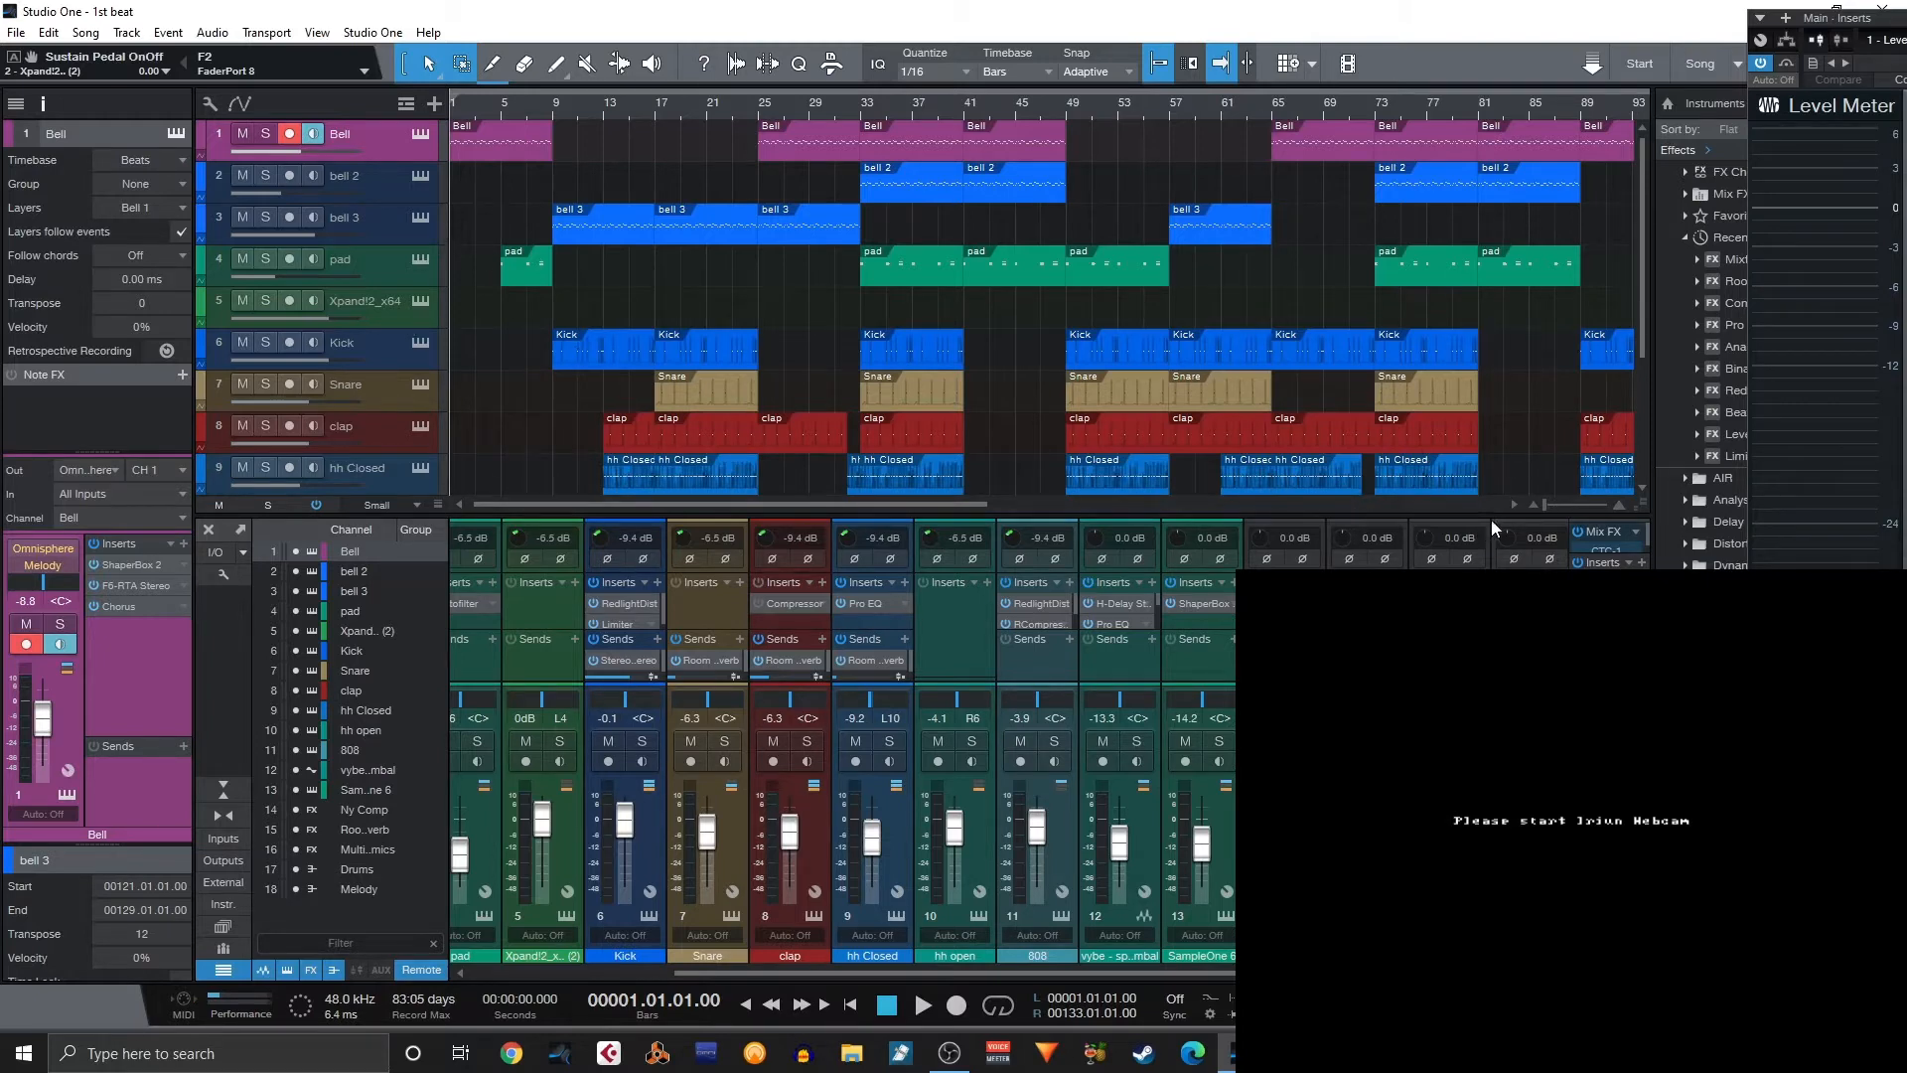
Show the full arrangement and play the beat from bar 1 to about bar 26.
{"action": "left_click_drag", "start_coordinate": [1545, 506], "coordinate": [1541, 506]}
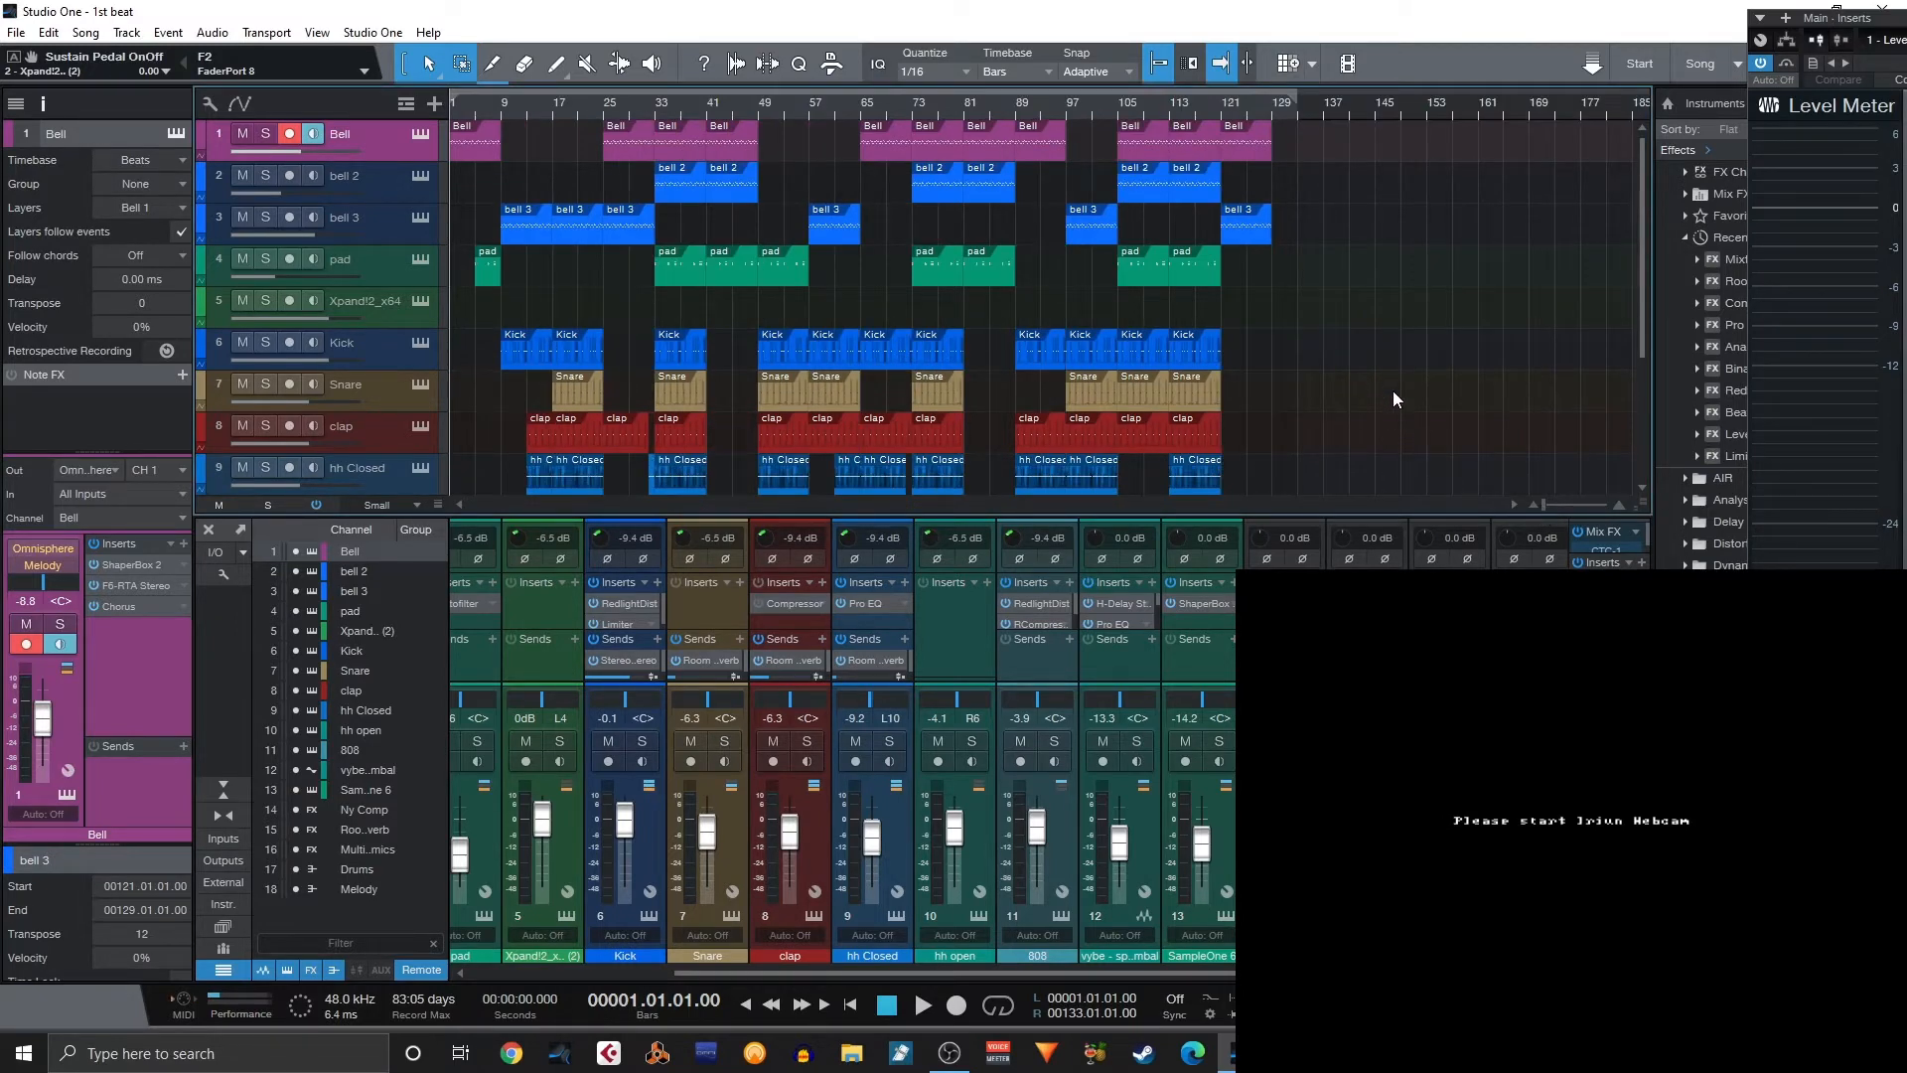
{"action": "key", "text": "space"}
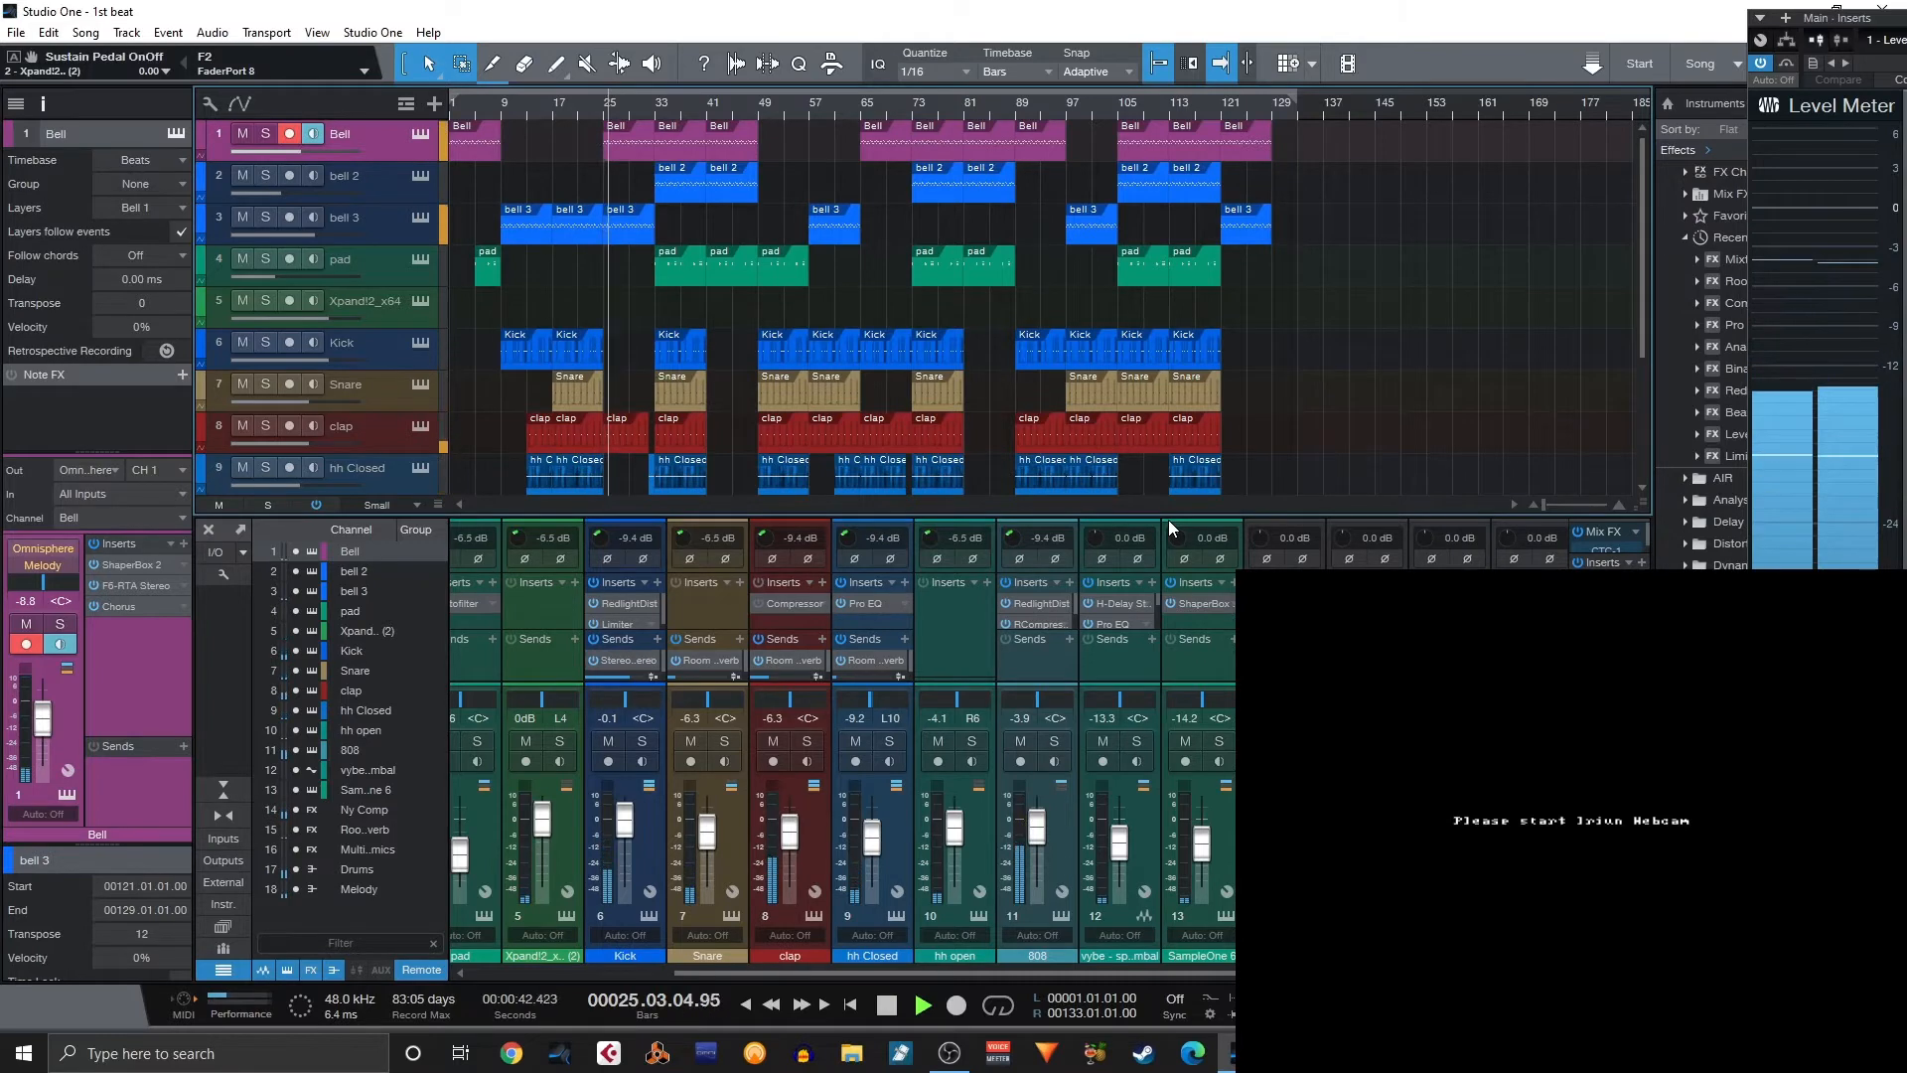
{"action": "key", "text": "space"}
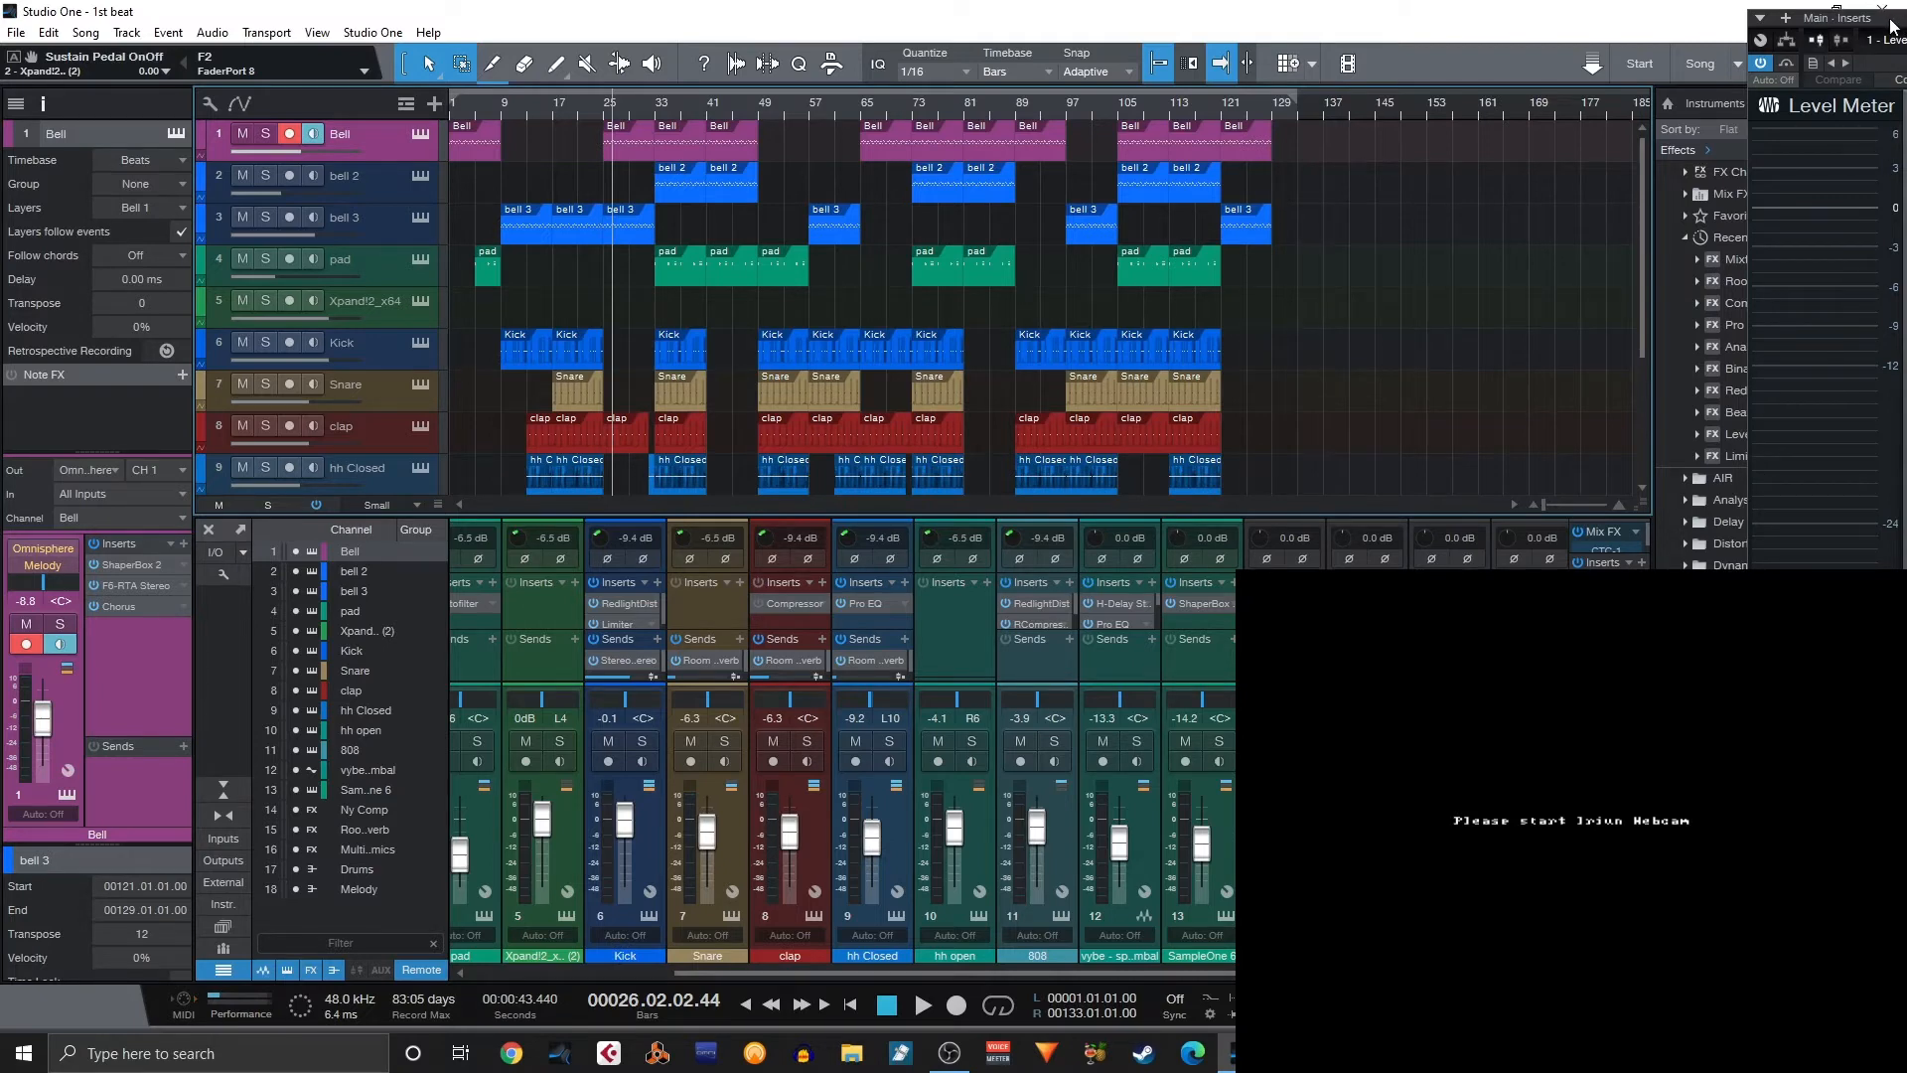
Check the main output's Level Meter by playing the beat briefly from the start and again from bar 33.
{"action": "mouse_move", "coordinate": [1889, 19]}
{"action": "left_mouse_down"}
{"action": "mouse_move", "coordinate": [1599, 86]}
{"action": "mouse_move", "coordinate": [1481, 80]}
{"action": "mouse_move", "coordinate": [1689, 34]}
{"action": "mouse_move", "coordinate": [1895, 26]}
{"action": "left_mouse_up"}
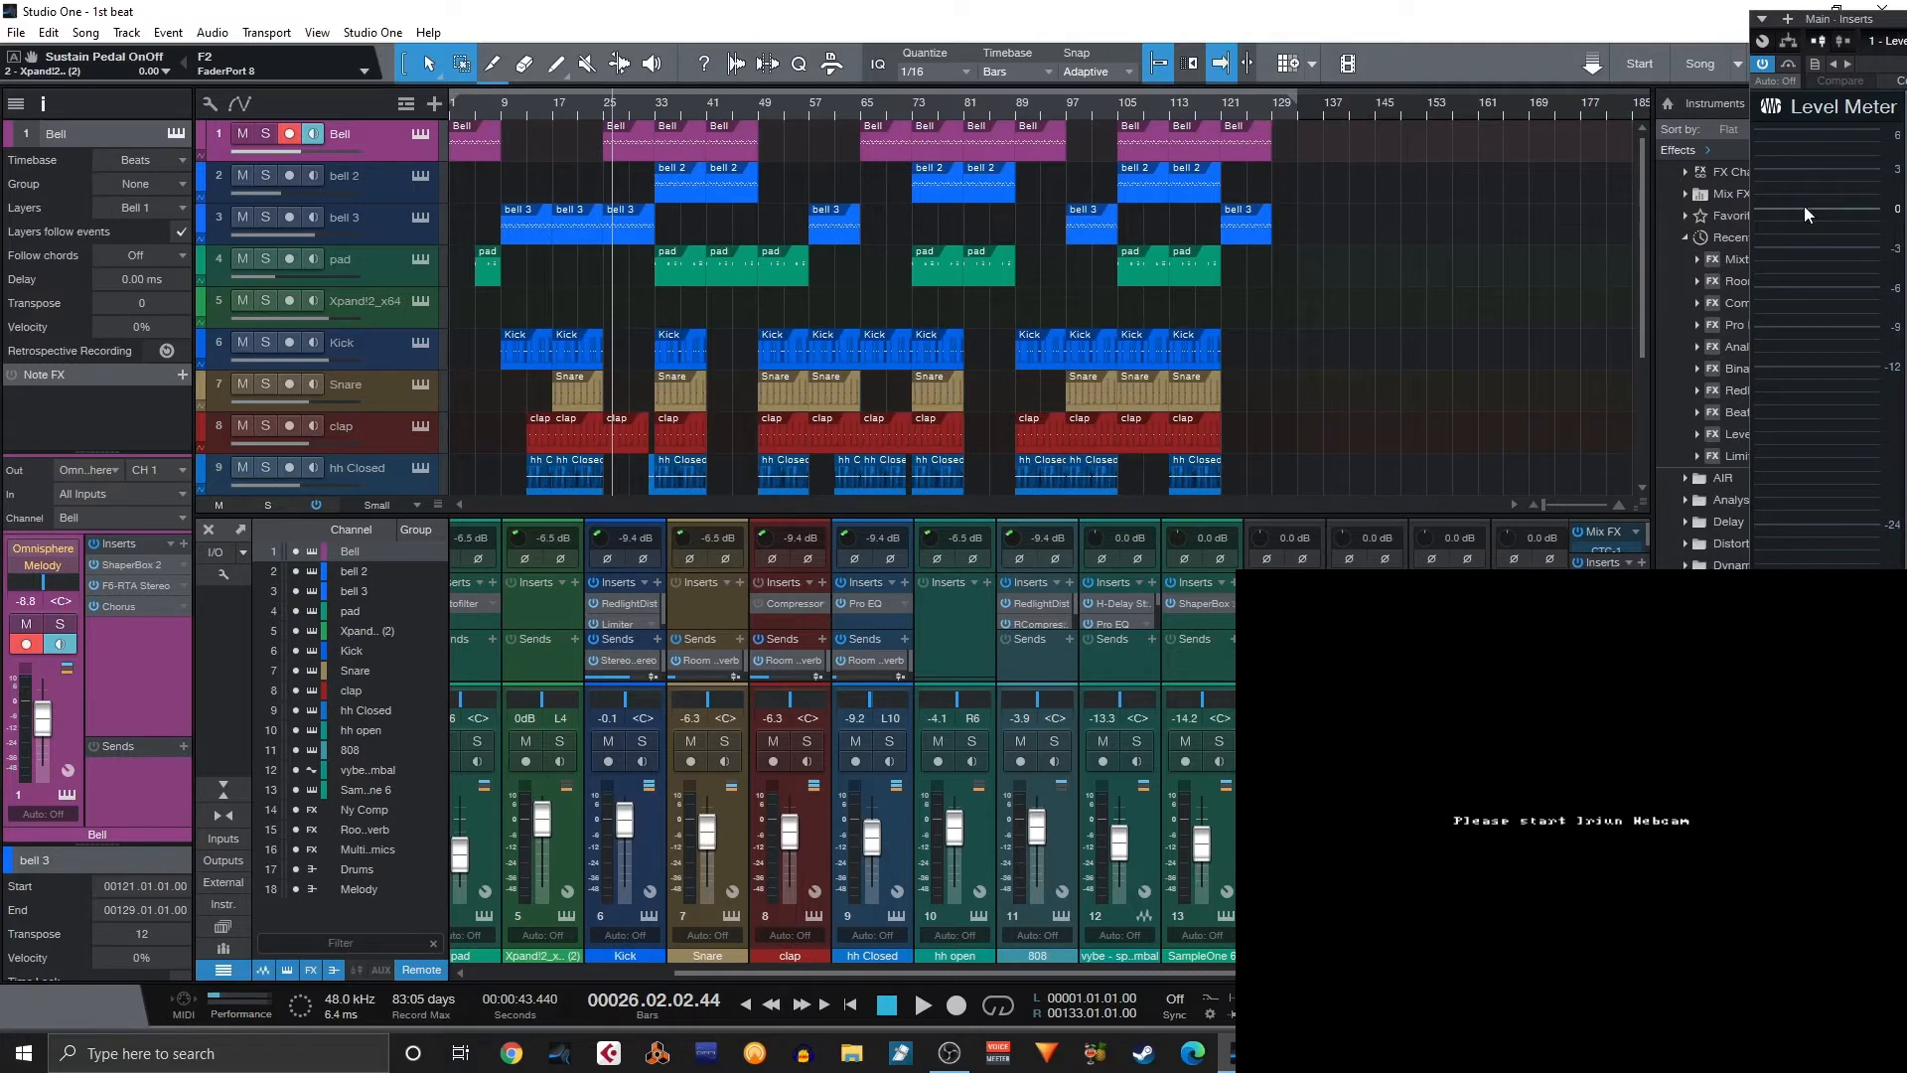
{"action": "mouse_move", "coordinate": [1803, 206]}
{"action": "key", "text": "Home"}
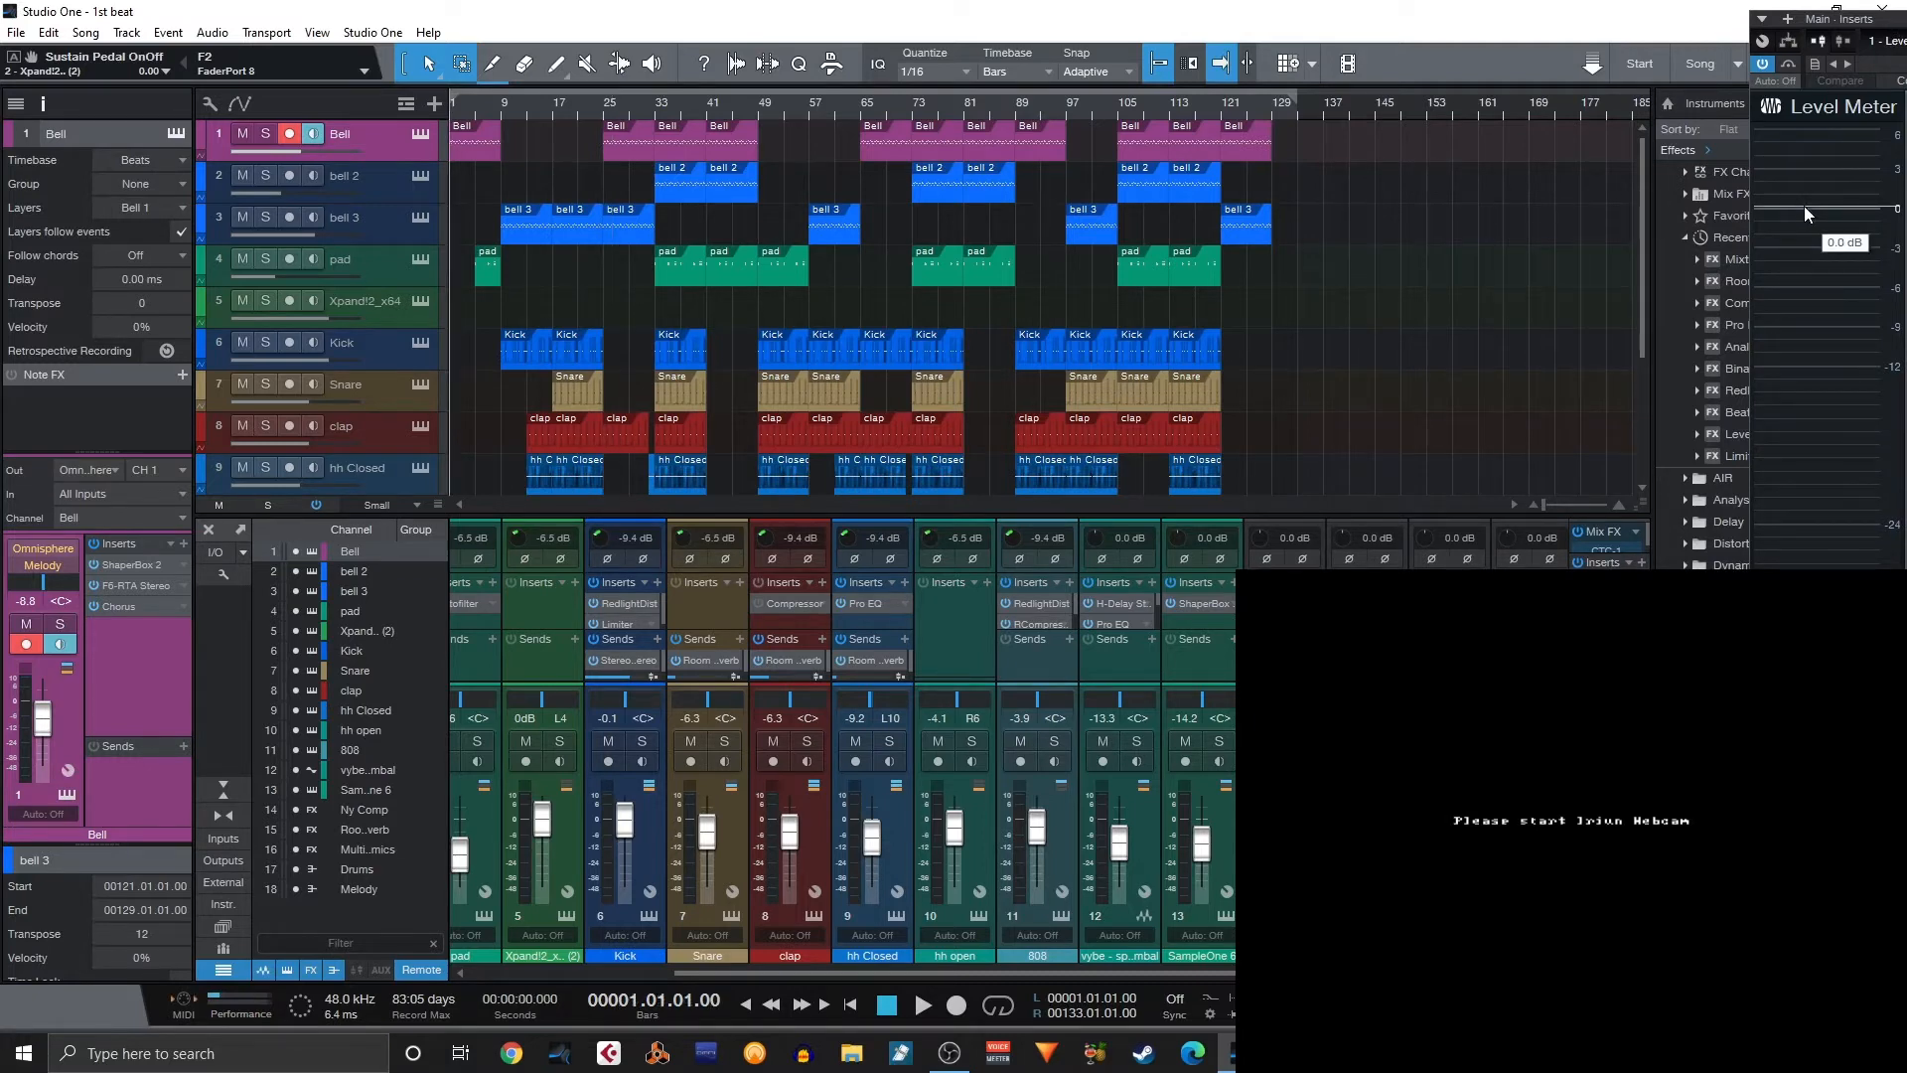
{"action": "key", "text": "space"}
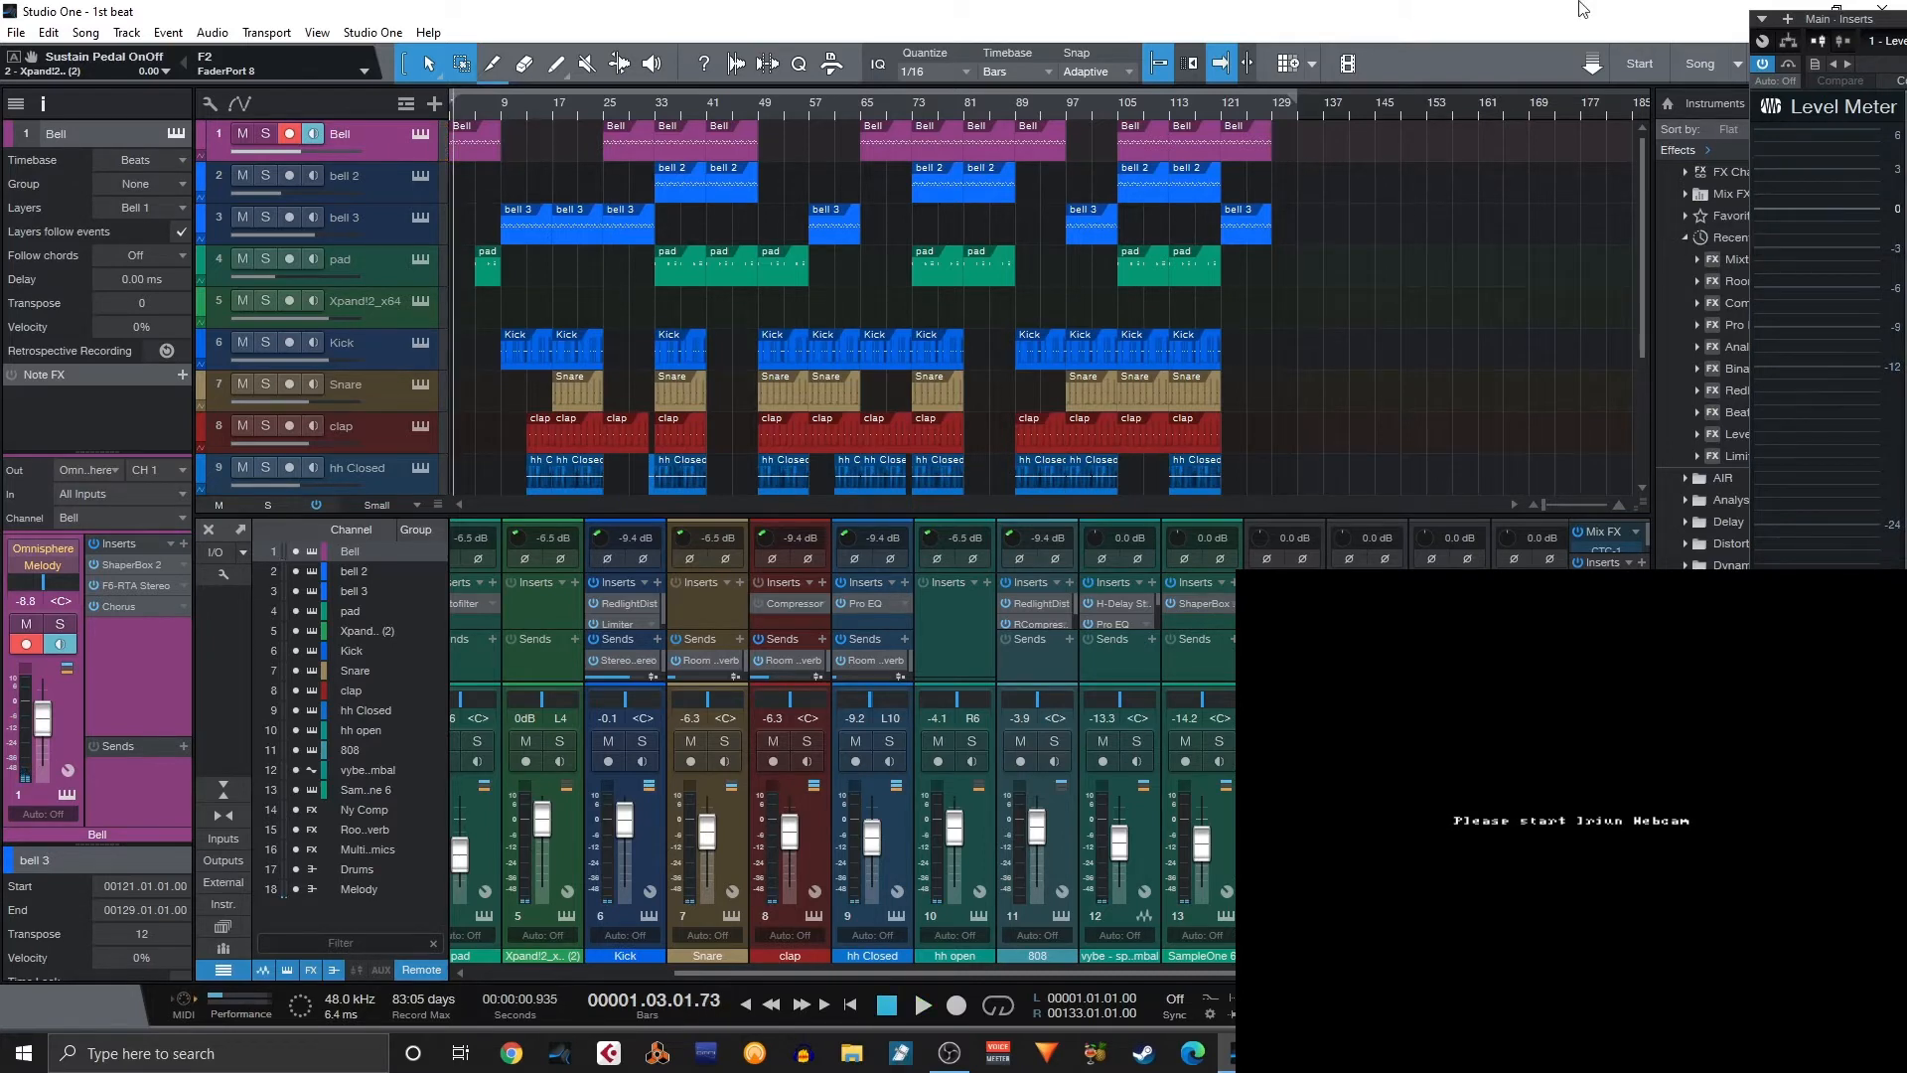
{"action": "left_click", "coordinate": [657, 109]}
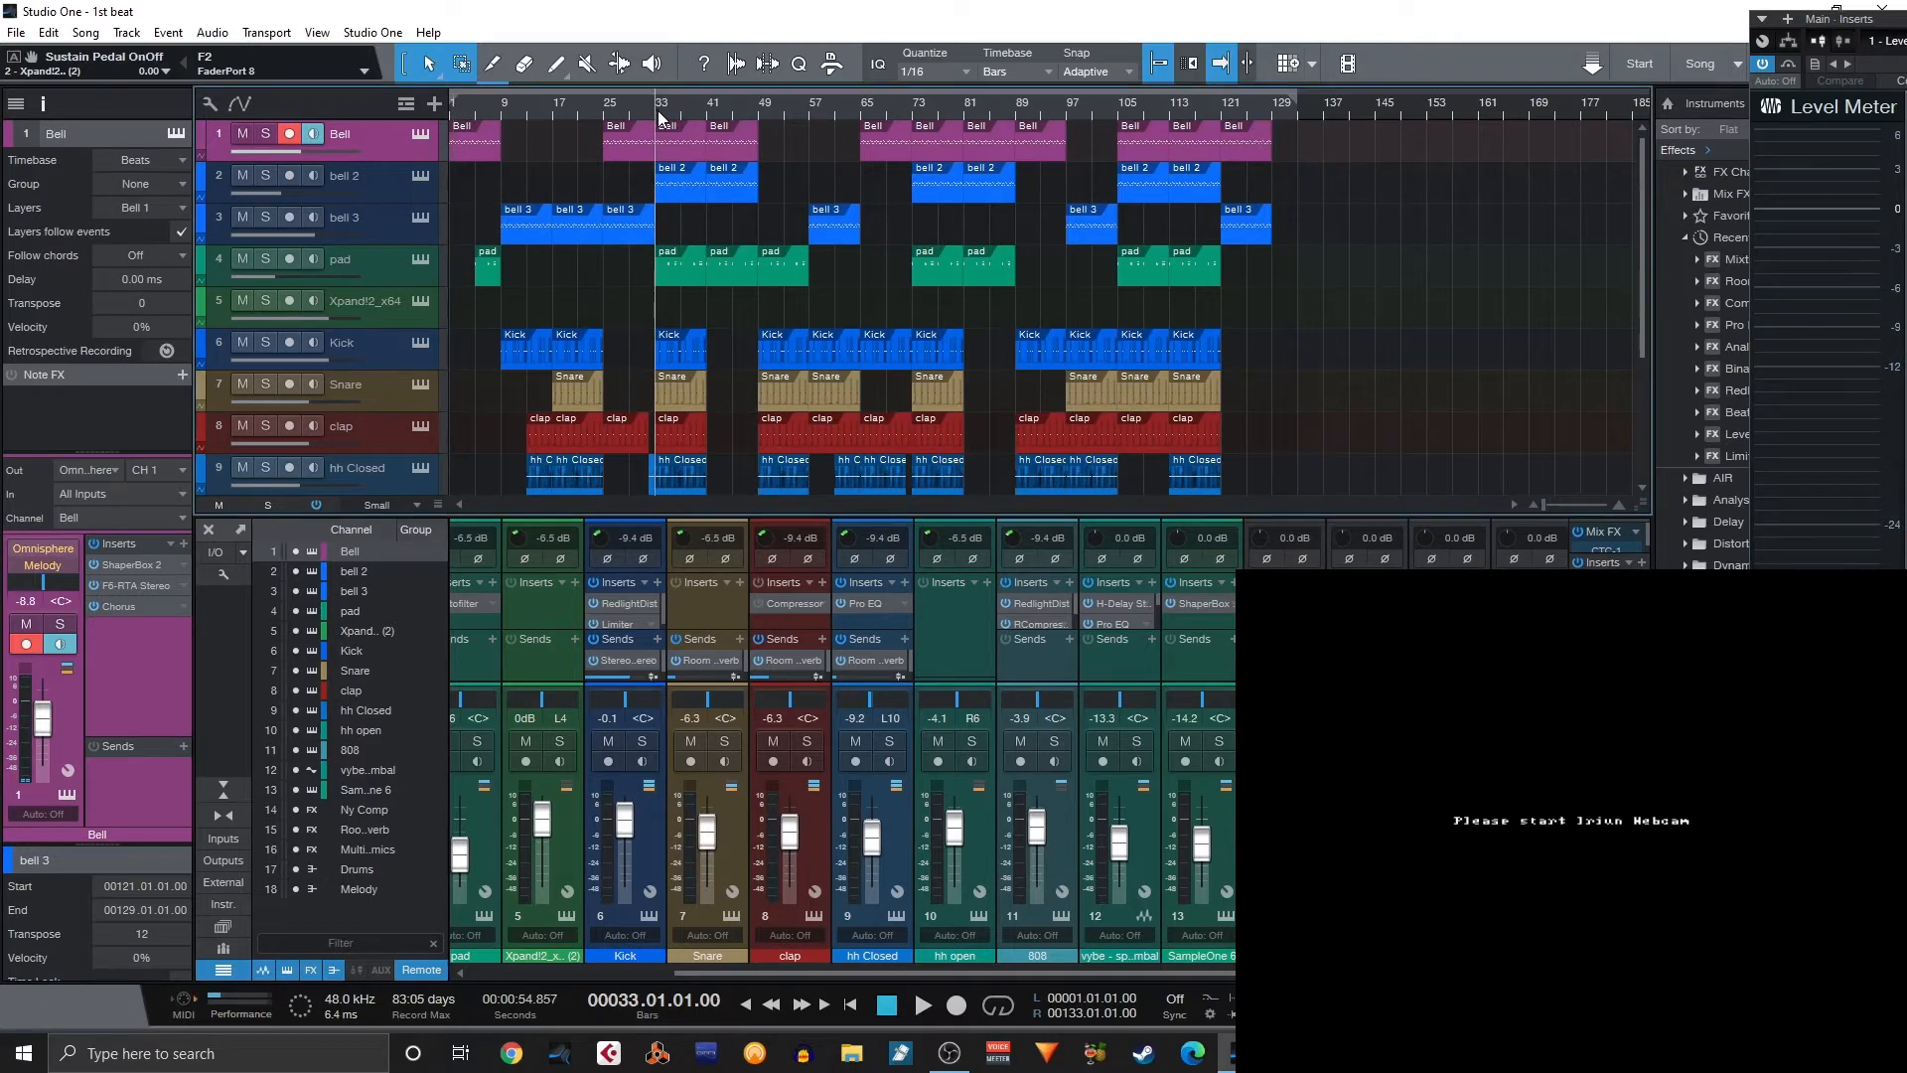
{"action": "key", "text": "space"}
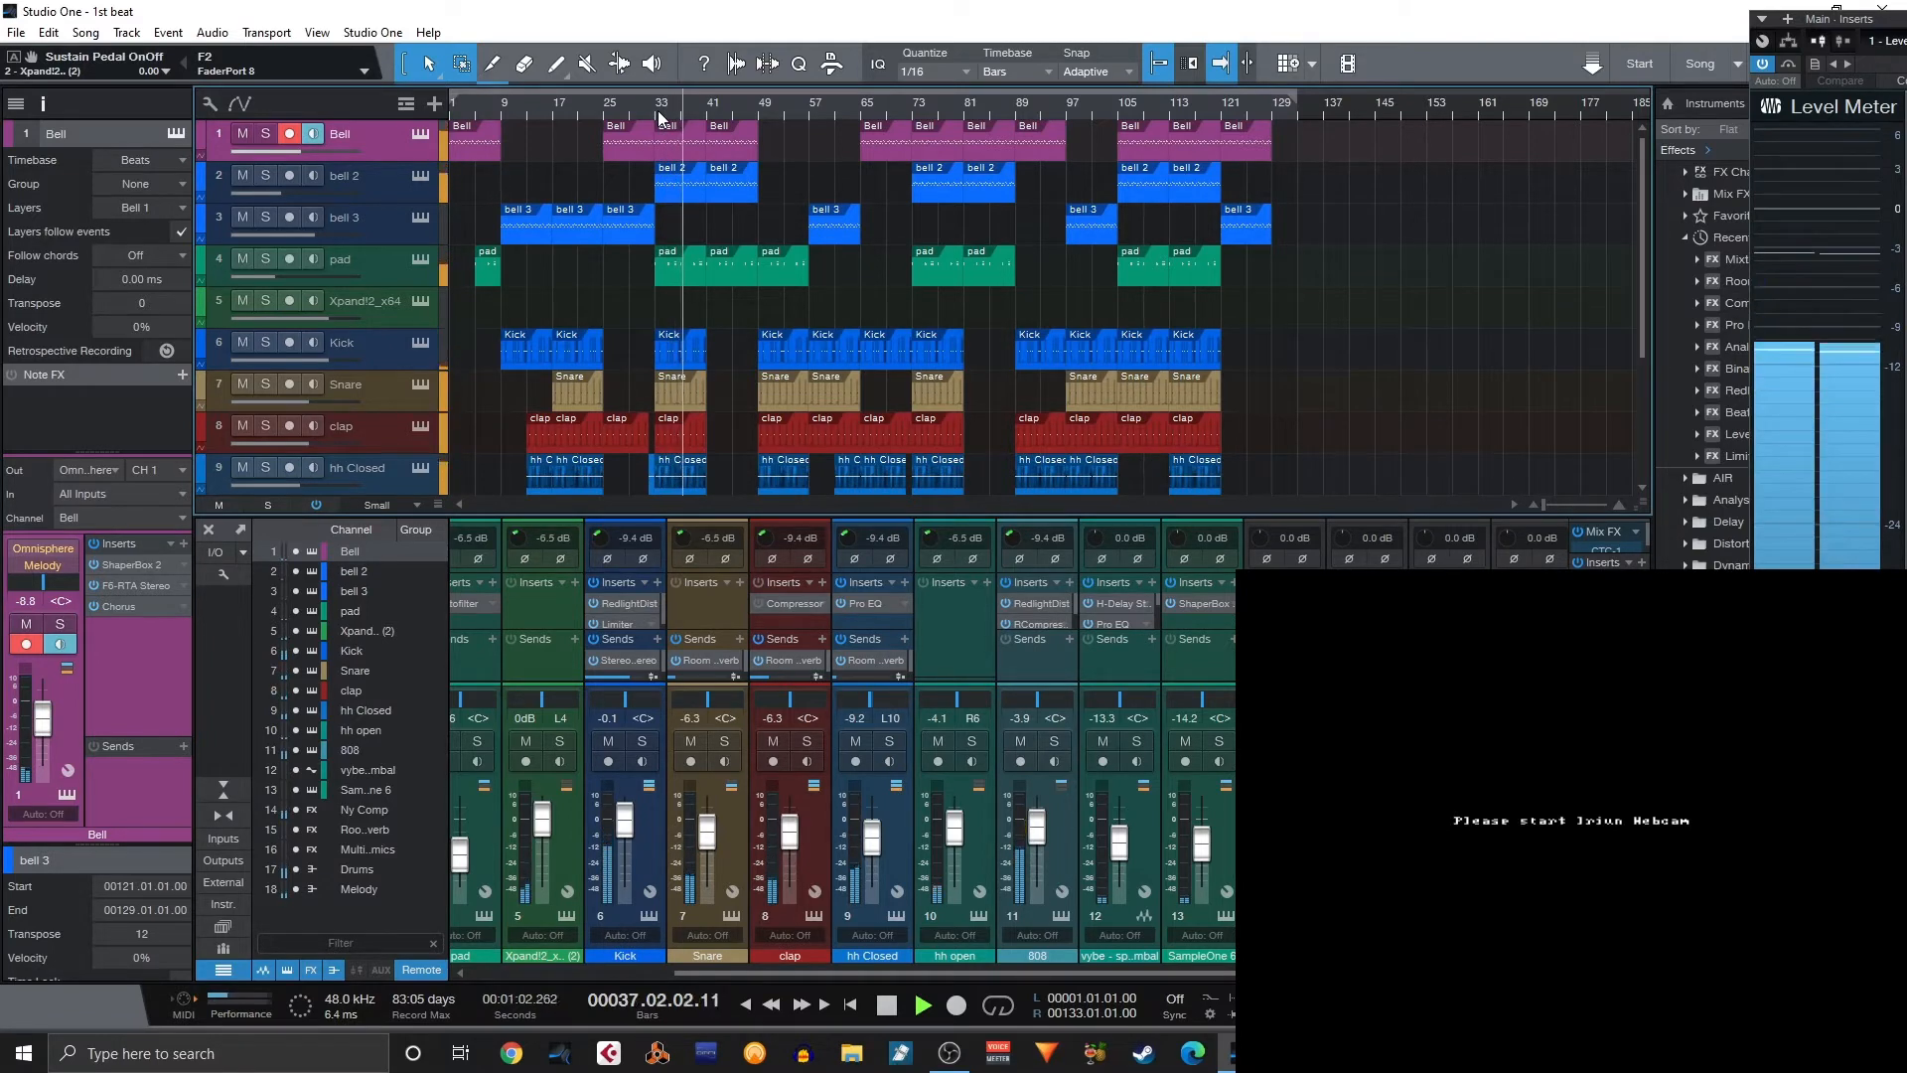
{"action": "key", "text": "space"}
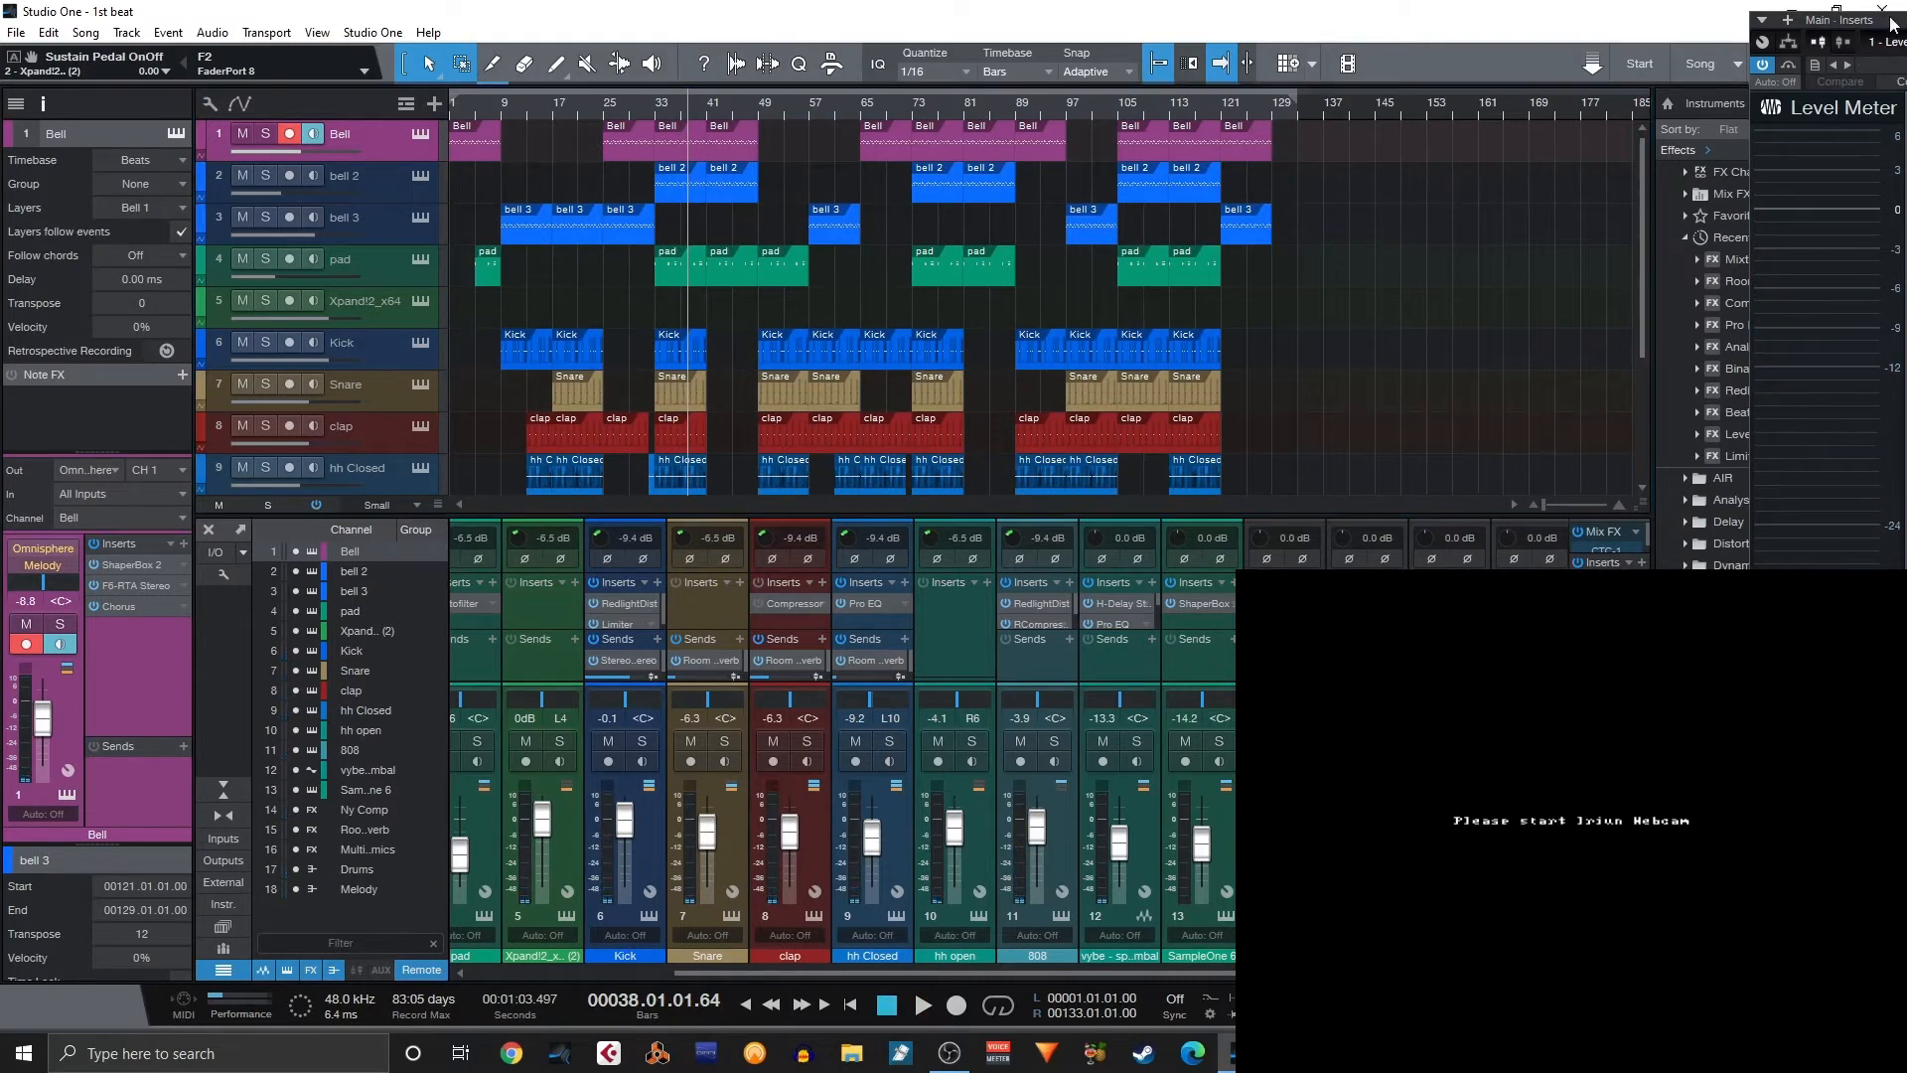
Reposition the main output's Level Meter window to reveal more of it, and replay the song's start and the section from bar 33.
{"action": "left_click_drag", "start_coordinate": [1890, 30], "coordinate": [1544, 22]}
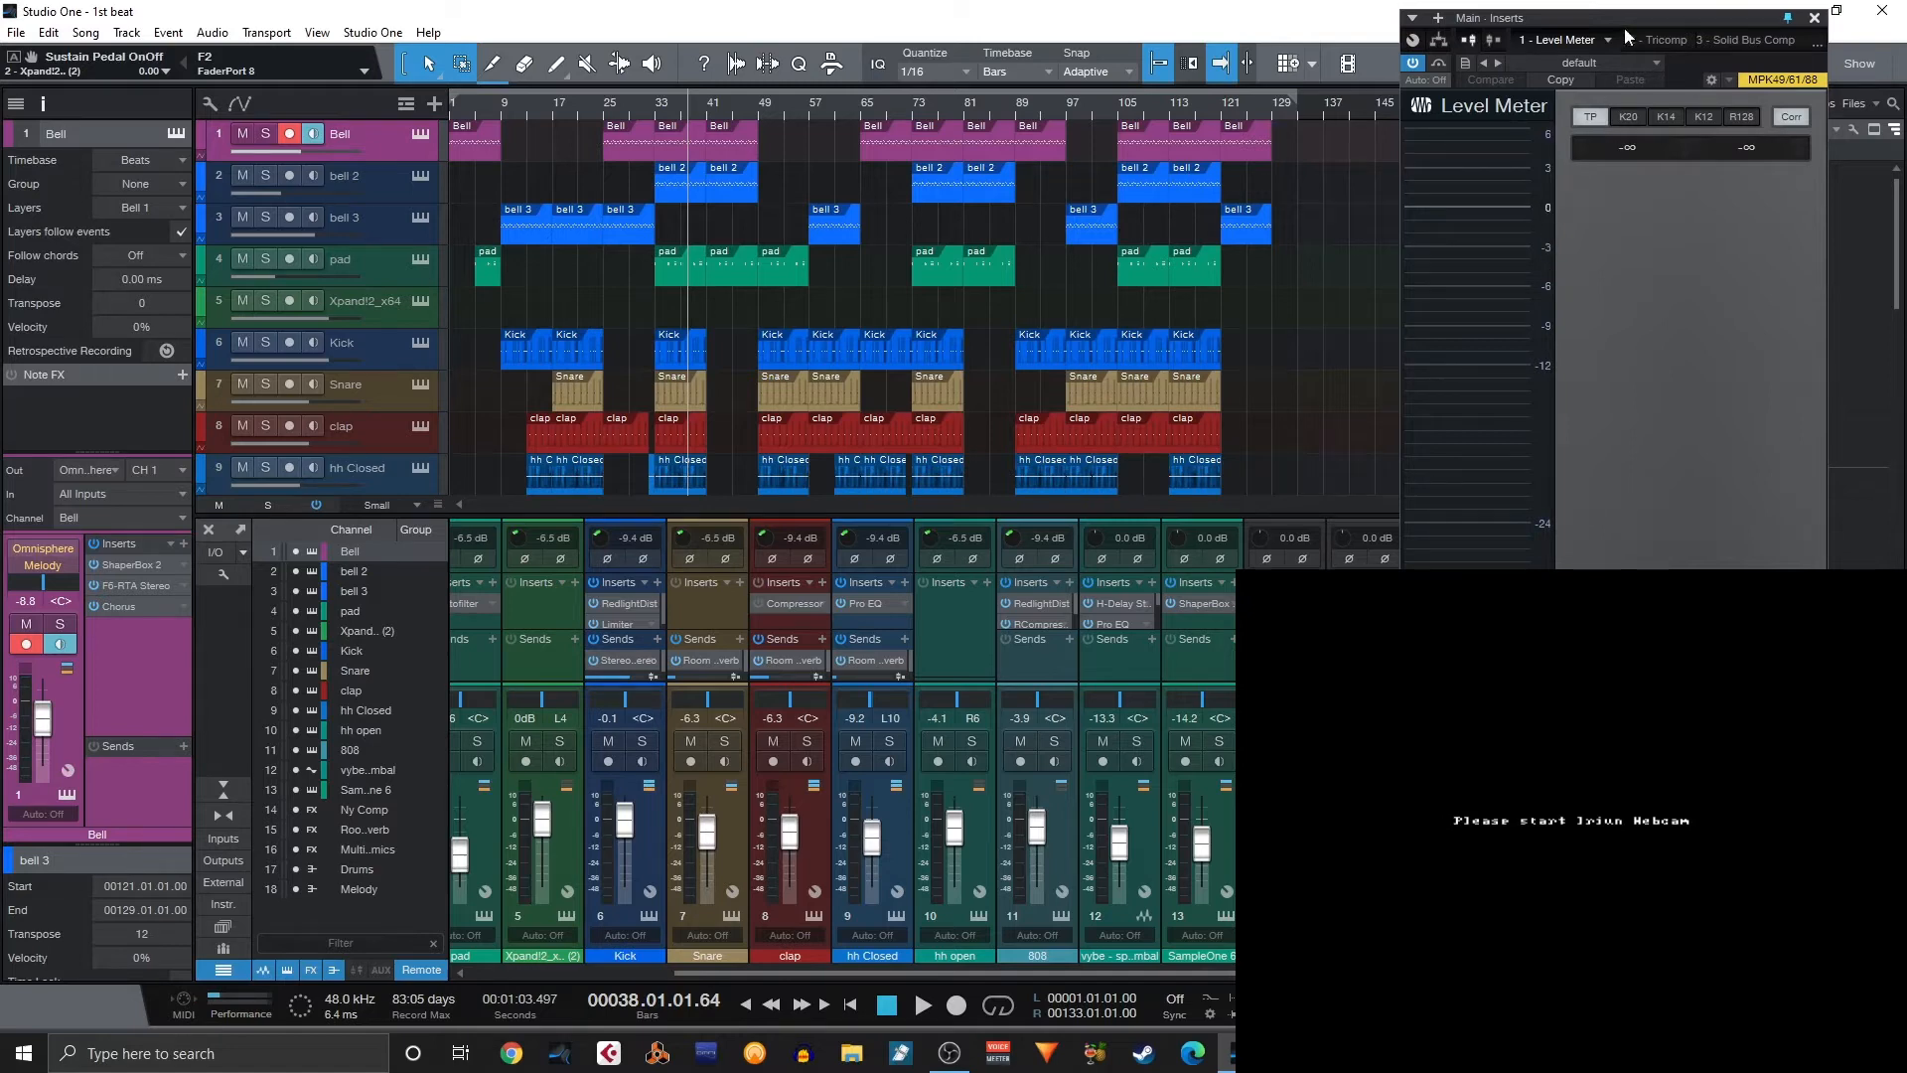
{"action": "left_click_drag", "start_coordinate": [1653, 21], "coordinate": [1847, 33]}
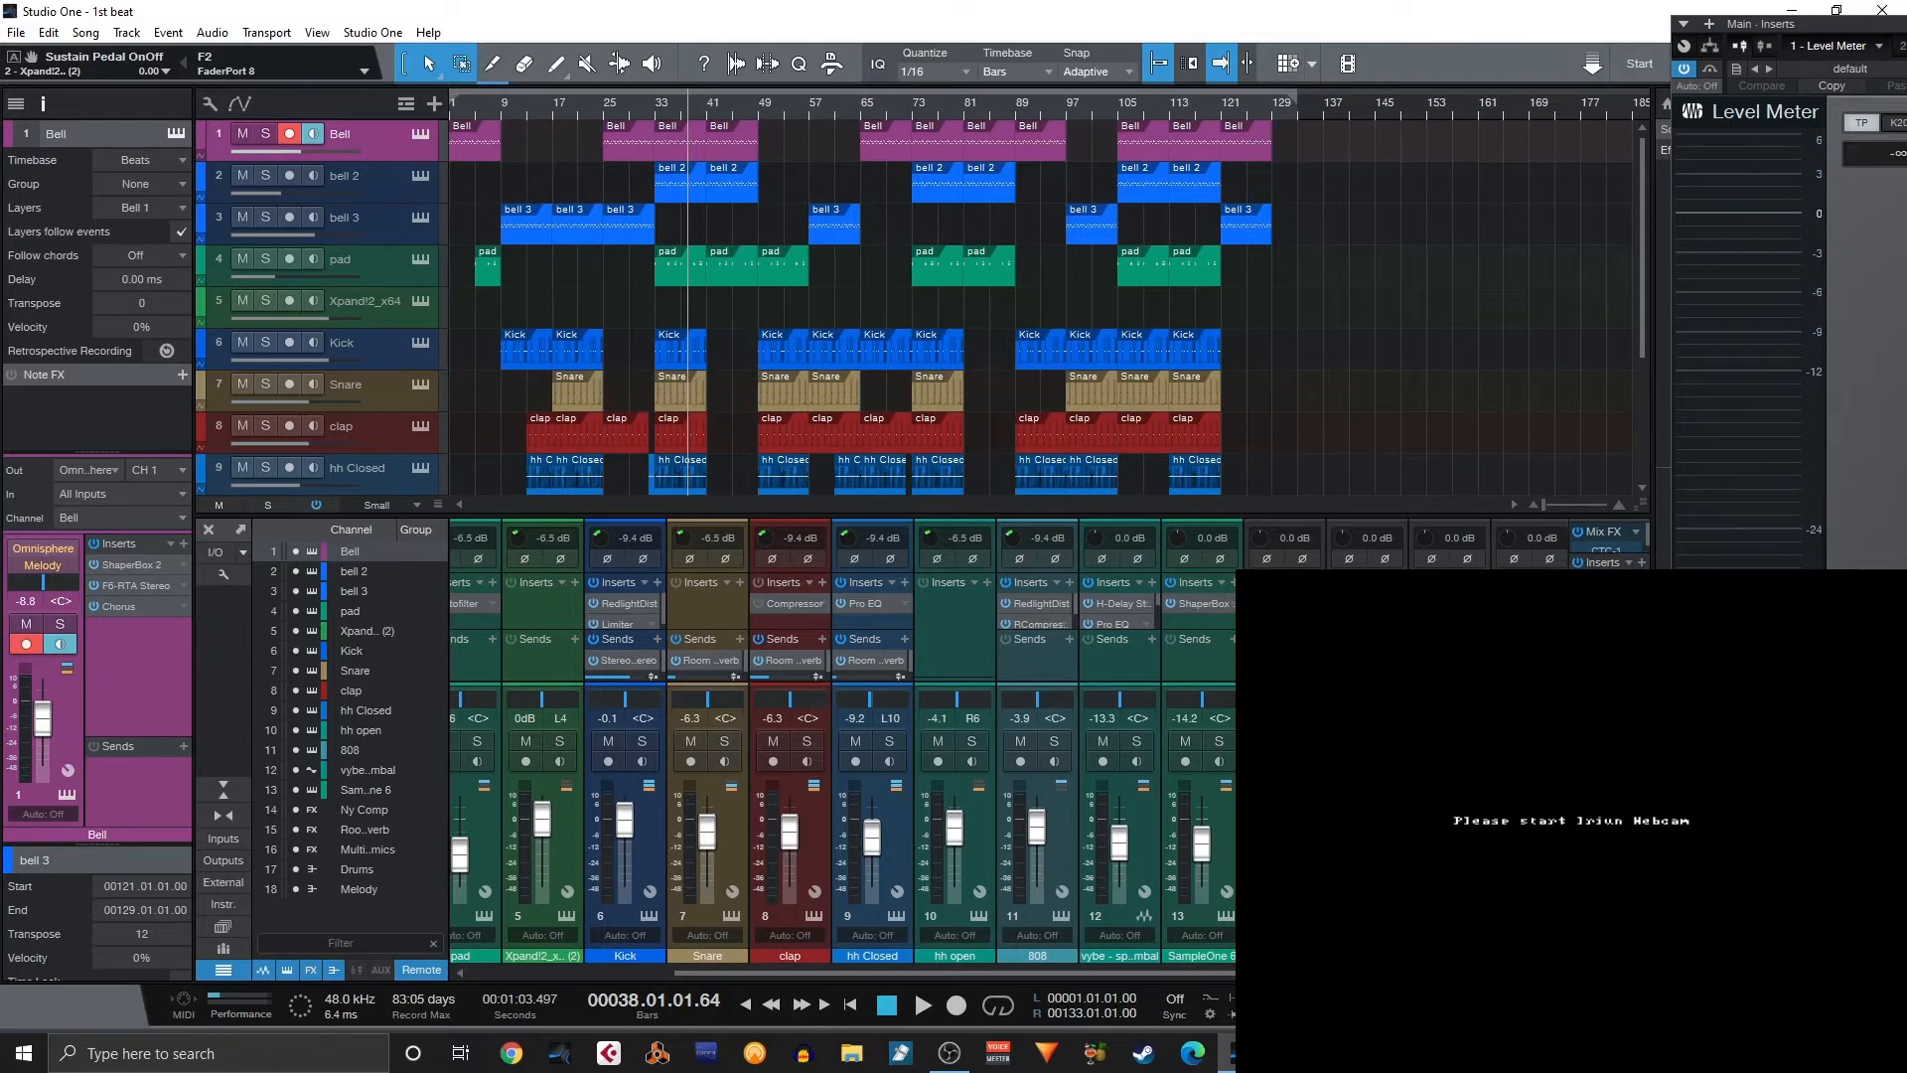
{"action": "key", "text": "KP_0"}
{"action": "key", "text": "KP_0"}
{"action": "key", "text": "space"}
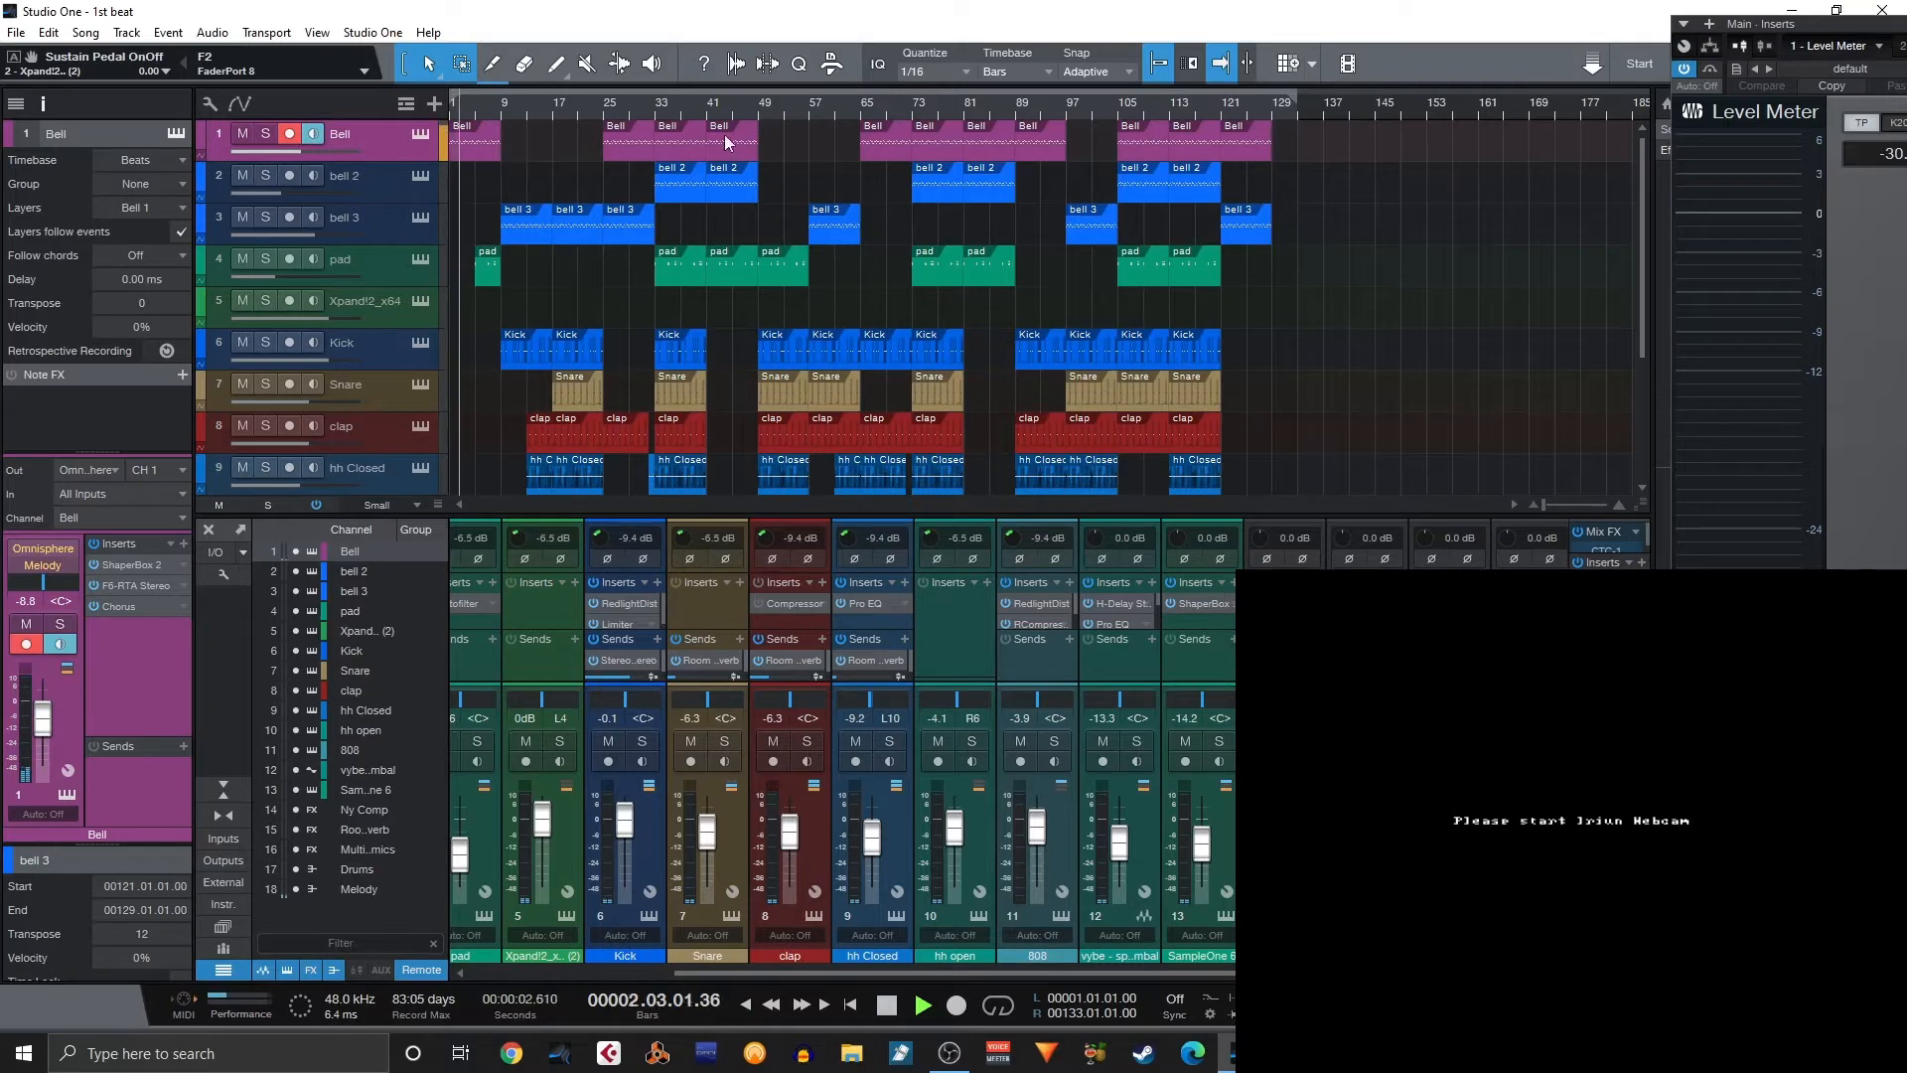
{"action": "left_click", "coordinate": [652, 110]}
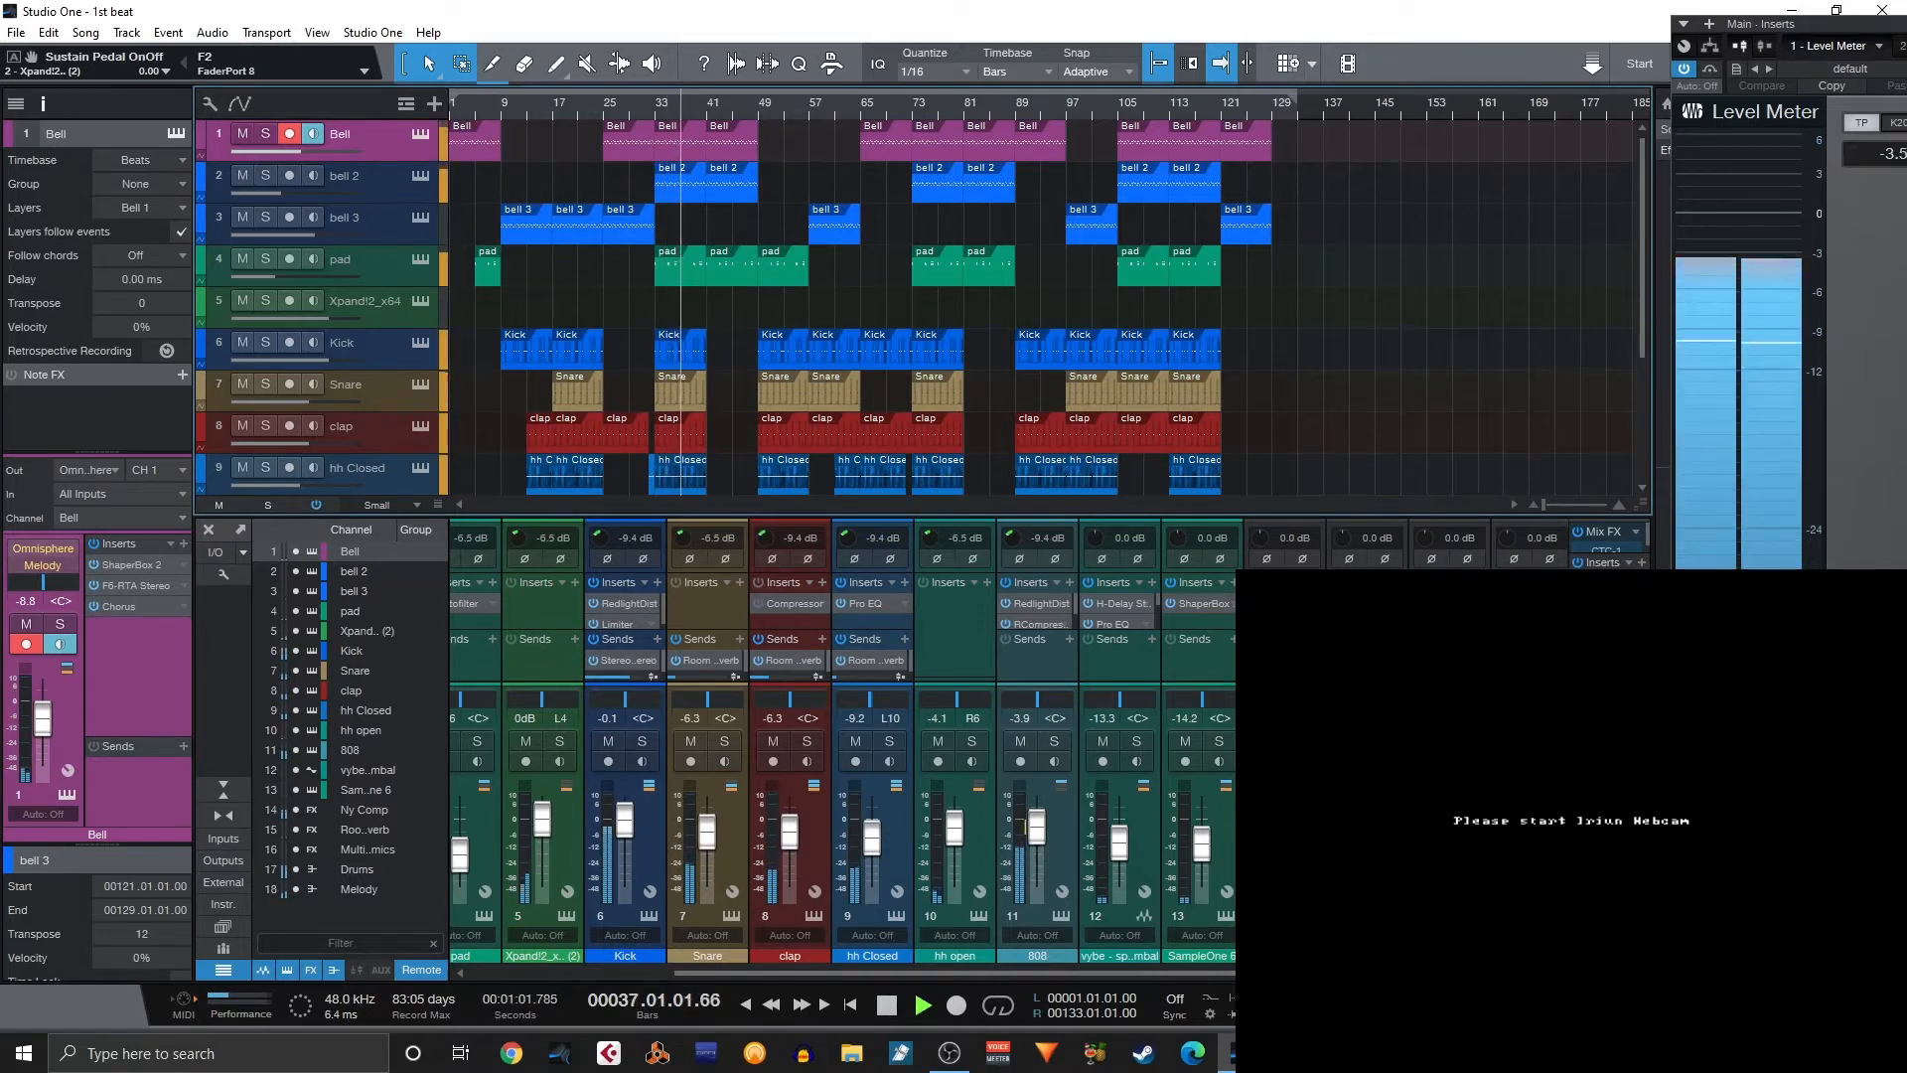
{"action": "key", "text": "space"}
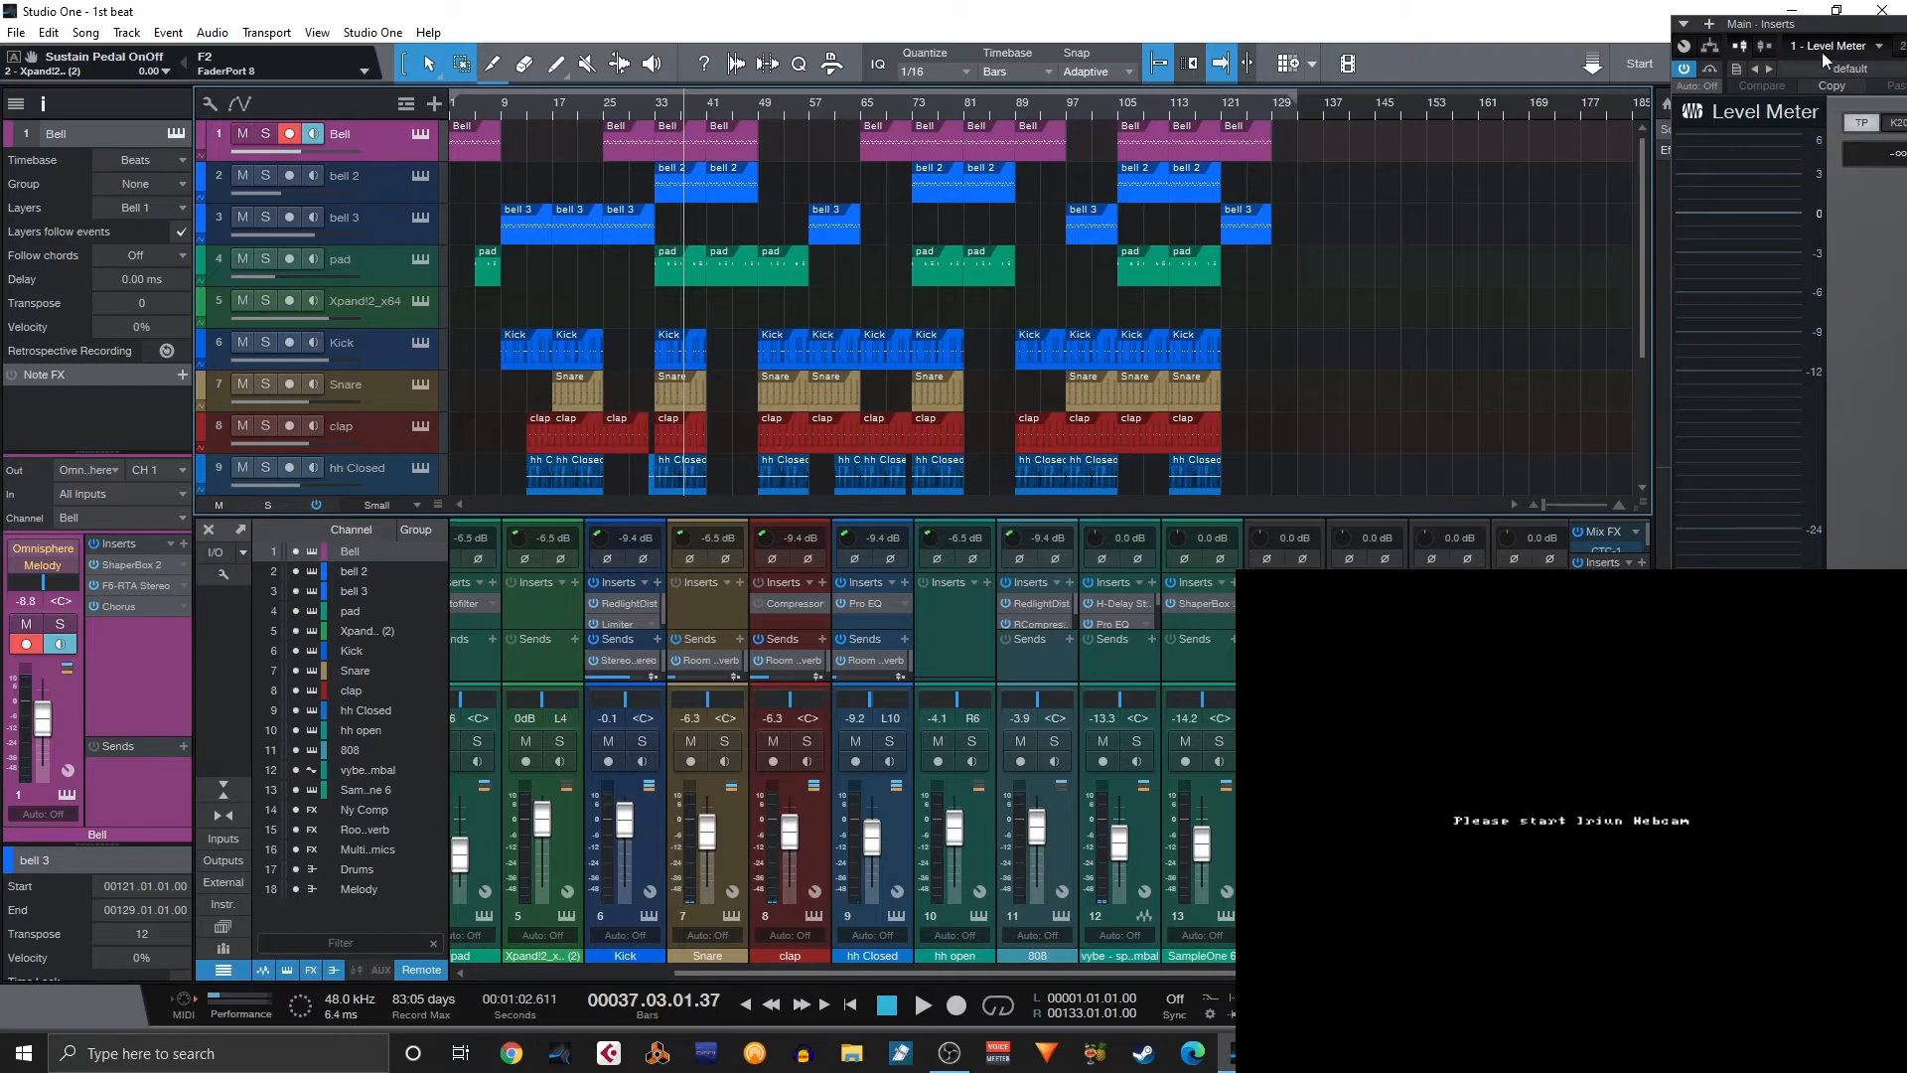
{"action": "mouse_move", "coordinate": [1829, 32]}
{"action": "left_mouse_down"}
{"action": "mouse_move", "coordinate": [1862, 20]}
{"action": "mouse_move", "coordinate": [1843, 24]}
{"action": "left_mouse_up"}
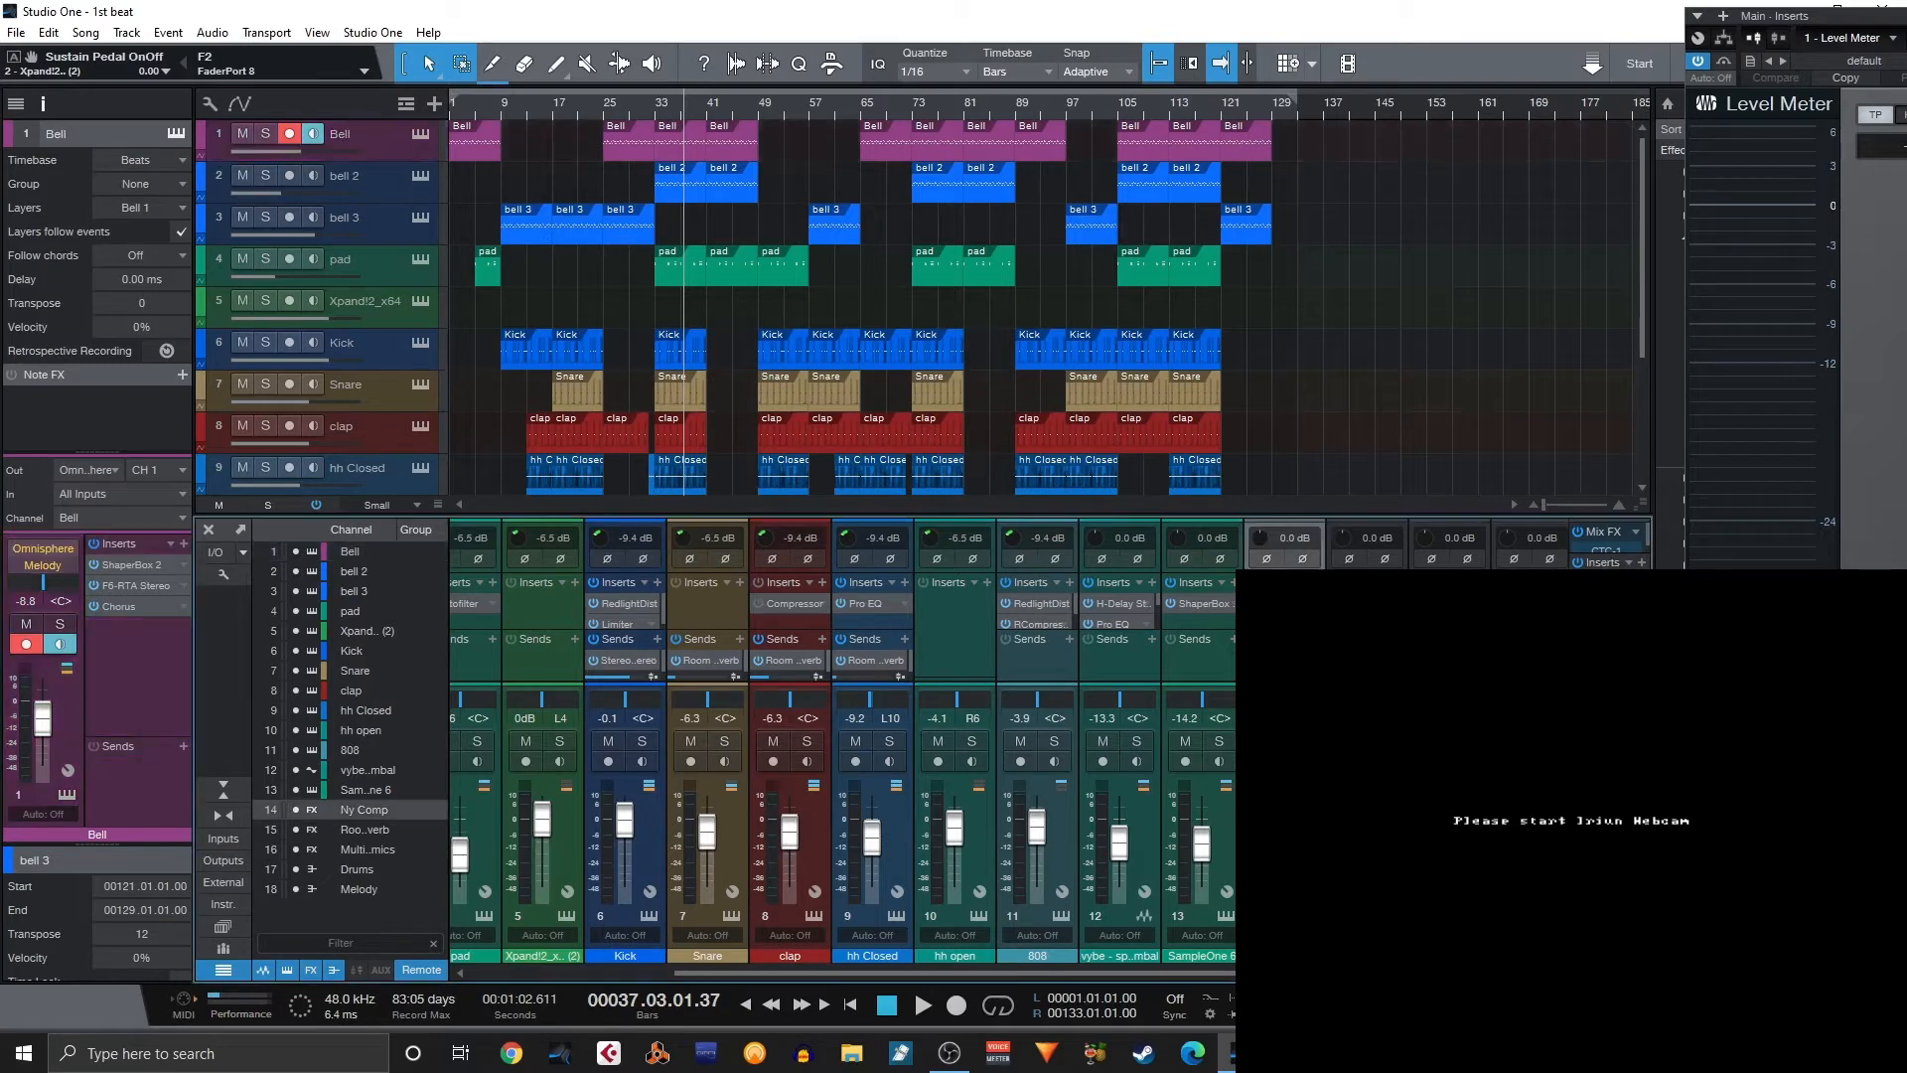
Highlight the mixer channels from Ny Comp through Drums, ending with only Ny Comp selected.
{"action": "left_click", "coordinate": [1530, 956], "text": "shift"}
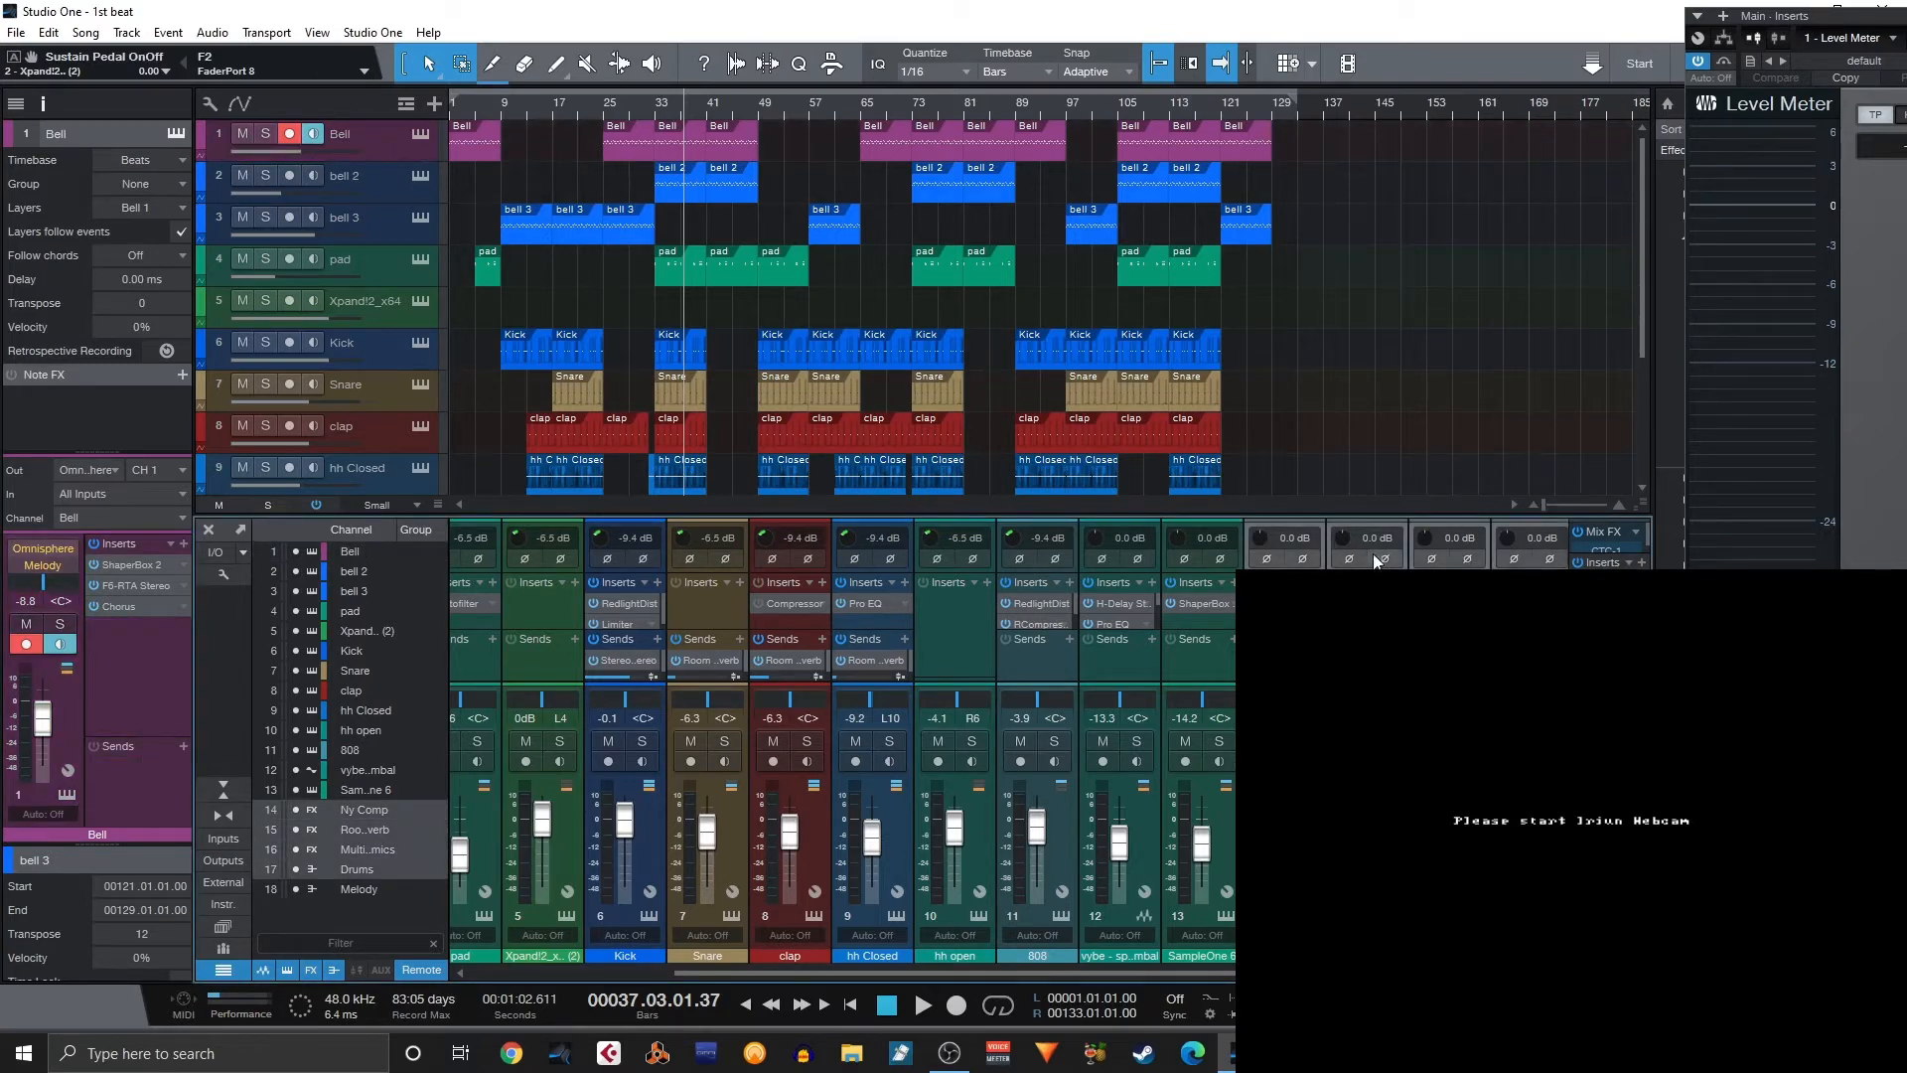
{"action": "mouse_move", "coordinate": [1340, 537]}
{"action": "left_mouse_down"}
{"action": "mouse_move", "coordinate": [1342, 565]}
{"action": "mouse_move", "coordinate": [1355, 549]}
{"action": "left_mouse_up"}
{"action": "left_click", "coordinate": [1284, 956]}
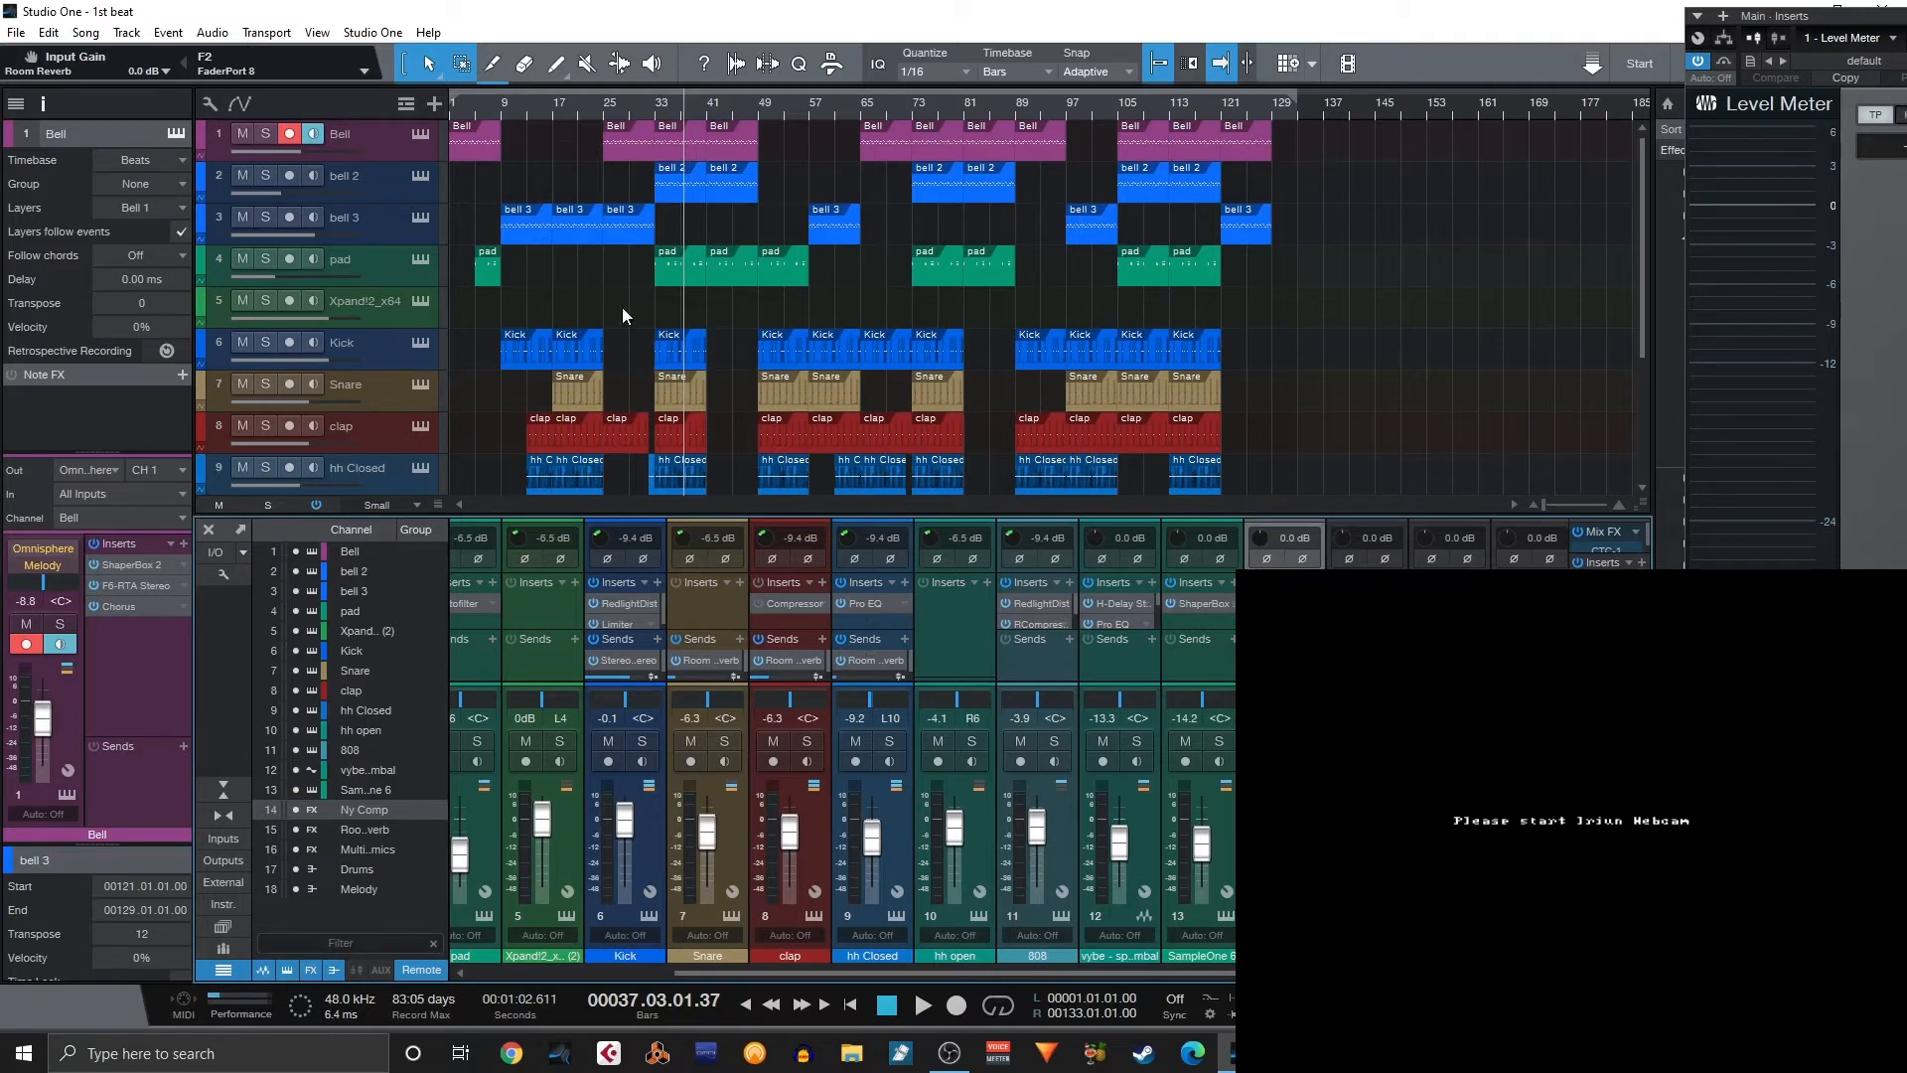
Open the Bell track's Omnisphere instrument to examine its loaded patch, and close it again.
{"action": "left_click", "coordinate": [420, 133]}
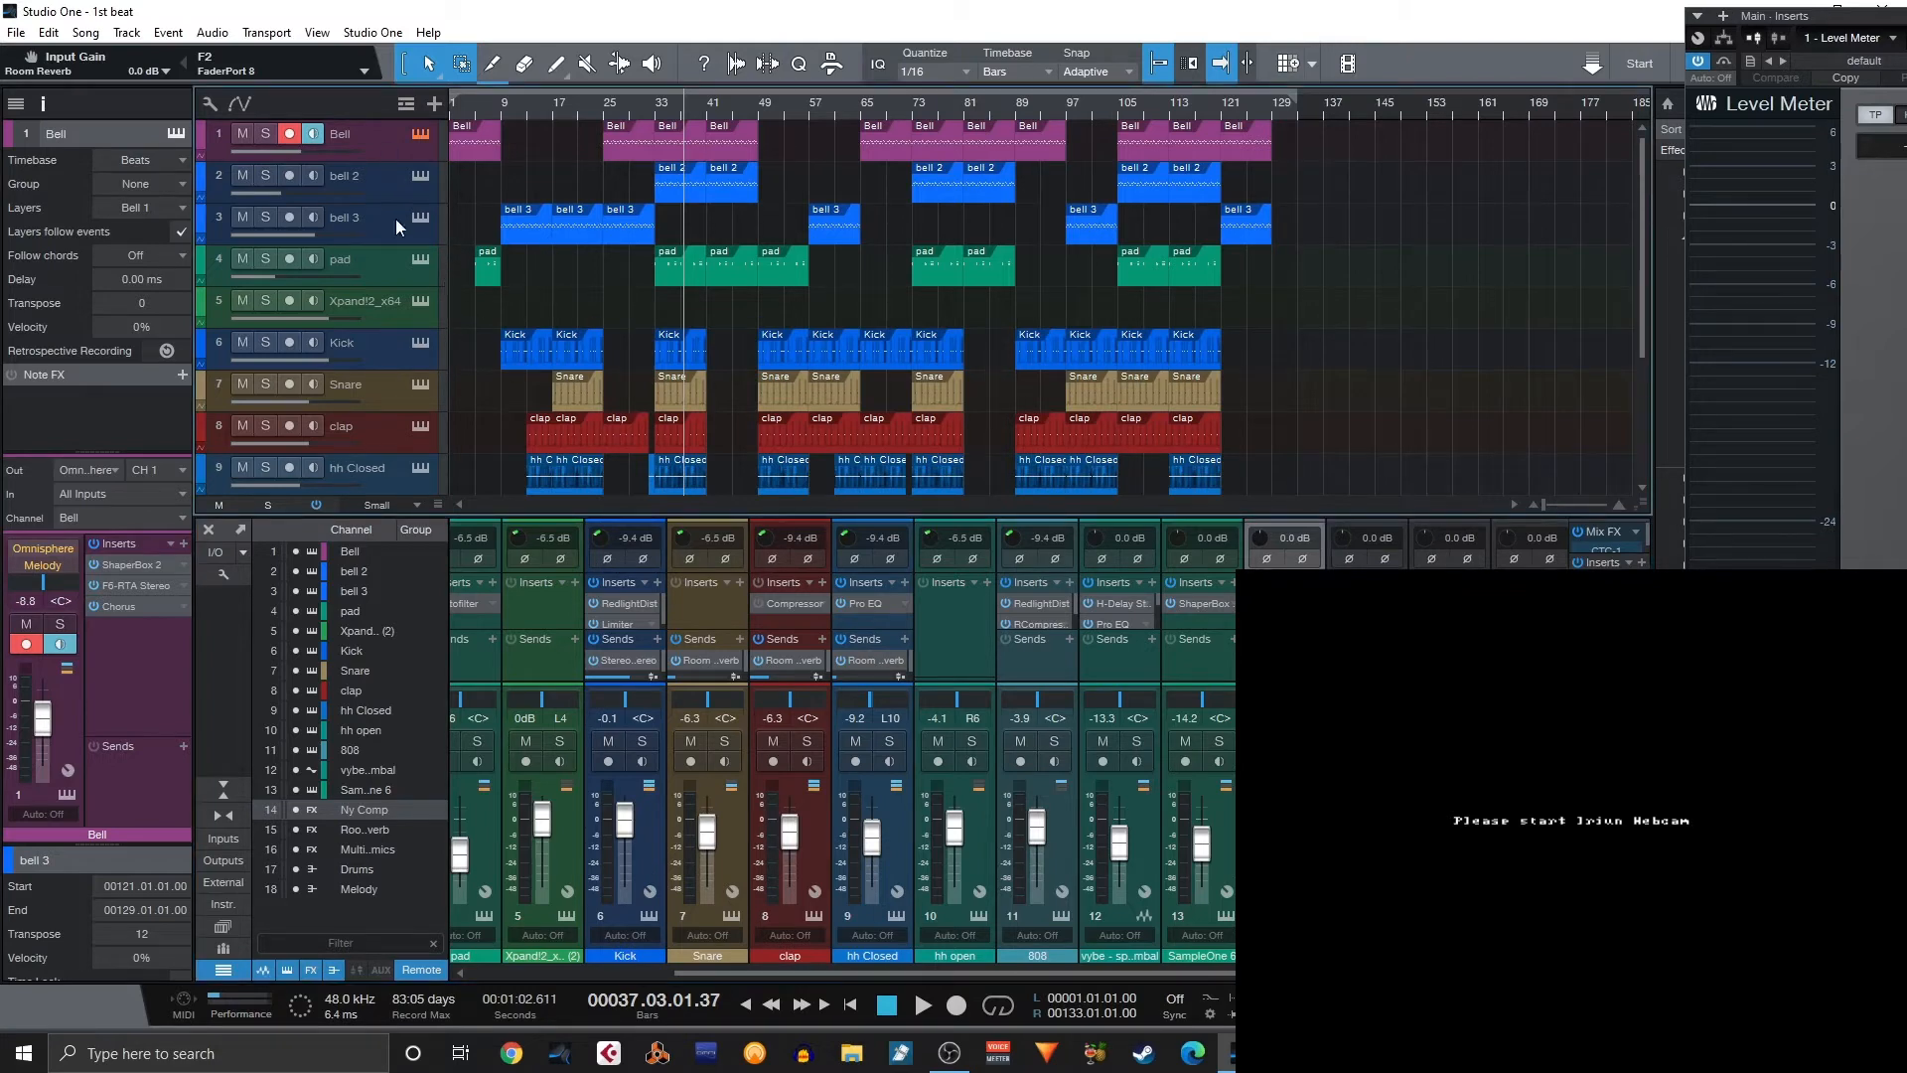
{"action": "left_click", "coordinate": [423, 138]}
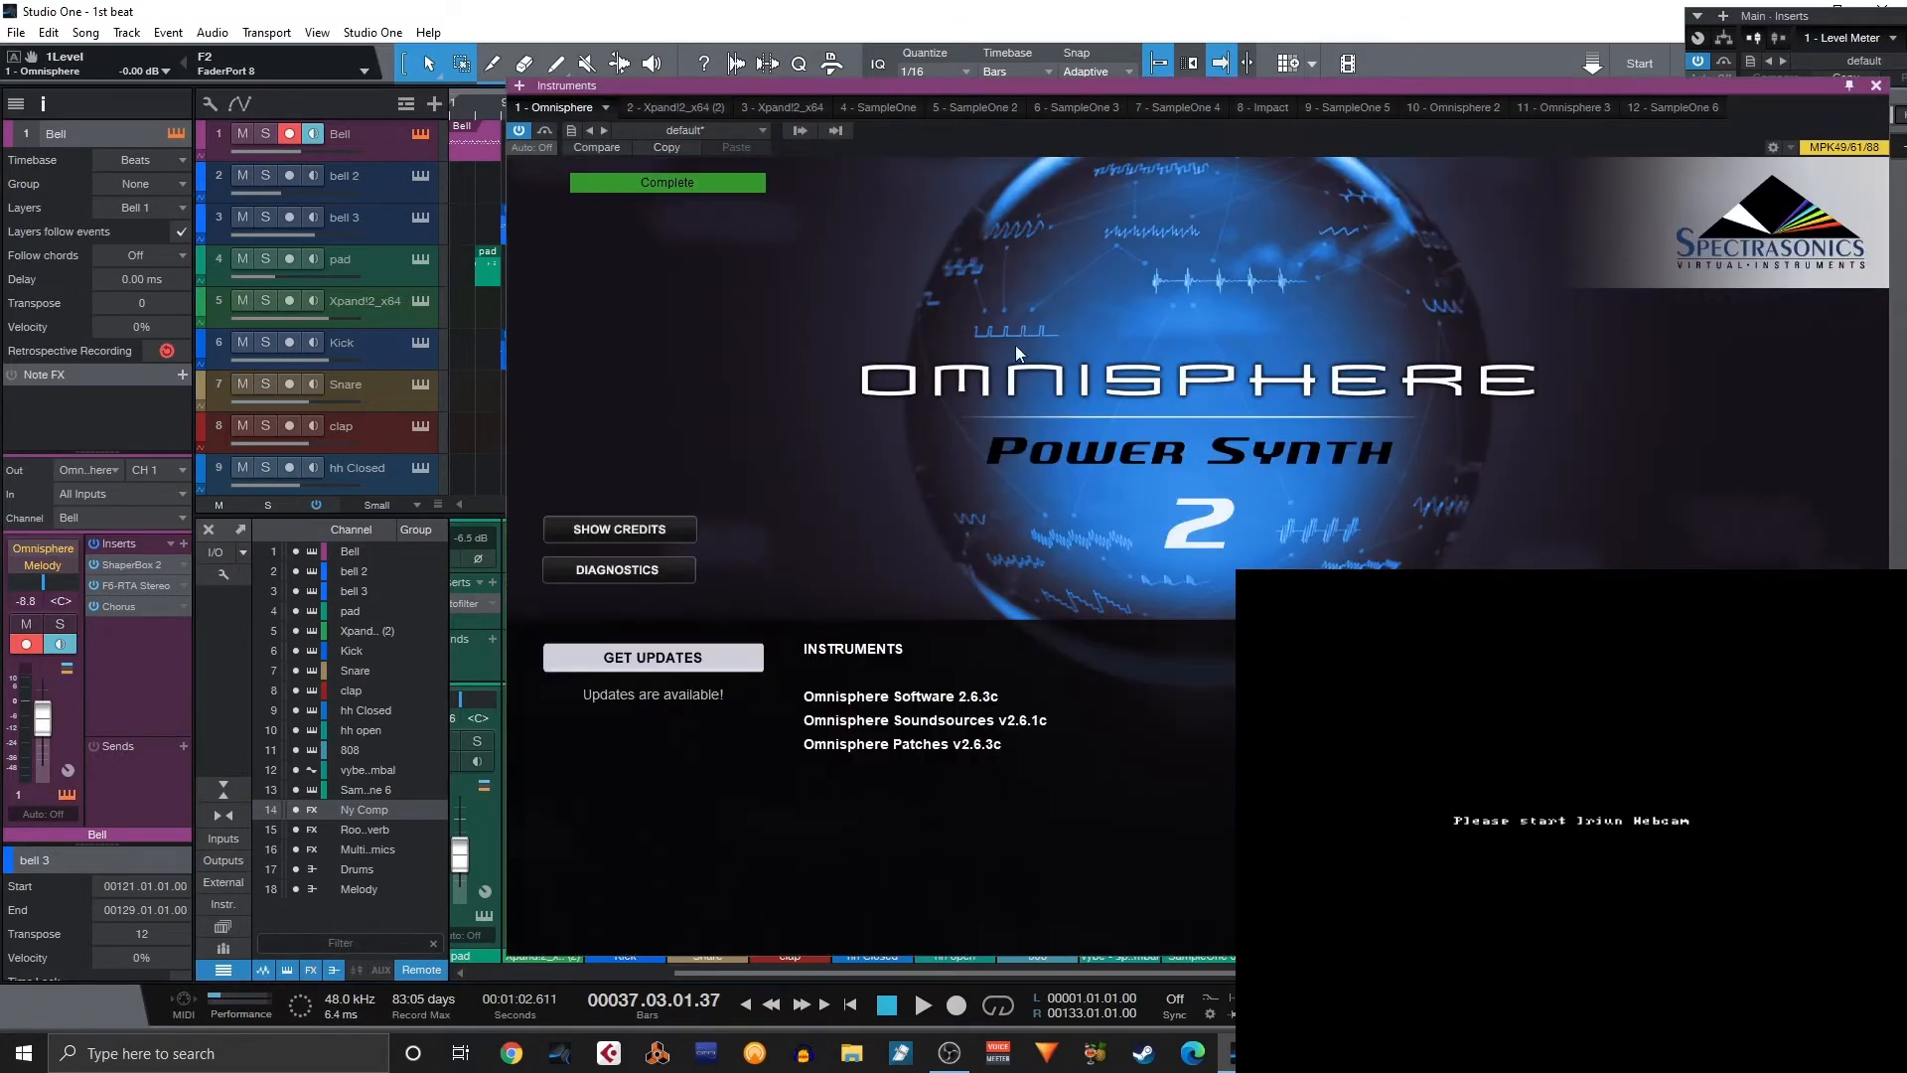
{"action": "left_click", "coordinate": [1070, 419]}
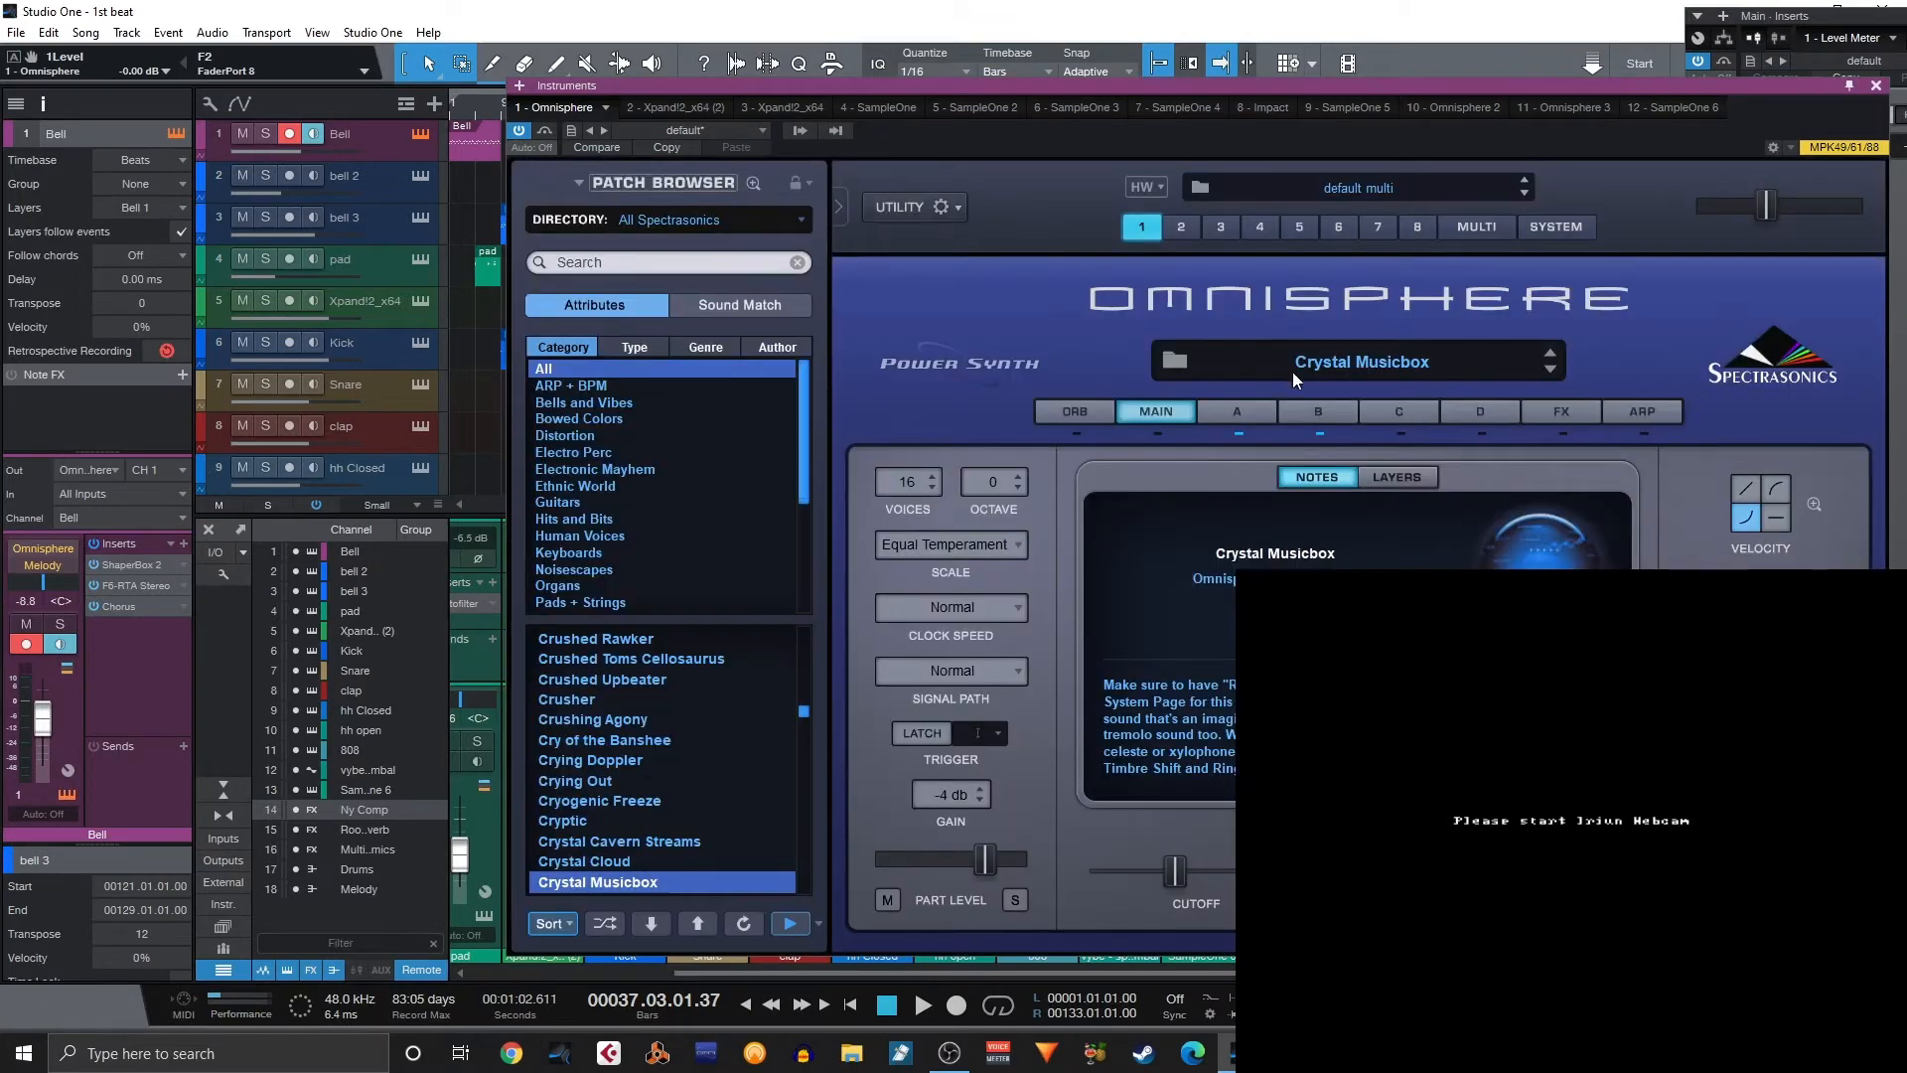
{"action": "left_click", "coordinate": [1876, 87]}
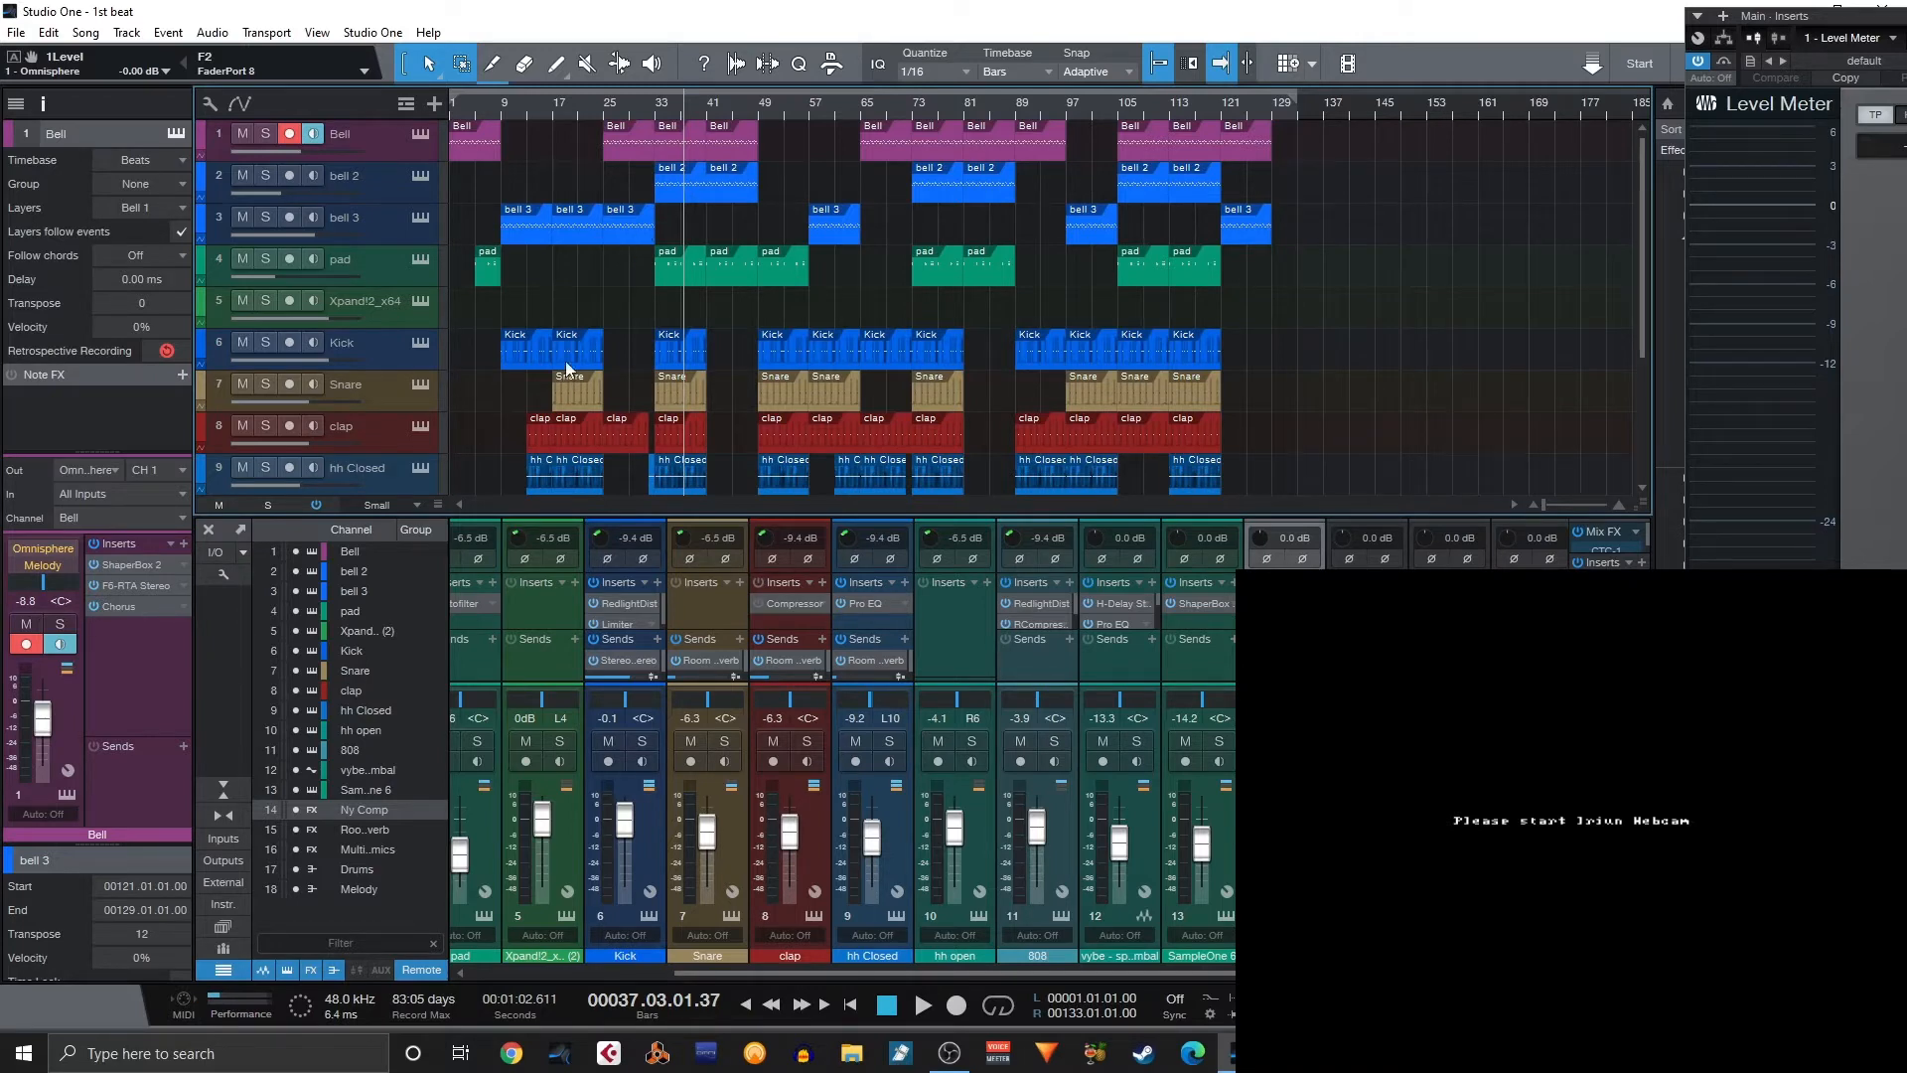
Solo the Bell track and play it from bar 25 to hear the melody on its own.
{"action": "left_click", "coordinate": [377, 233]}
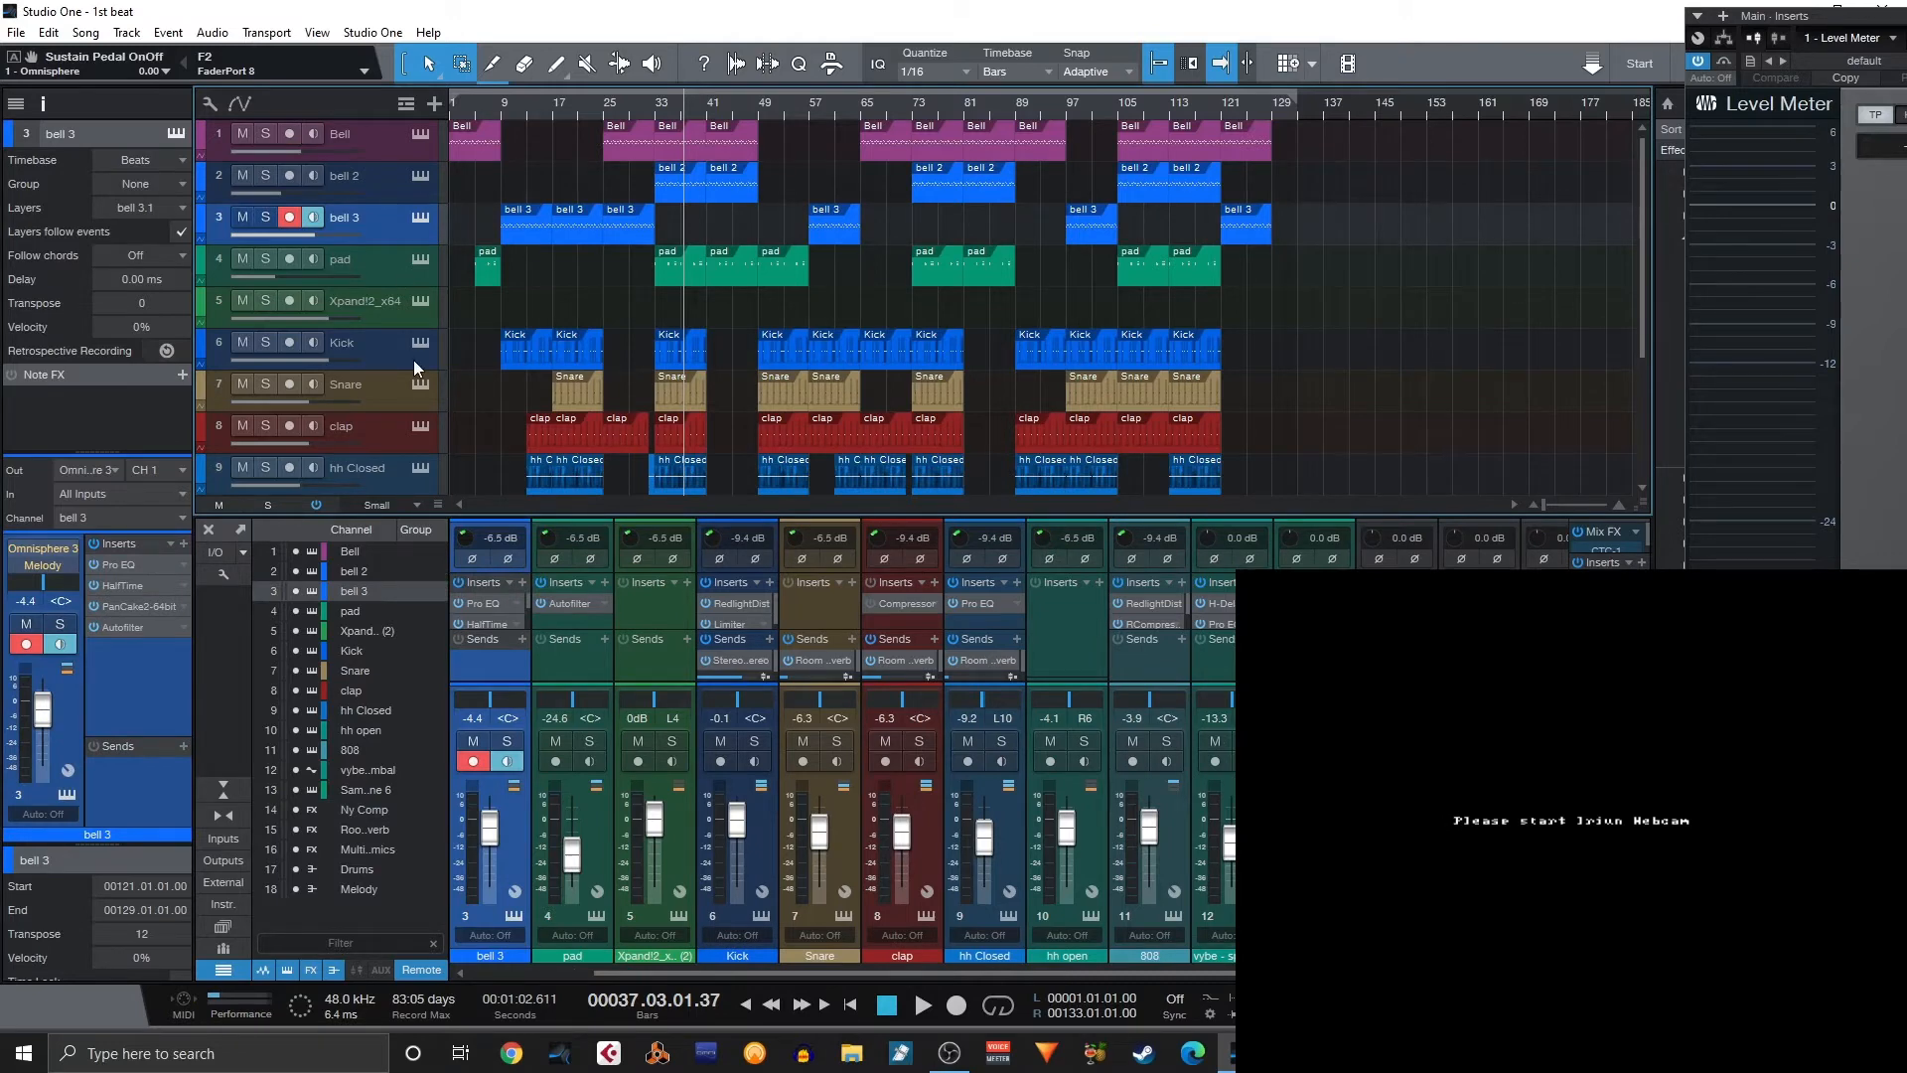
{"action": "left_click", "coordinate": [367, 146]}
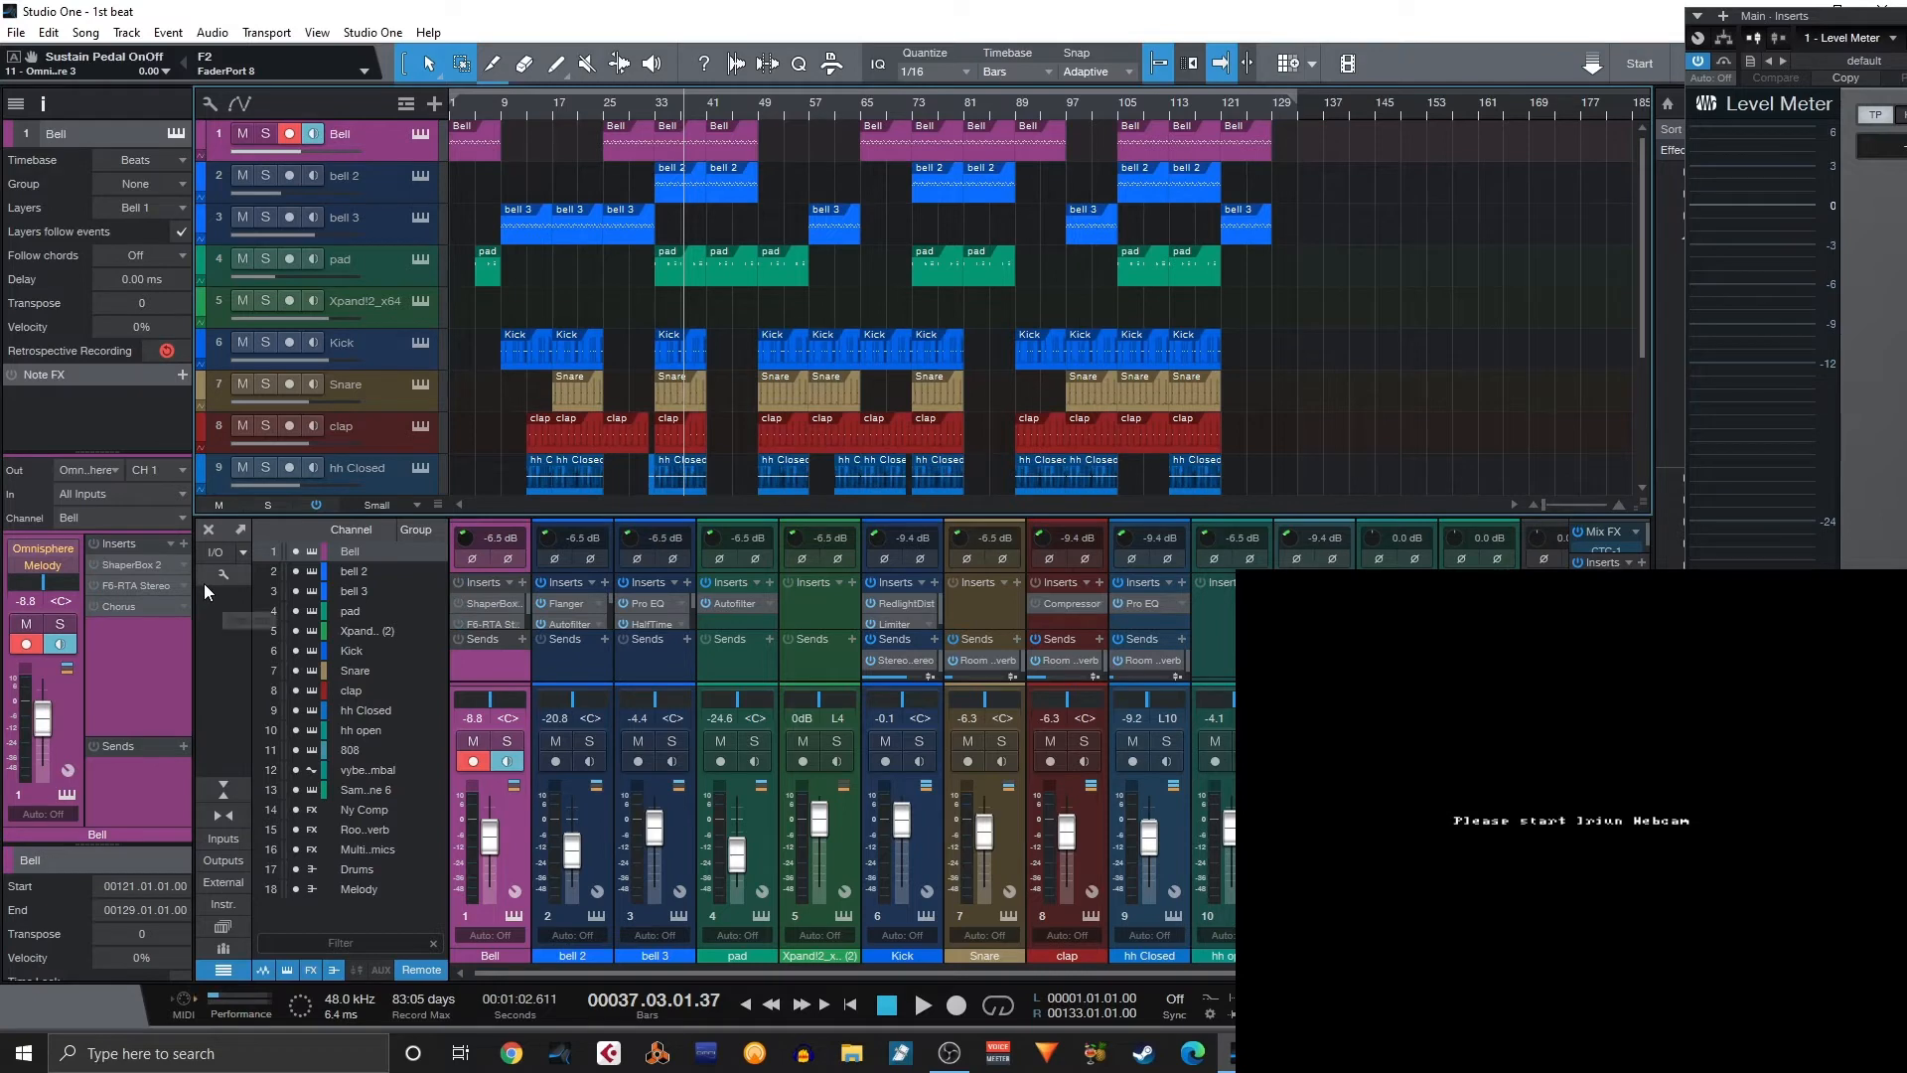
{"action": "left_click", "coordinate": [266, 133]}
{"action": "left_click", "coordinate": [594, 105]}
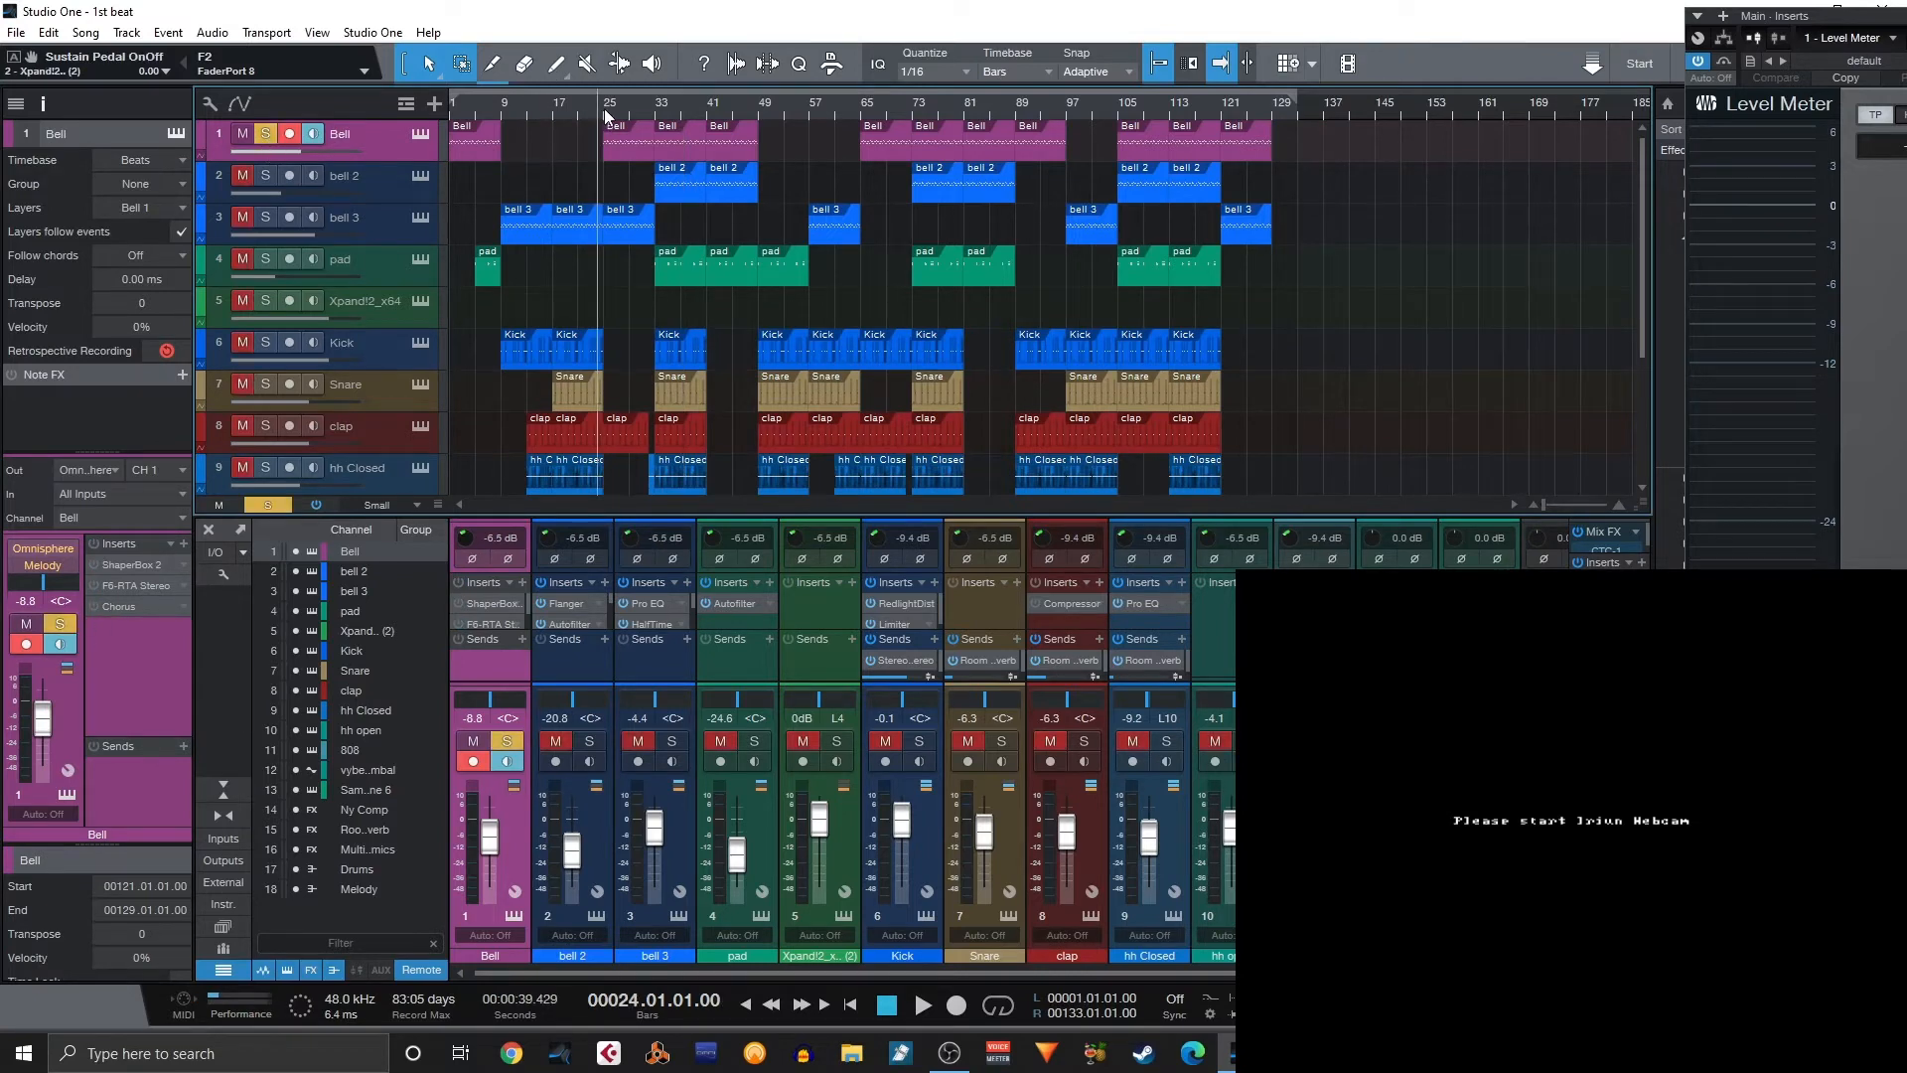
{"action": "left_click", "coordinate": [604, 110]}
{"action": "key", "text": "space"}
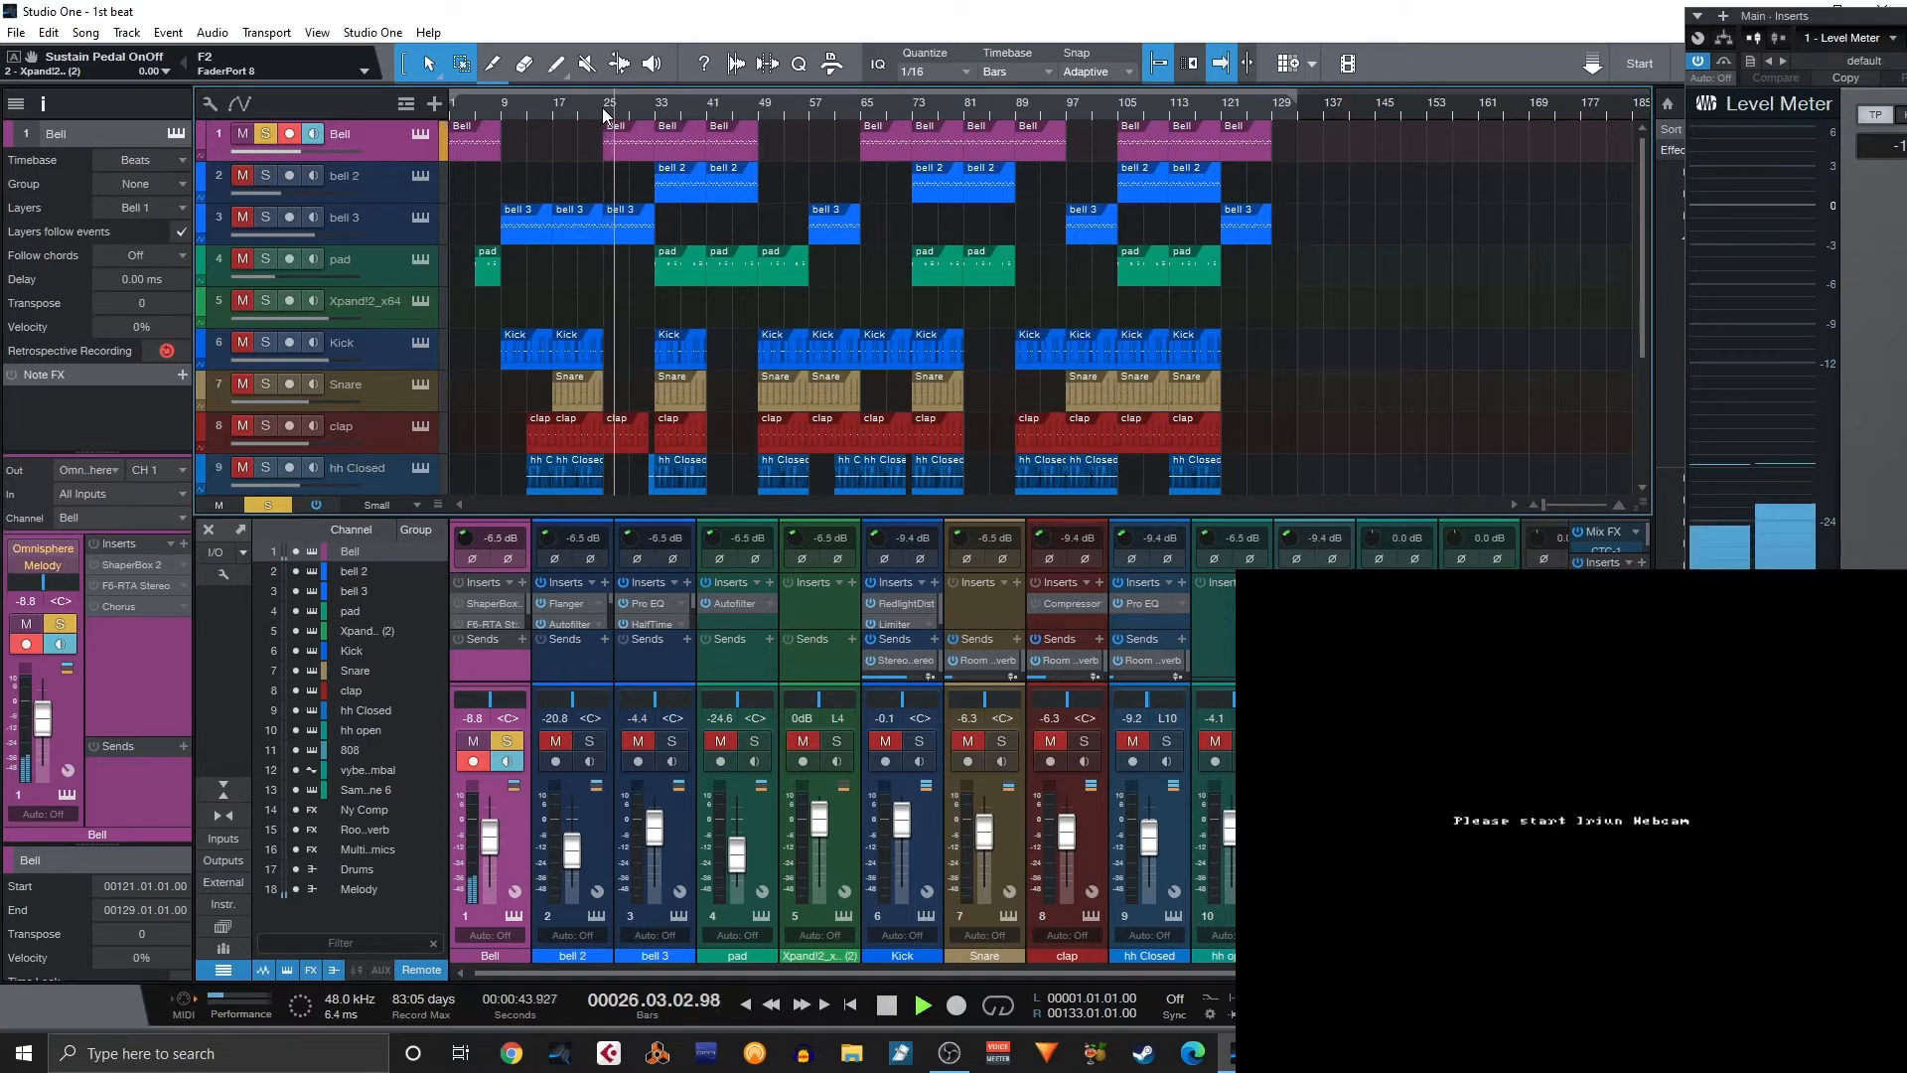
{"action": "key", "text": "space"}
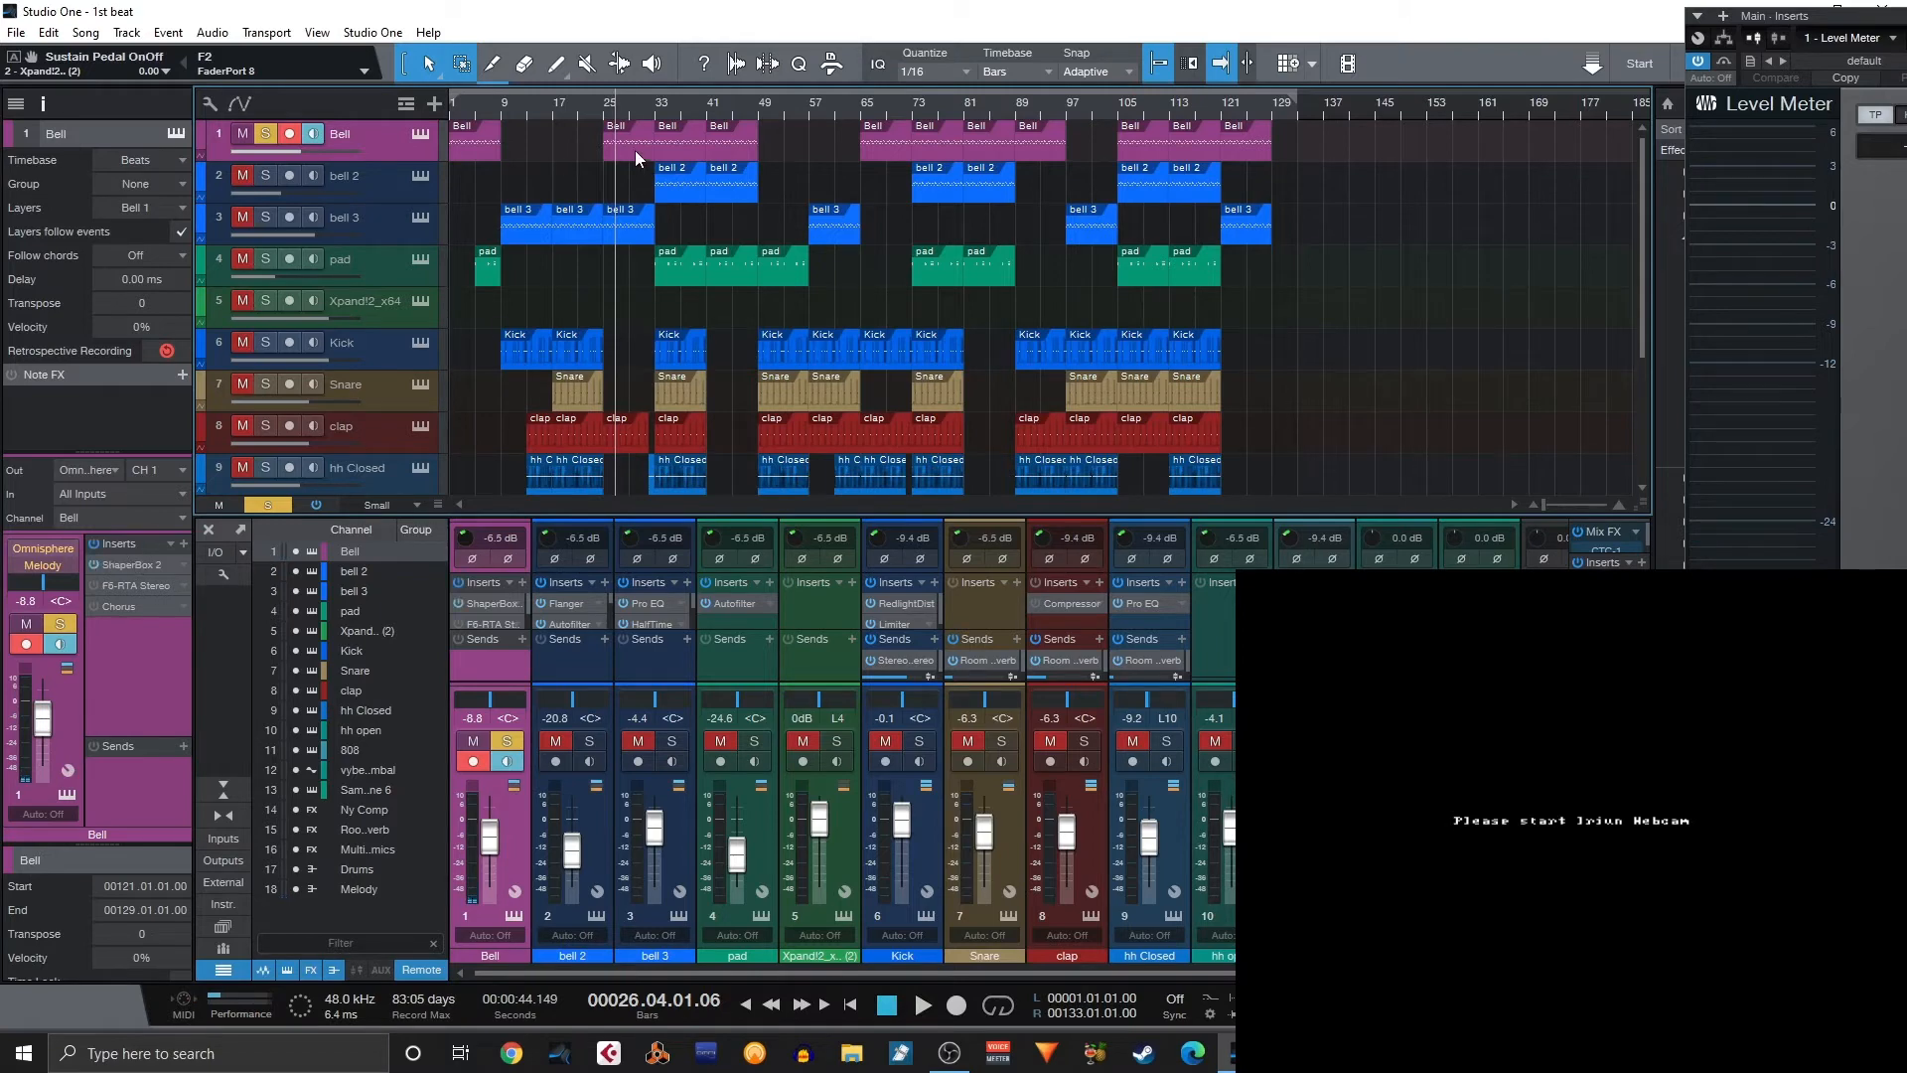
{"action": "key", "text": "space"}
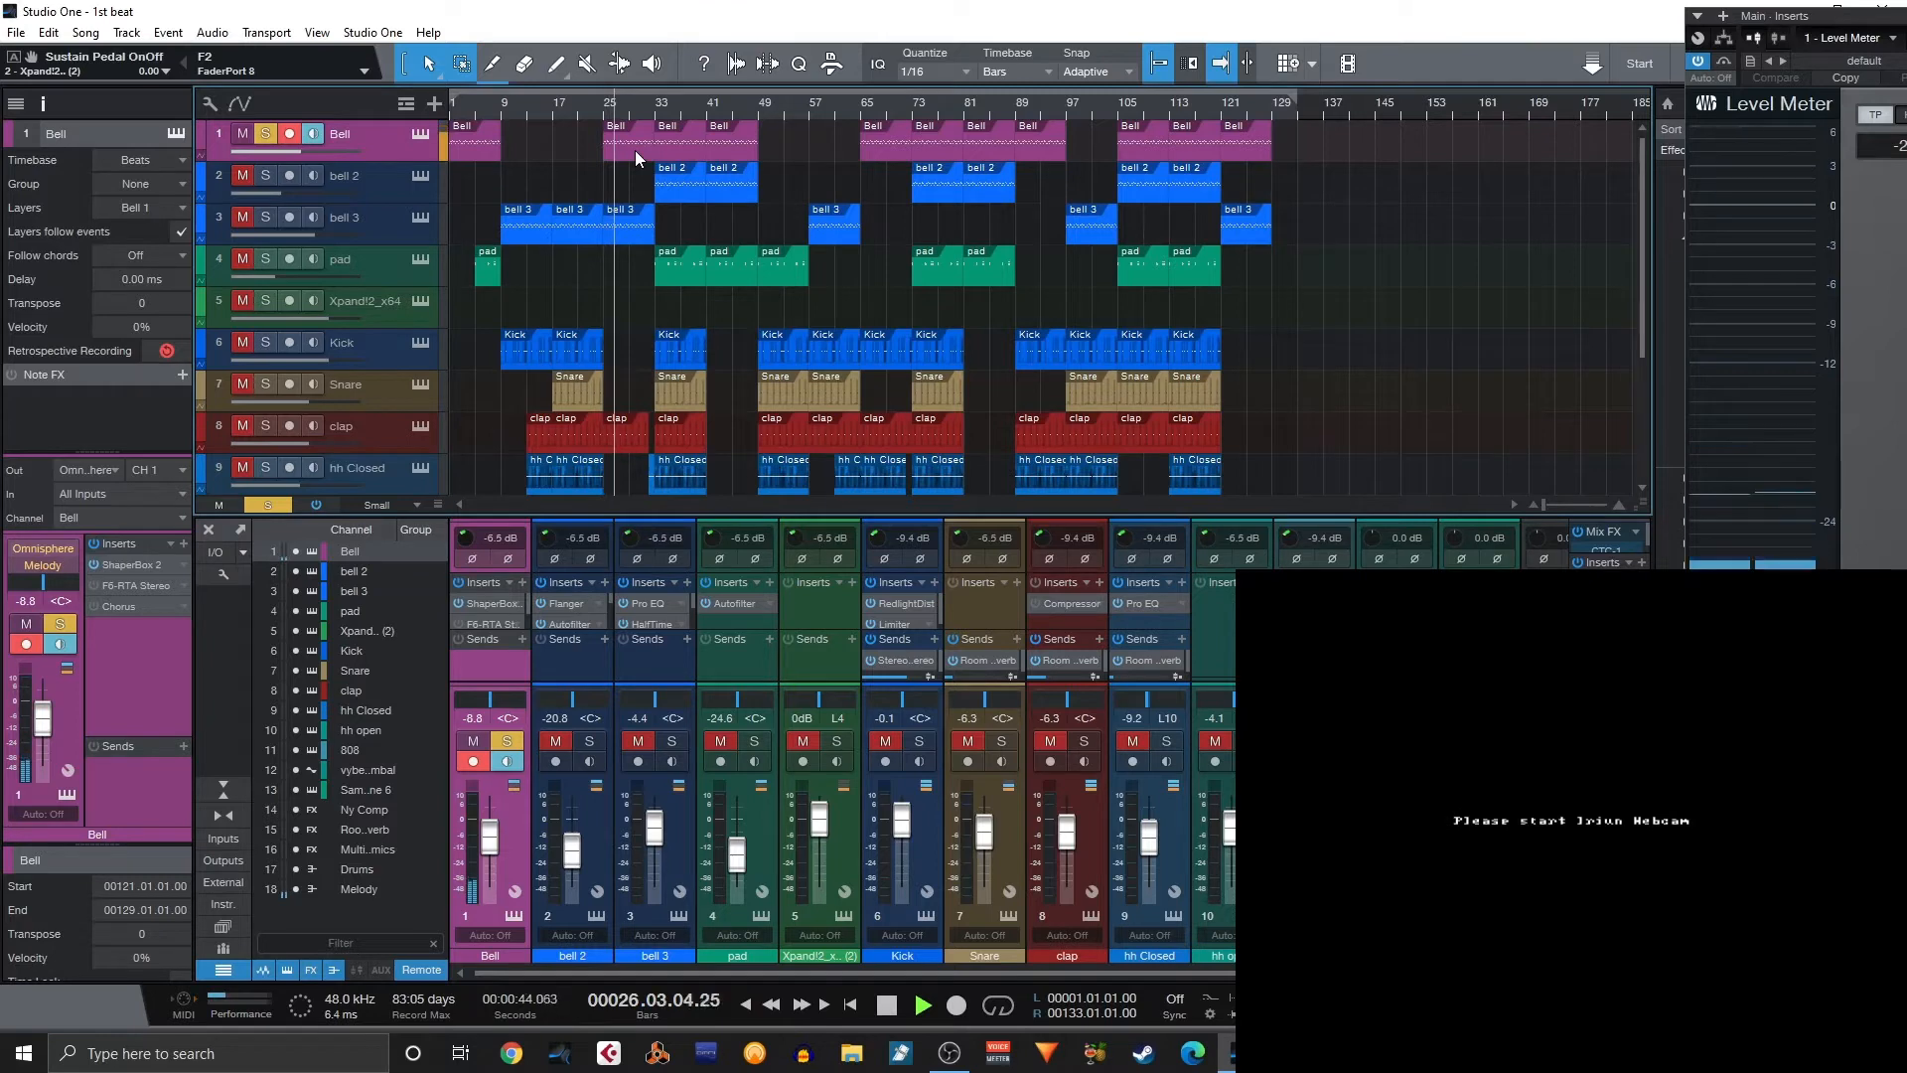
{"action": "key", "text": "space"}
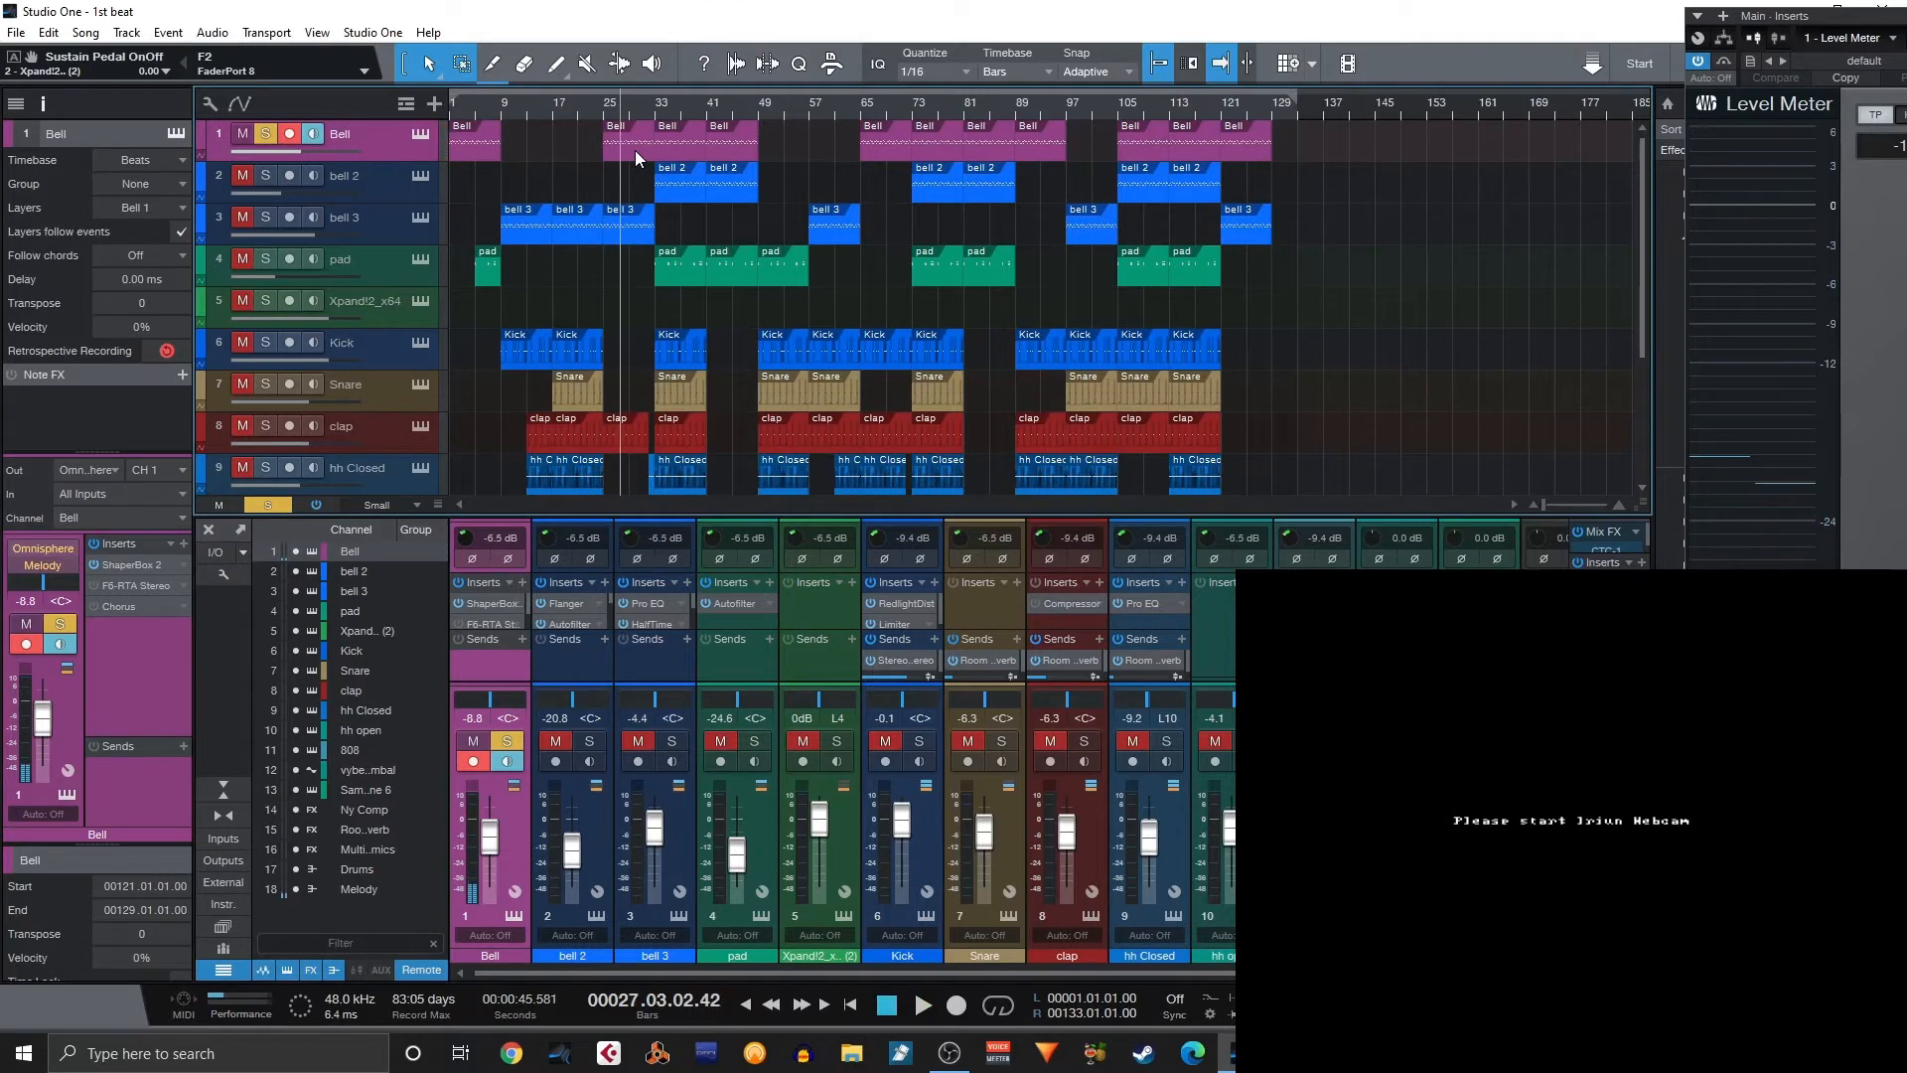
Examine the Time and Filter curves of the Bell track's ShaperBox 2 insert, and close the plug-in.
{"action": "left_click", "coordinate": [133, 564]}
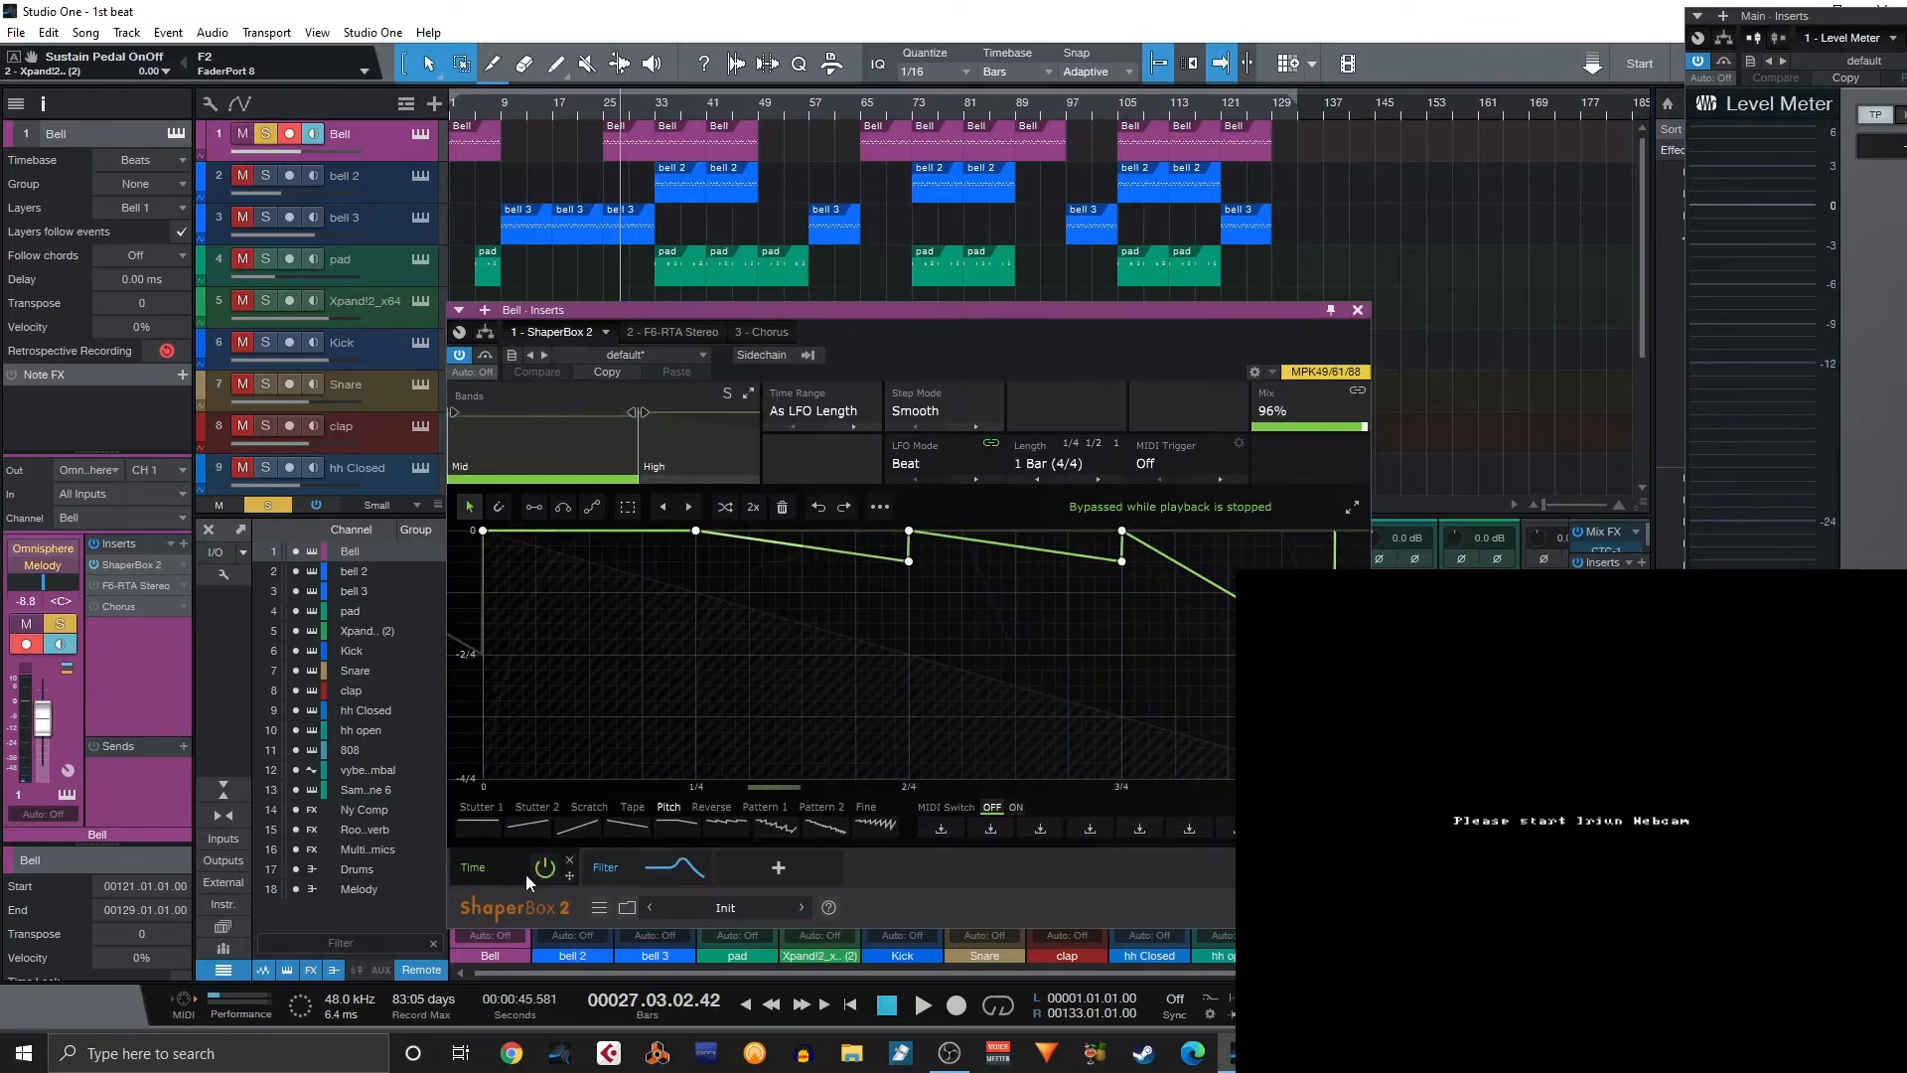
{"action": "left_click", "coordinate": [657, 868]}
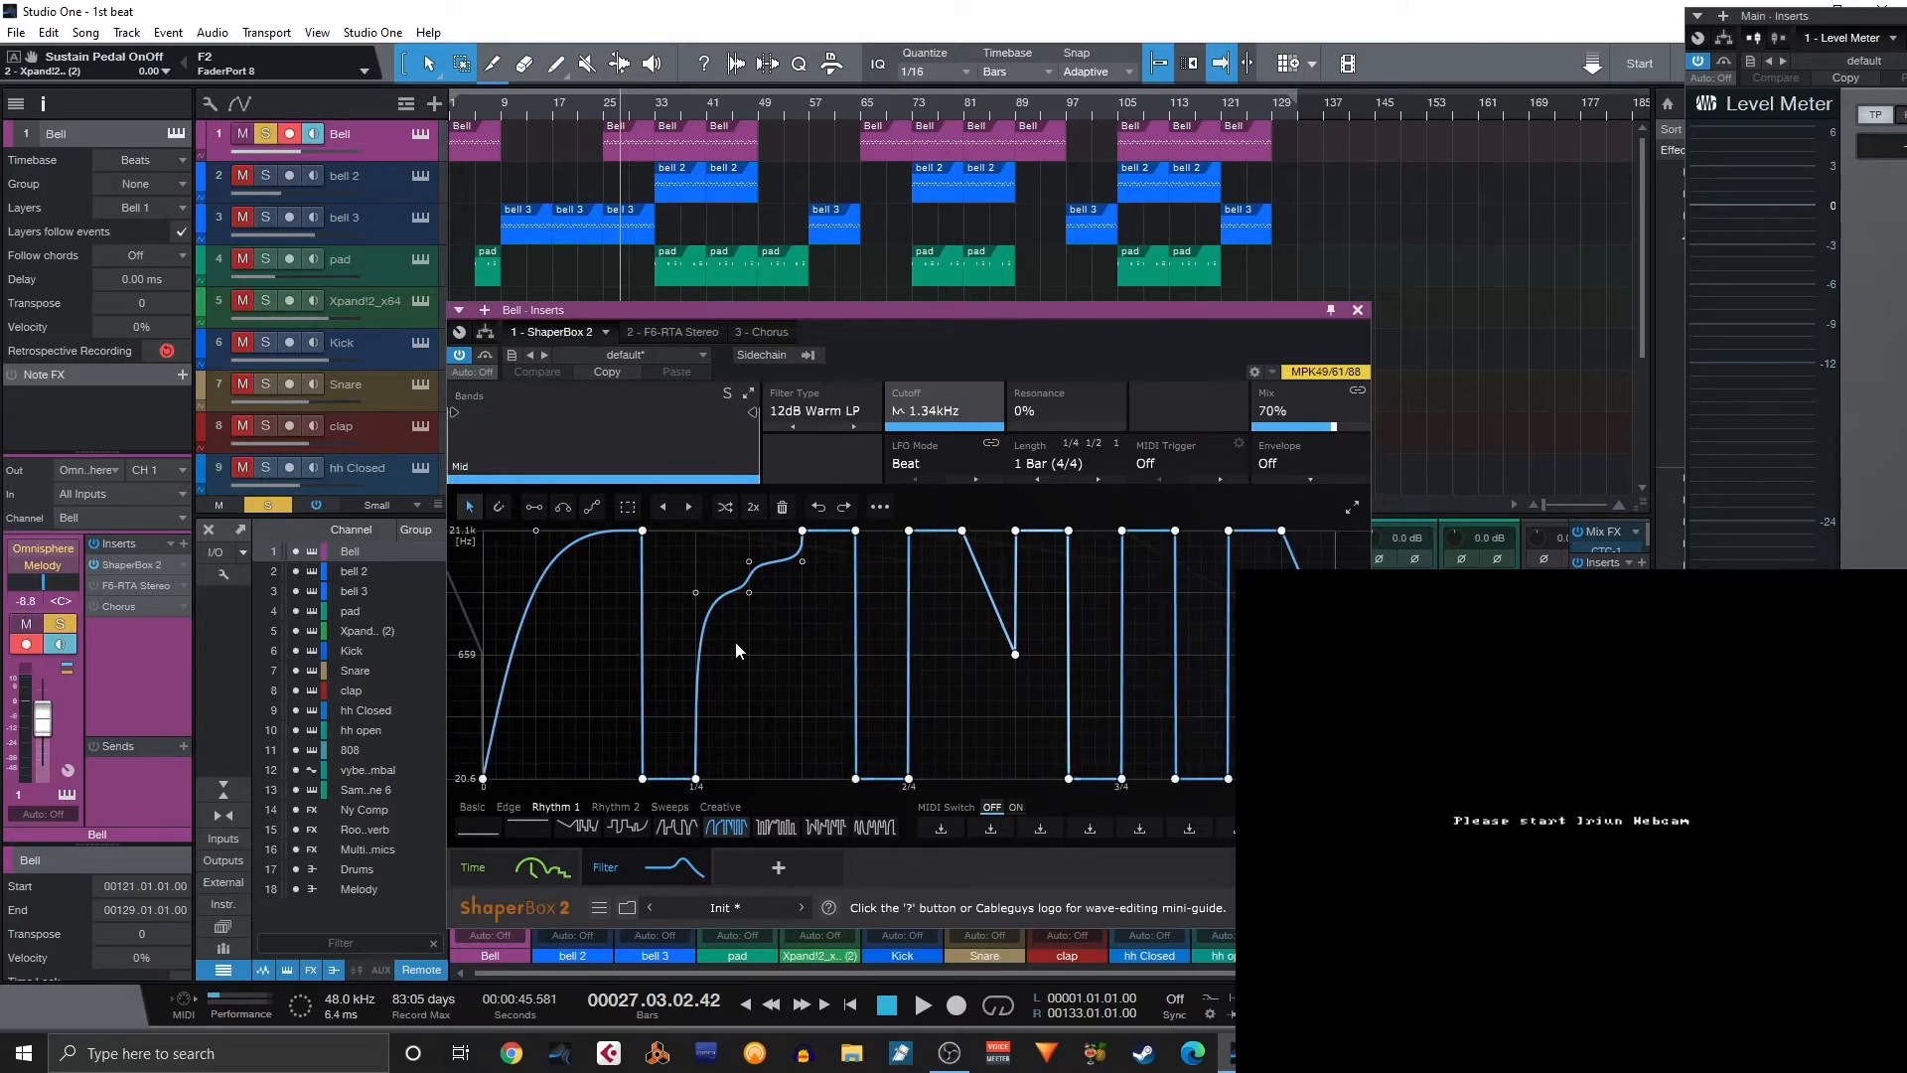
{"action": "left_click", "coordinate": [1357, 311]}
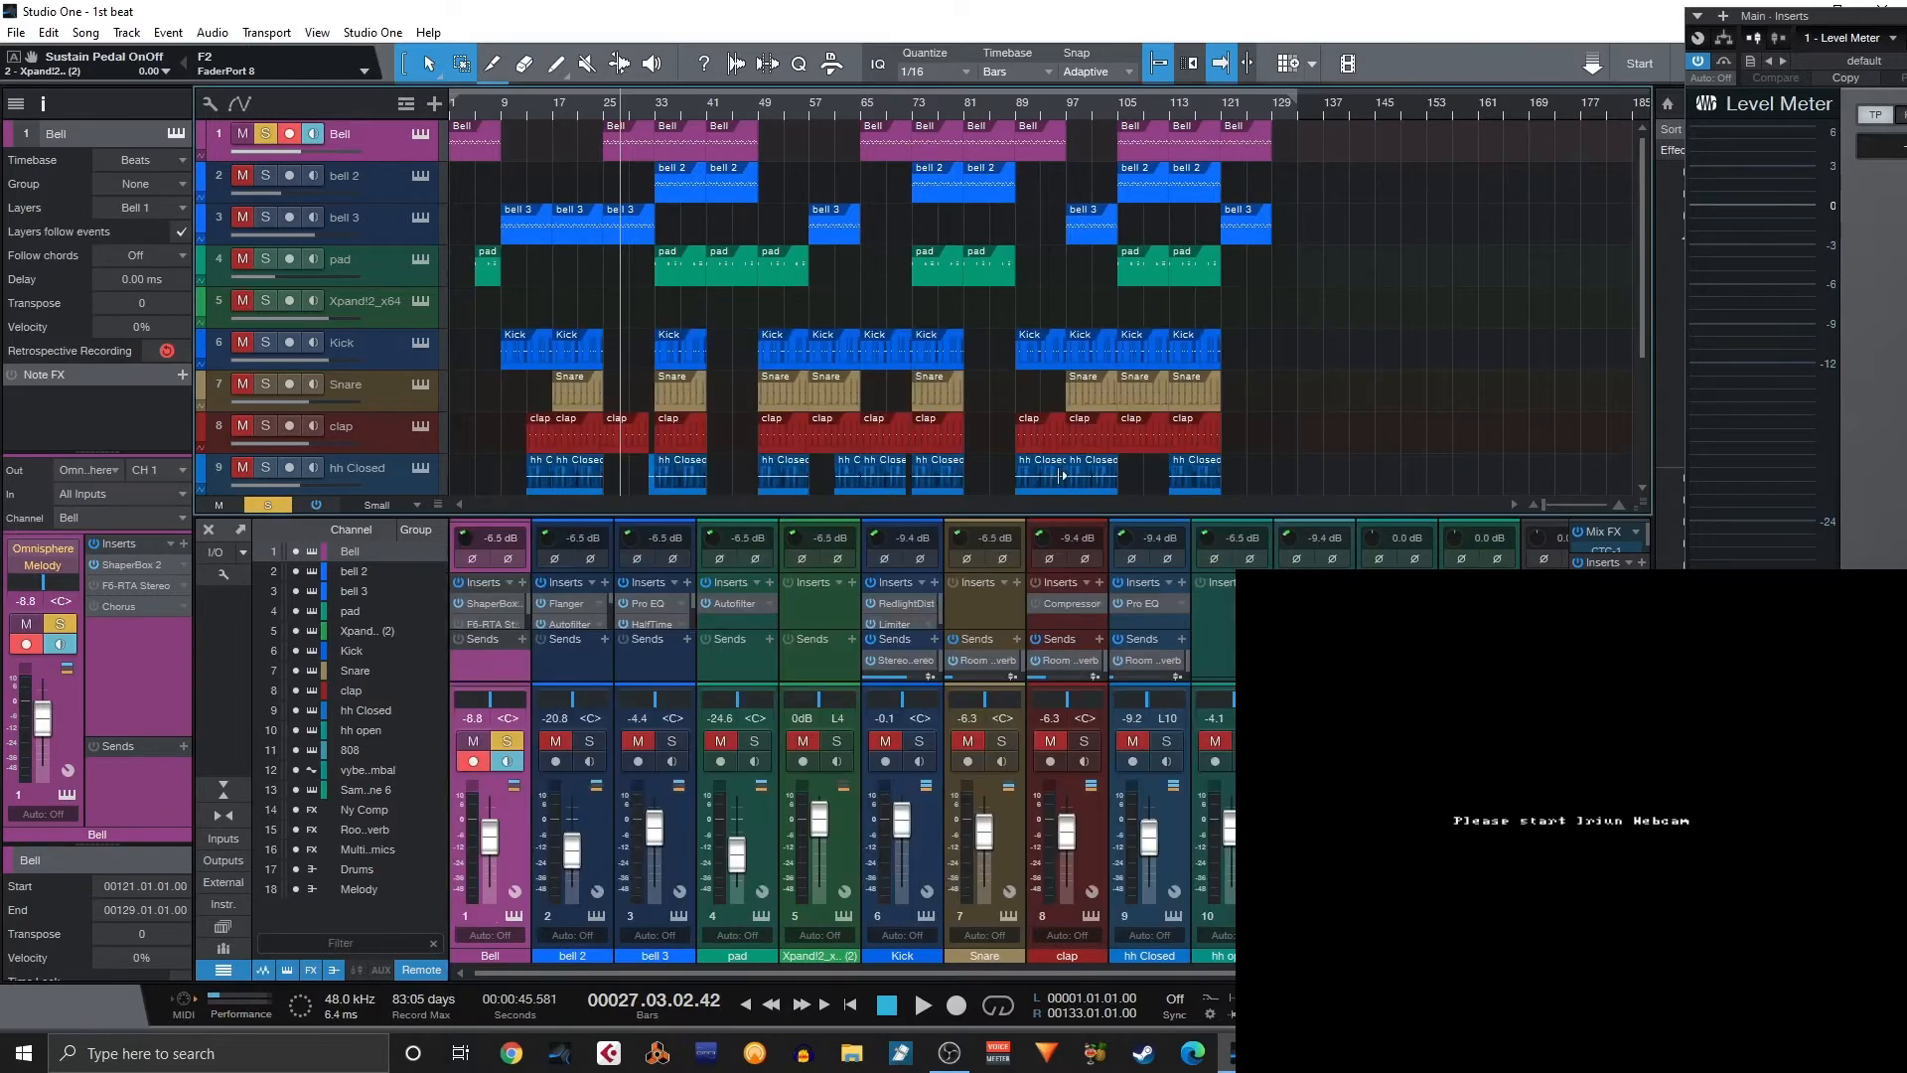
Open the Bell track's F6-RTA Stereo equalizer and play the soloed melody from the start to examine its spectrum.
{"action": "left_click", "coordinate": [139, 586]}
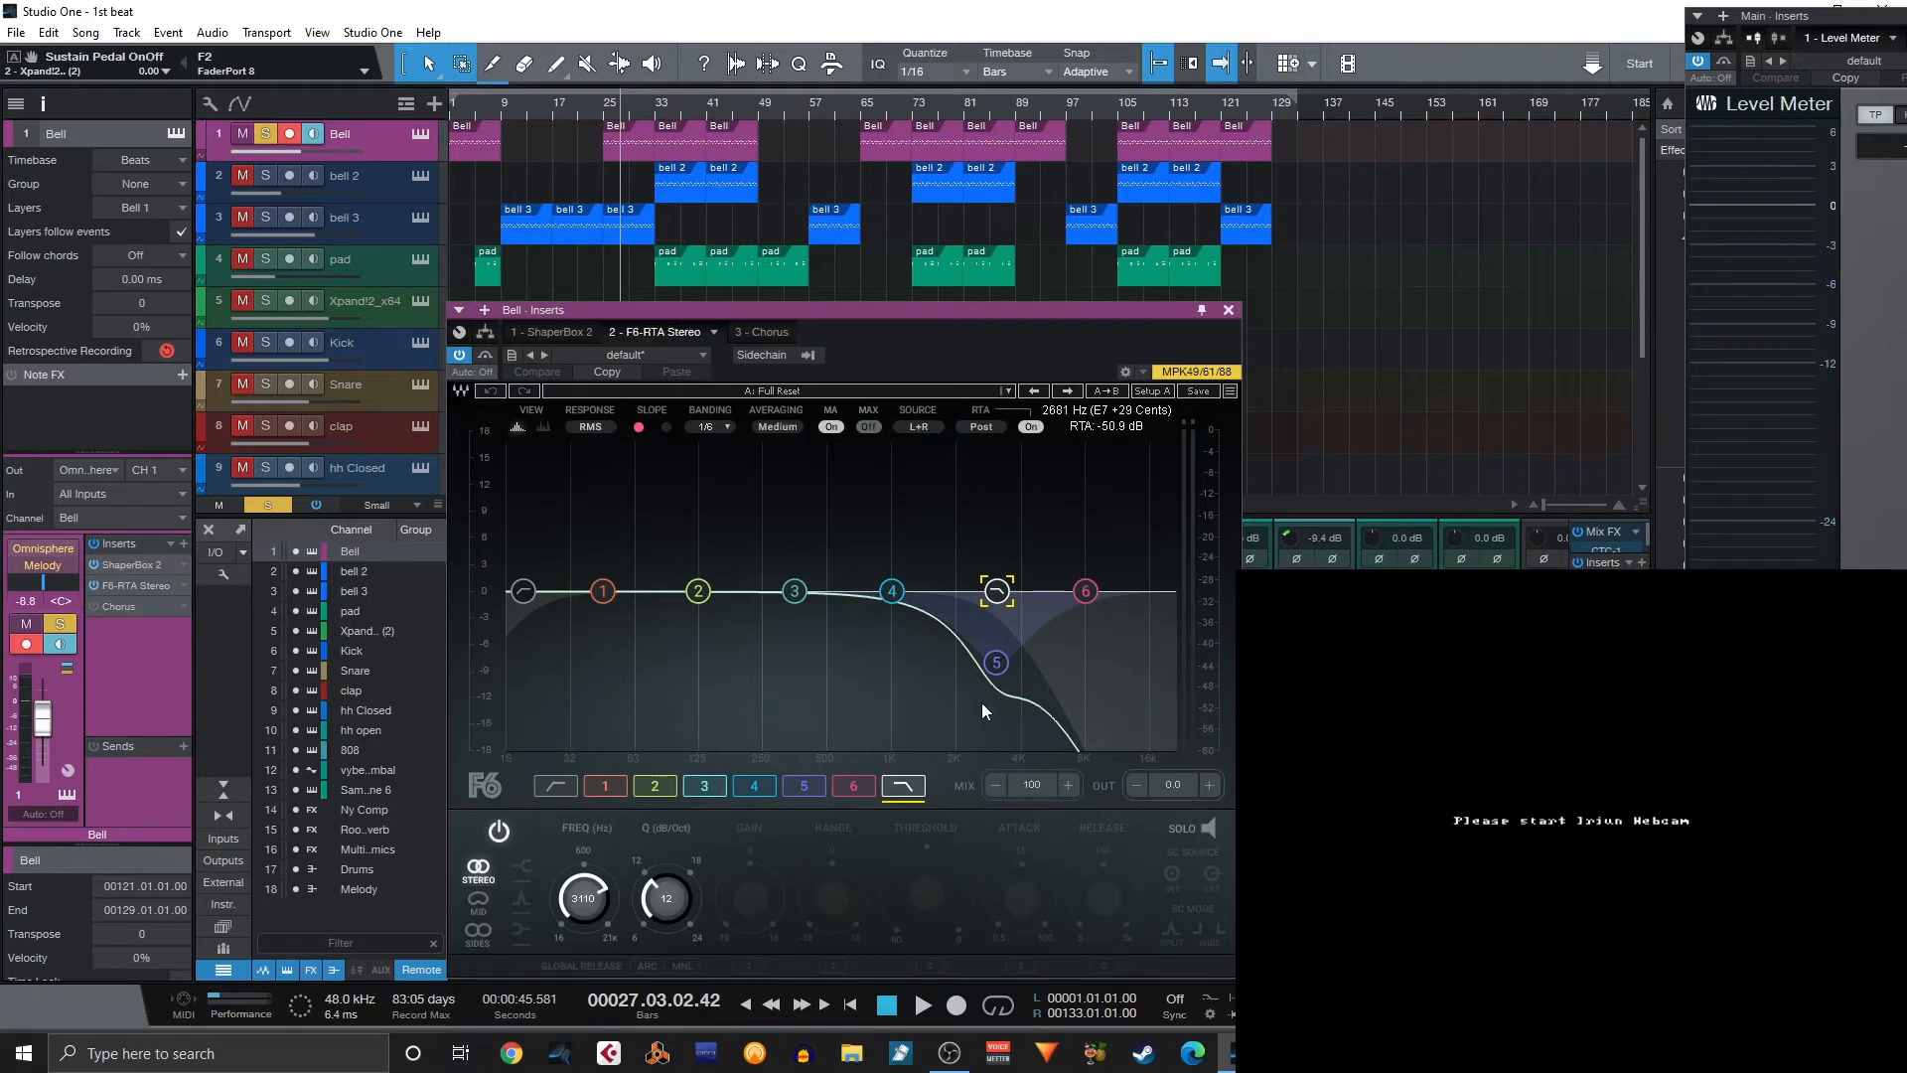
{"action": "key", "text": "KP_0"}
{"action": "key", "text": "KP_0"}
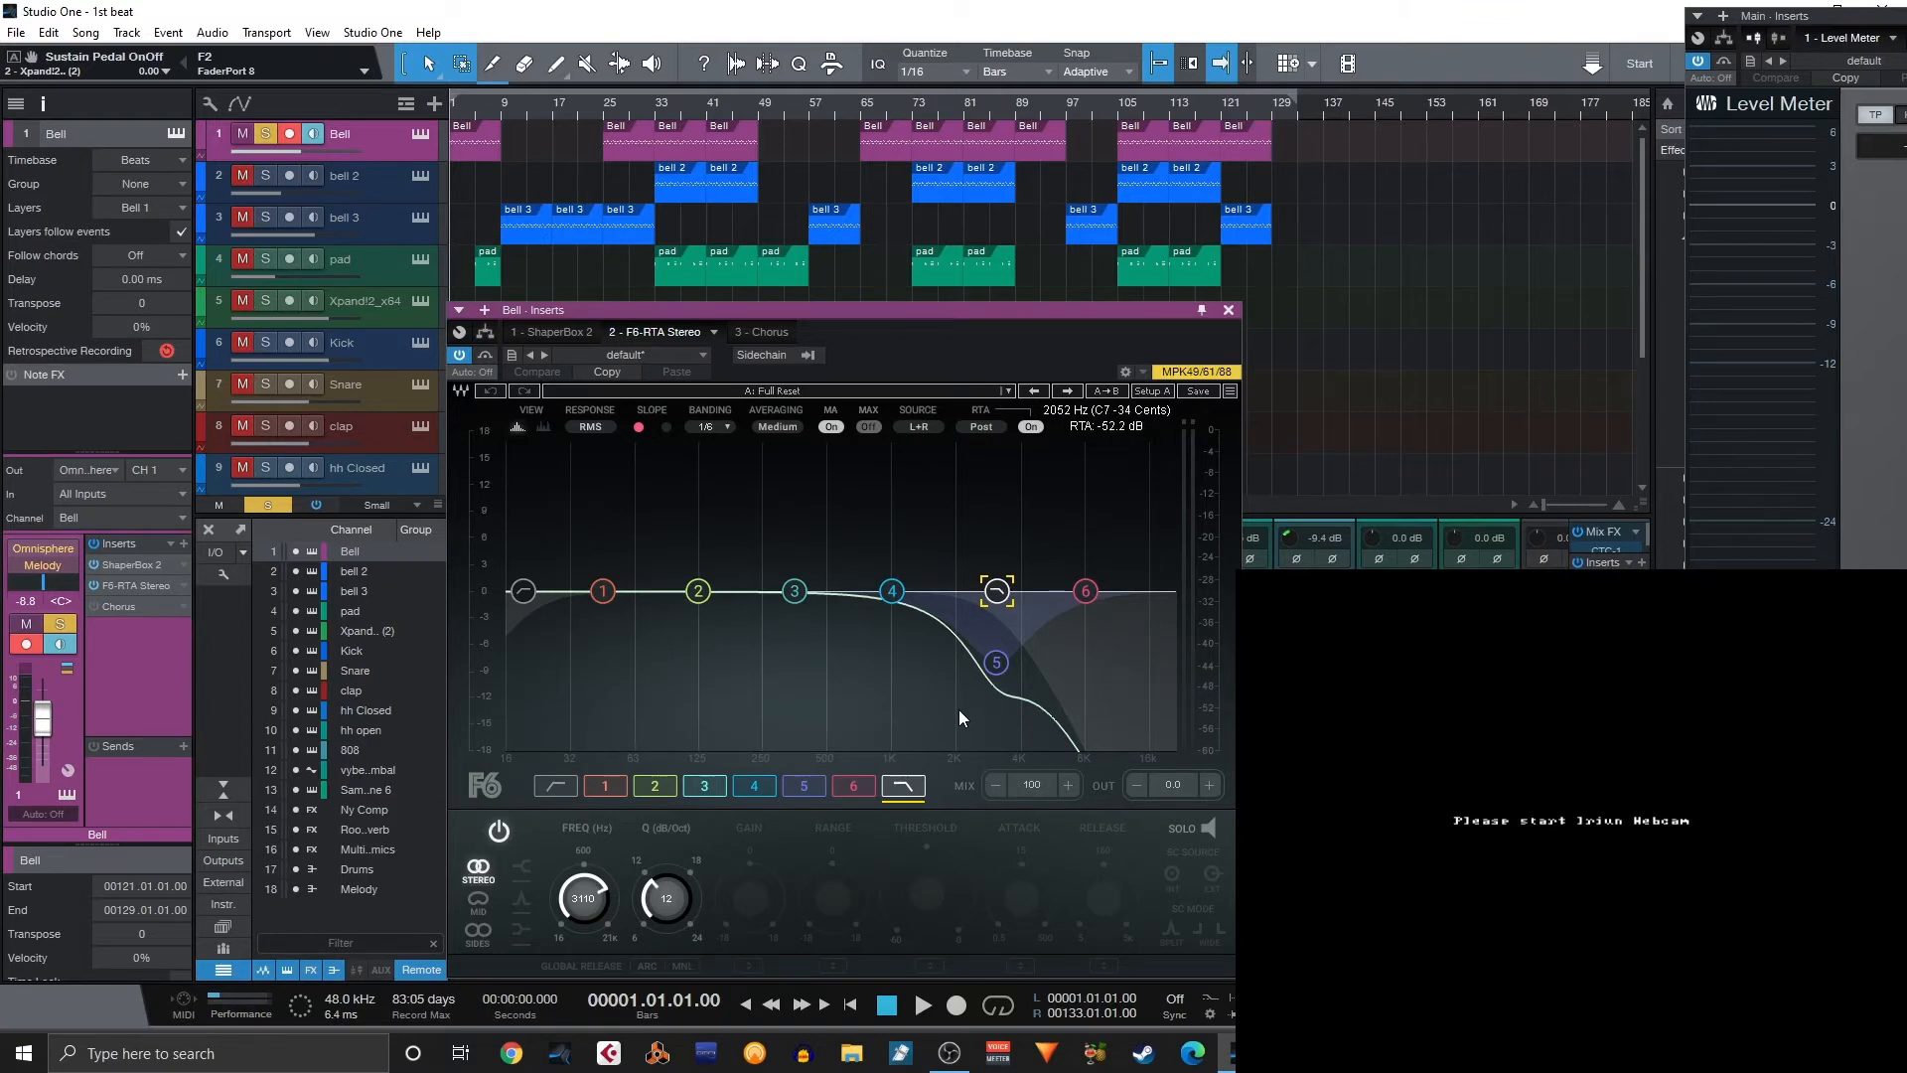
{"action": "key", "text": "space"}
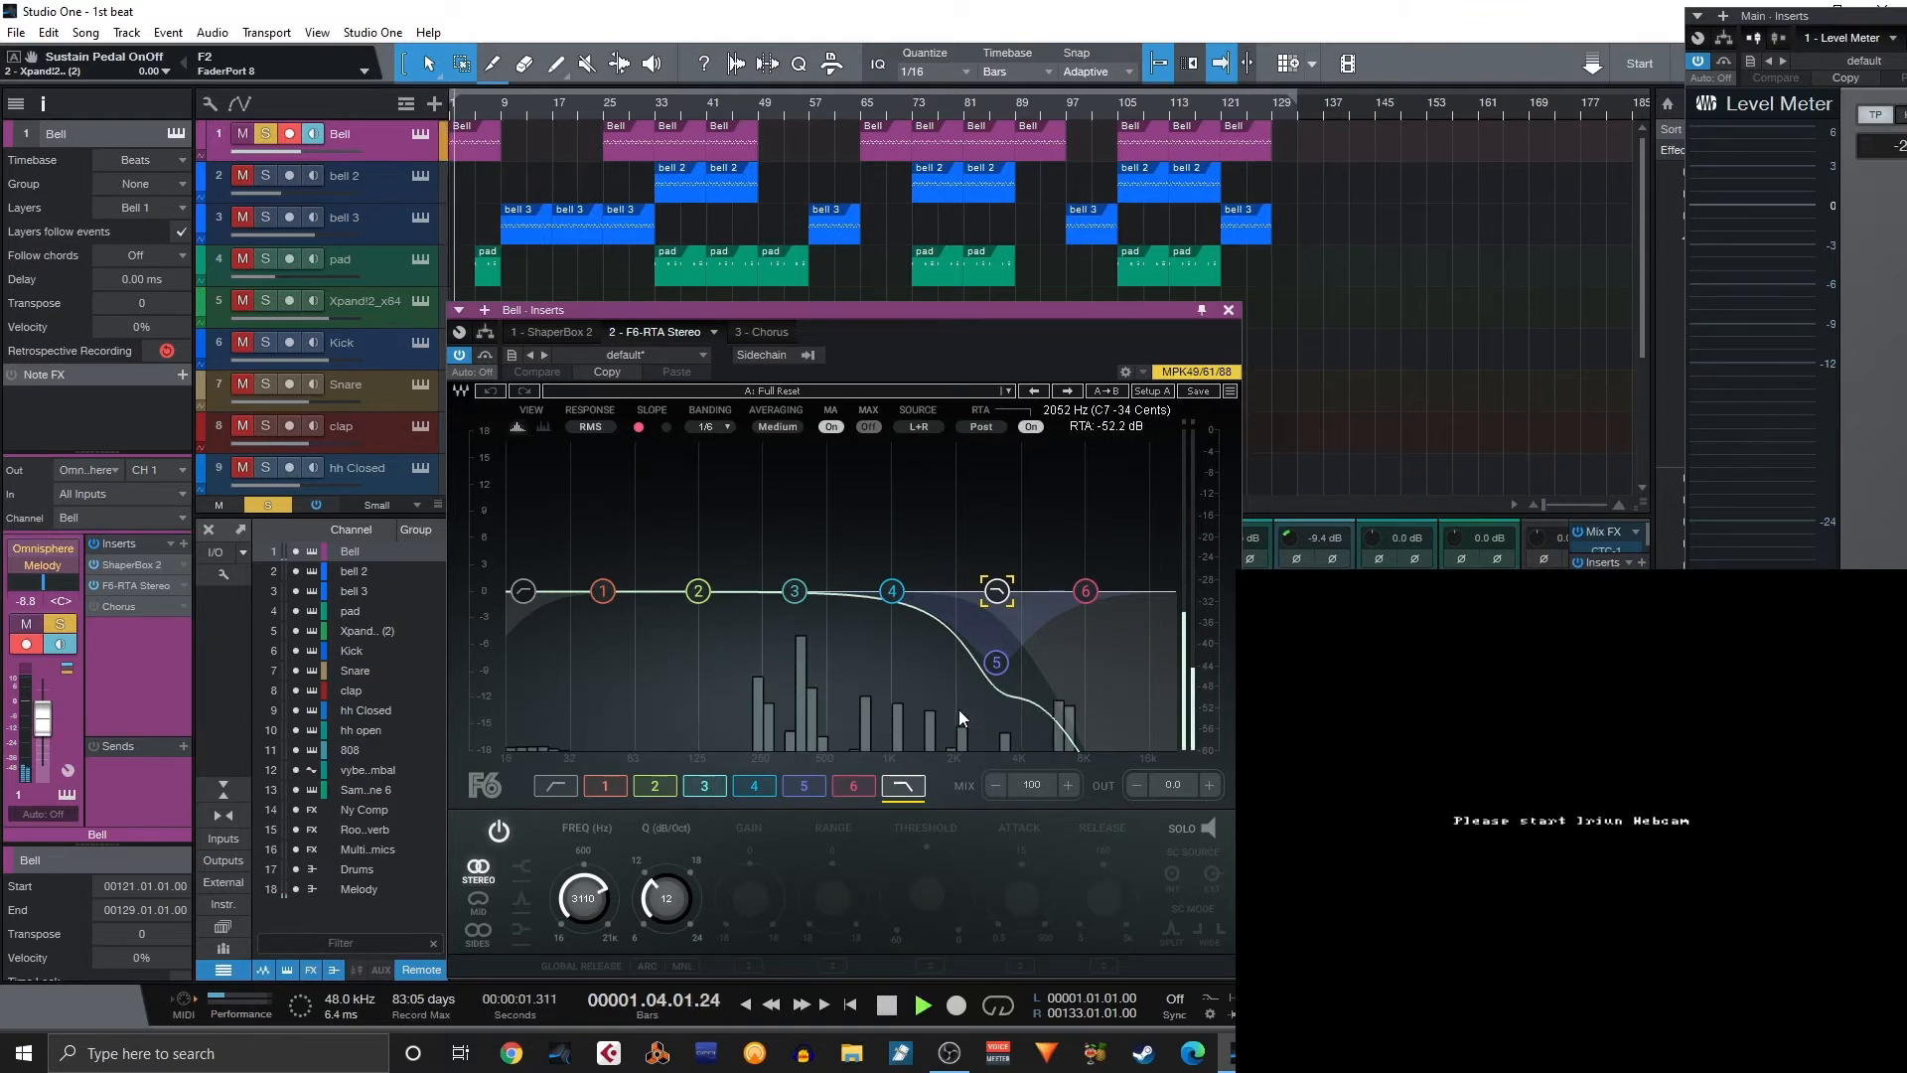
{"action": "key", "text": "space"}
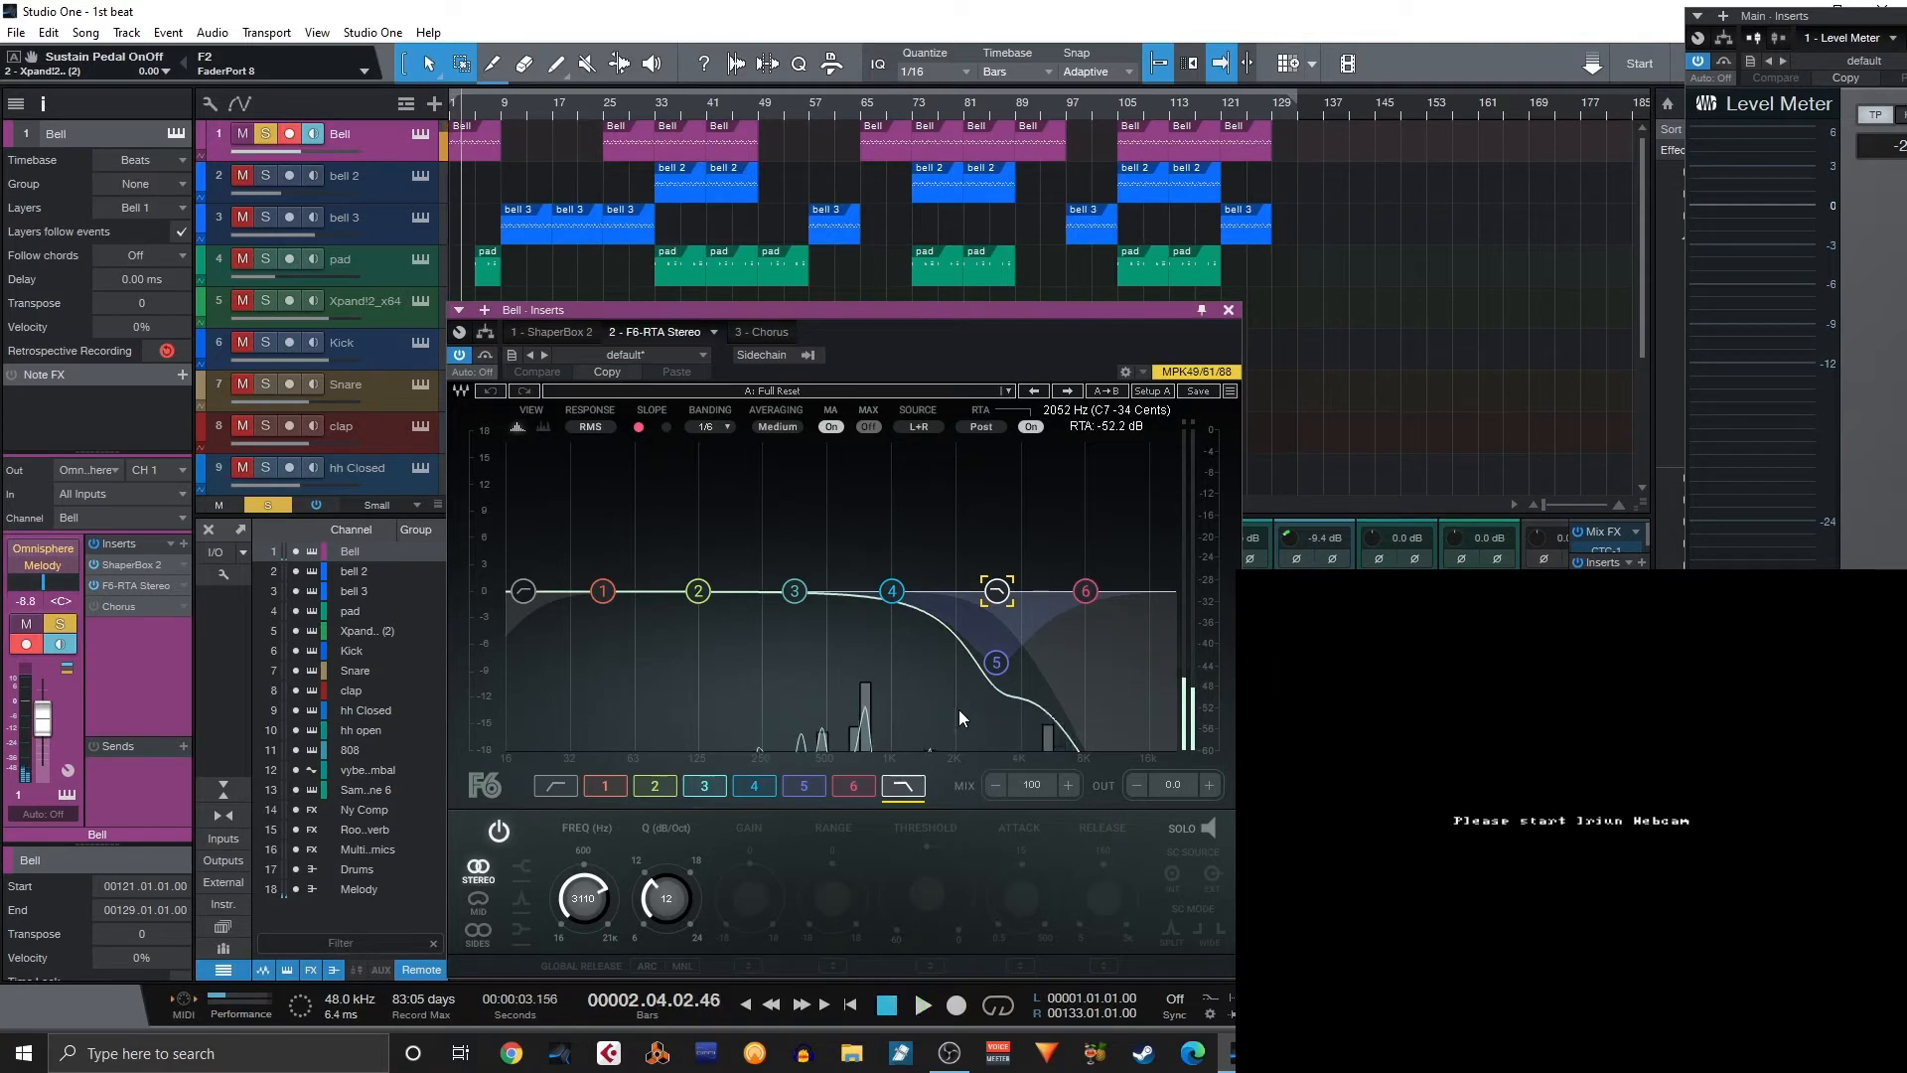
Open the Bell track's Chorus insert, compare the soloed melody from the start with Chorus bypassed and active, and close it with Chorus active.
{"action": "key", "text": "Home"}
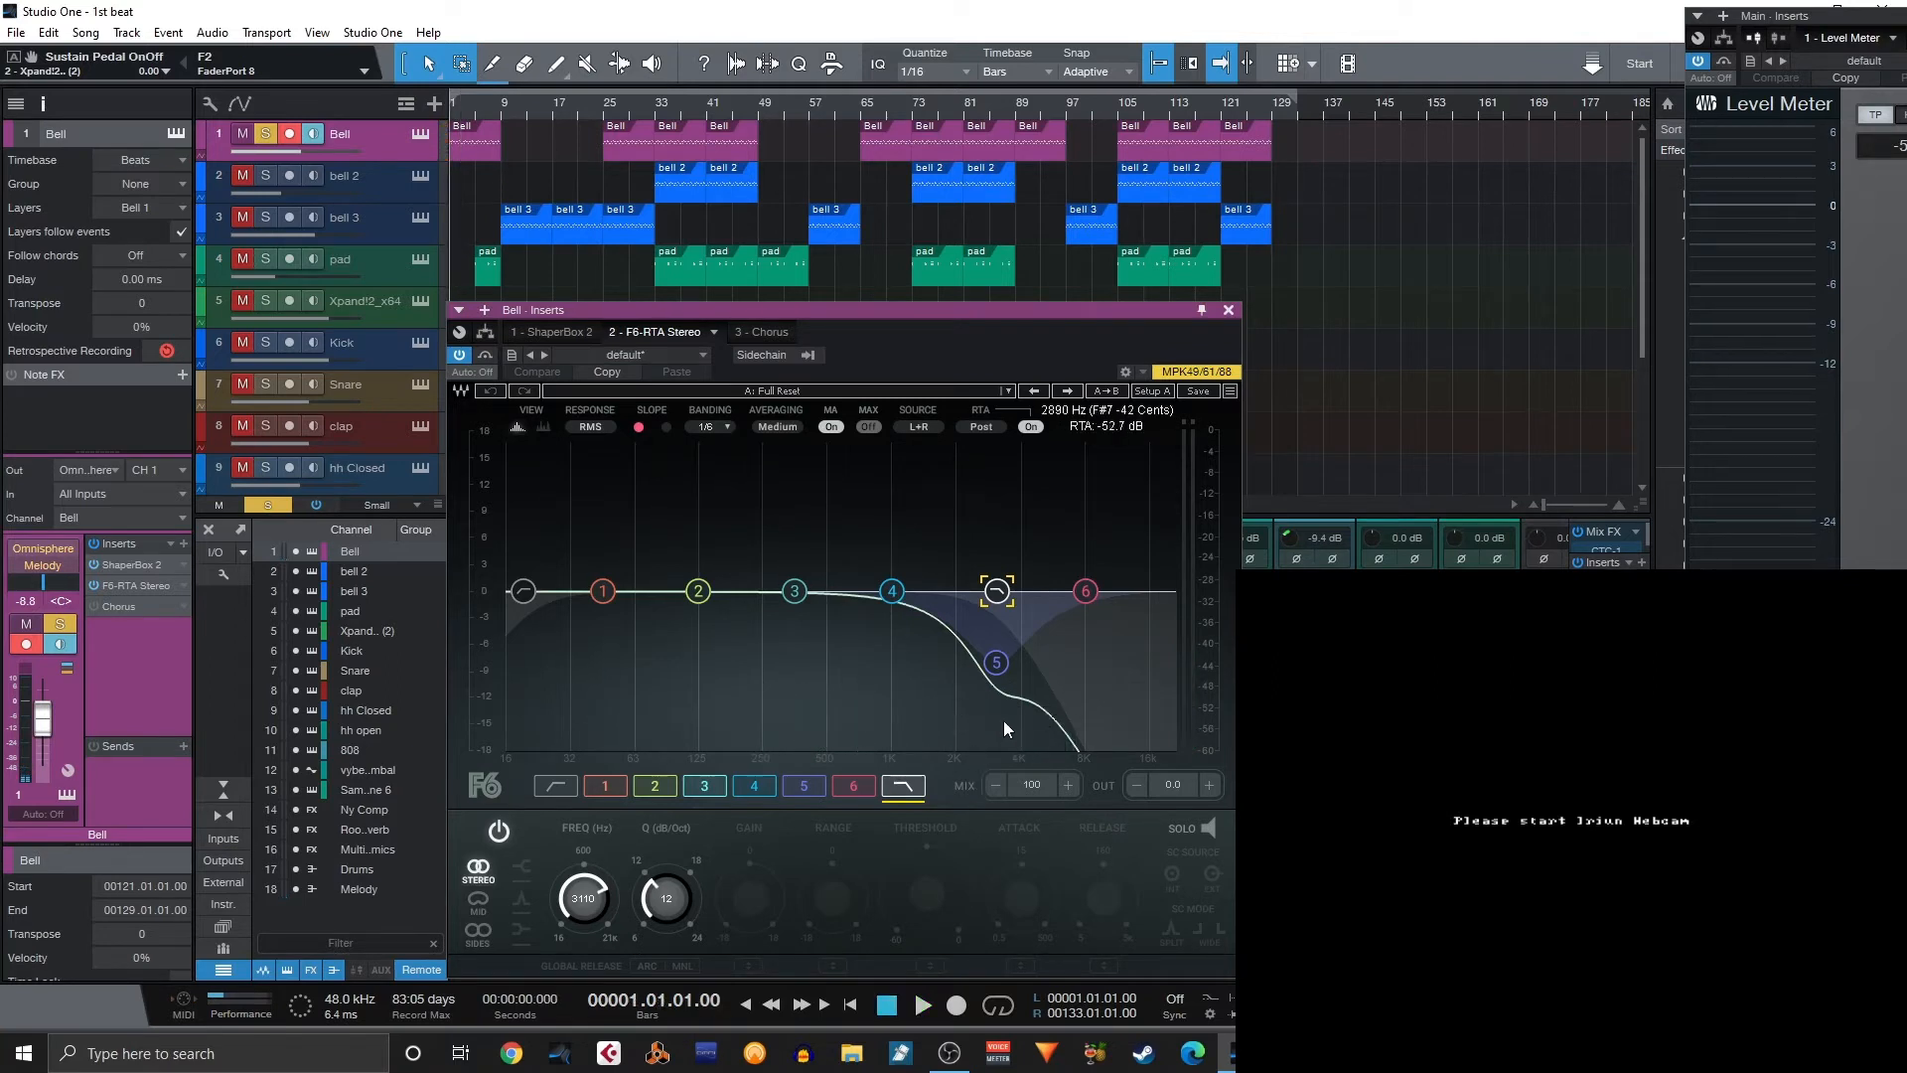
{"action": "left_click", "coordinate": [117, 608]}
{"action": "left_click", "coordinate": [92, 604]}
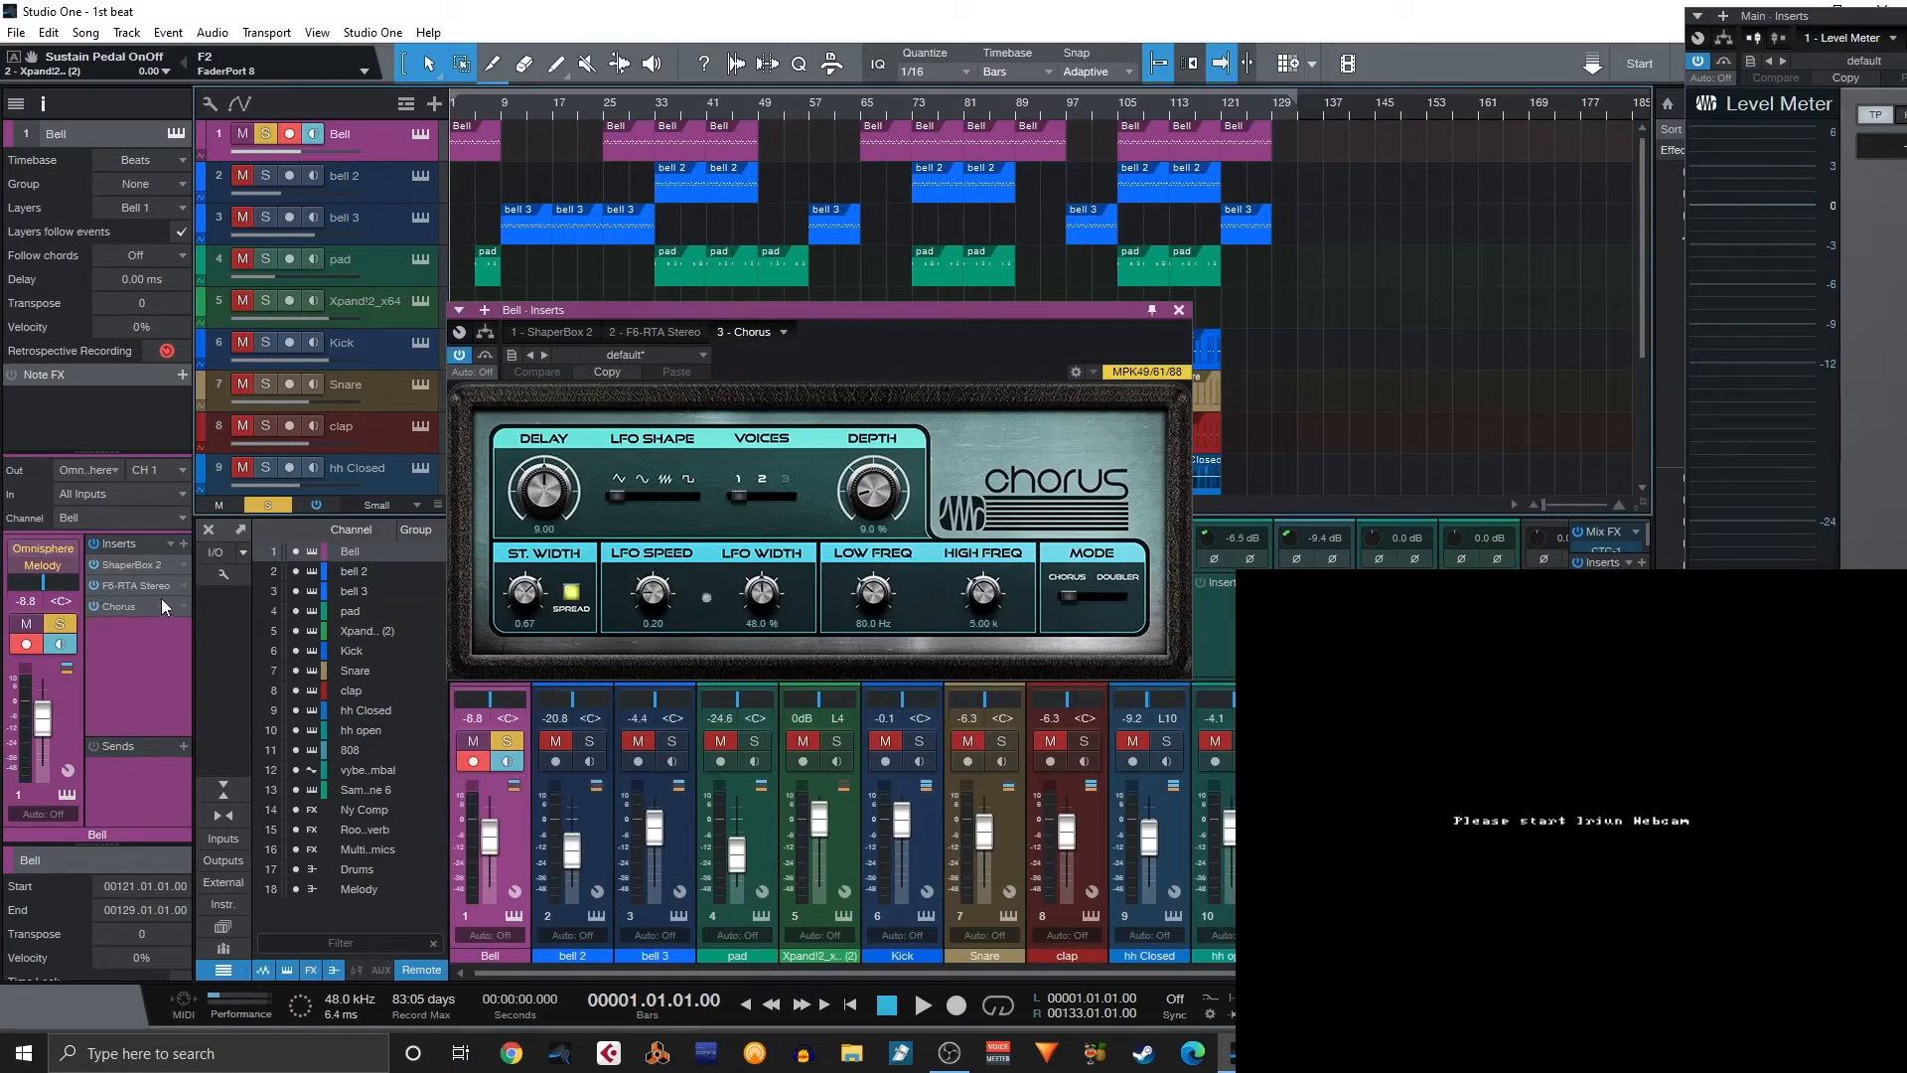
{"action": "left_click", "coordinate": [93, 606]}
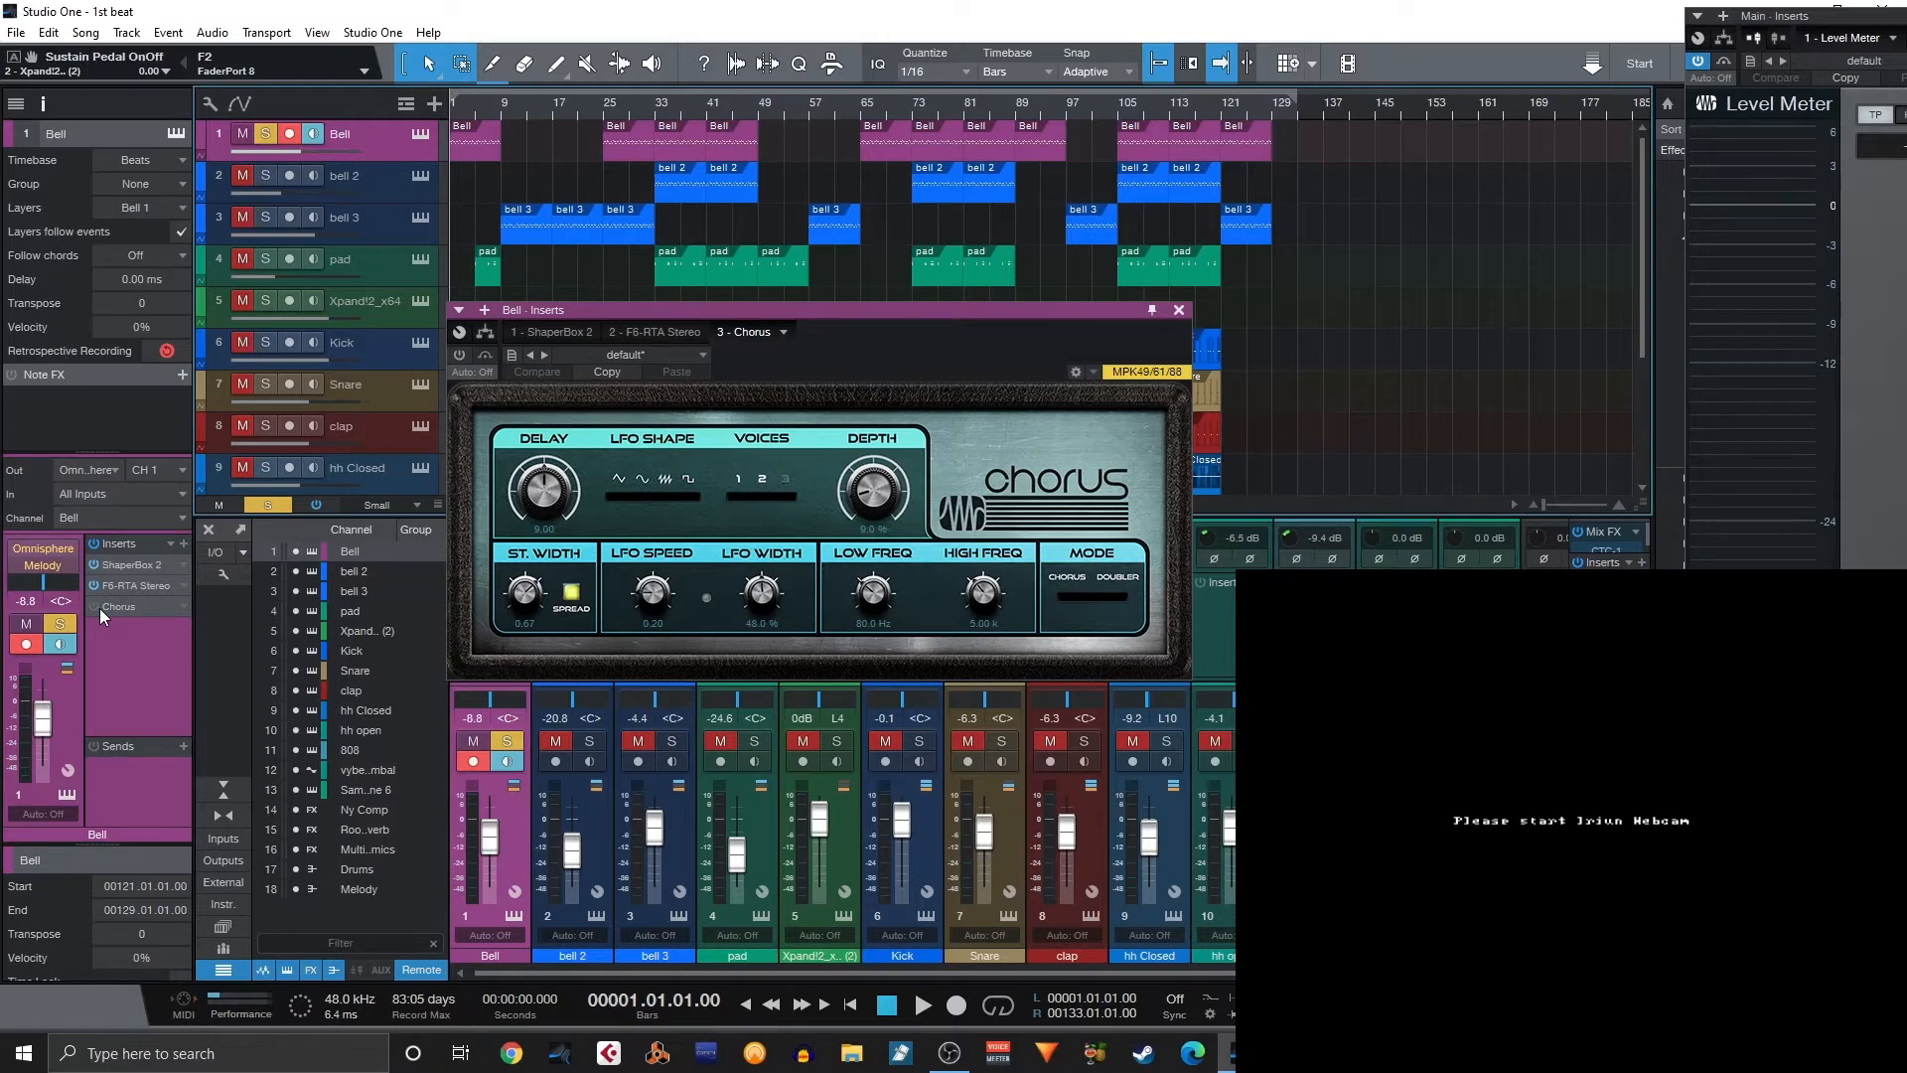
{"action": "key", "text": "space"}
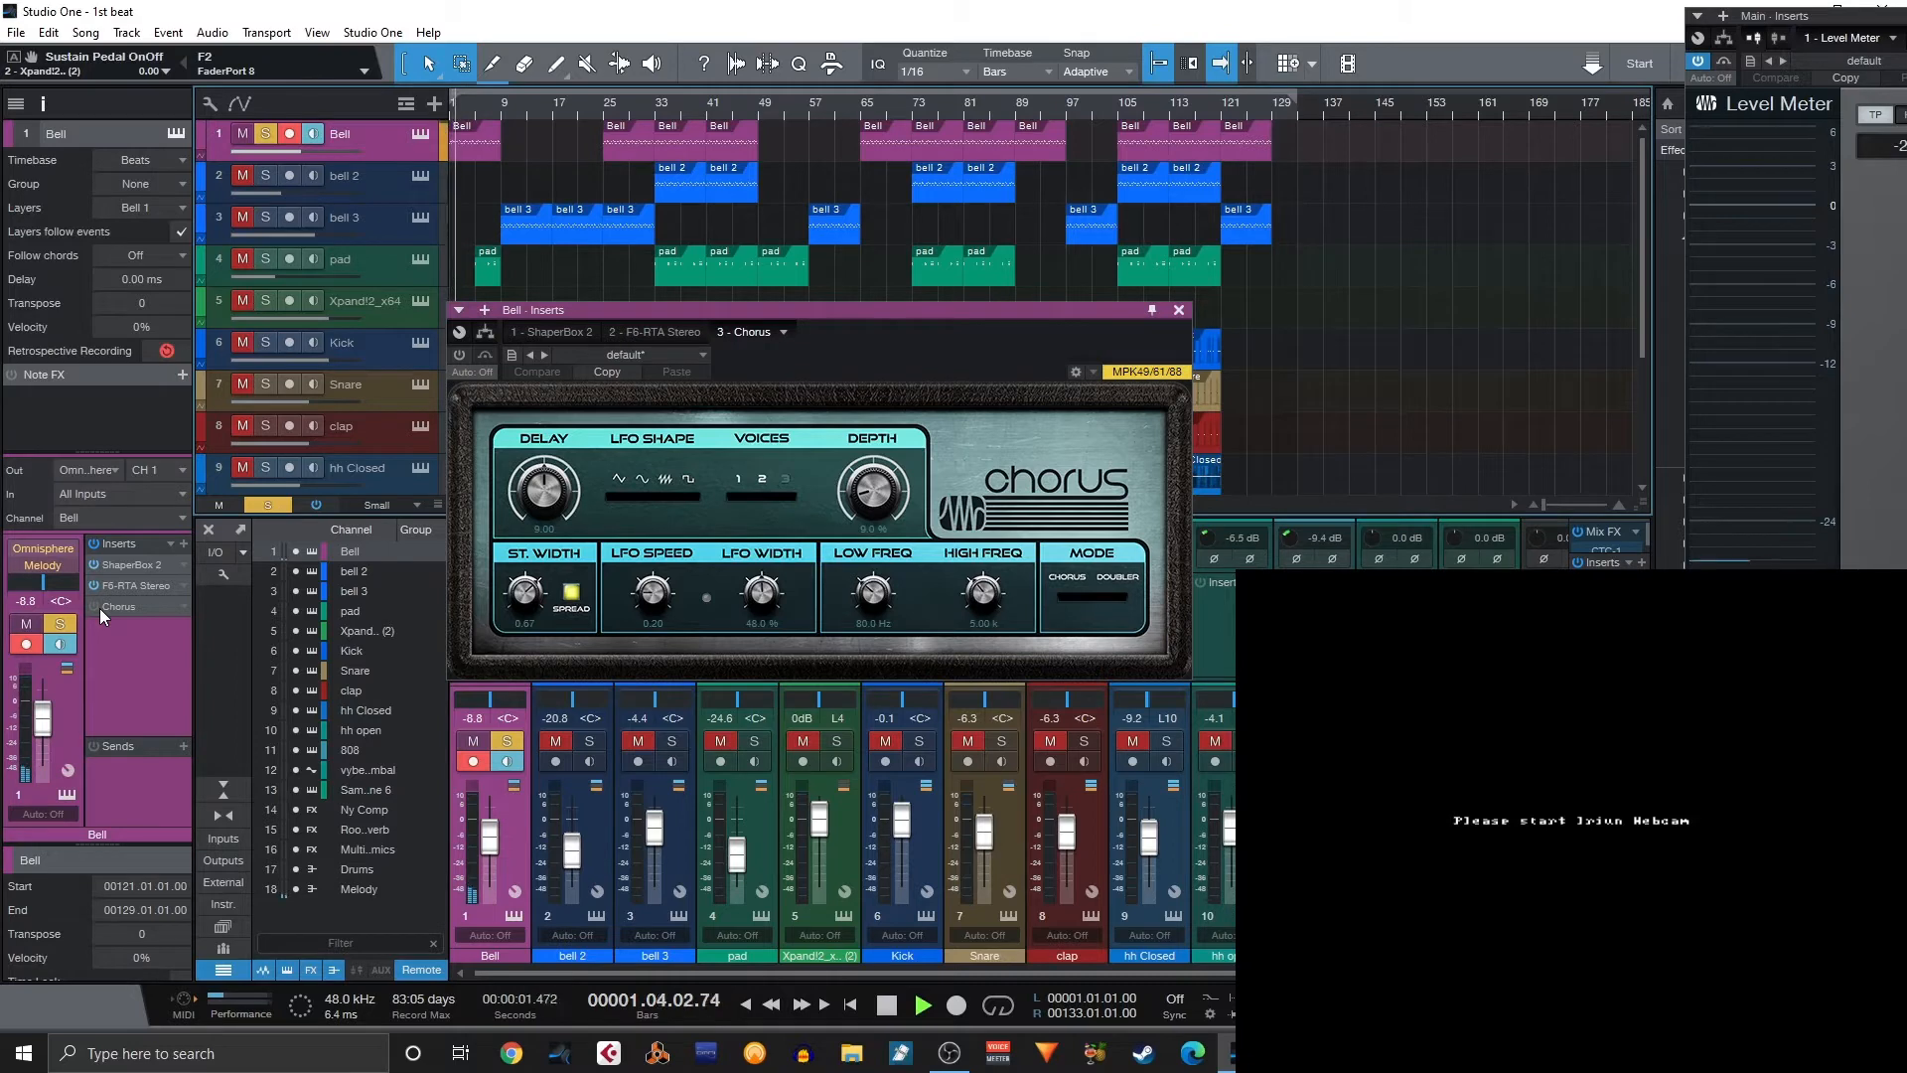
{"action": "left_click", "coordinate": [93, 606]}
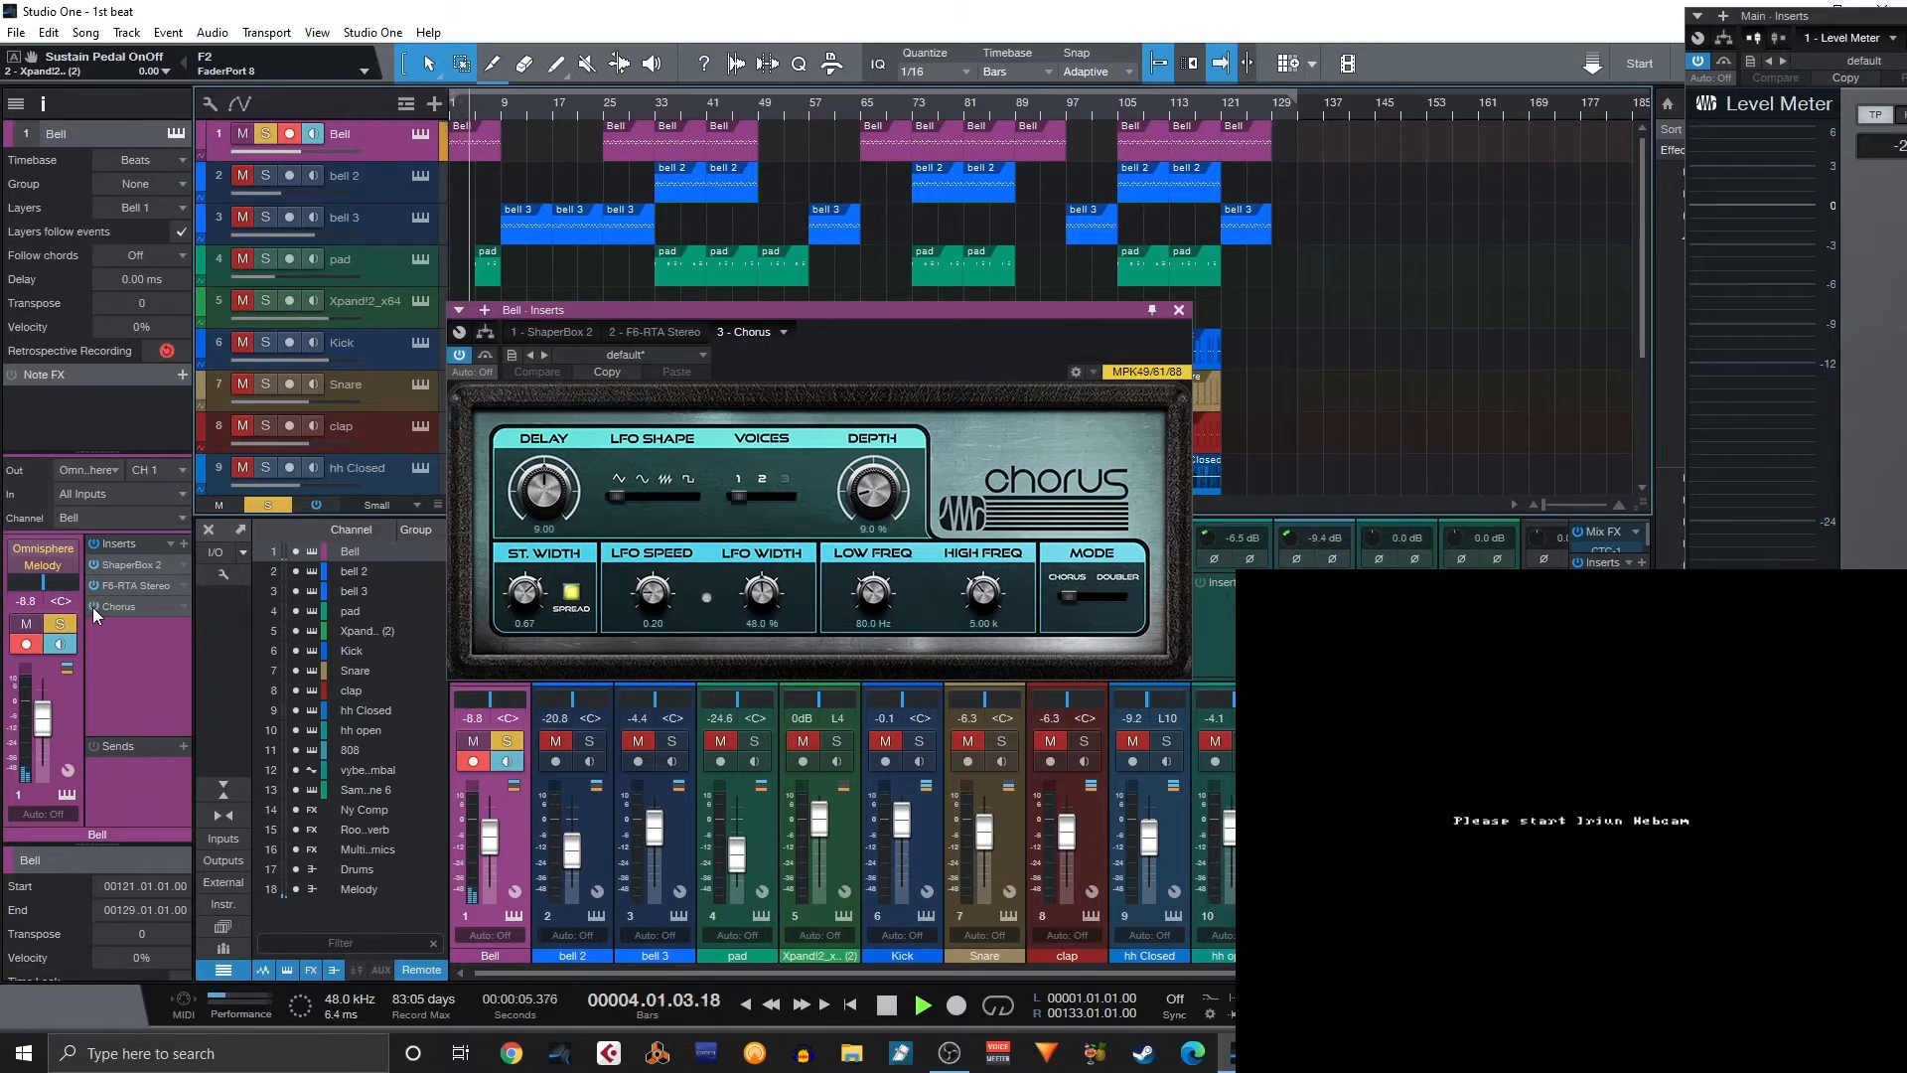
{"action": "key", "text": "space"}
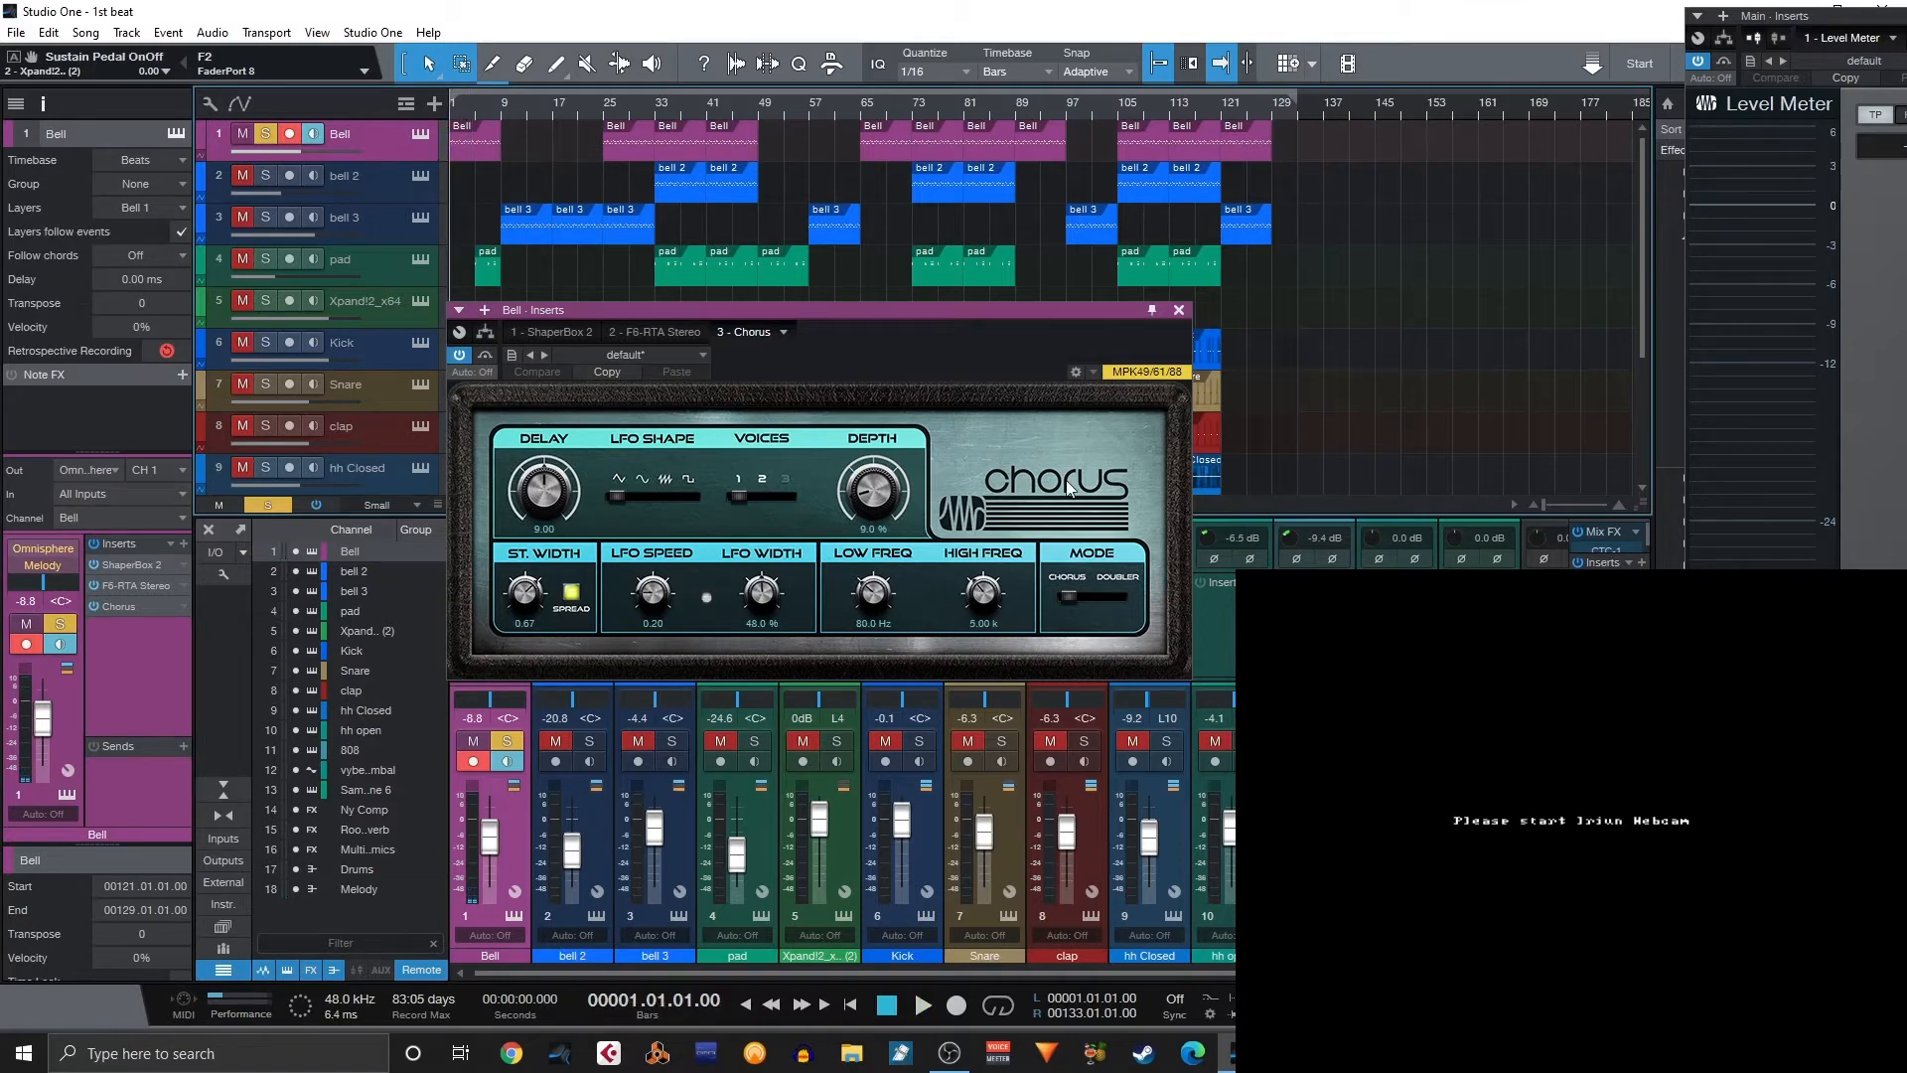
{"action": "left_click", "coordinate": [1180, 310]}
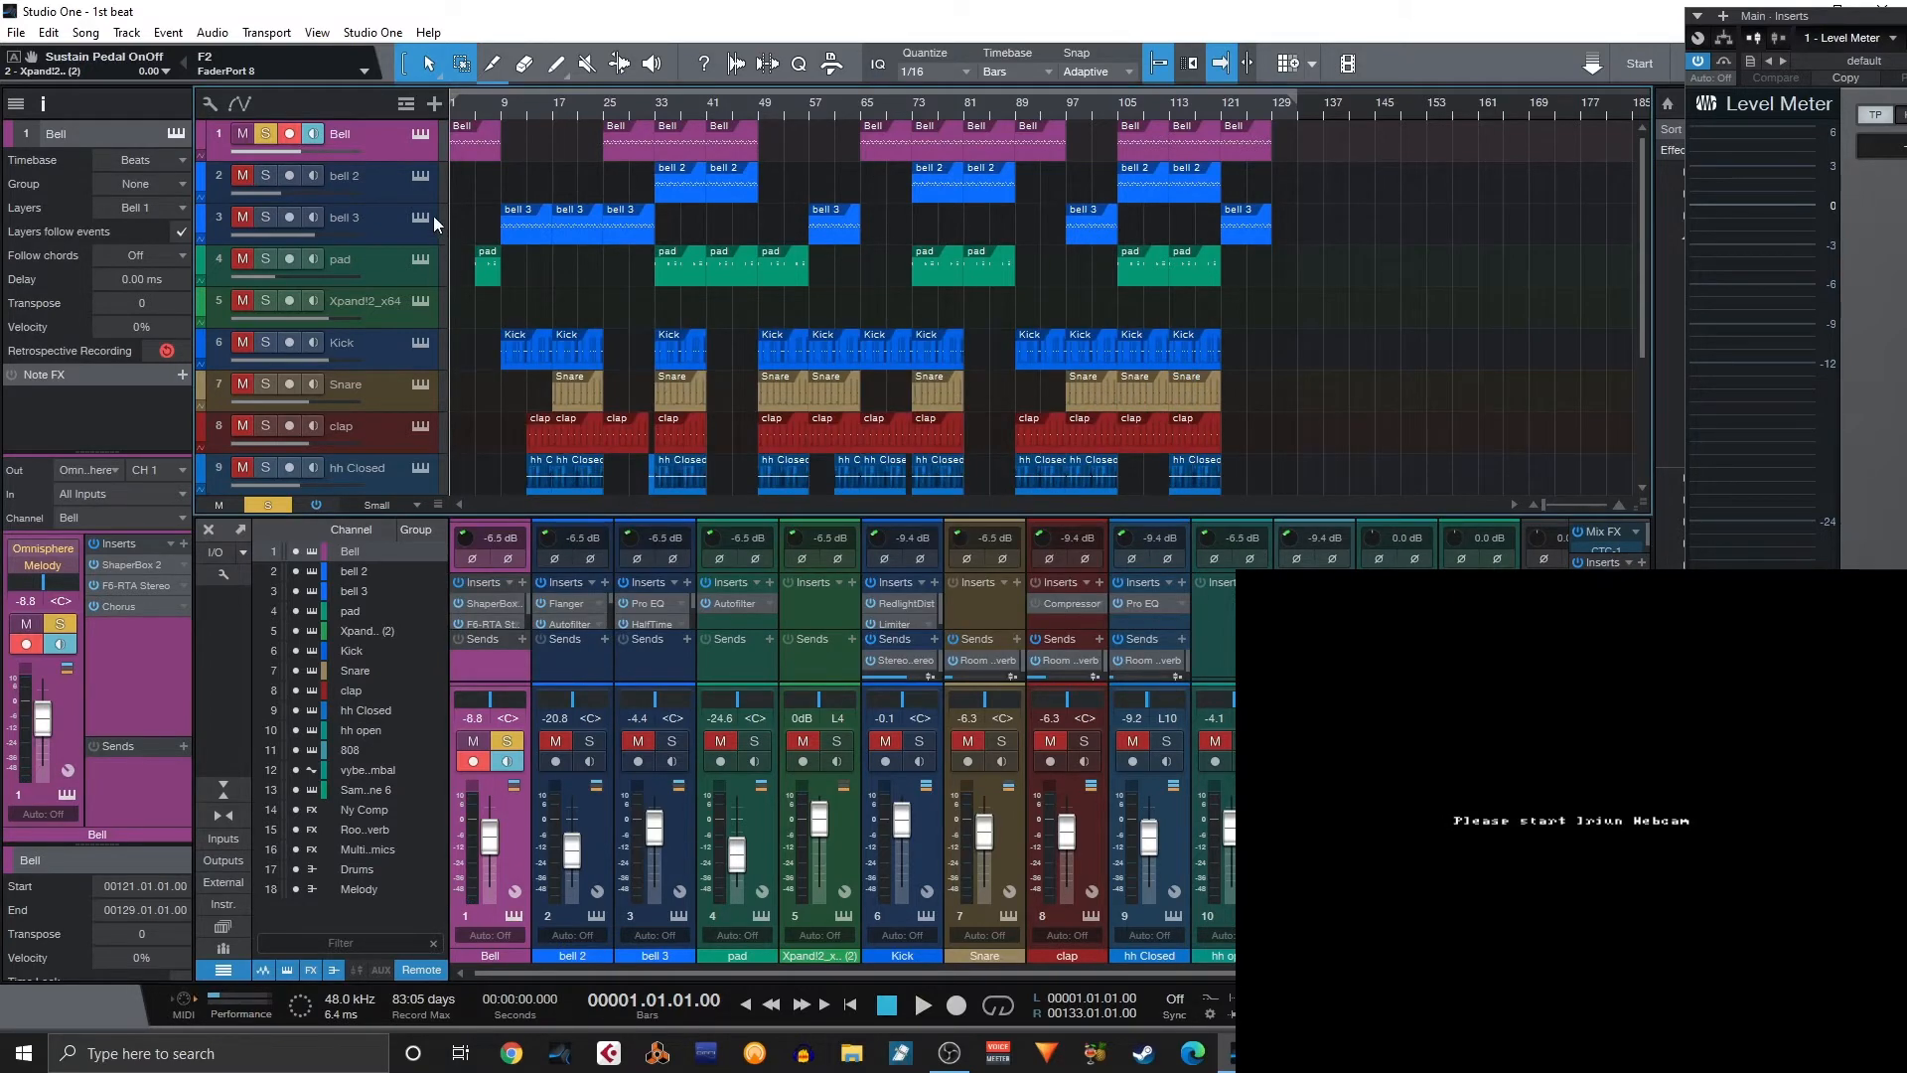
Switch the solo from Bell to bell 2, play the part from bar 33, and return the playback position to bar 33.
{"action": "left_click", "coordinate": [385, 181]}
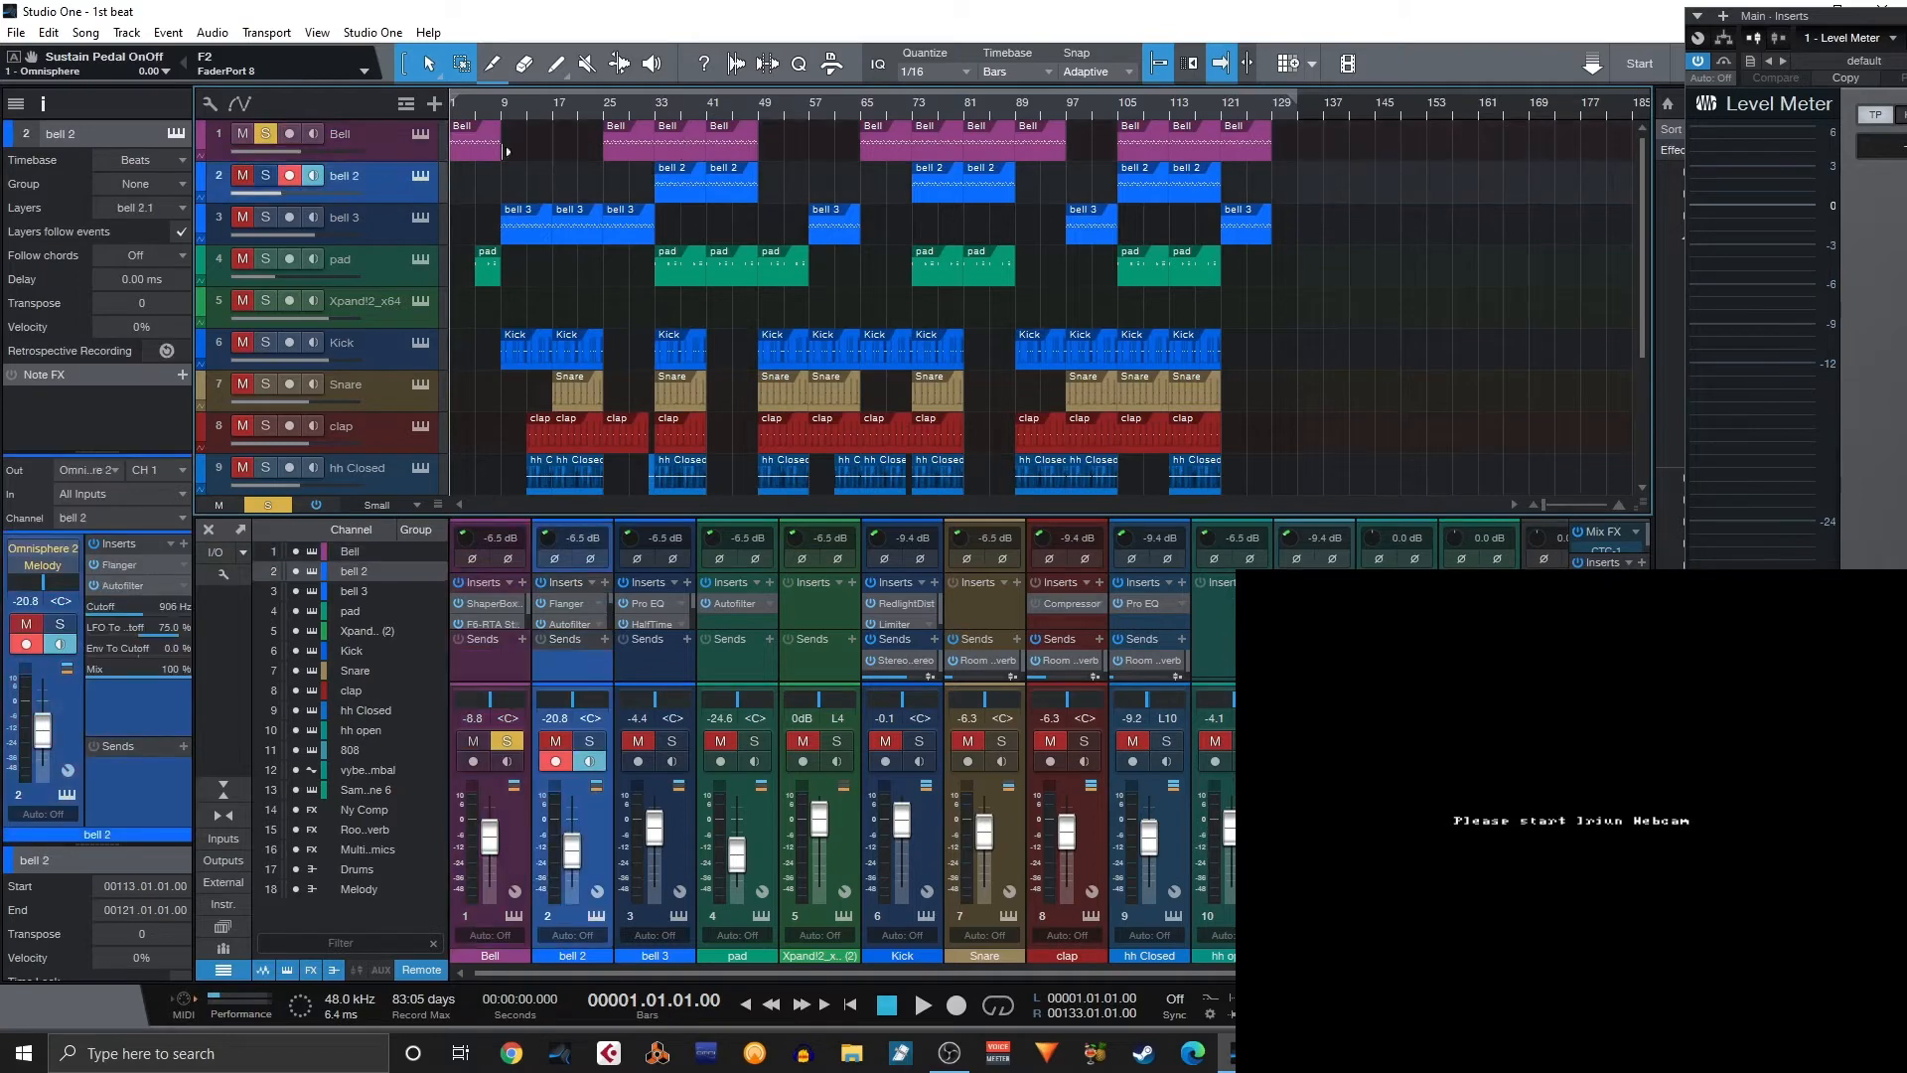
{"action": "left_click", "coordinate": [265, 135]}
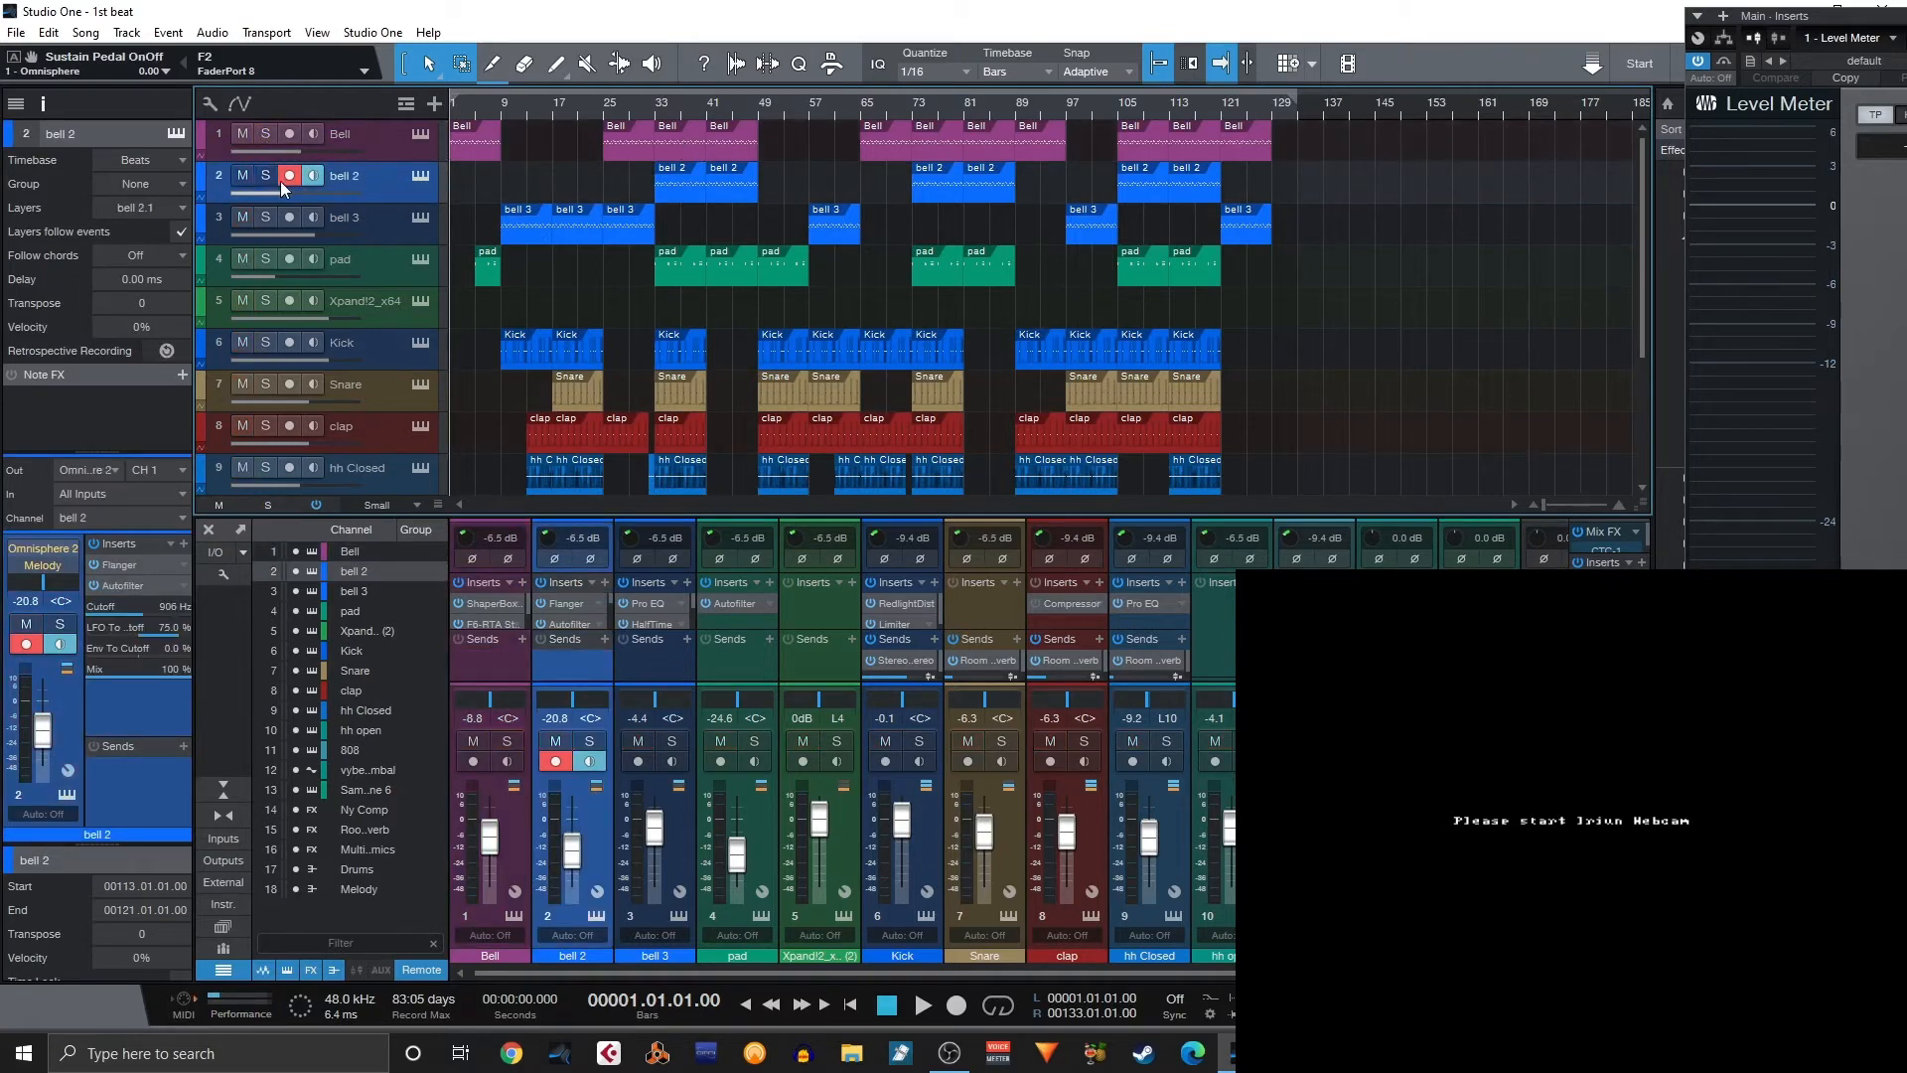
{"action": "left_click", "coordinate": [266, 177]}
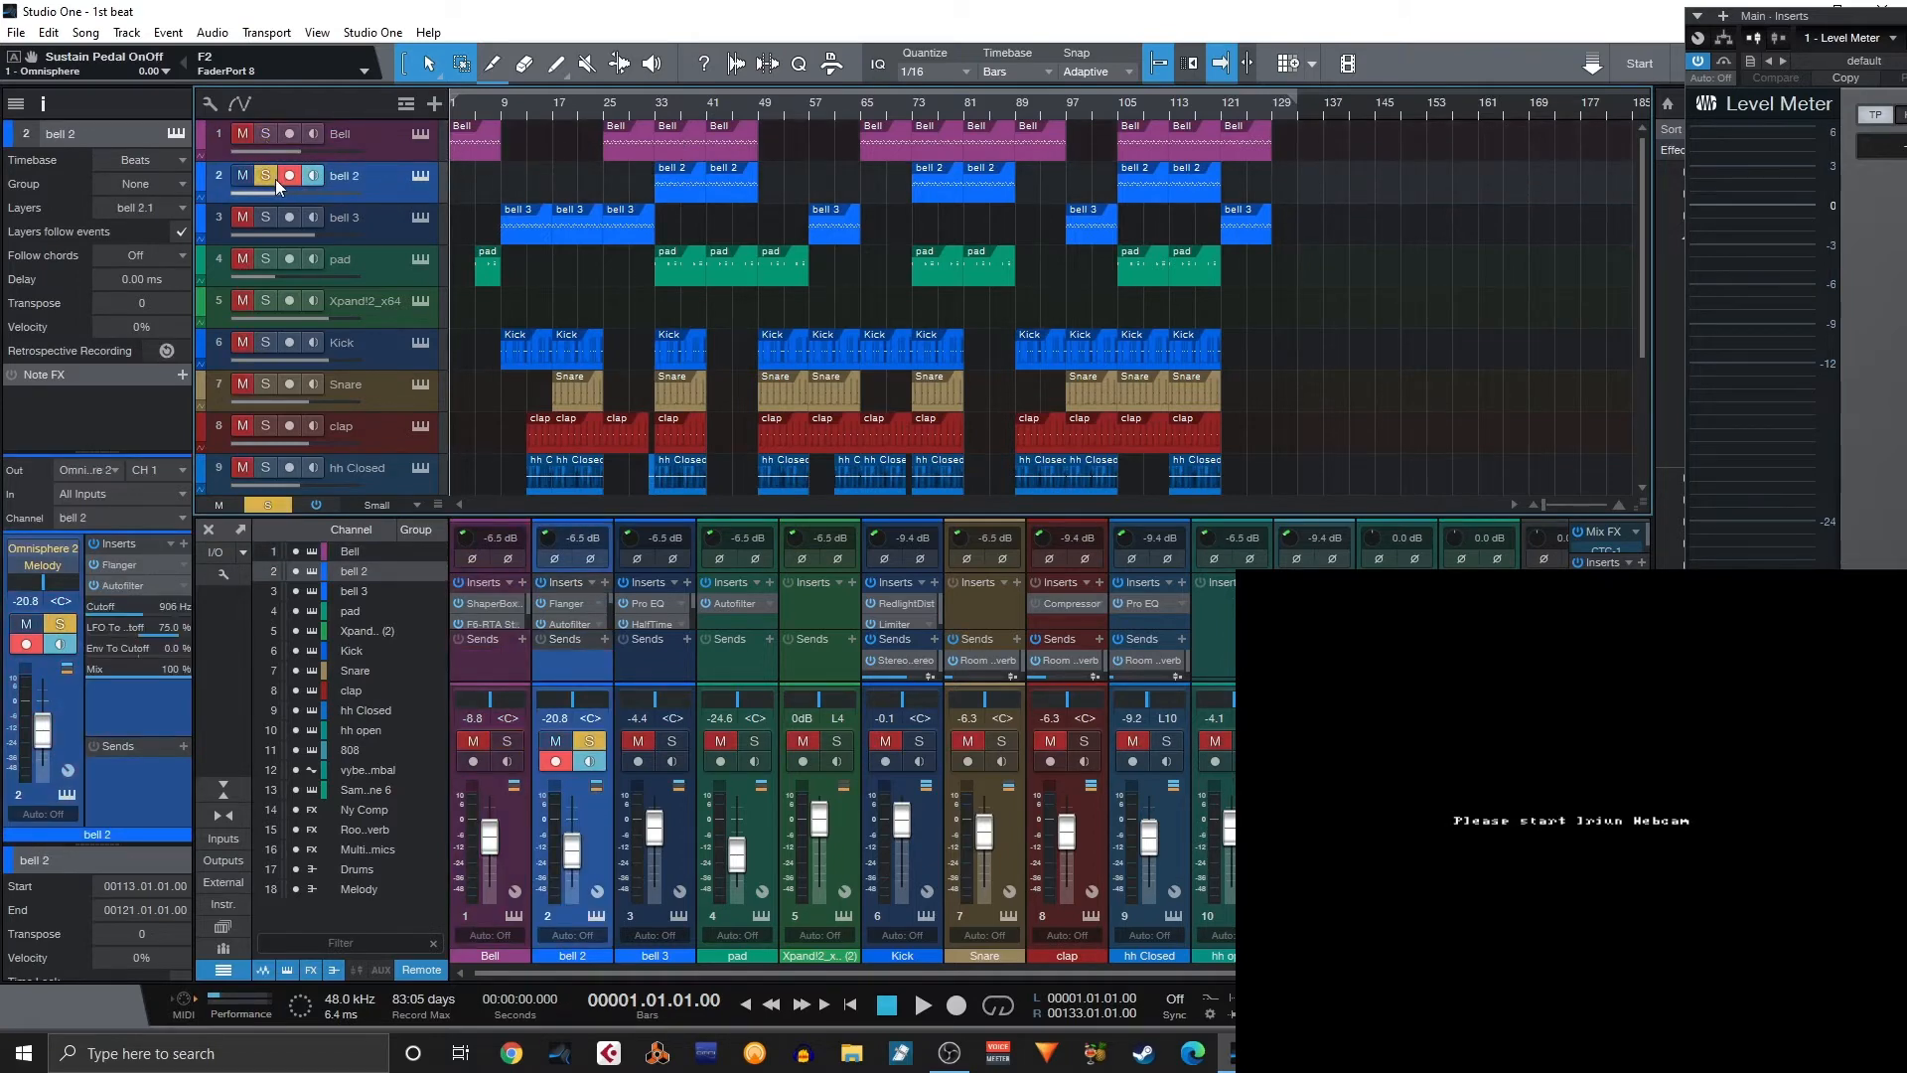
{"action": "left_click", "coordinate": [659, 111]}
{"action": "key", "text": "space"}
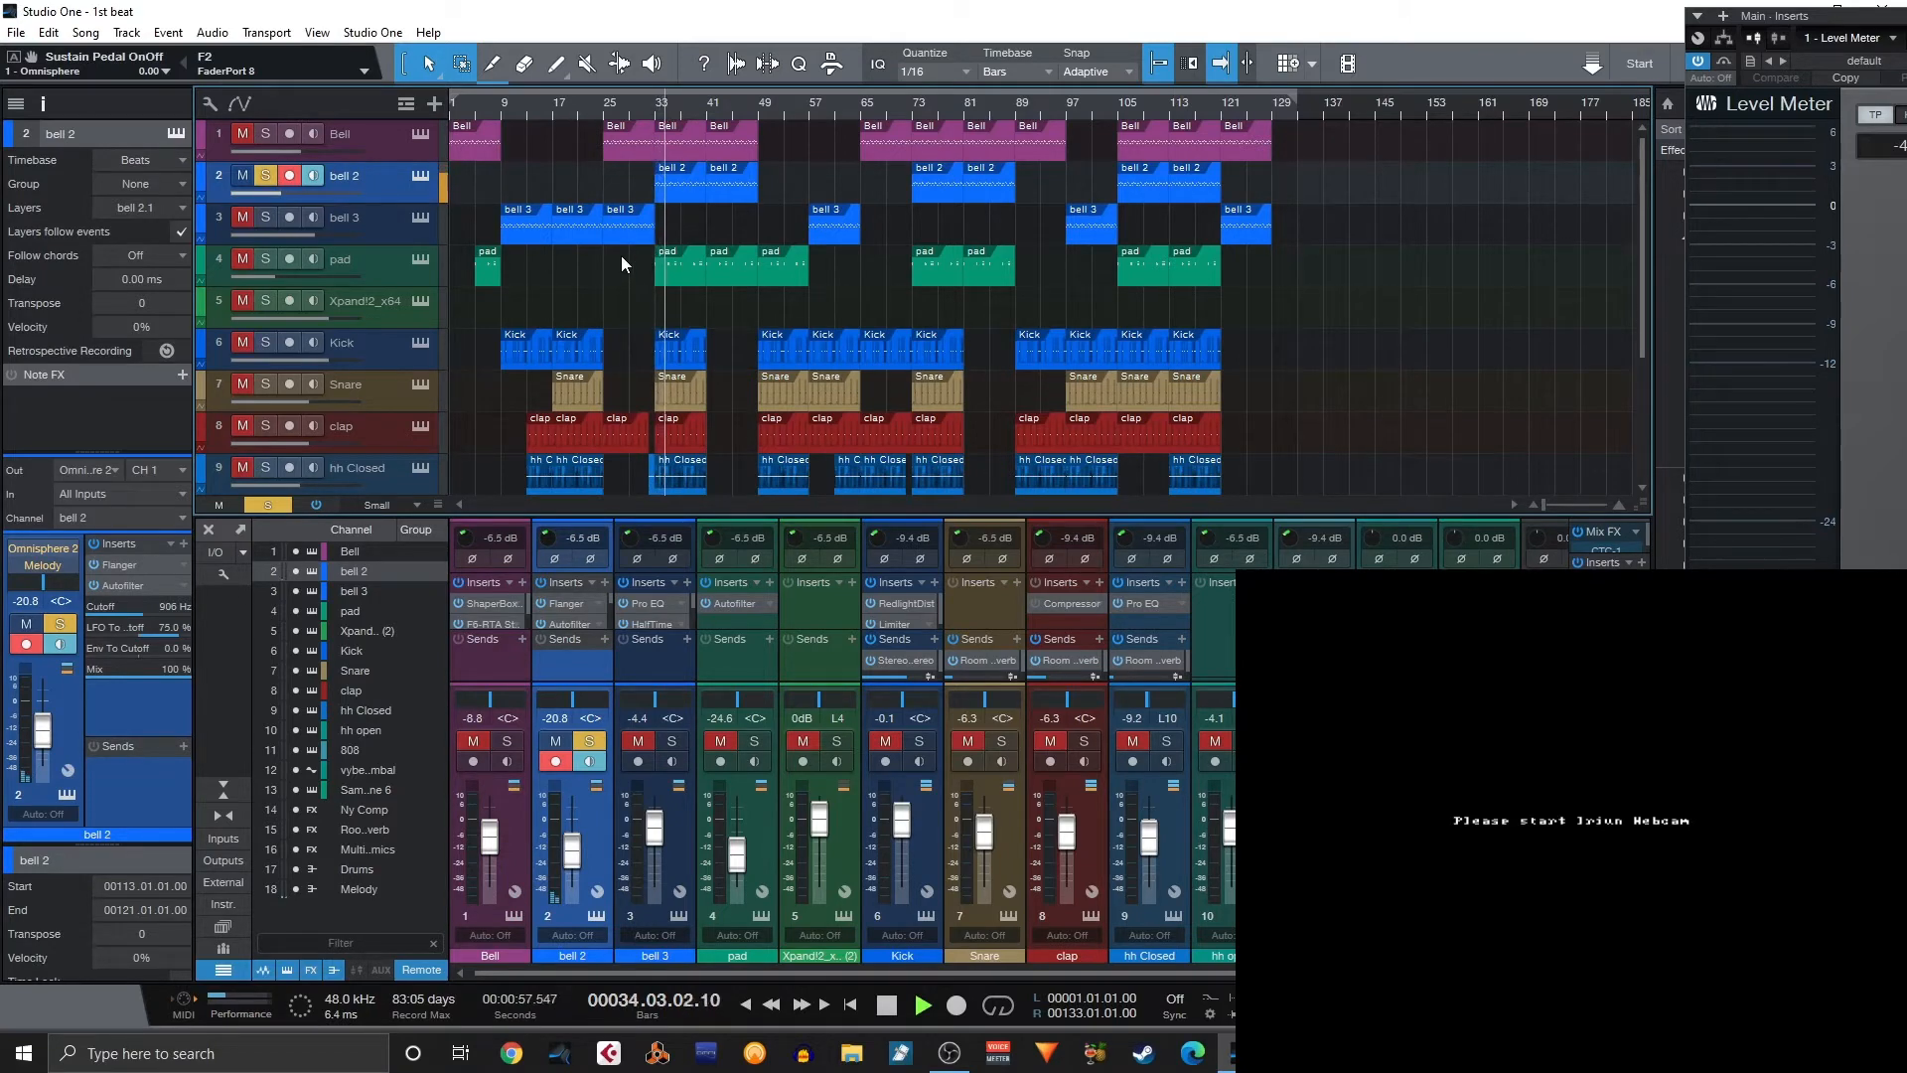
{"action": "key", "text": "space"}
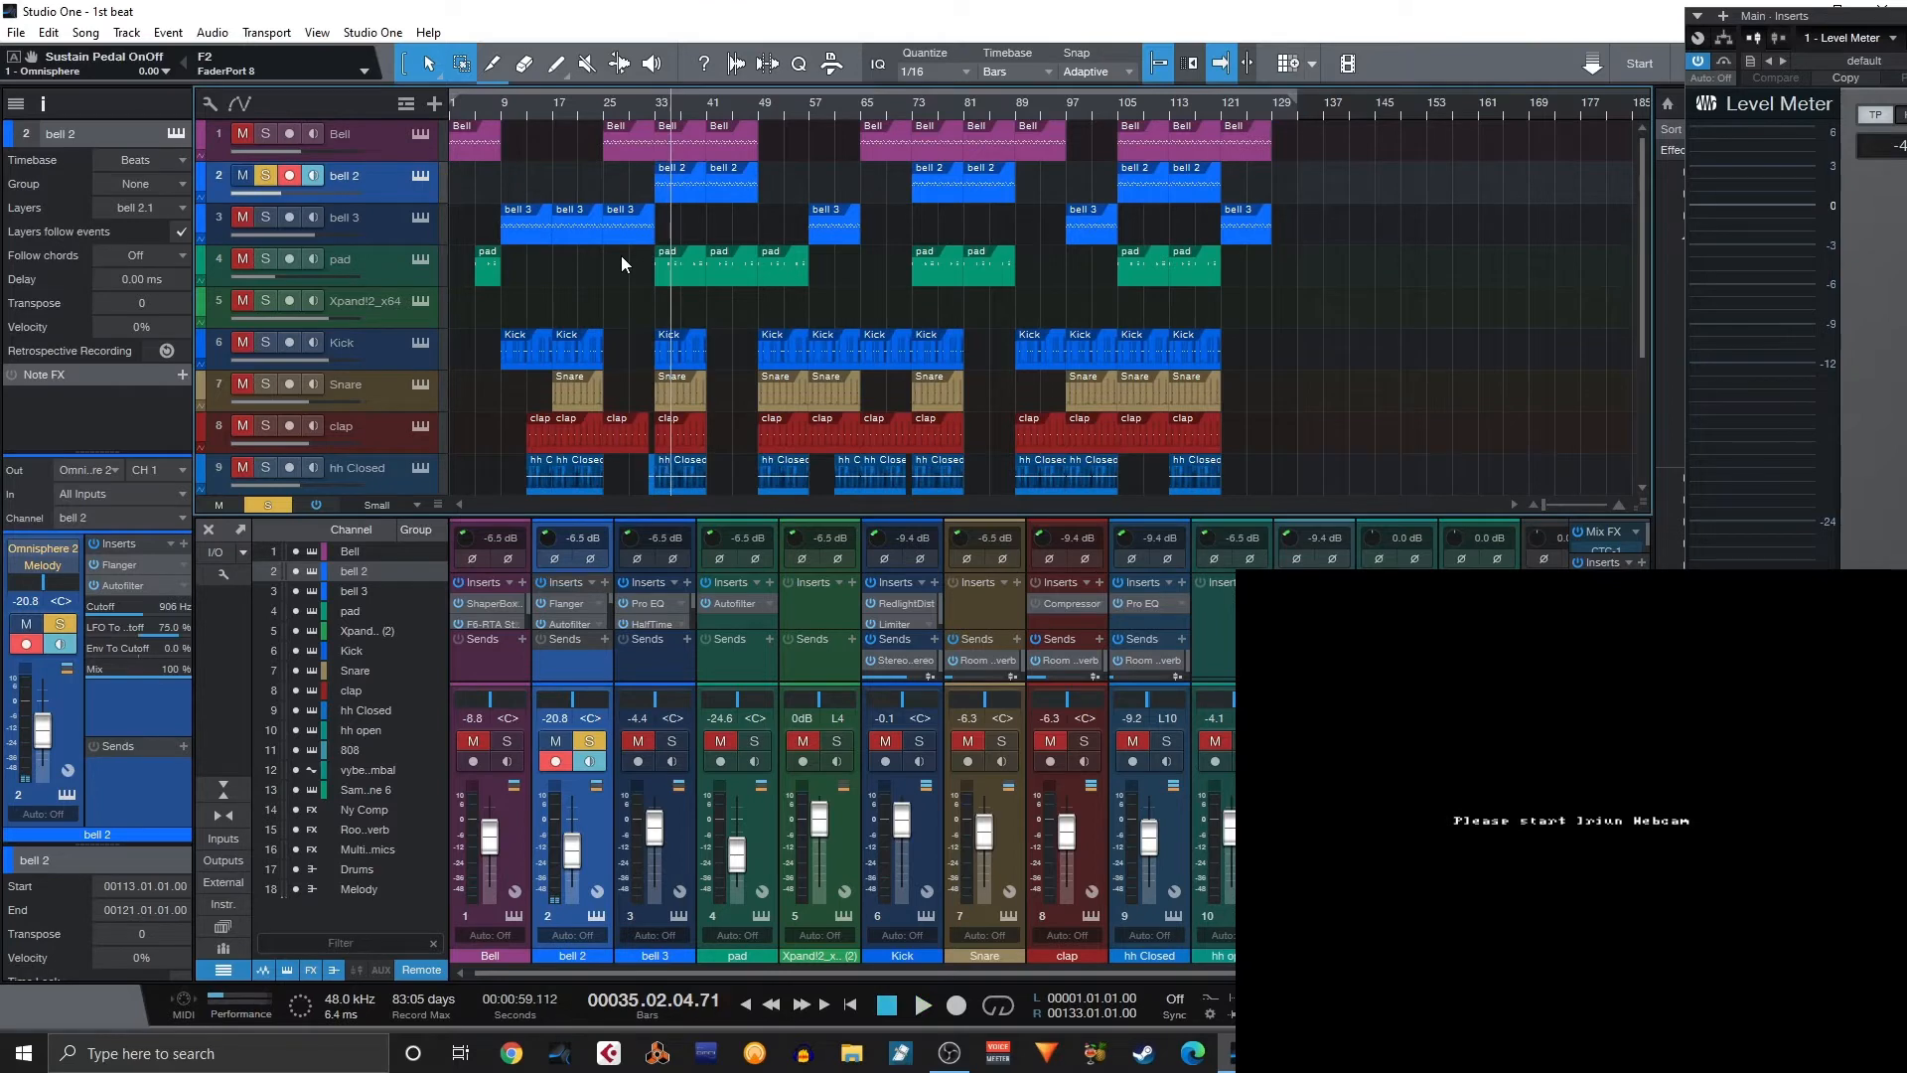
{"action": "key", "text": "comma"}
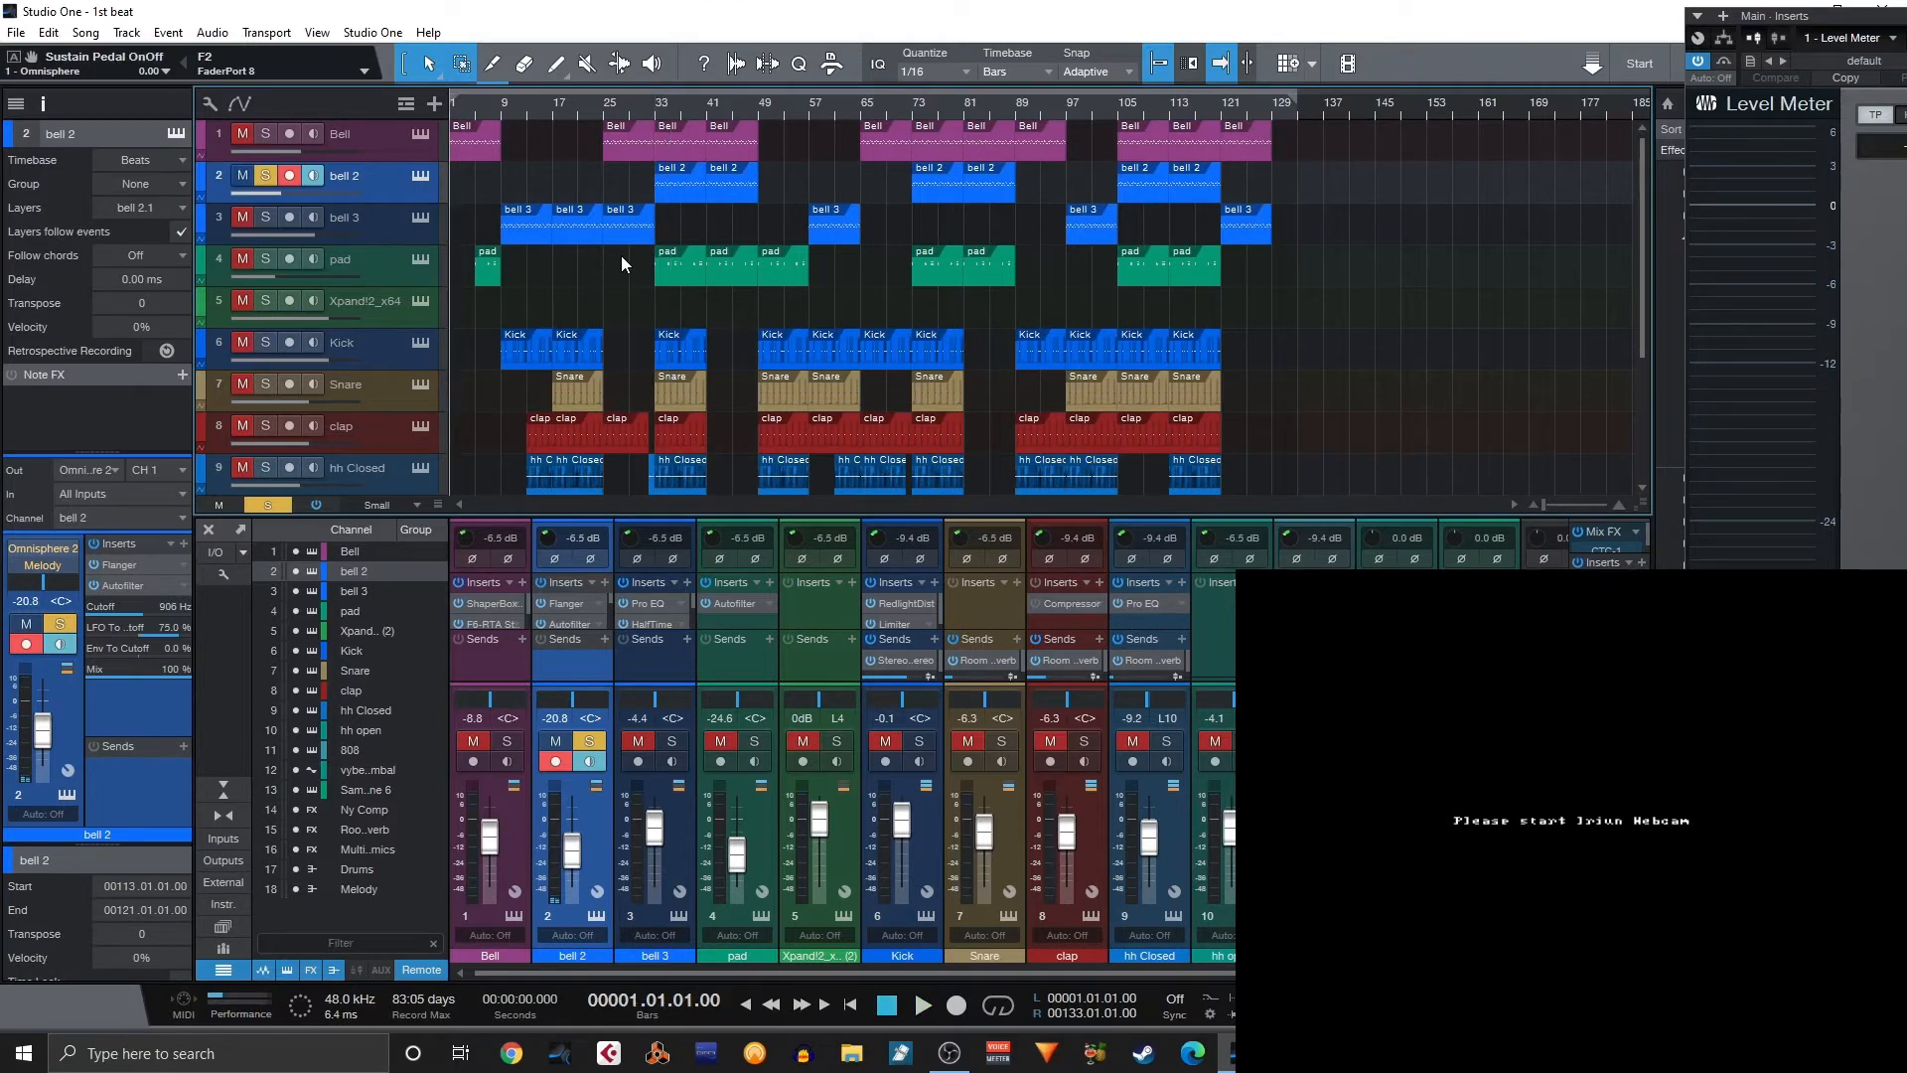
{"action": "left_click", "coordinate": [657, 107]}
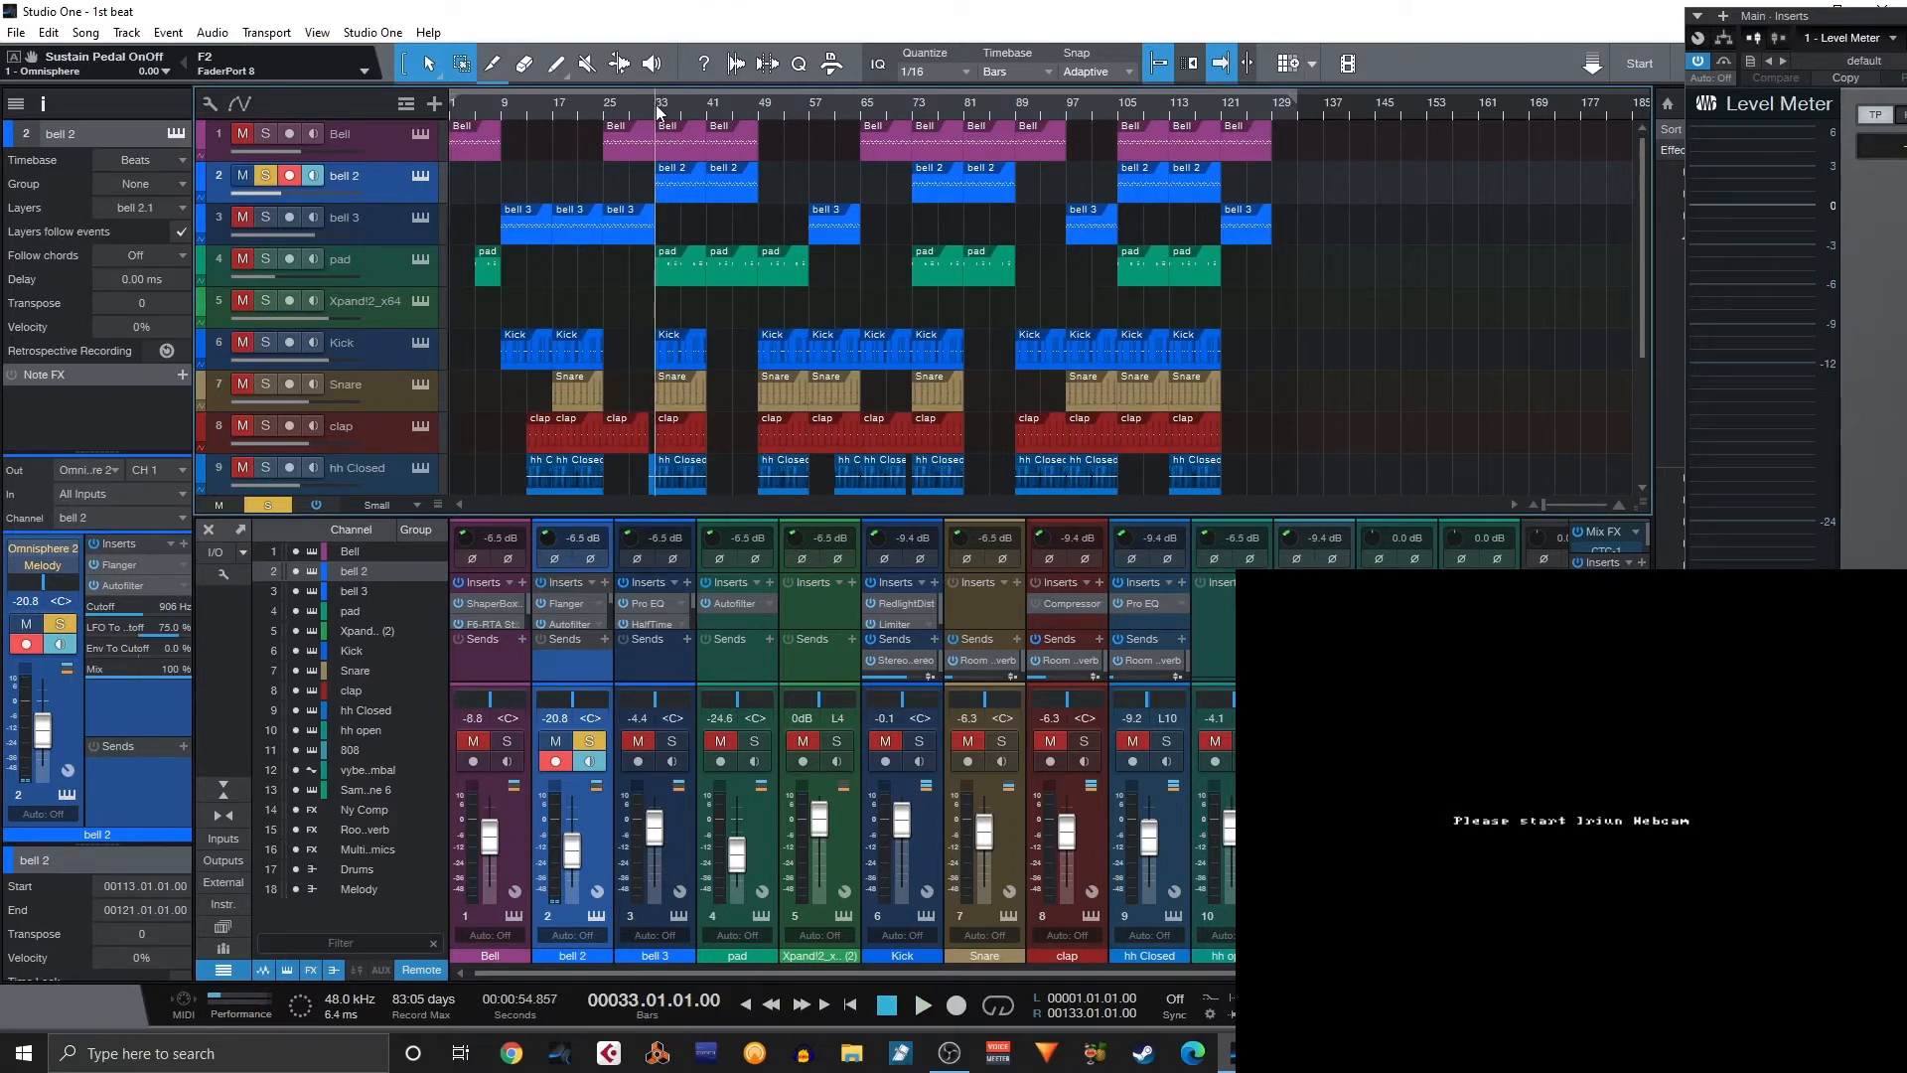
Open bell 2's Flanger, bypass all of the track's inserts, and play from bar 33, reactivating only the Flanger during playback.
{"action": "left_click", "coordinate": [569, 605]}
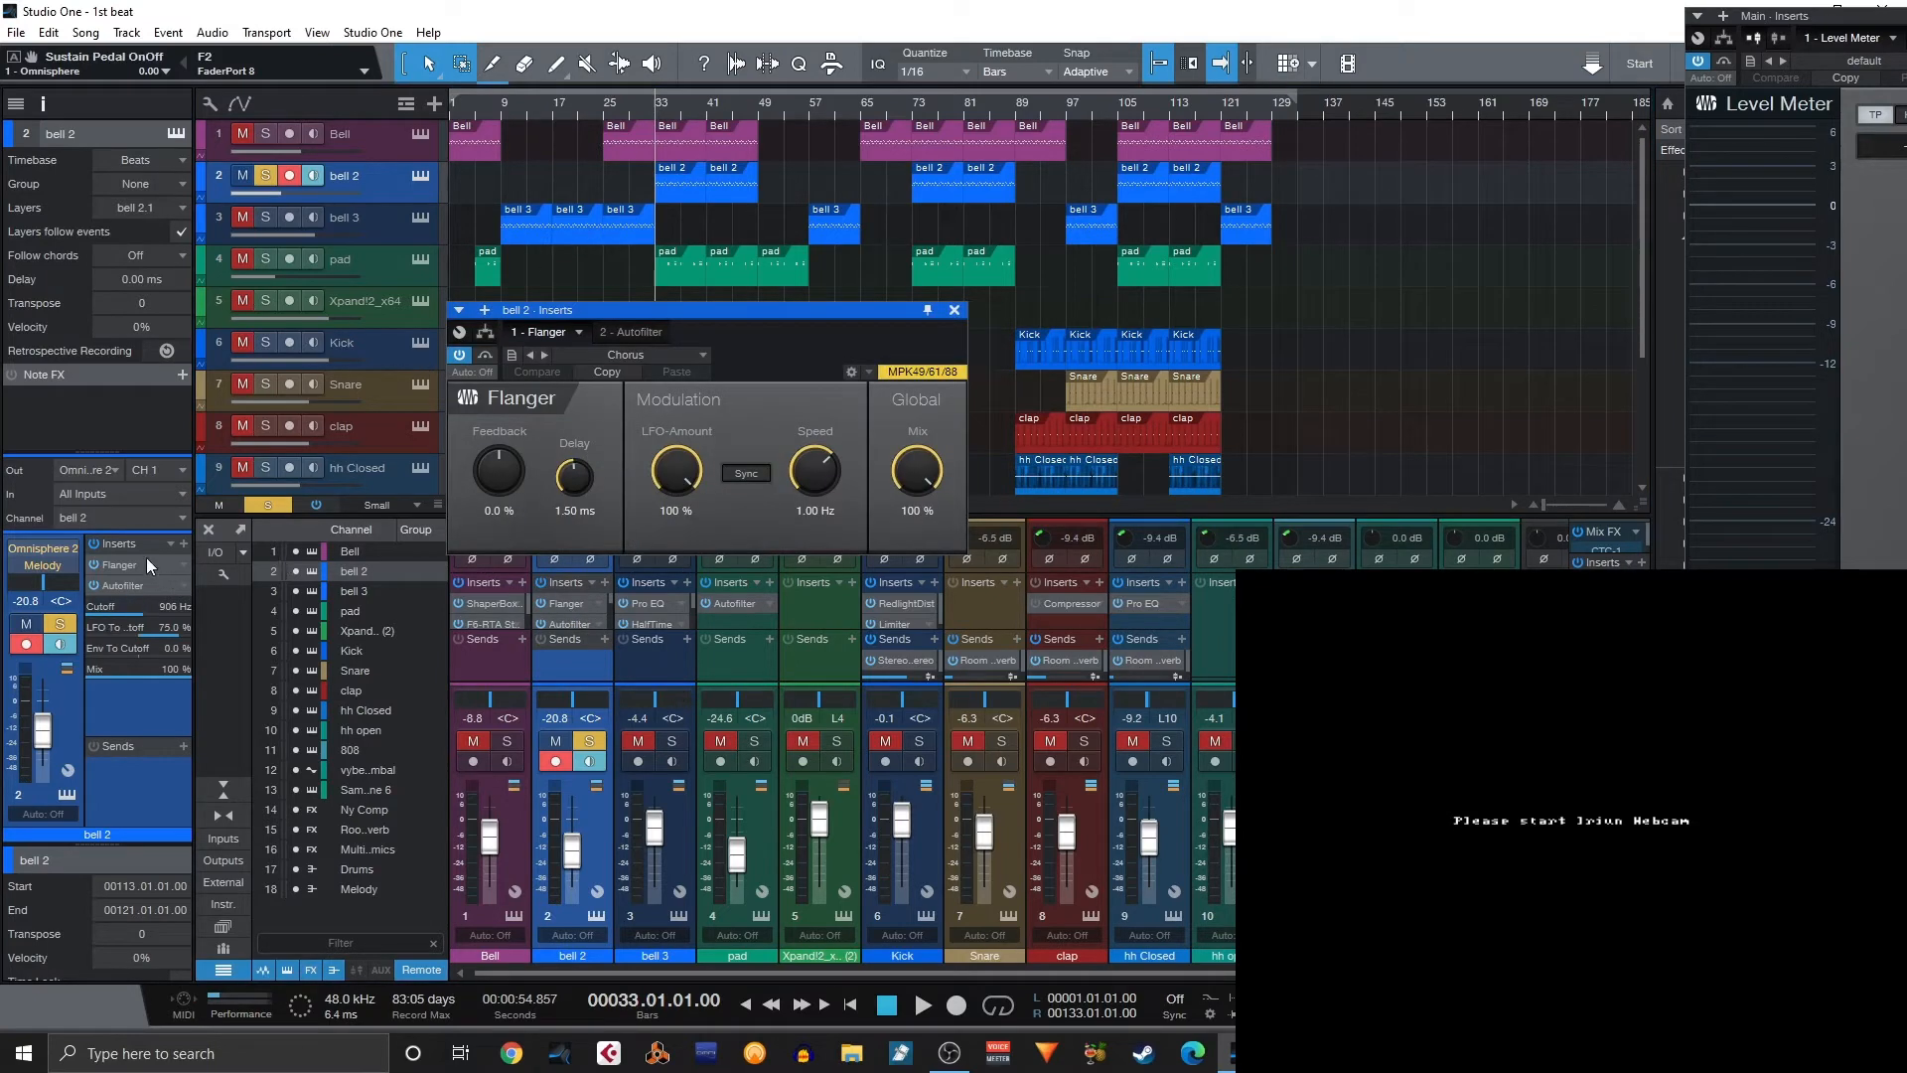
{"action": "left_click", "coordinate": [94, 543]}
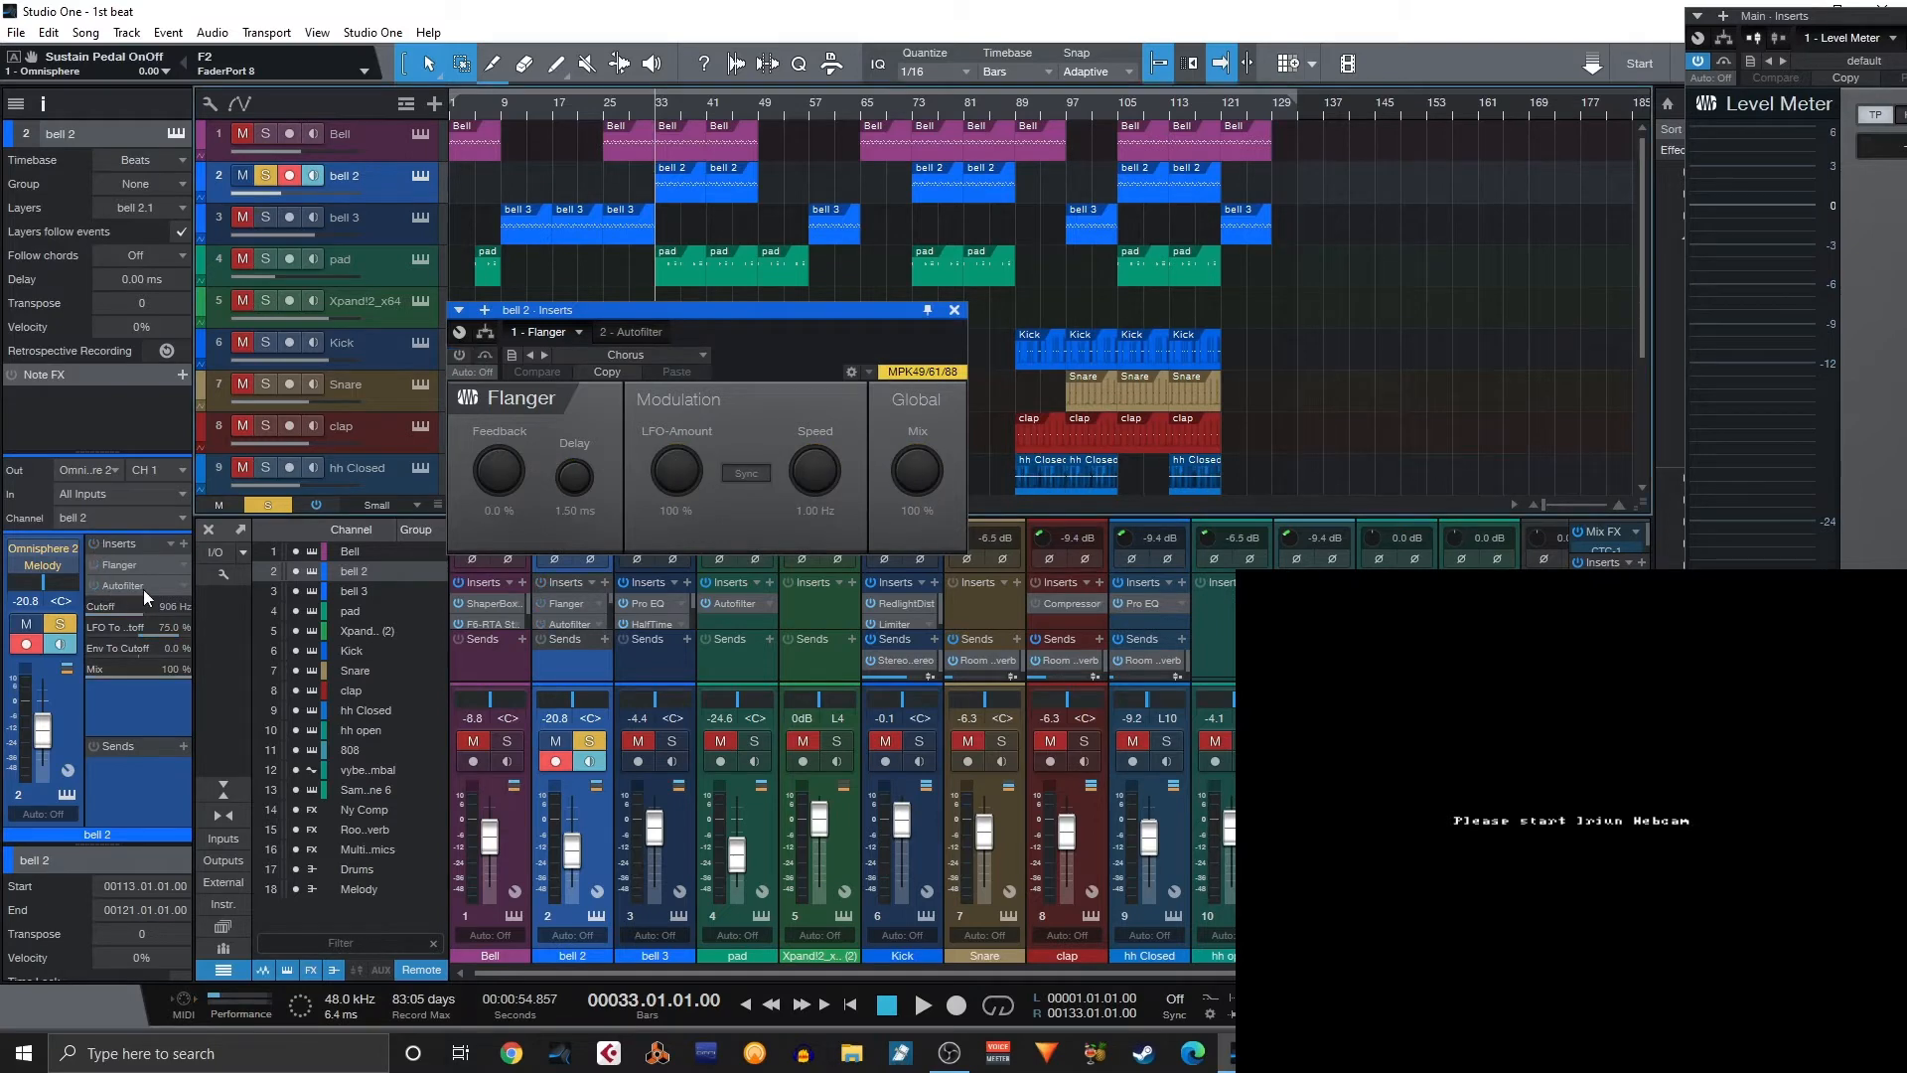
{"action": "left_click", "coordinate": [178, 589]}
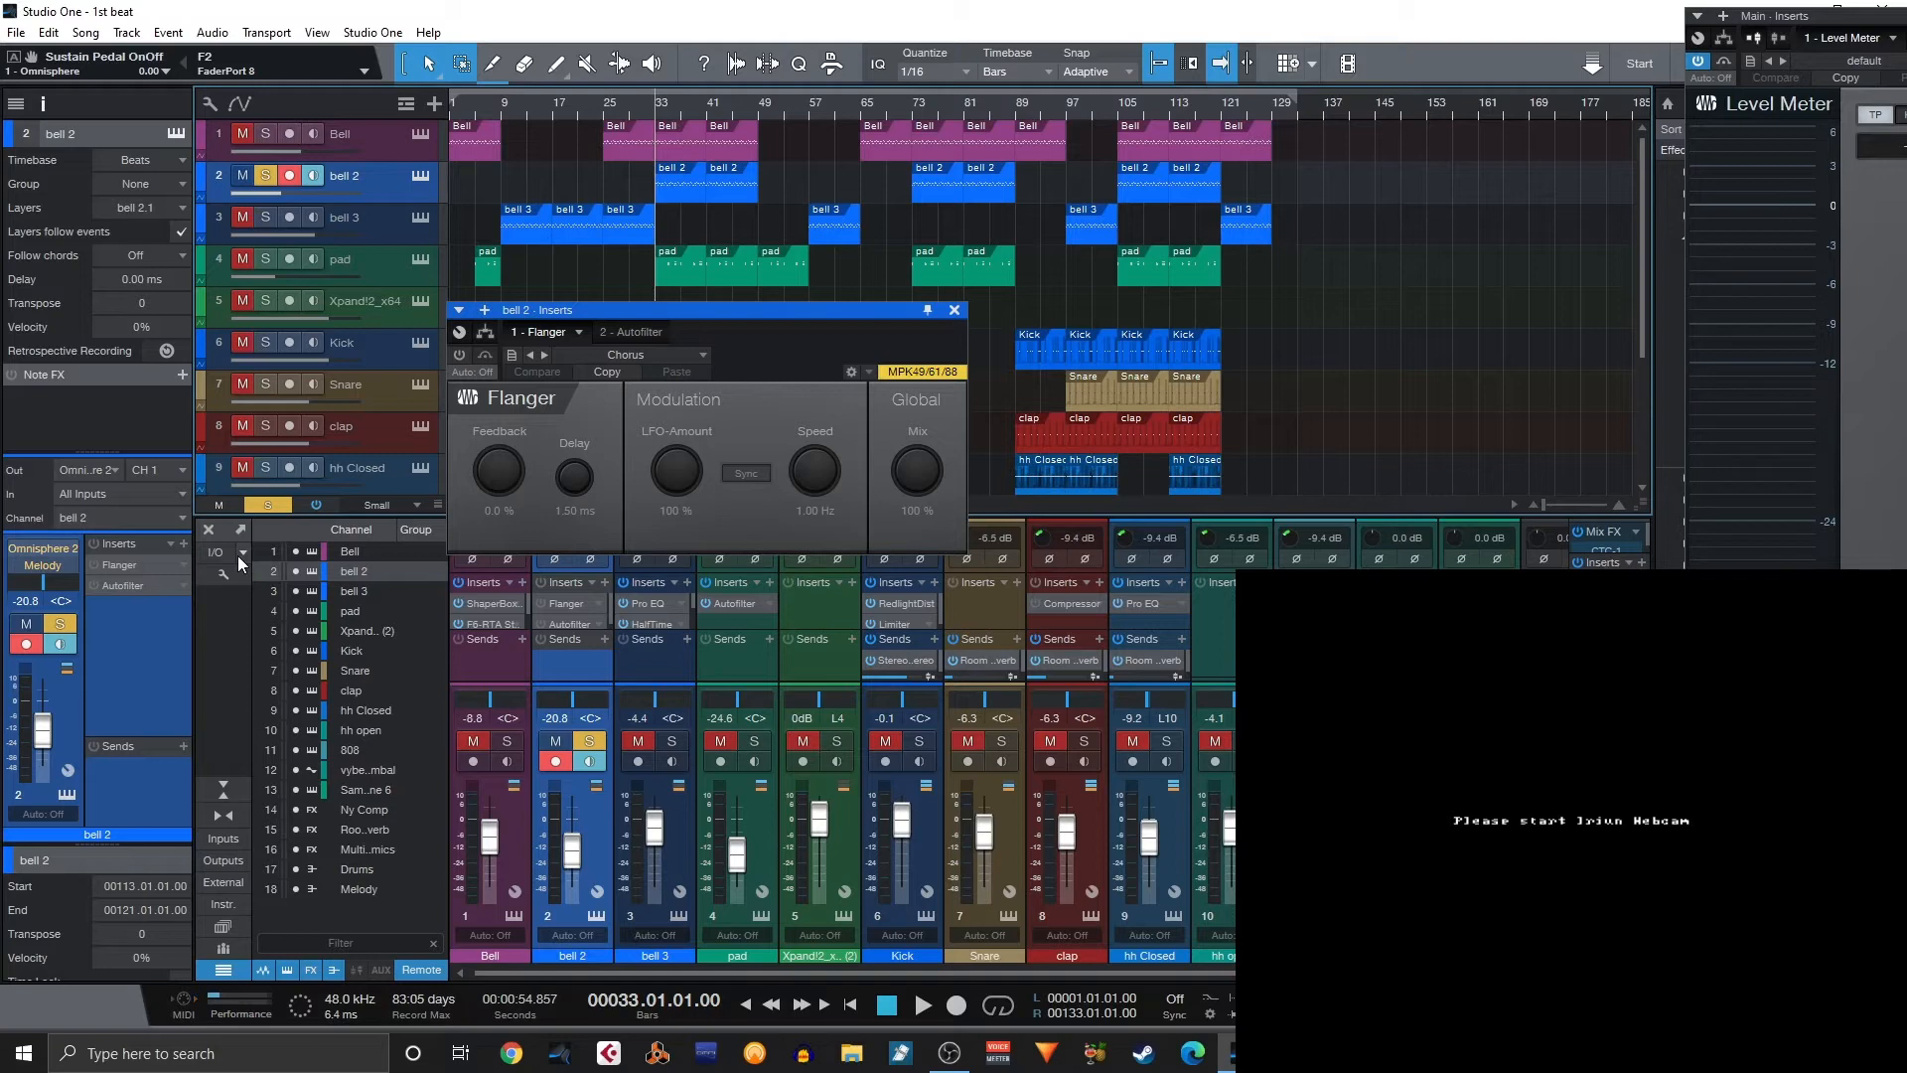
{"action": "key", "text": "space"}
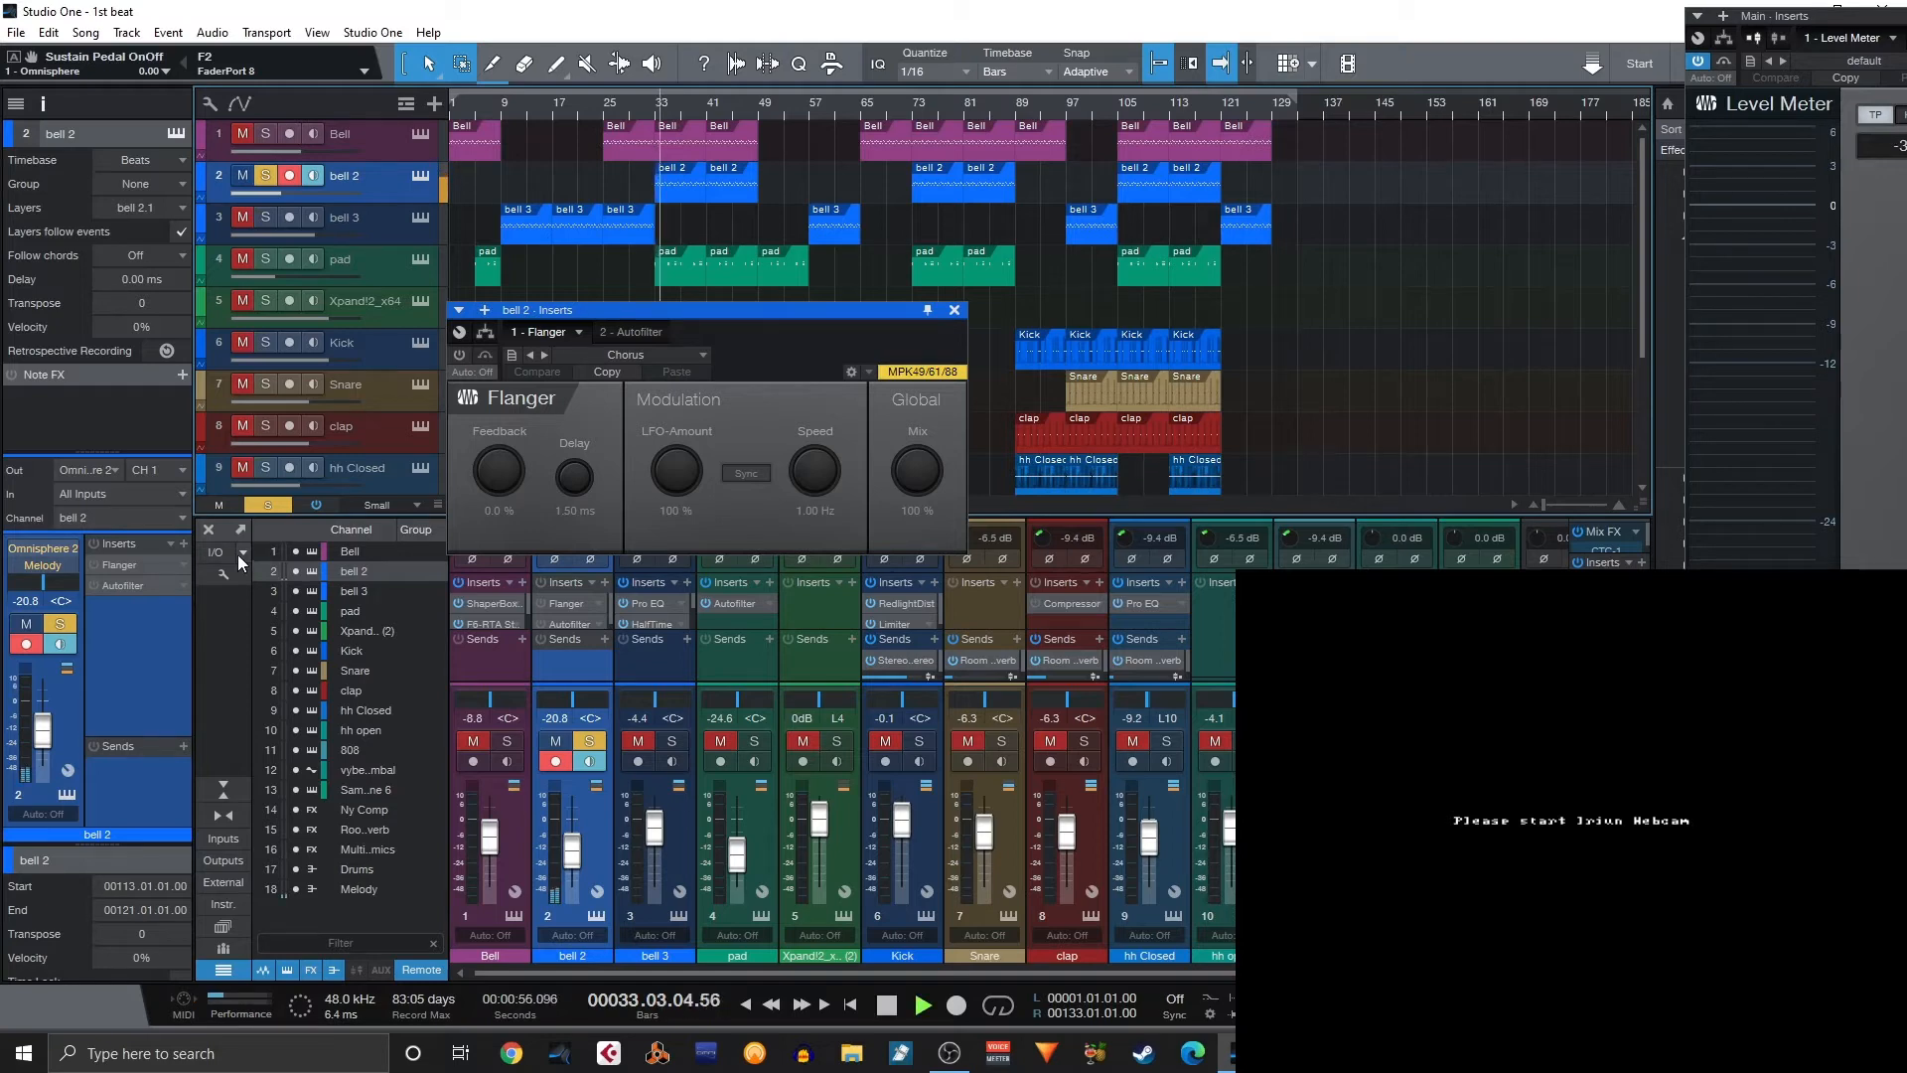
{"action": "left_click", "coordinate": [97, 565]}
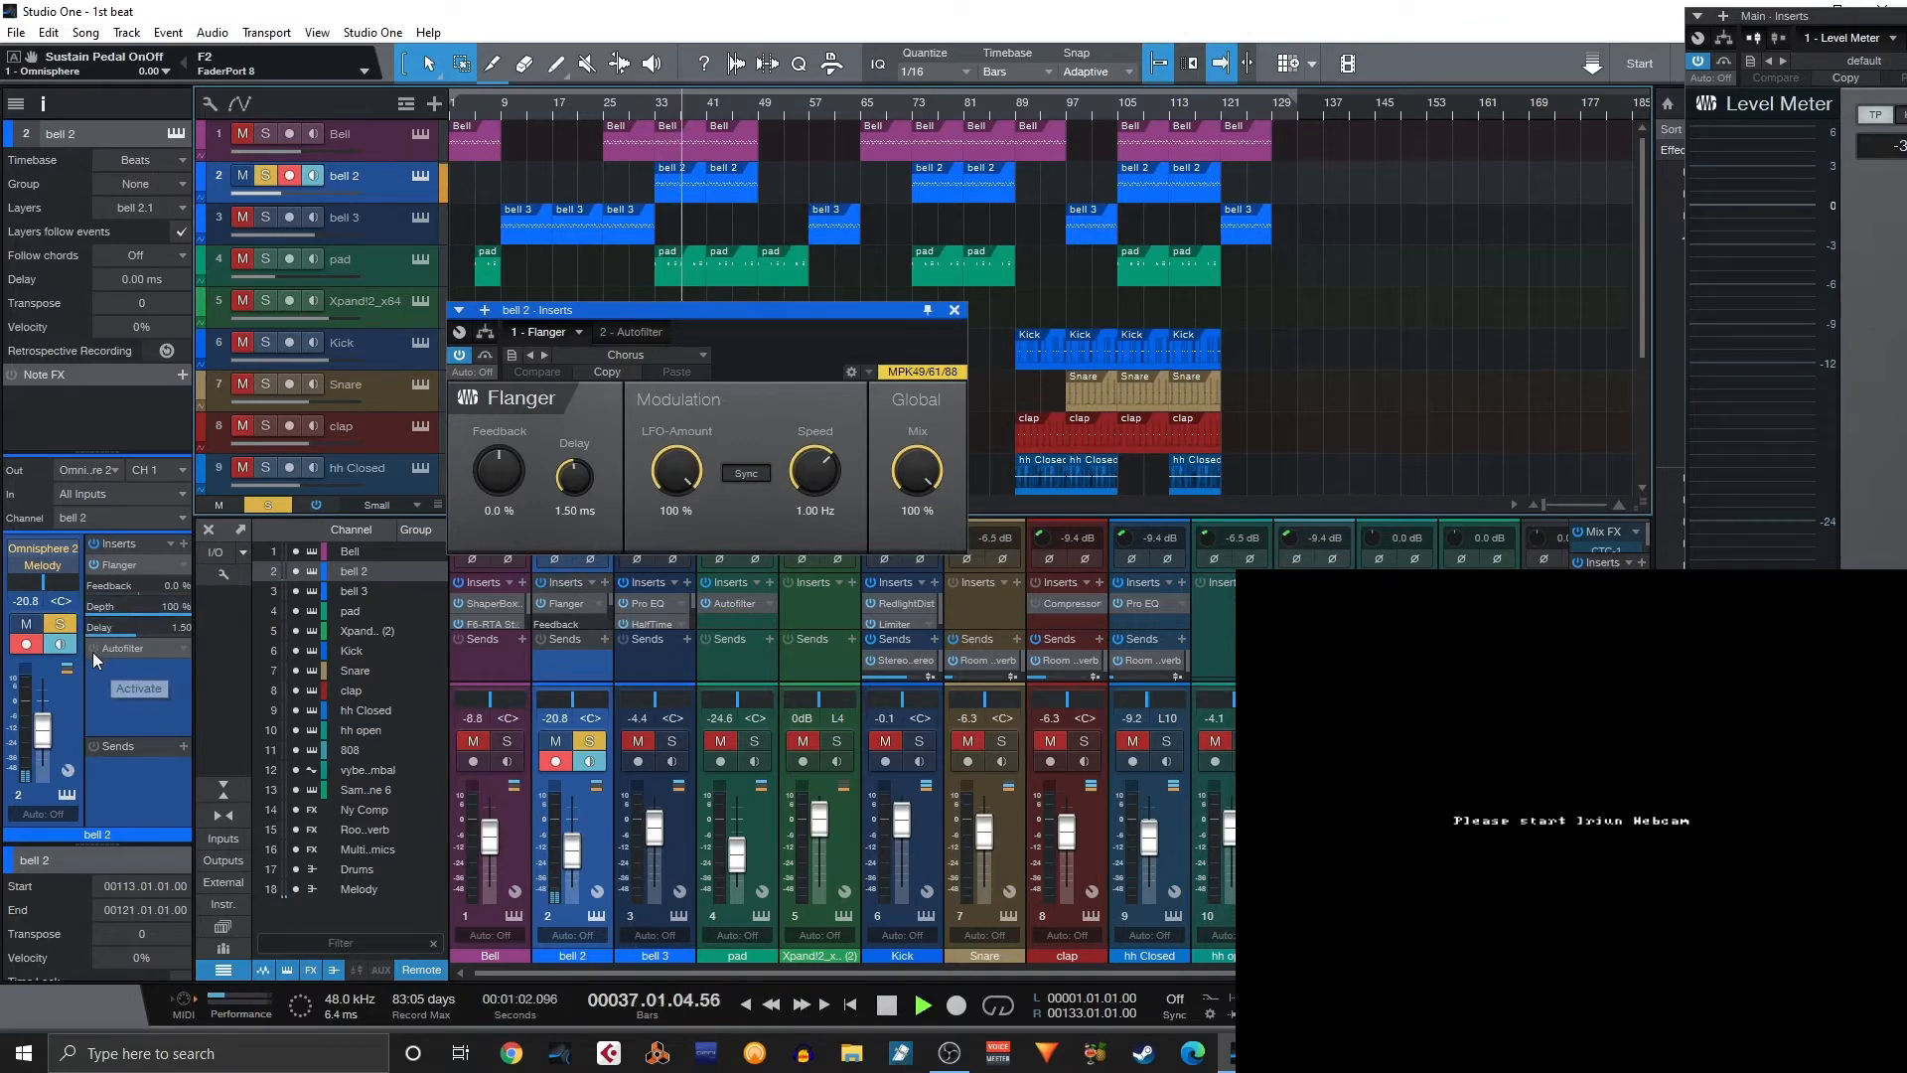
Open and reactivate bell 2's Autofilter to examine its settings while listening to the part from bar 33.
{"action": "left_click", "coordinate": [145, 649]}
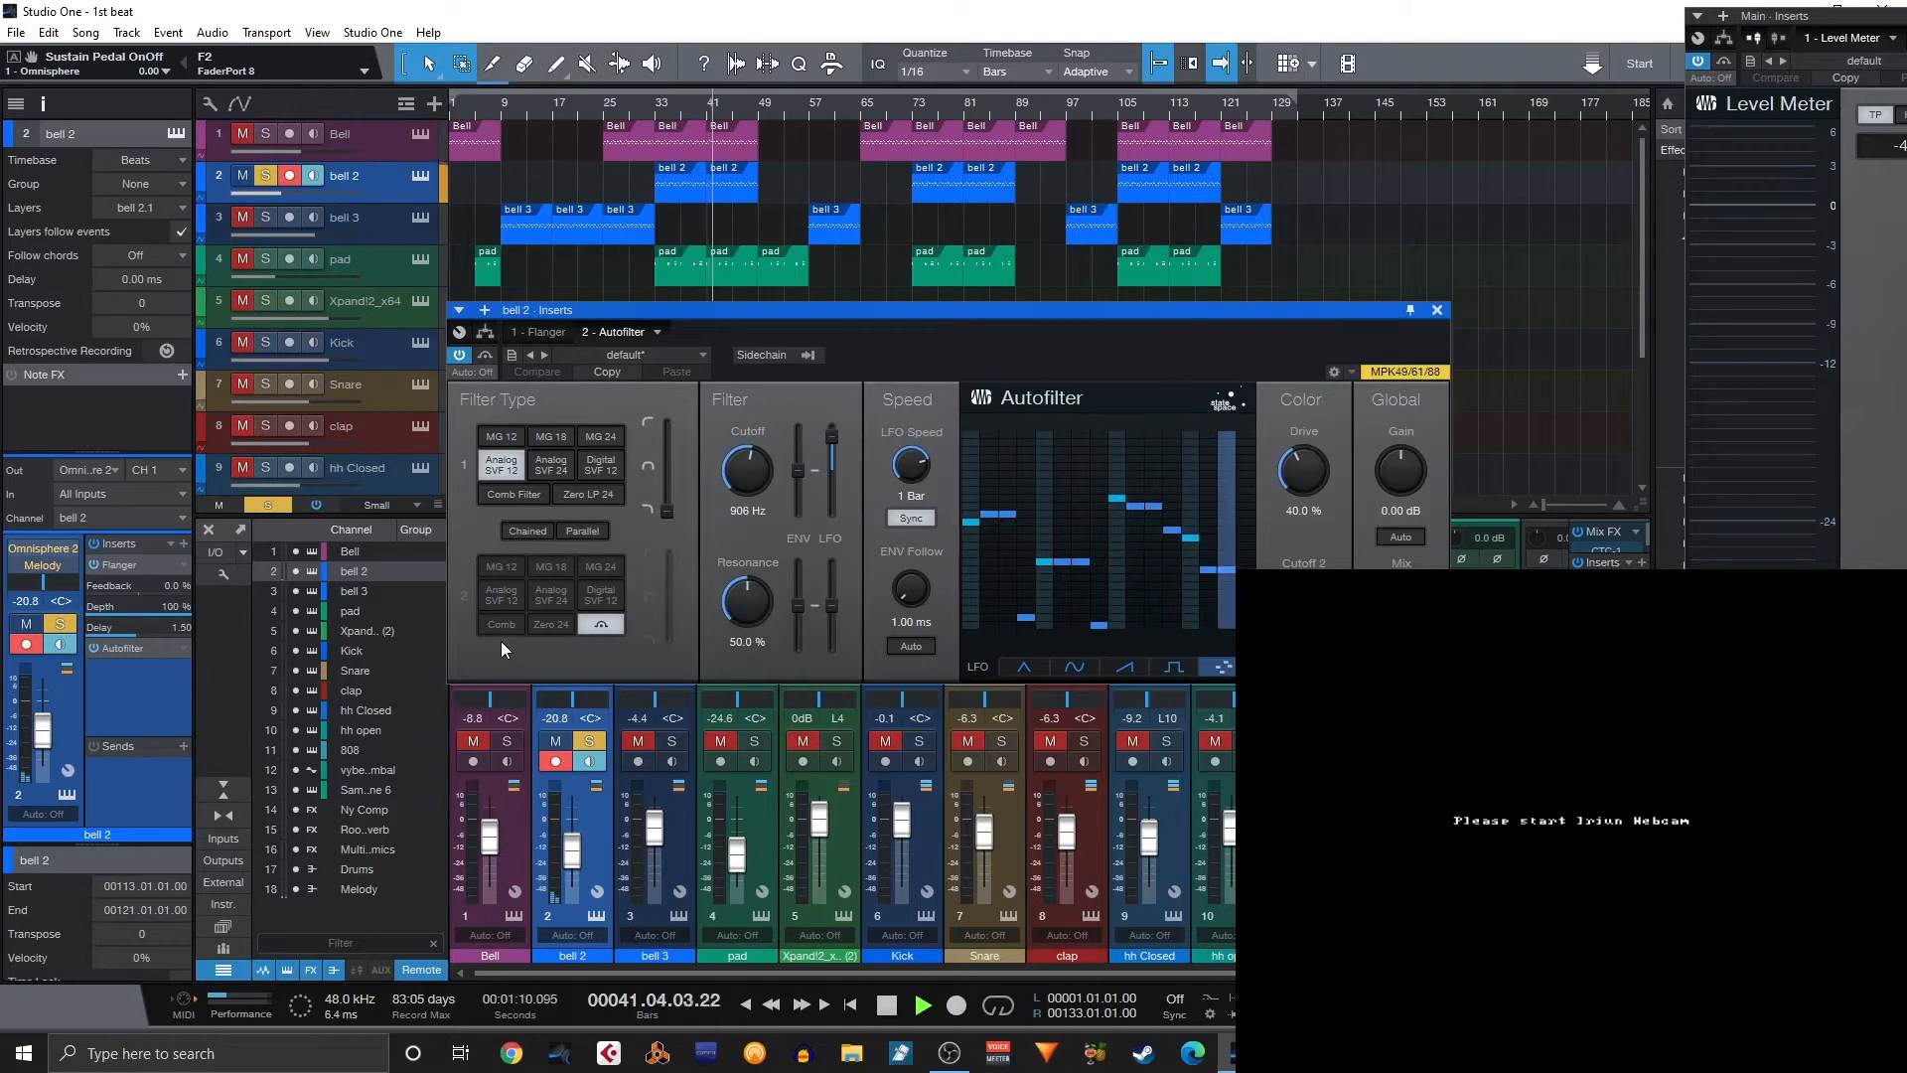
{"action": "key", "text": "space"}
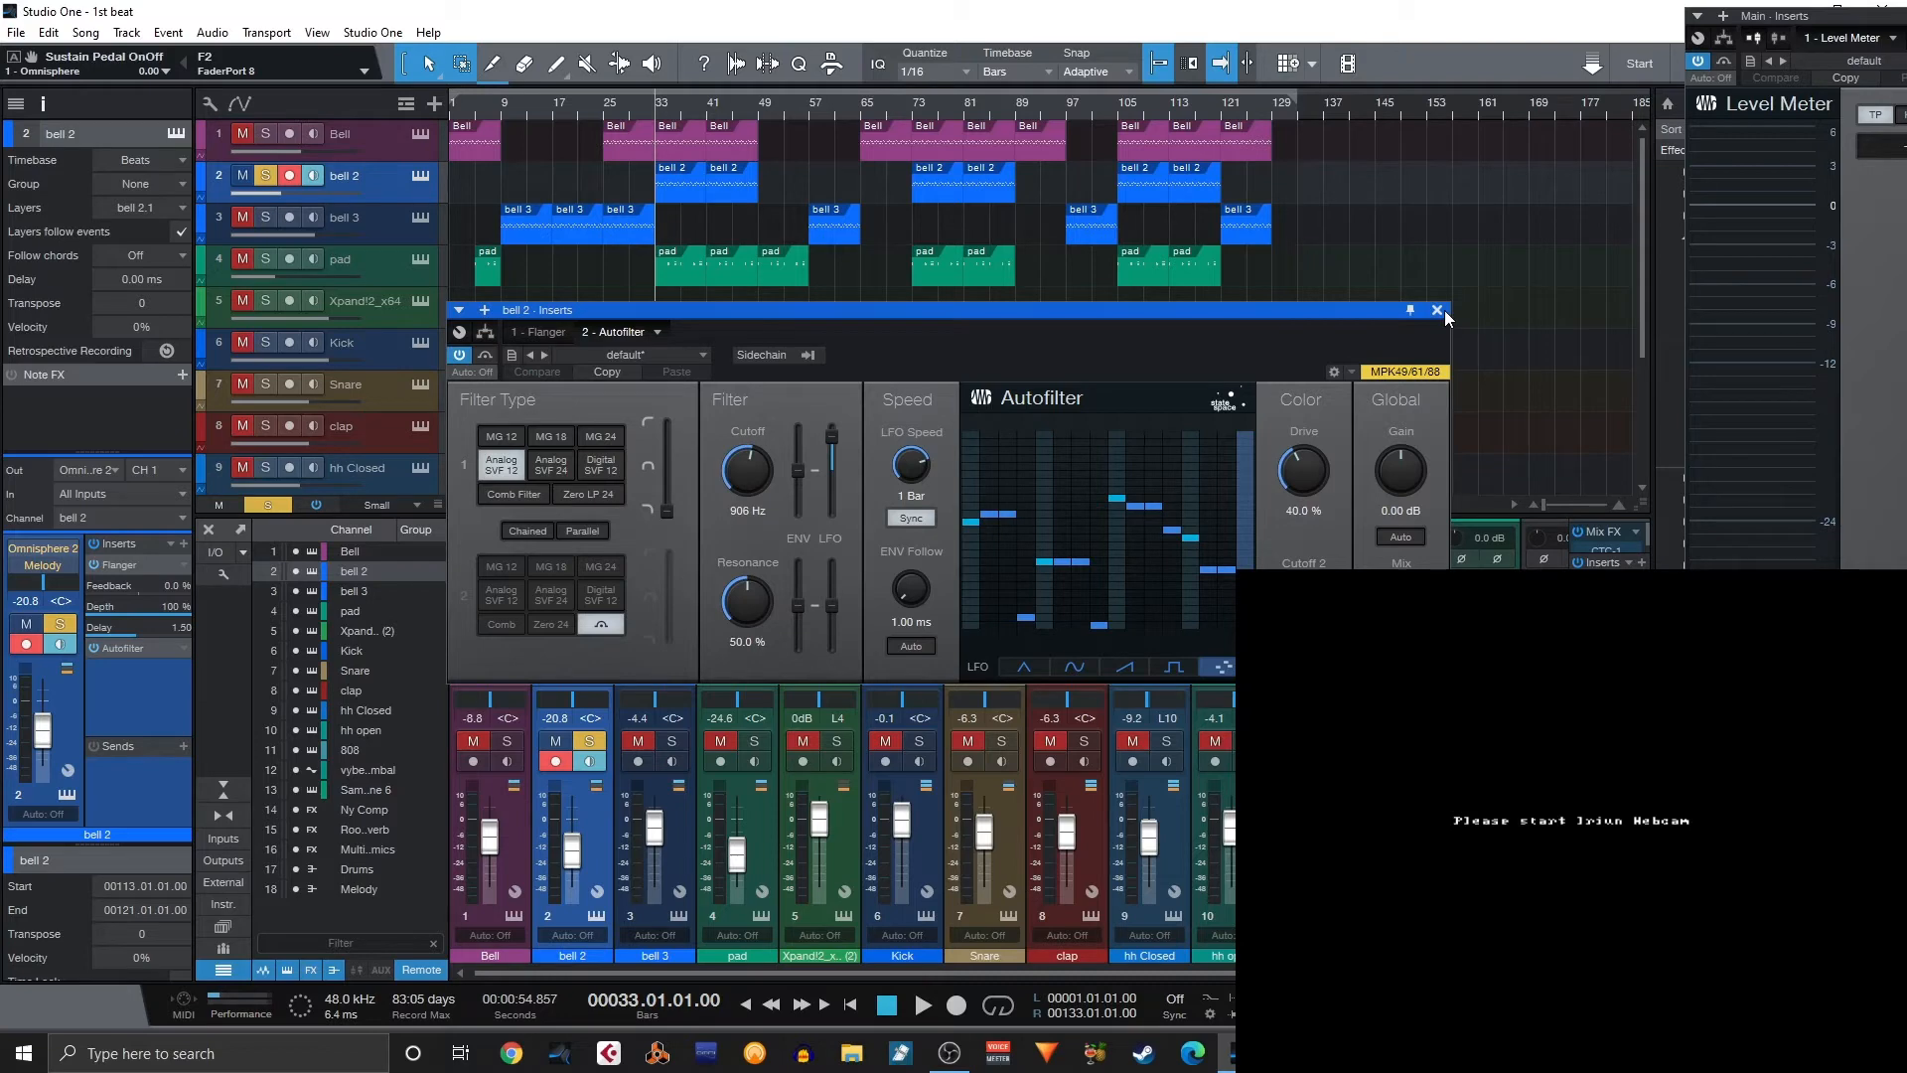
{"action": "key", "text": "space"}
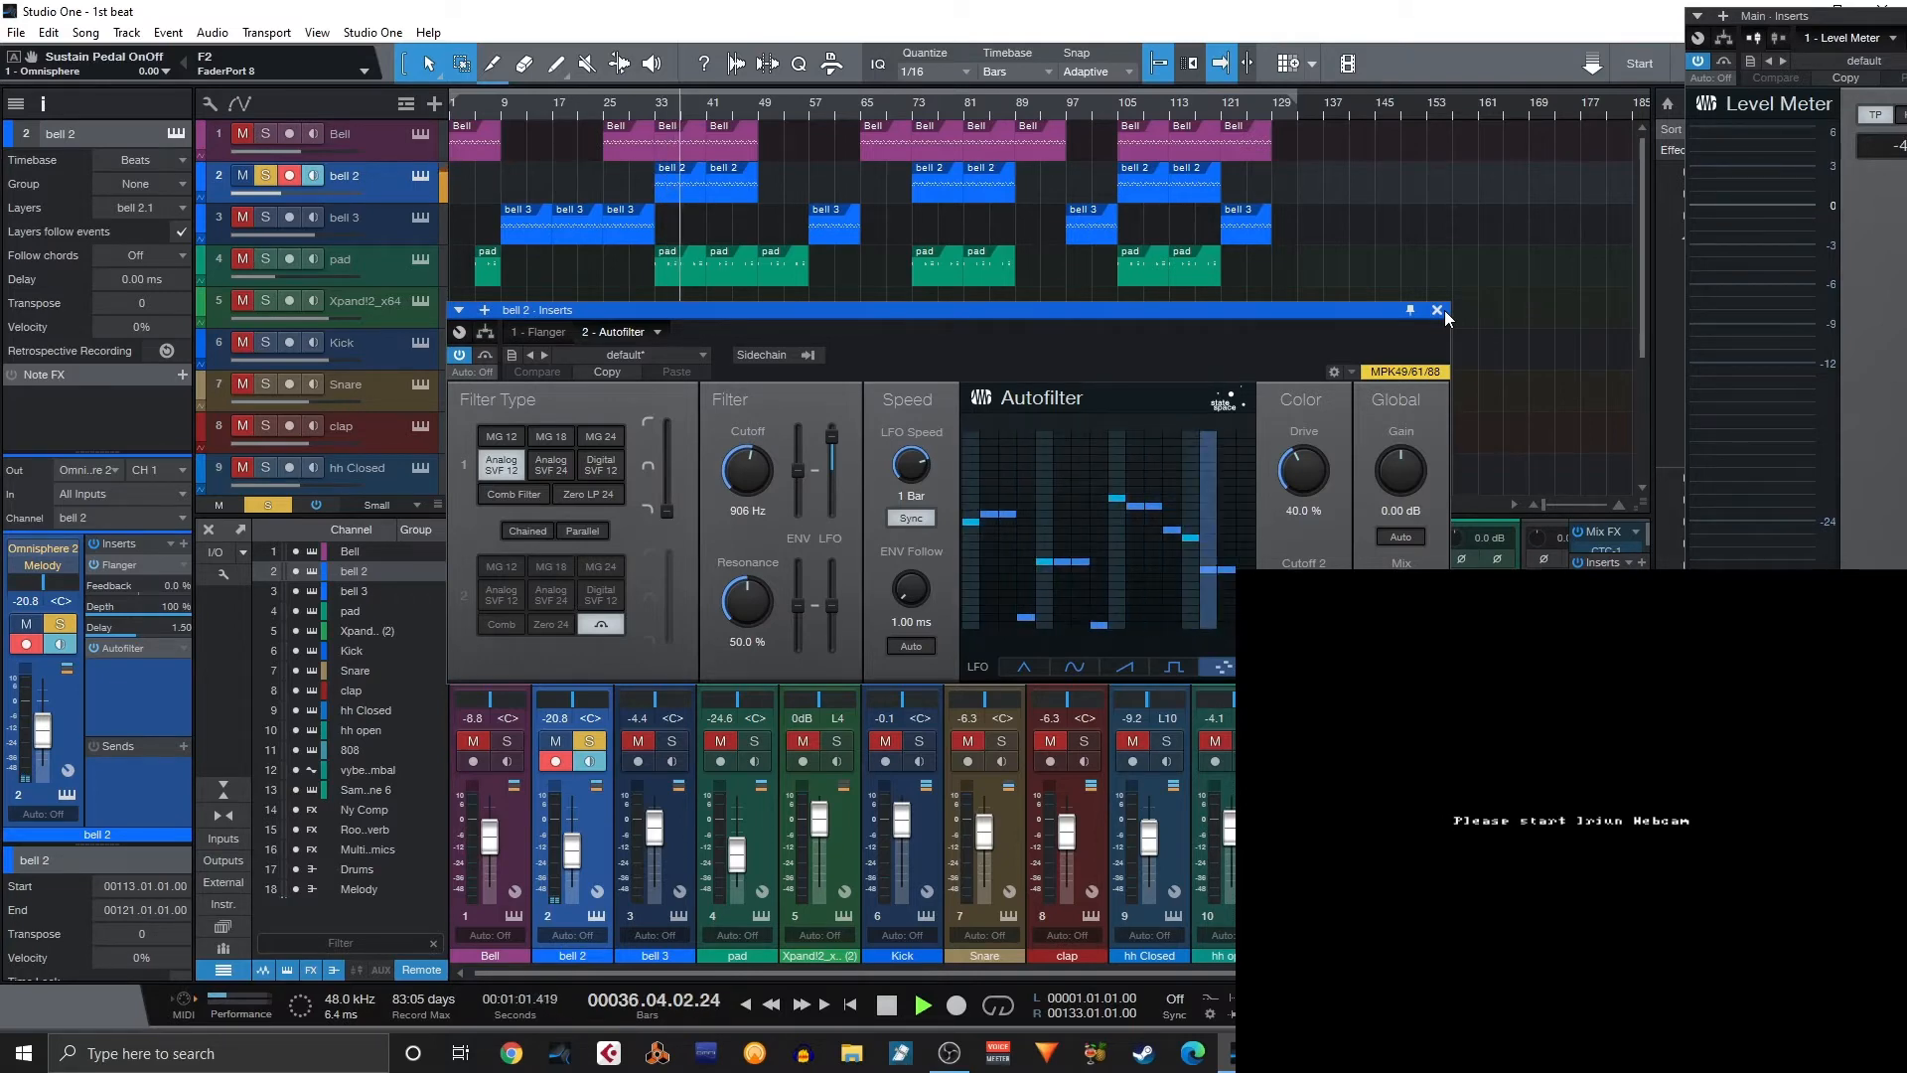
{"action": "key", "text": "space"}
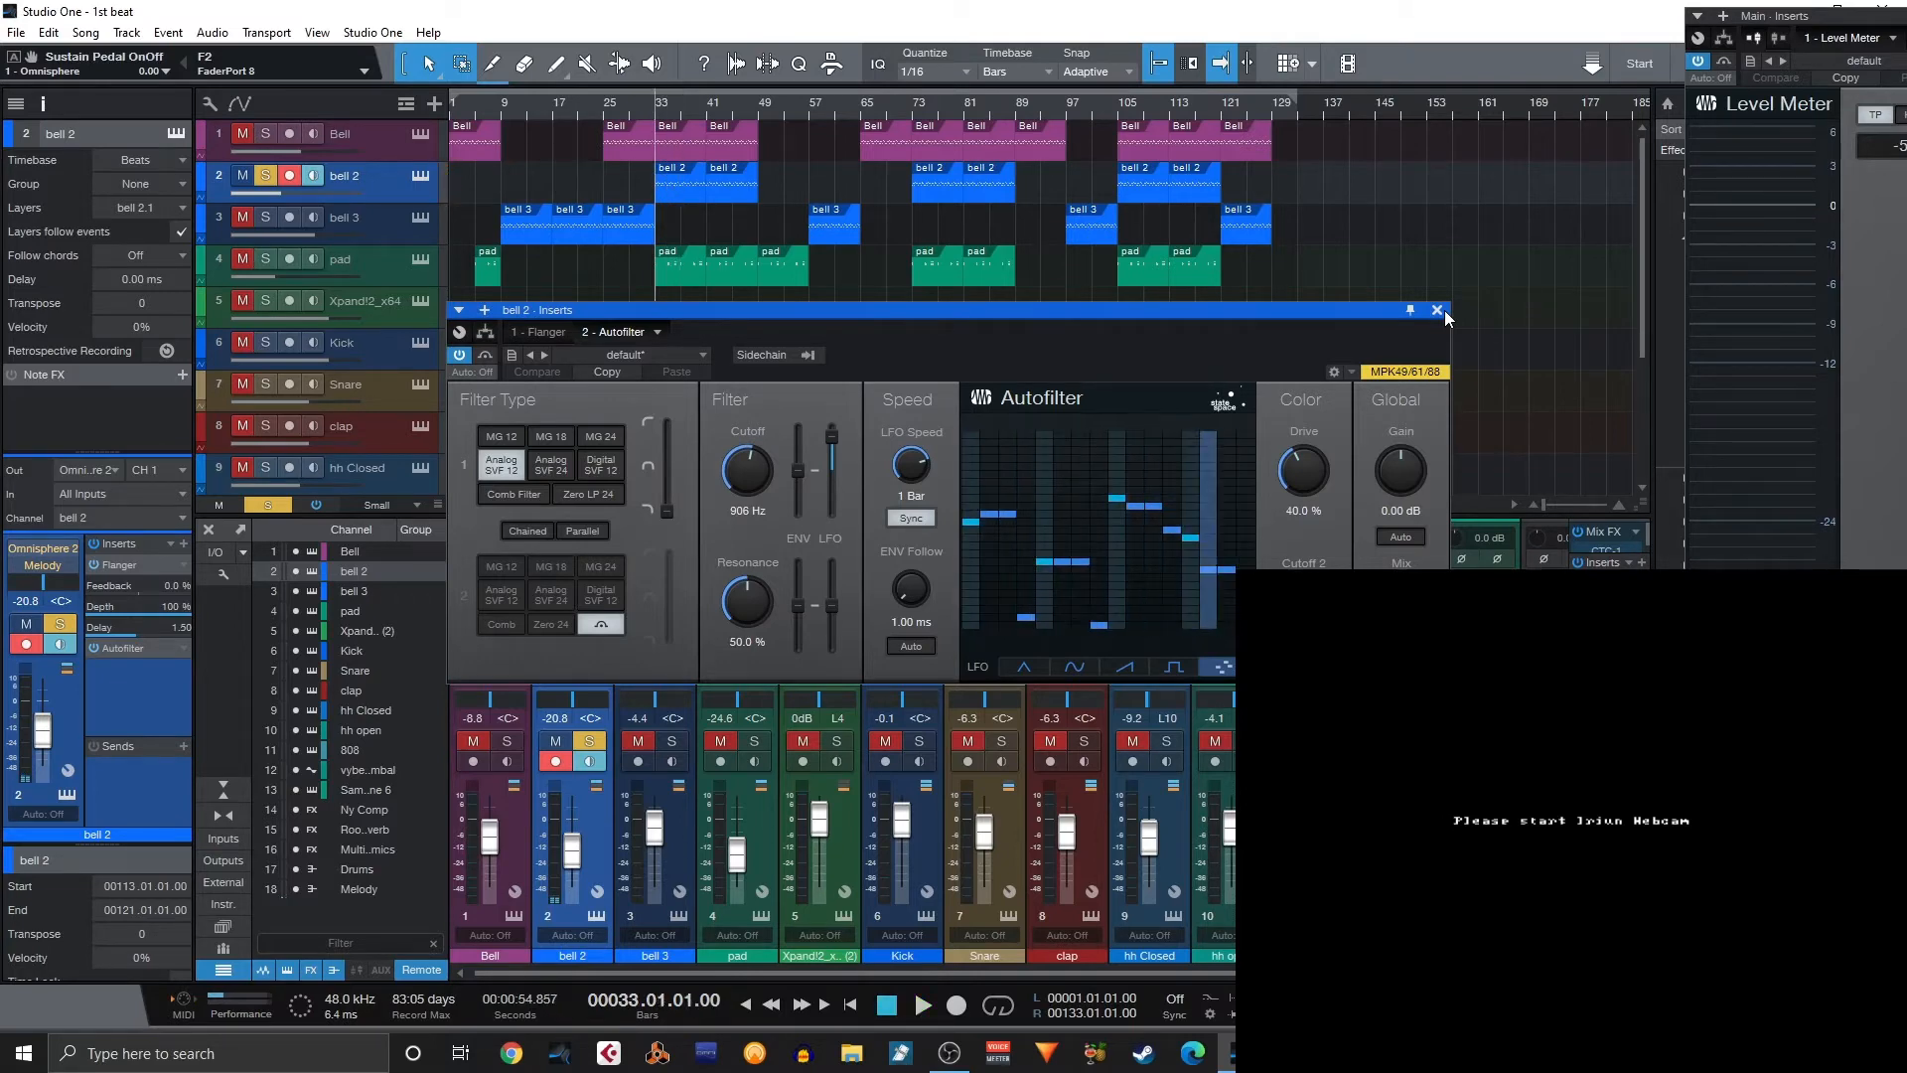
Raise steps 15 and 16 of bell 2's Autofilter LFO pattern and play the soloed part to hear the change.
{"action": "left_click", "coordinate": [1234, 498]}
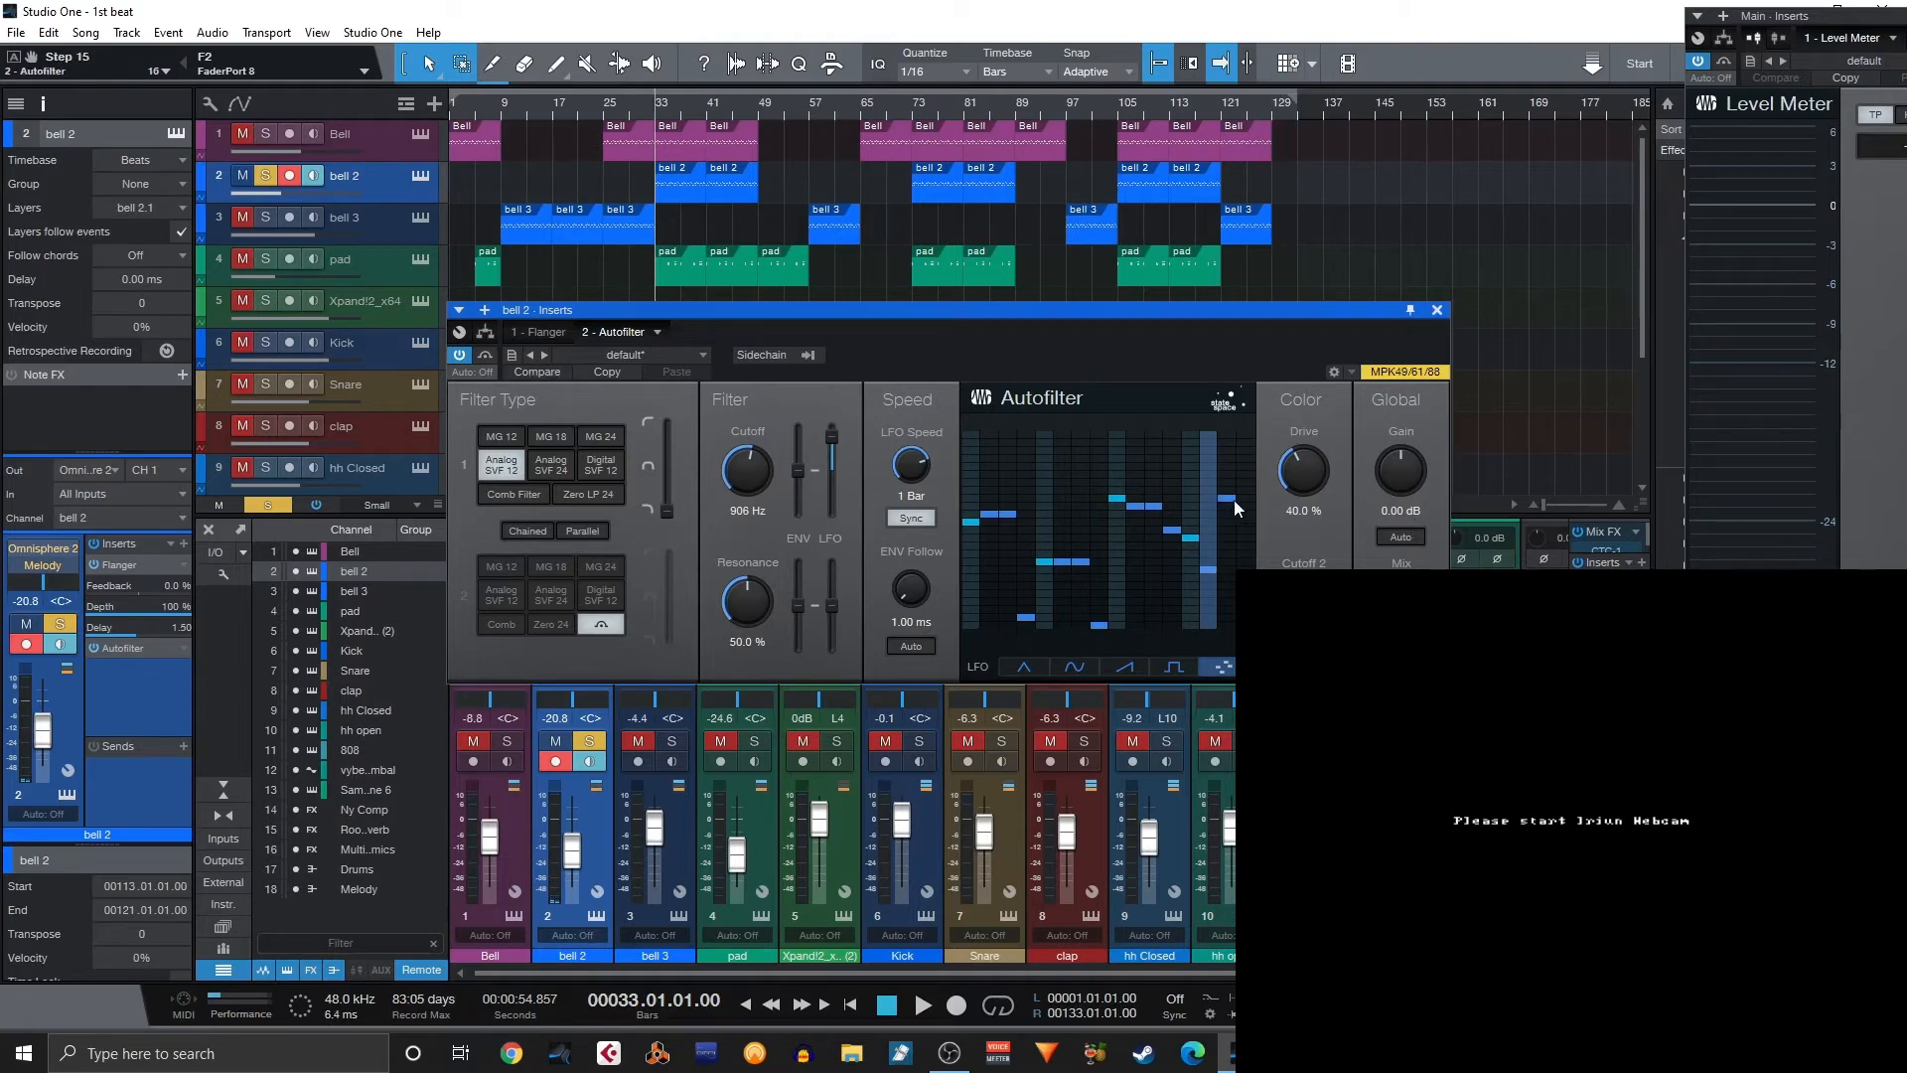
{"action": "key", "text": "comma"}
{"action": "key", "text": "space"}
{"action": "key", "text": "KP_Subtract"}
{"action": "key", "text": "space"}
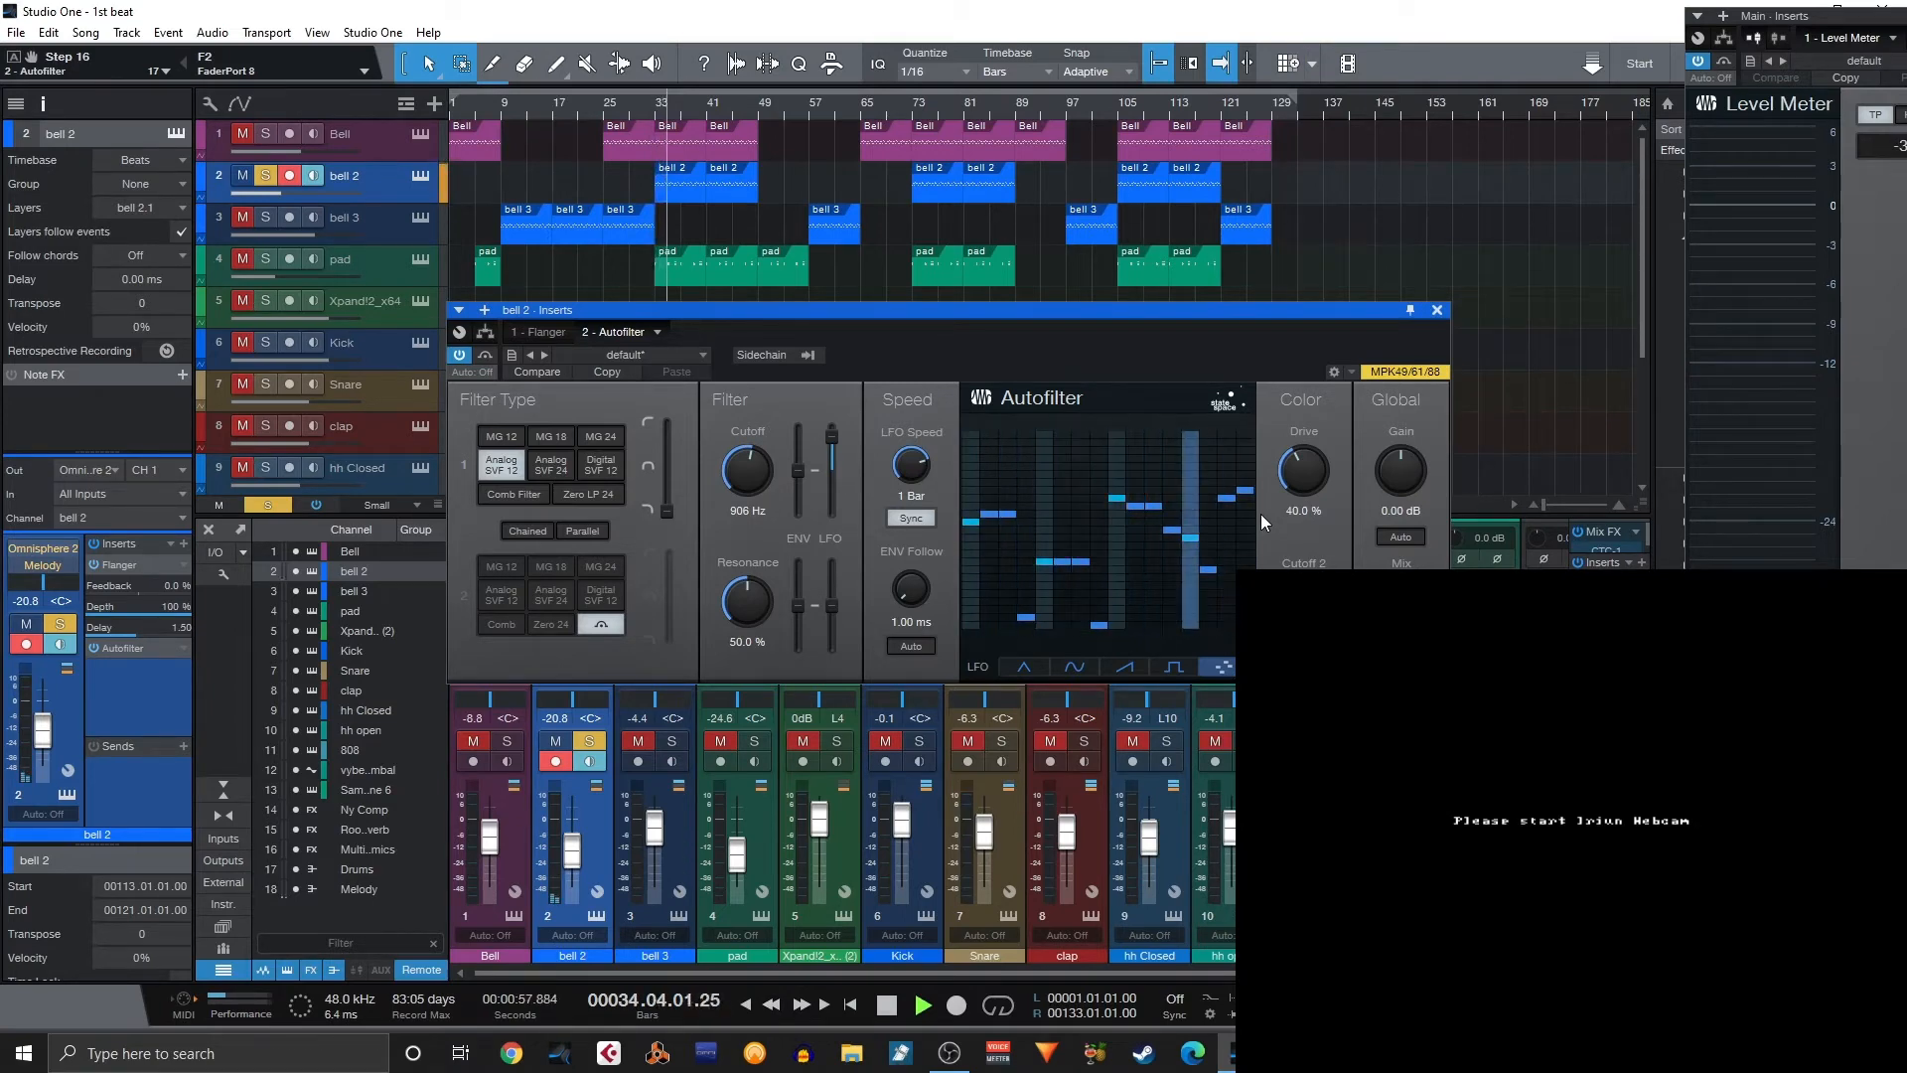
{"action": "key", "text": "space"}
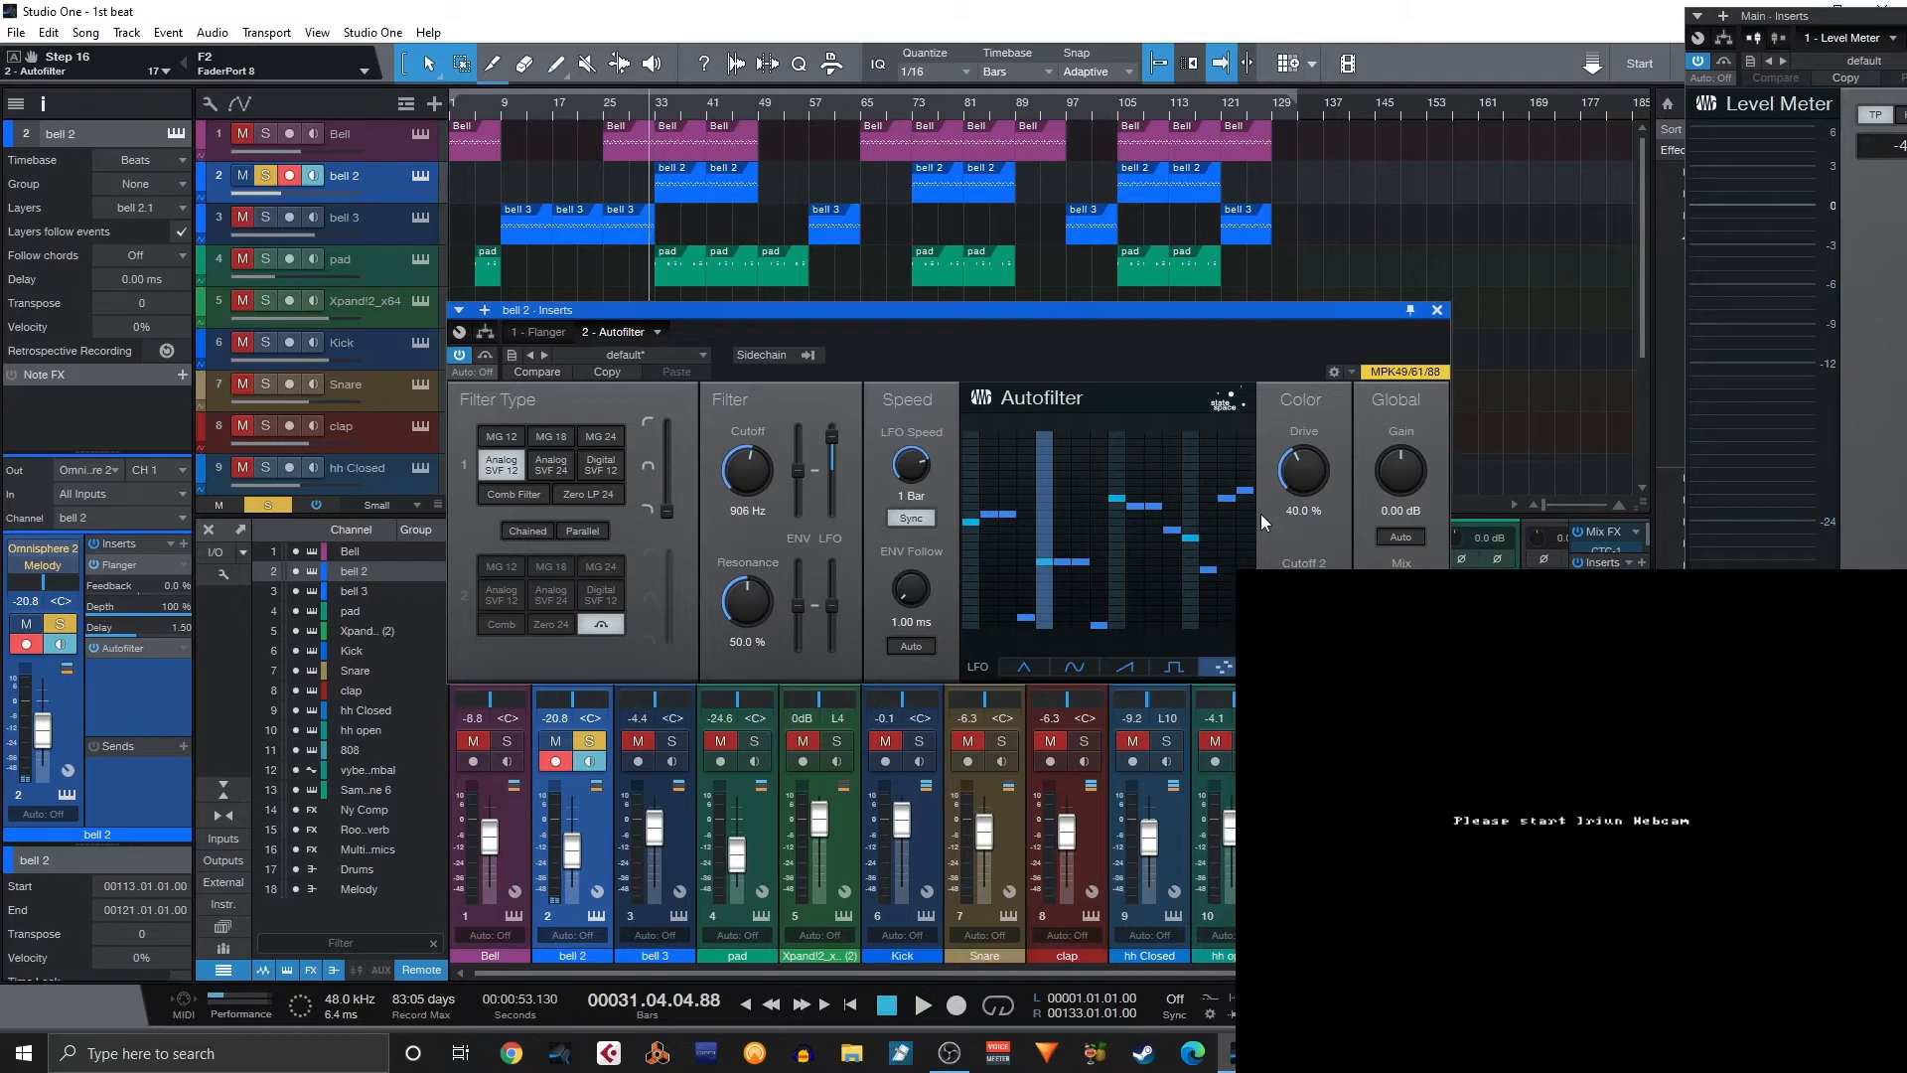
Switch the solo from bell 2 to bell 3, set the playback position to bar 9, and check the first bell 3 clip's transposition.
{"action": "left_click", "coordinate": [57, 630]}
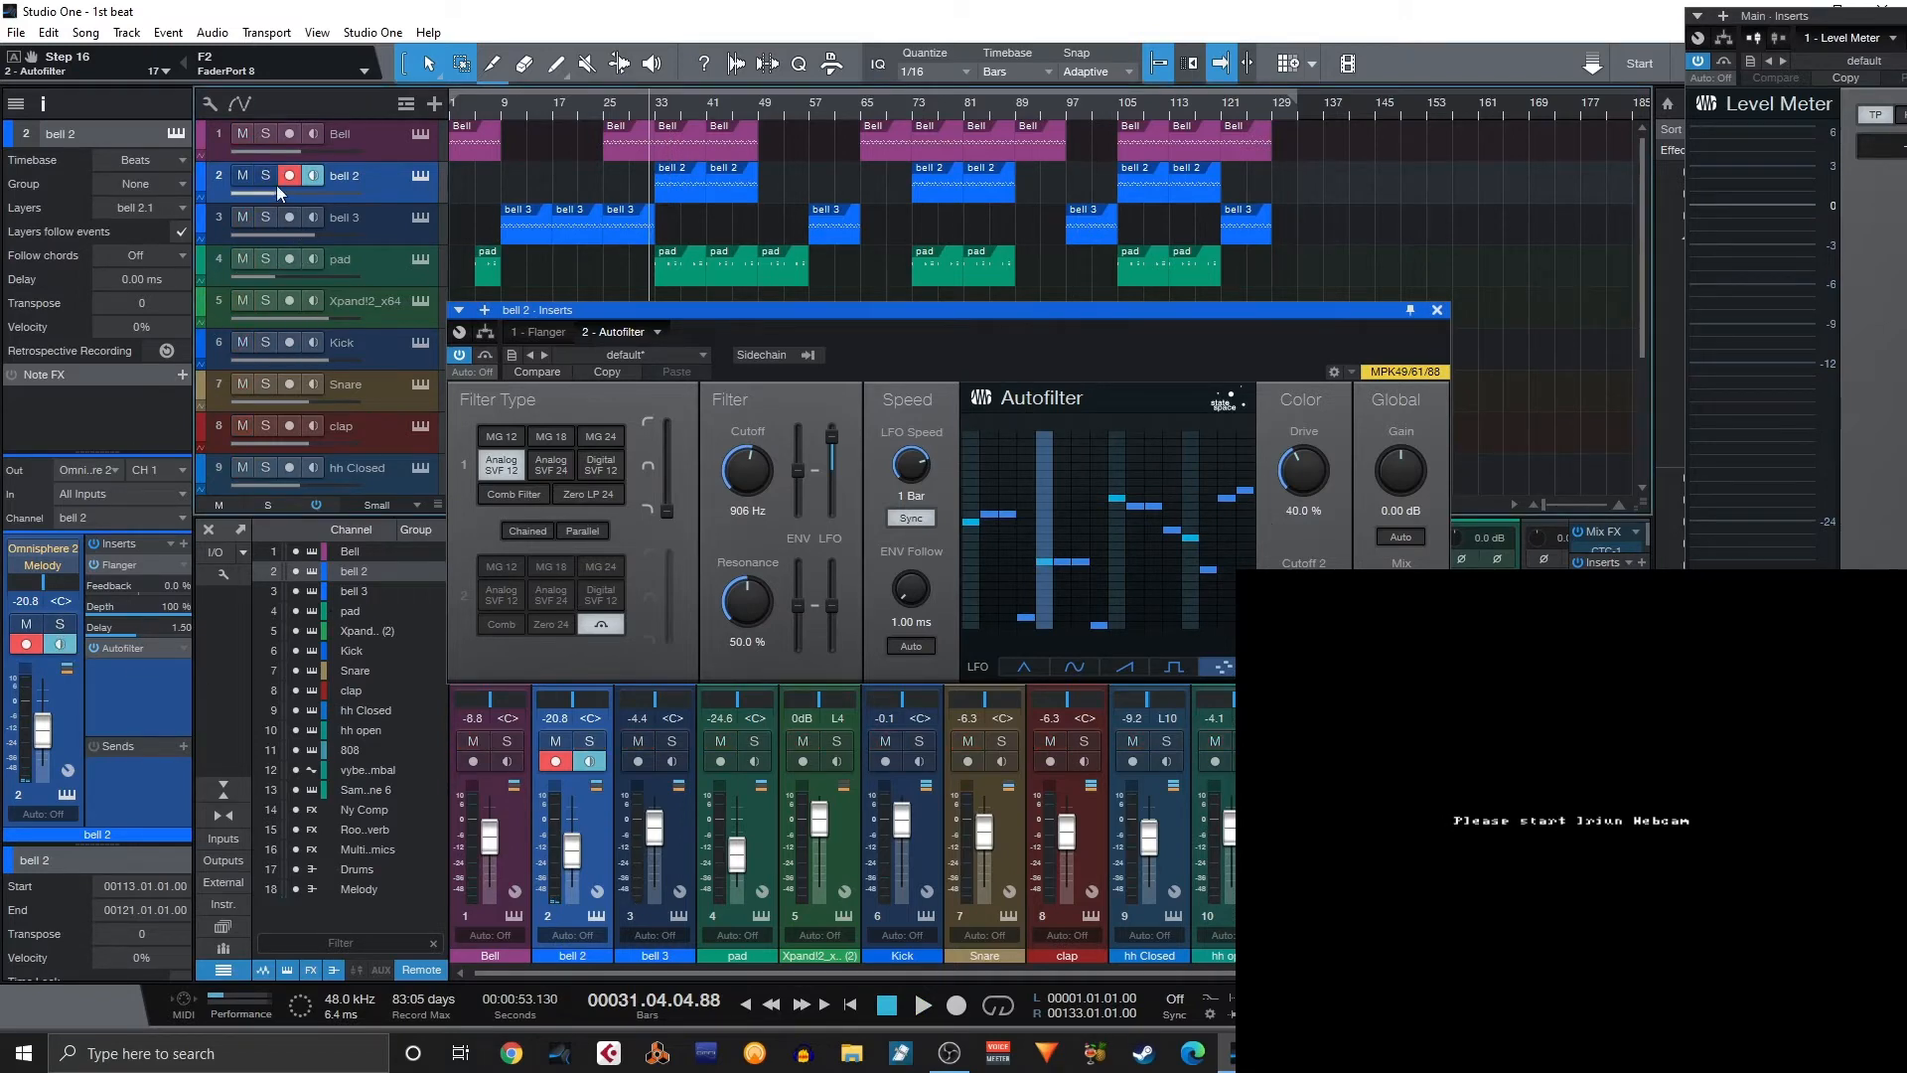
{"action": "left_click", "coordinate": [264, 219]}
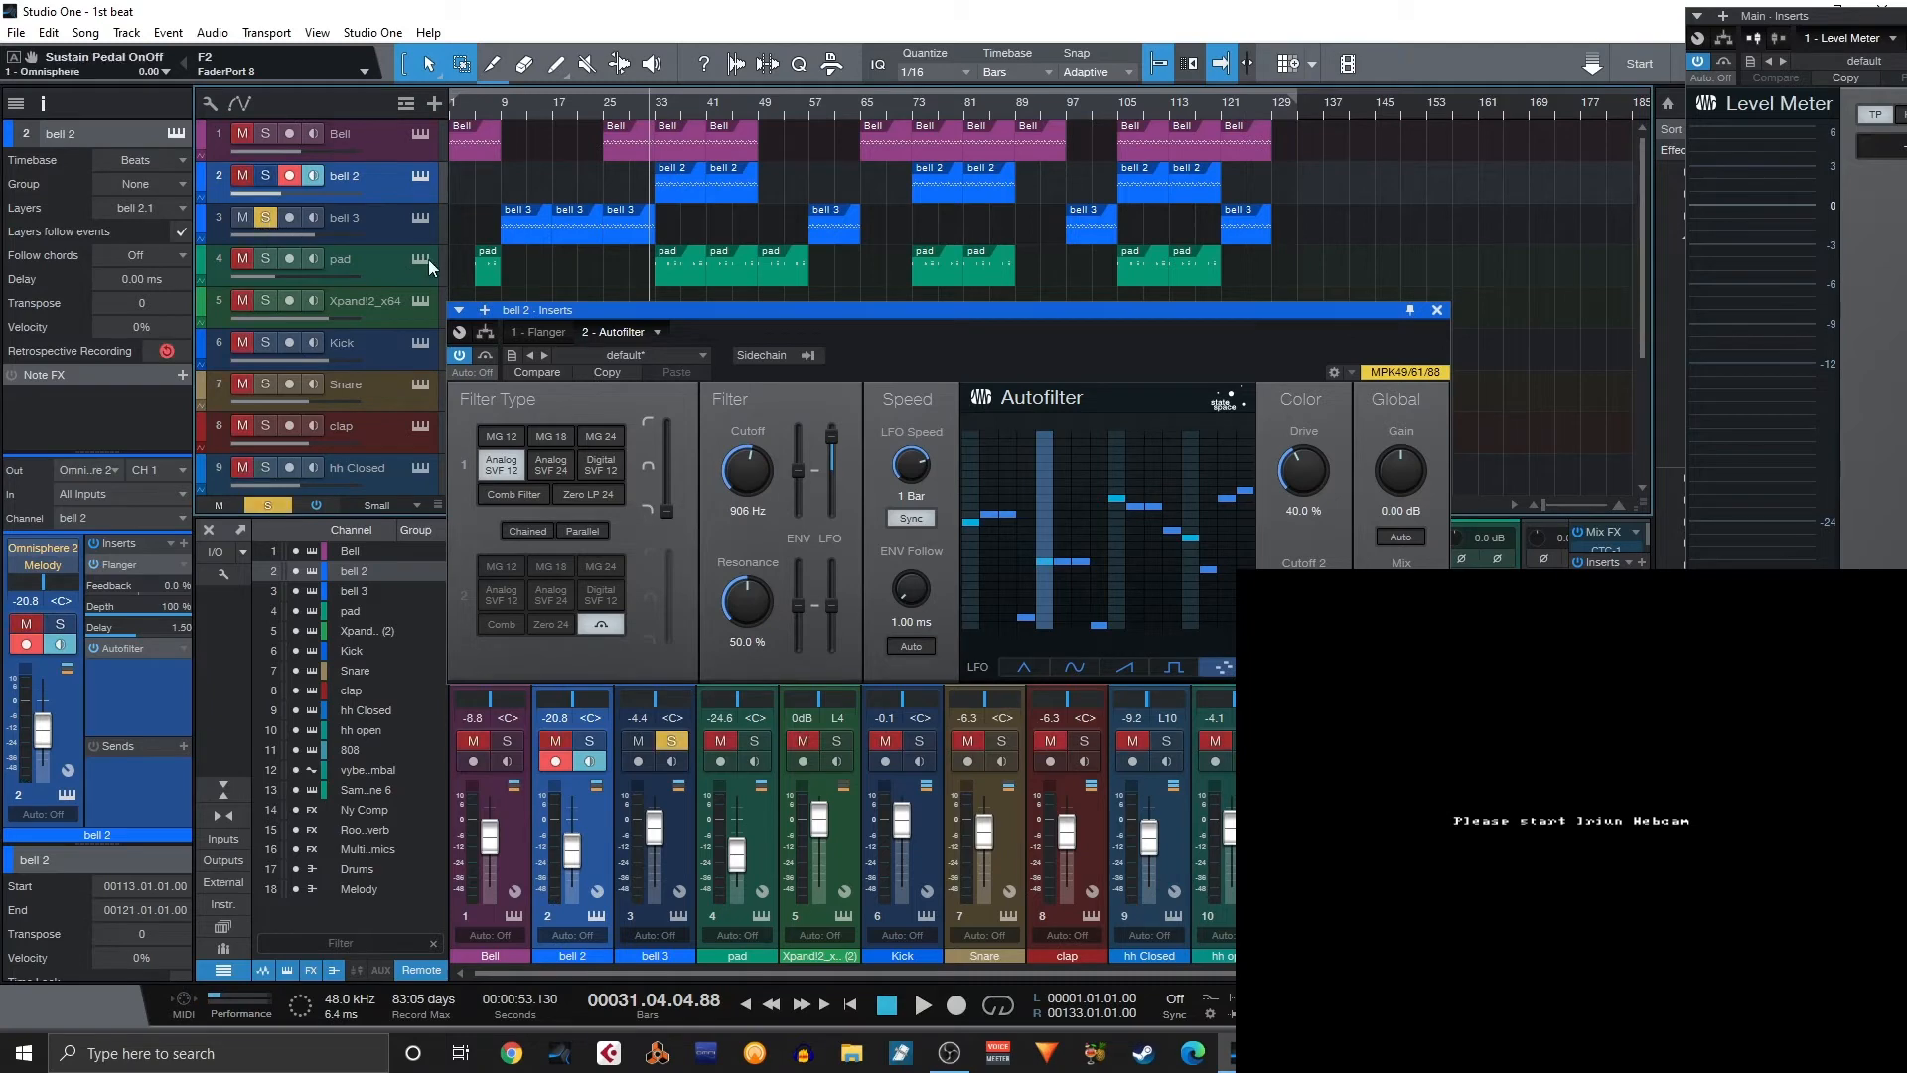
{"action": "left_click", "coordinate": [498, 110]}
{"action": "right_click", "coordinate": [522, 230]}
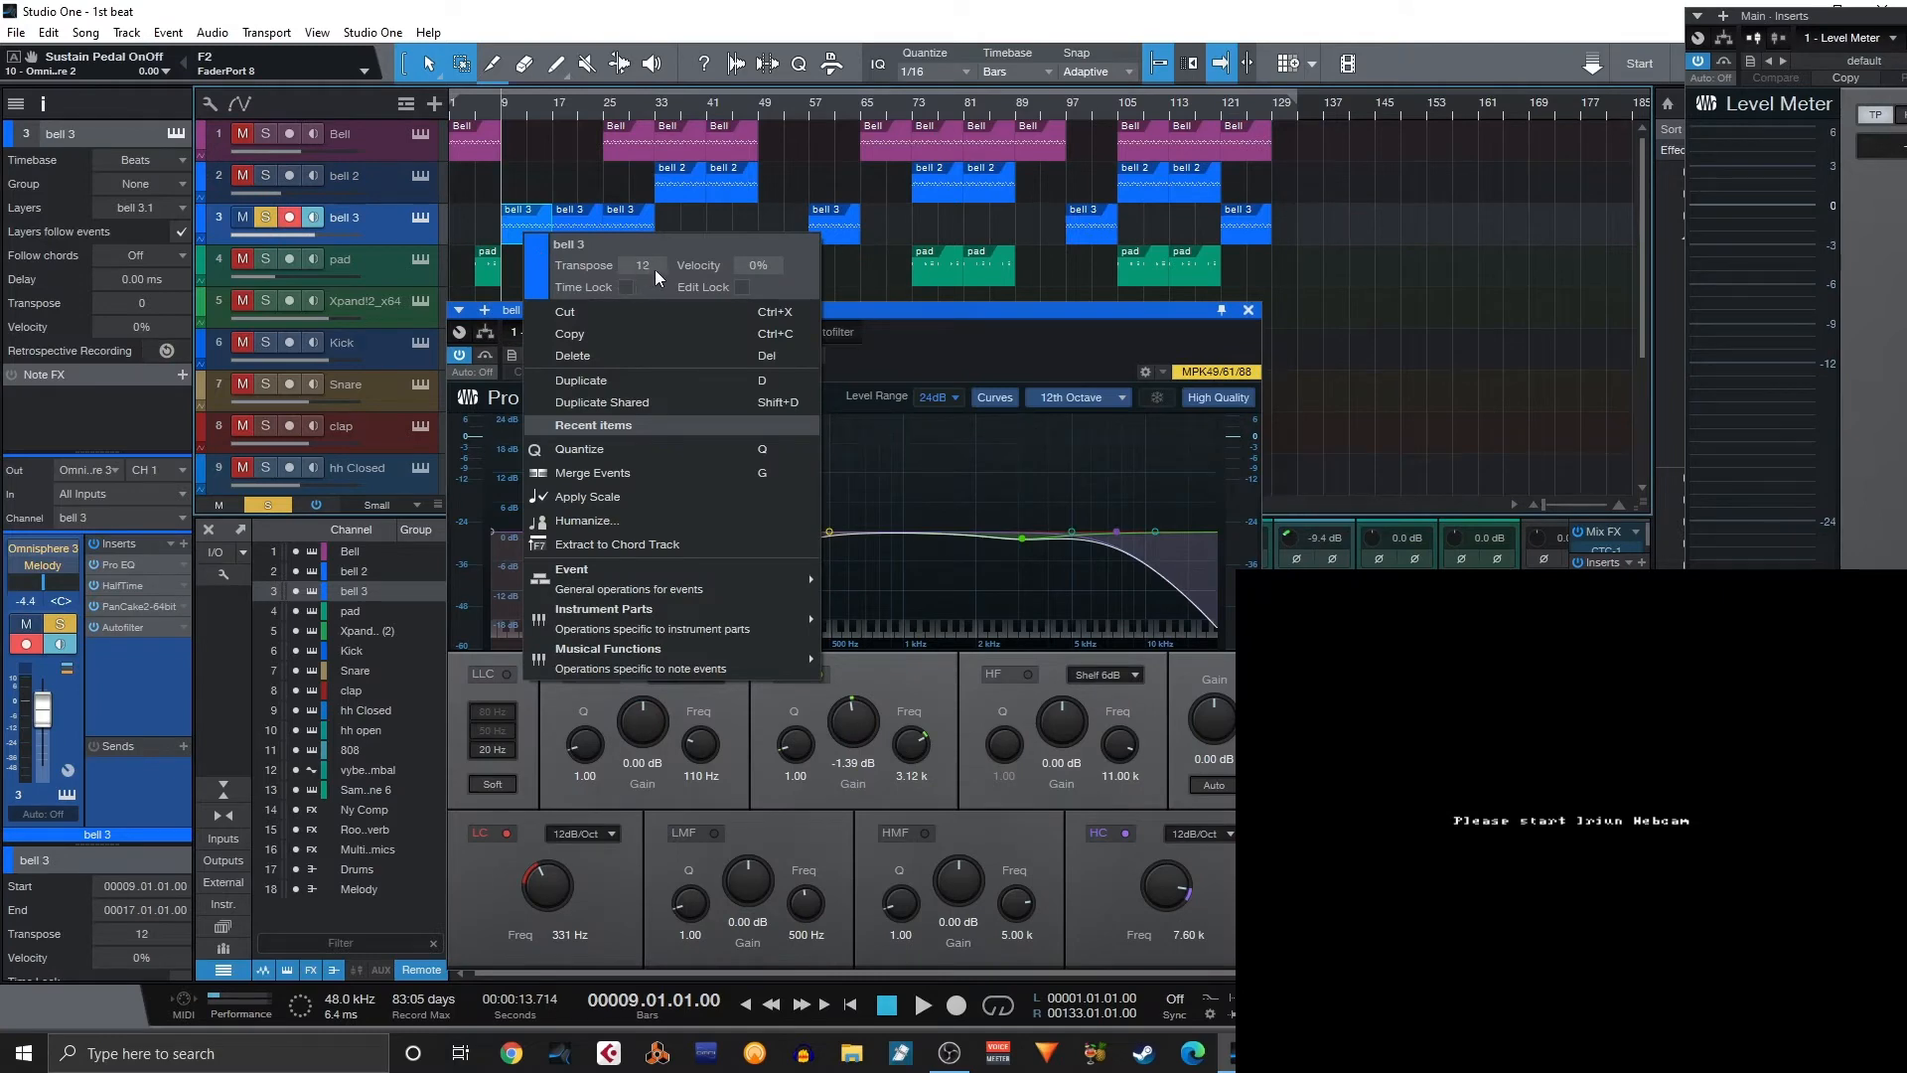
{"action": "left_click", "coordinate": [867, 275]}
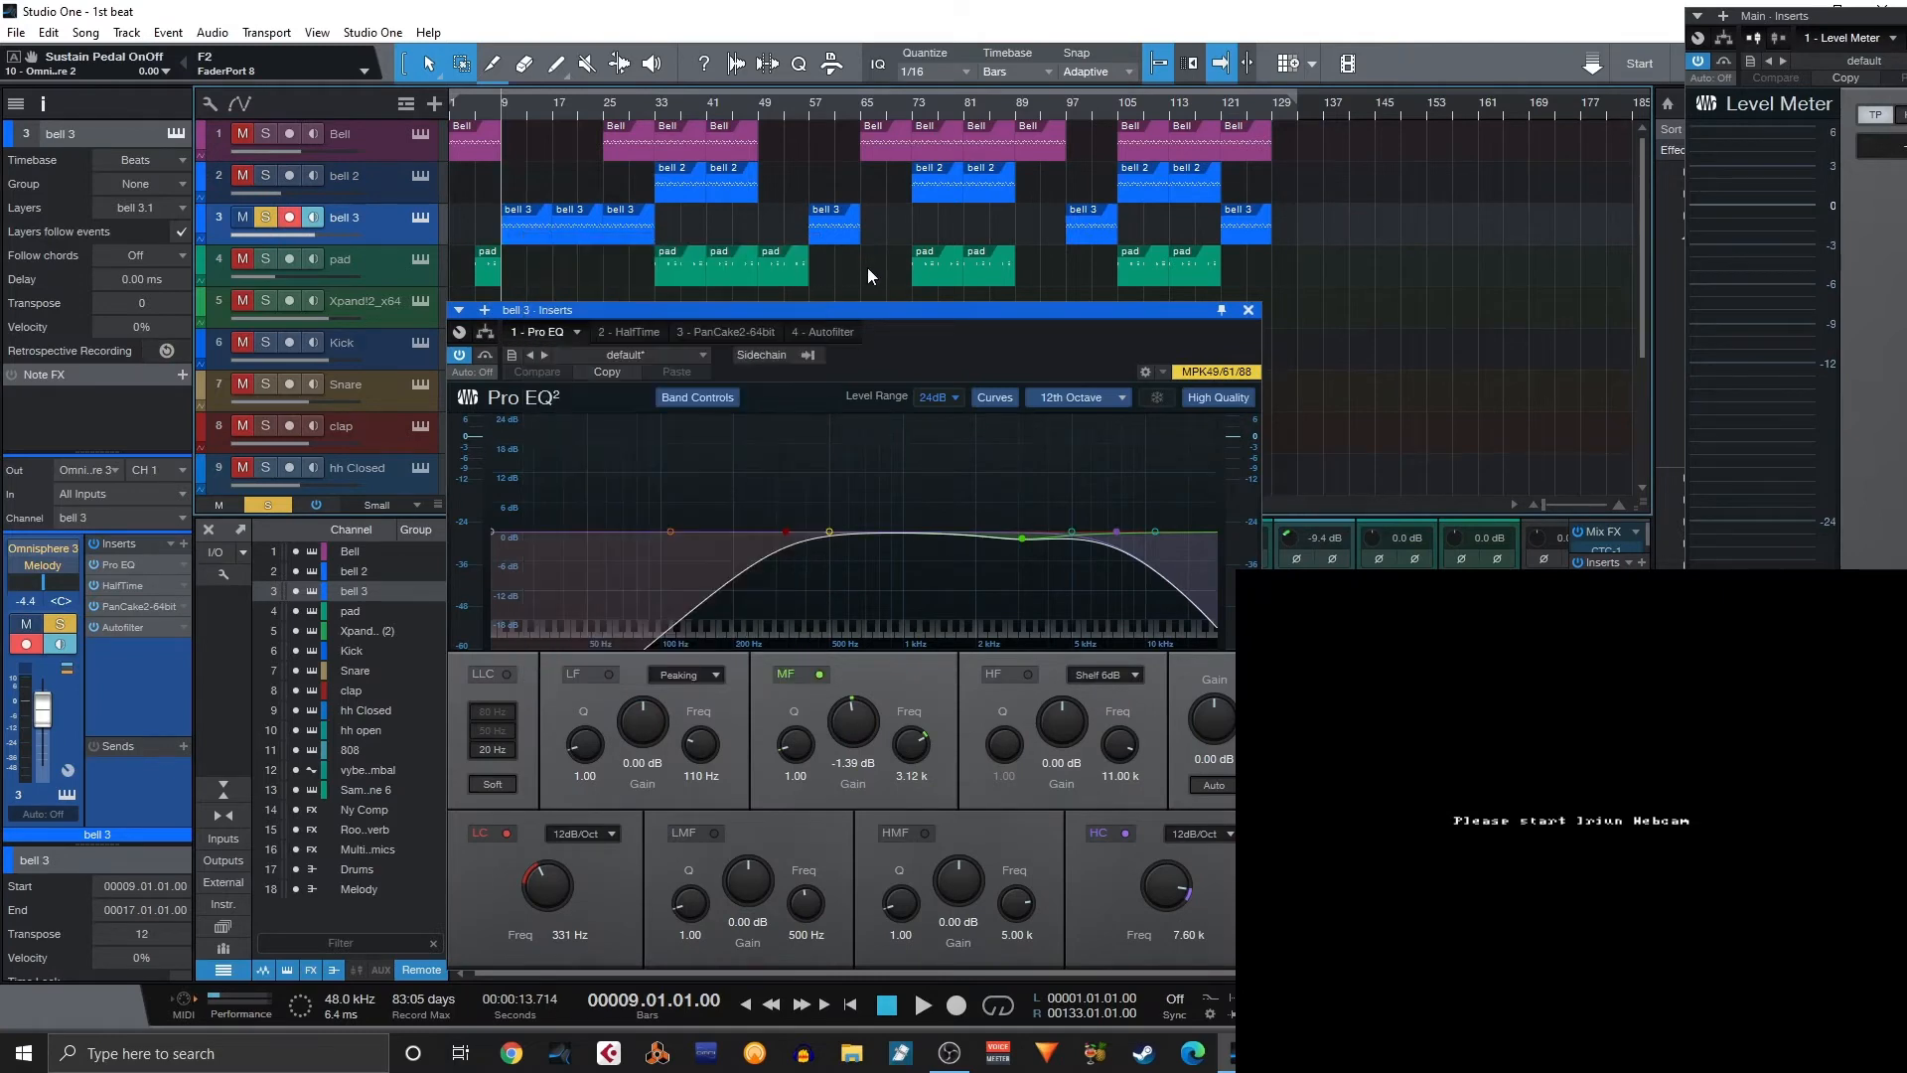
Play bell 3 from bar 9 with all its inserts bypassed, and reactivate its Pro EQ to examine the curve.
{"action": "left_click", "coordinate": [1248, 310]}
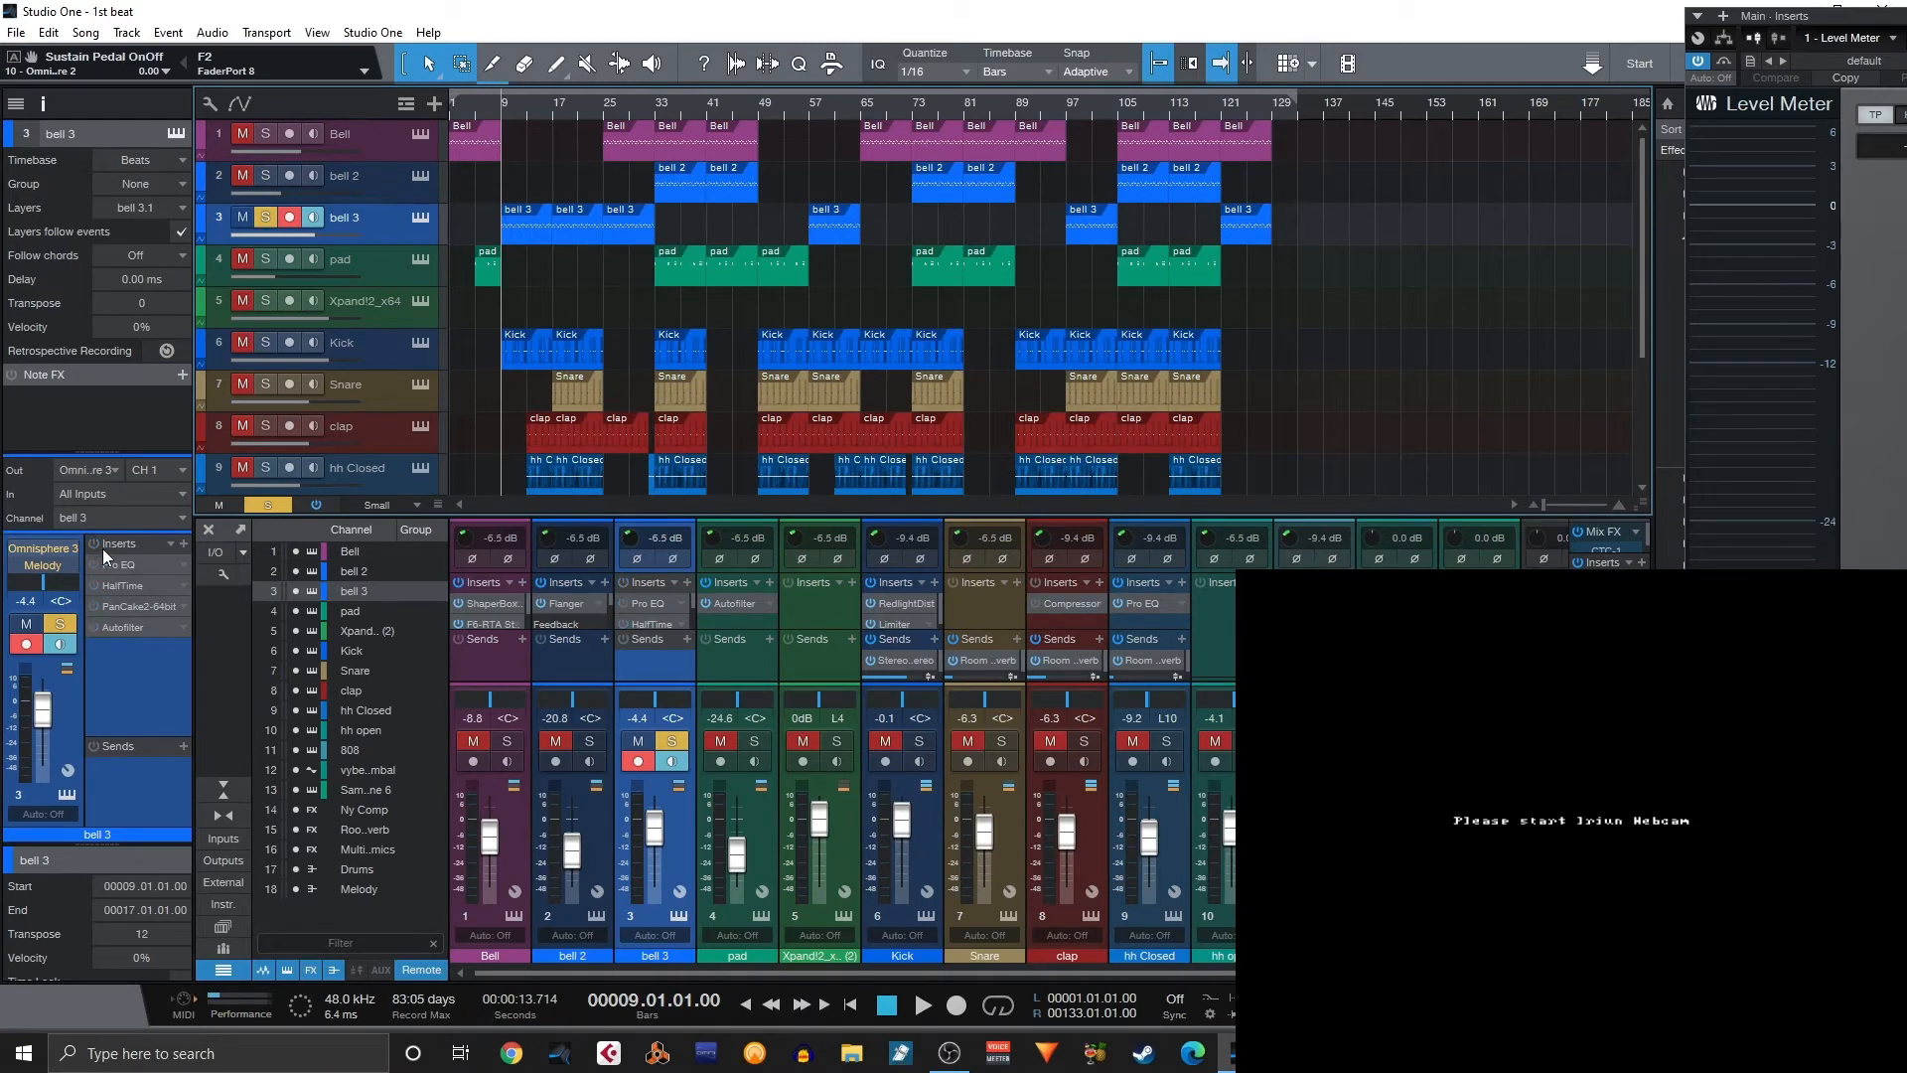
{"action": "key", "text": "space"}
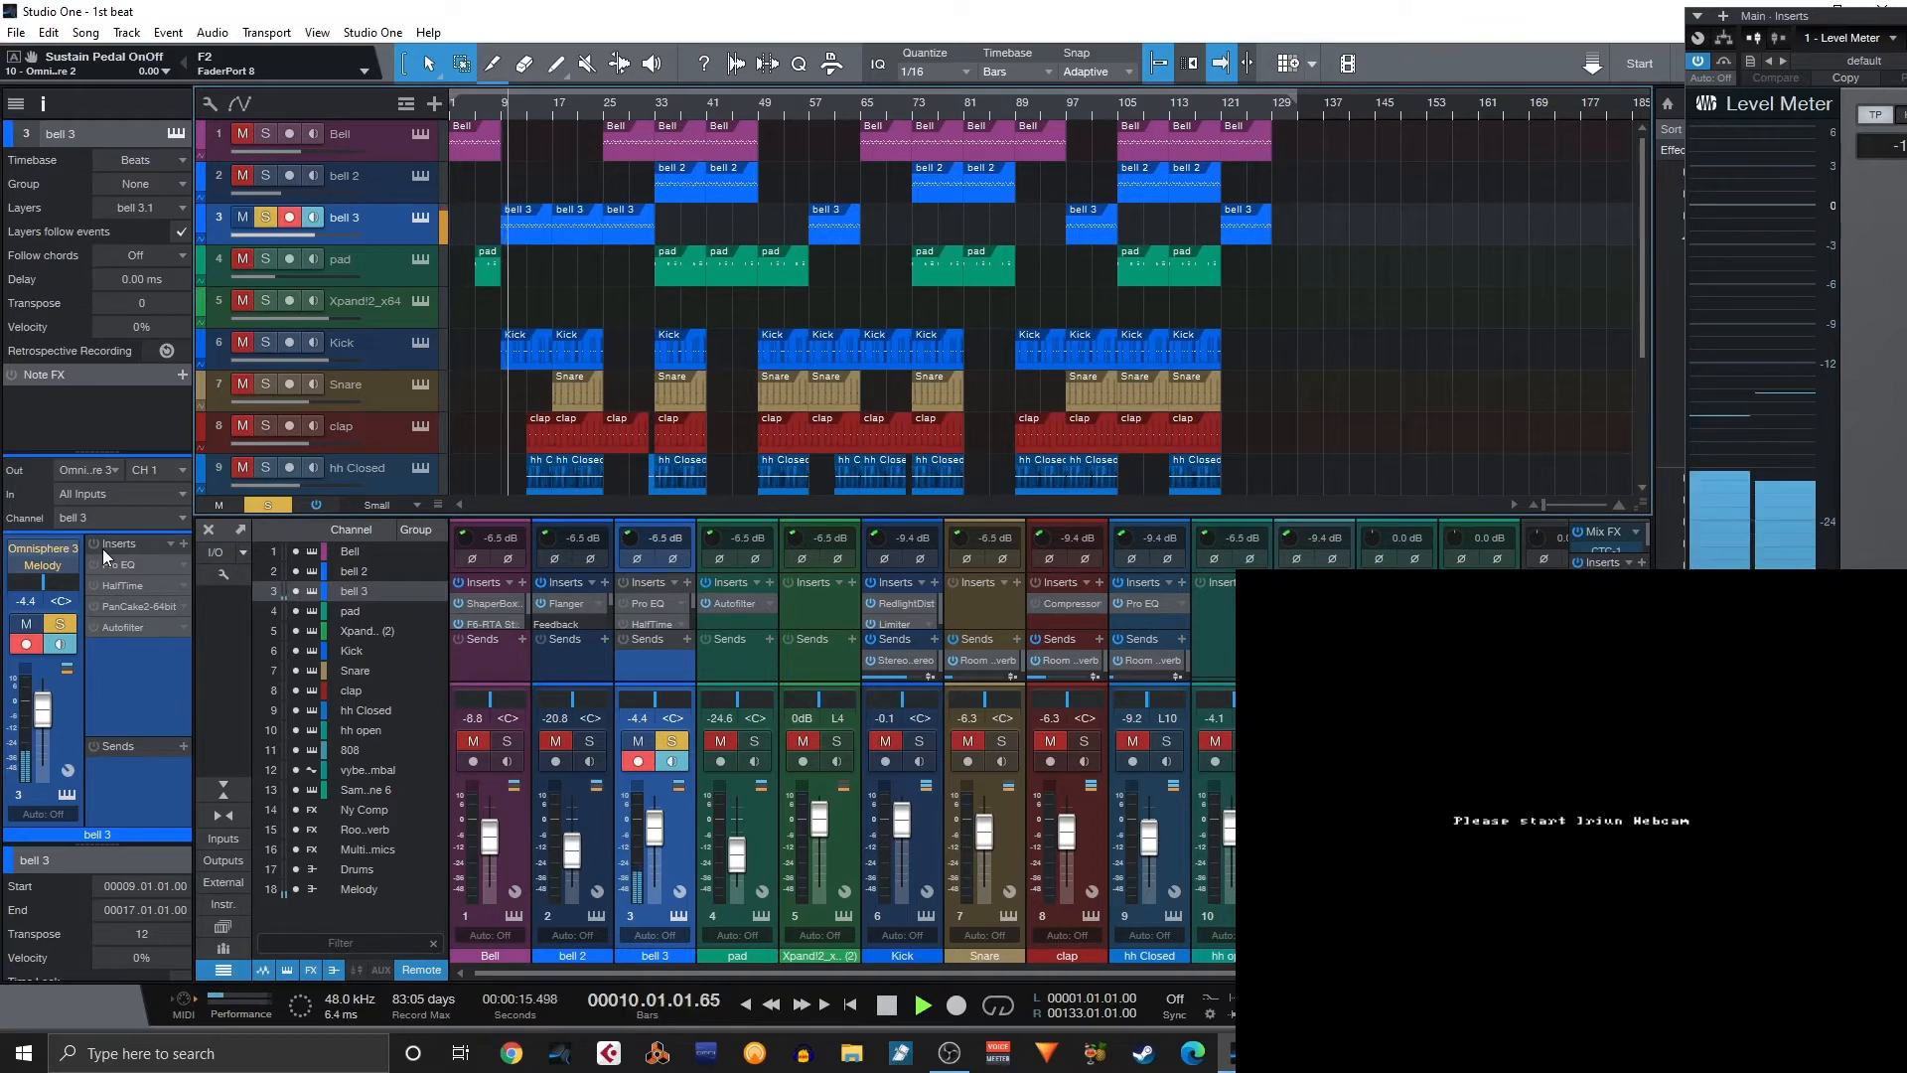
{"action": "key", "text": "space"}
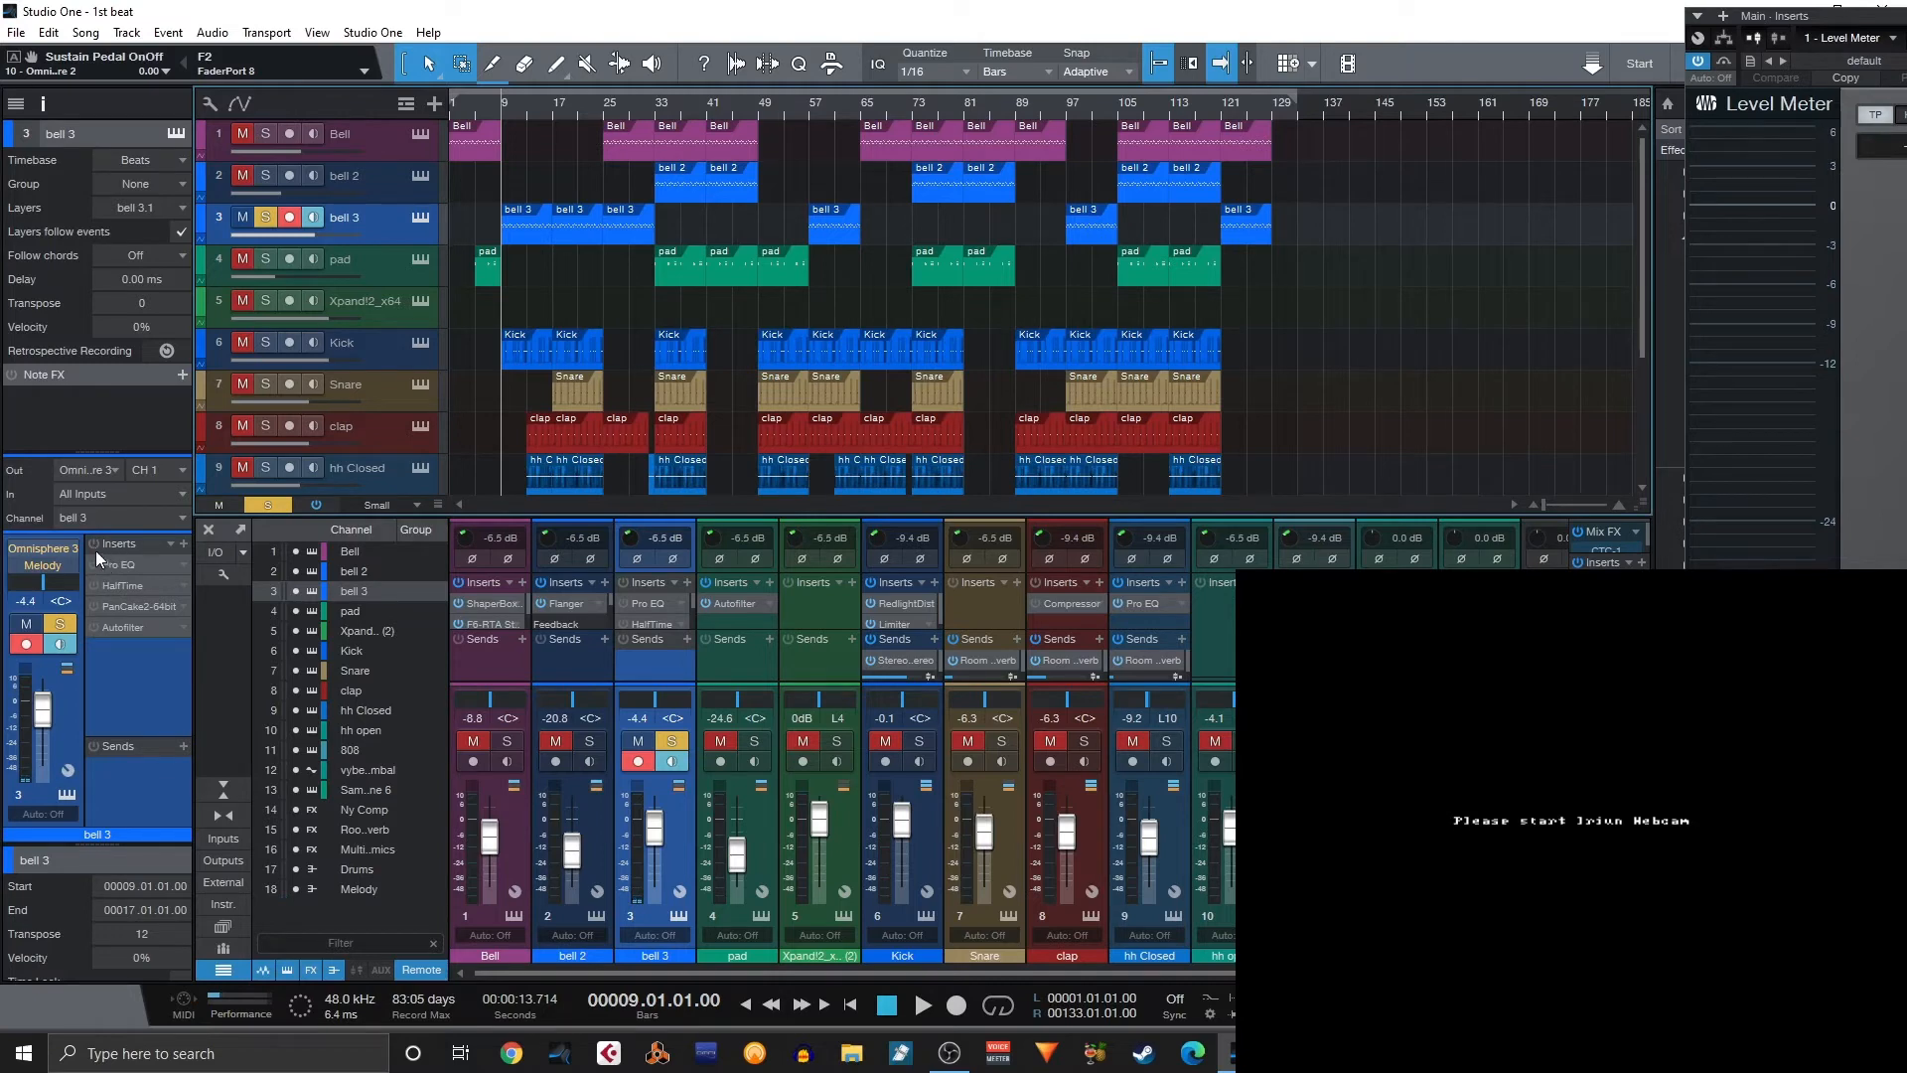
{"action": "left_click", "coordinate": [123, 566]}
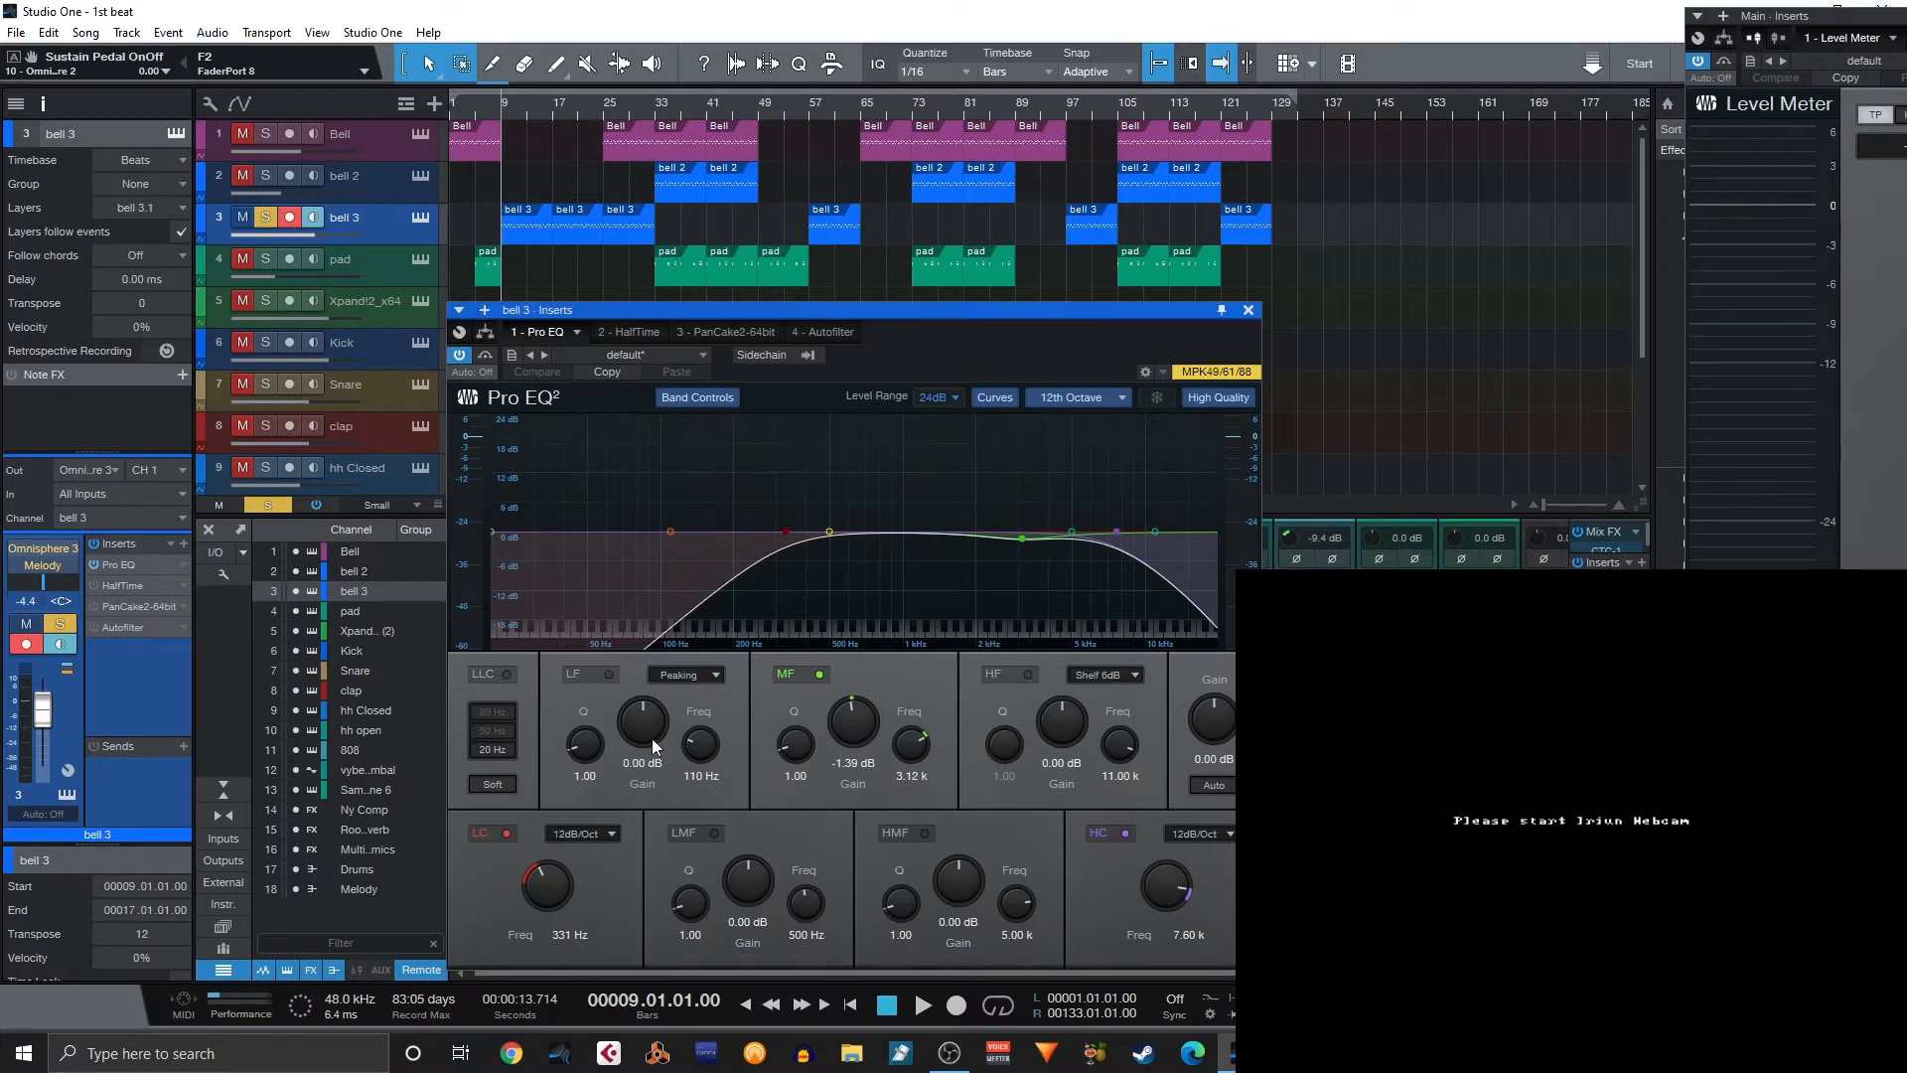
{"action": "left_click", "coordinate": [1249, 311]}
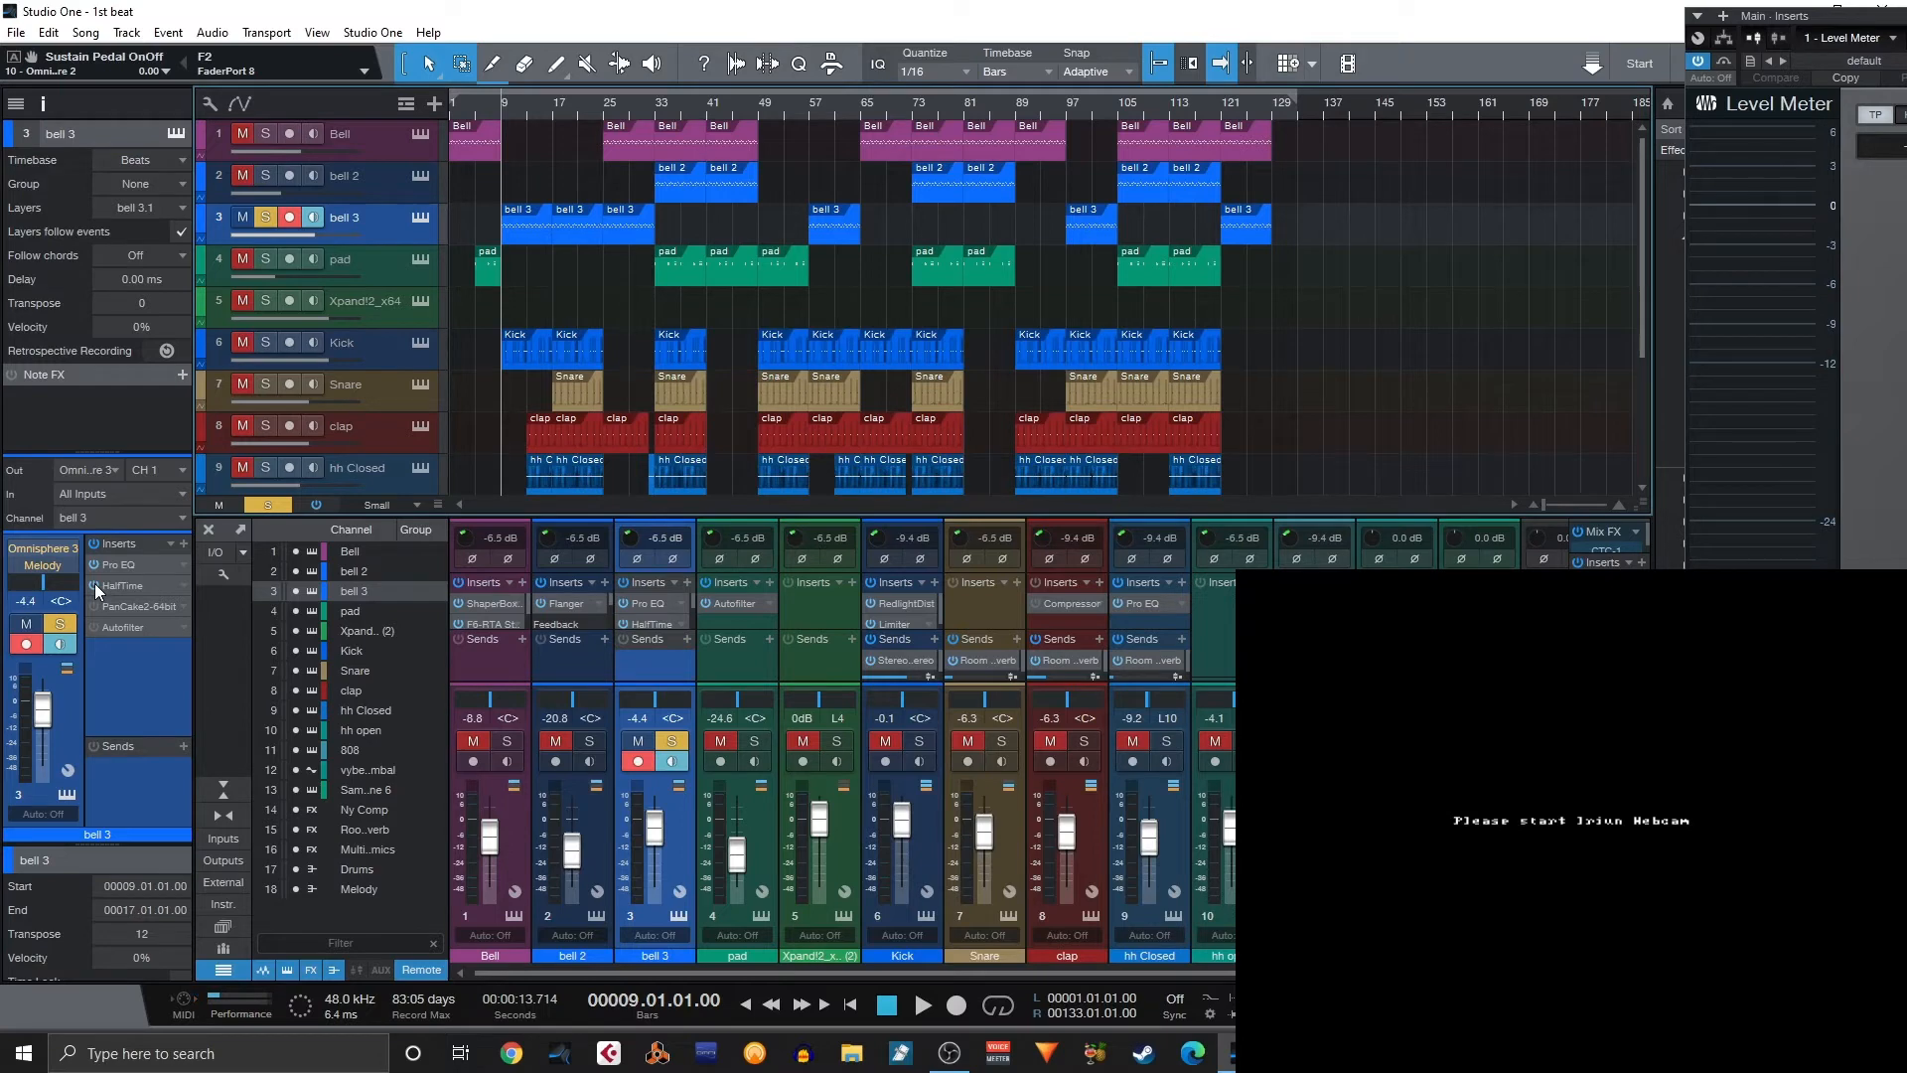
Play the soloed bell 3 from bar 9, and open its reactivated PanCake2 insert to hear the panning curve at 100% mix.
{"action": "key", "text": "space"}
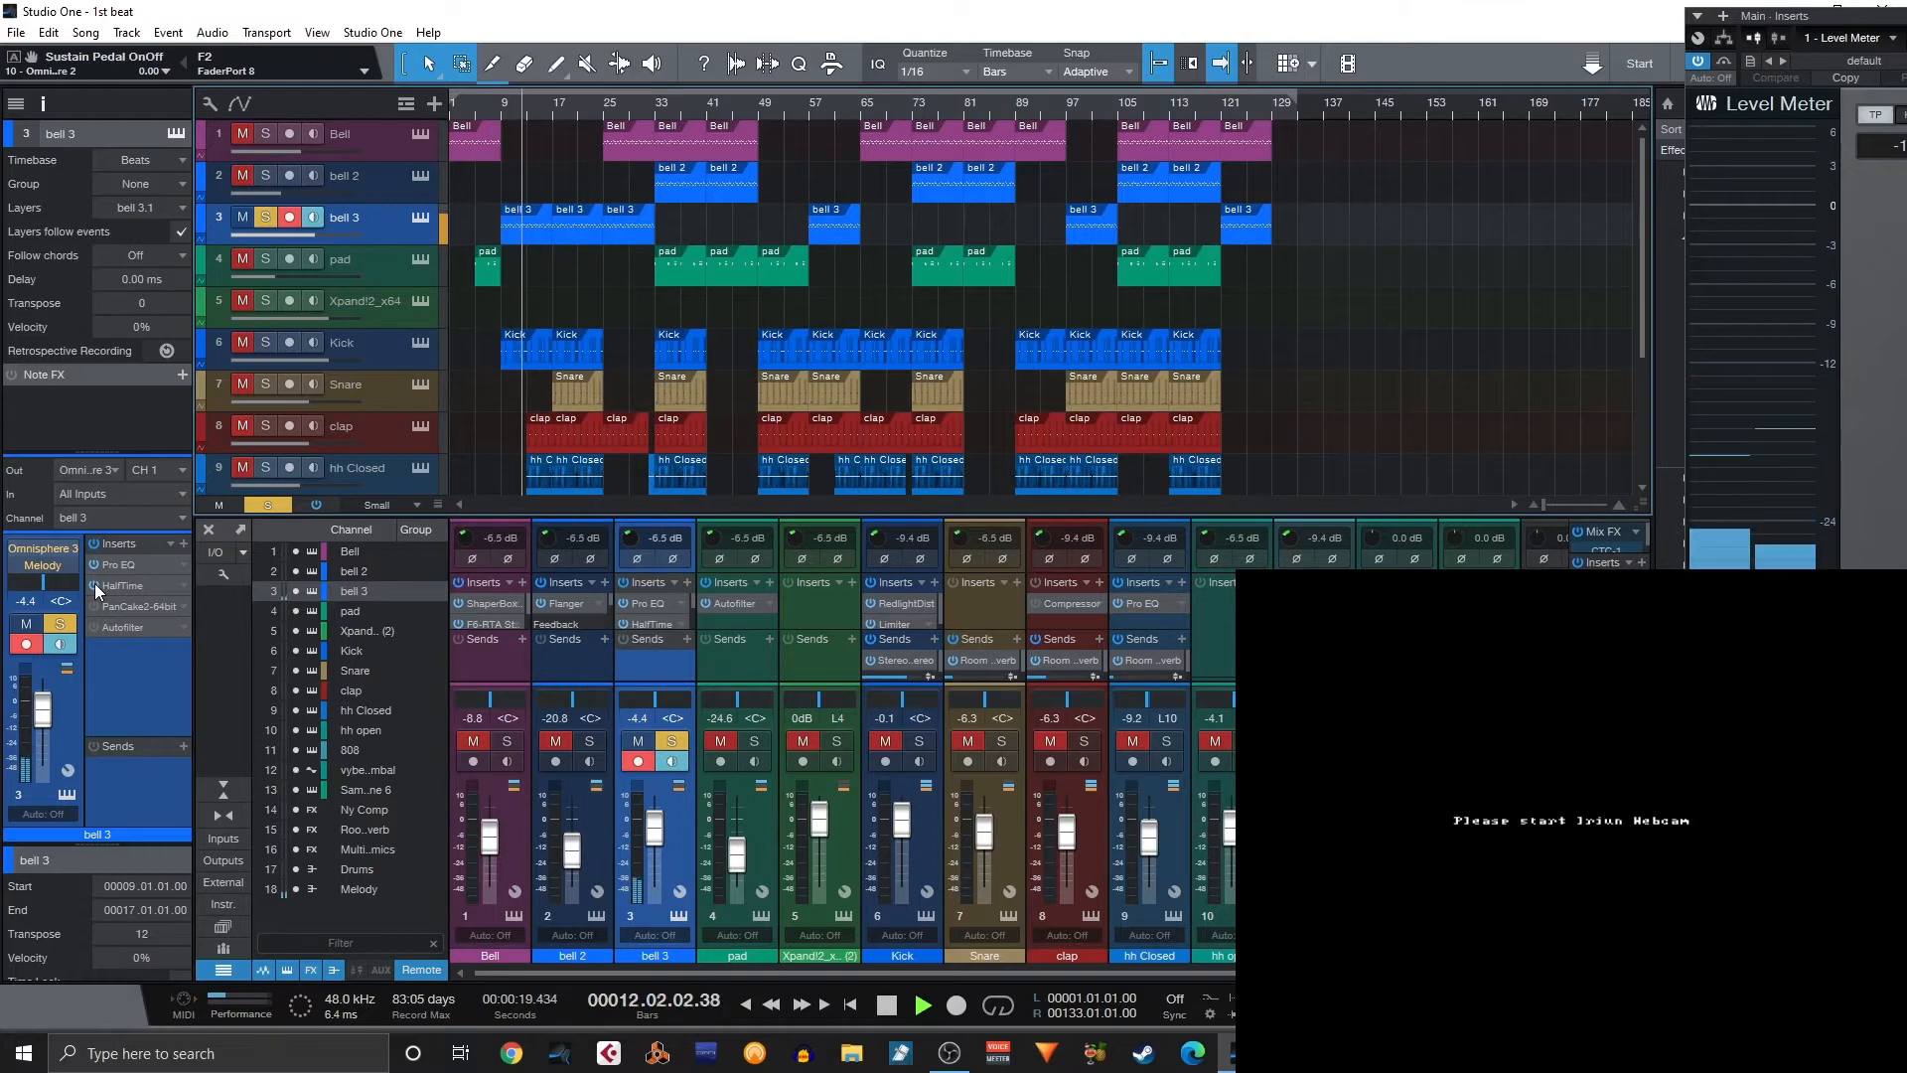
{"action": "key", "text": "space"}
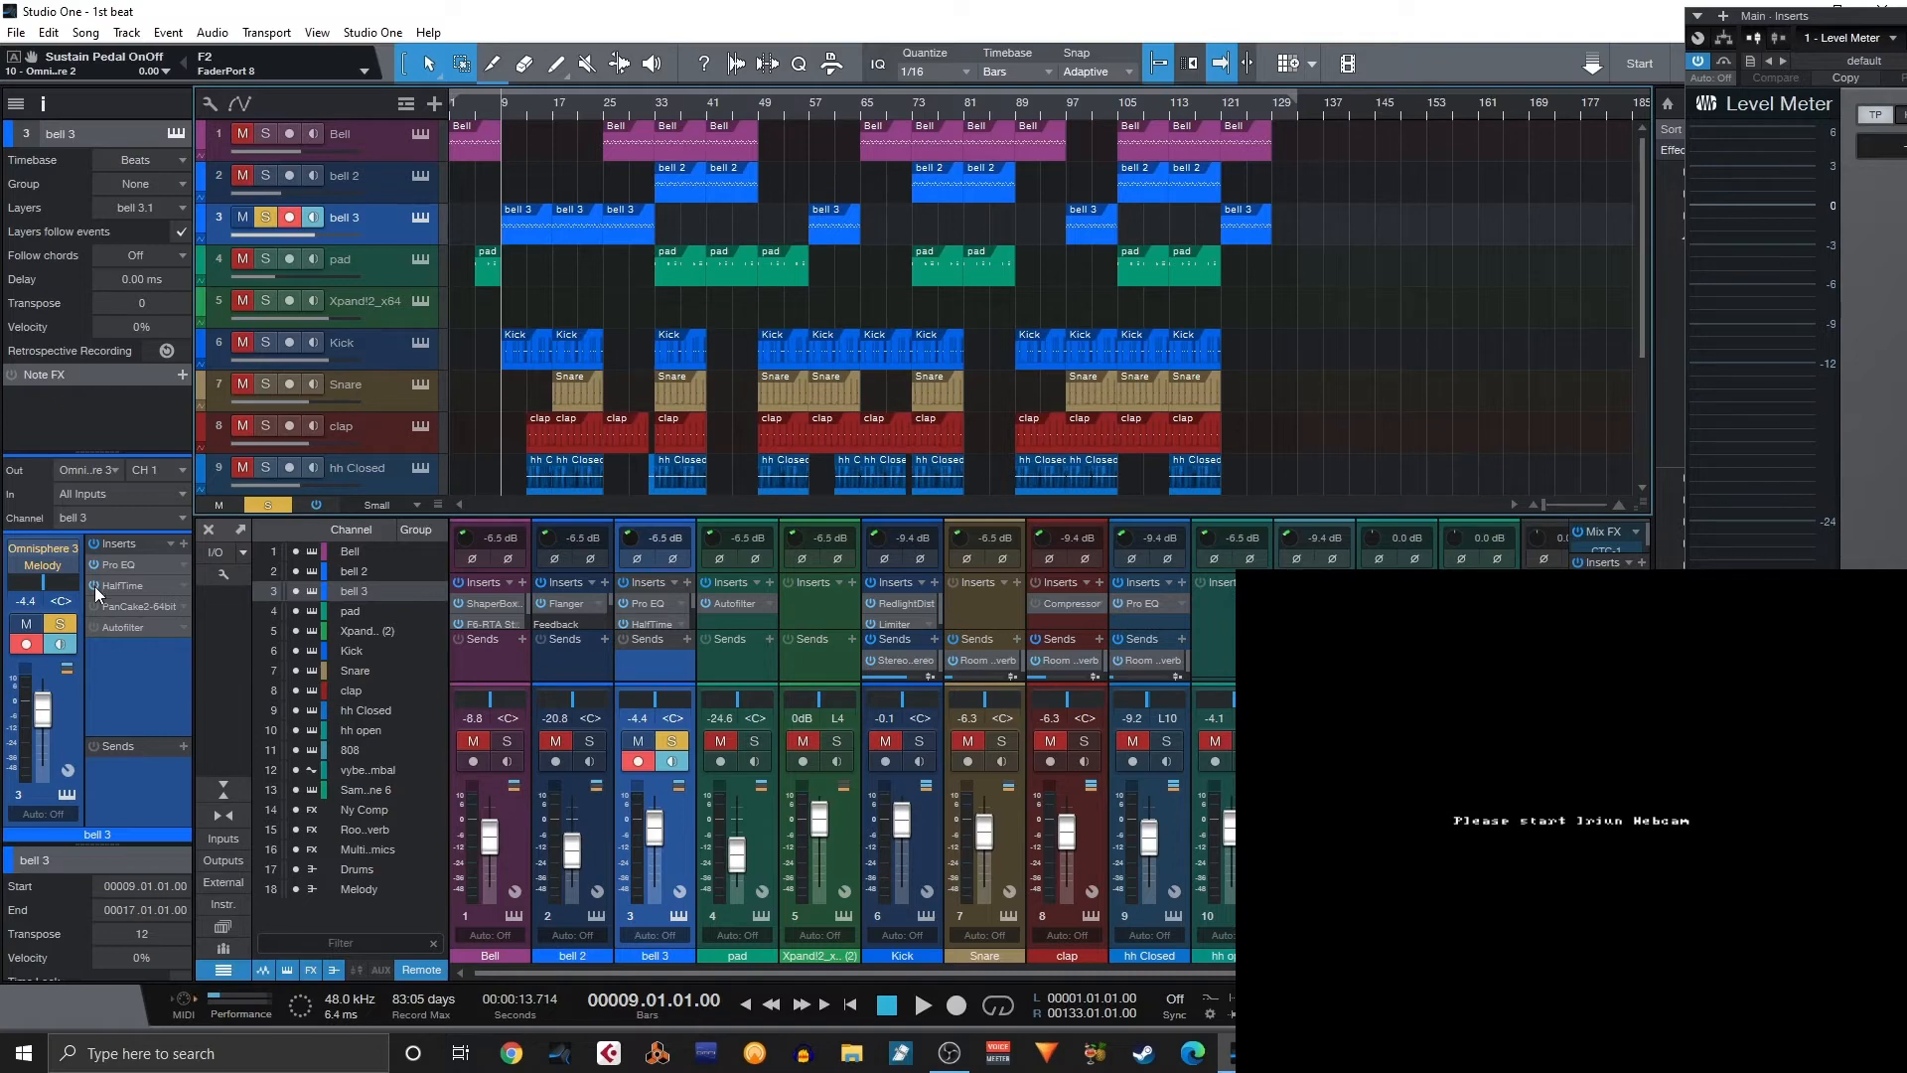
{"action": "left_click", "coordinate": [121, 604]}
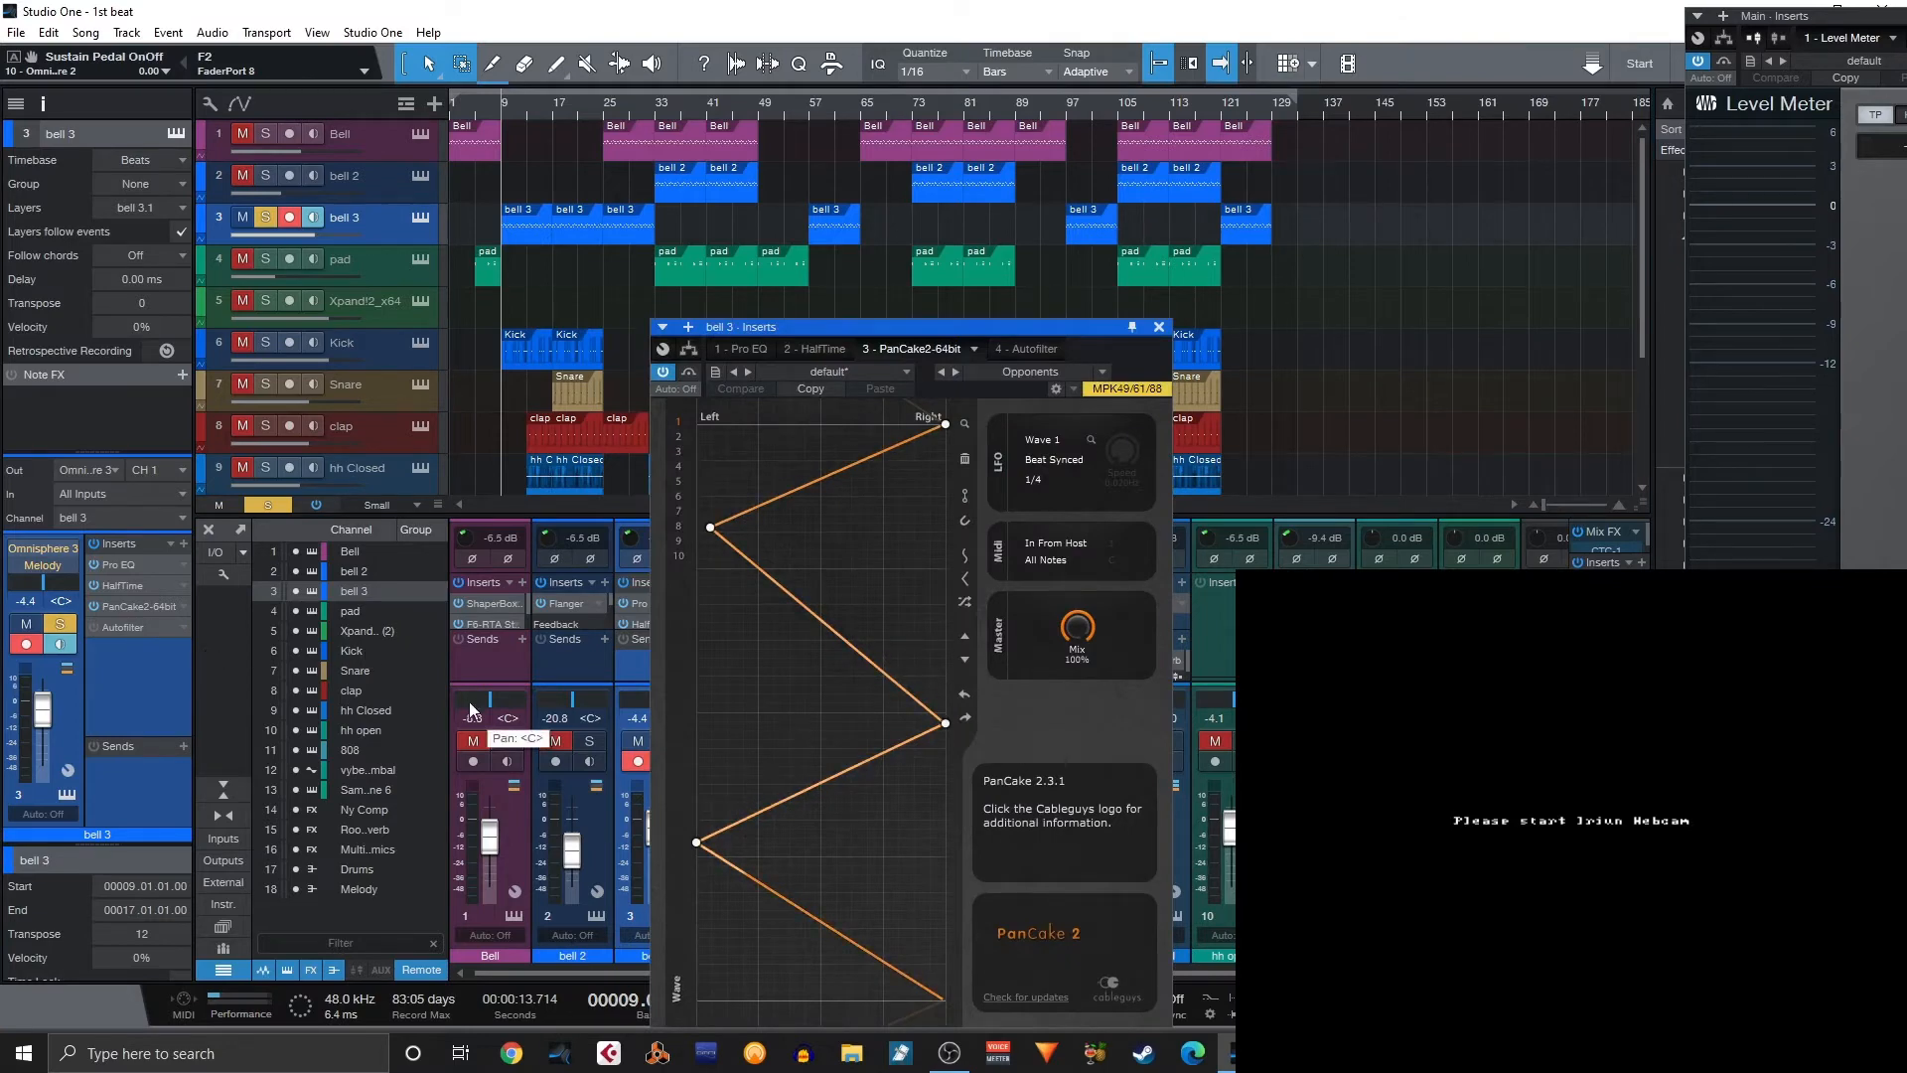
{"action": "key", "text": "space"}
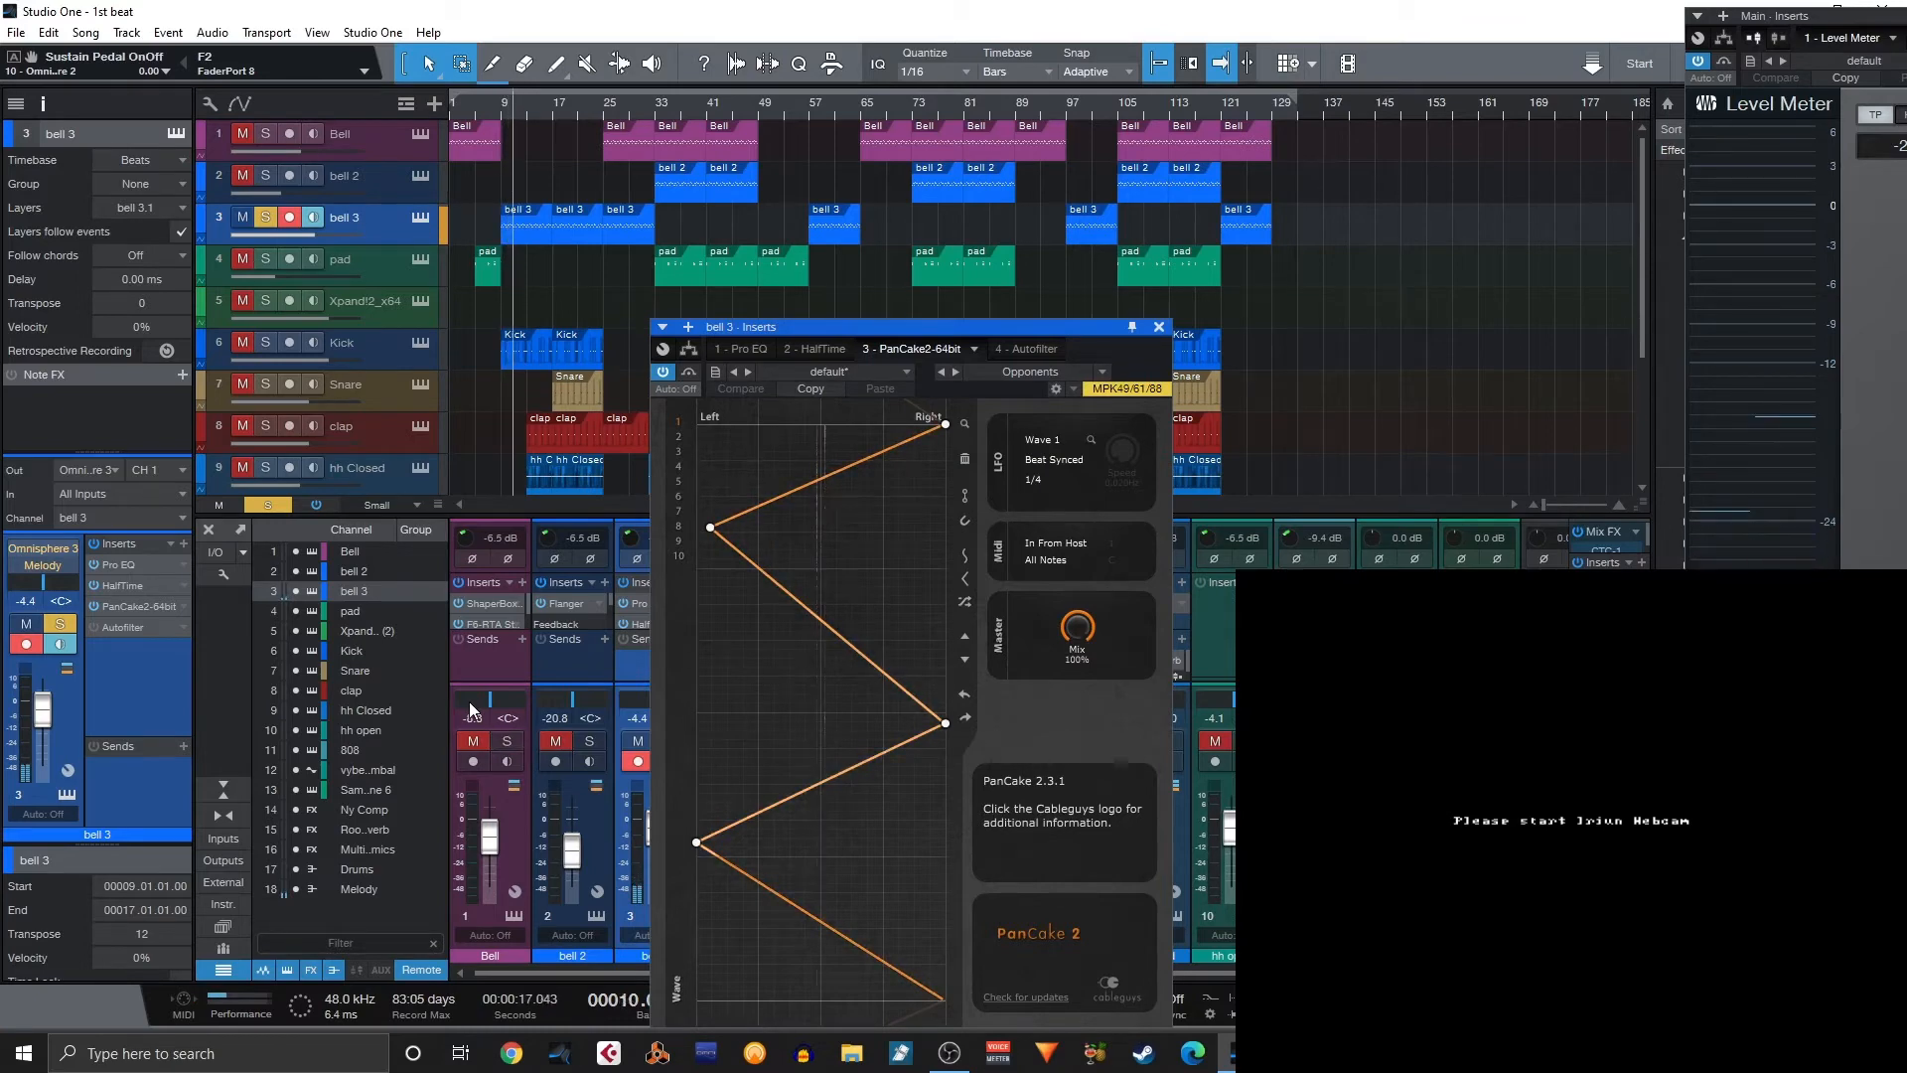
{"action": "key", "text": "space"}
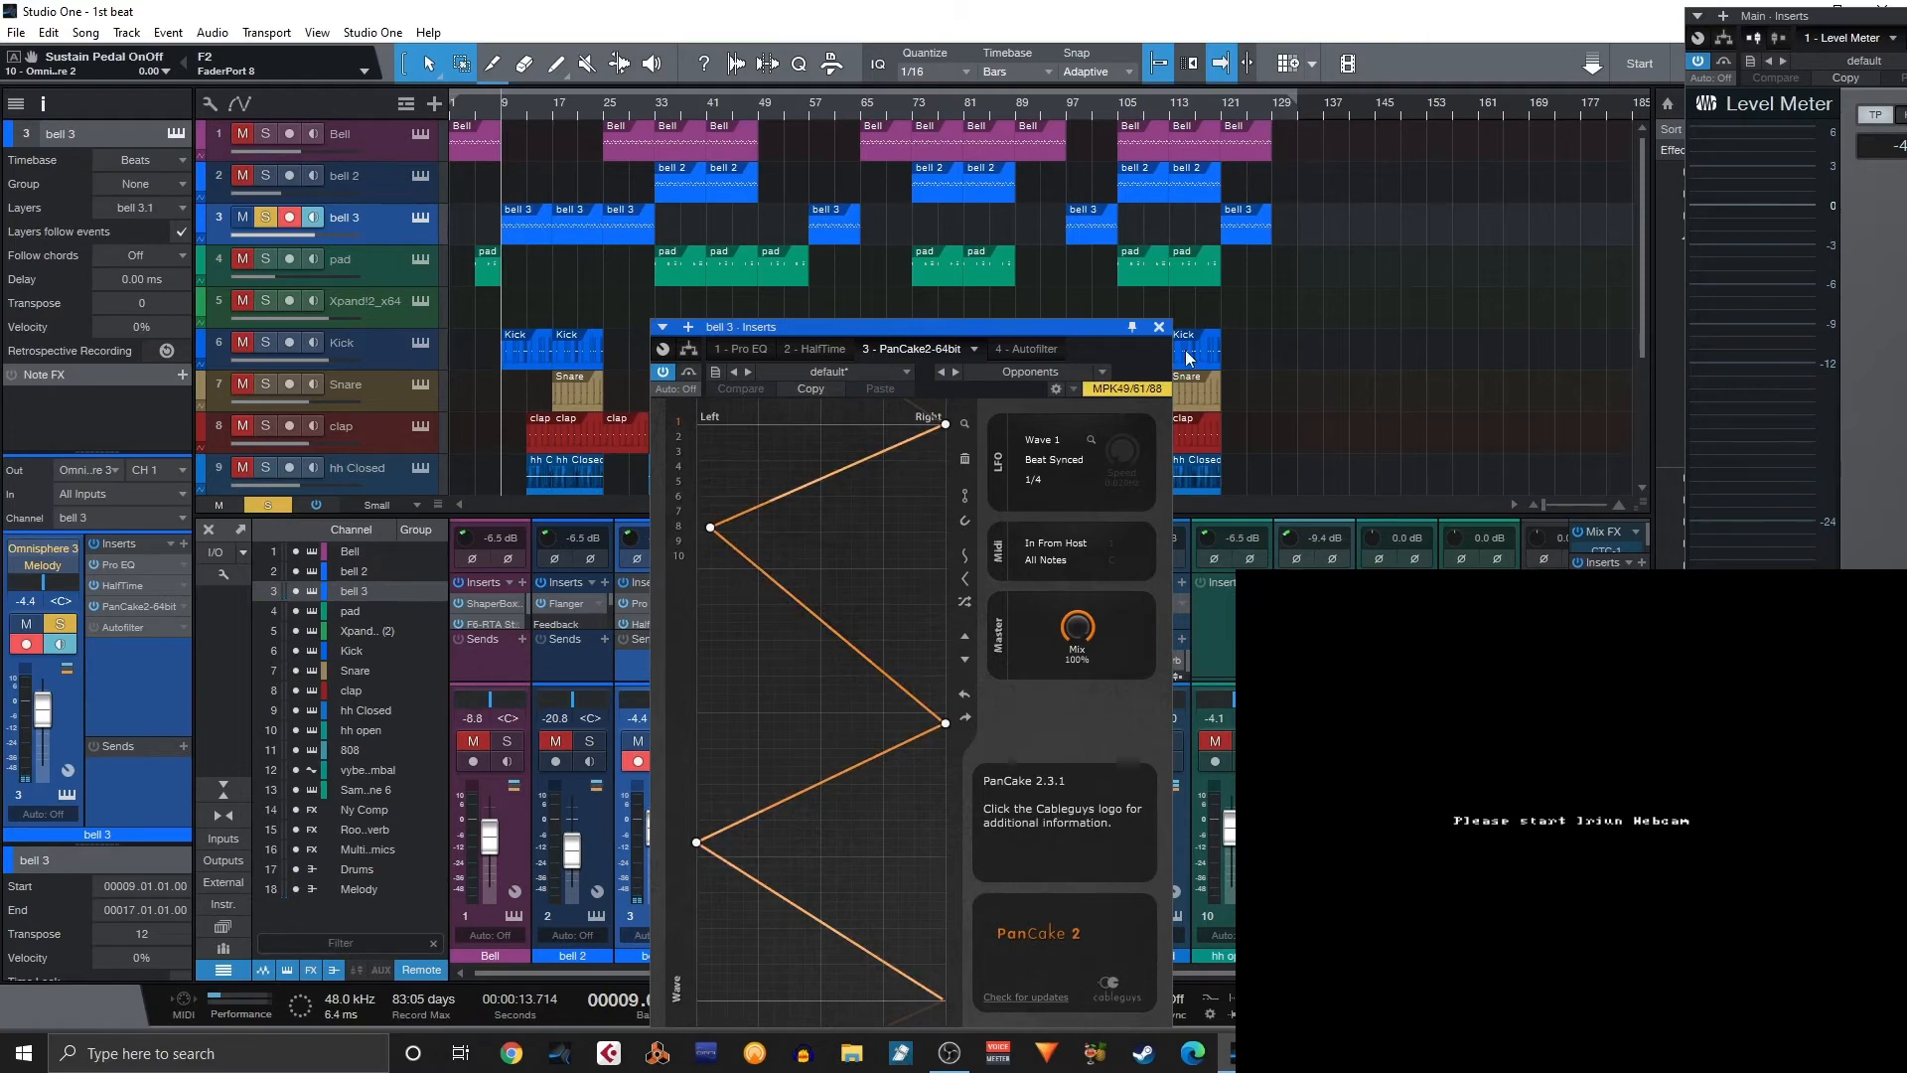
{"action": "left_click", "coordinate": [1160, 327]}
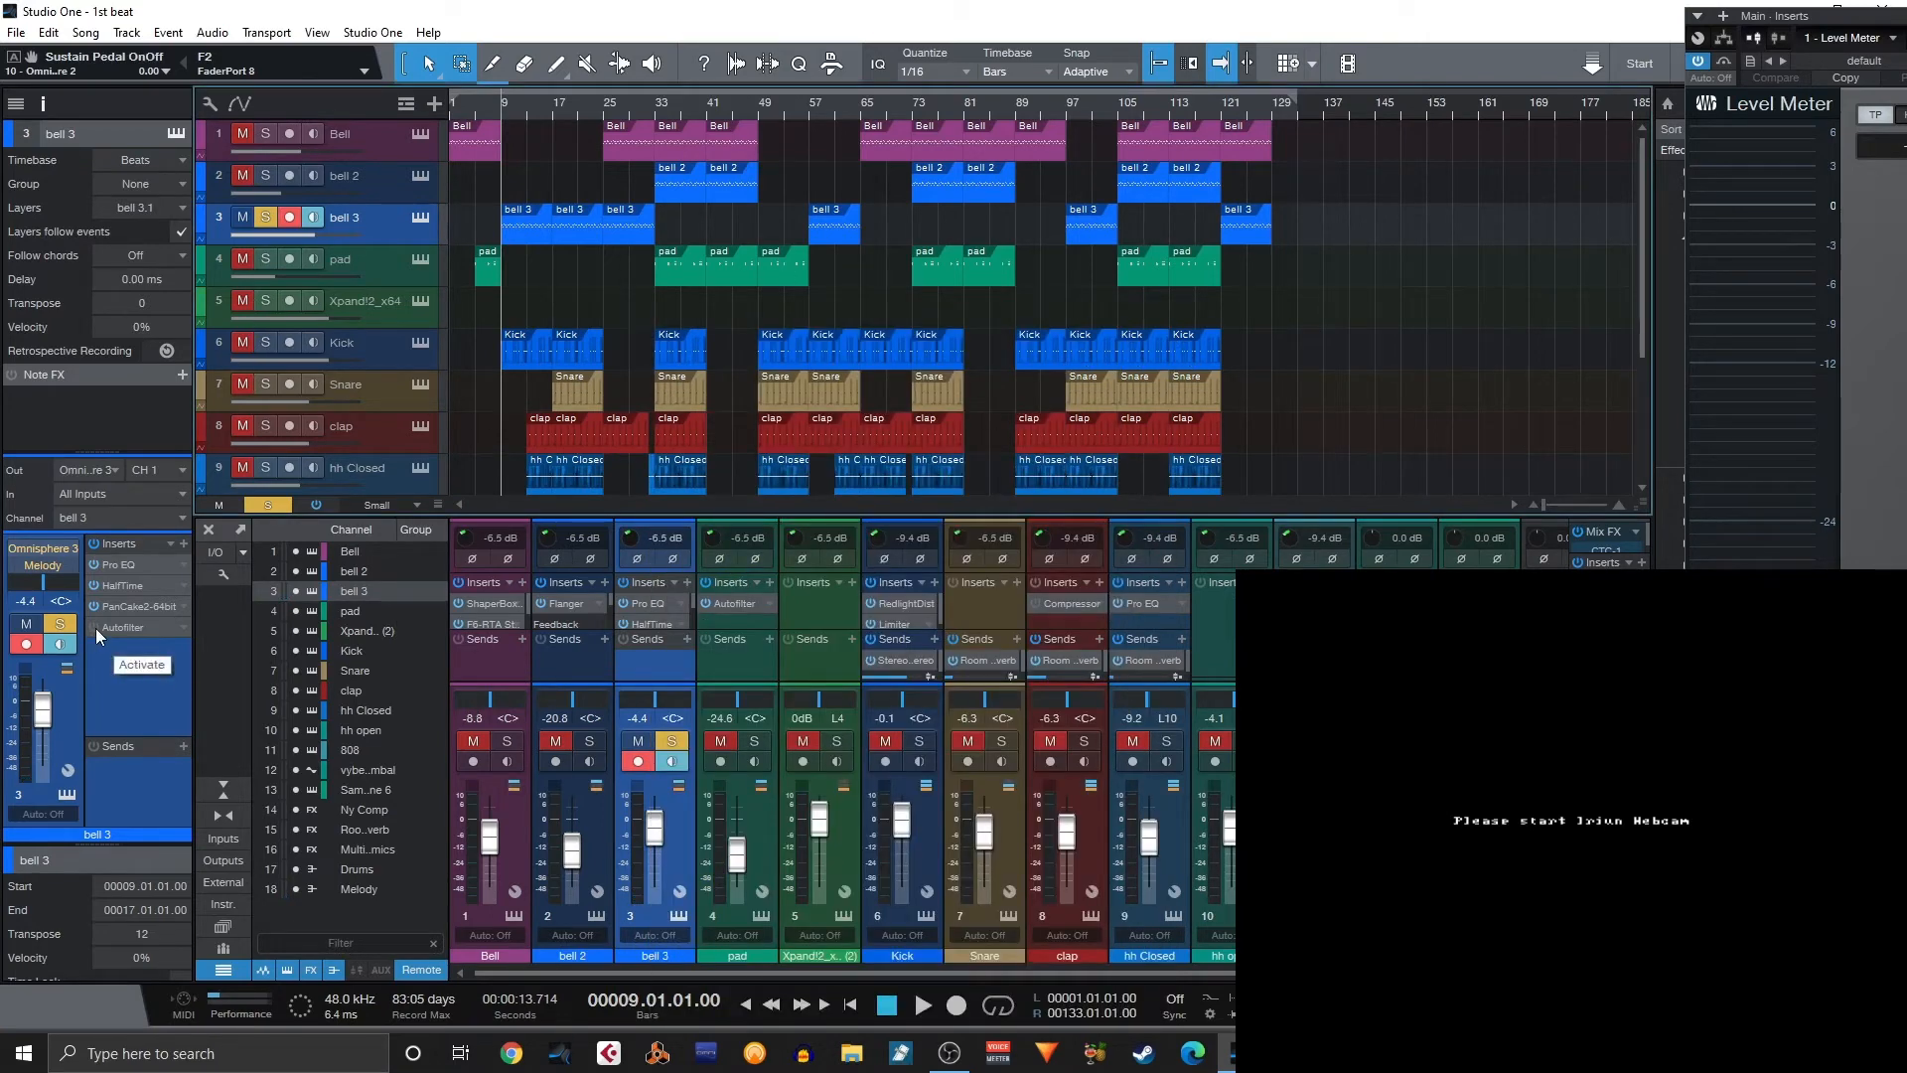
Reactivate and open bell 3's Autofilter, and play the part from bar 9 to examine the LFO pattern.
{"action": "left_click", "coordinate": [139, 630]}
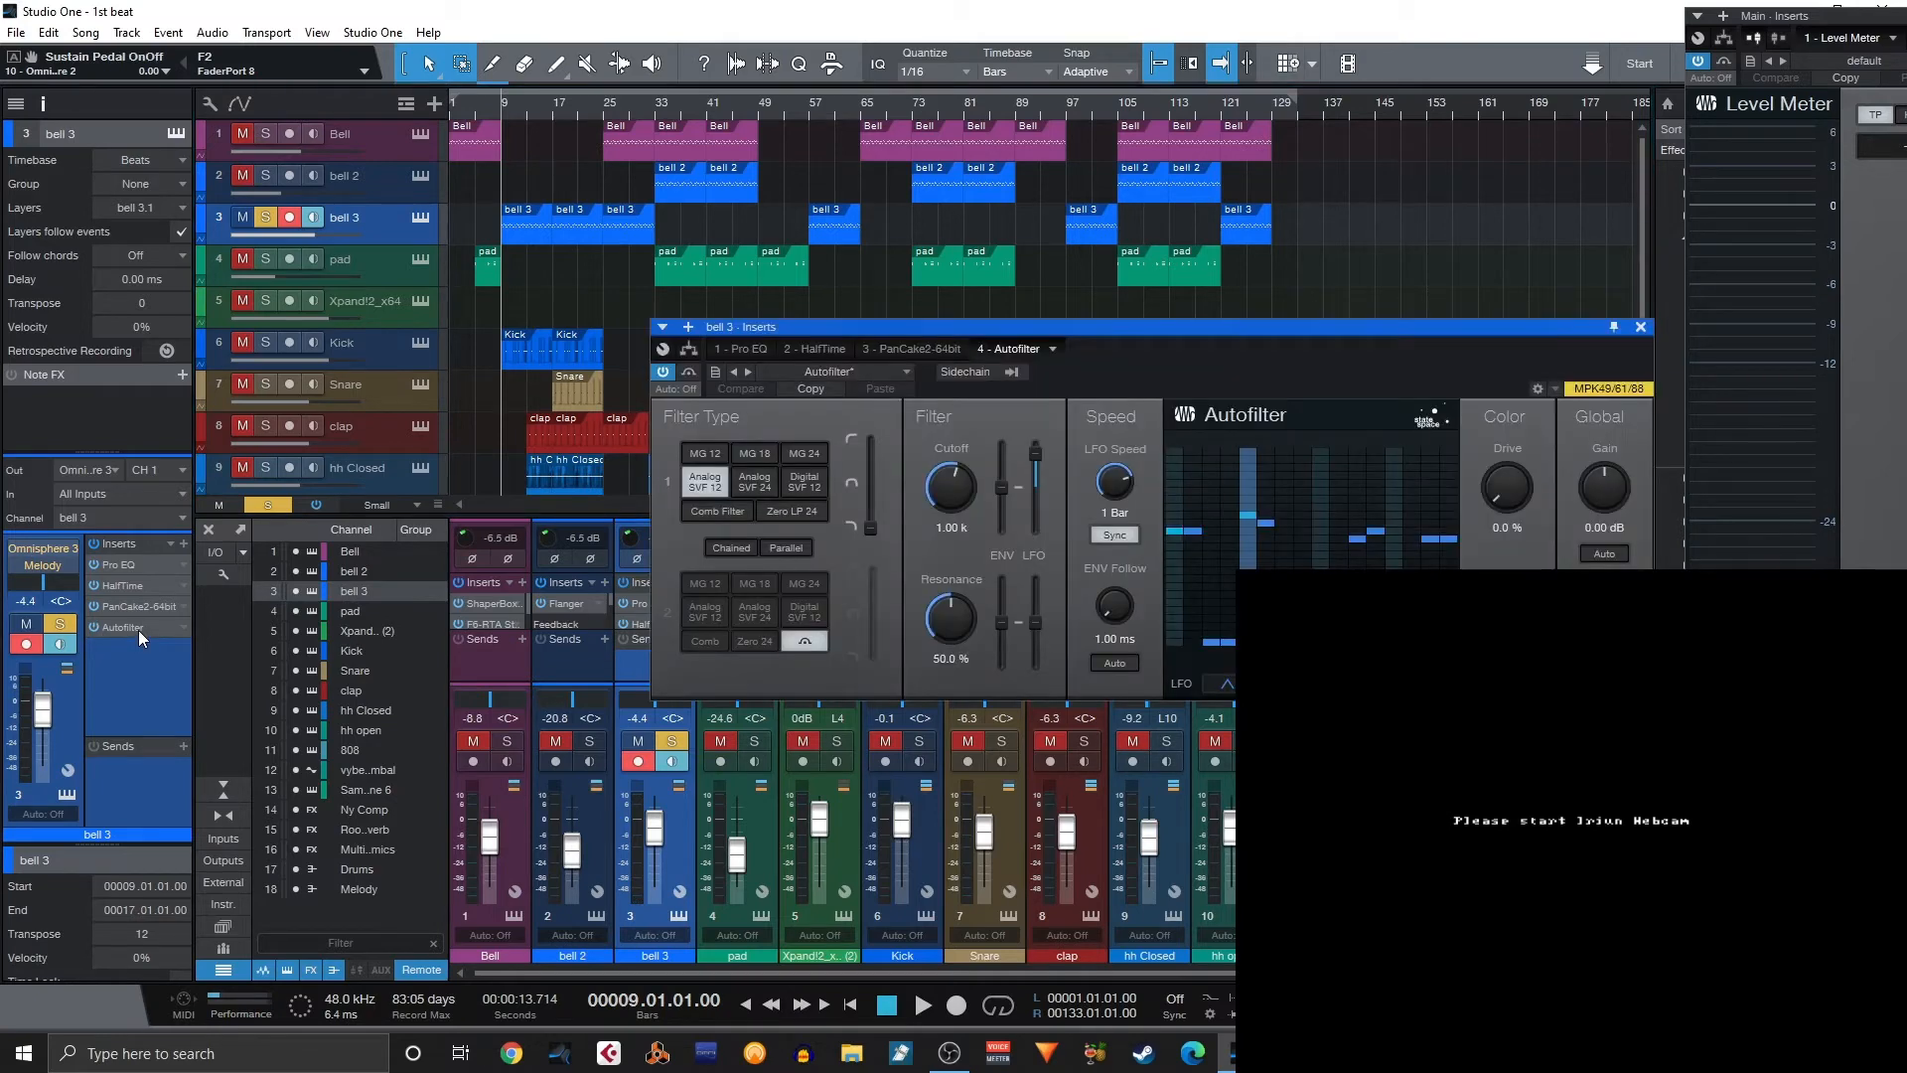
{"action": "key", "text": "space"}
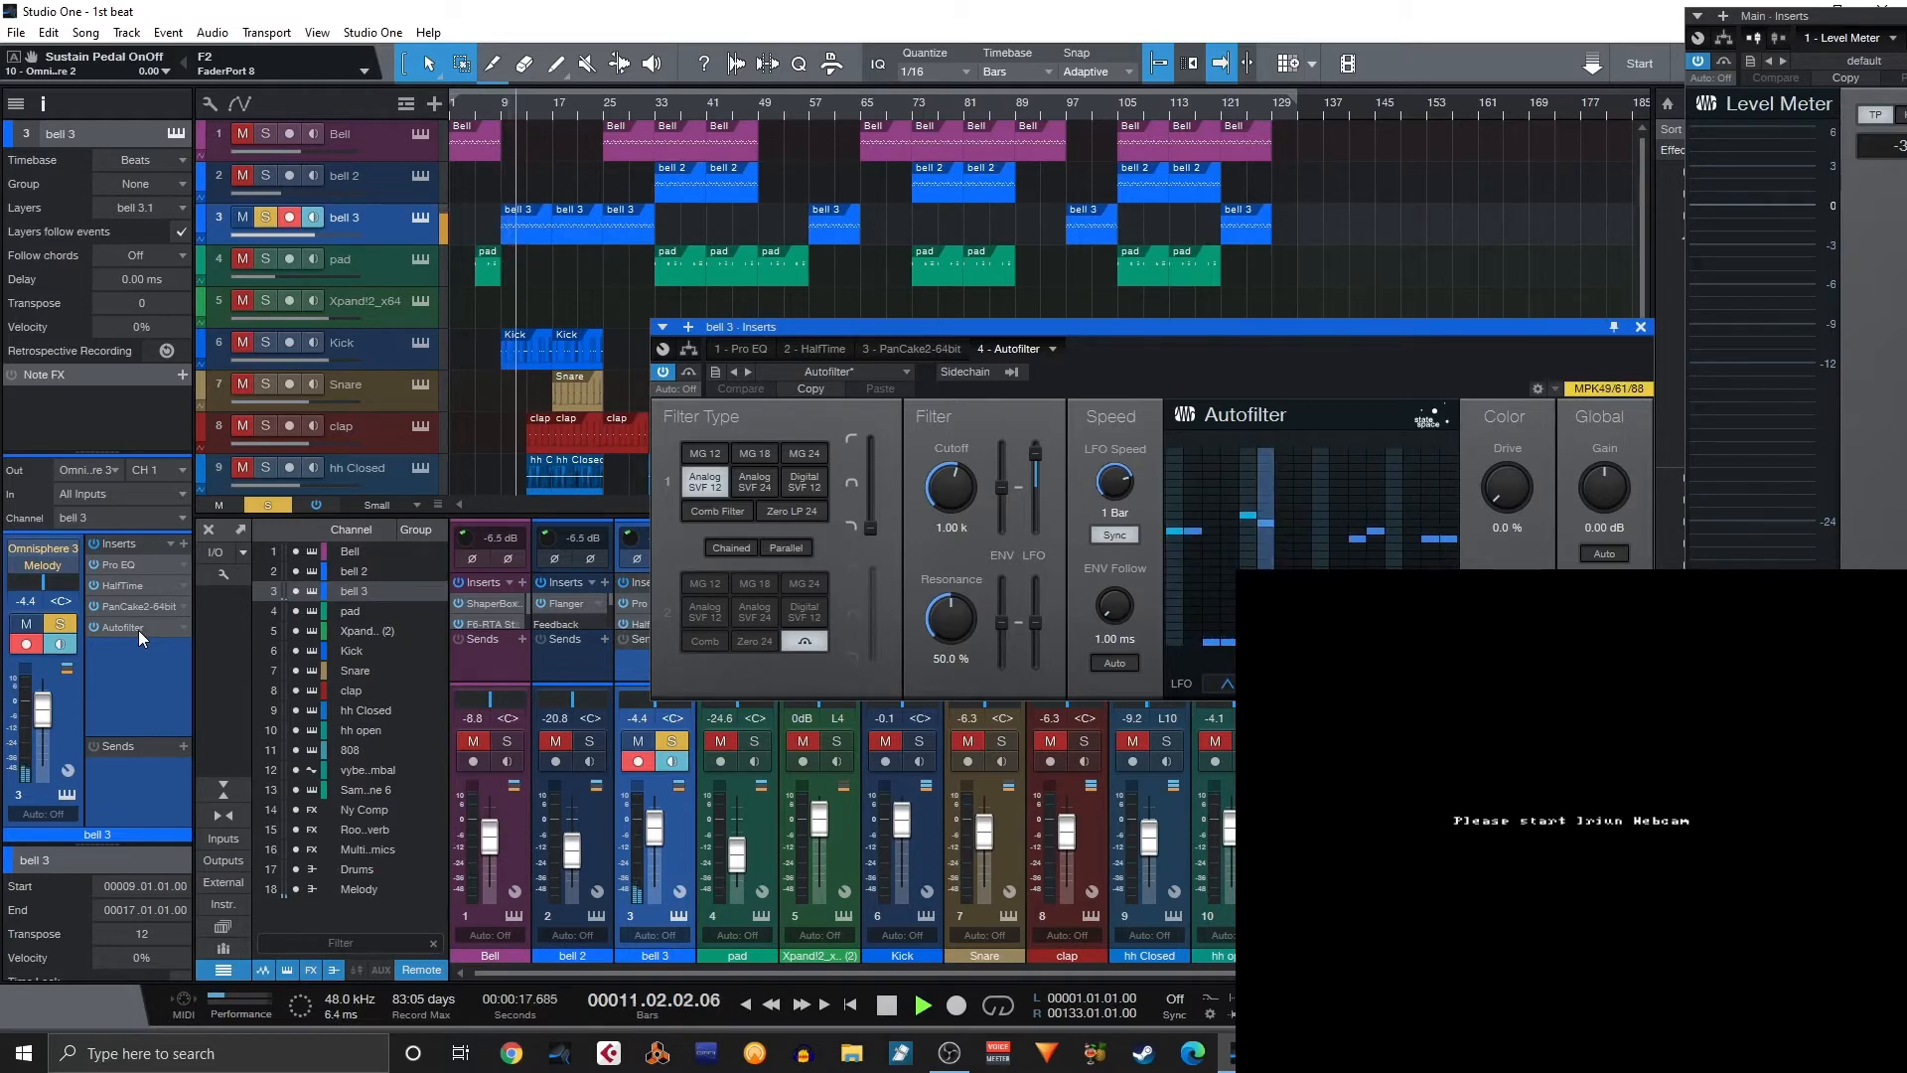
{"action": "key", "text": "space"}
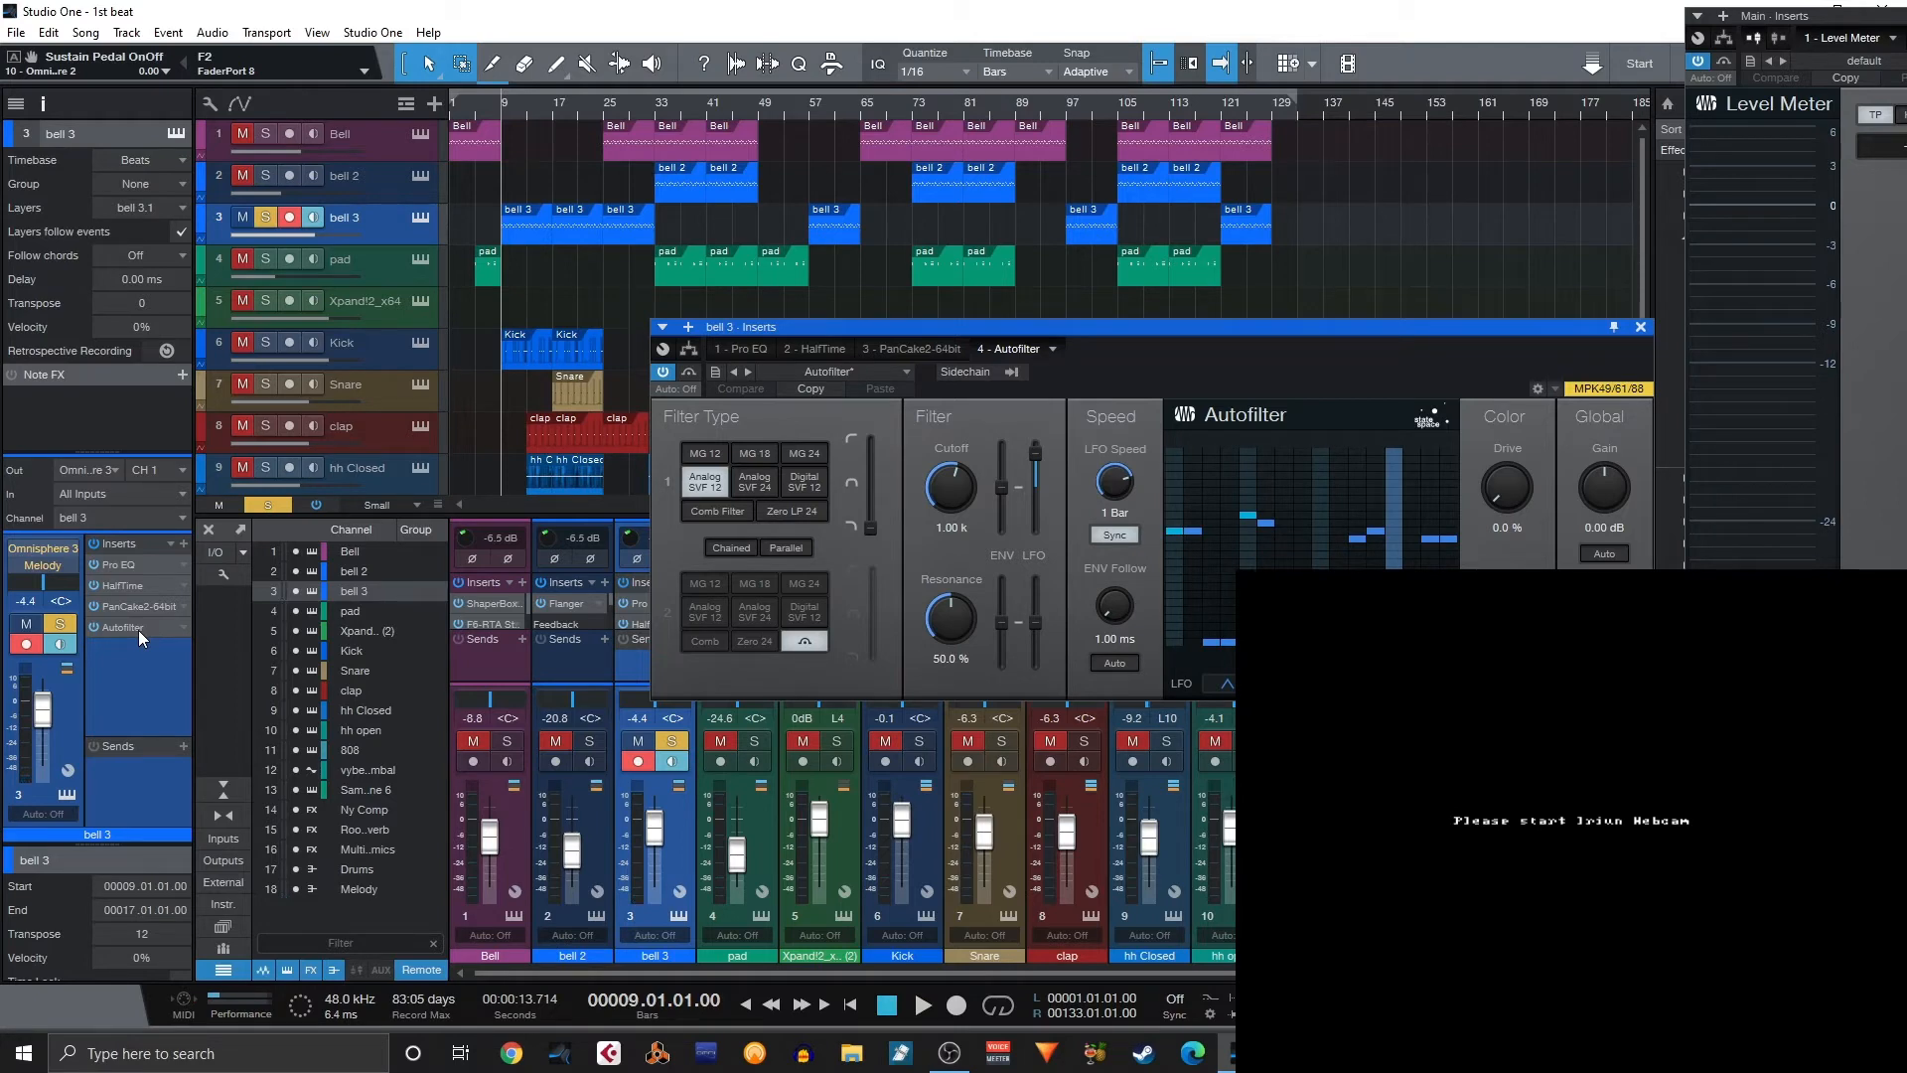
{"action": "left_click", "coordinate": [1640, 327]}
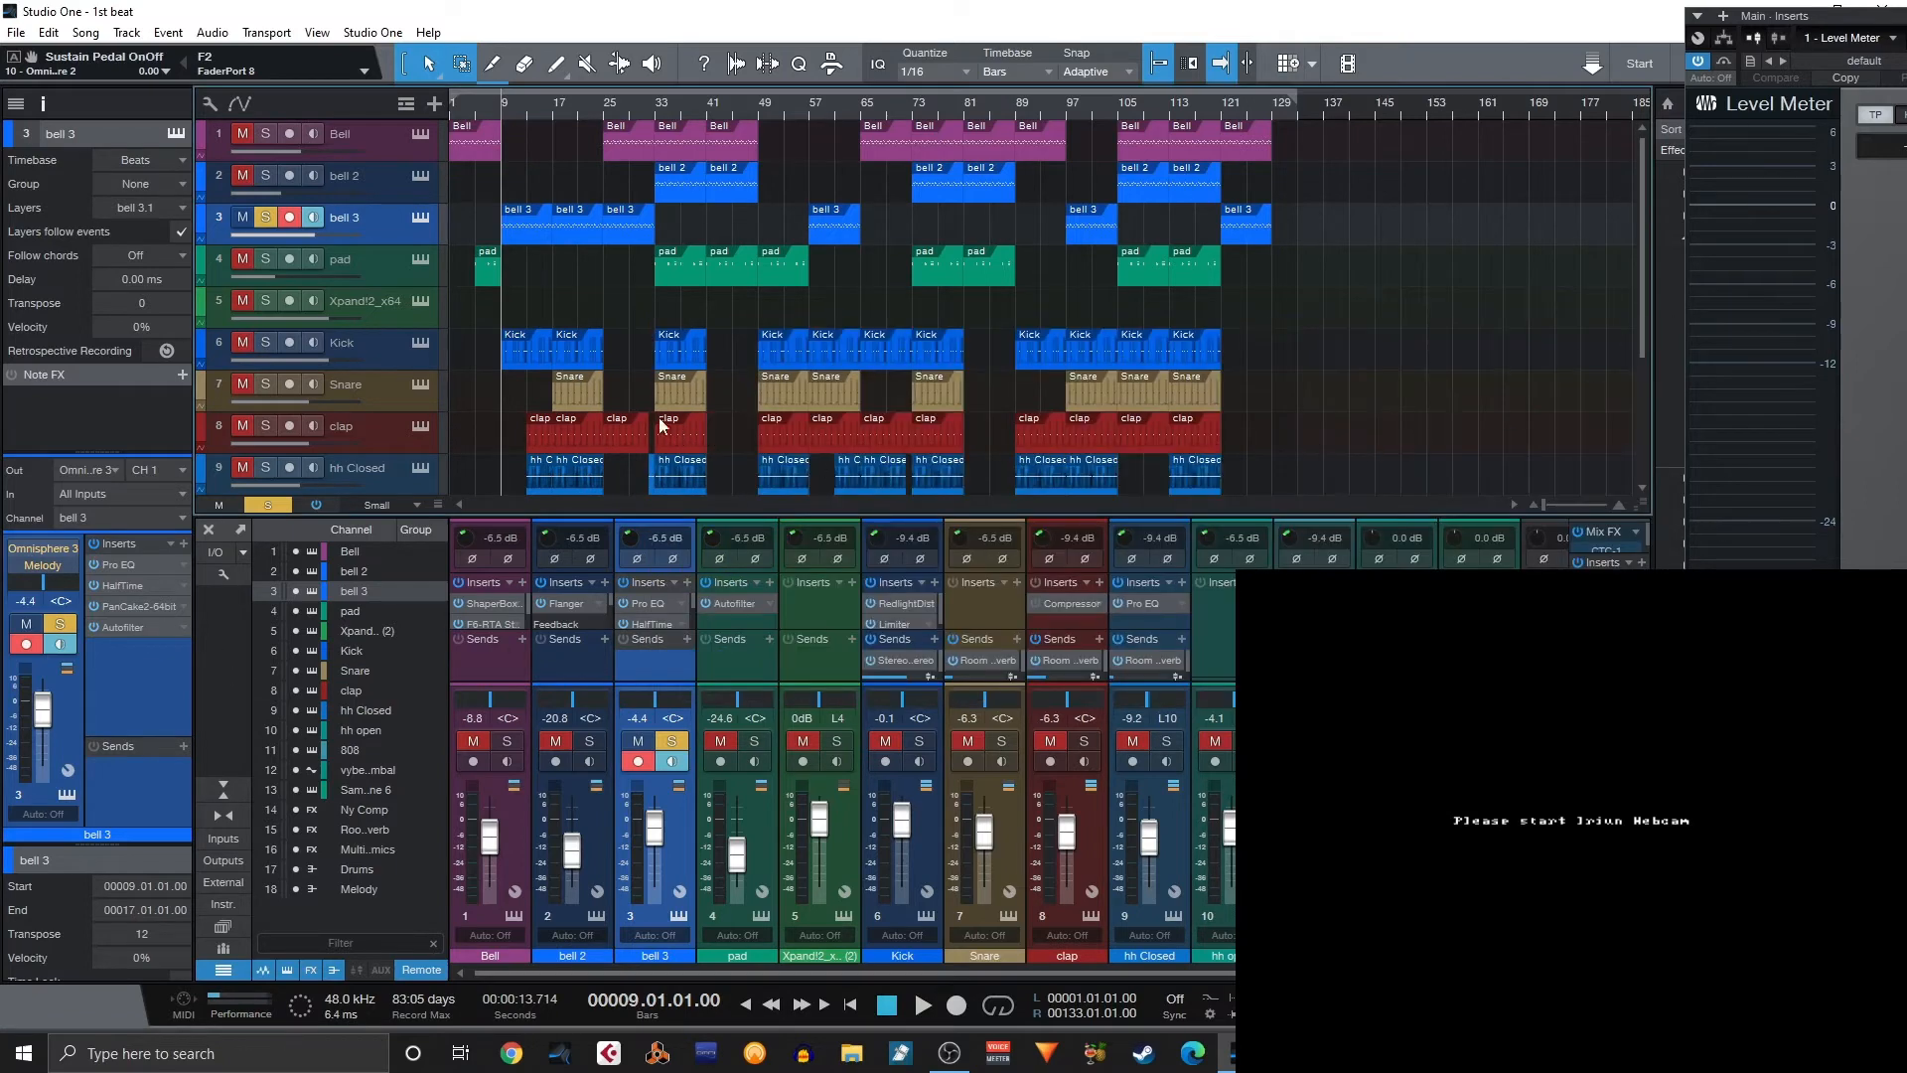
Switch the solo from bell 3 to pad, set the playback position to bar 33, and open the pad's Xpand!2 instrument.
{"action": "left_click", "coordinate": [265, 218]}
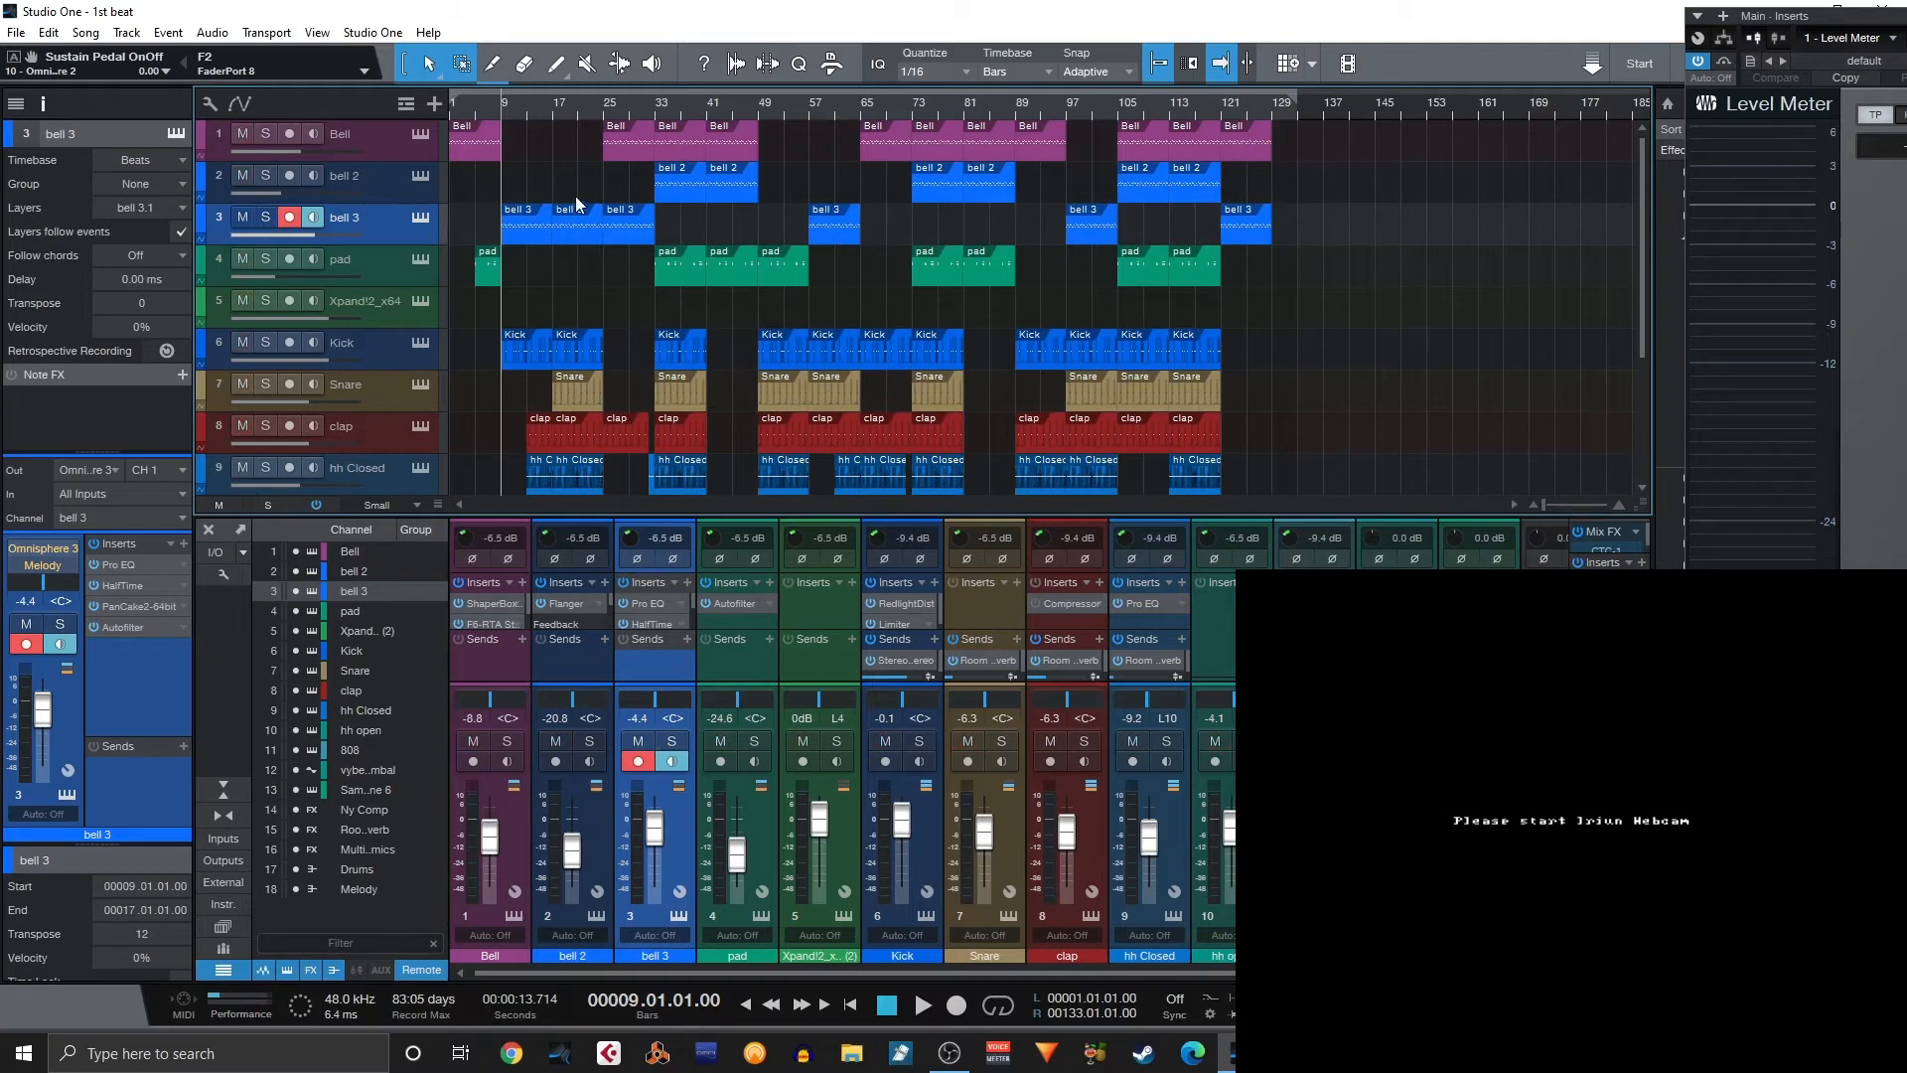
{"action": "left_click", "coordinate": [656, 107]}
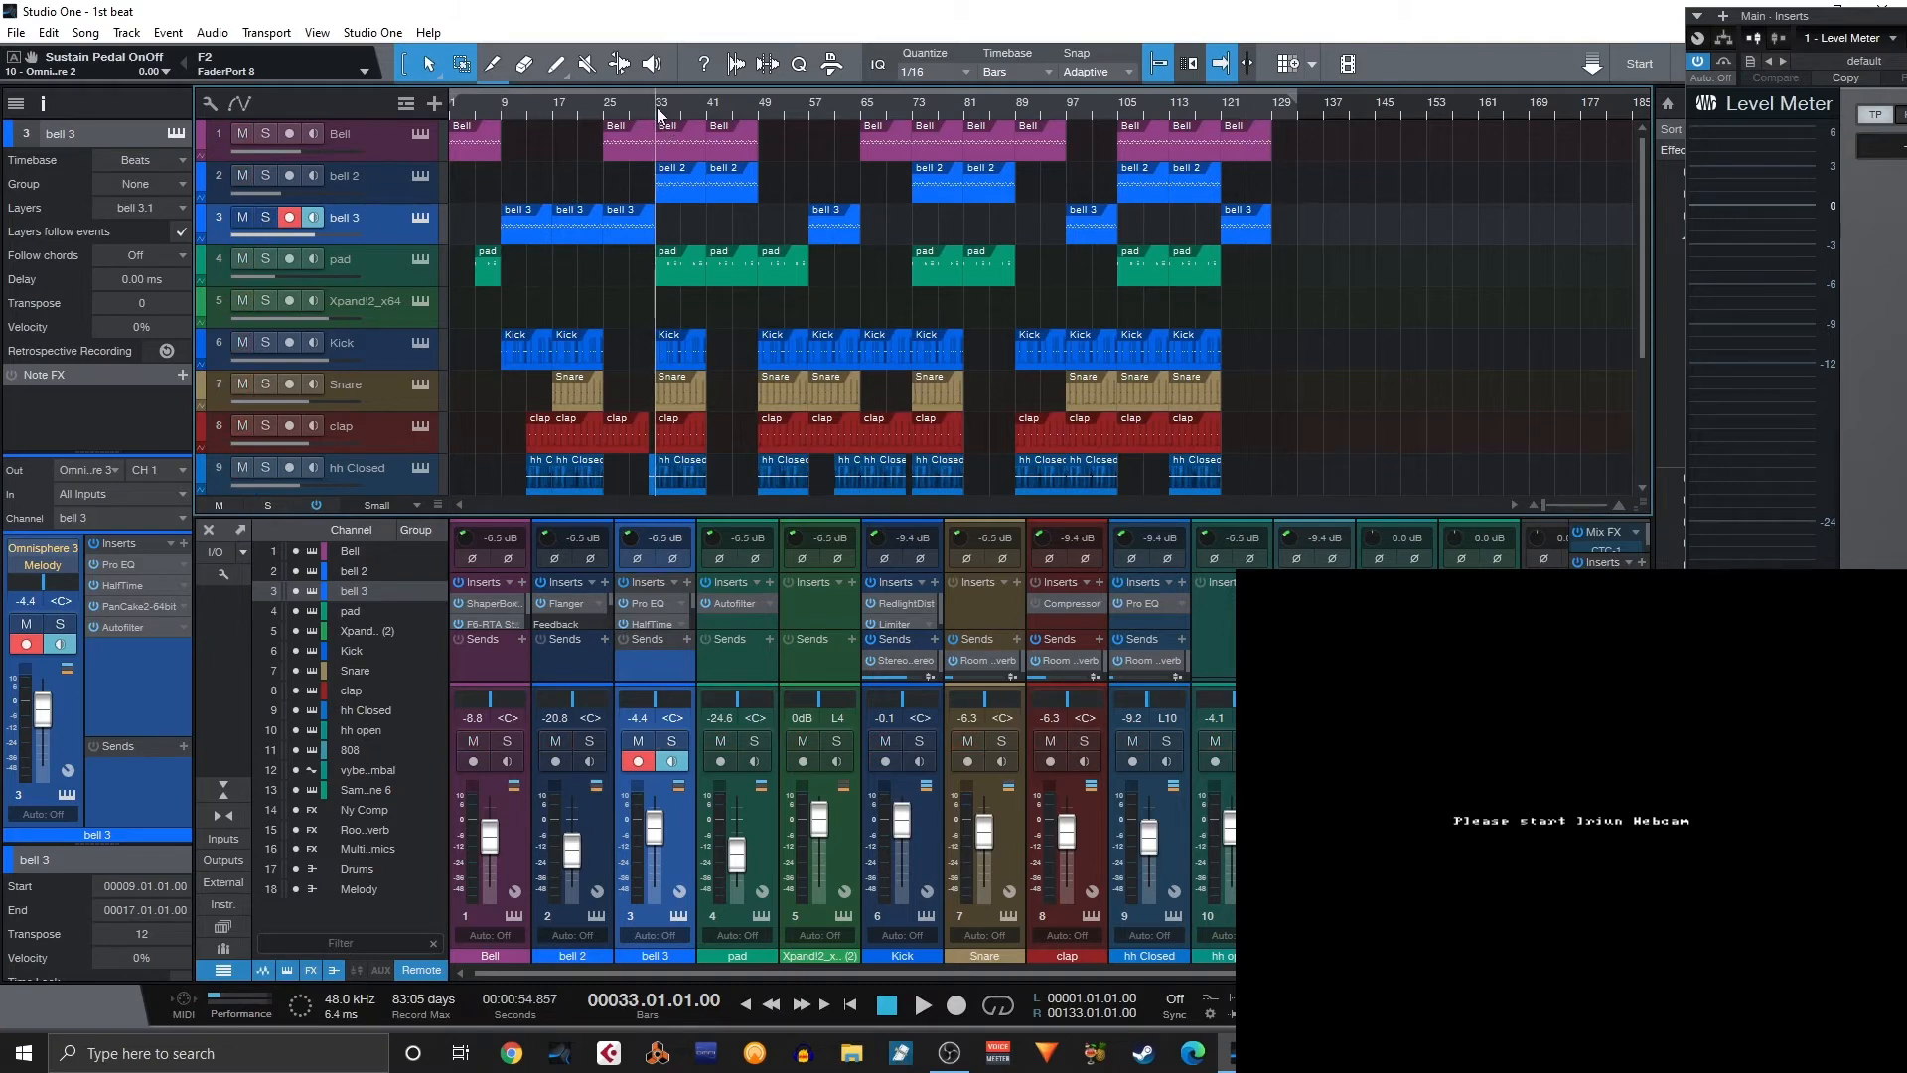
{"action": "left_click", "coordinate": [266, 259]}
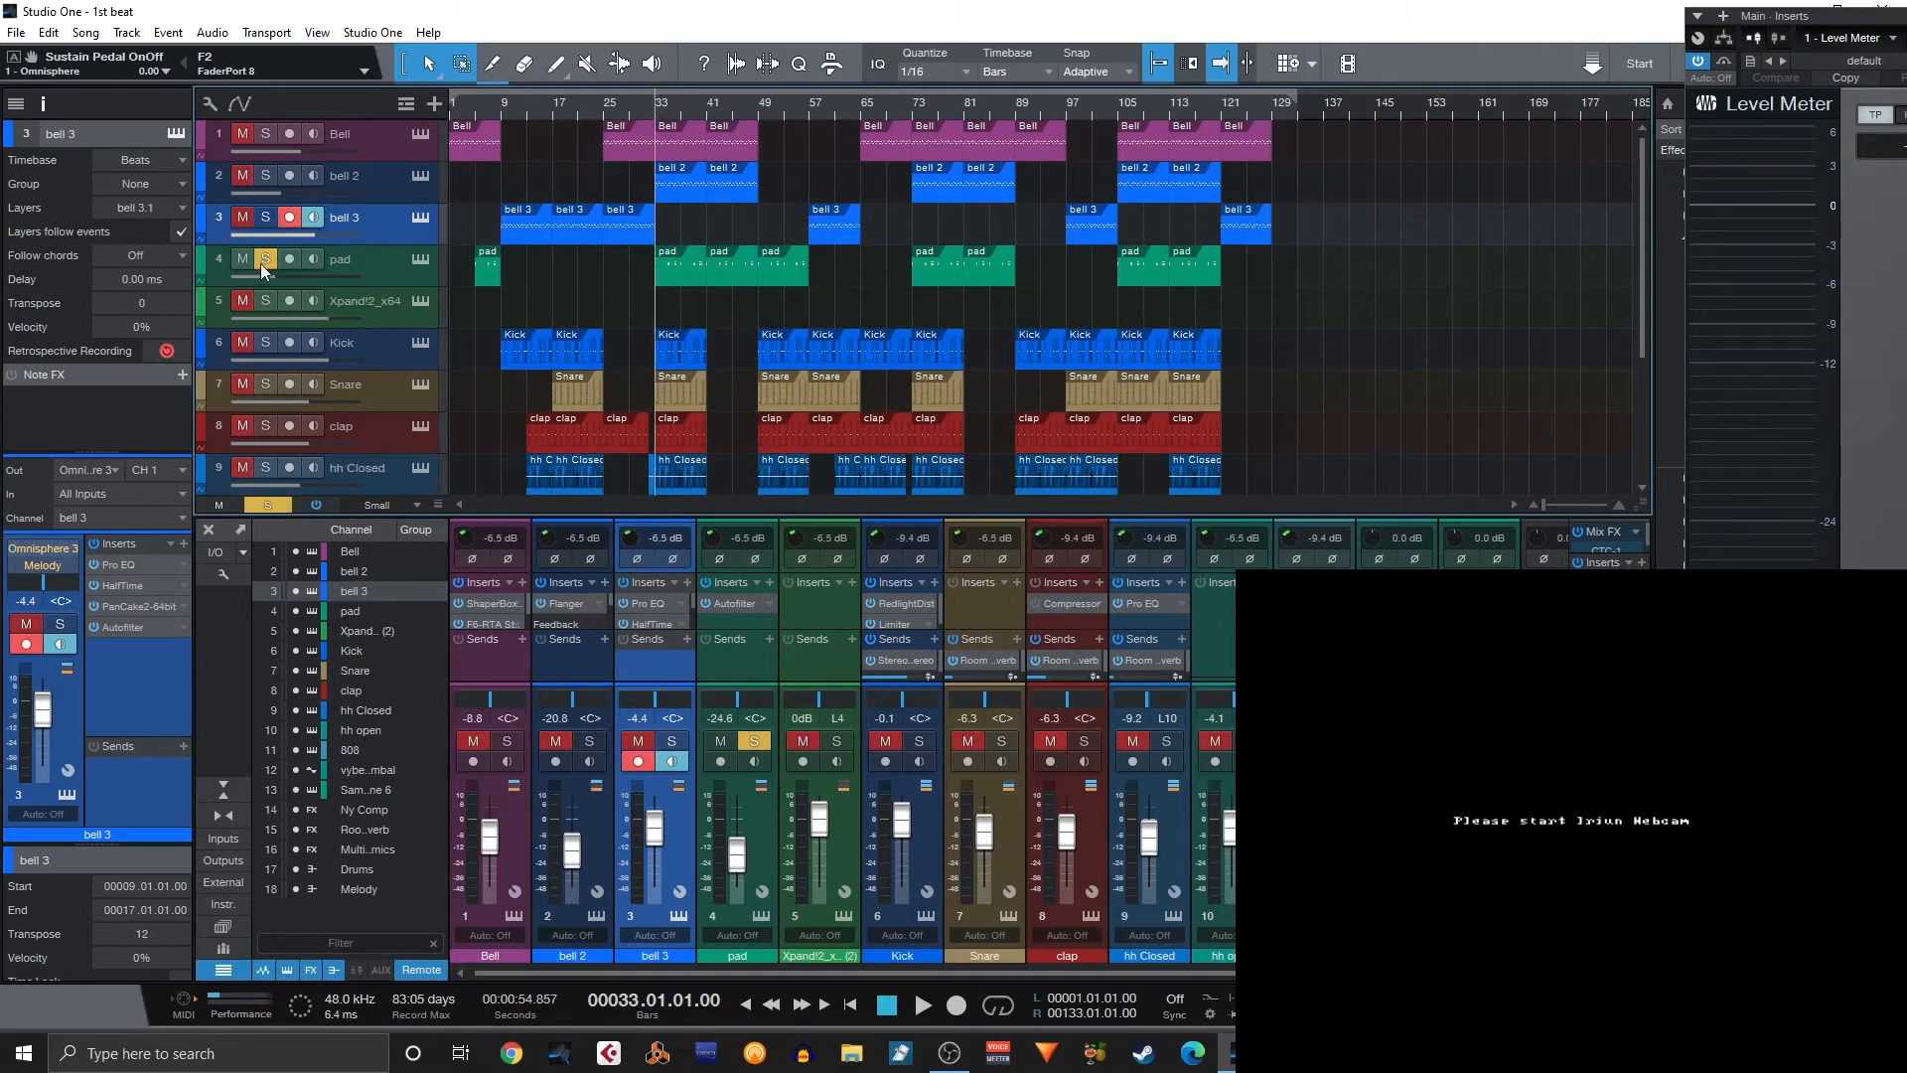
{"action": "left_click", "coordinate": [419, 260]}
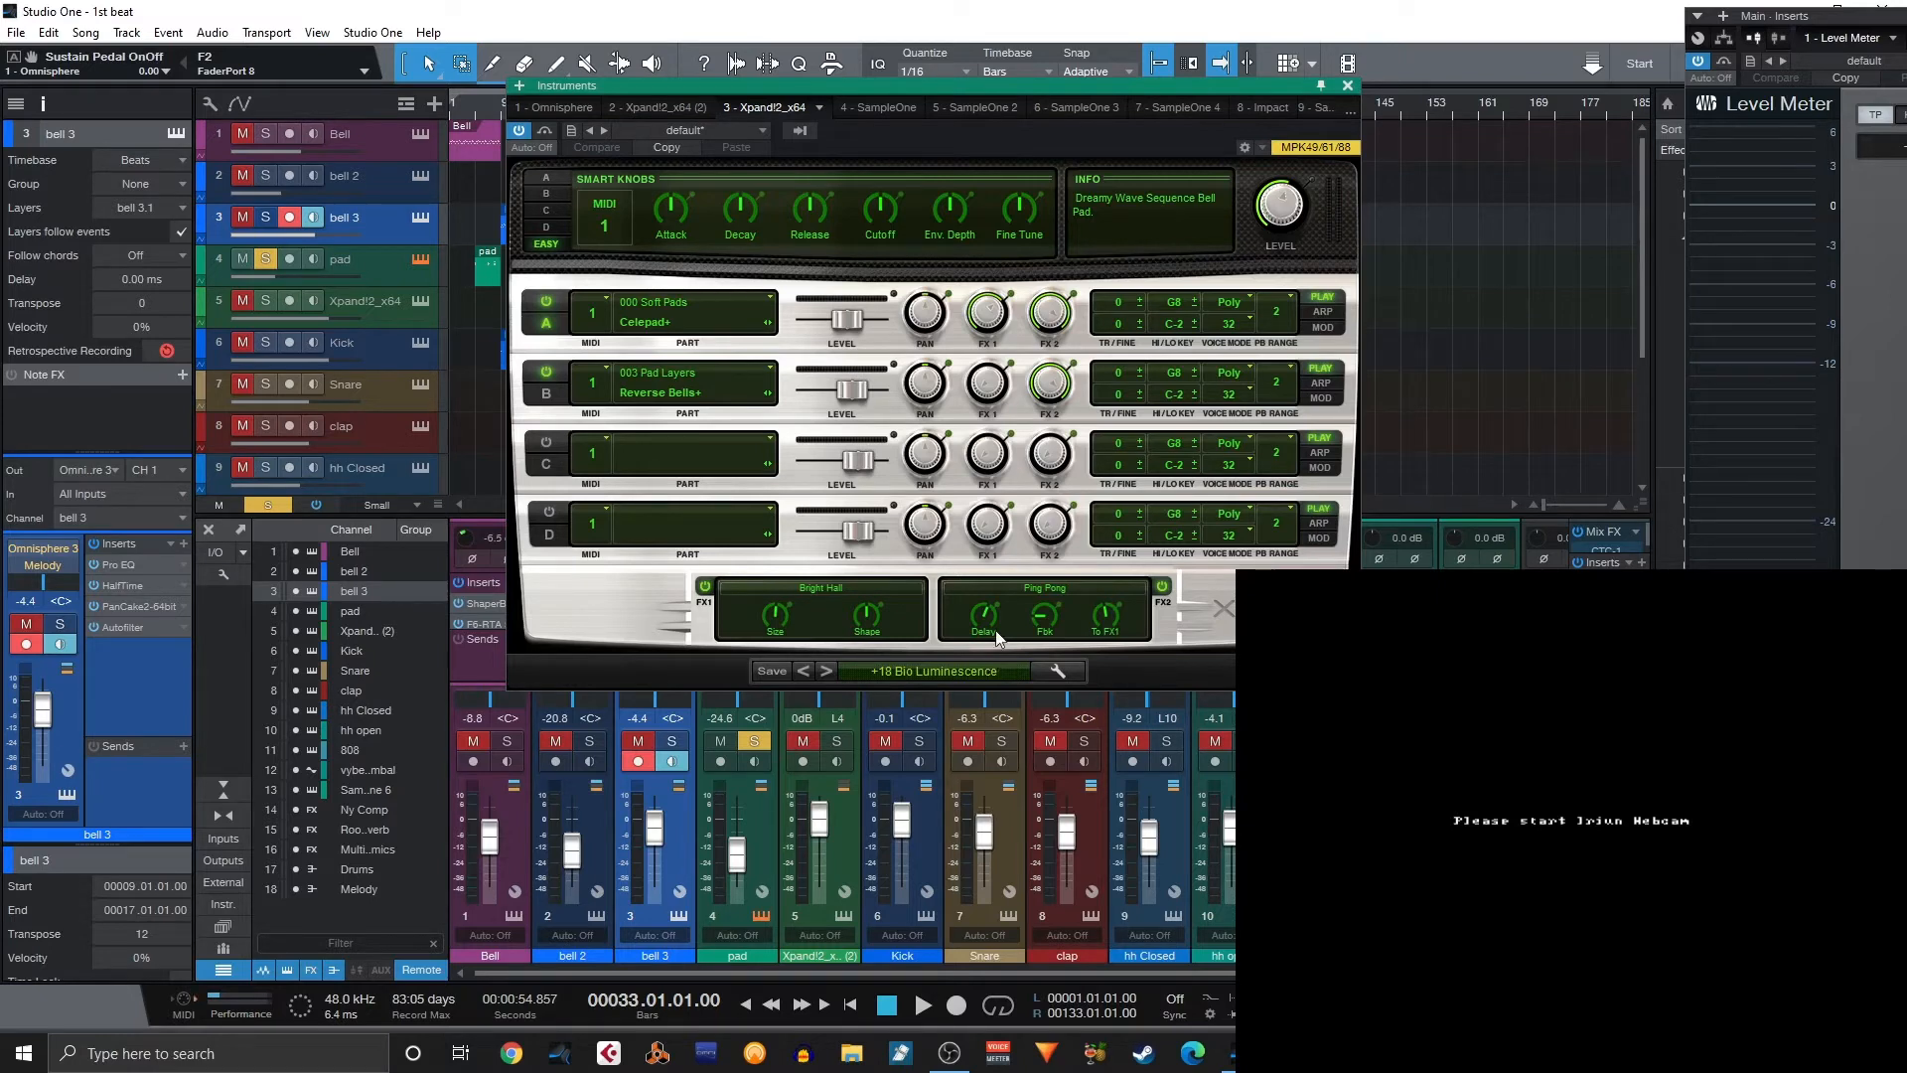
{"action": "left_click", "coordinate": [377, 272]}
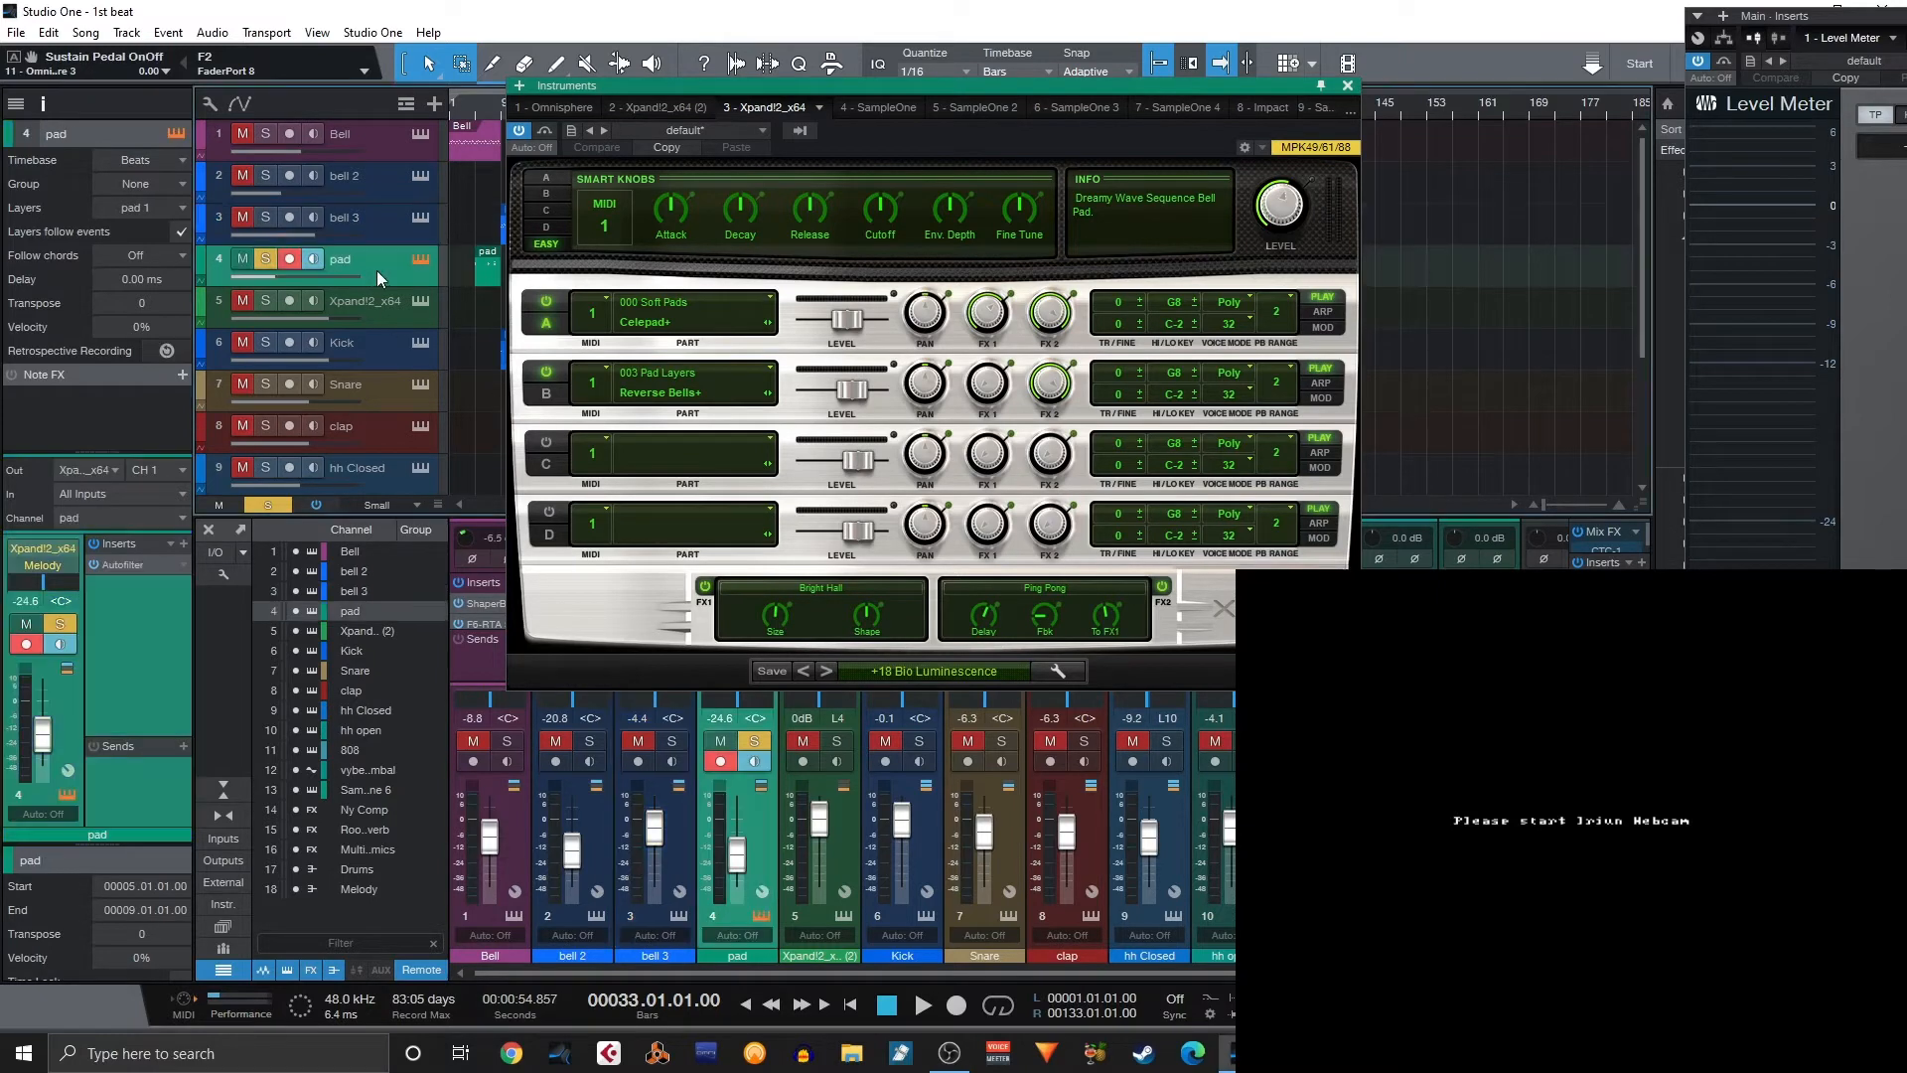
Open the pad's Autofilter and play the part from bar 33 with the filter temporarily bypassed.
{"action": "left_click", "coordinate": [139, 562]}
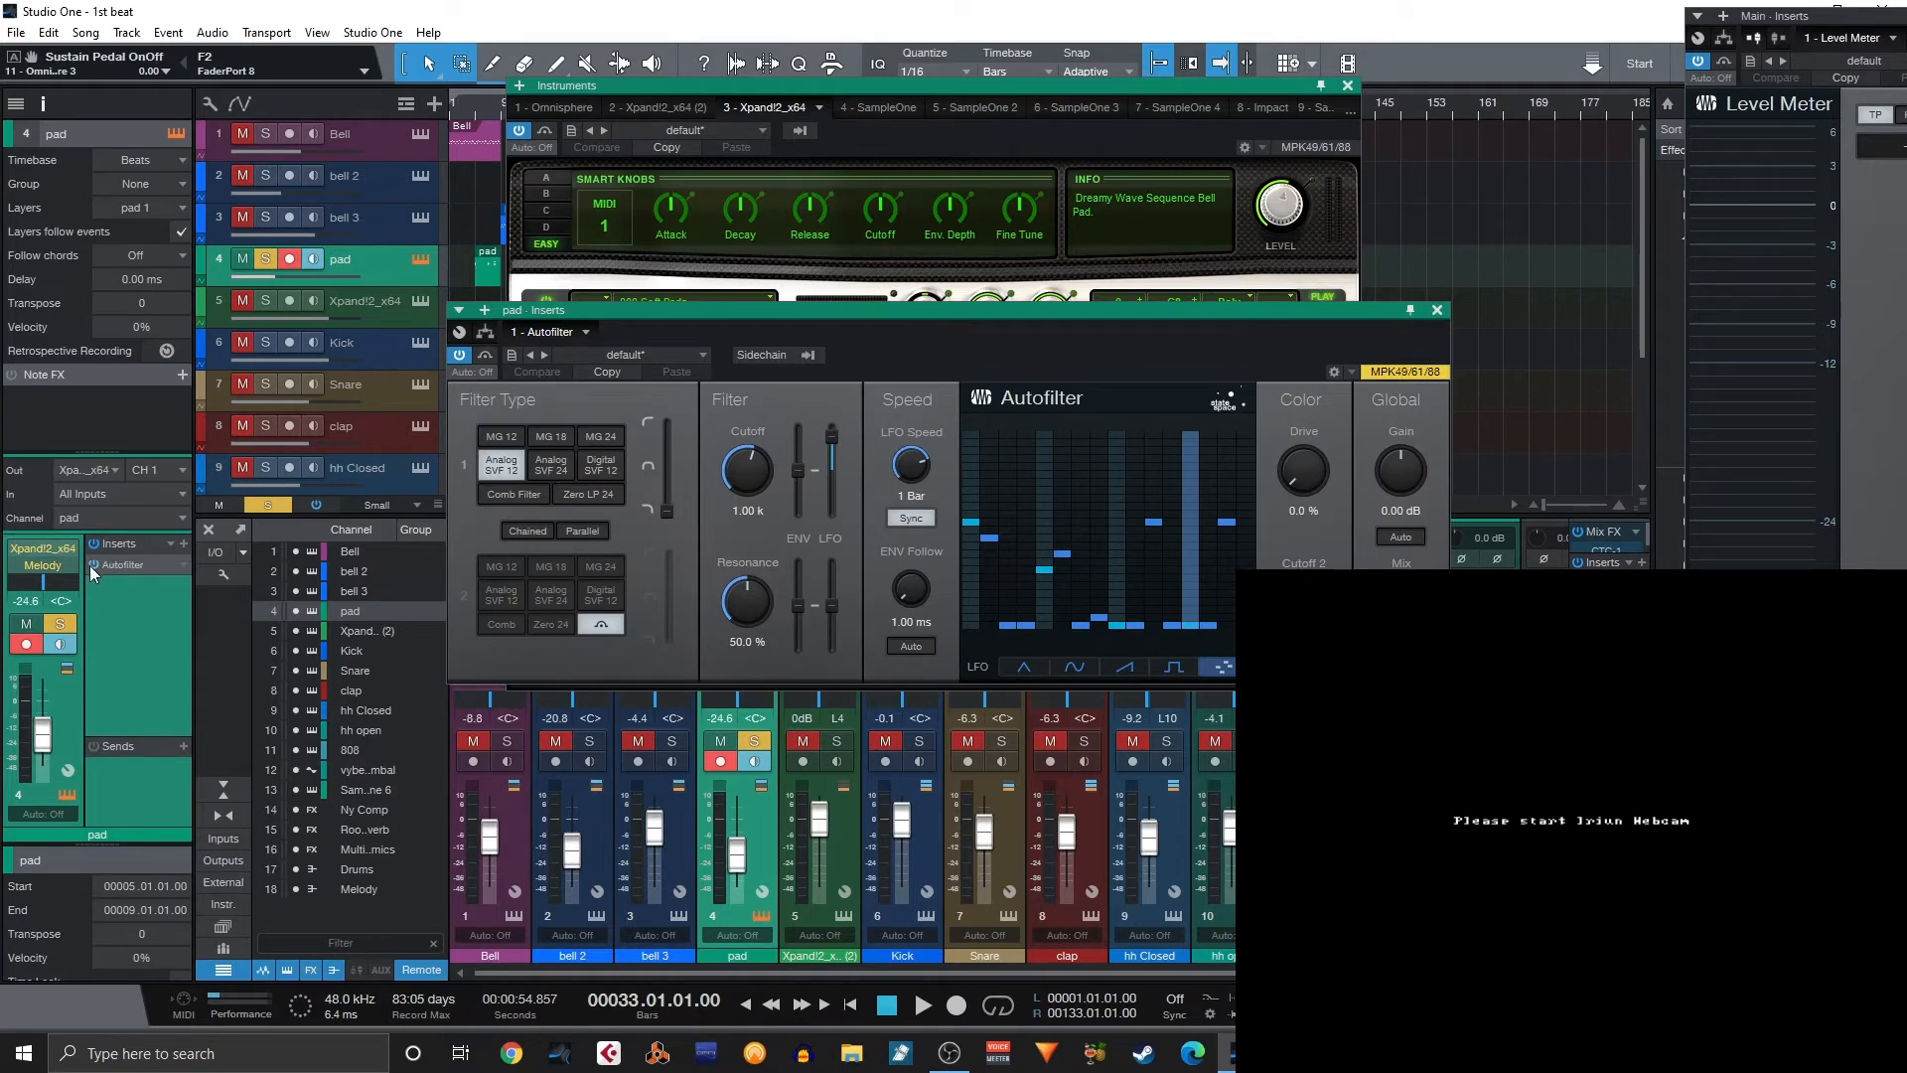
{"action": "left_click", "coordinate": [96, 564]}
{"action": "key", "text": "space"}
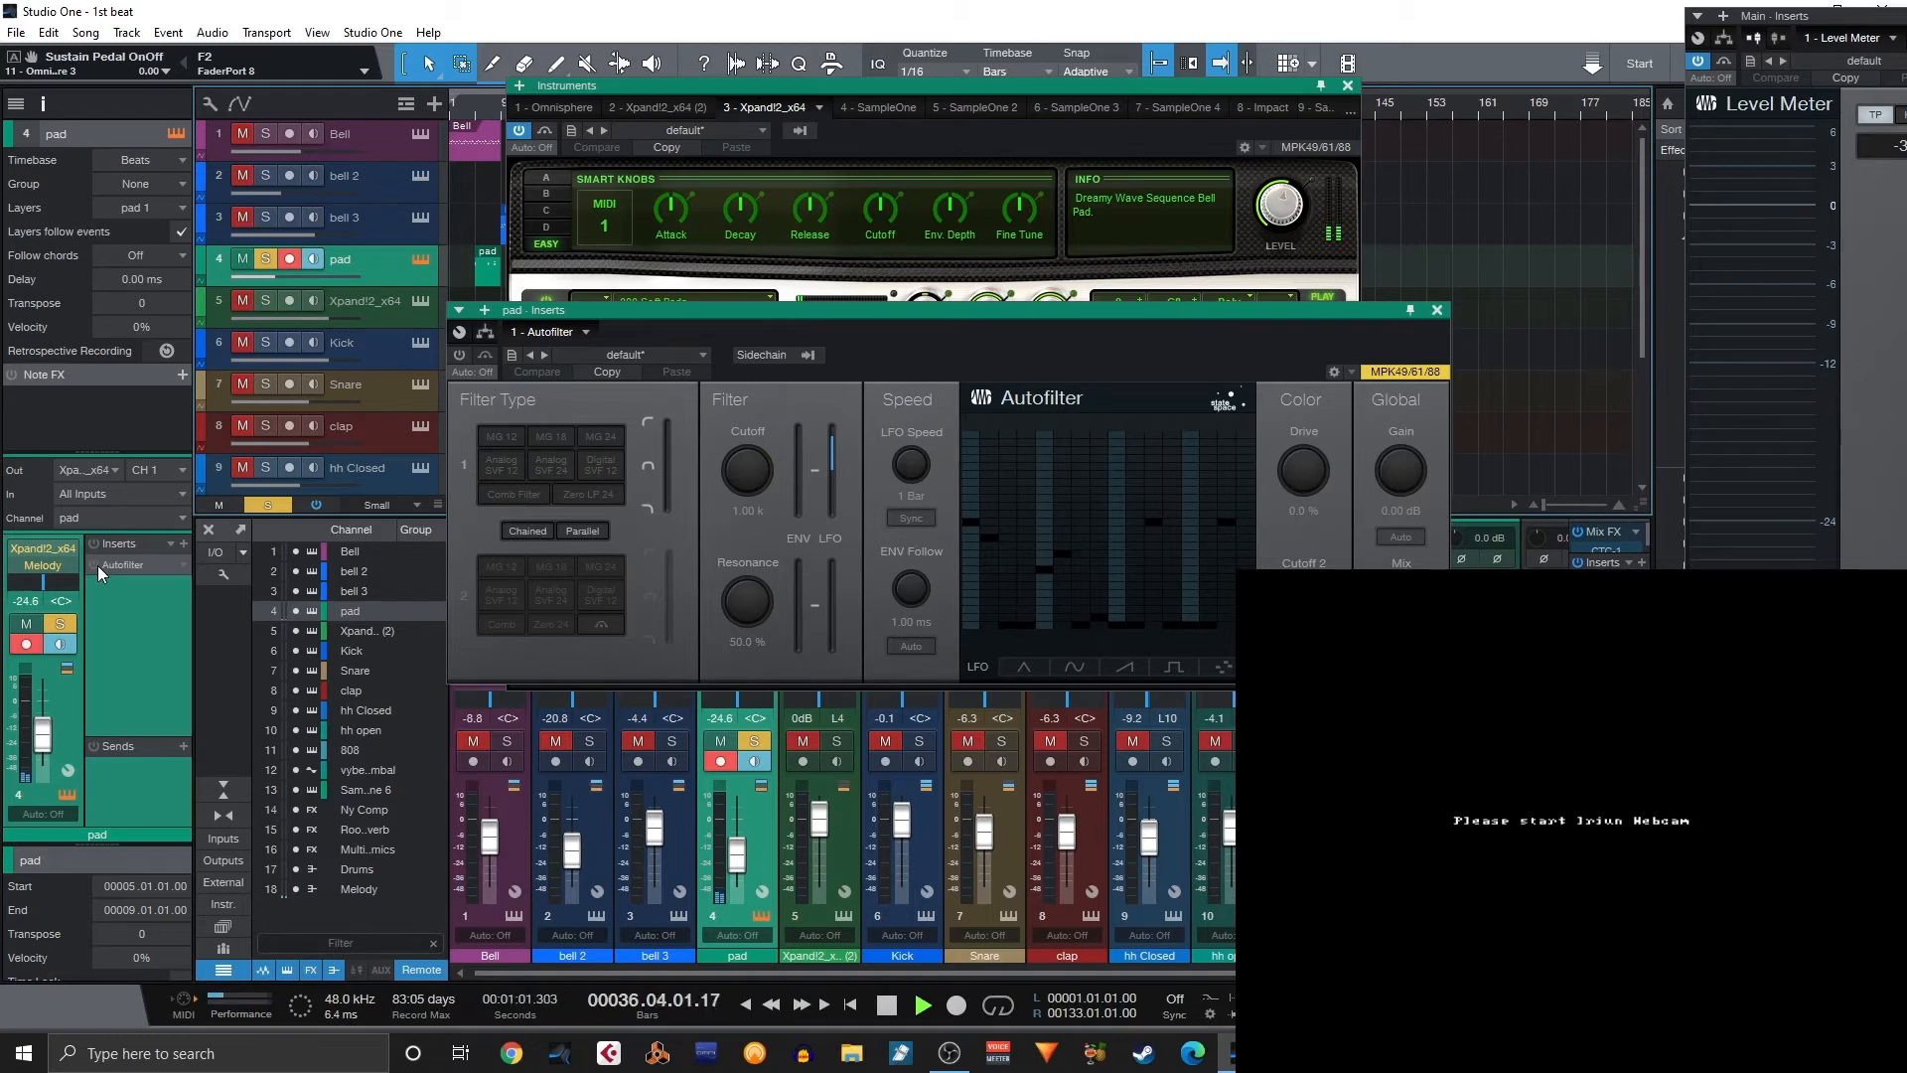
{"action": "key", "text": "space"}
{"action": "left_click", "coordinate": [97, 565]}
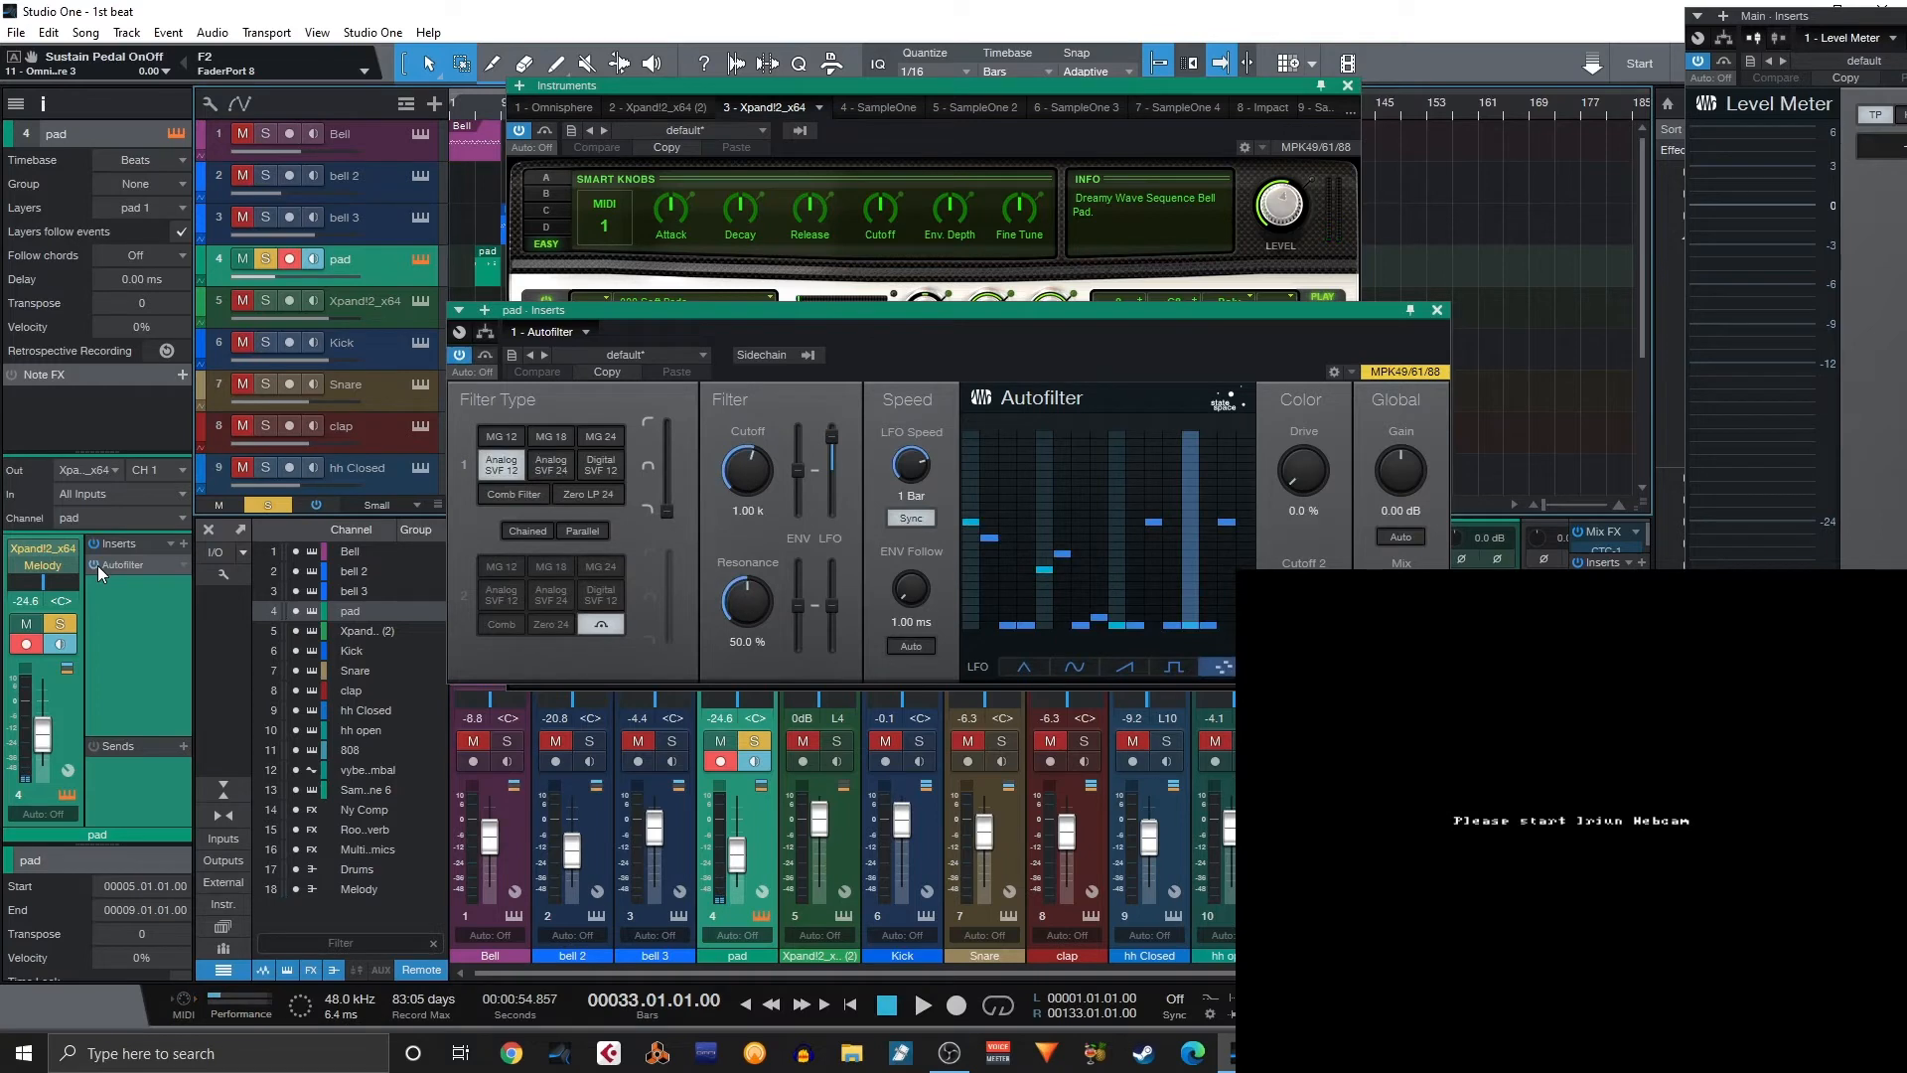
Close the Xpand!2 instrument and play the pad from bar 33 with its Autofilter active.
{"action": "key", "text": "Home"}
{"action": "key", "text": "KP_Add"}
{"action": "left_click", "coordinate": [1347, 86]}
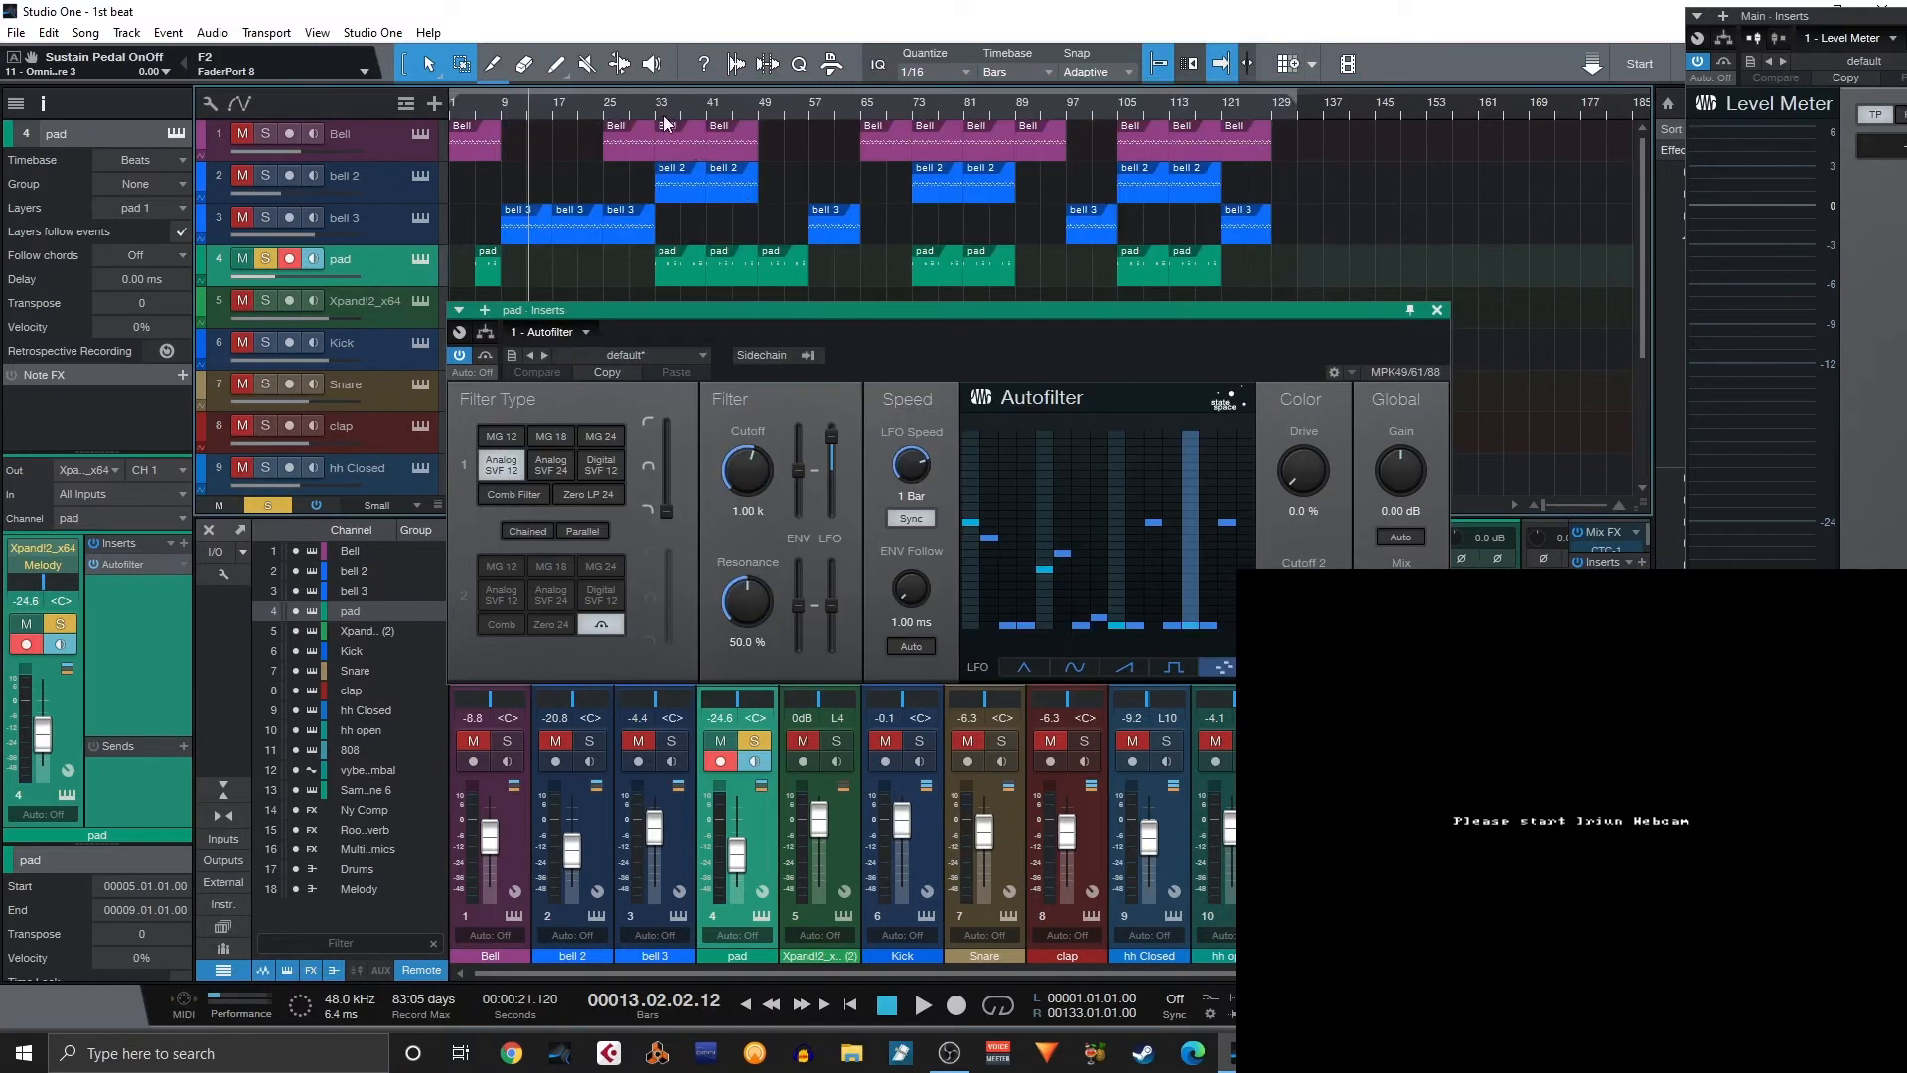
{"action": "left_click", "coordinate": [658, 110]}
{"action": "key", "text": "space"}
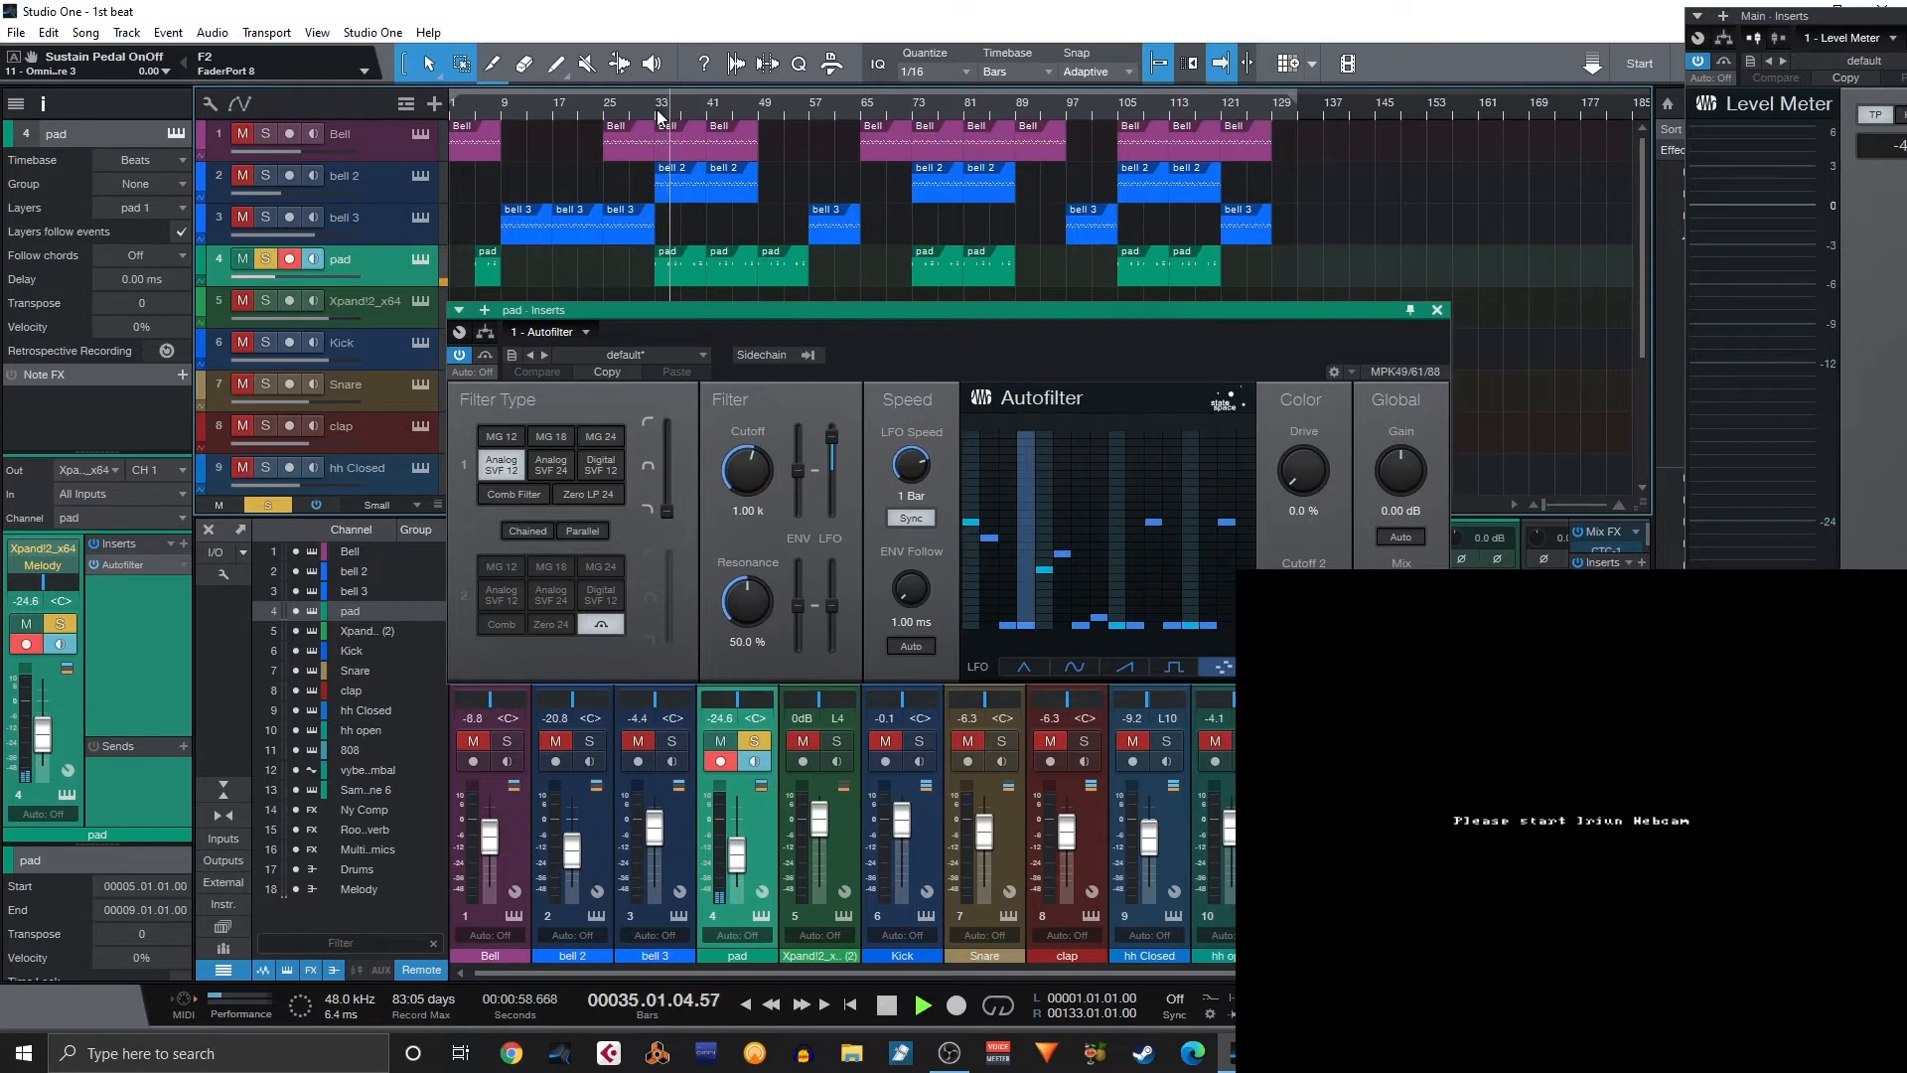
{"action": "key", "text": "space"}
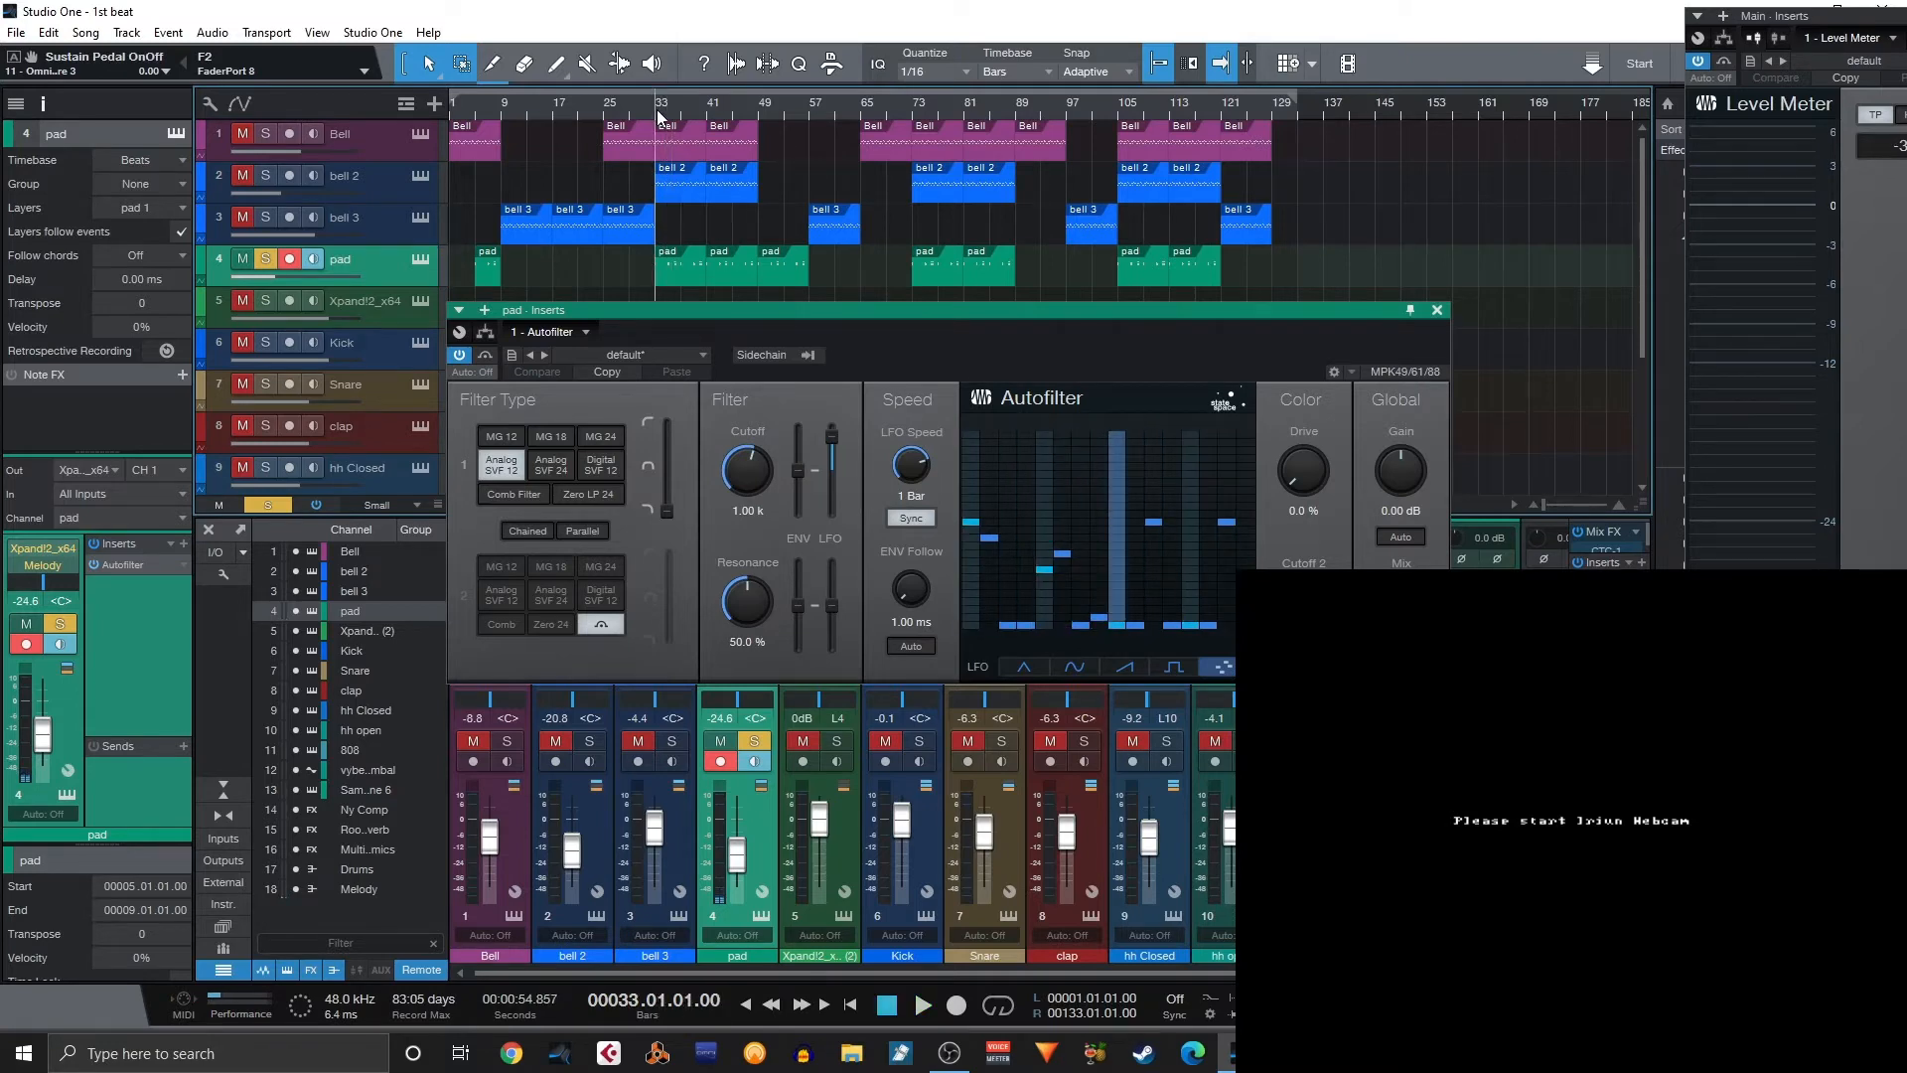
{"action": "left_click", "coordinate": [1436, 310]}
Move the solo from pad to Kick and listen to the kick from bar 33 with its inserts bypassed.
{"action": "left_click", "coordinate": [392, 344]}
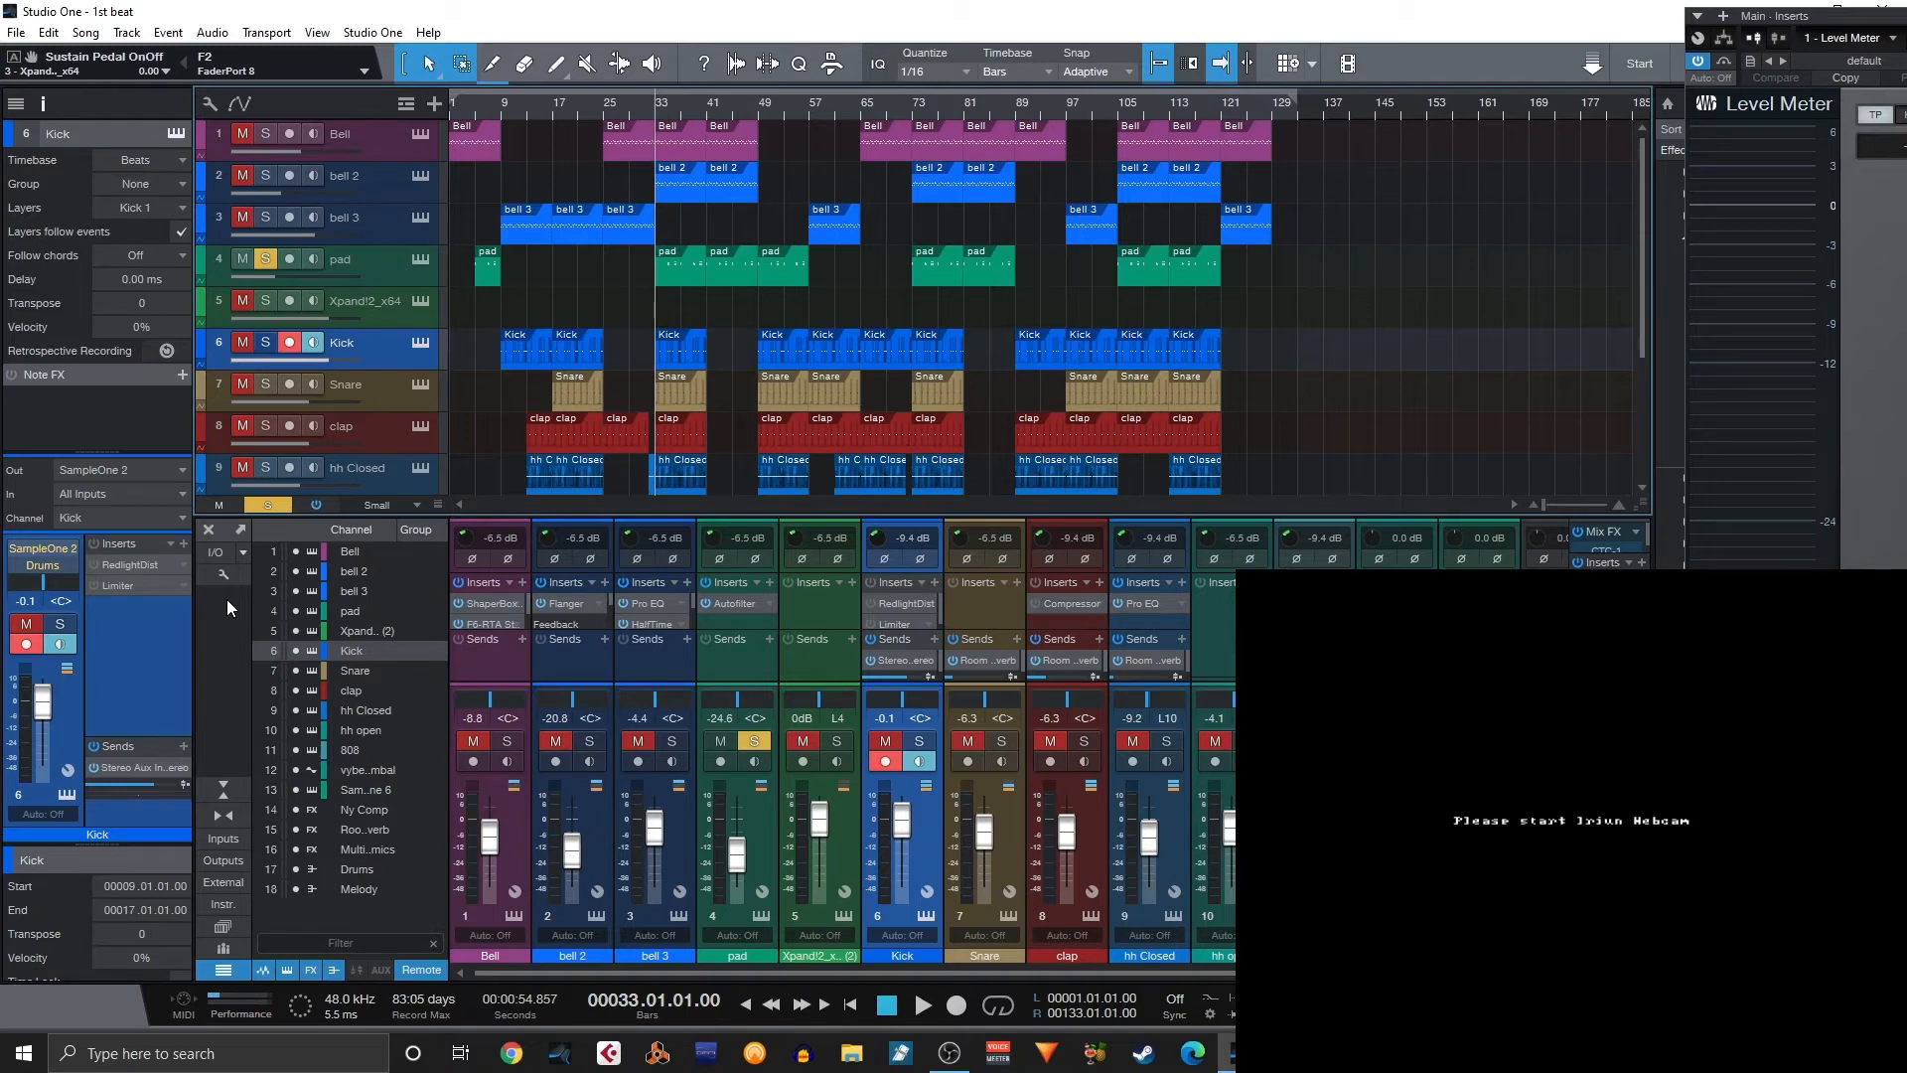
{"action": "key", "text": "space"}
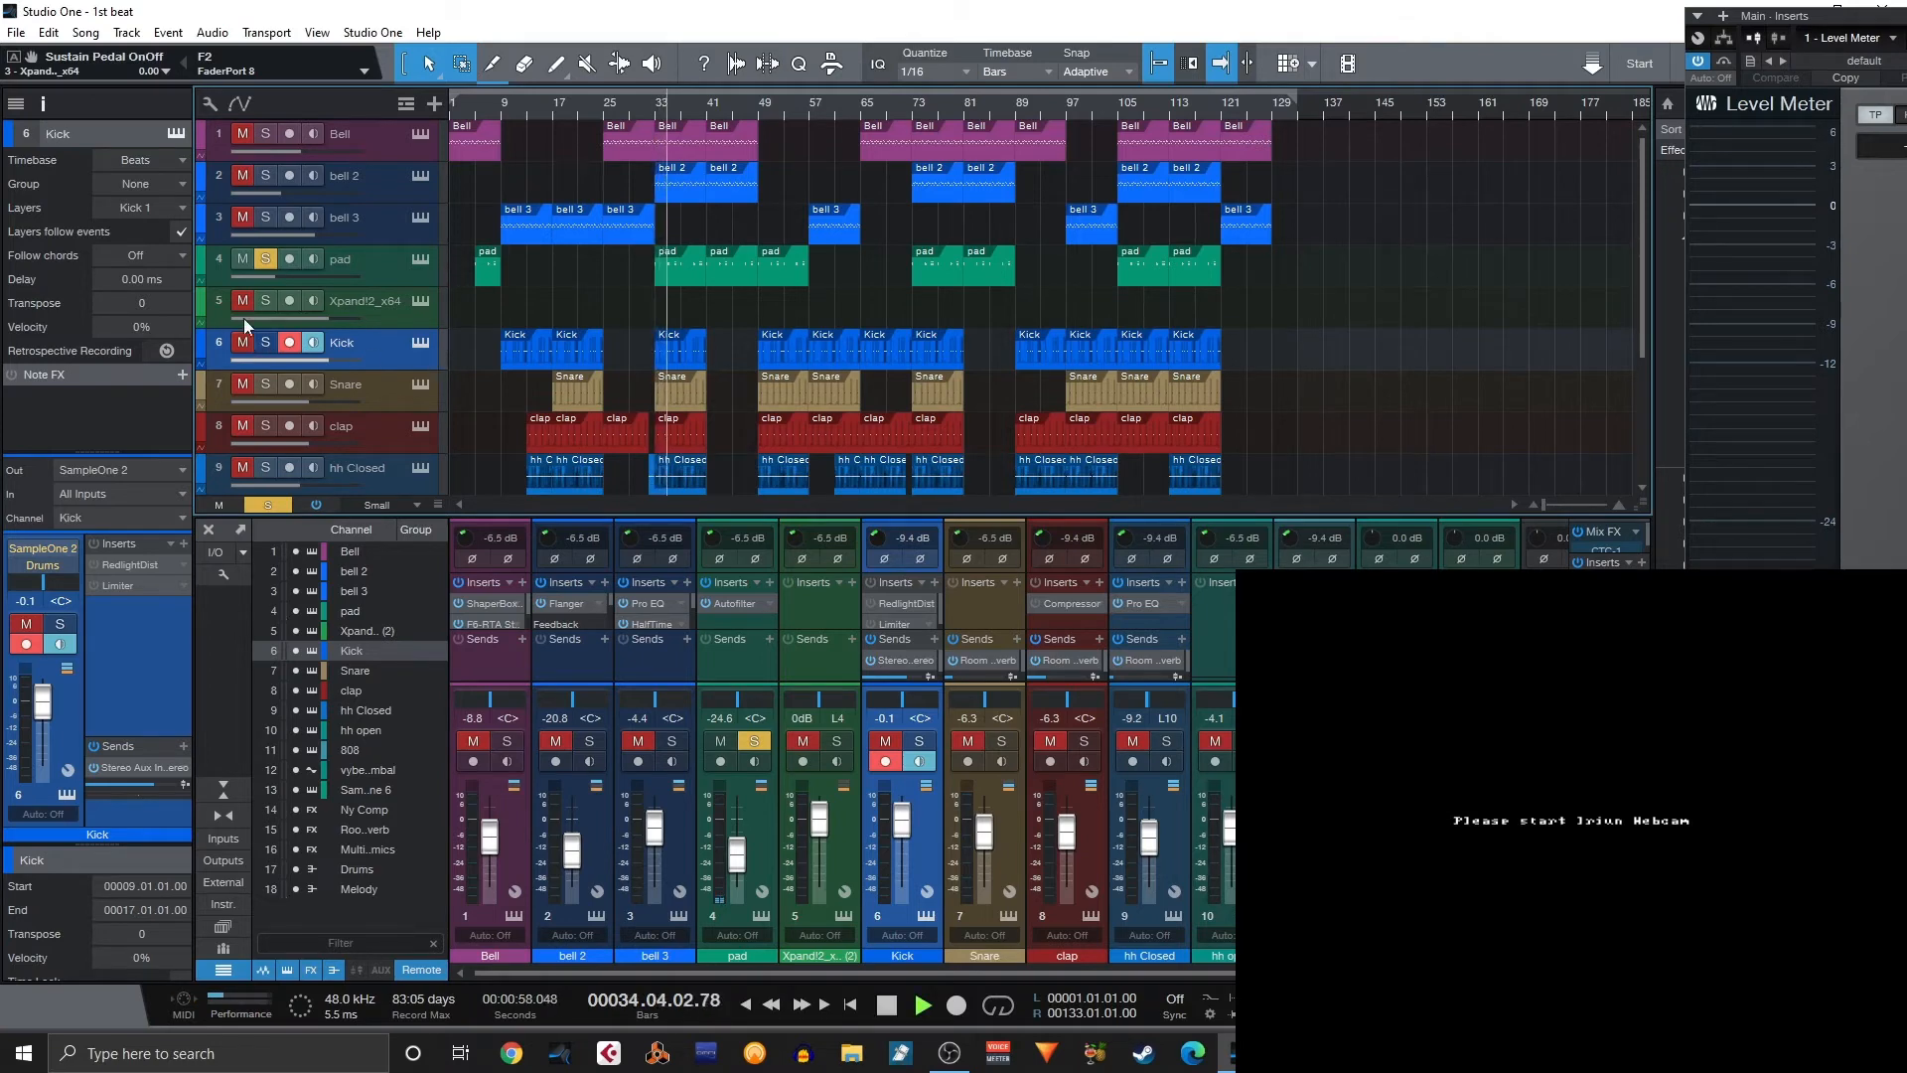
{"action": "left_click", "coordinate": [264, 342]}
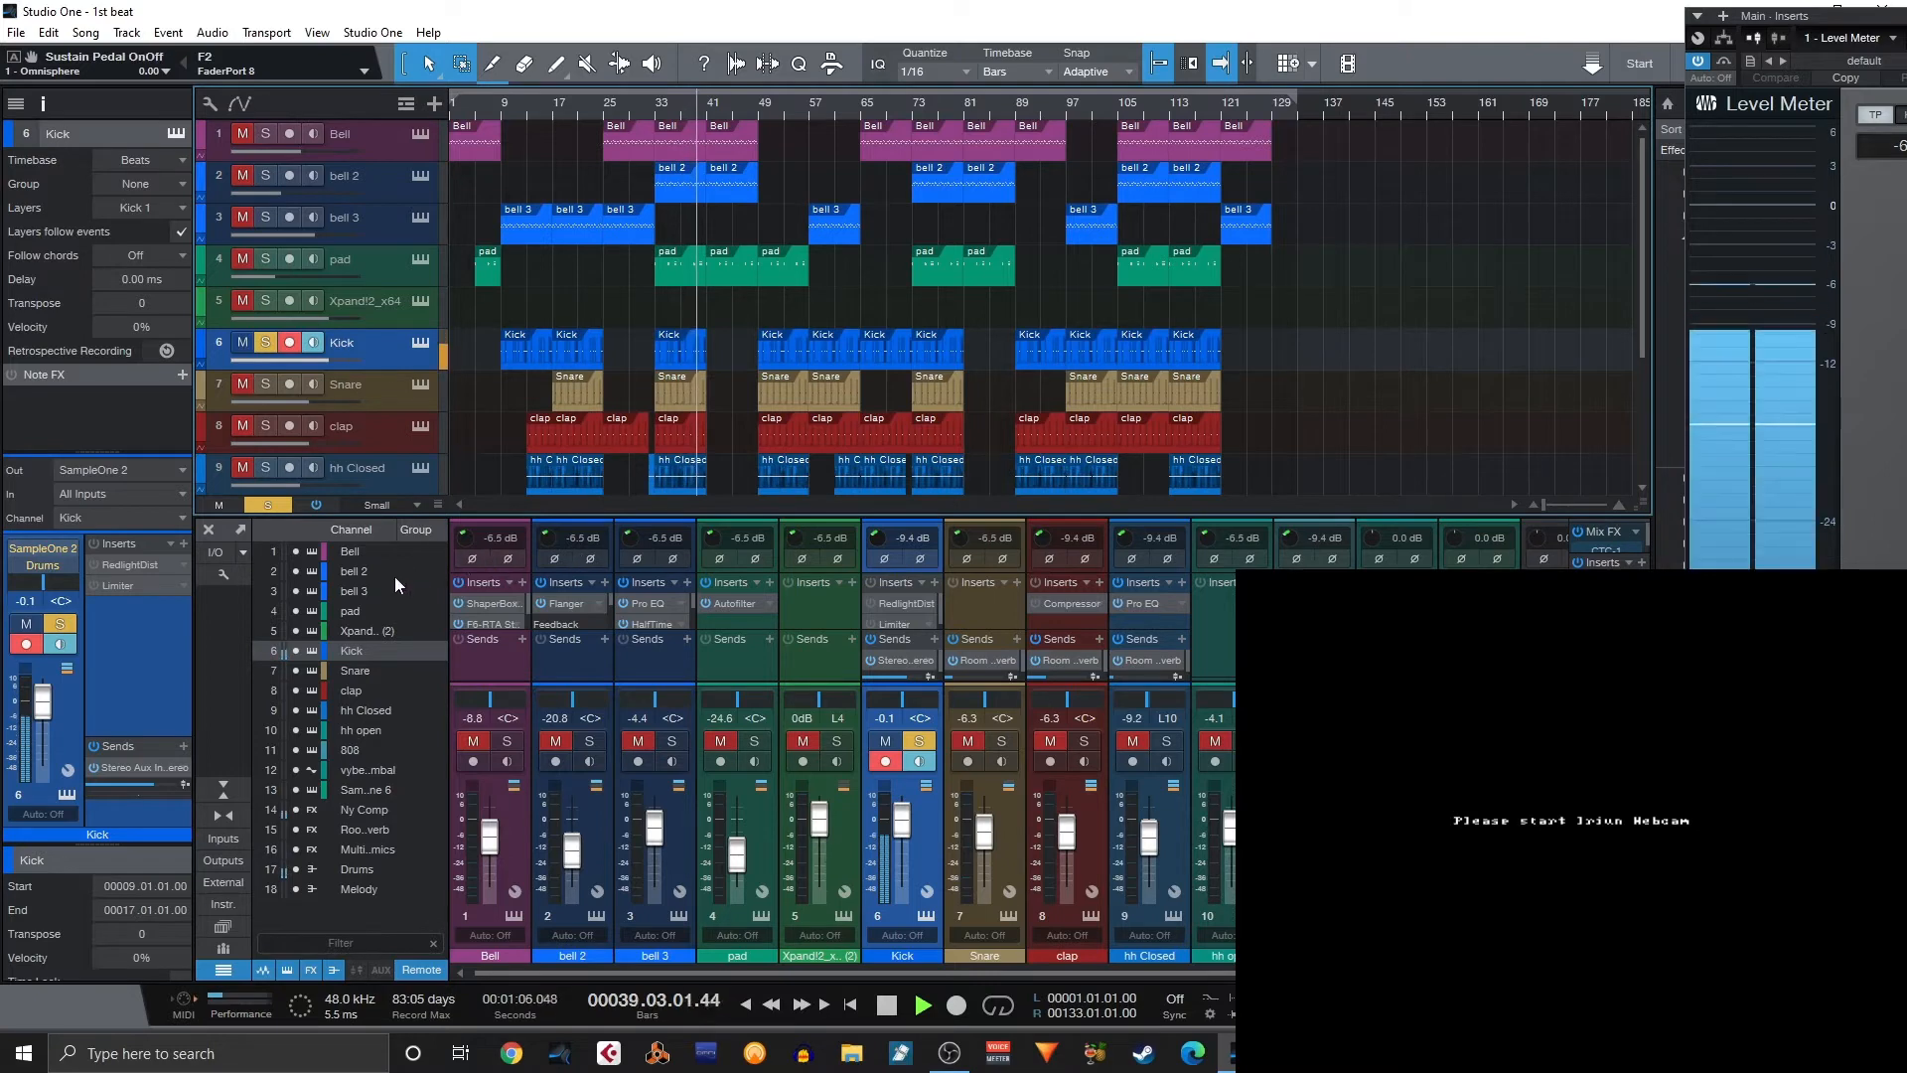
{"action": "key", "text": "space"}
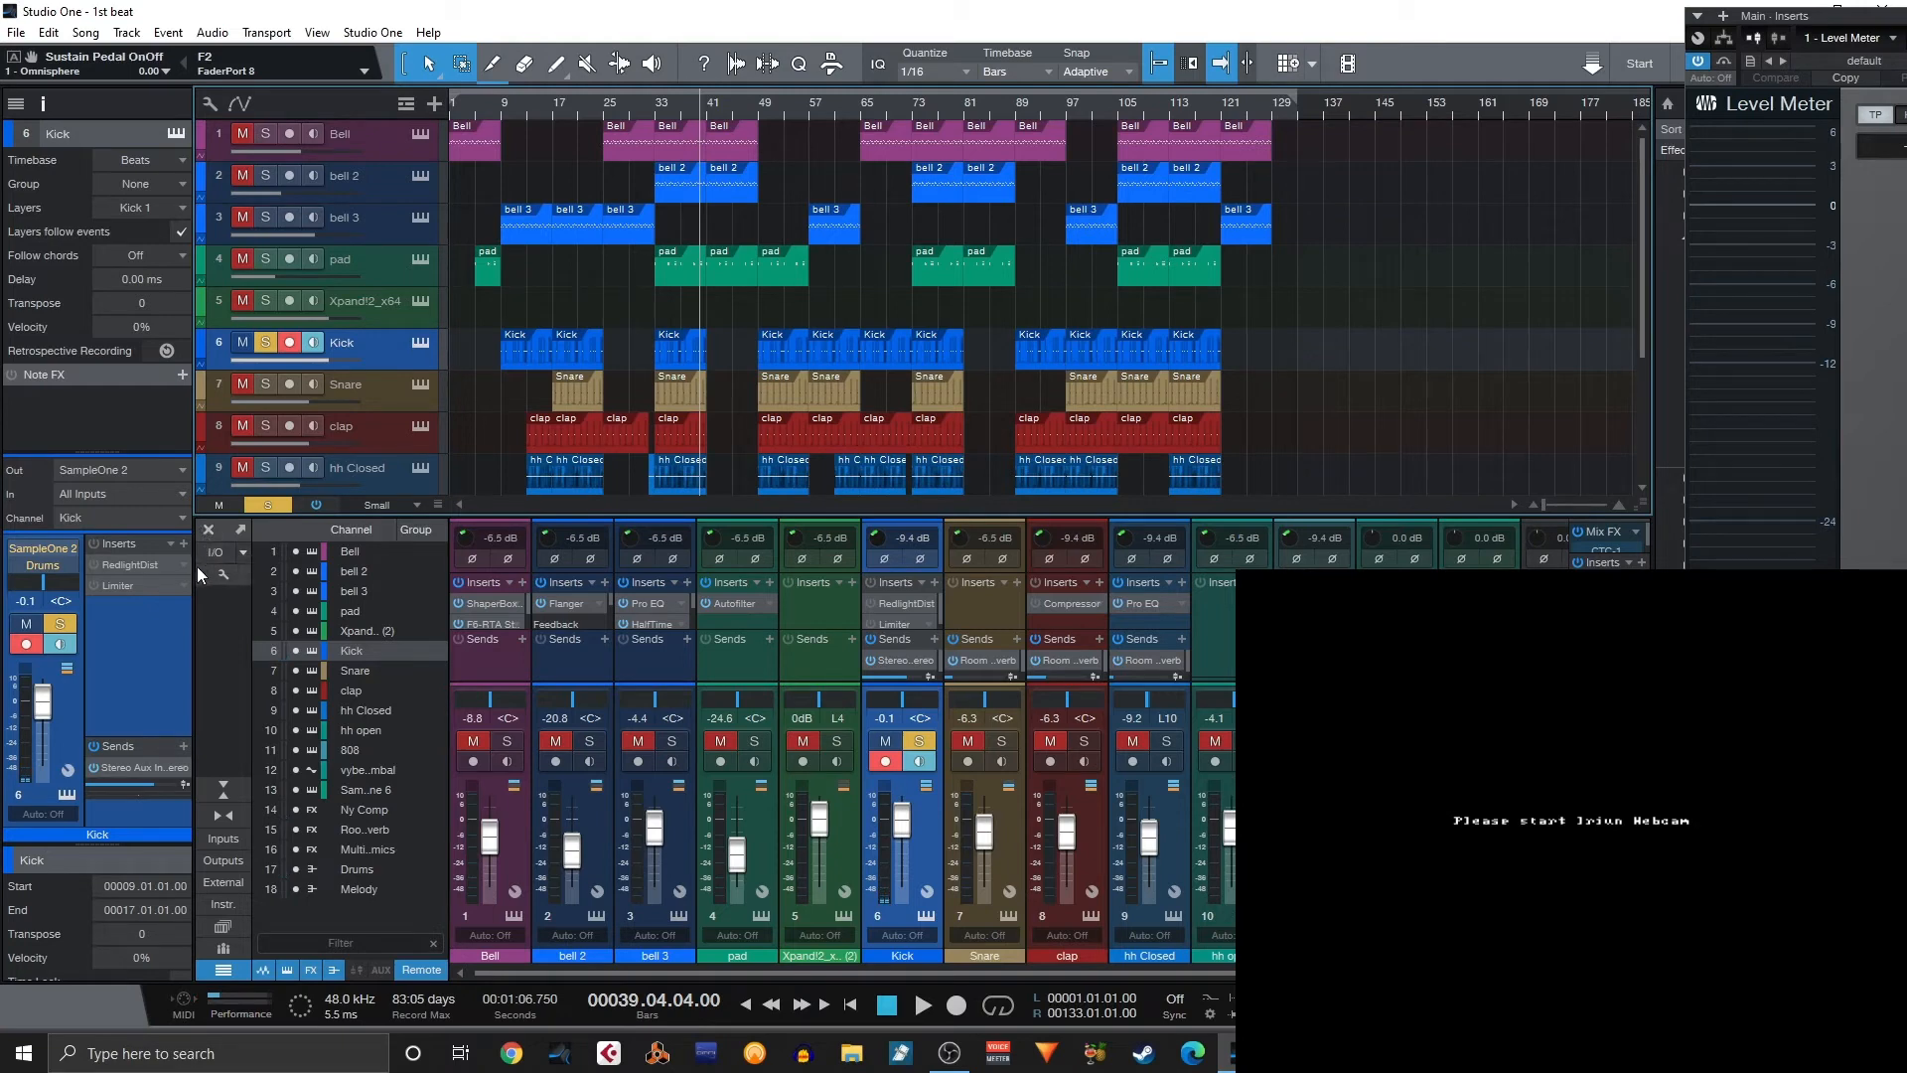
Reactivate and open the Kick's RedlightDist, and play the kick from bar 32 while toggling the distortion's bypass to compare.
{"action": "left_click", "coordinate": [97, 564]}
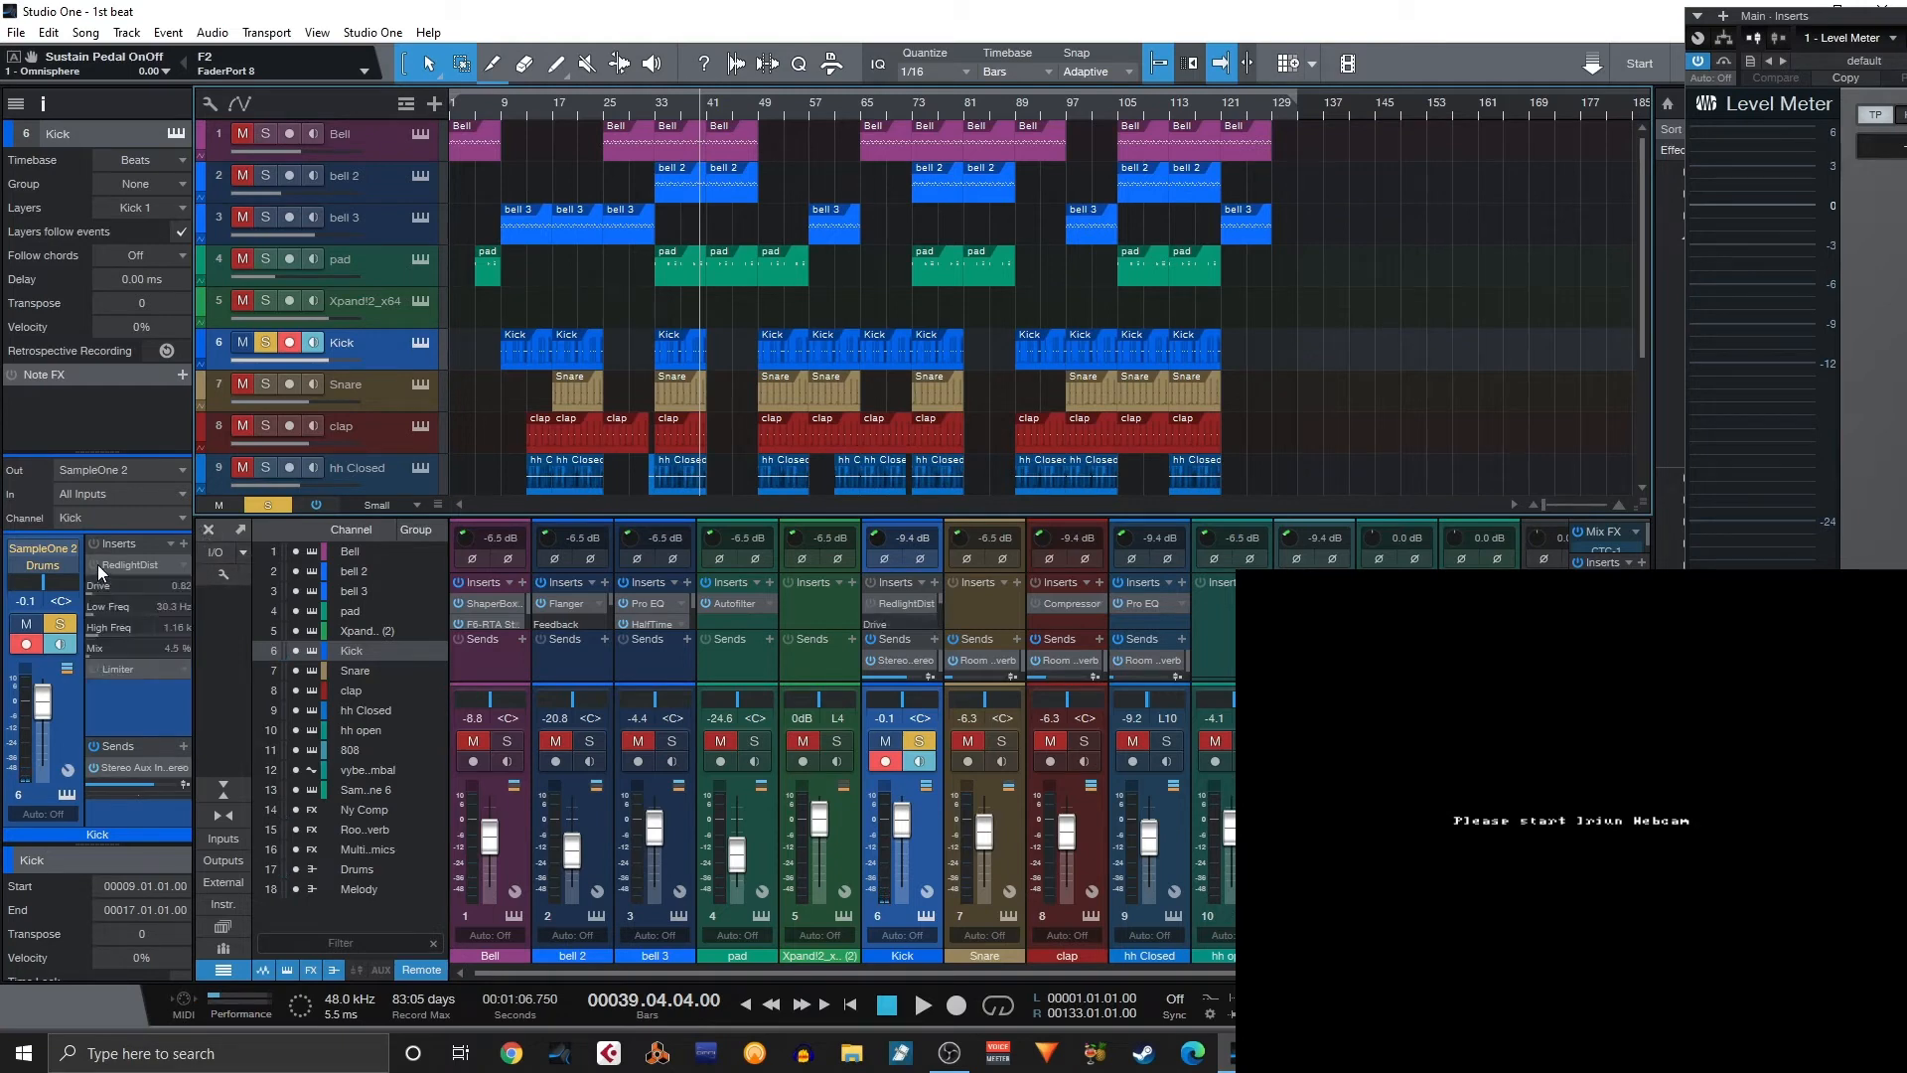
{"action": "left_click", "coordinate": [134, 568]}
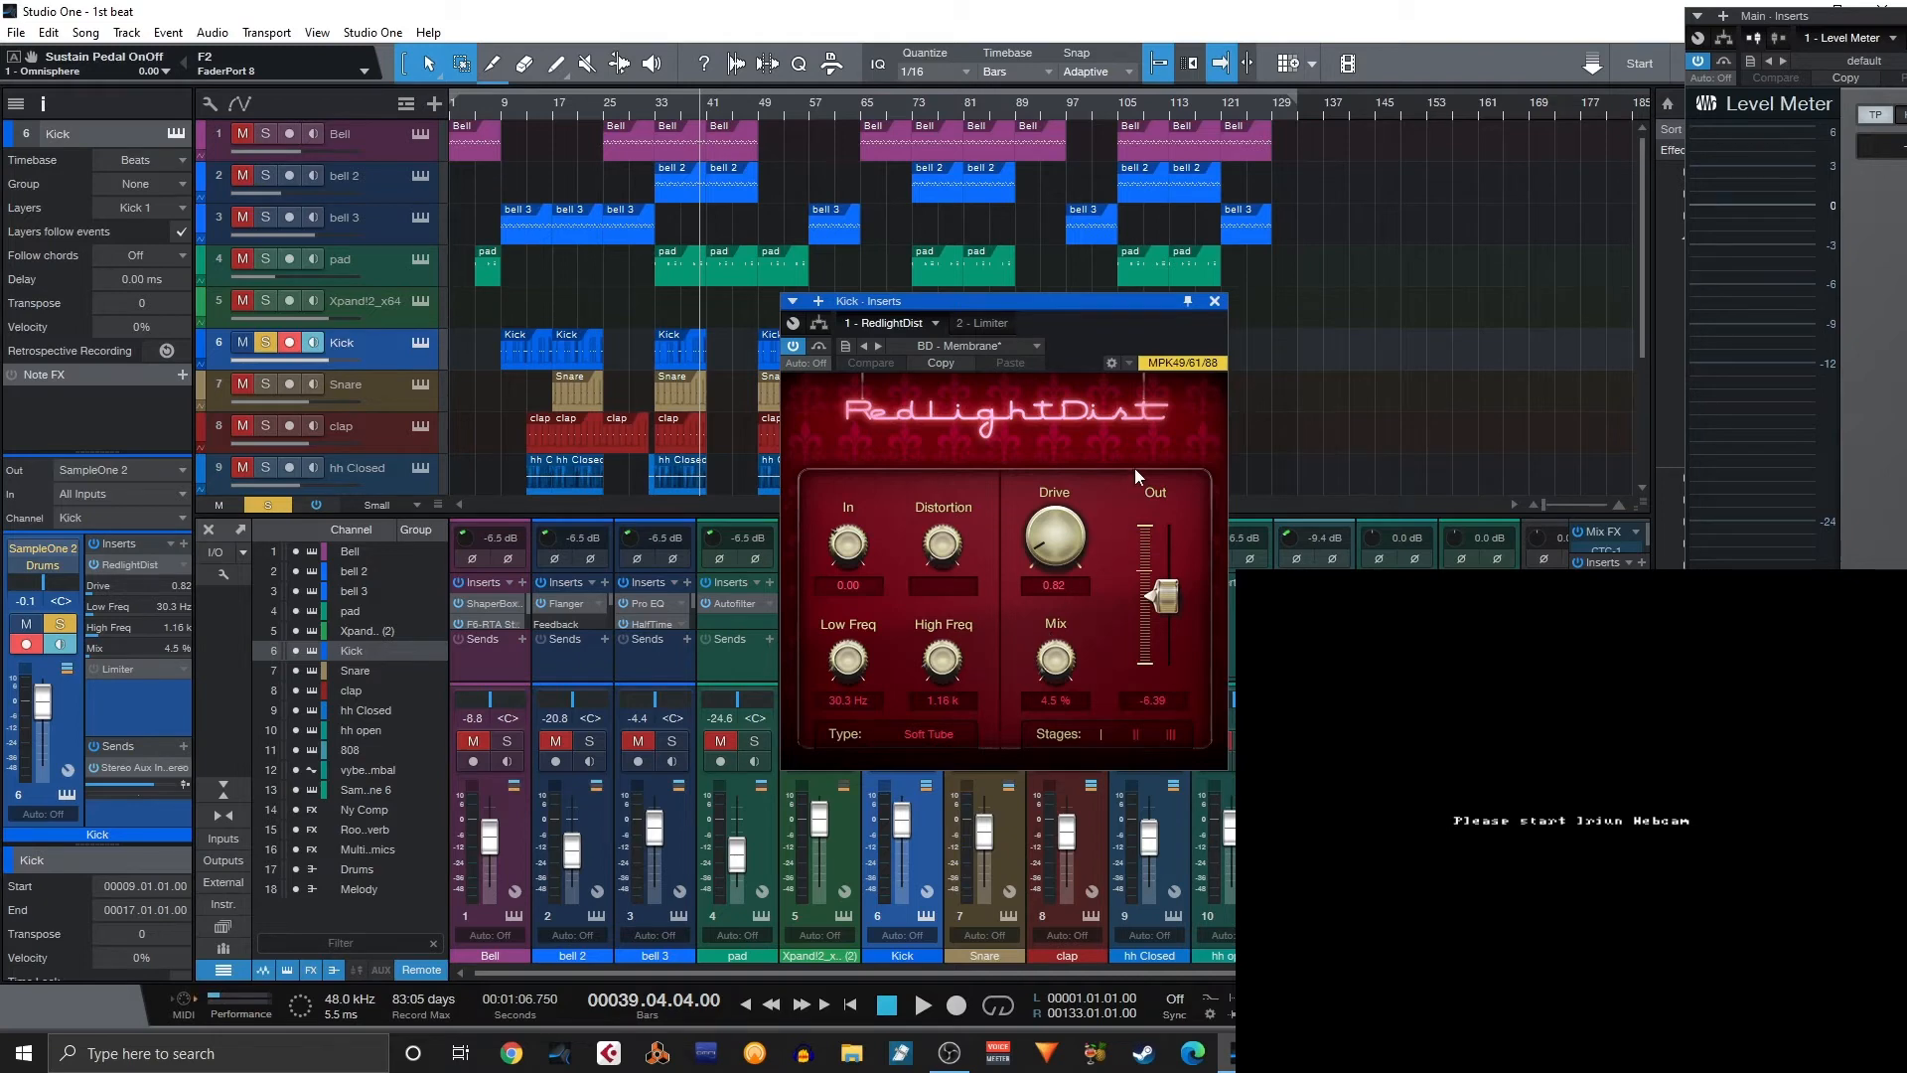
{"action": "key", "text": "KP_Subtract"}
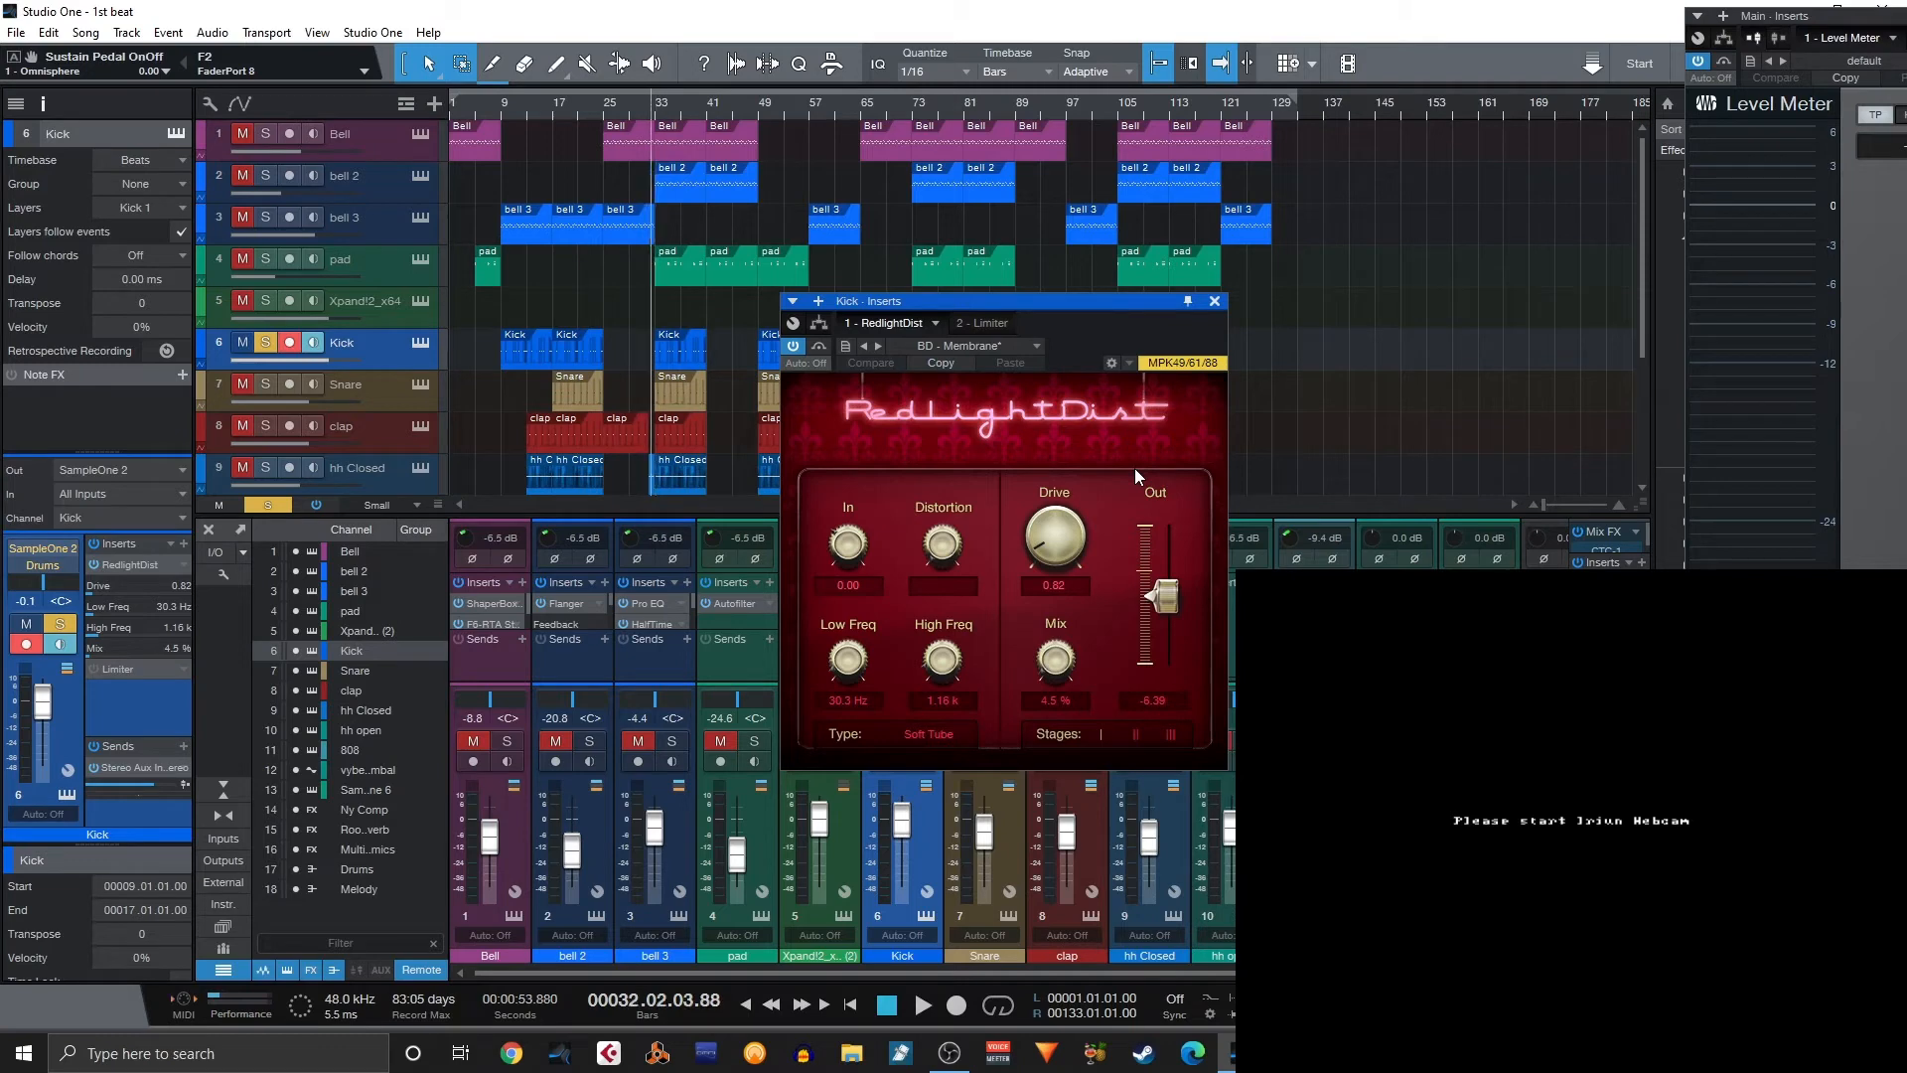
{"action": "key", "text": "space"}
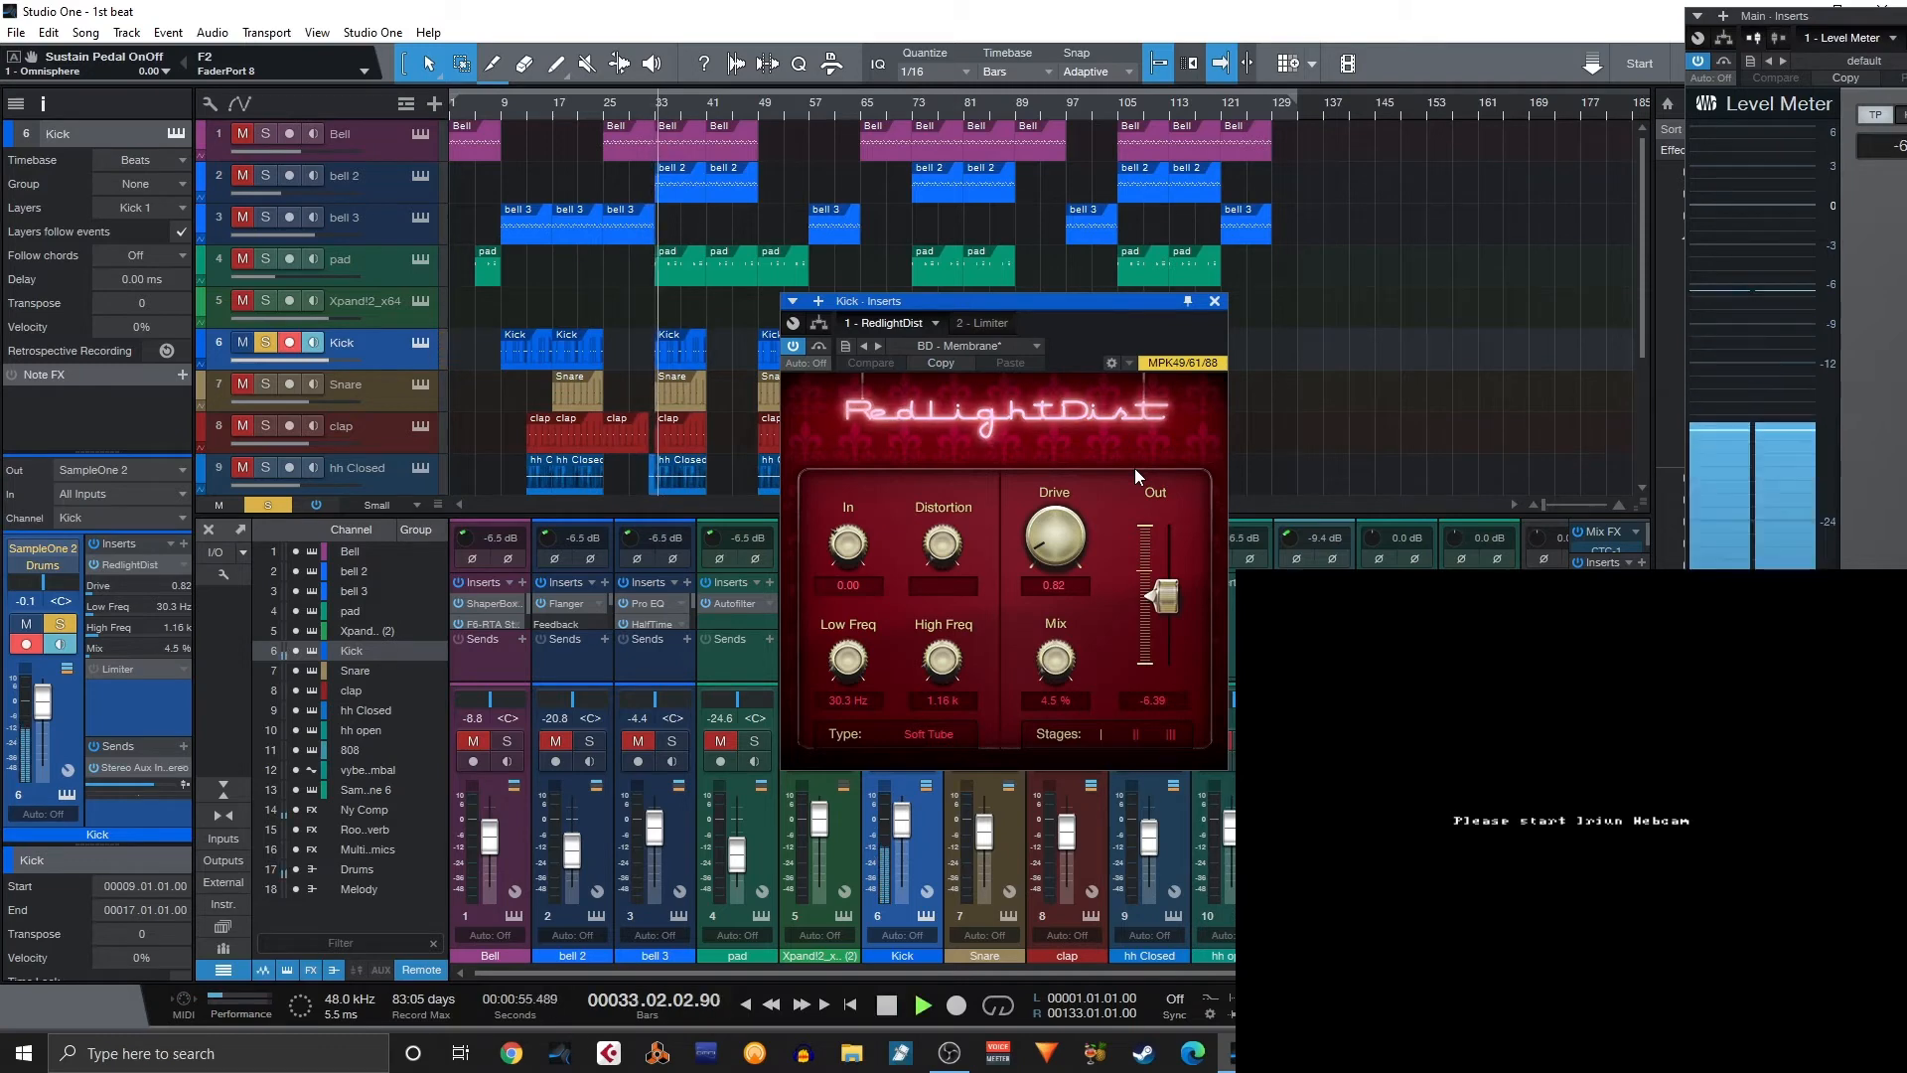
{"action": "left_click", "coordinate": [819, 345]}
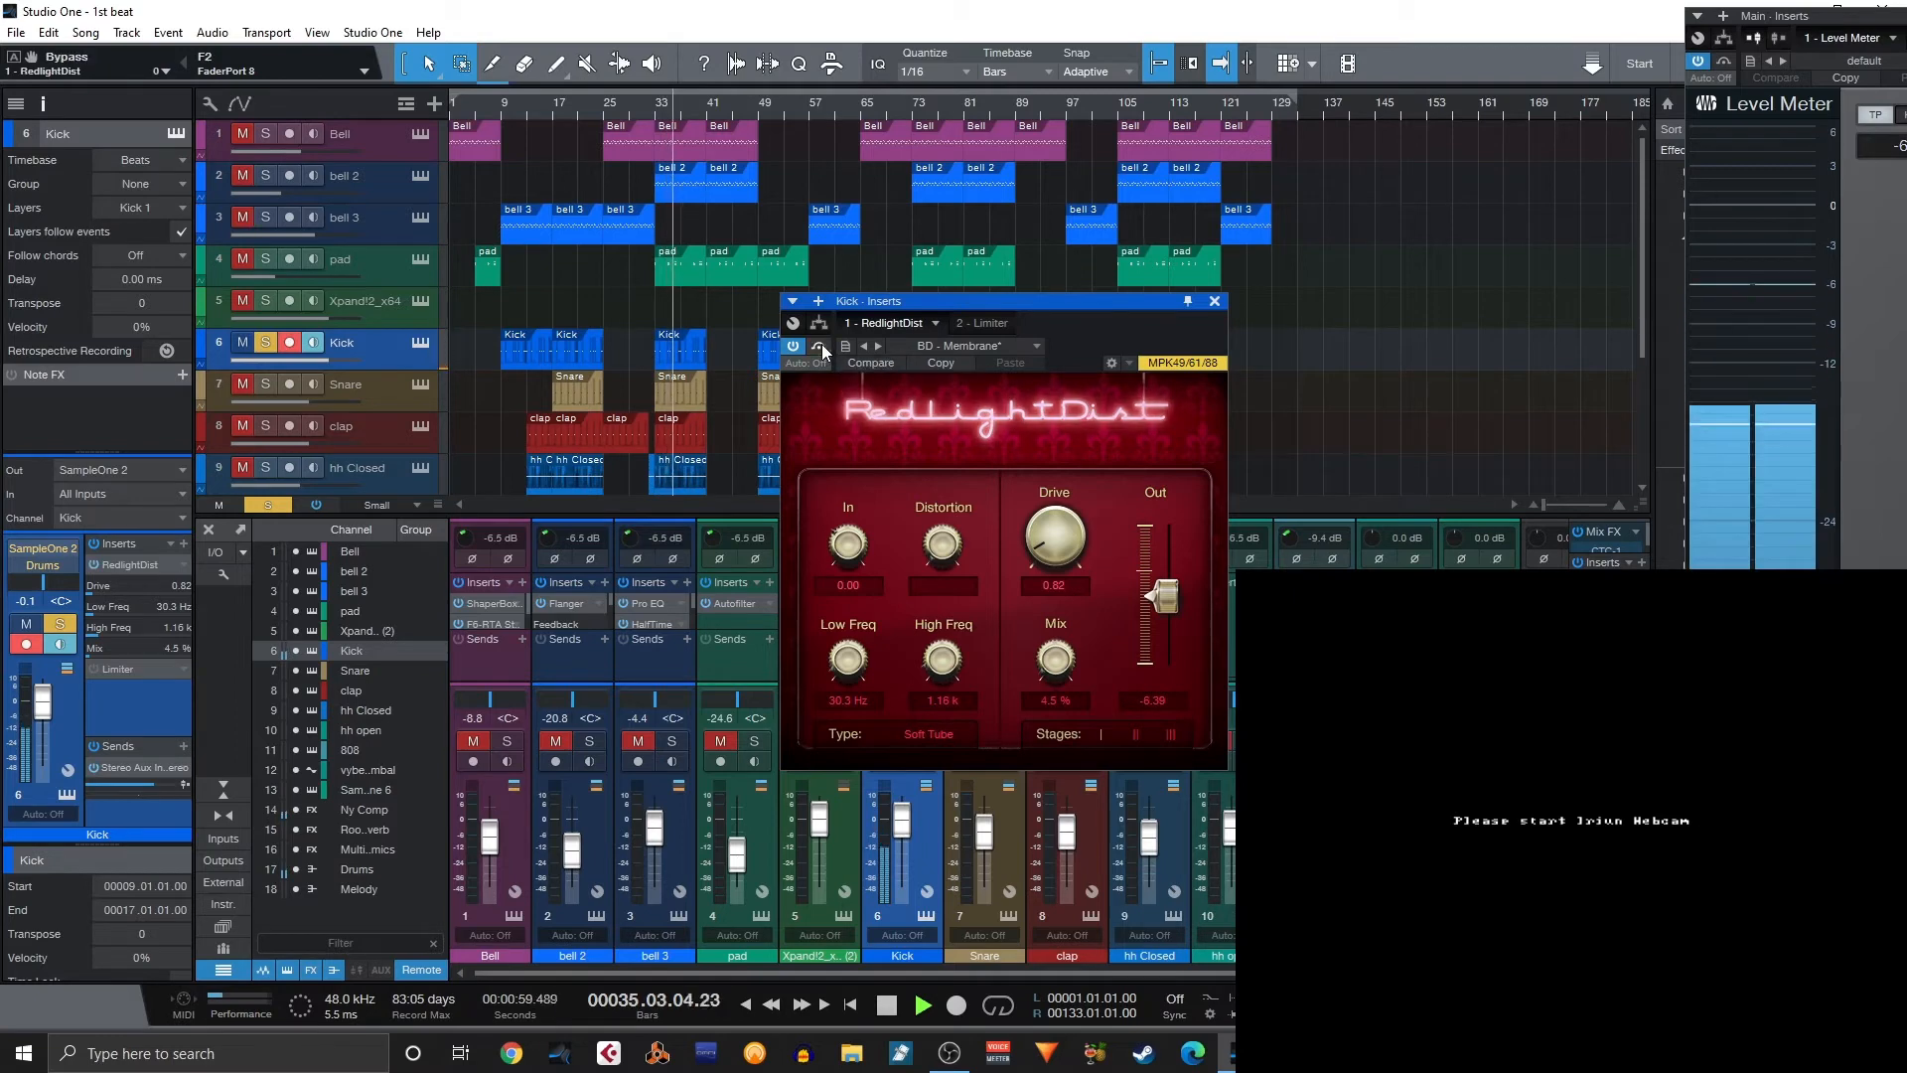
{"action": "key", "text": "space"}
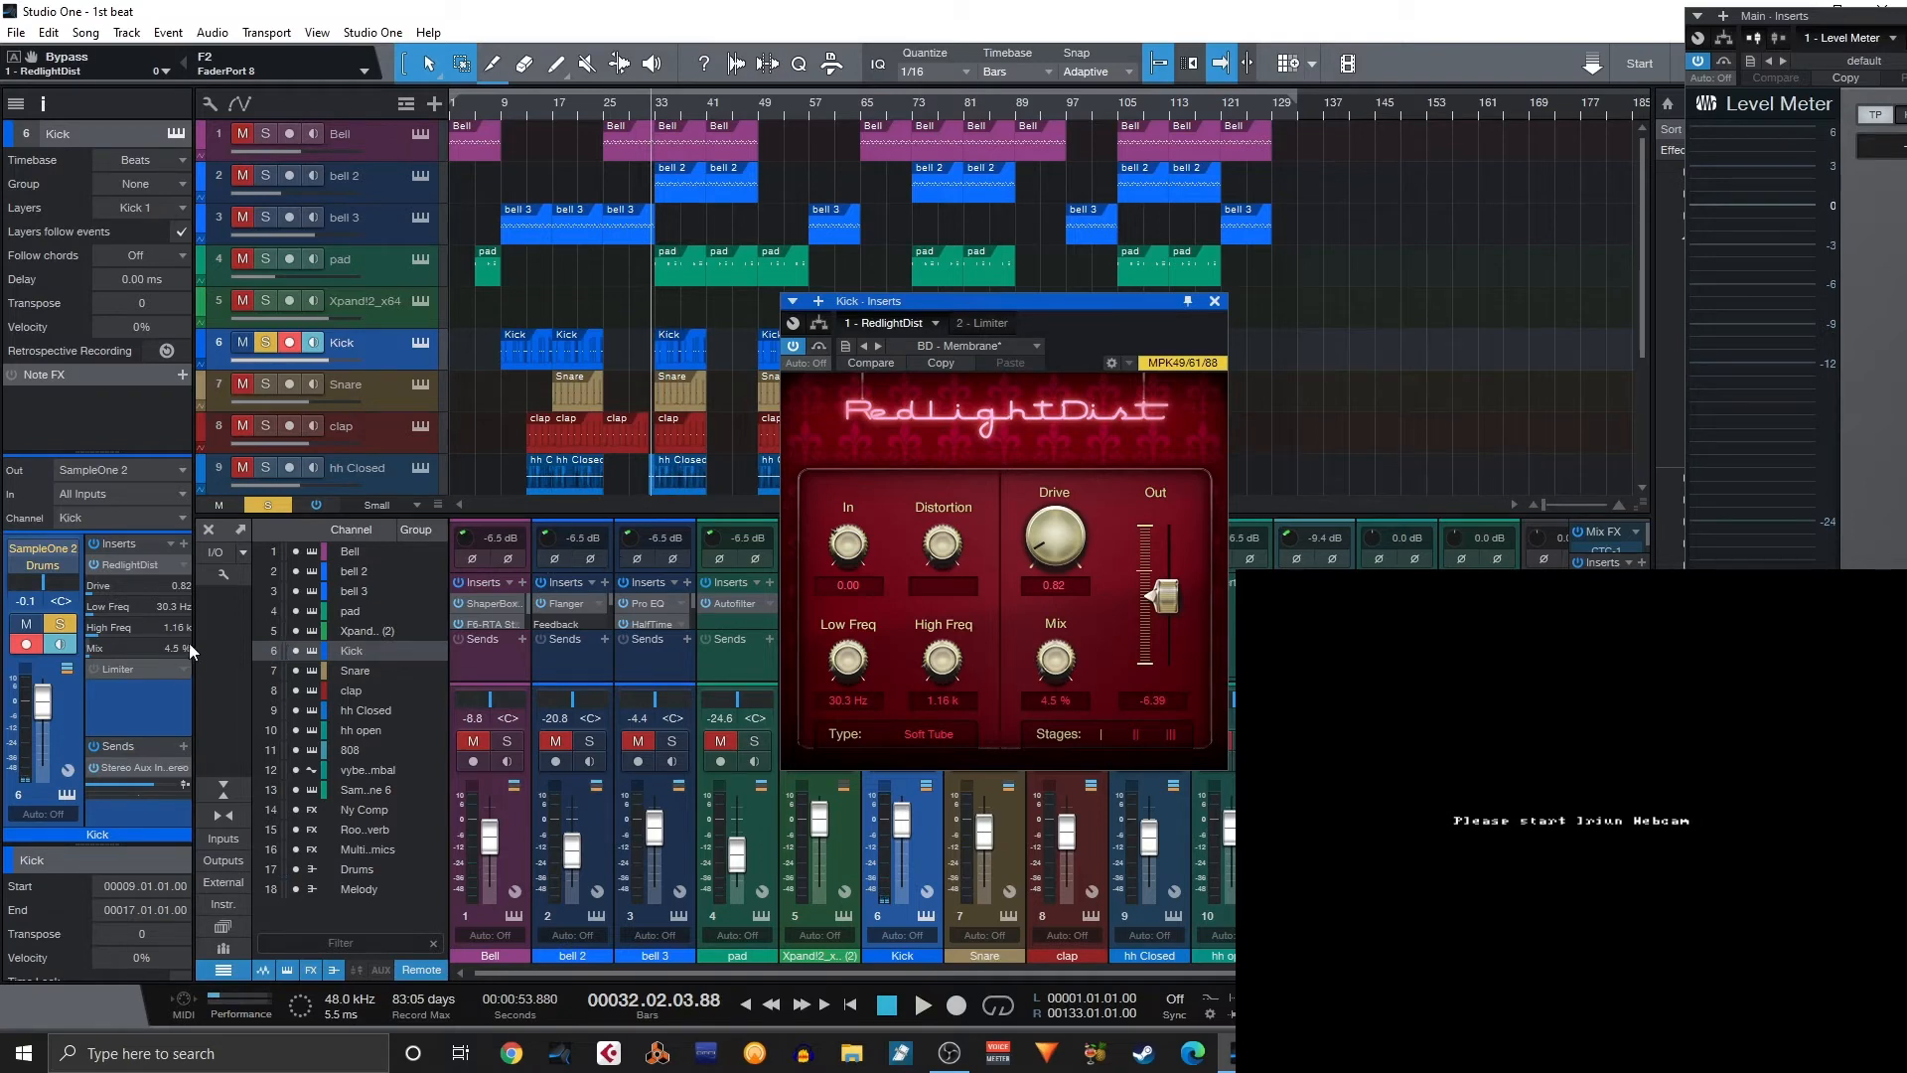
Reactivate and open the Kick's Limiter, and play the kick from just before bar 9 to examine the limiting.
{"action": "left_click", "coordinate": [121, 564]}
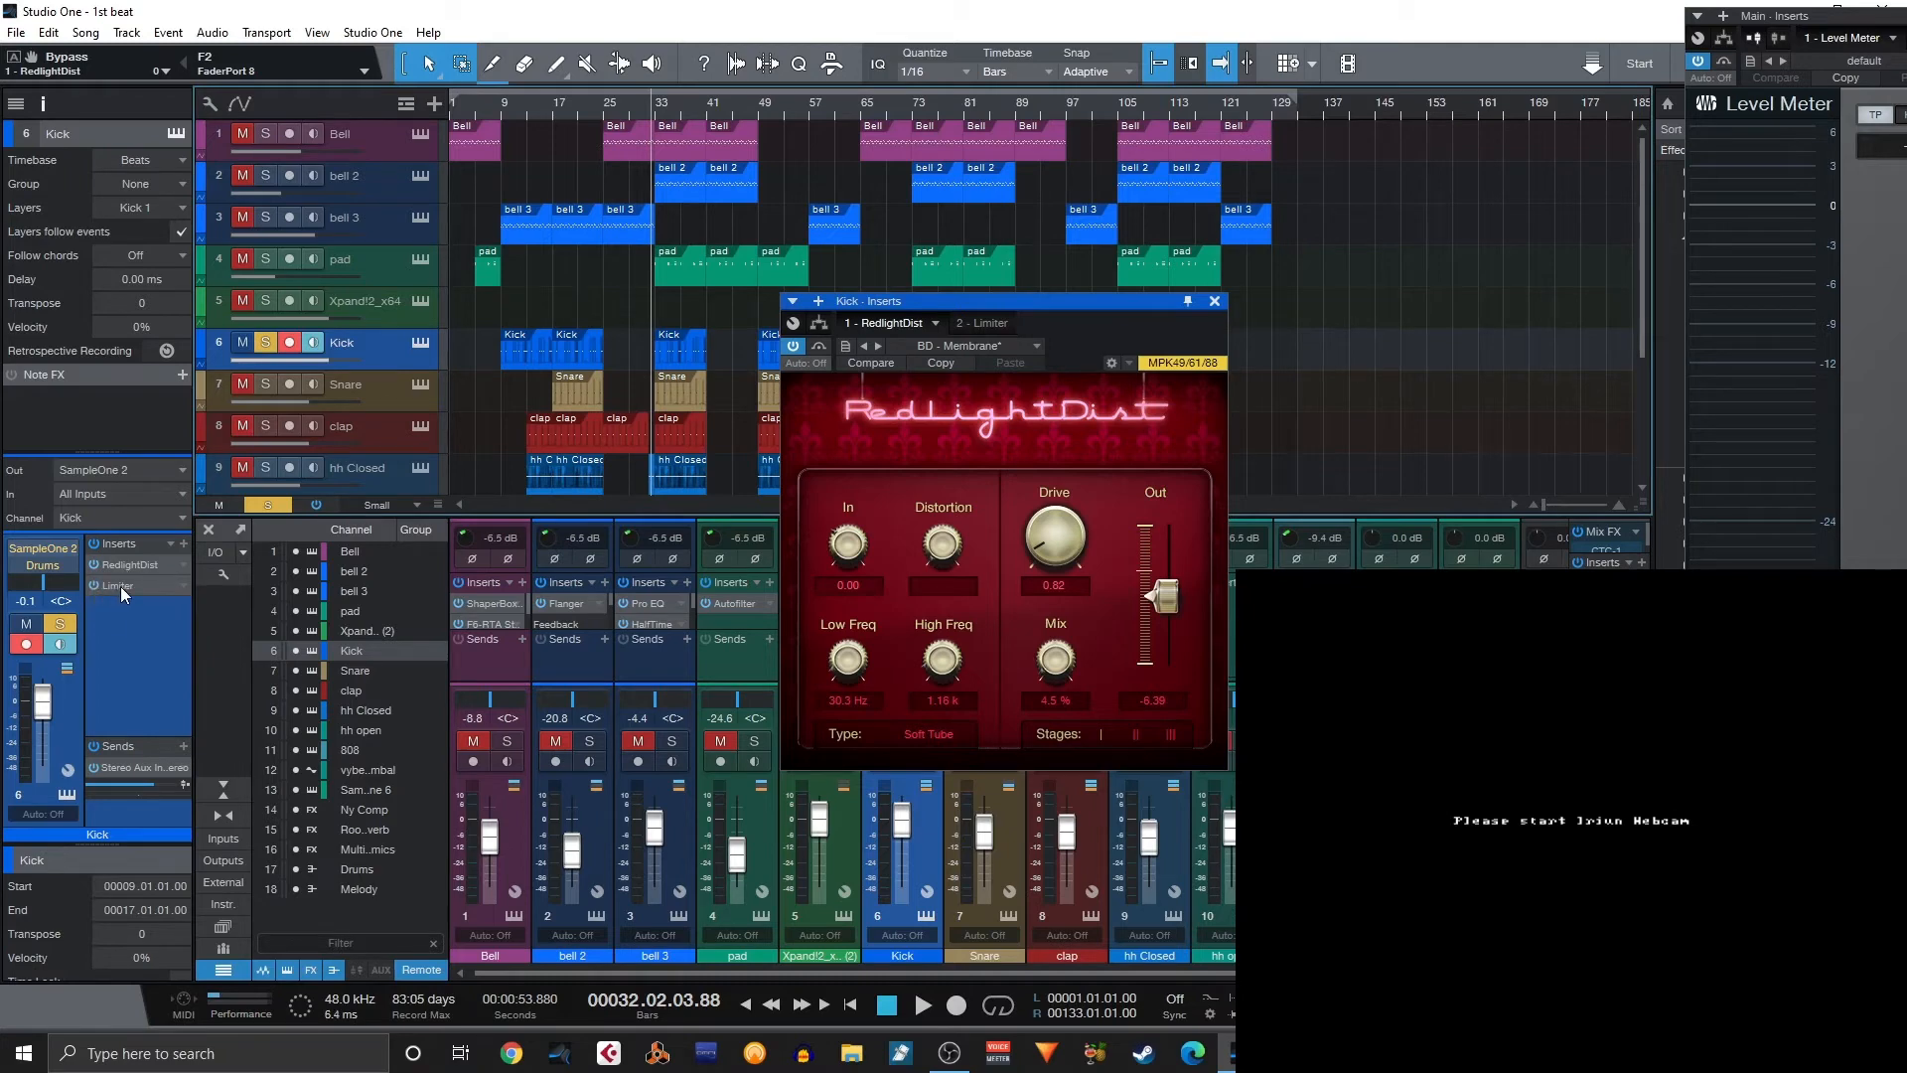
{"action": "double_click", "coordinate": [122, 586]}
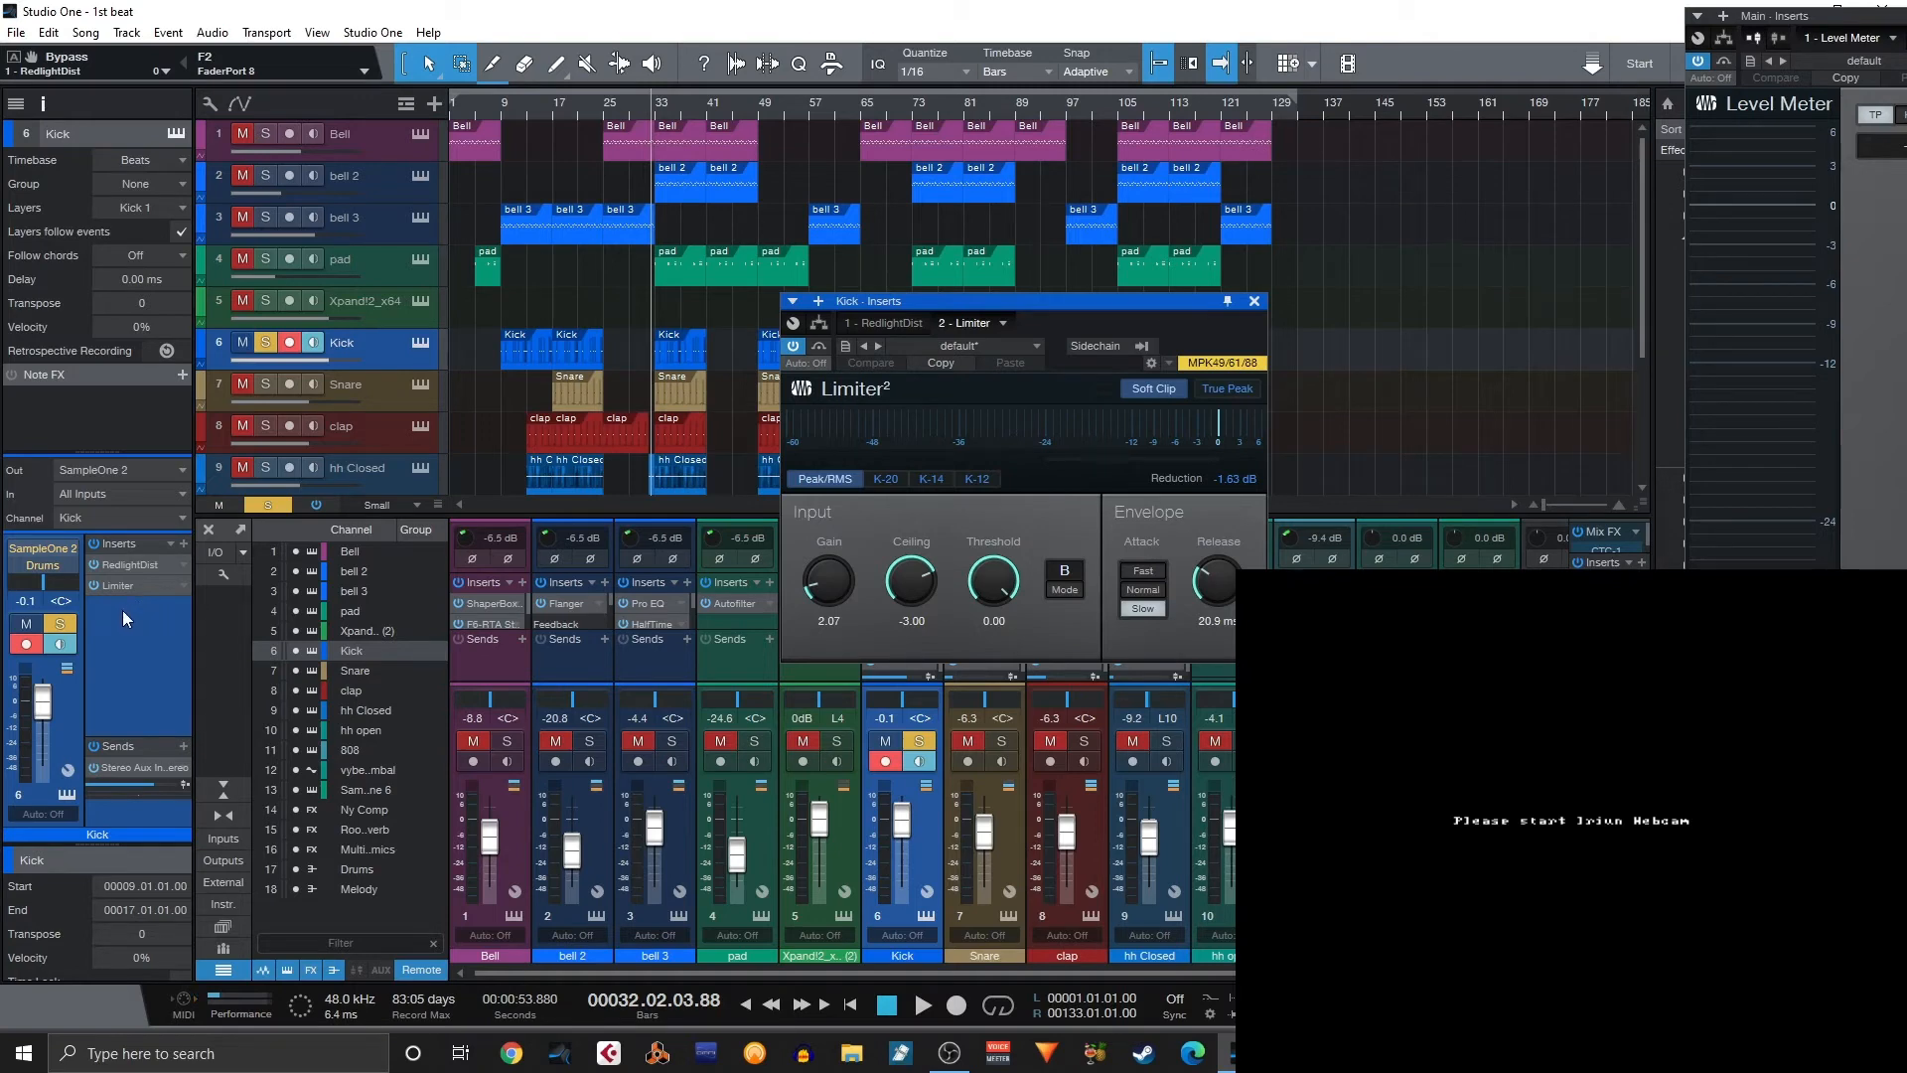
{"action": "key", "text": "comma"}
{"action": "key", "text": "space"}
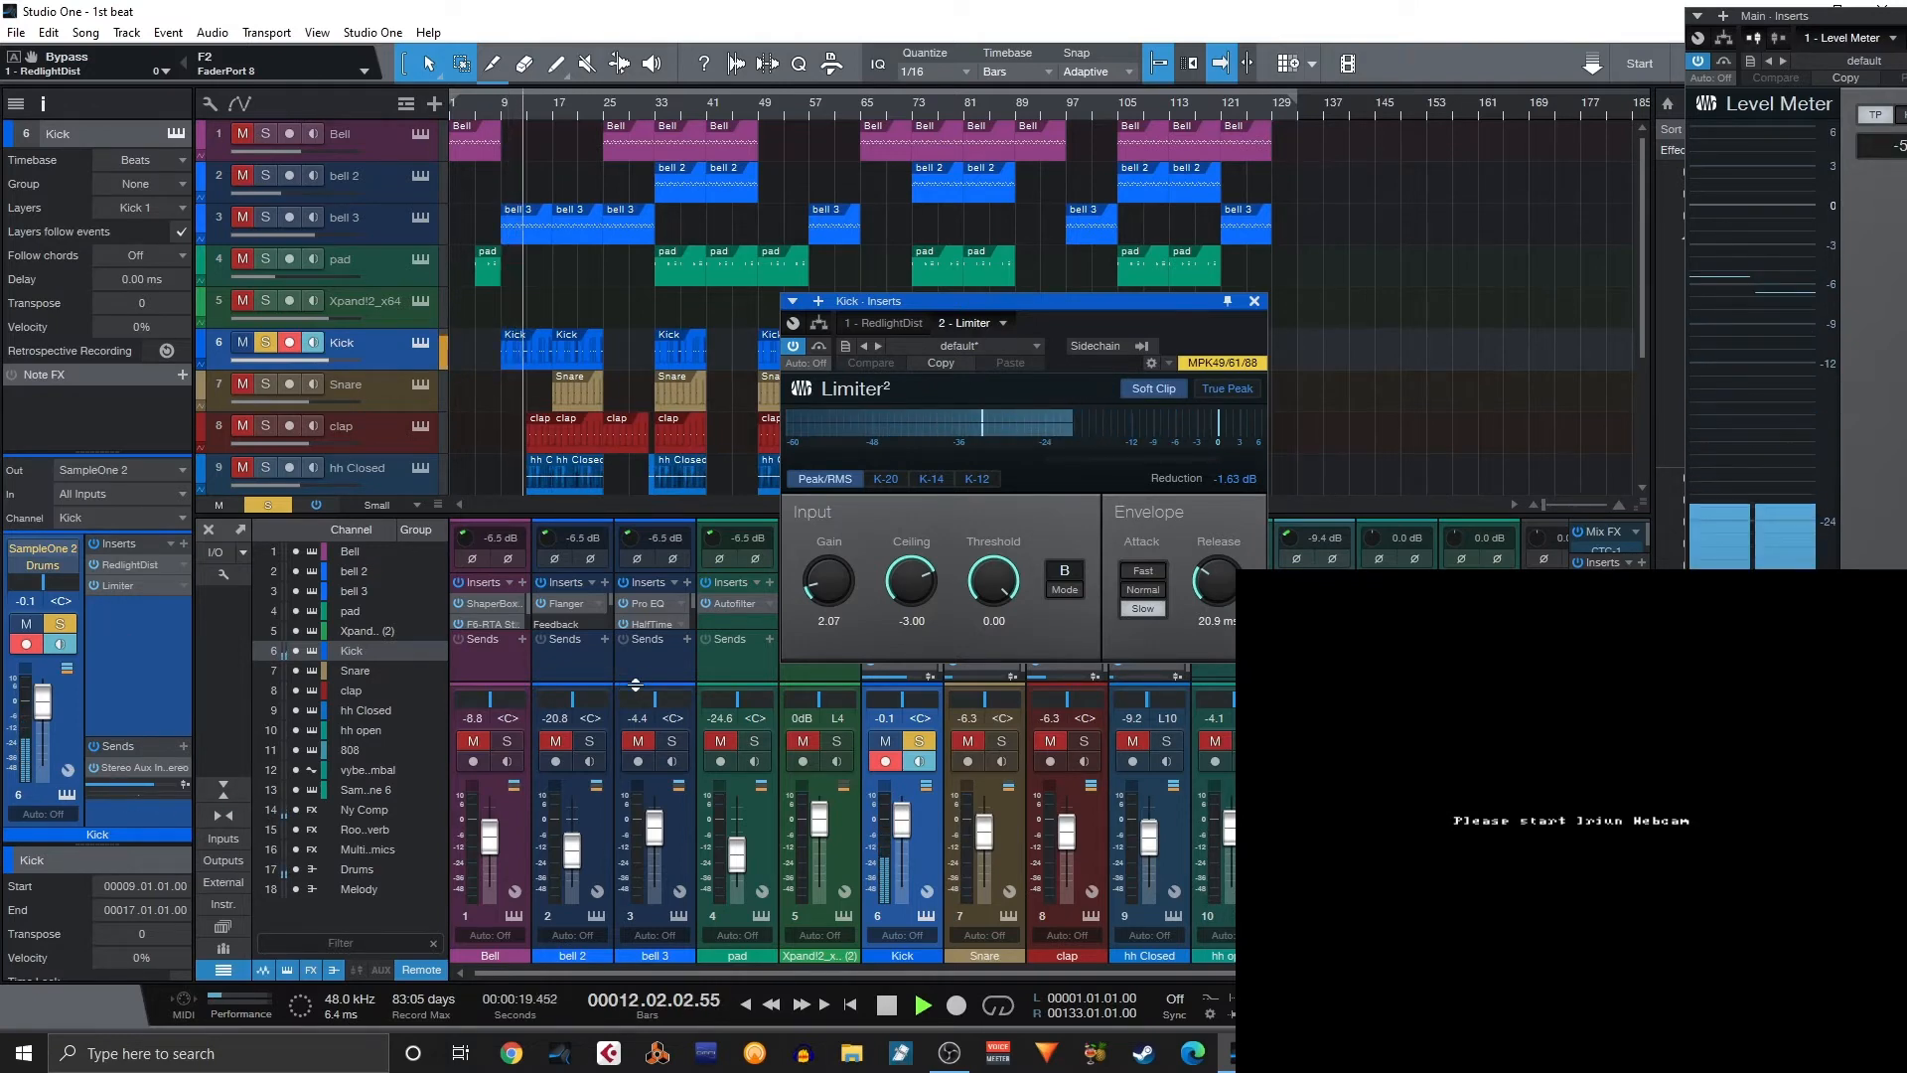
{"action": "key", "text": "space"}
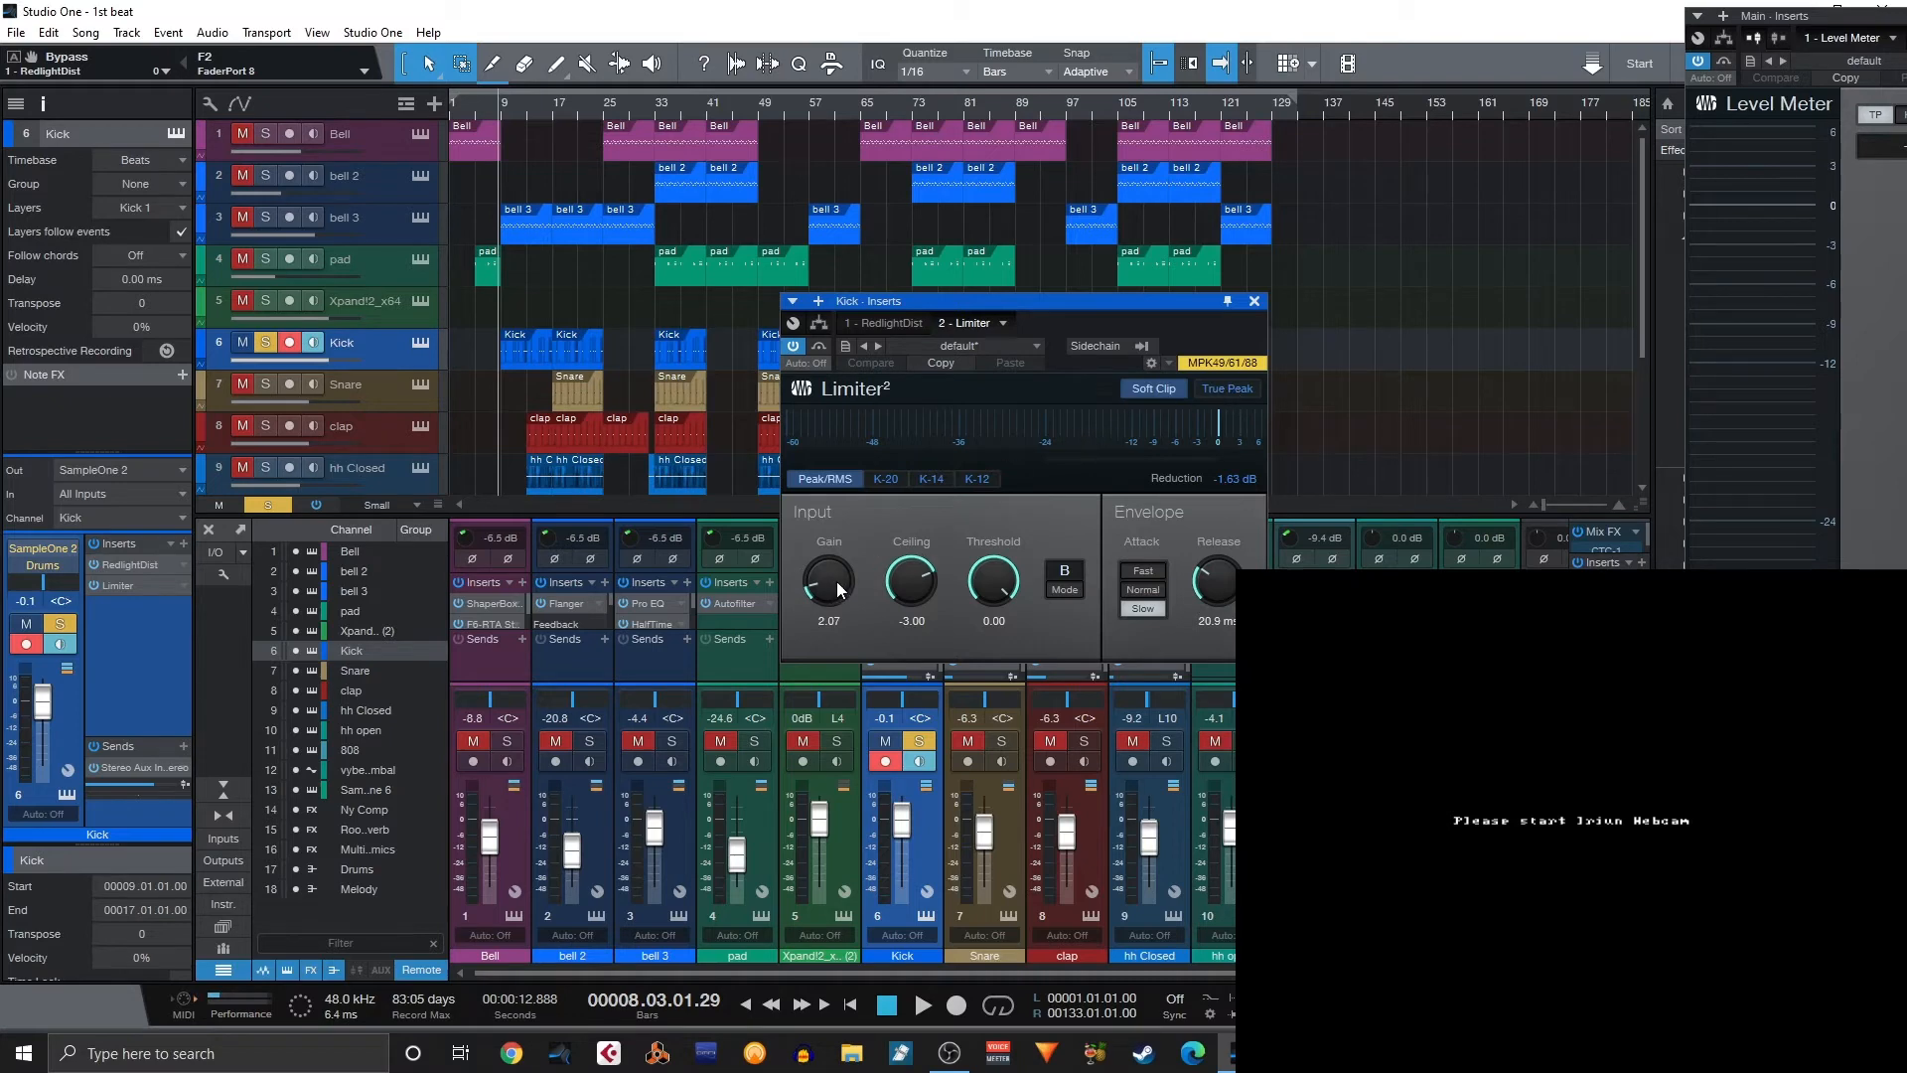
Close the Kick's Limiter, solo the 808 alongside the Kick, and play both from bar 9.
{"action": "left_click", "coordinate": [1255, 300]}
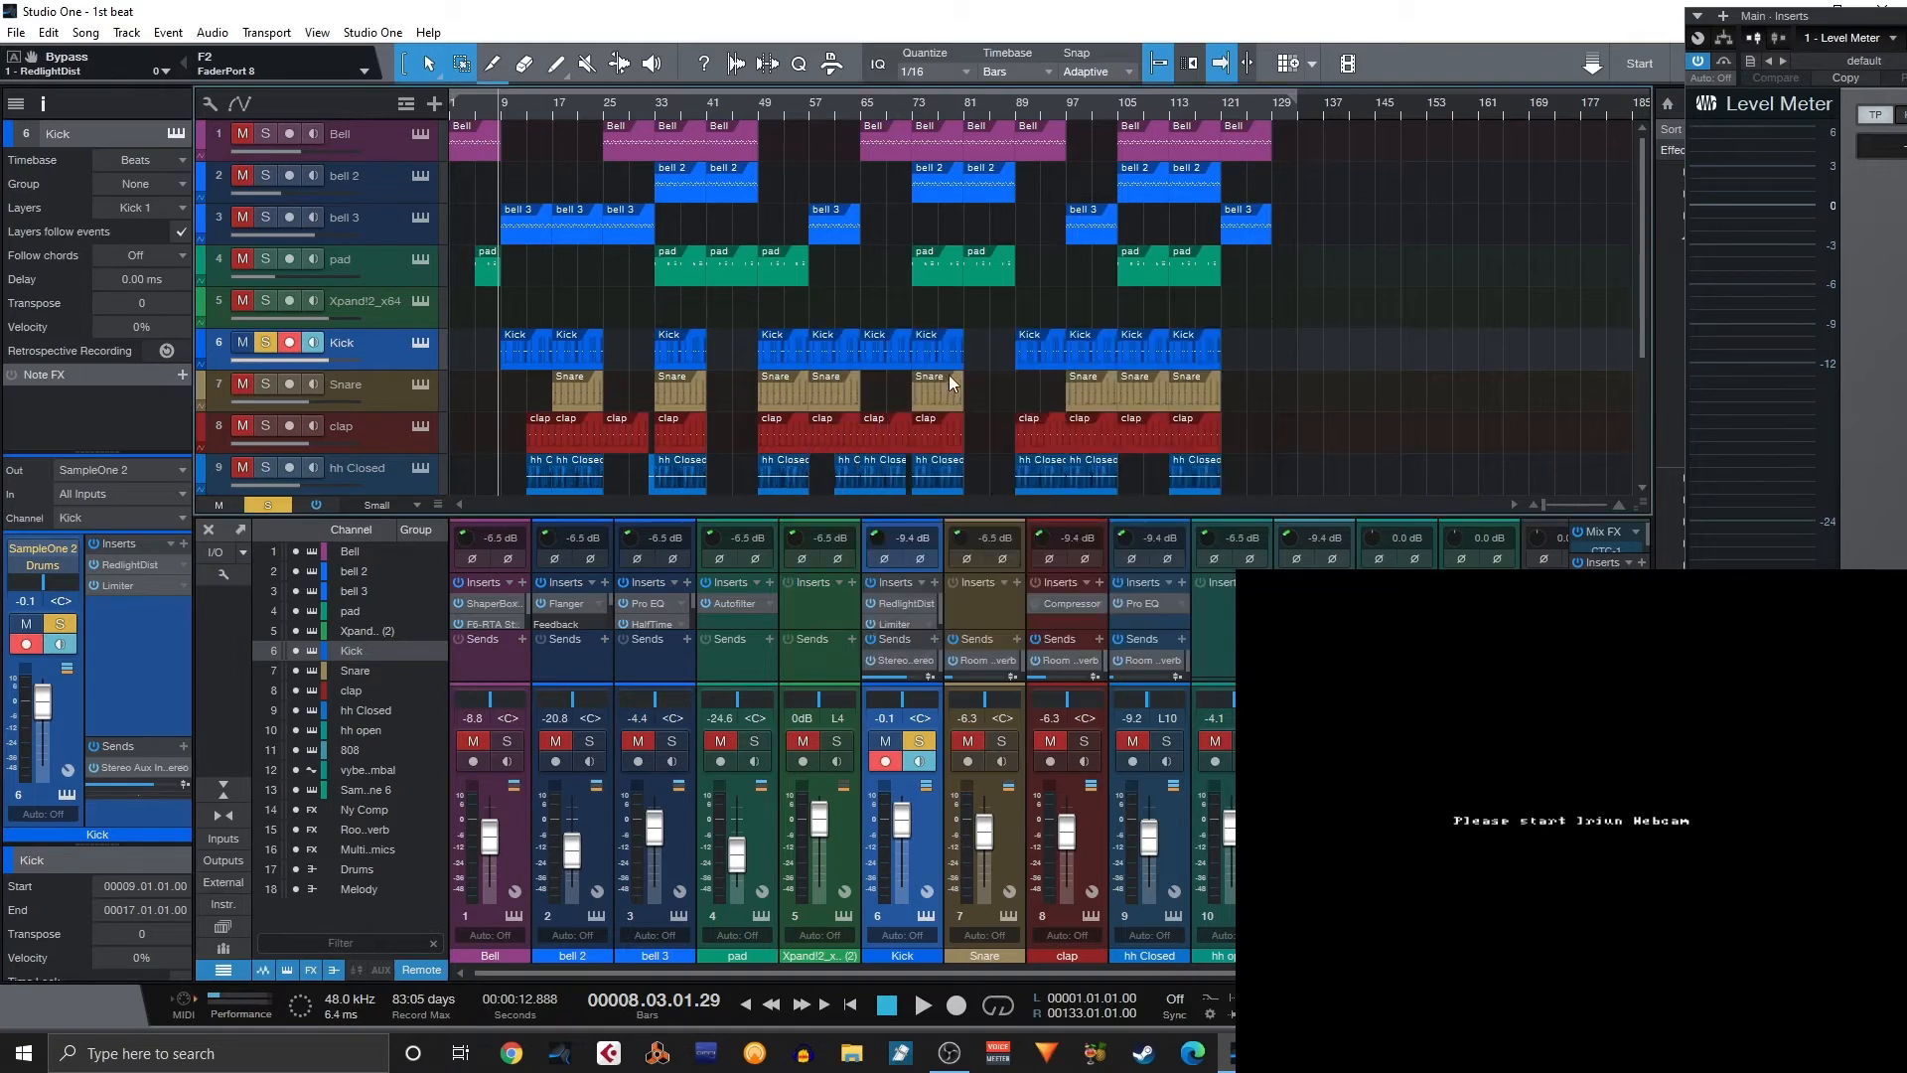
{"action": "scroll", "coordinate": [622, 425], "scroll_direction": "down", "scroll_amount": 3}
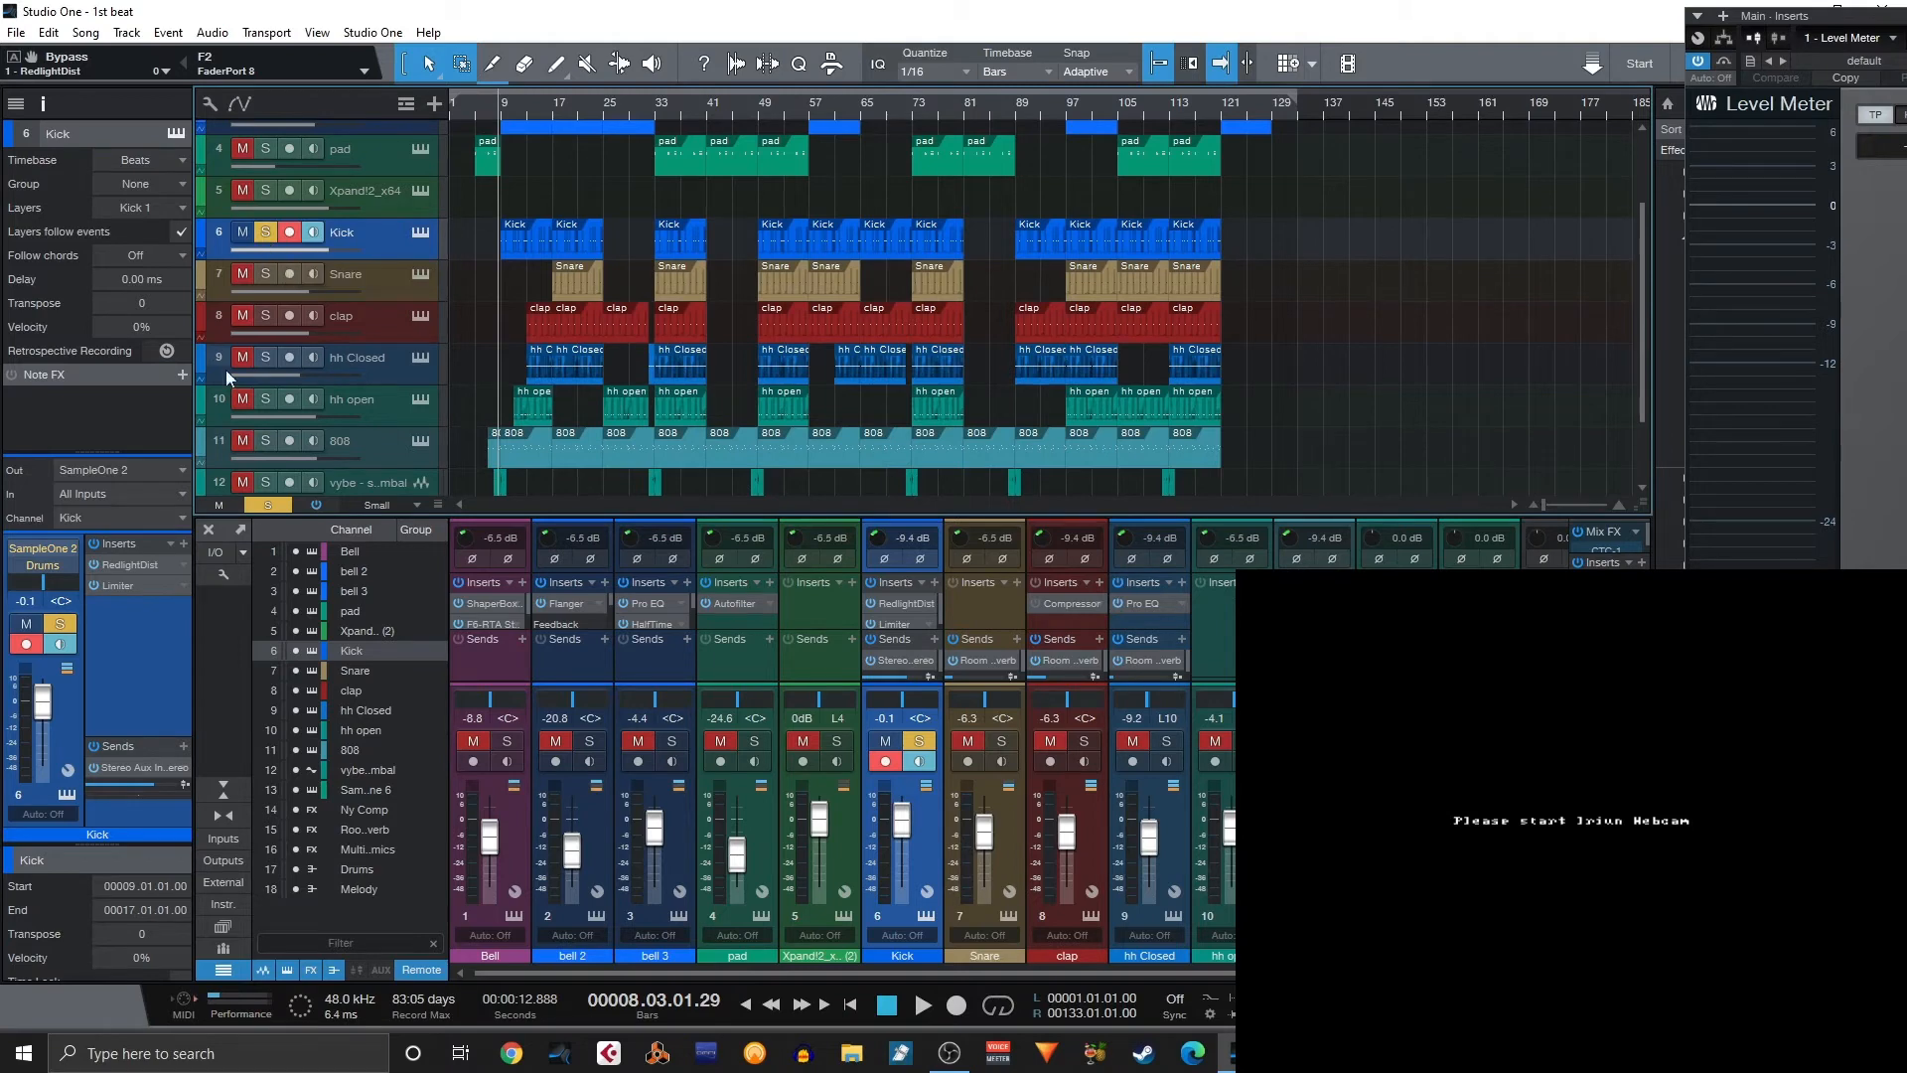
{"action": "left_click", "coordinate": [267, 441]}
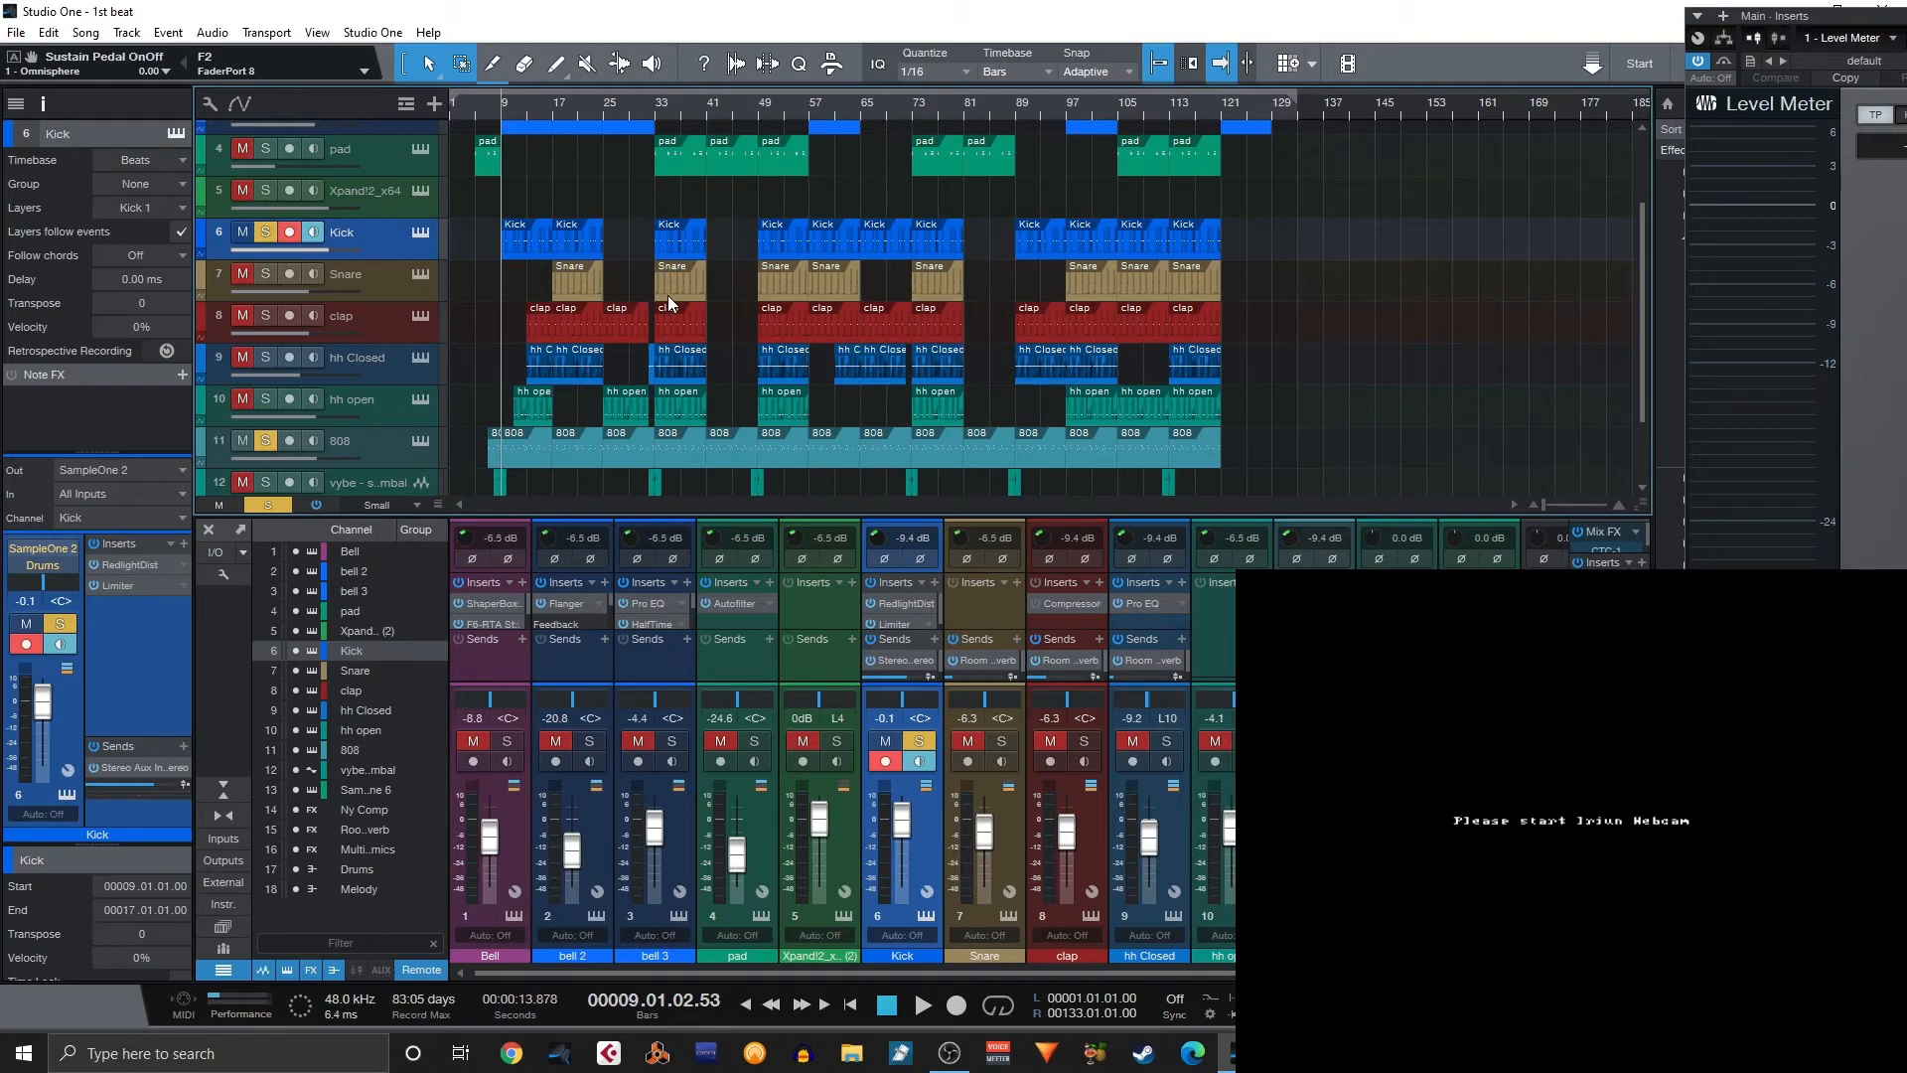
{"action": "key", "text": "space"}
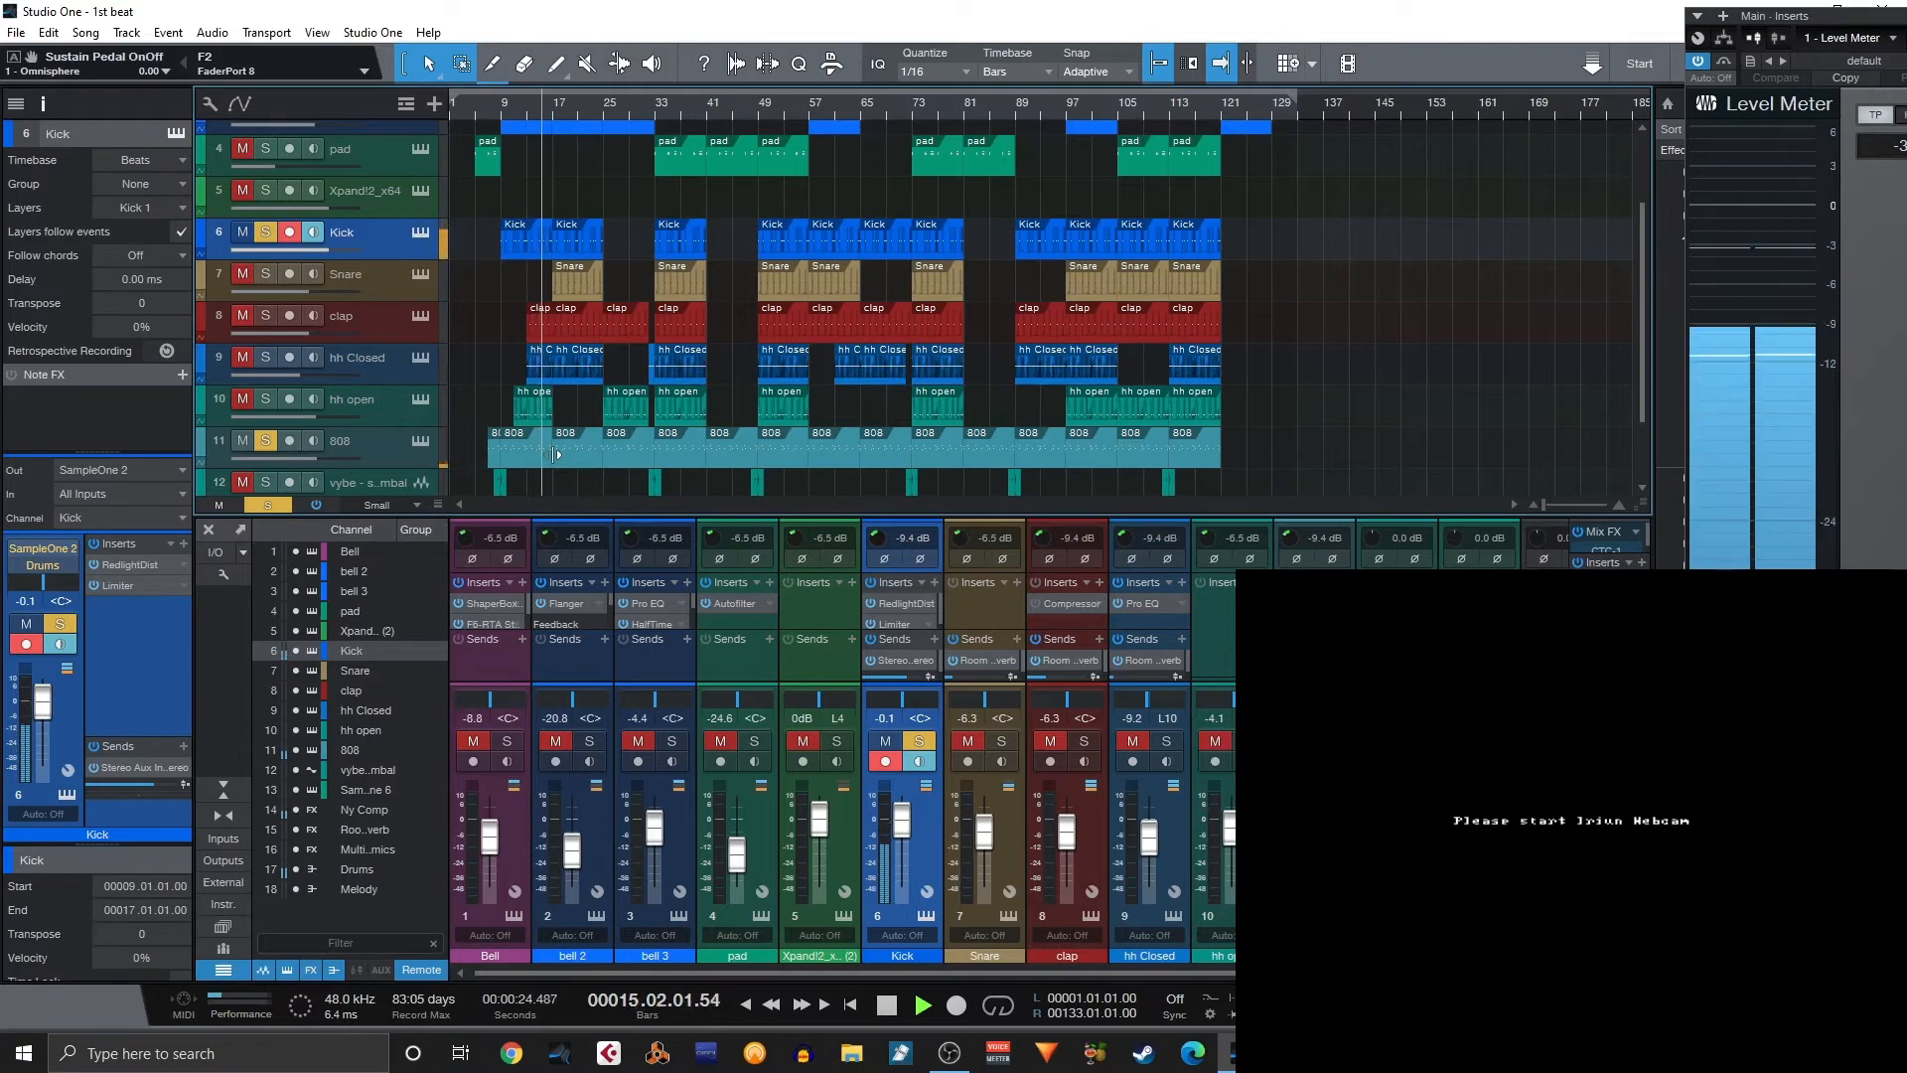
{"action": "key", "text": "space"}
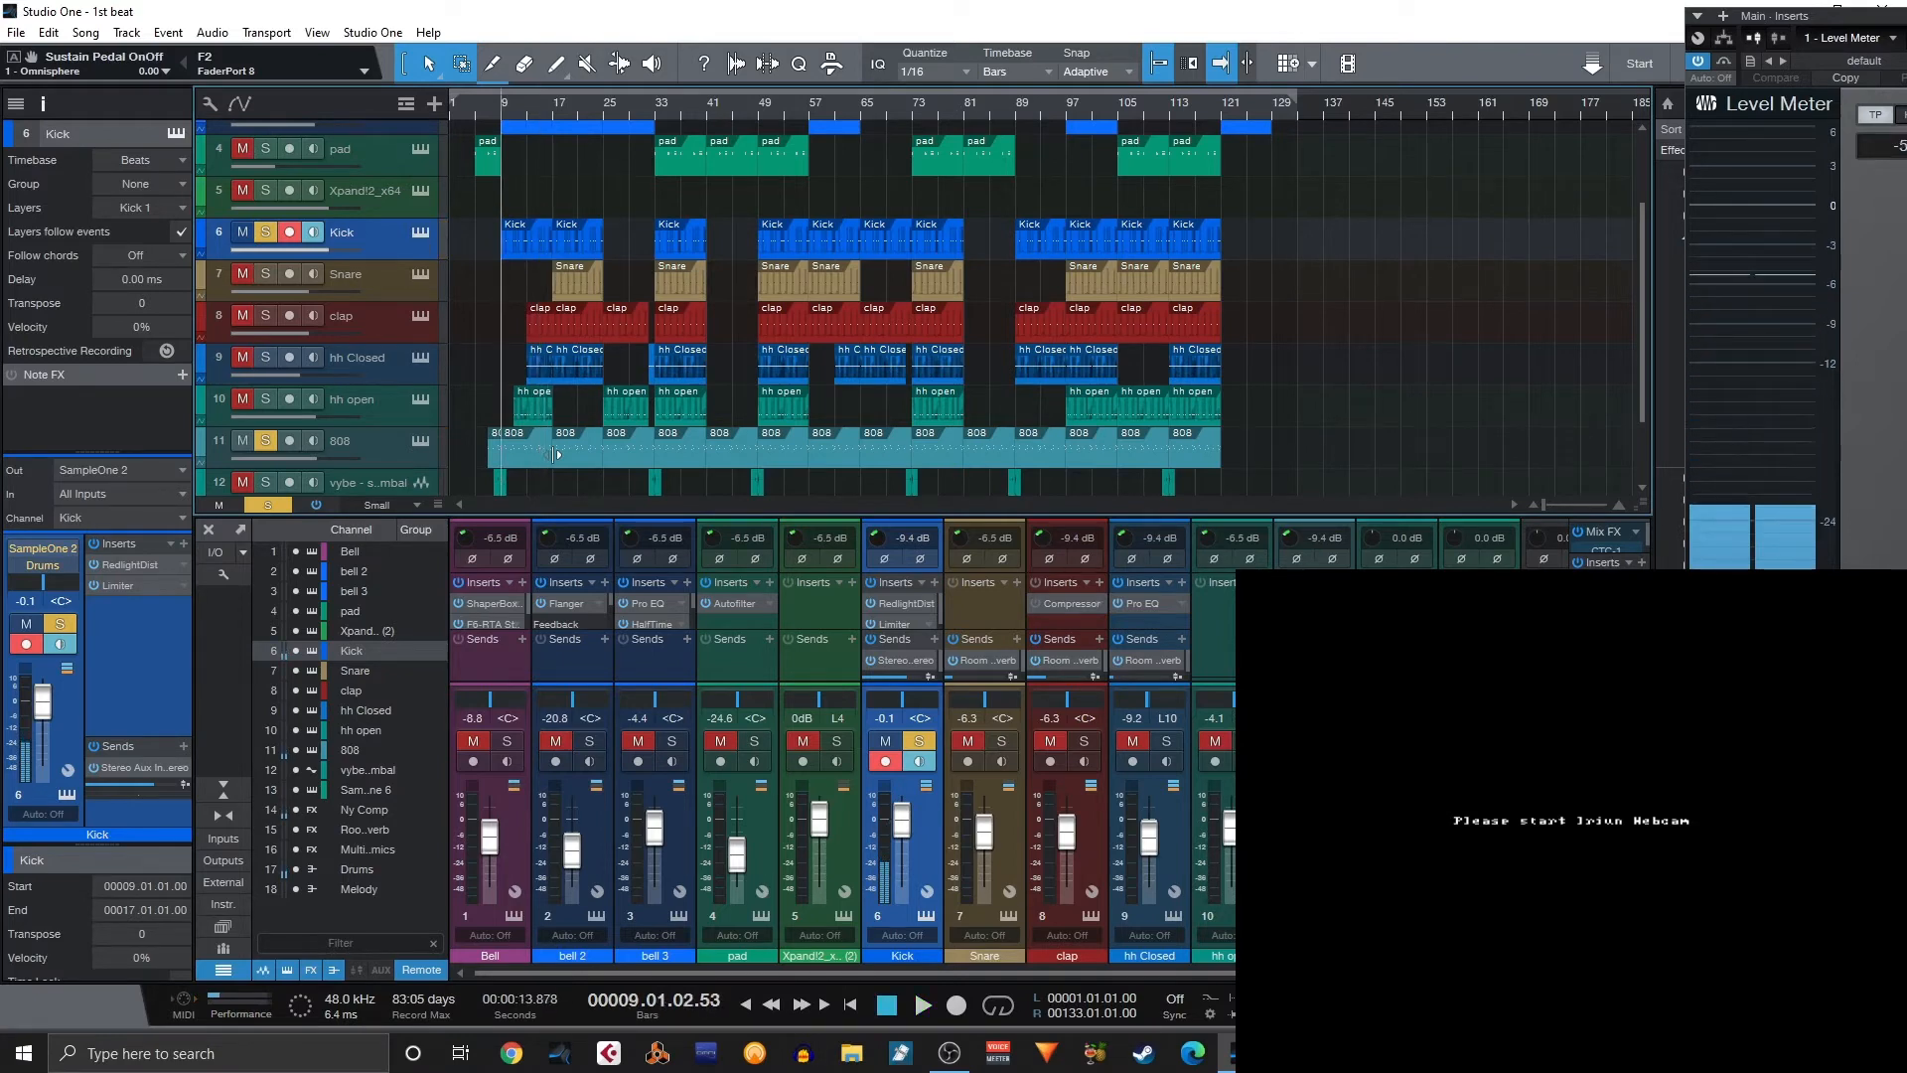
Remove the solos from 808 and Kick, then select and solo the Snare and listen to it from bar 17.
{"action": "left_click", "coordinate": [266, 441]}
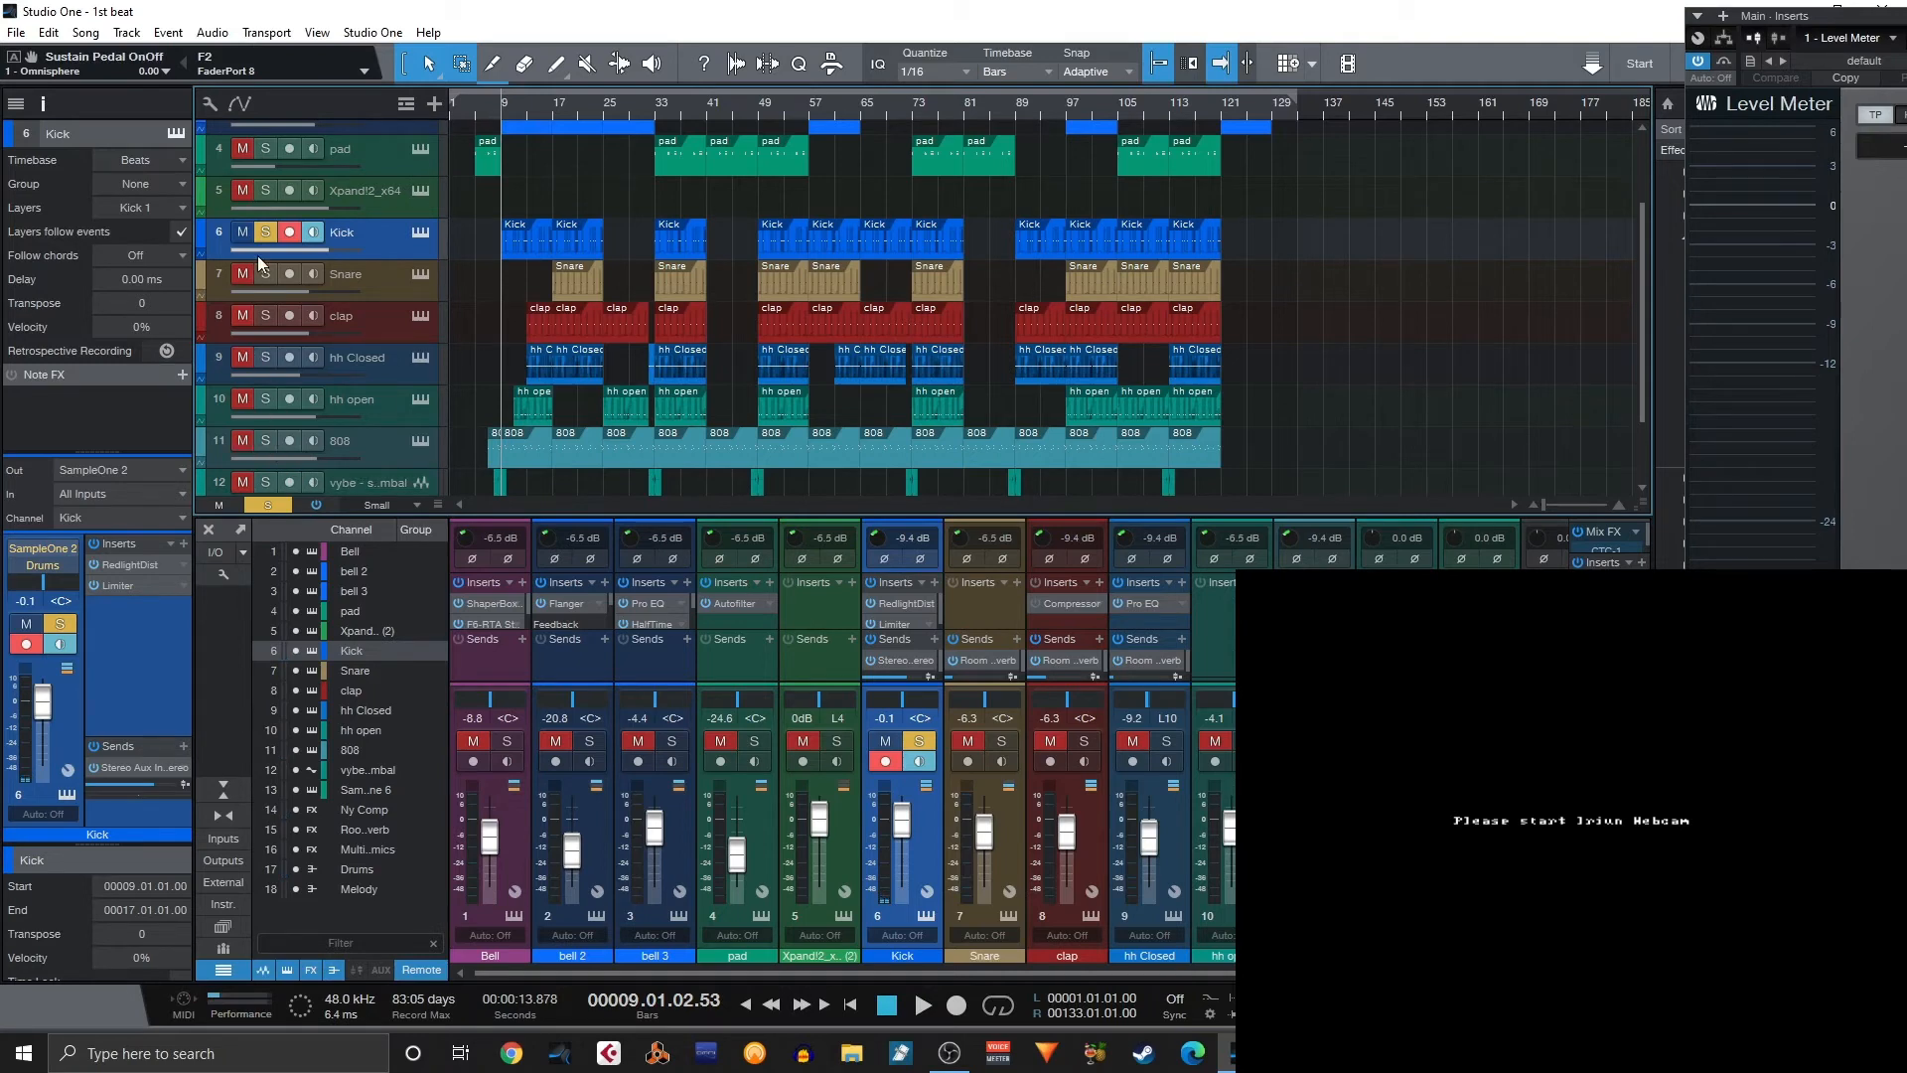
{"action": "left_click", "coordinate": [266, 231]}
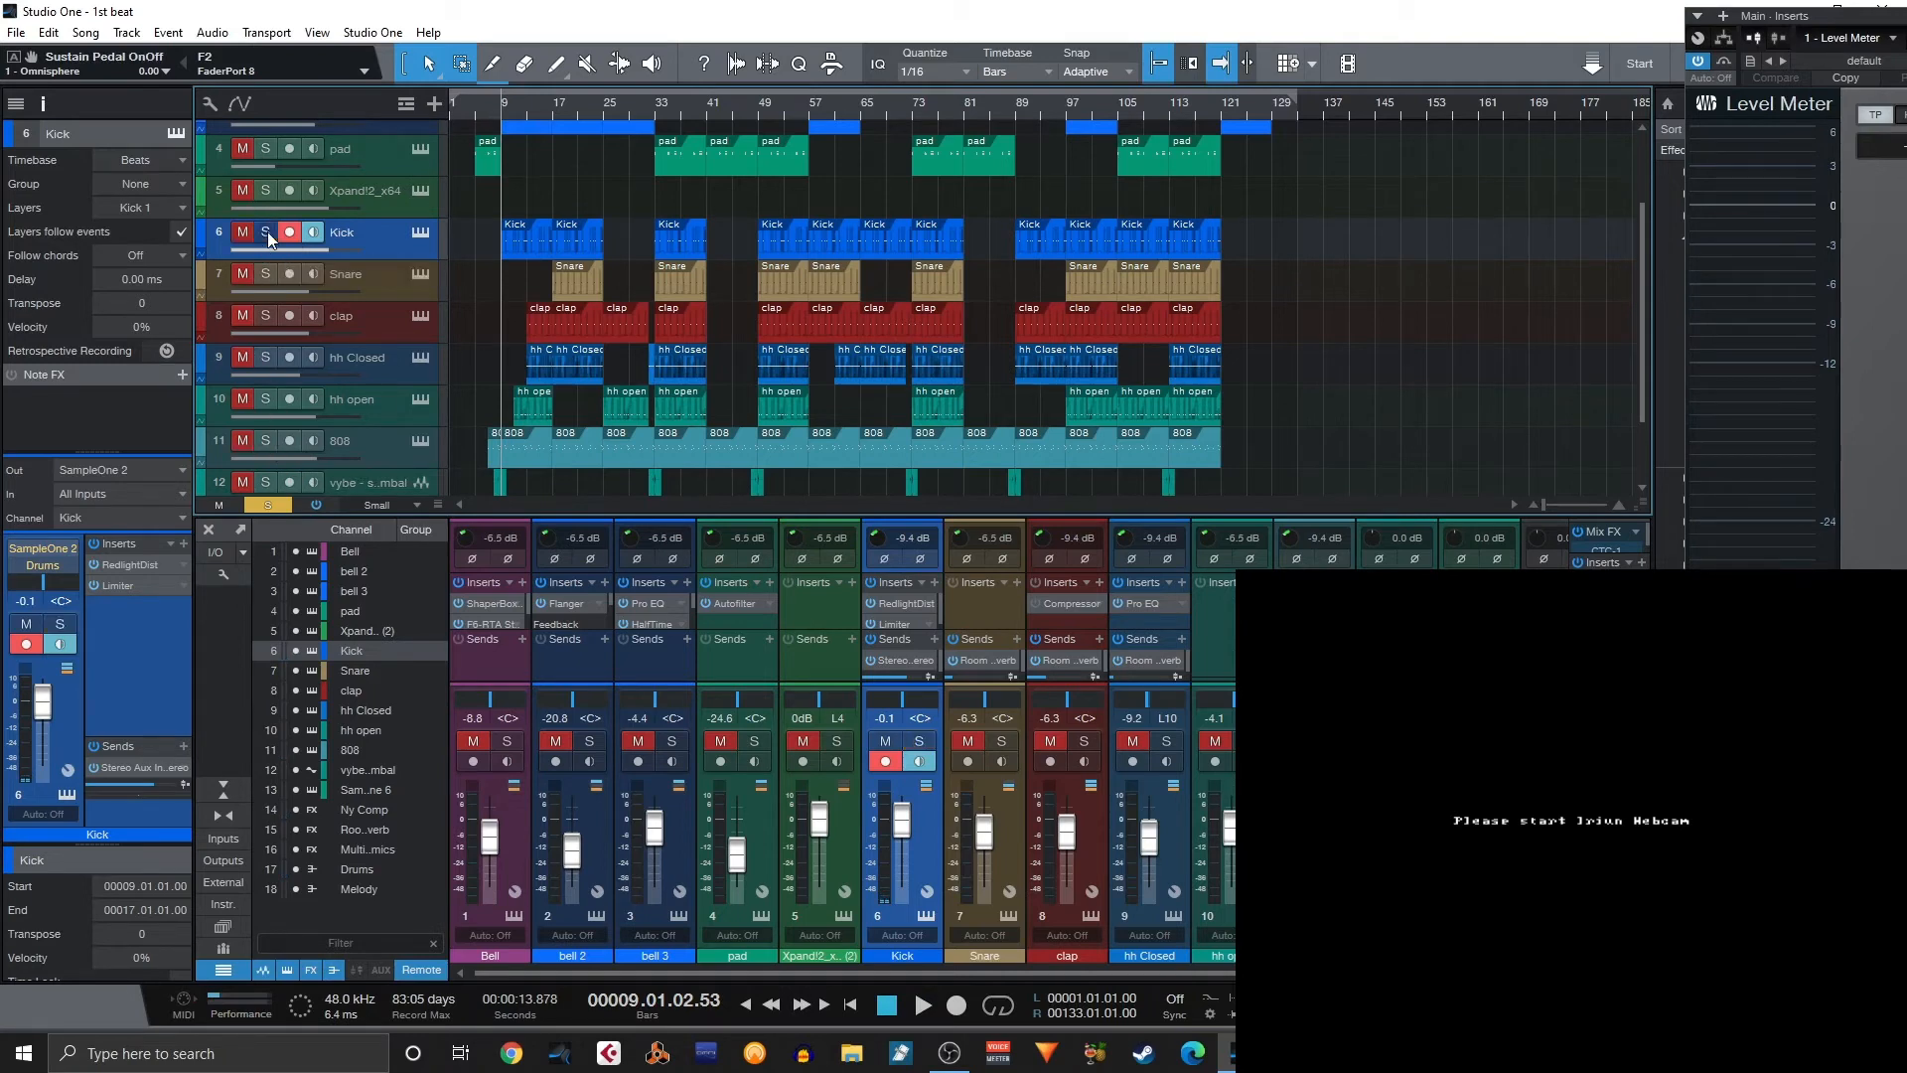
{"action": "left_click", "coordinate": [373, 277]}
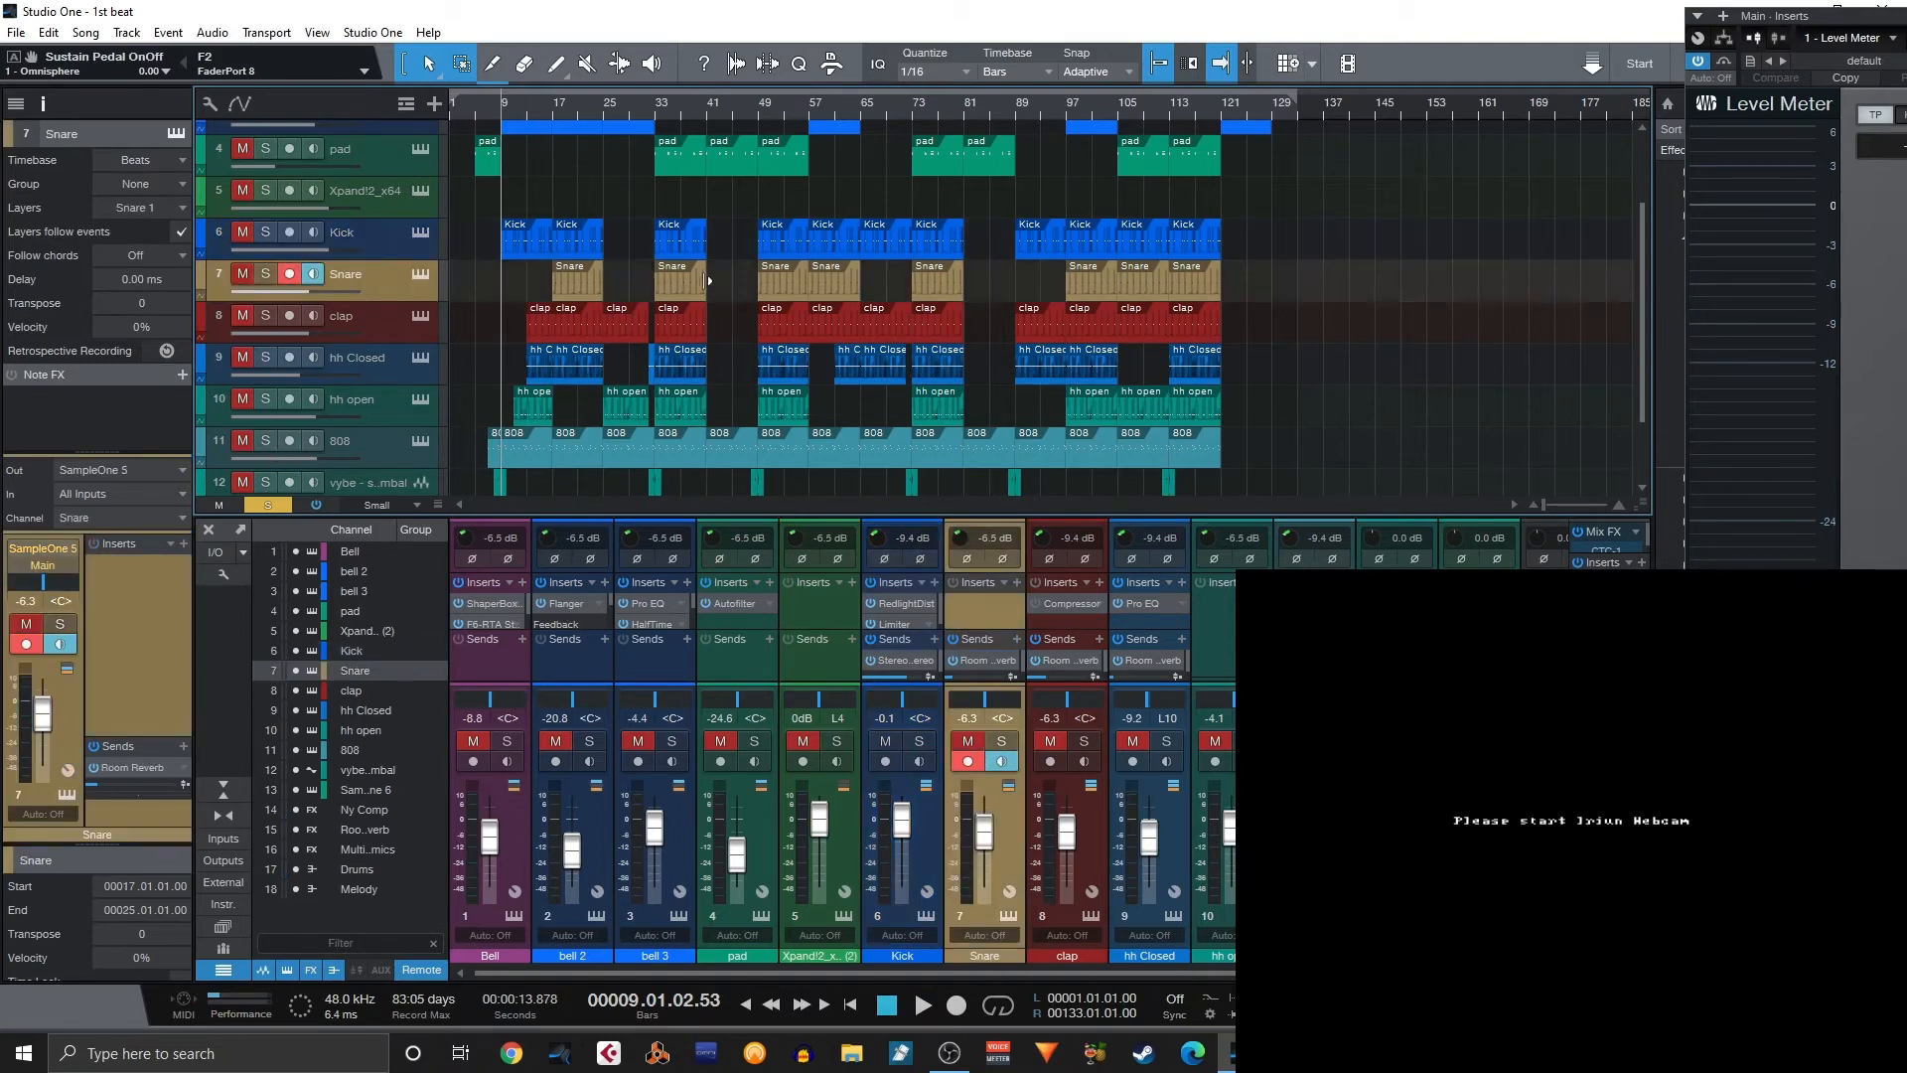
{"action": "left_click", "coordinate": [552, 115]}
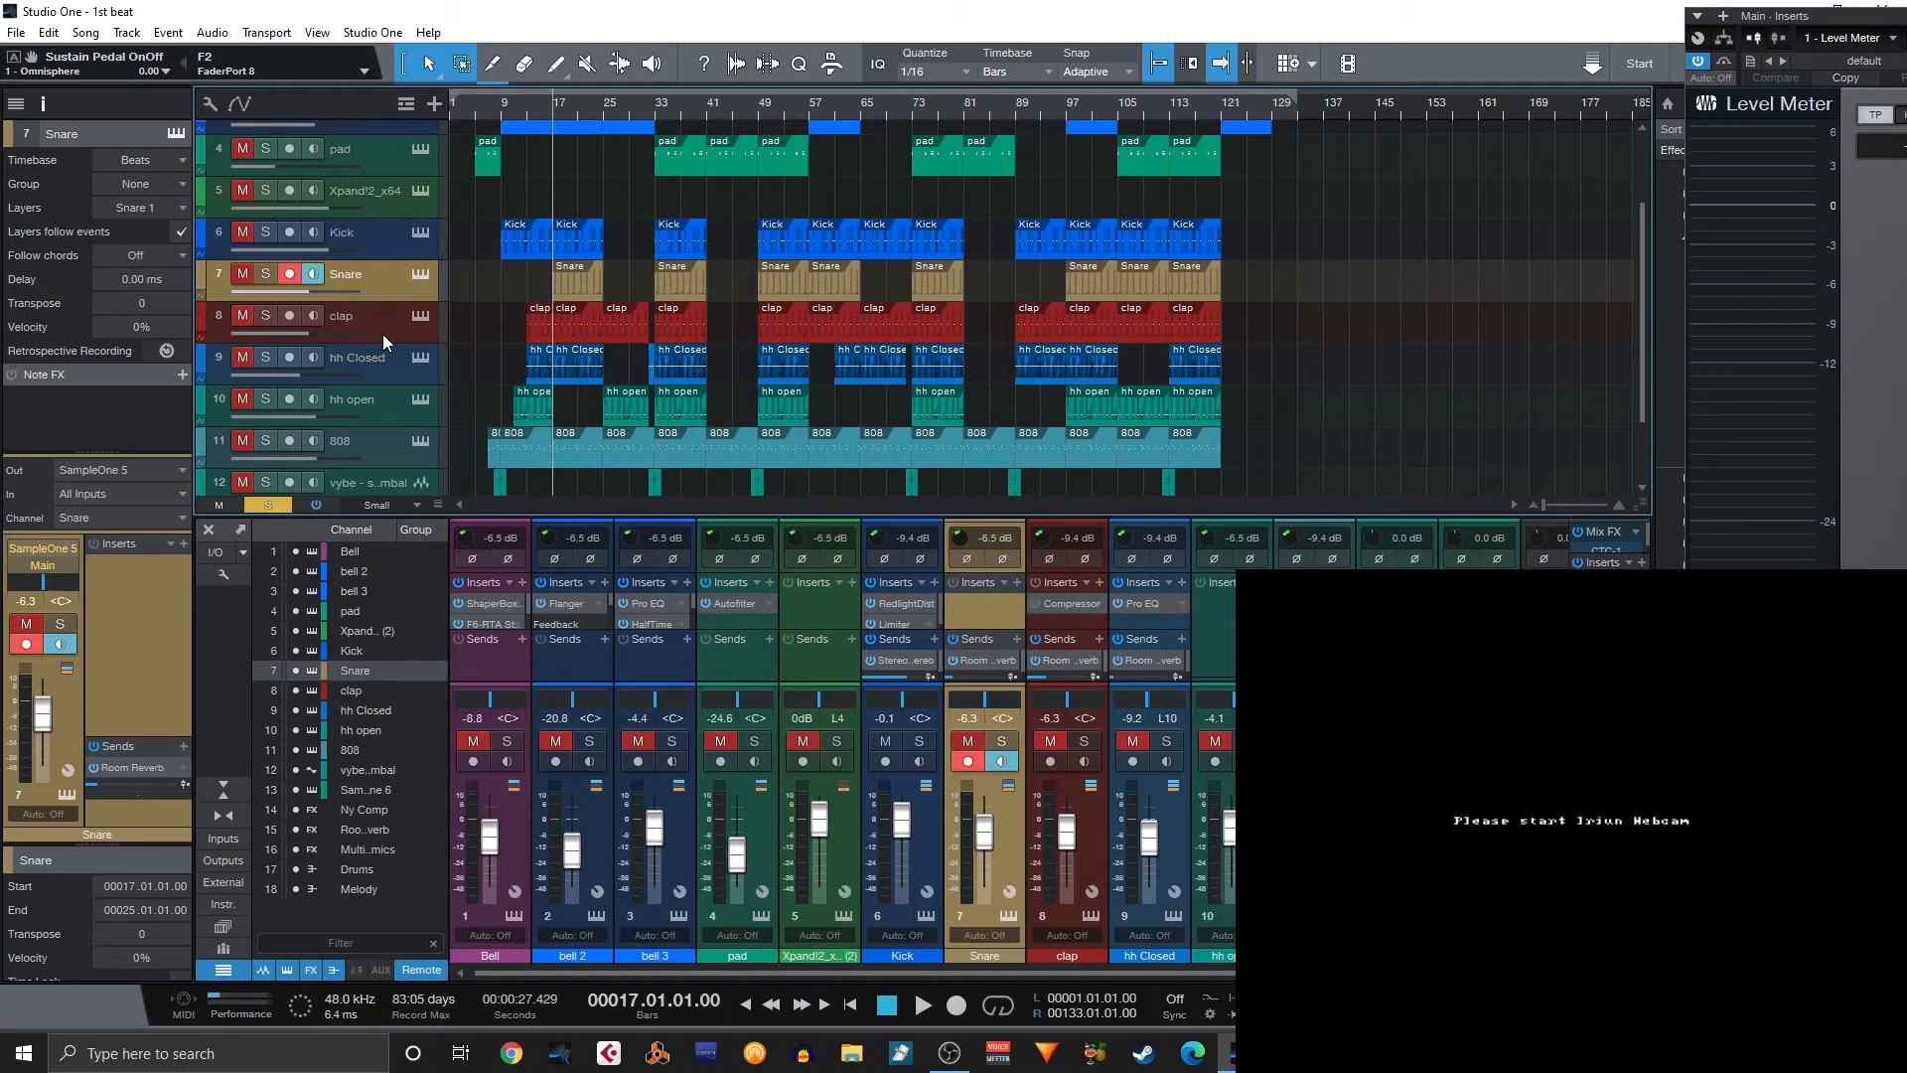
{"action": "key", "text": "space"}
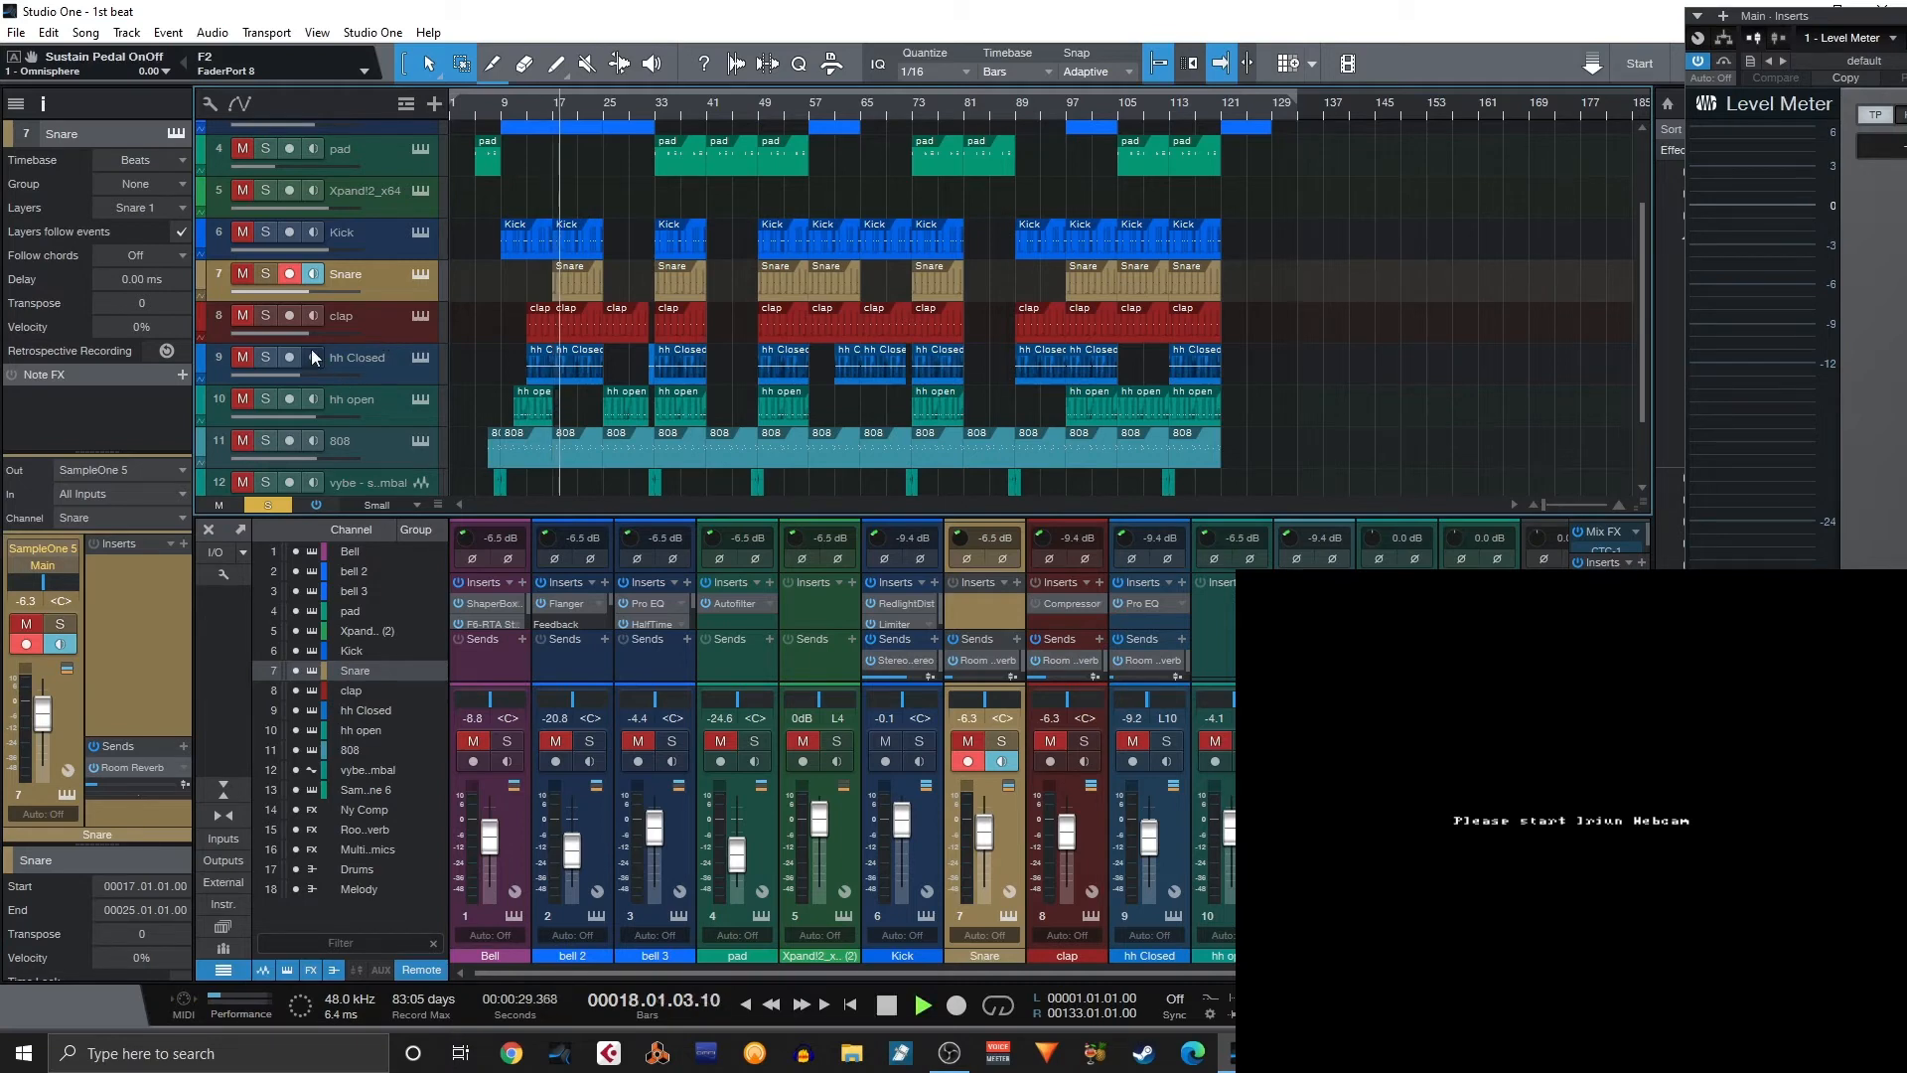
{"action": "key", "text": "s"}
{"action": "scroll", "coordinate": [438, 403], "scroll_direction": "down", "scroll_amount": 1}
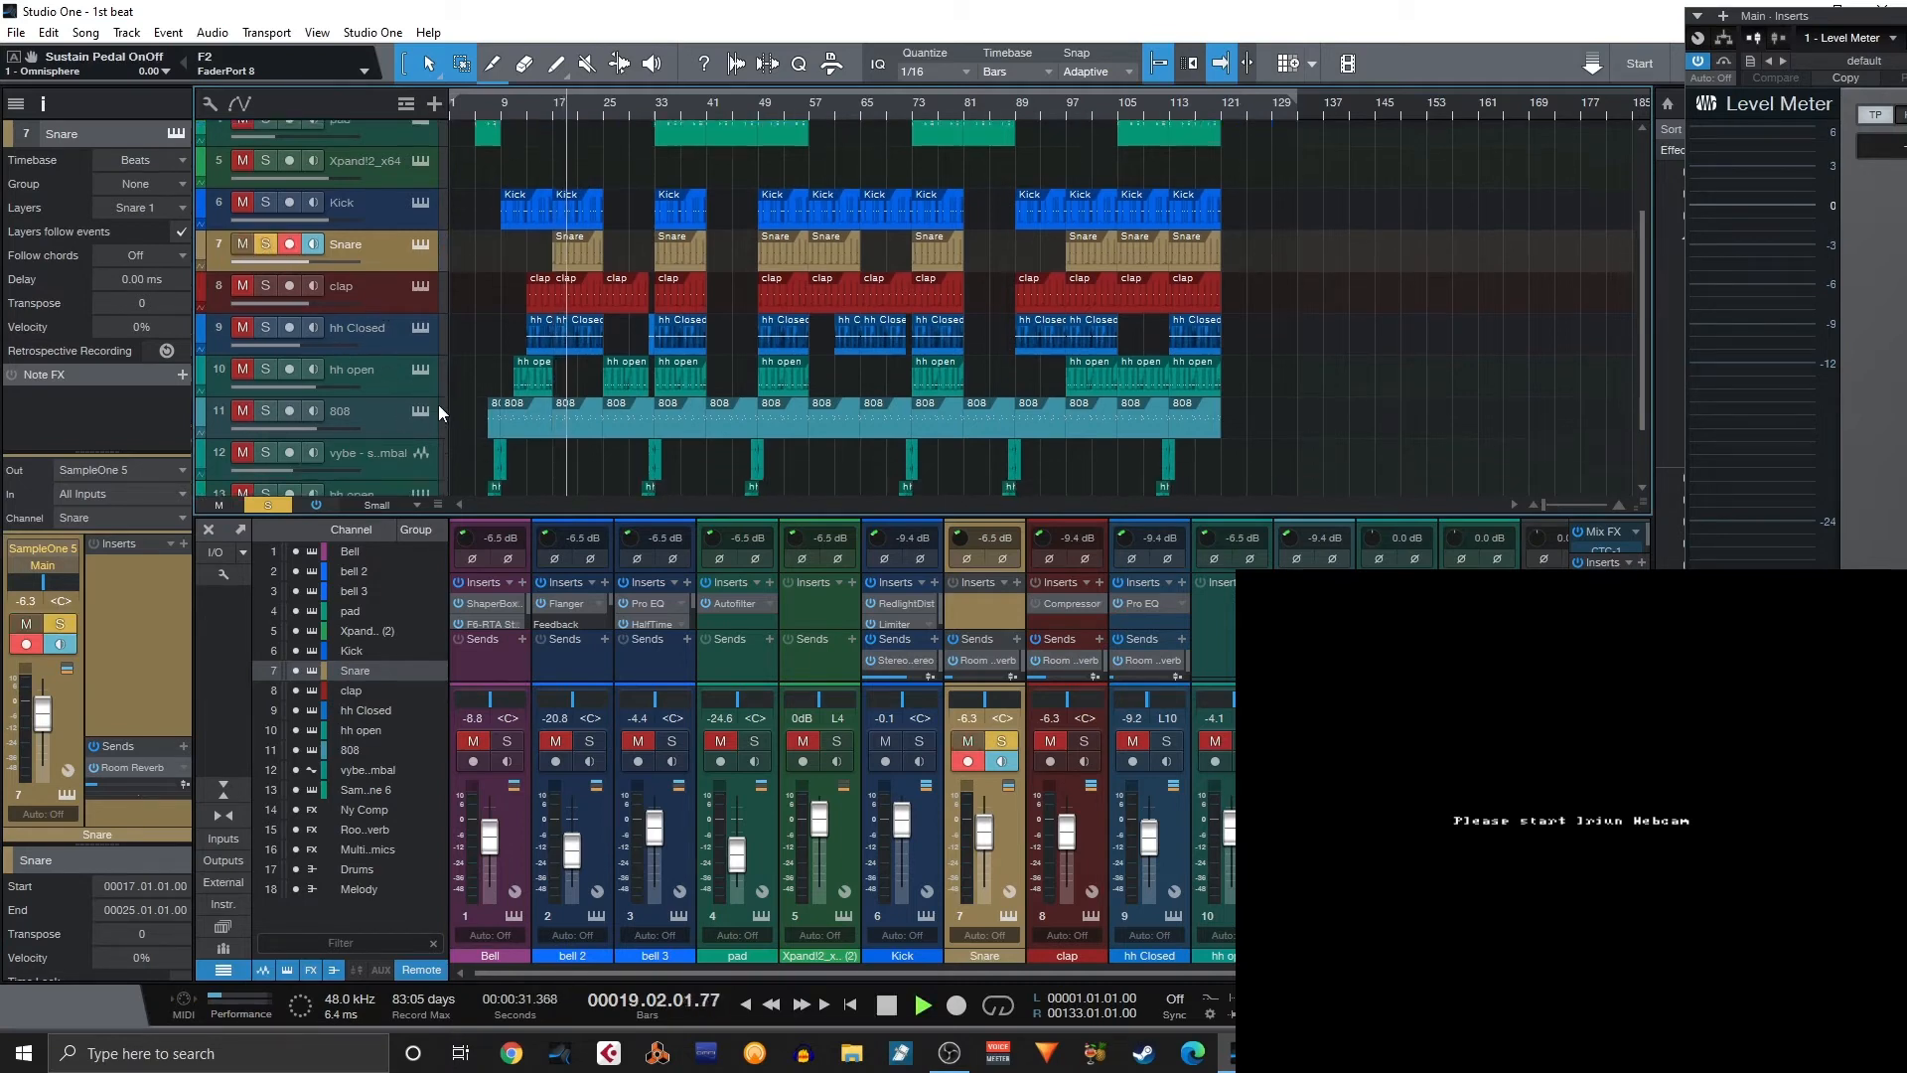
{"action": "scroll", "coordinate": [438, 403], "scroll_direction": "down", "scroll_amount": 1}
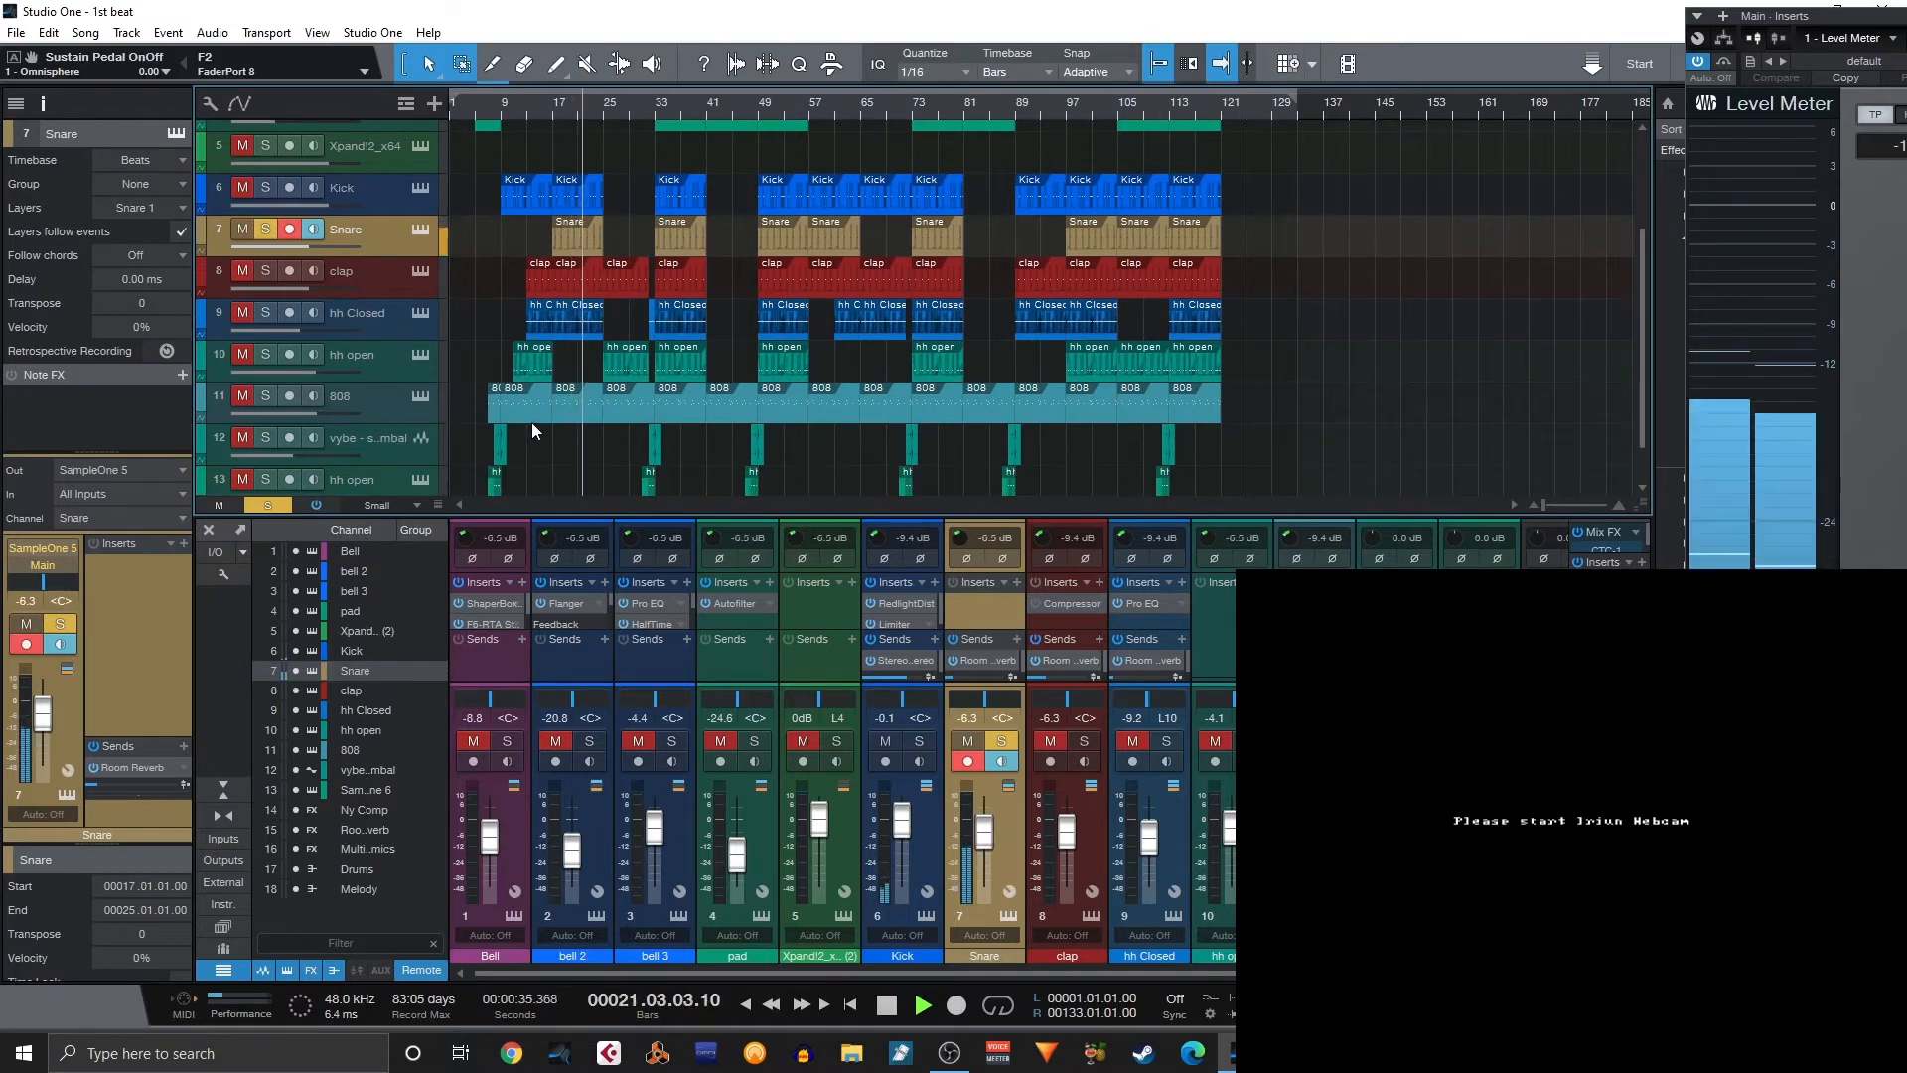
{"action": "key", "text": "space"}
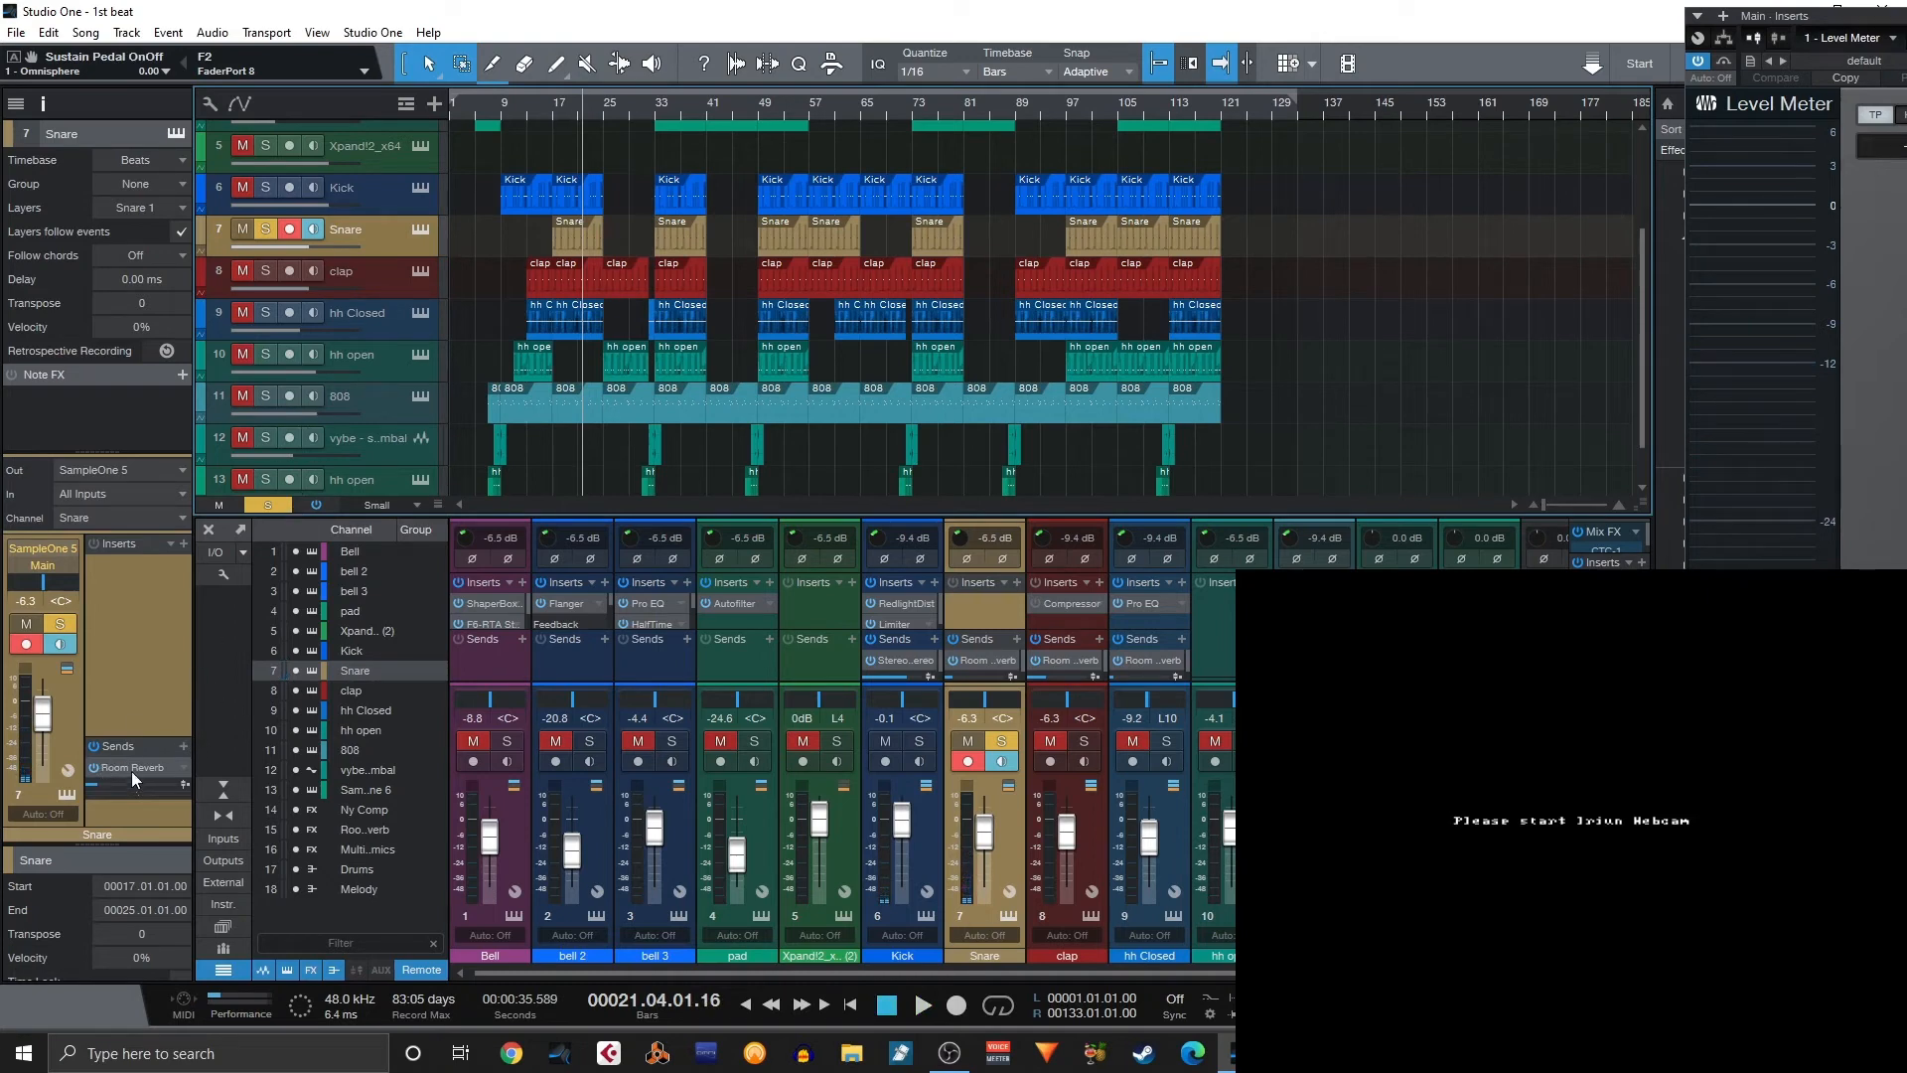
Mute the Snare's Room Reverb send, play from bar 17 to compare the dry sound, and reactivate the send.
{"action": "left_click", "coordinate": [96, 770]}
{"action": "key", "text": "space"}
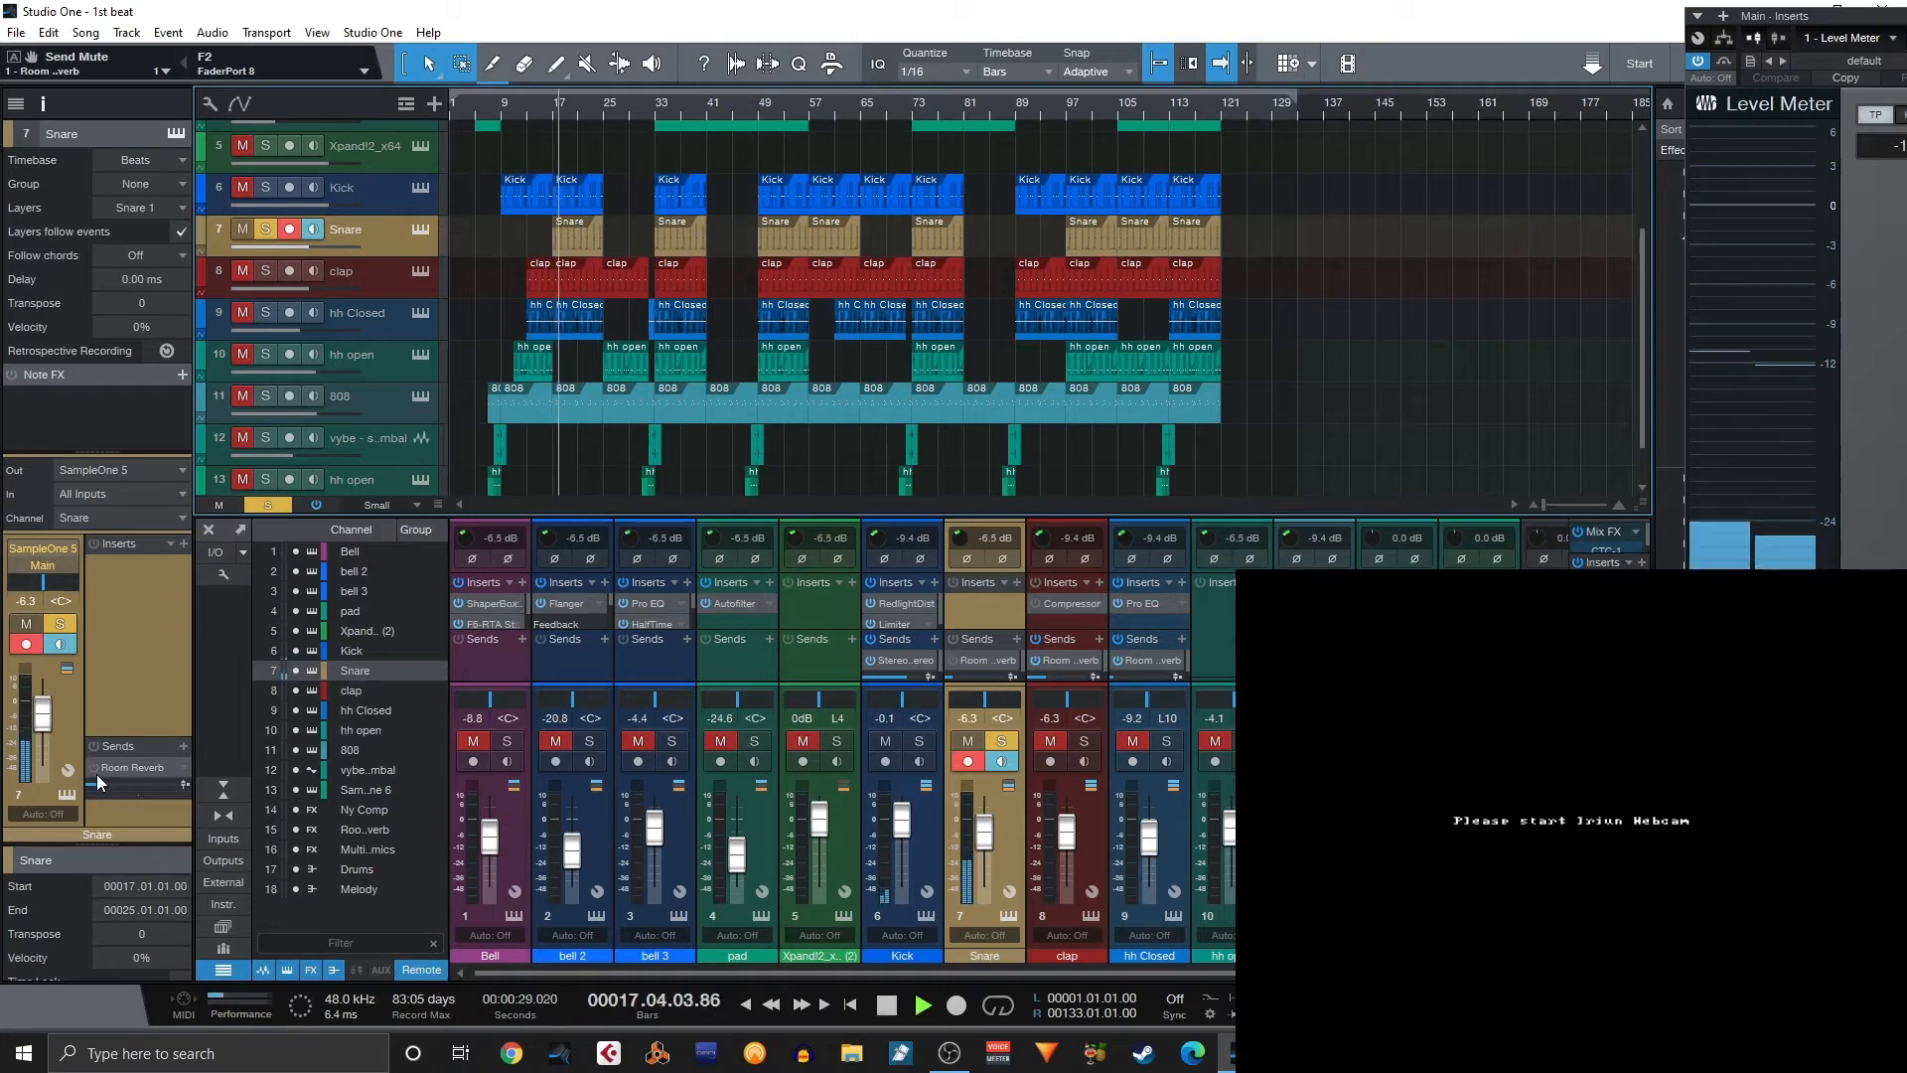
{"action": "key", "text": "space"}
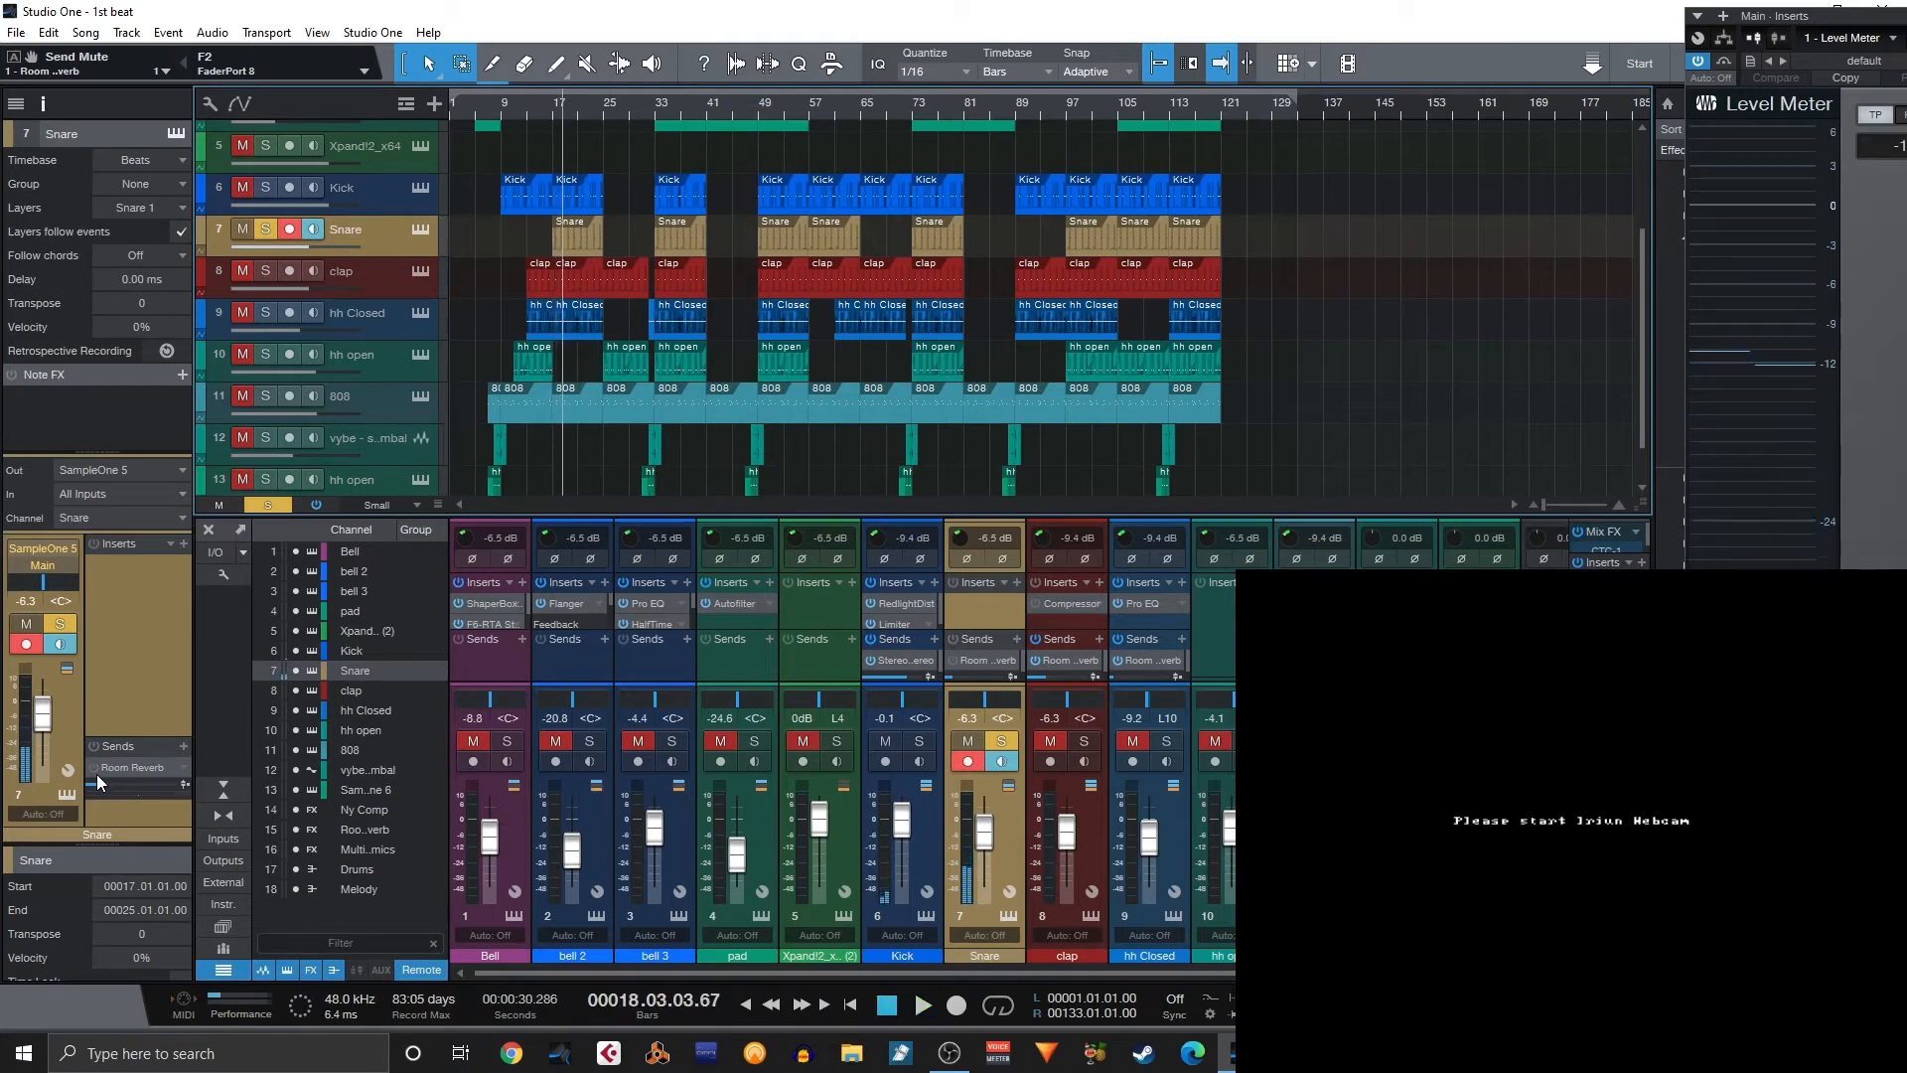
{"action": "left_click", "coordinate": [93, 771]}
Move the solo from Snare to clap, listen to the clap from bar 17, and return the playhead there.
{"action": "left_click", "coordinate": [266, 270]}
{"action": "left_click", "coordinate": [264, 229]}
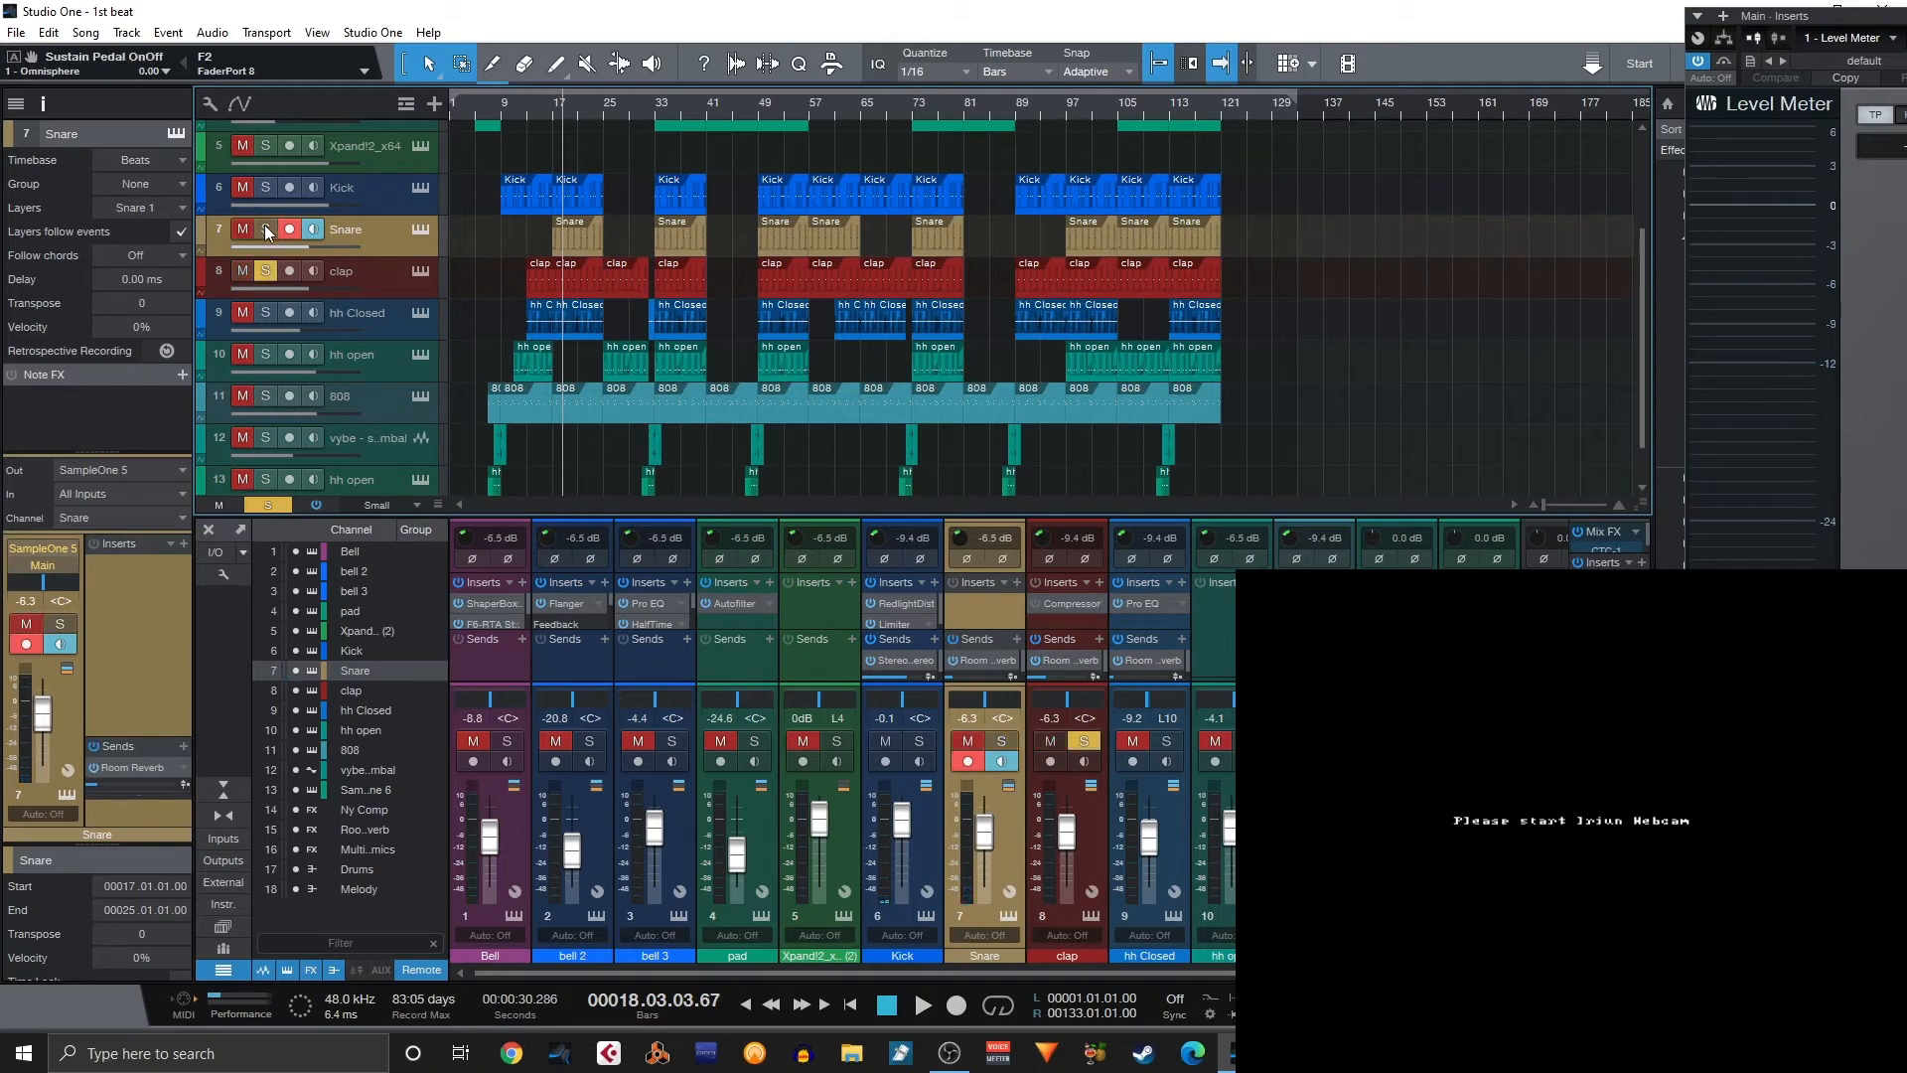
{"action": "left_click", "coordinate": [548, 110]}
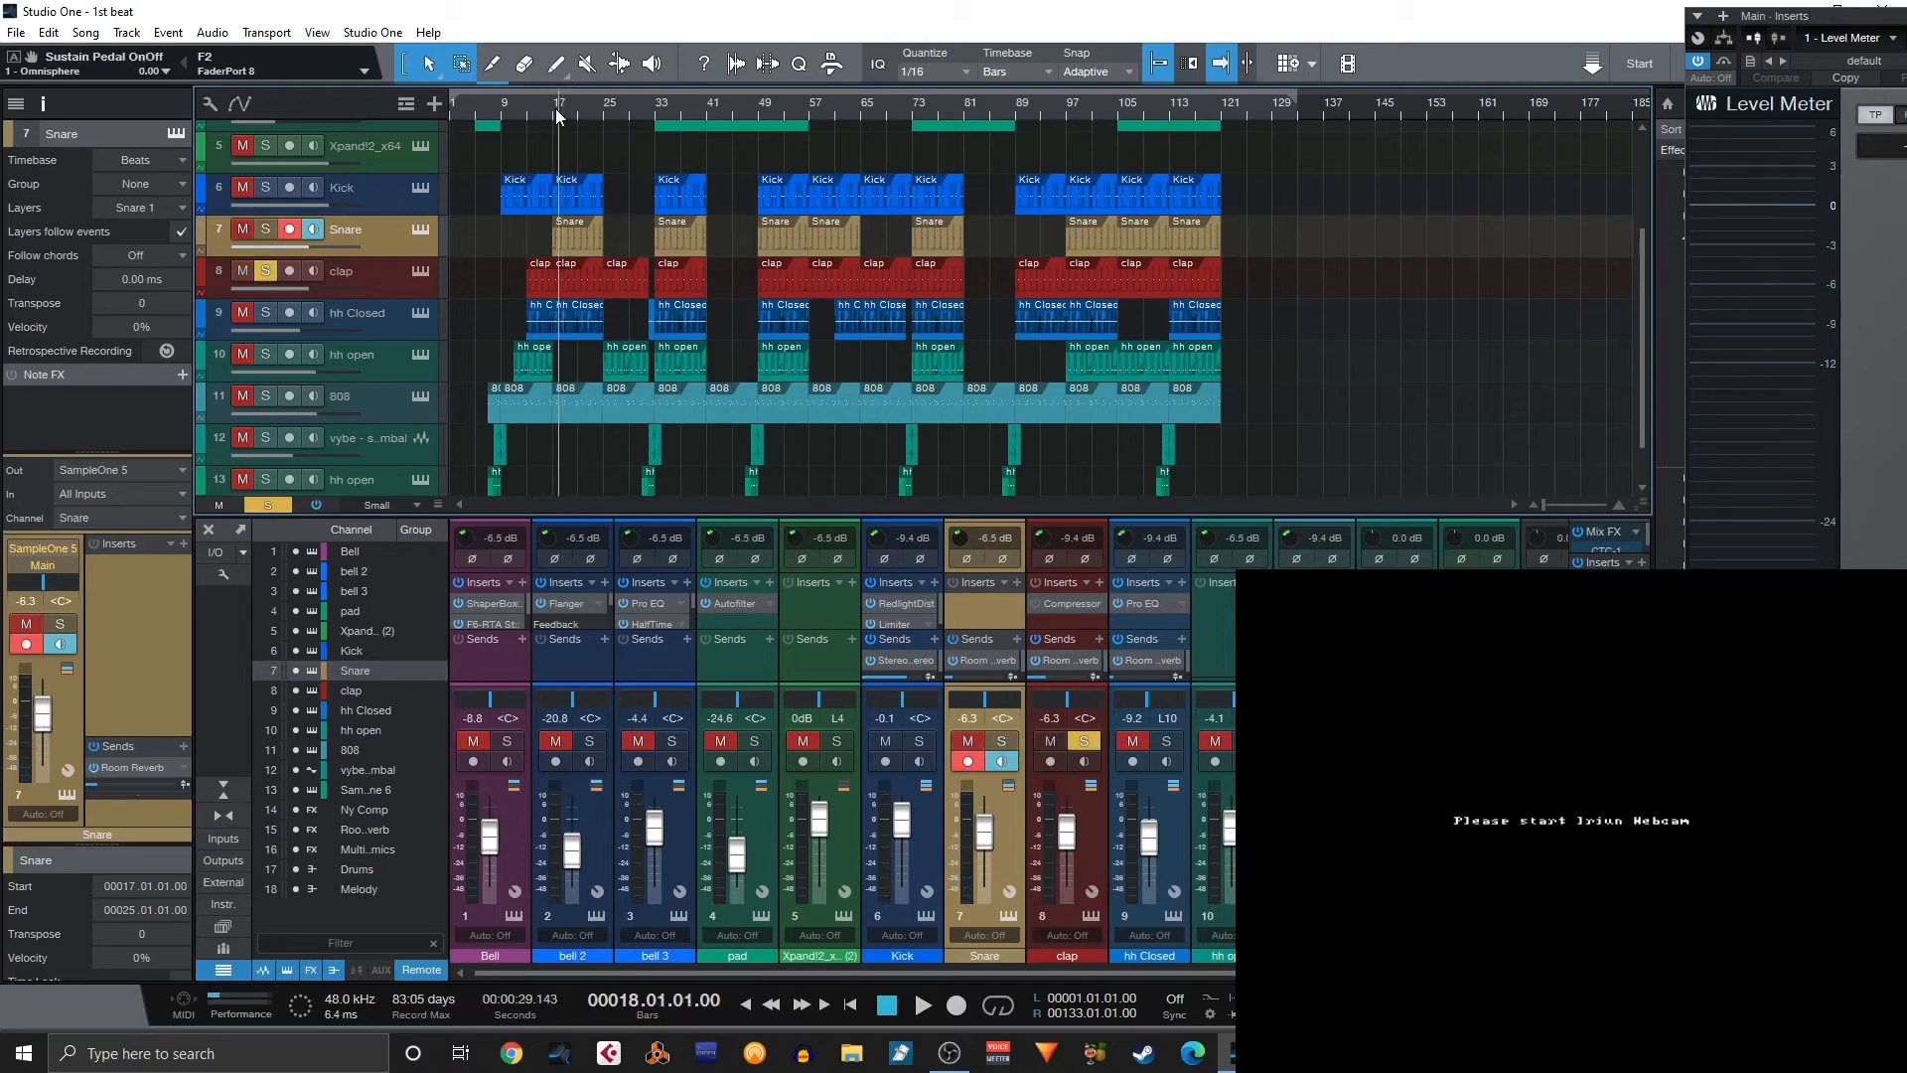
{"action": "left_click", "coordinate": [556, 111]}
{"action": "left_click", "coordinate": [550, 111]}
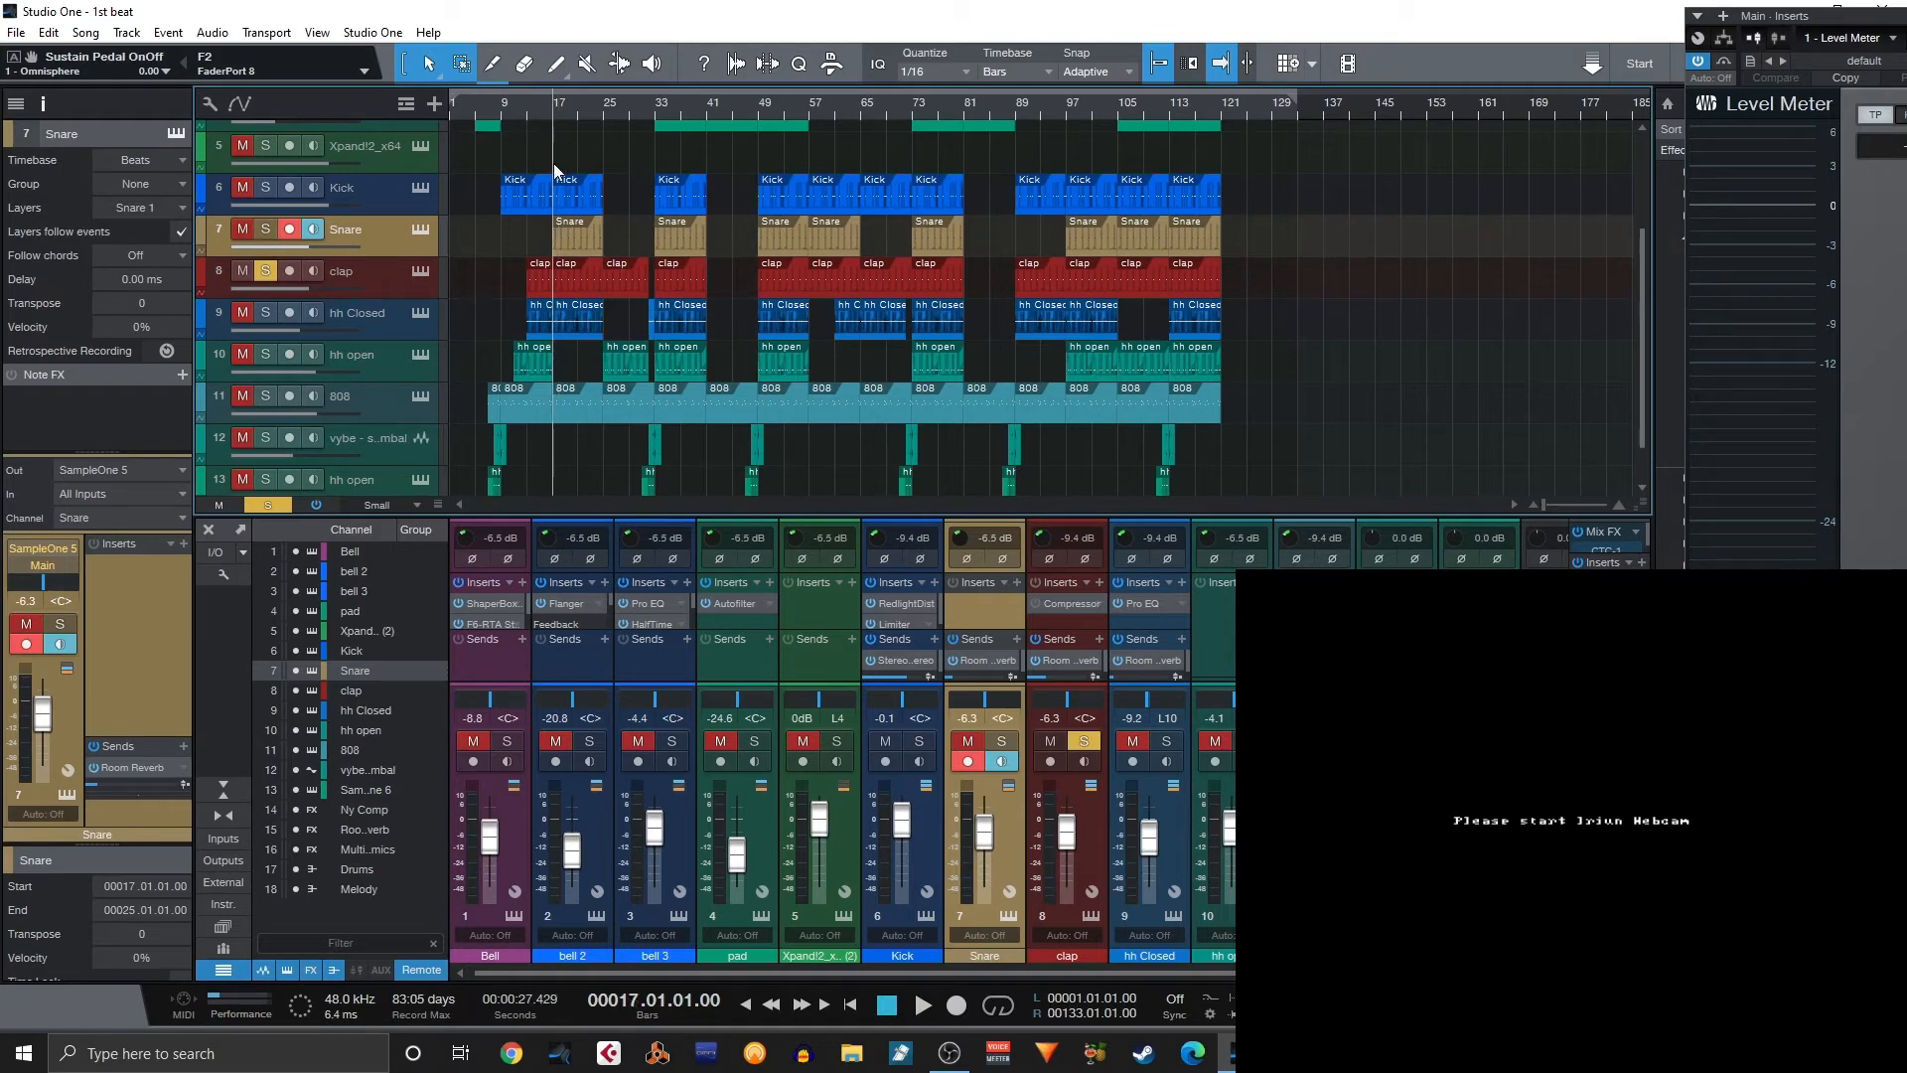
{"action": "key", "text": "space"}
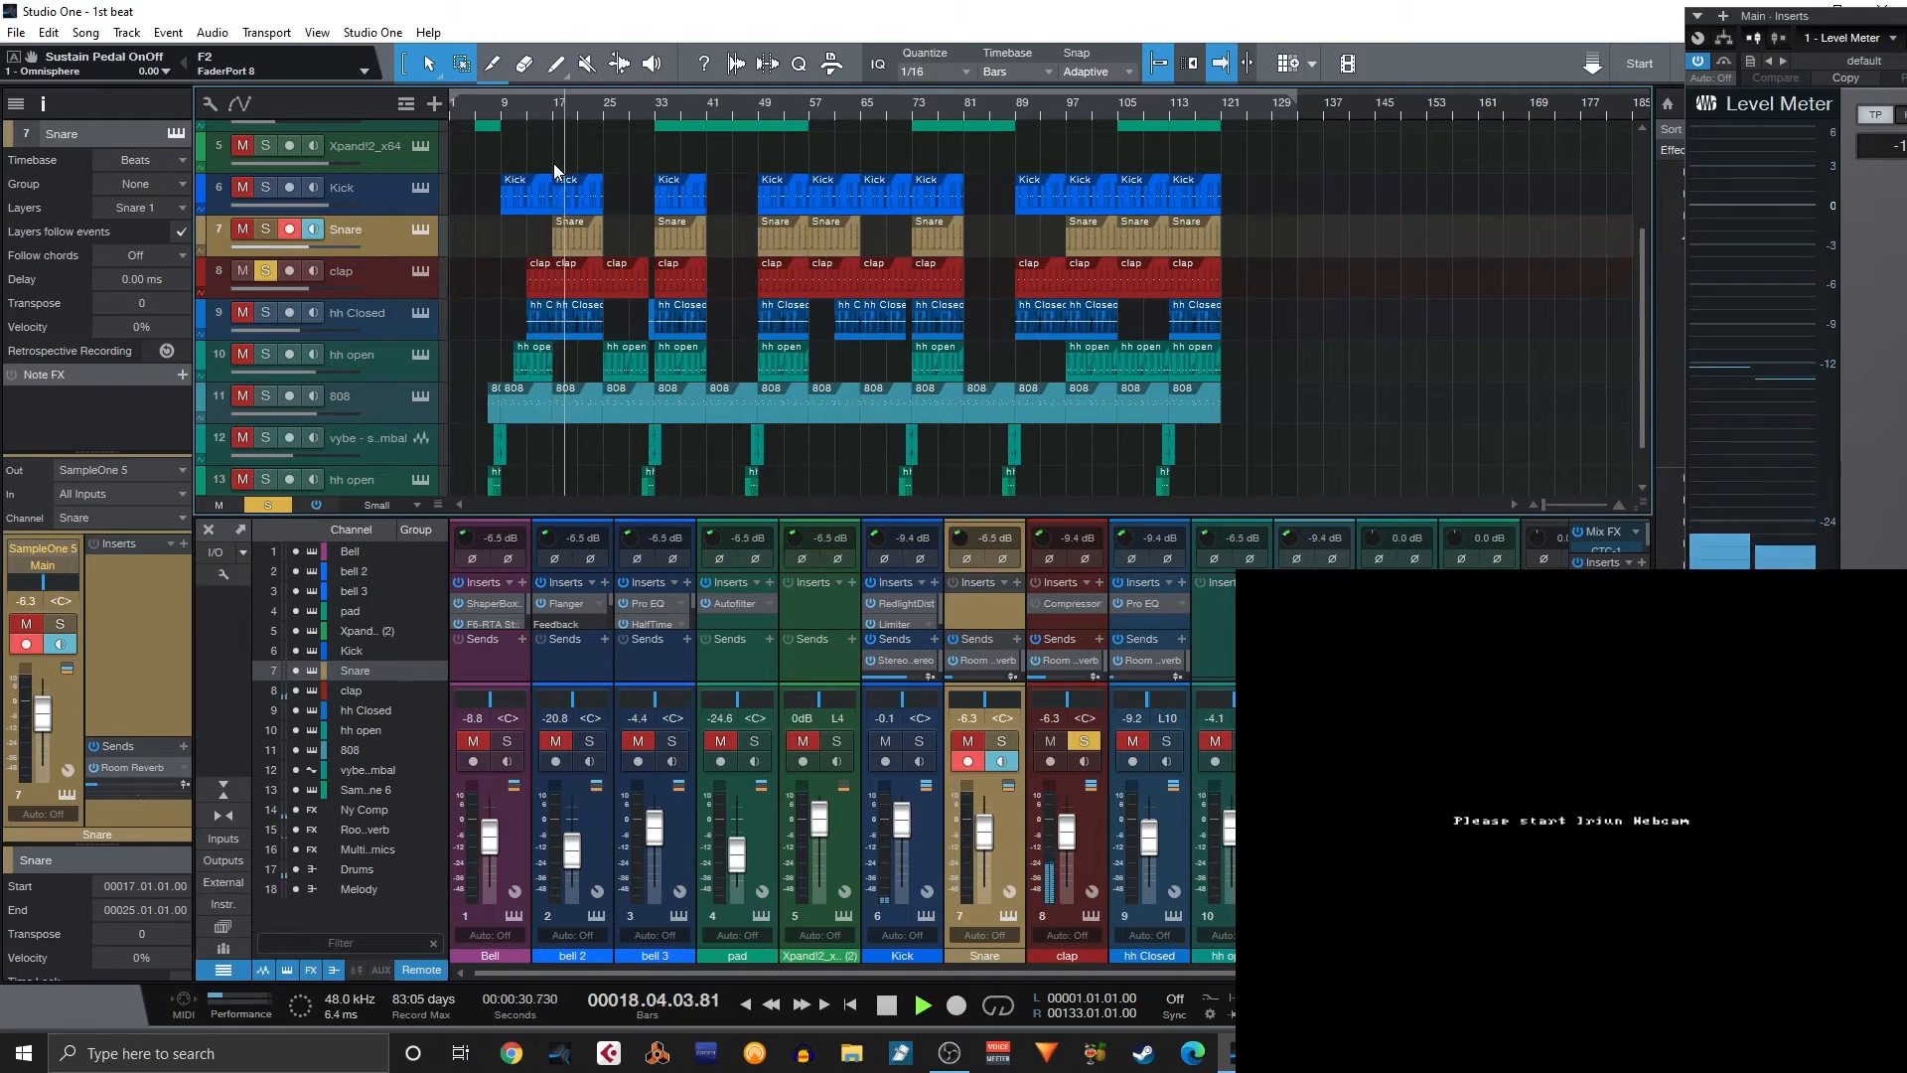
{"action": "key", "text": "space"}
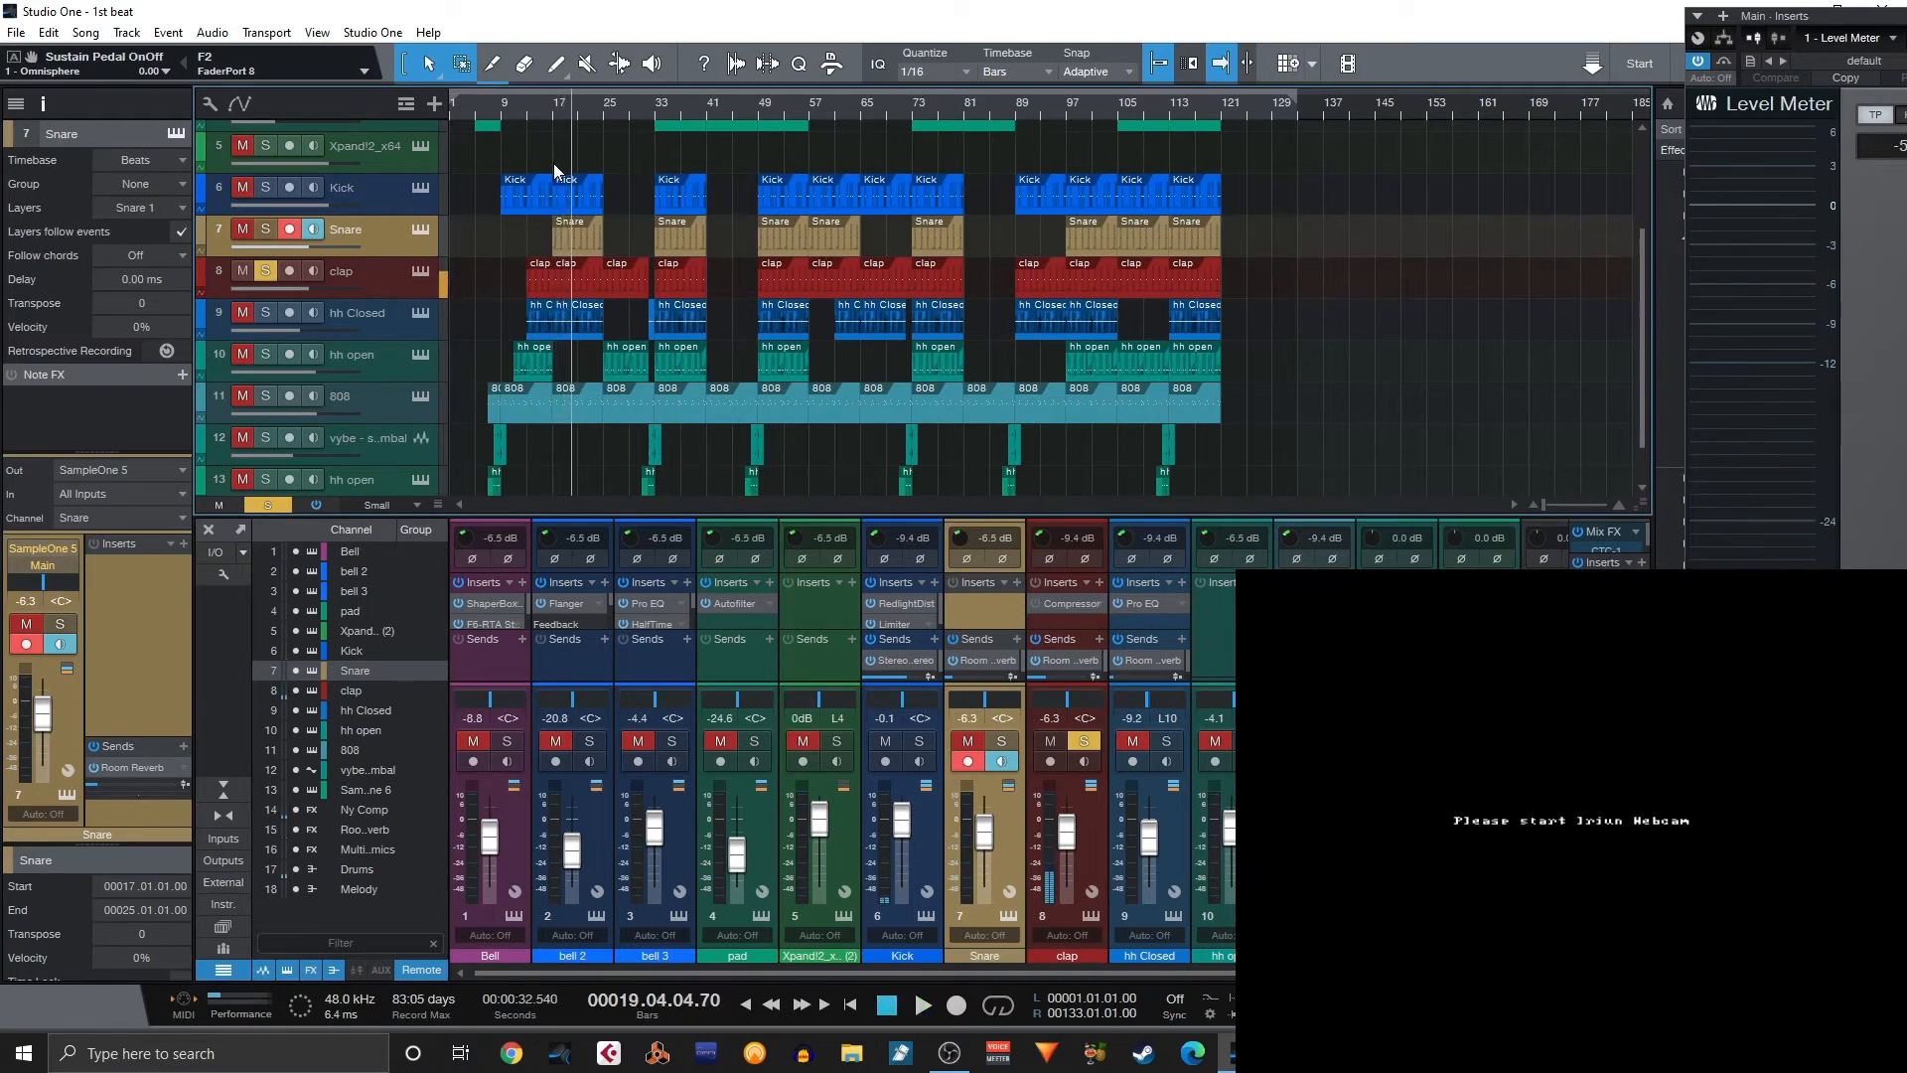
{"action": "left_click", "coordinate": [552, 163]}
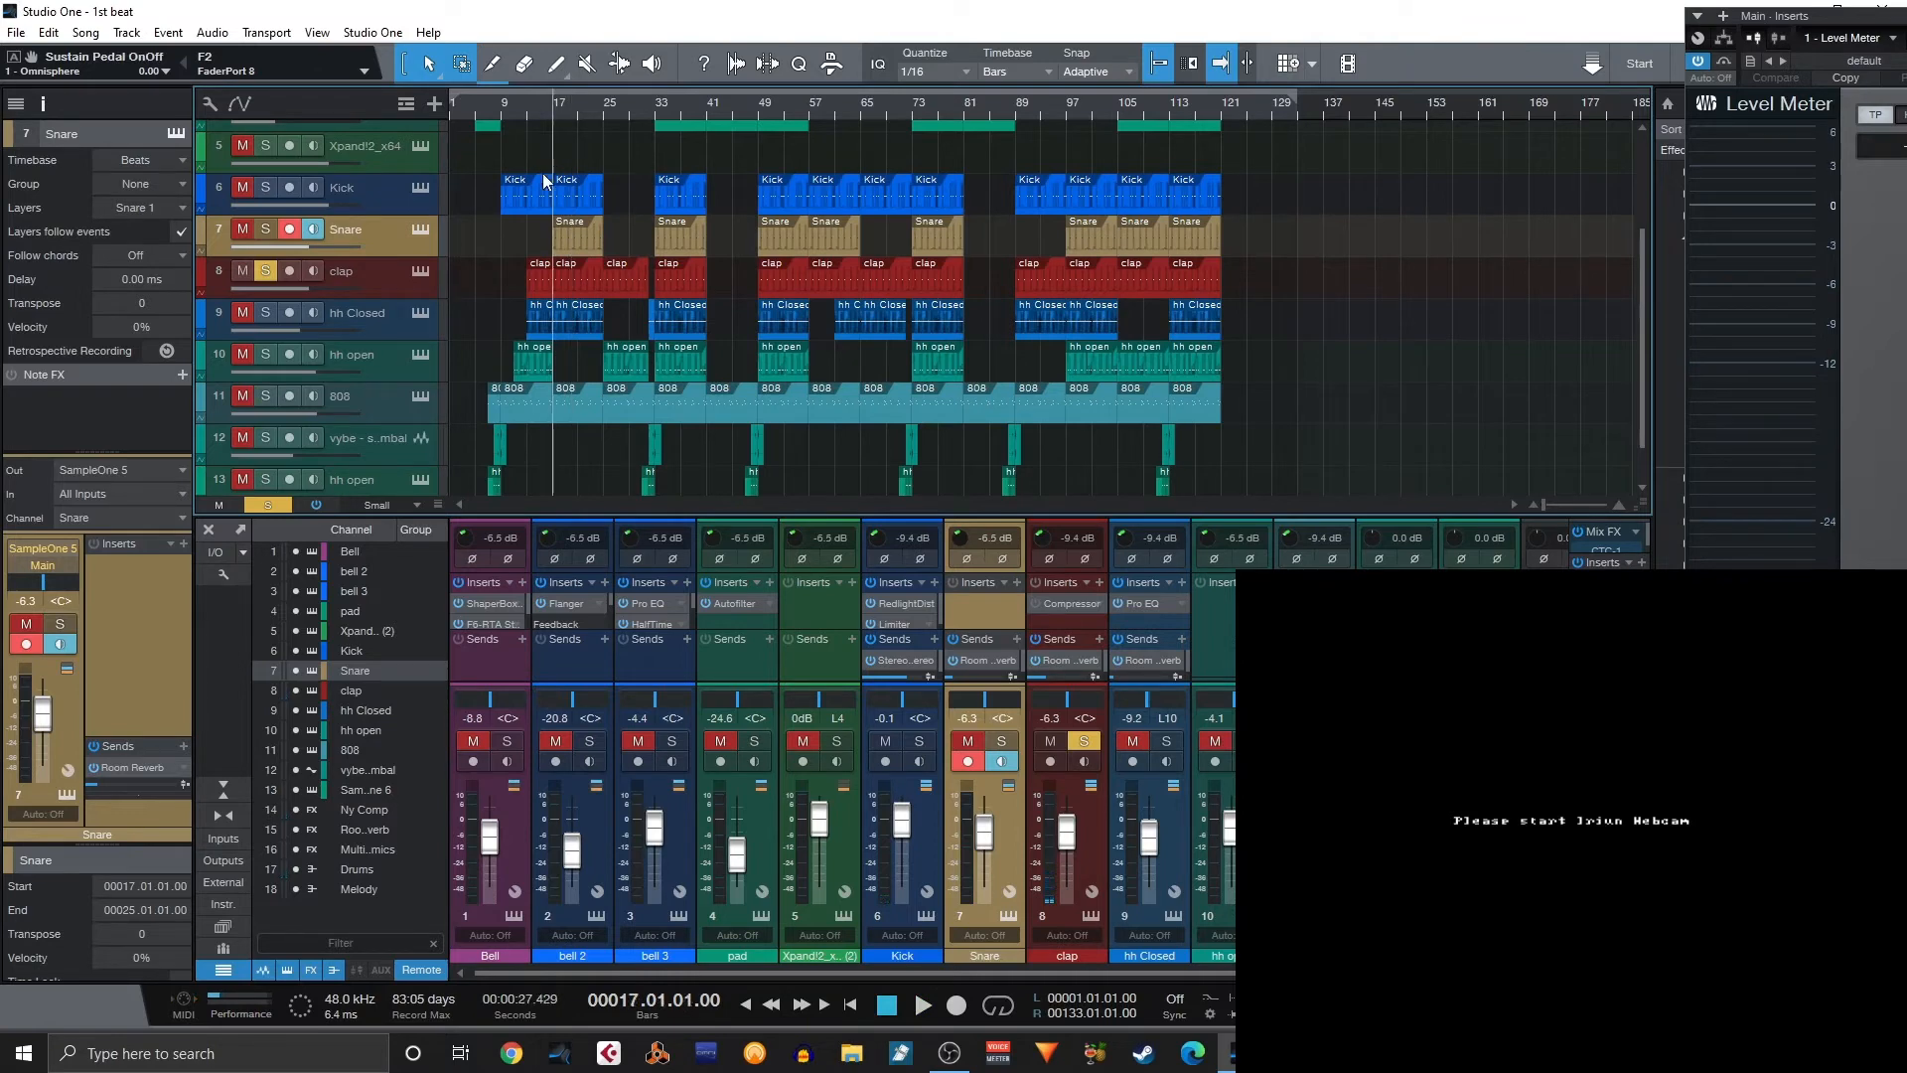
Move the solo from clap to hh Closed and track 10's hh open, and listen to both hi-hats around bar 33.
{"action": "left_click", "coordinate": [266, 271]}
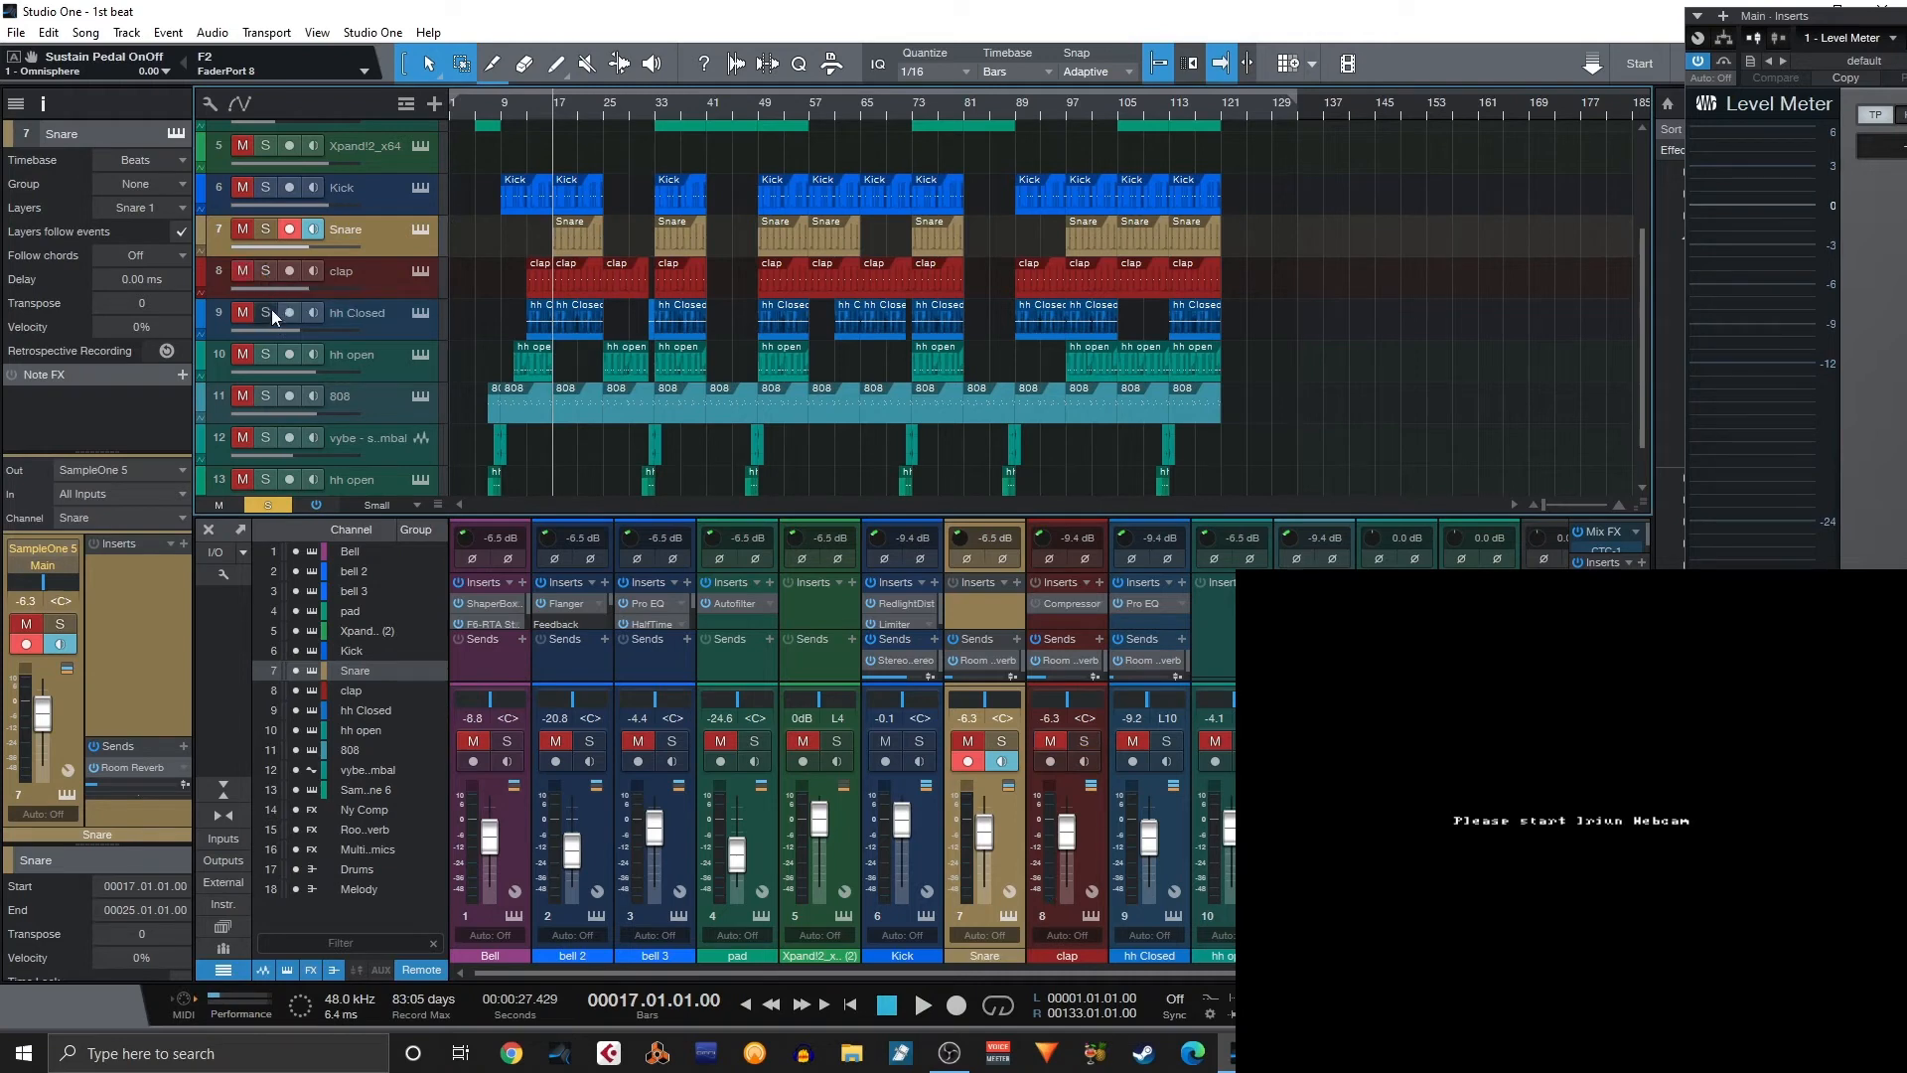
{"action": "left_click", "coordinate": [266, 313]}
{"action": "left_click", "coordinate": [266, 354]}
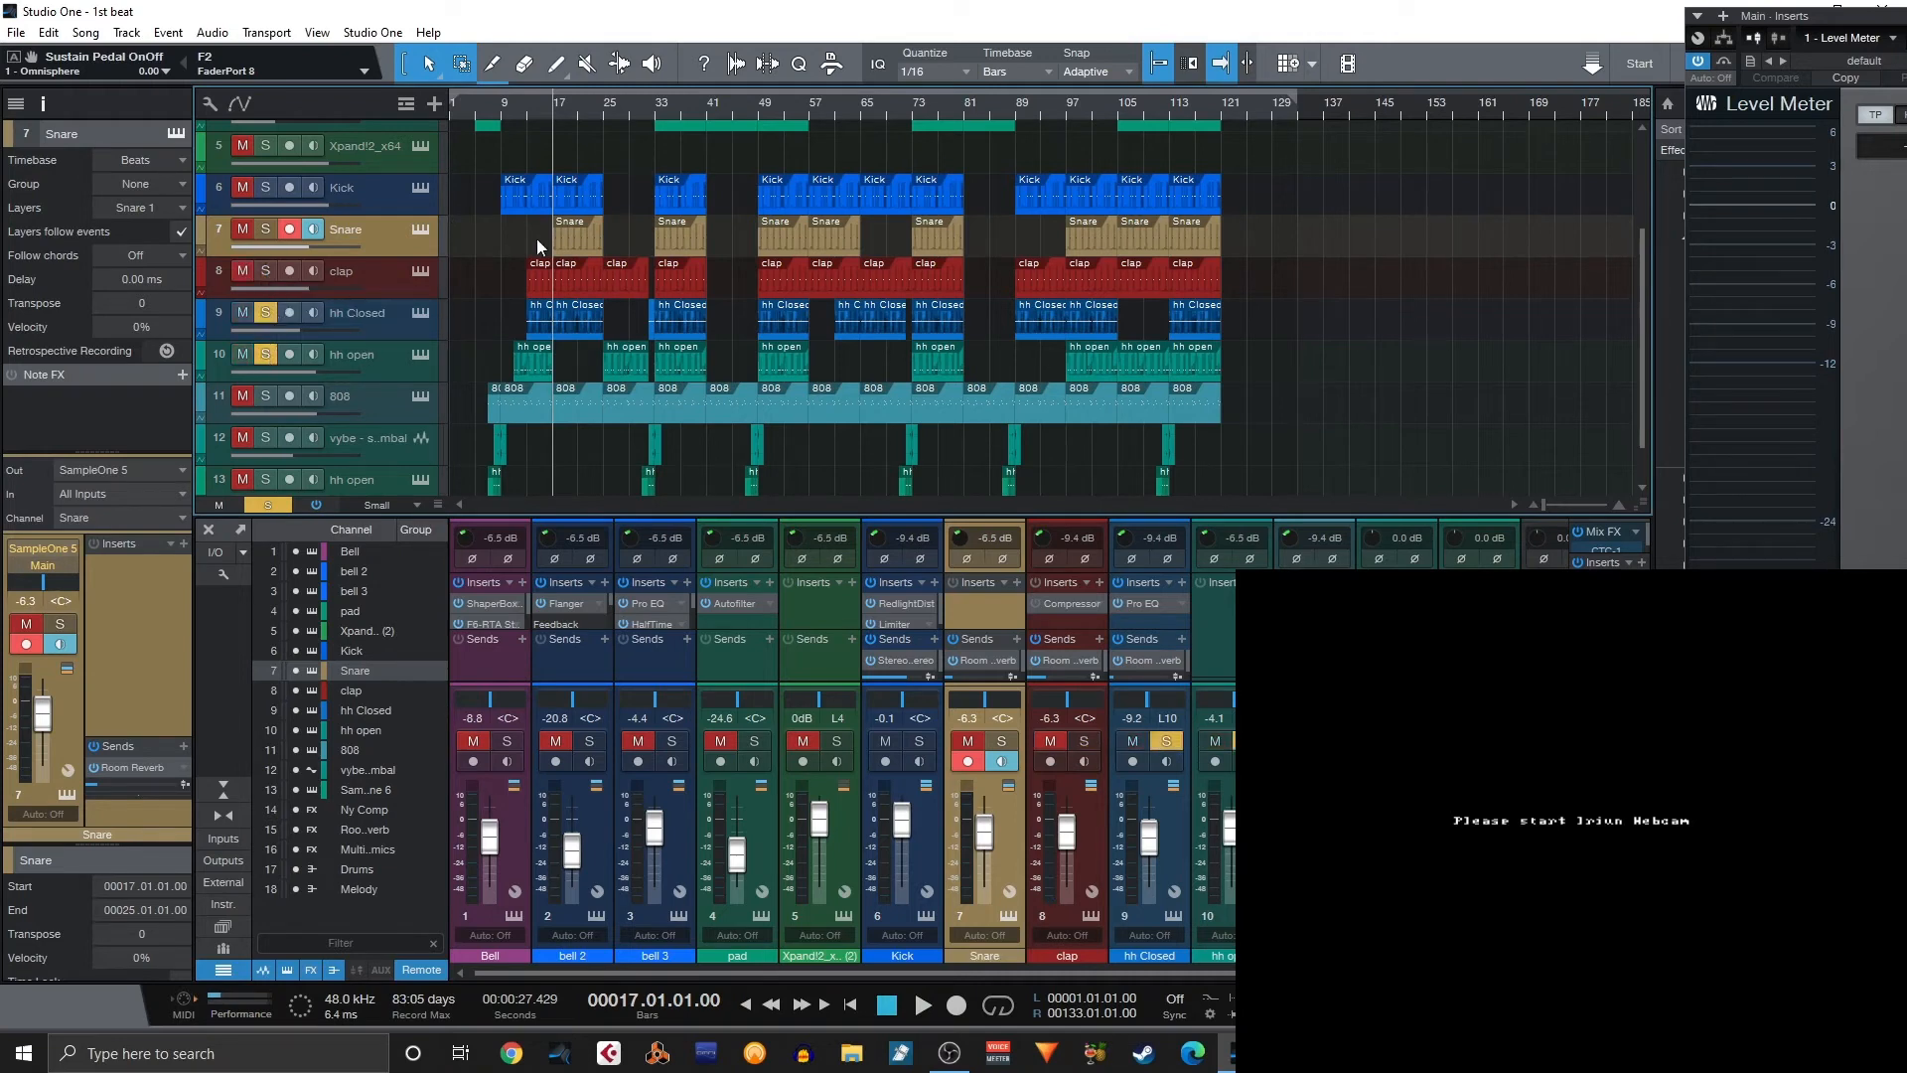
{"action": "left_click", "coordinate": [657, 107]}
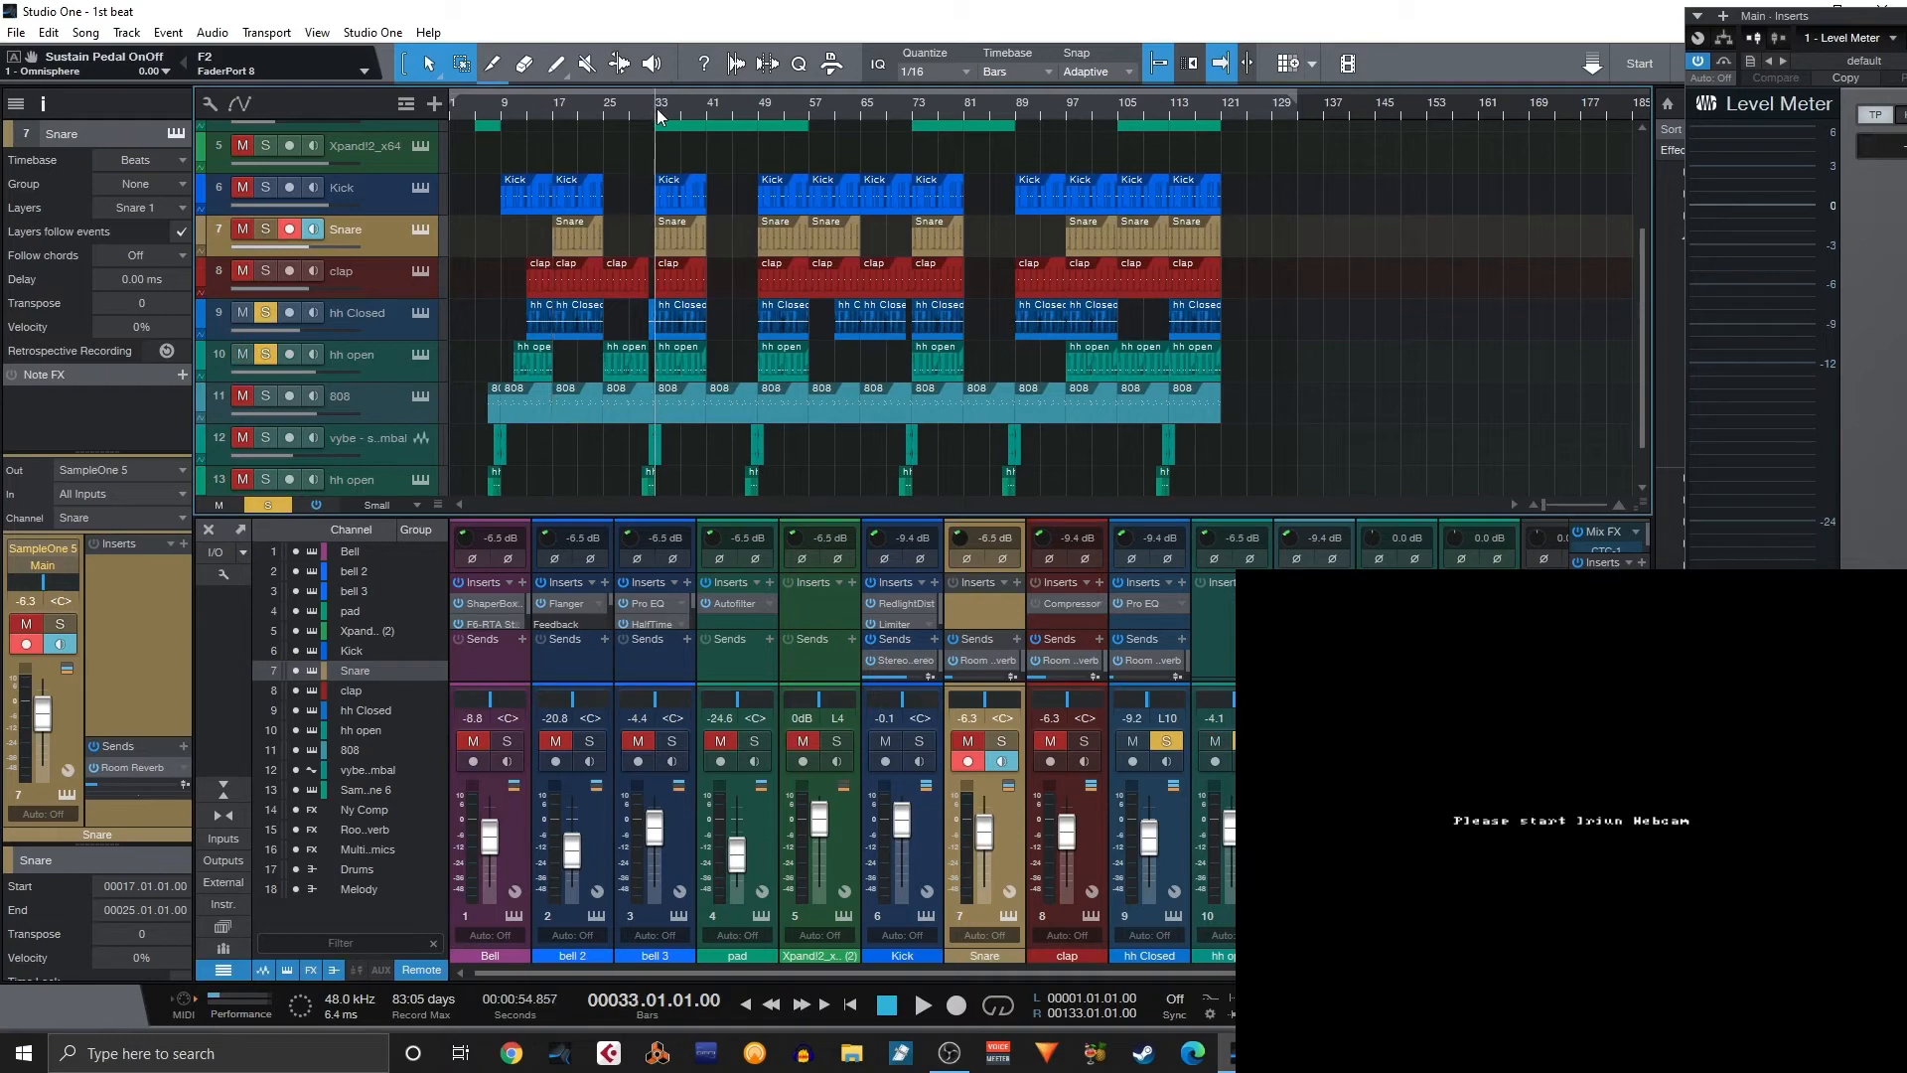
{"action": "key", "text": "space"}
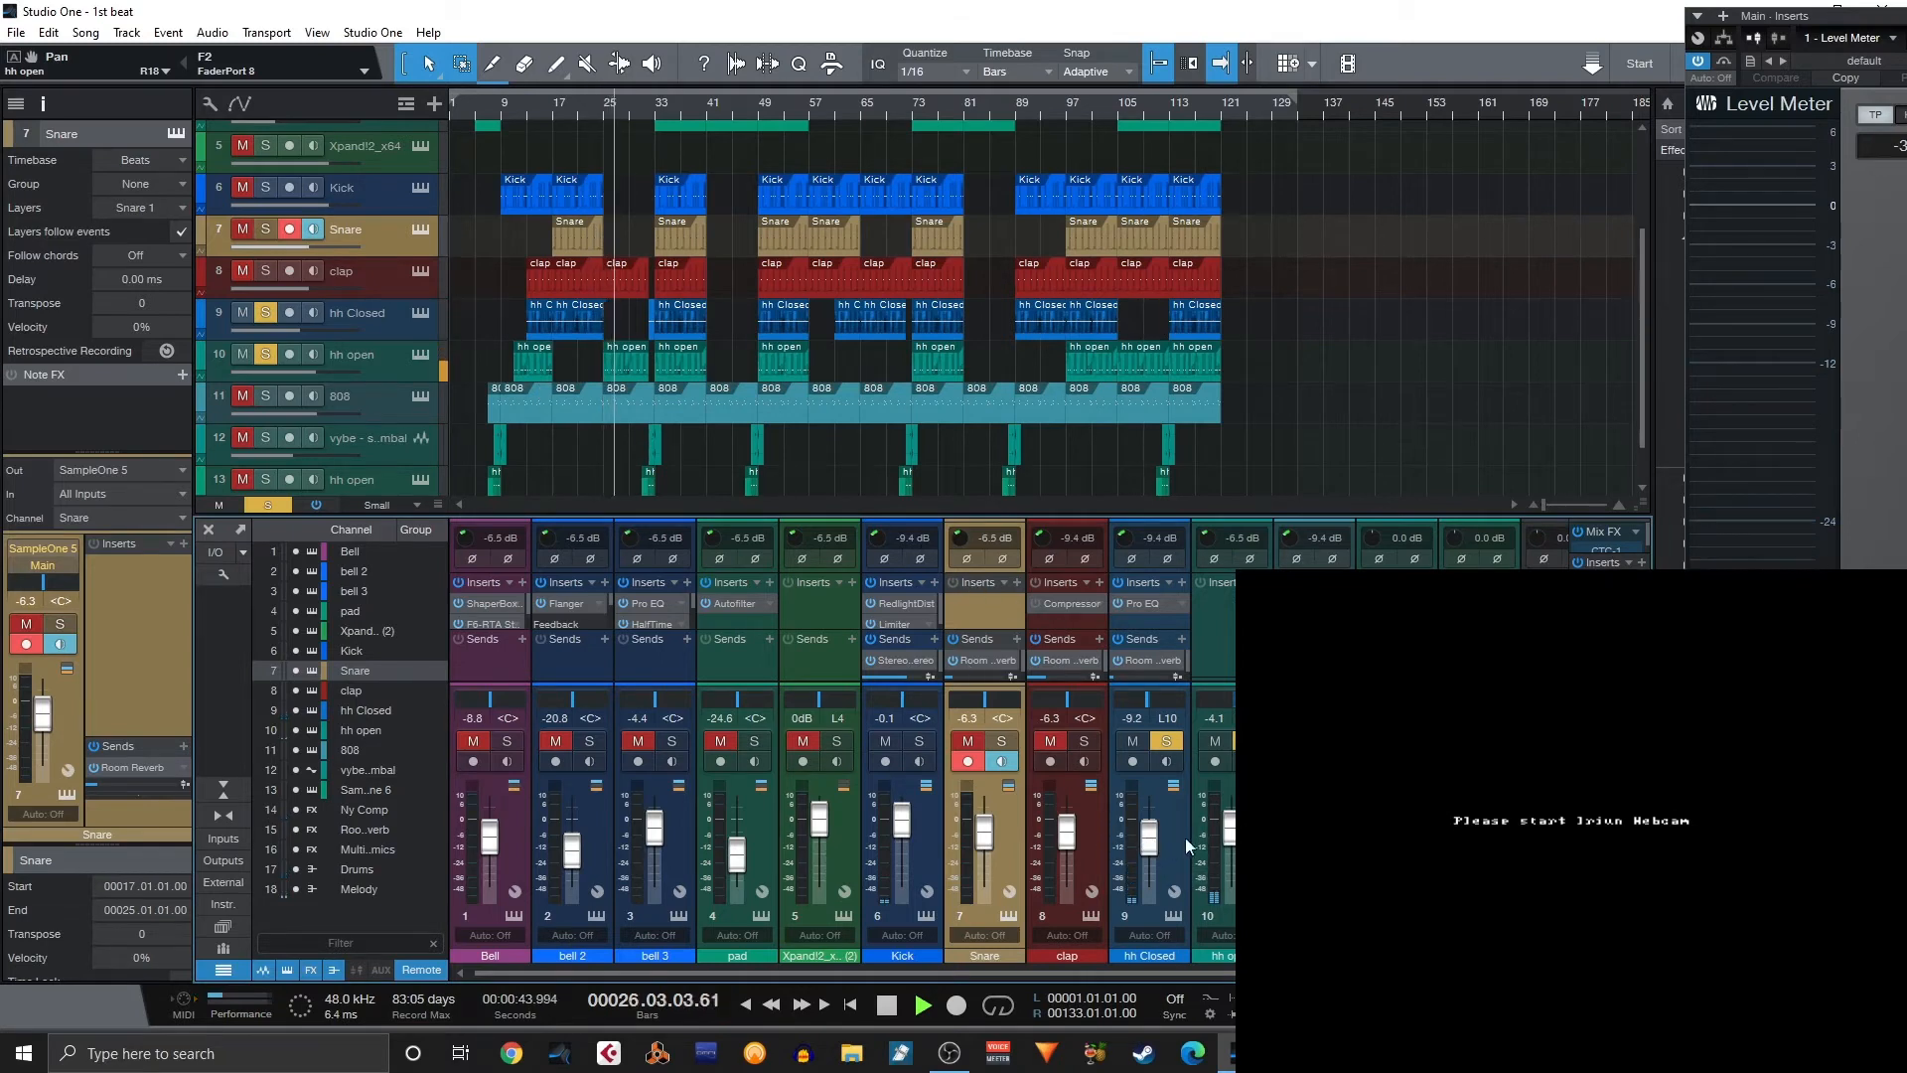
{"action": "left_click", "coordinate": [656, 108]}
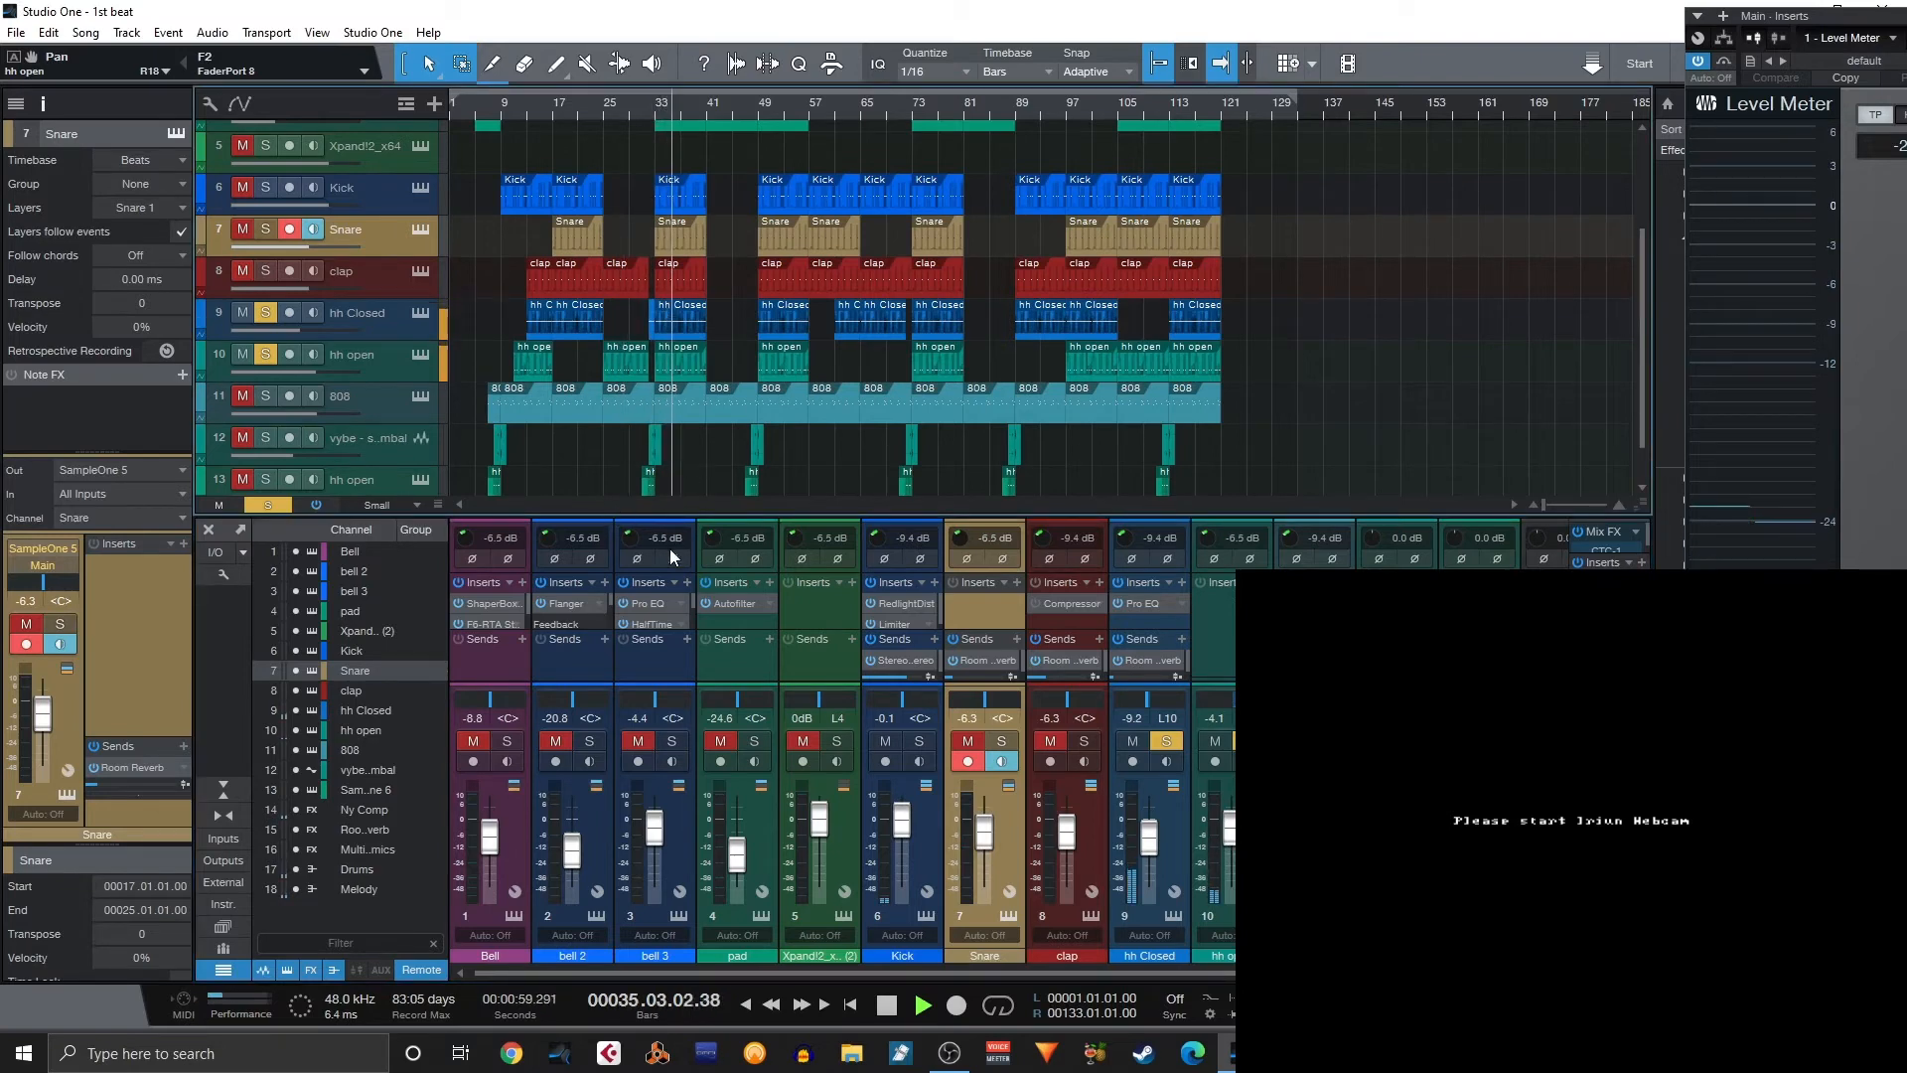
{"action": "key", "text": "space"}
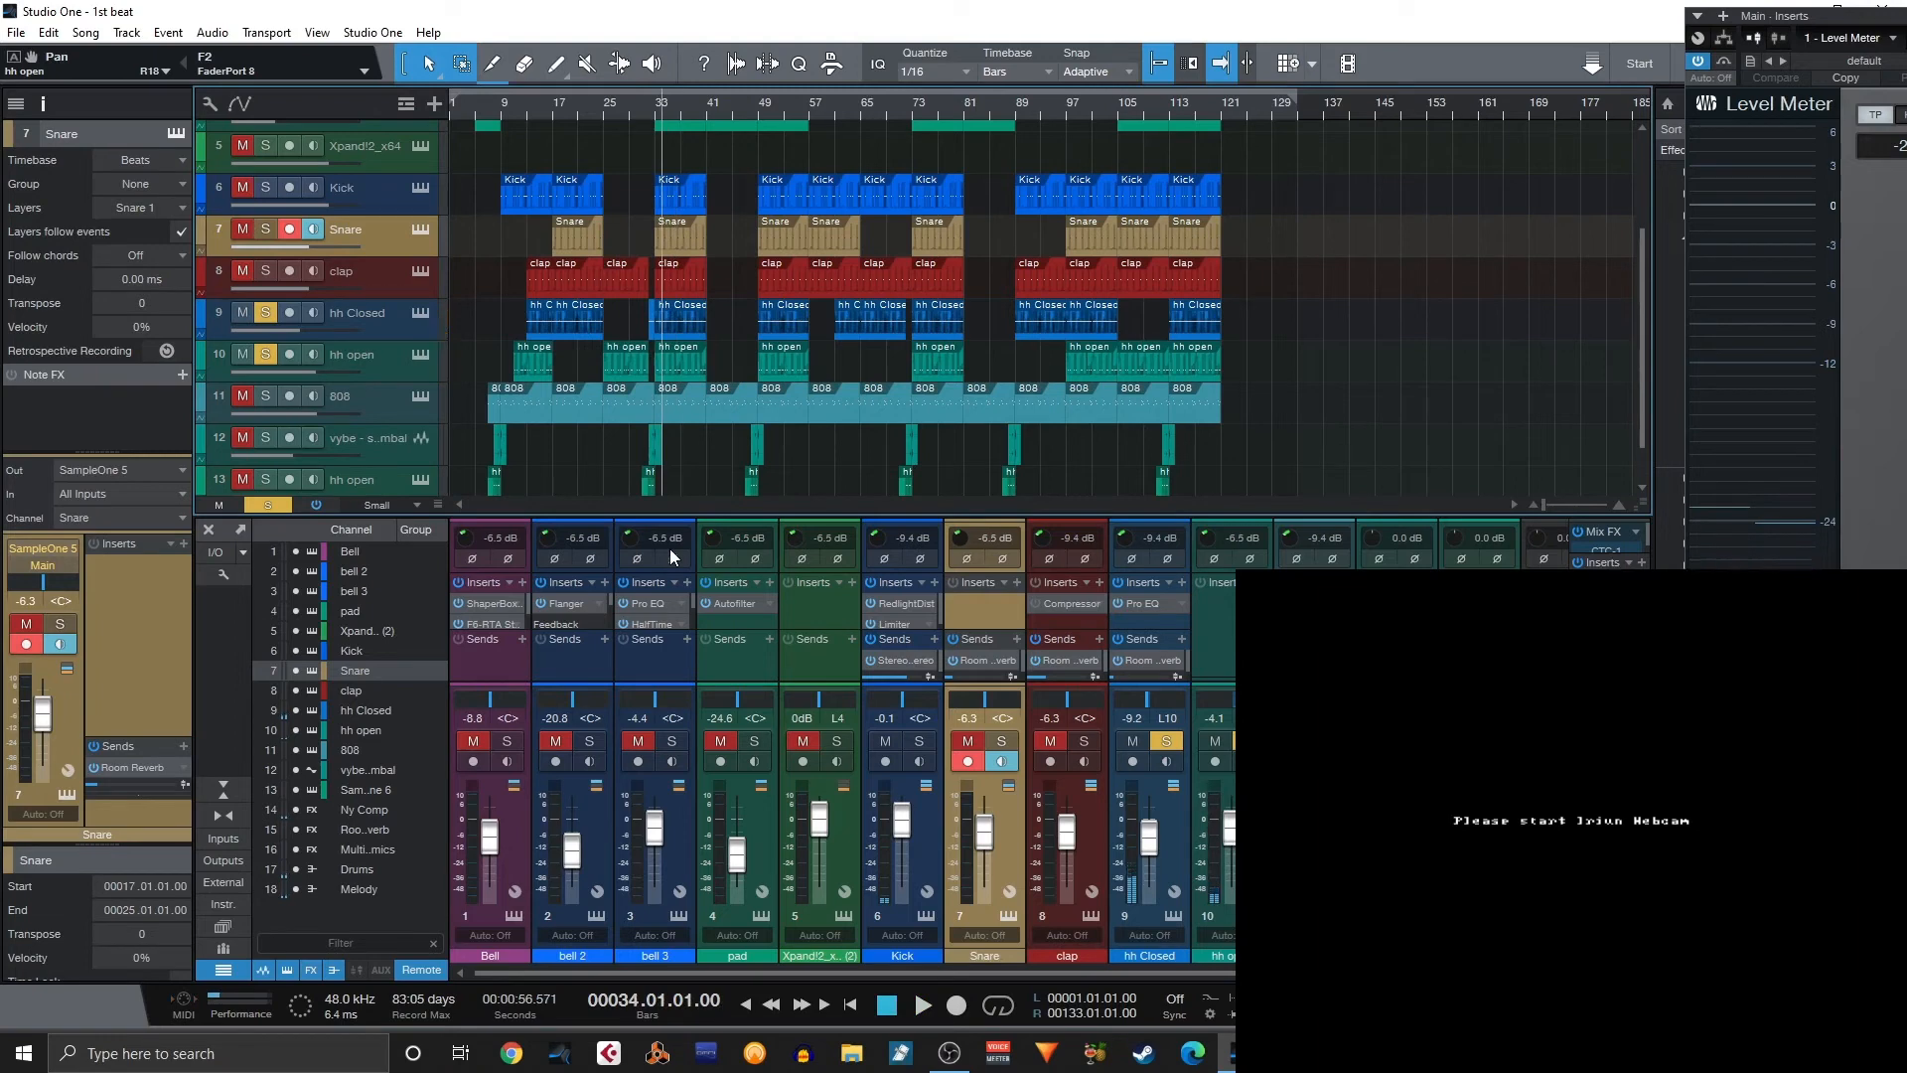
Move the solo from the hi-hats to the 808 and listen to it from bar 33 with its inserts bypassed.
{"action": "left_click", "coordinate": [265, 355]}
{"action": "left_click", "coordinate": [266, 313]}
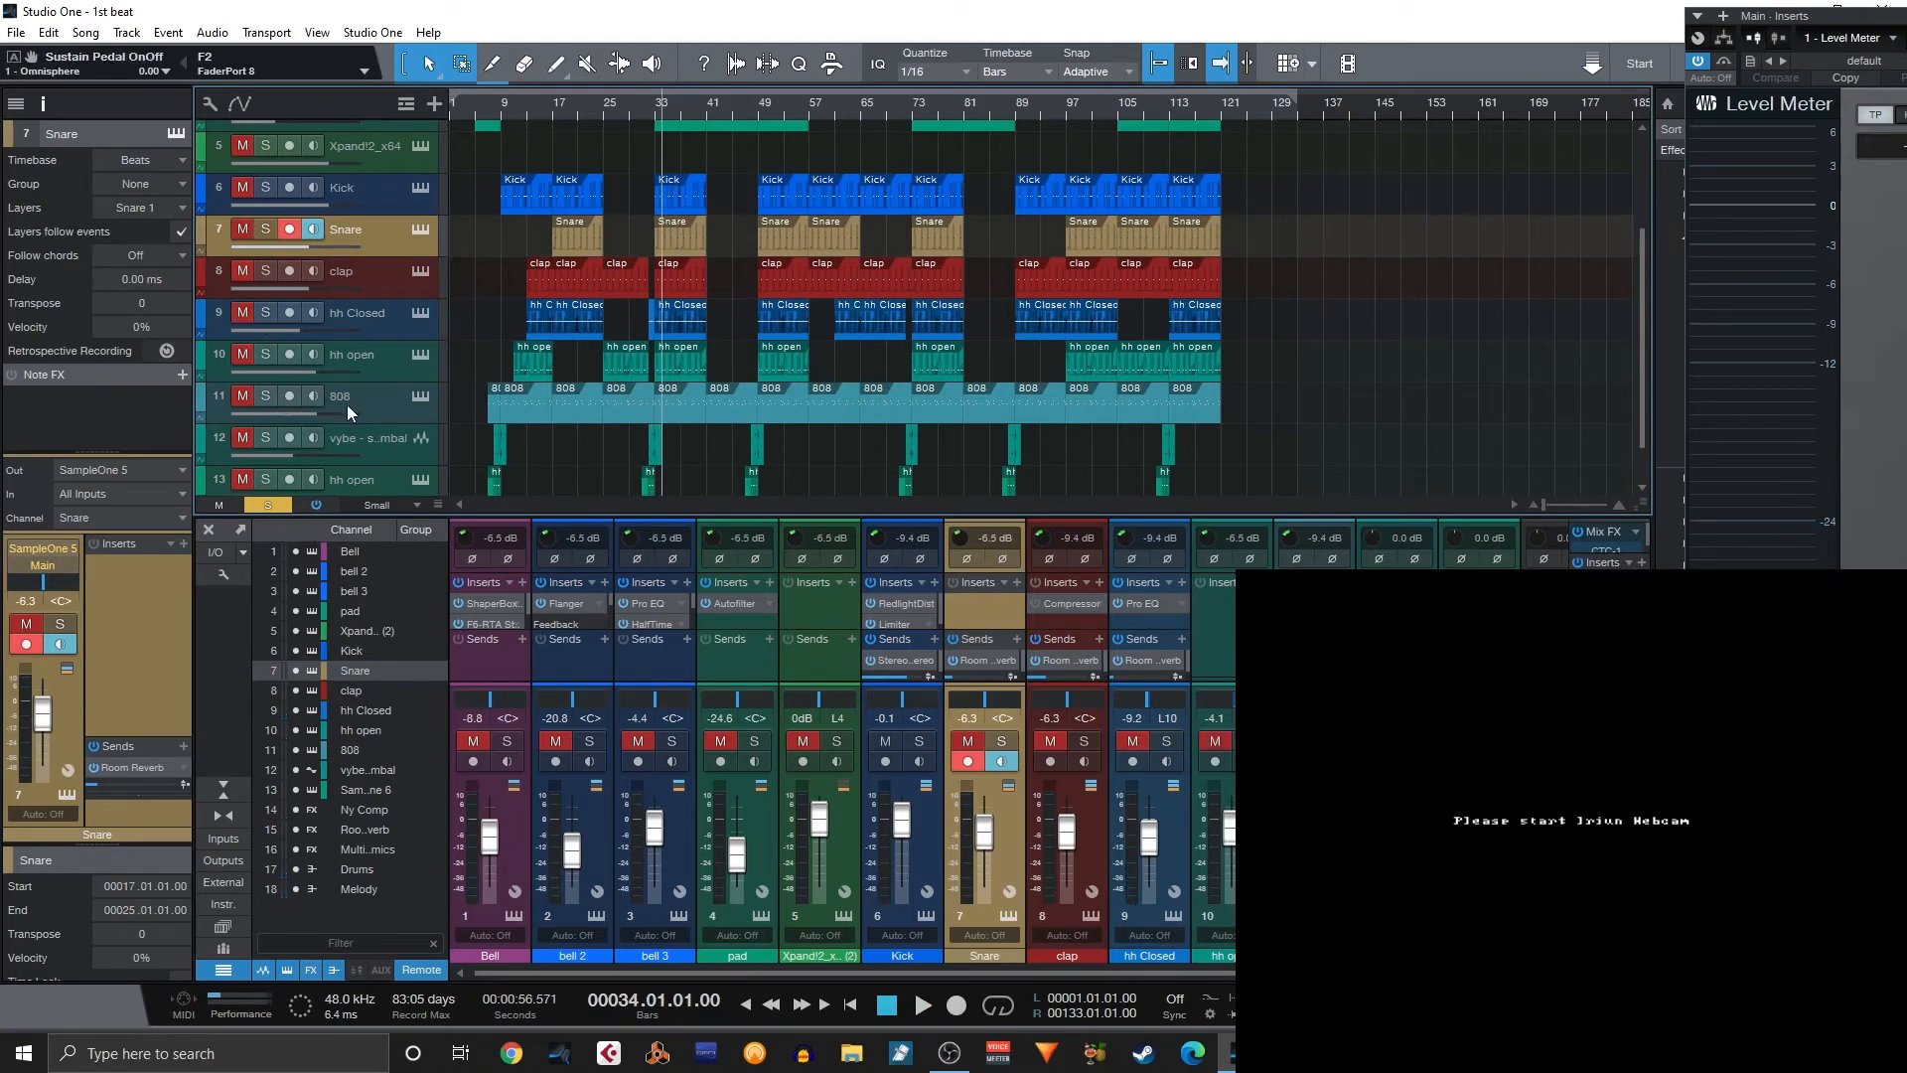
{"action": "left_click", "coordinate": [301, 401]}
{"action": "left_click", "coordinate": [268, 392]}
{"action": "scroll", "coordinate": [385, 431], "scroll_direction": "up", "scroll_amount": 4}
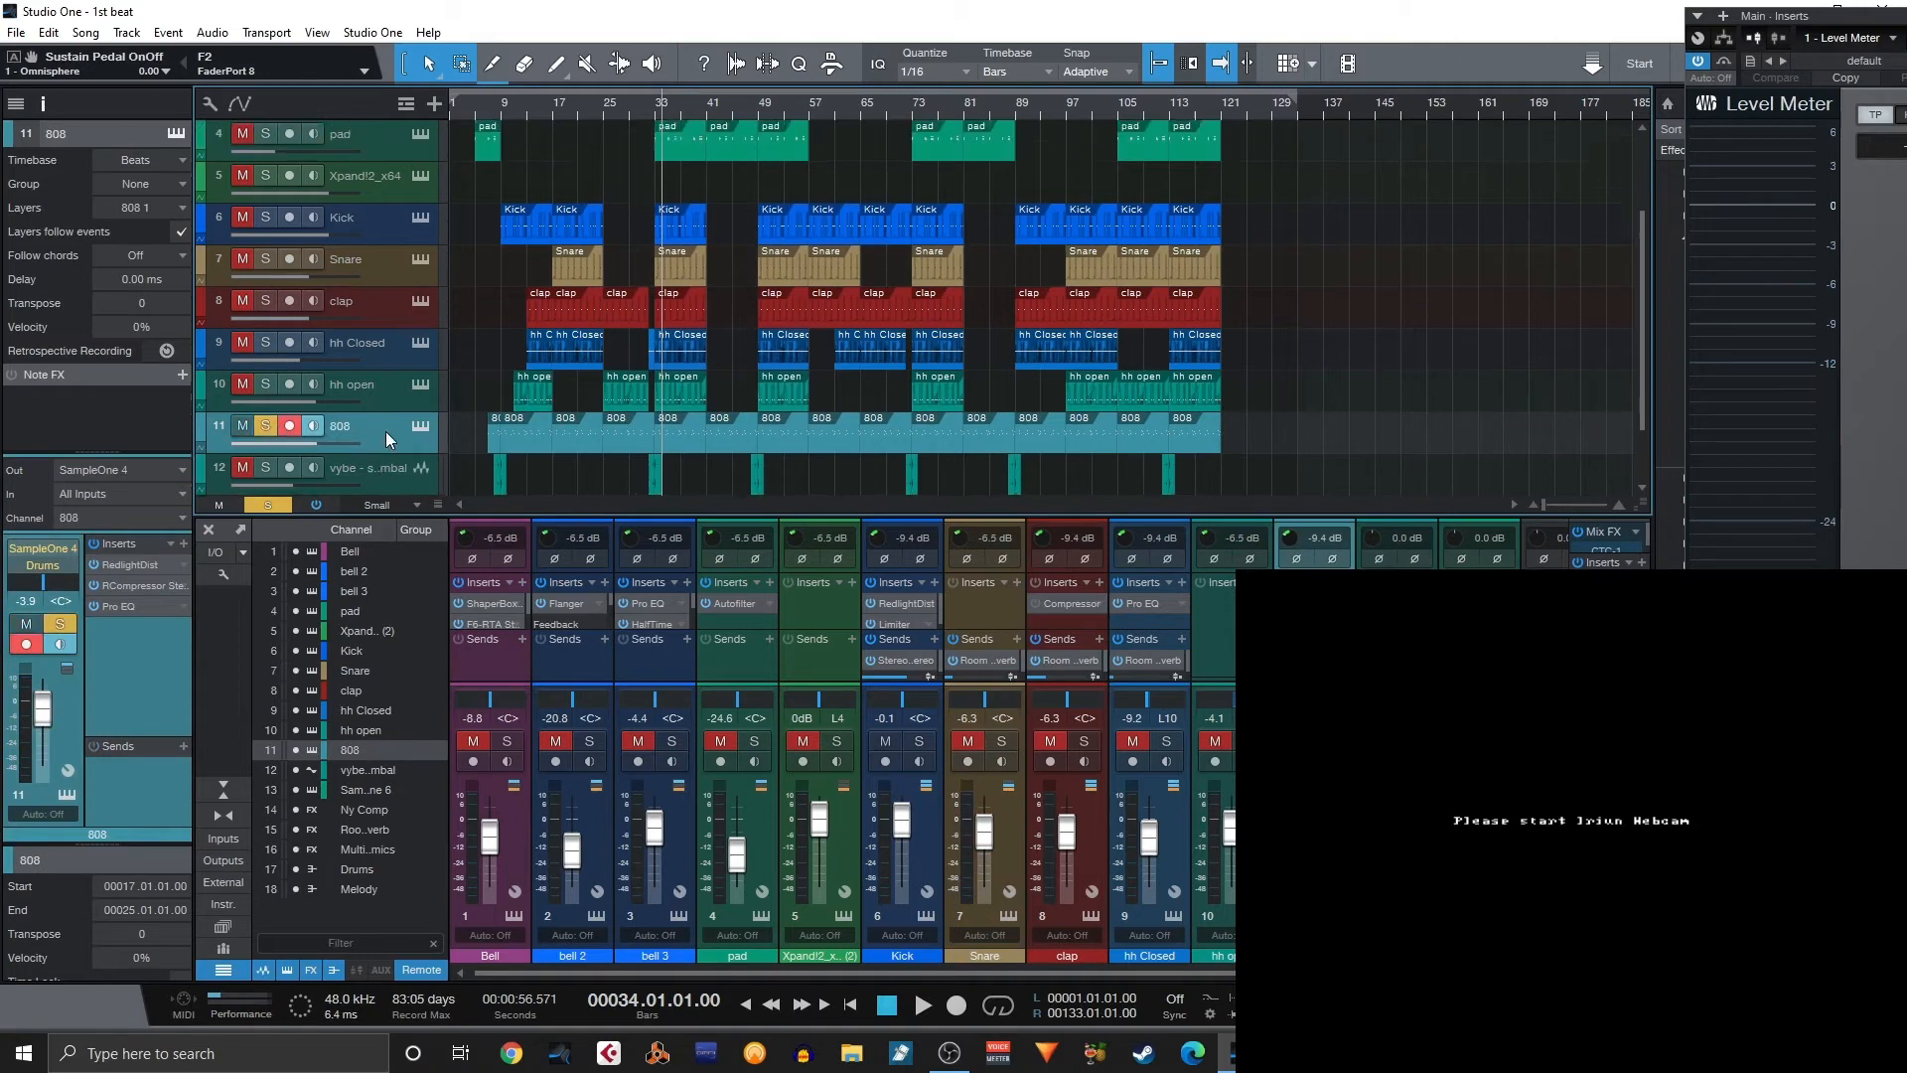
{"action": "scroll", "coordinate": [416, 381], "scroll_direction": "down", "scroll_amount": 4}
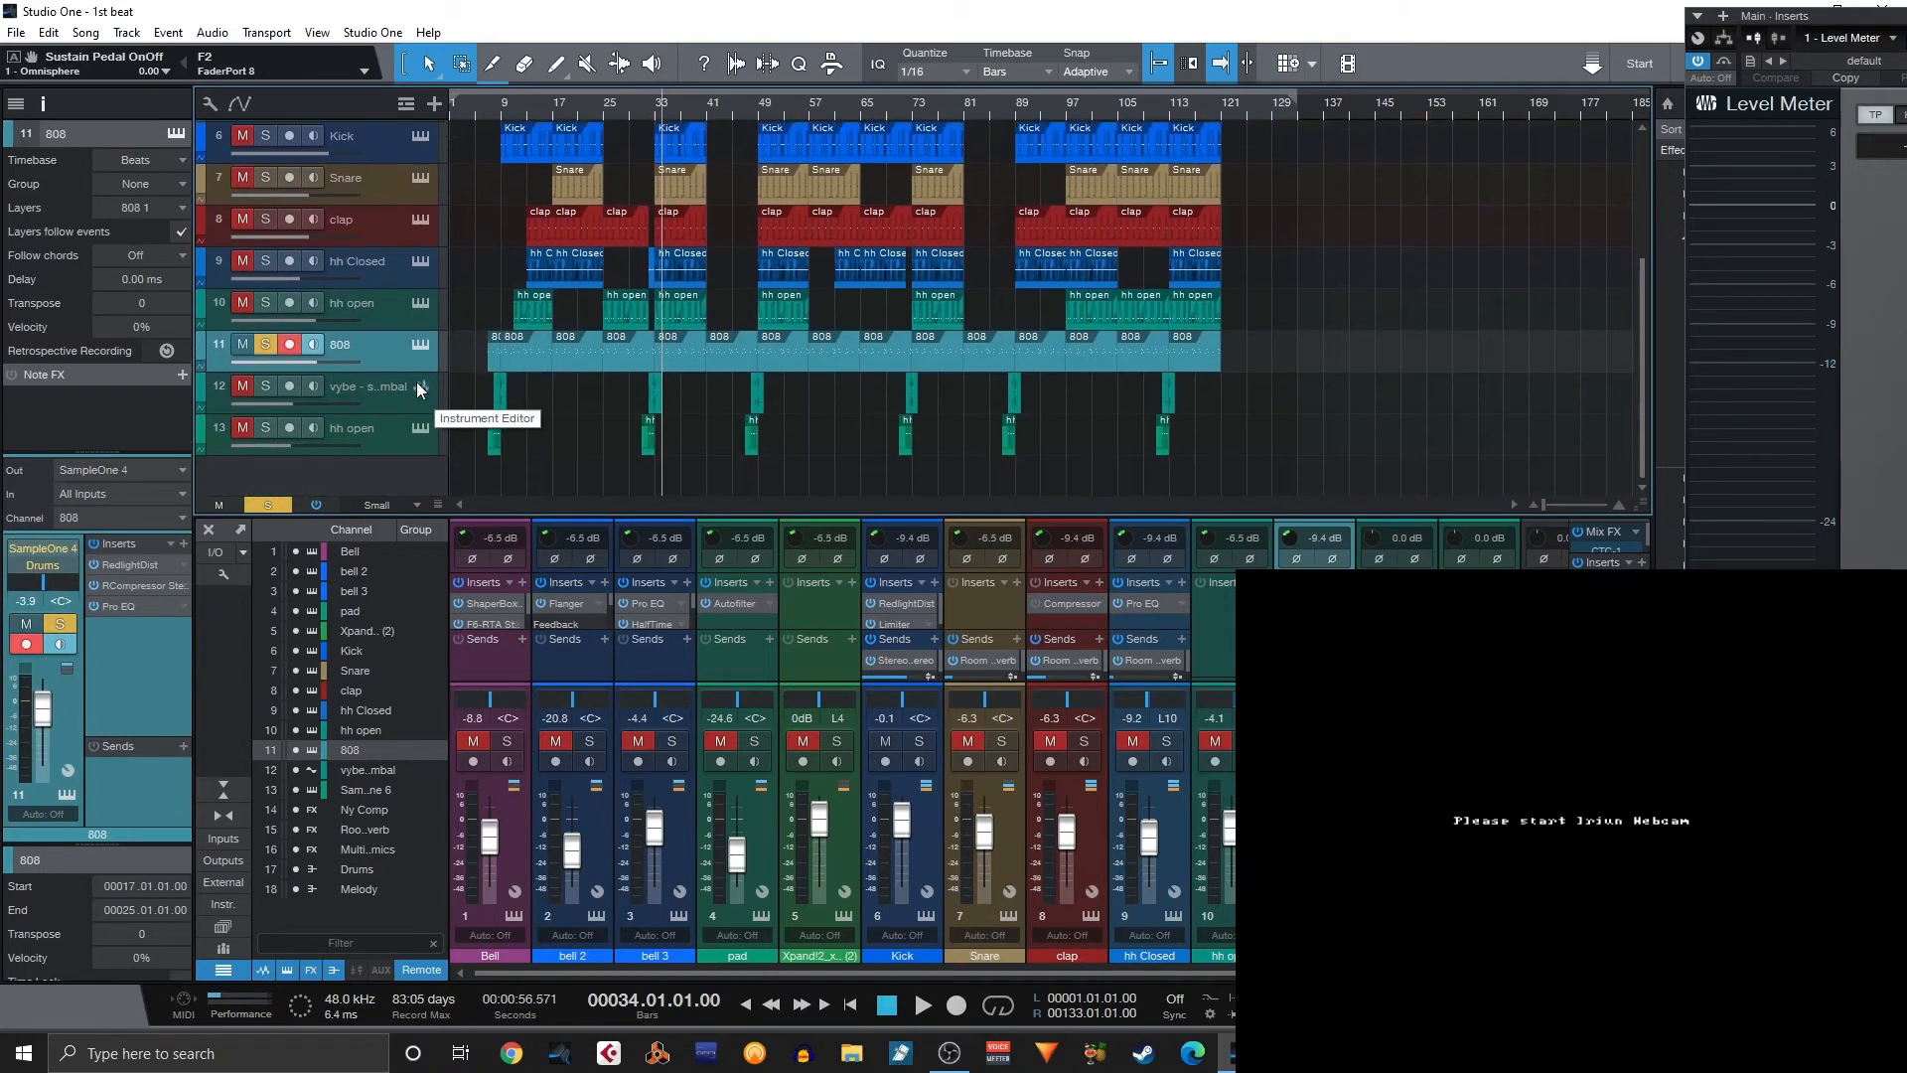
{"action": "left_click", "coordinate": [656, 120]}
{"action": "key", "text": "space"}
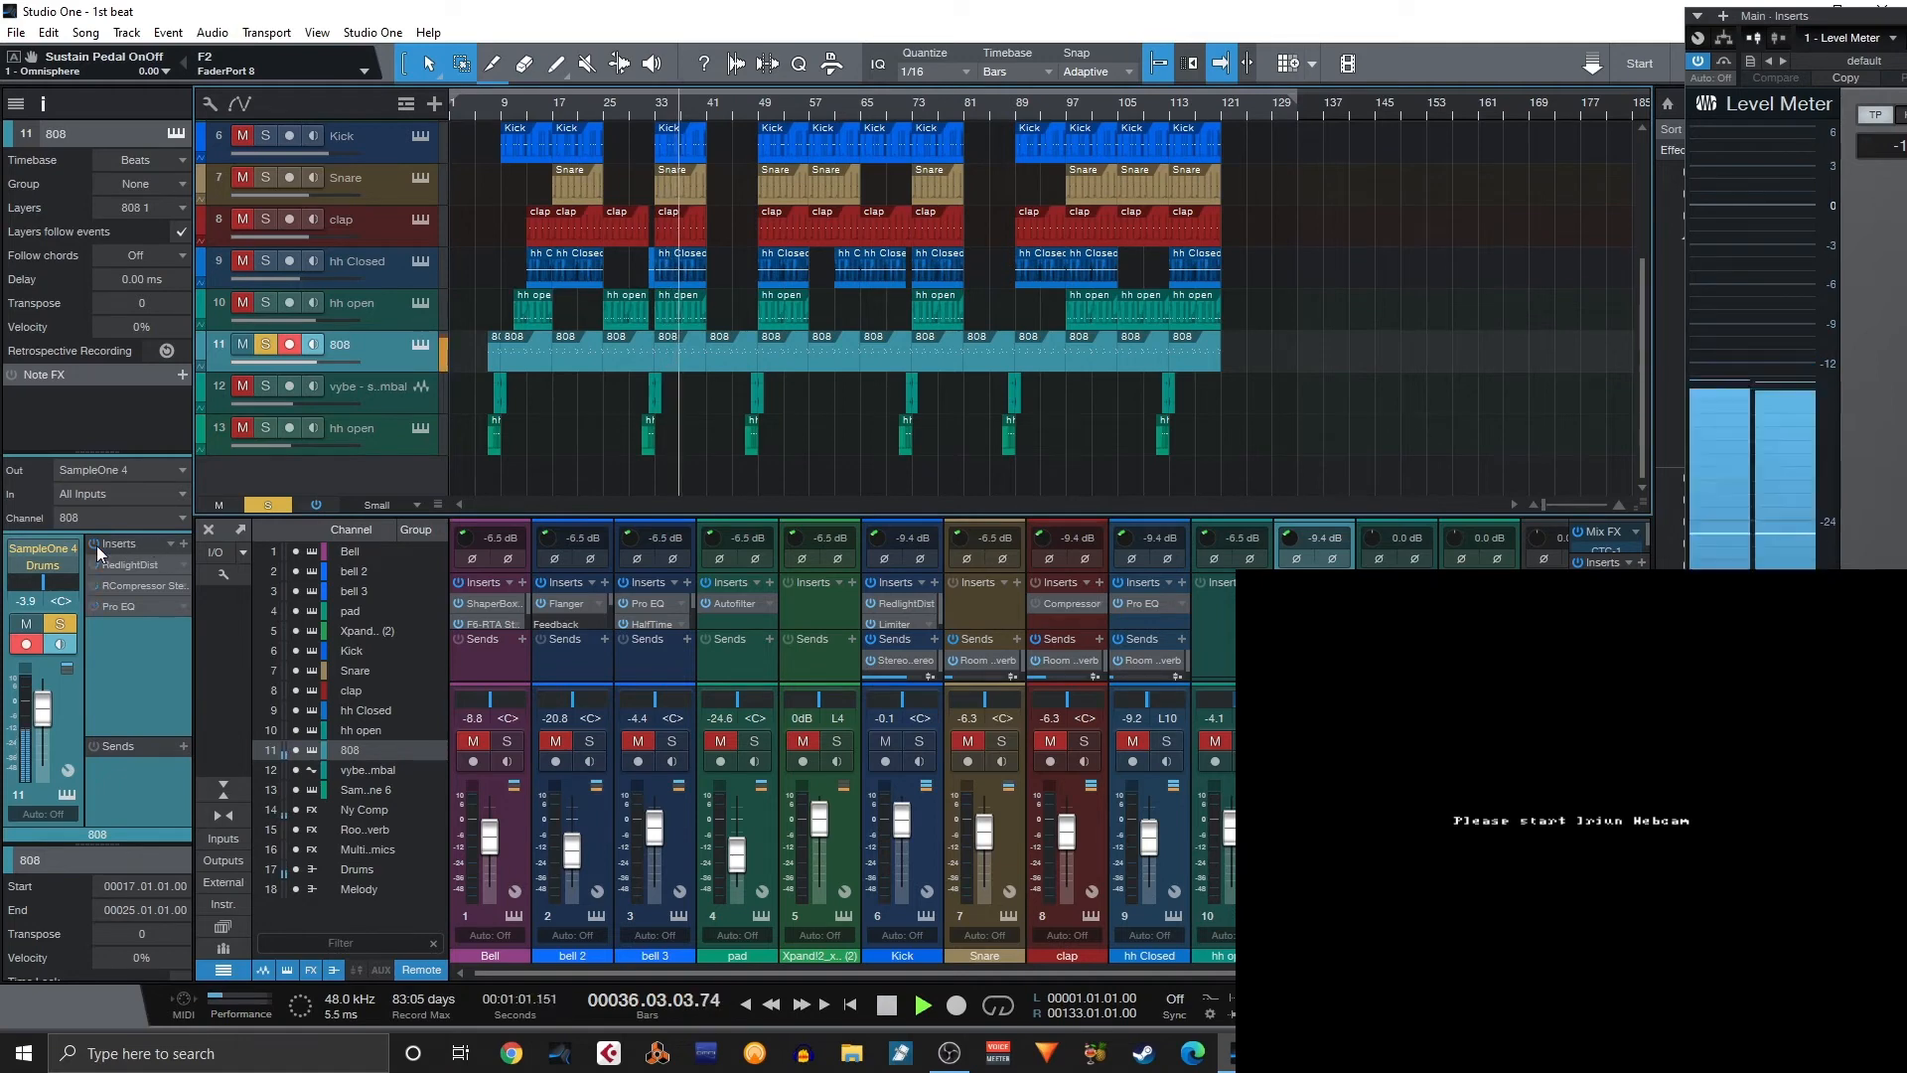
{"action": "key", "text": "space"}
{"action": "key", "text": "KP_0"}
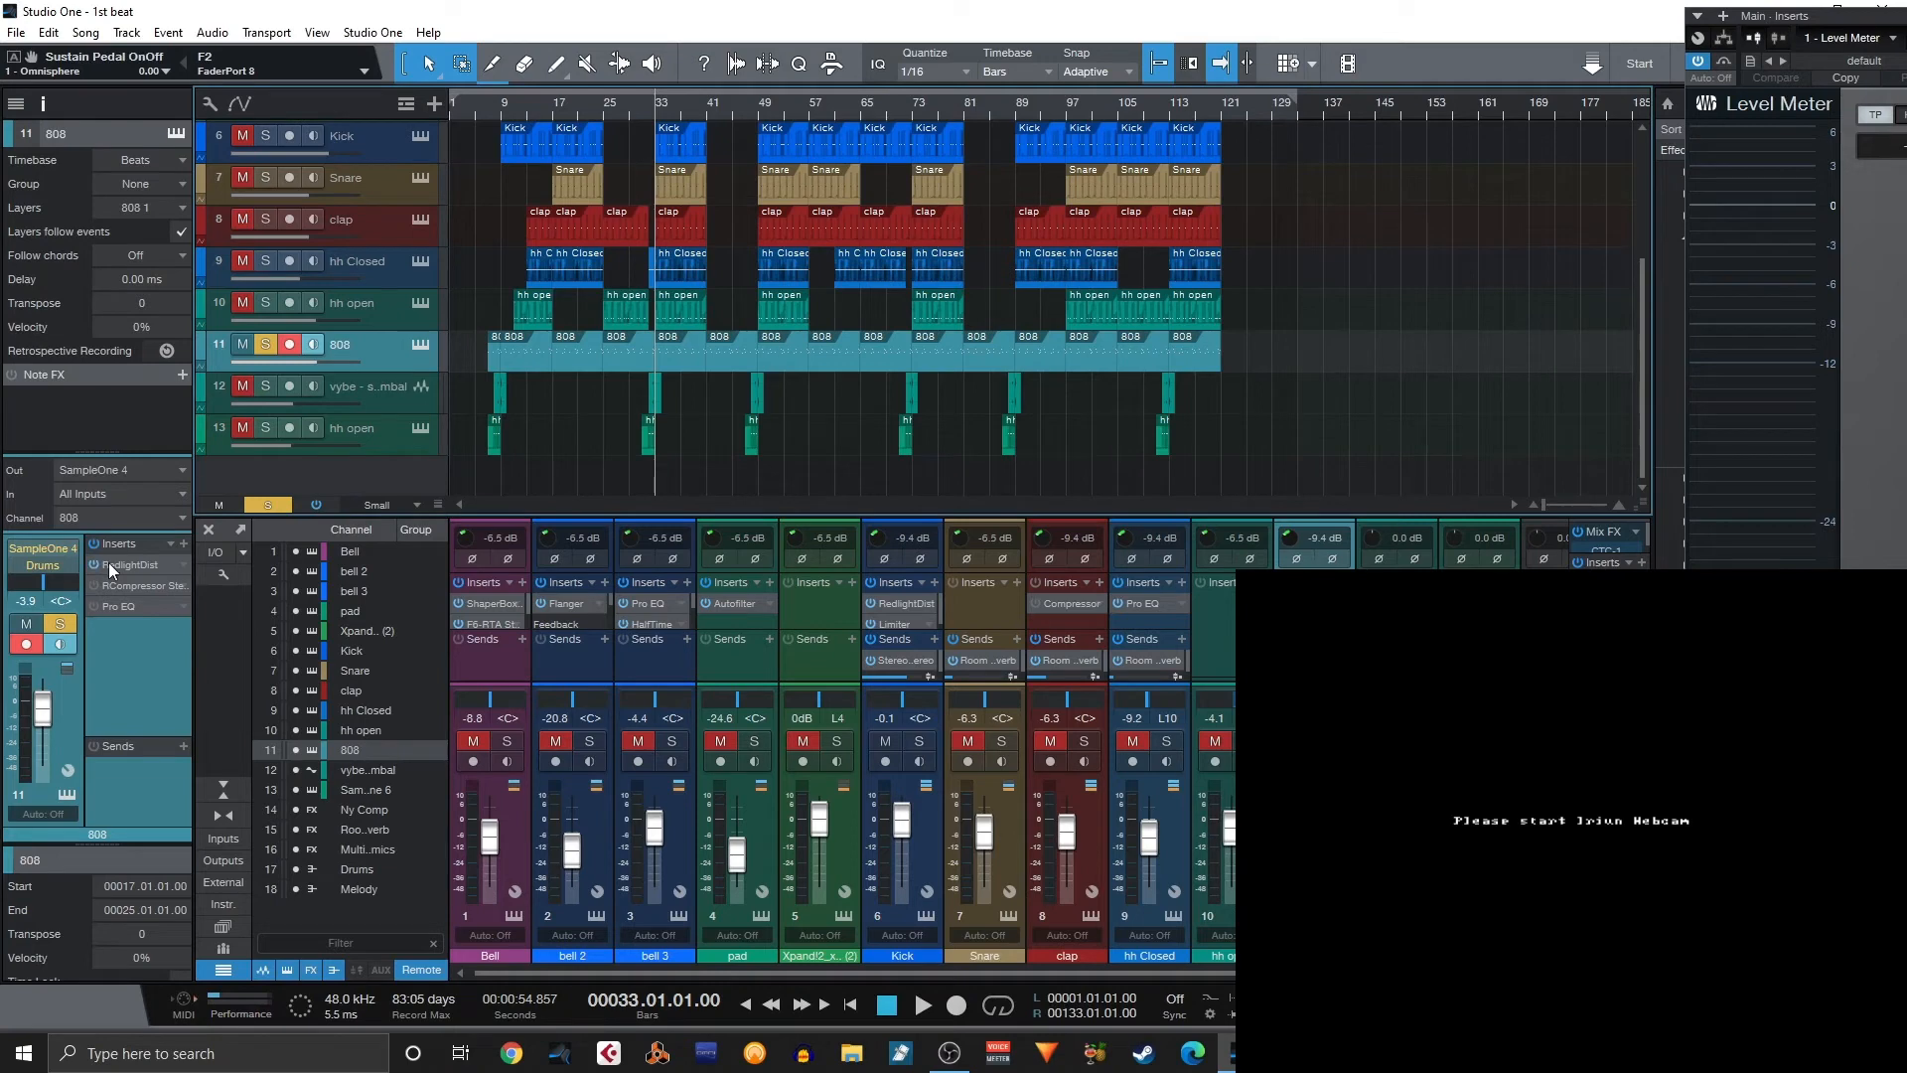
Activate and open the 808's RedlightDist insert, and compare the soloed 808 with and without the distortion.
{"action": "left_click", "coordinate": [110, 563]}
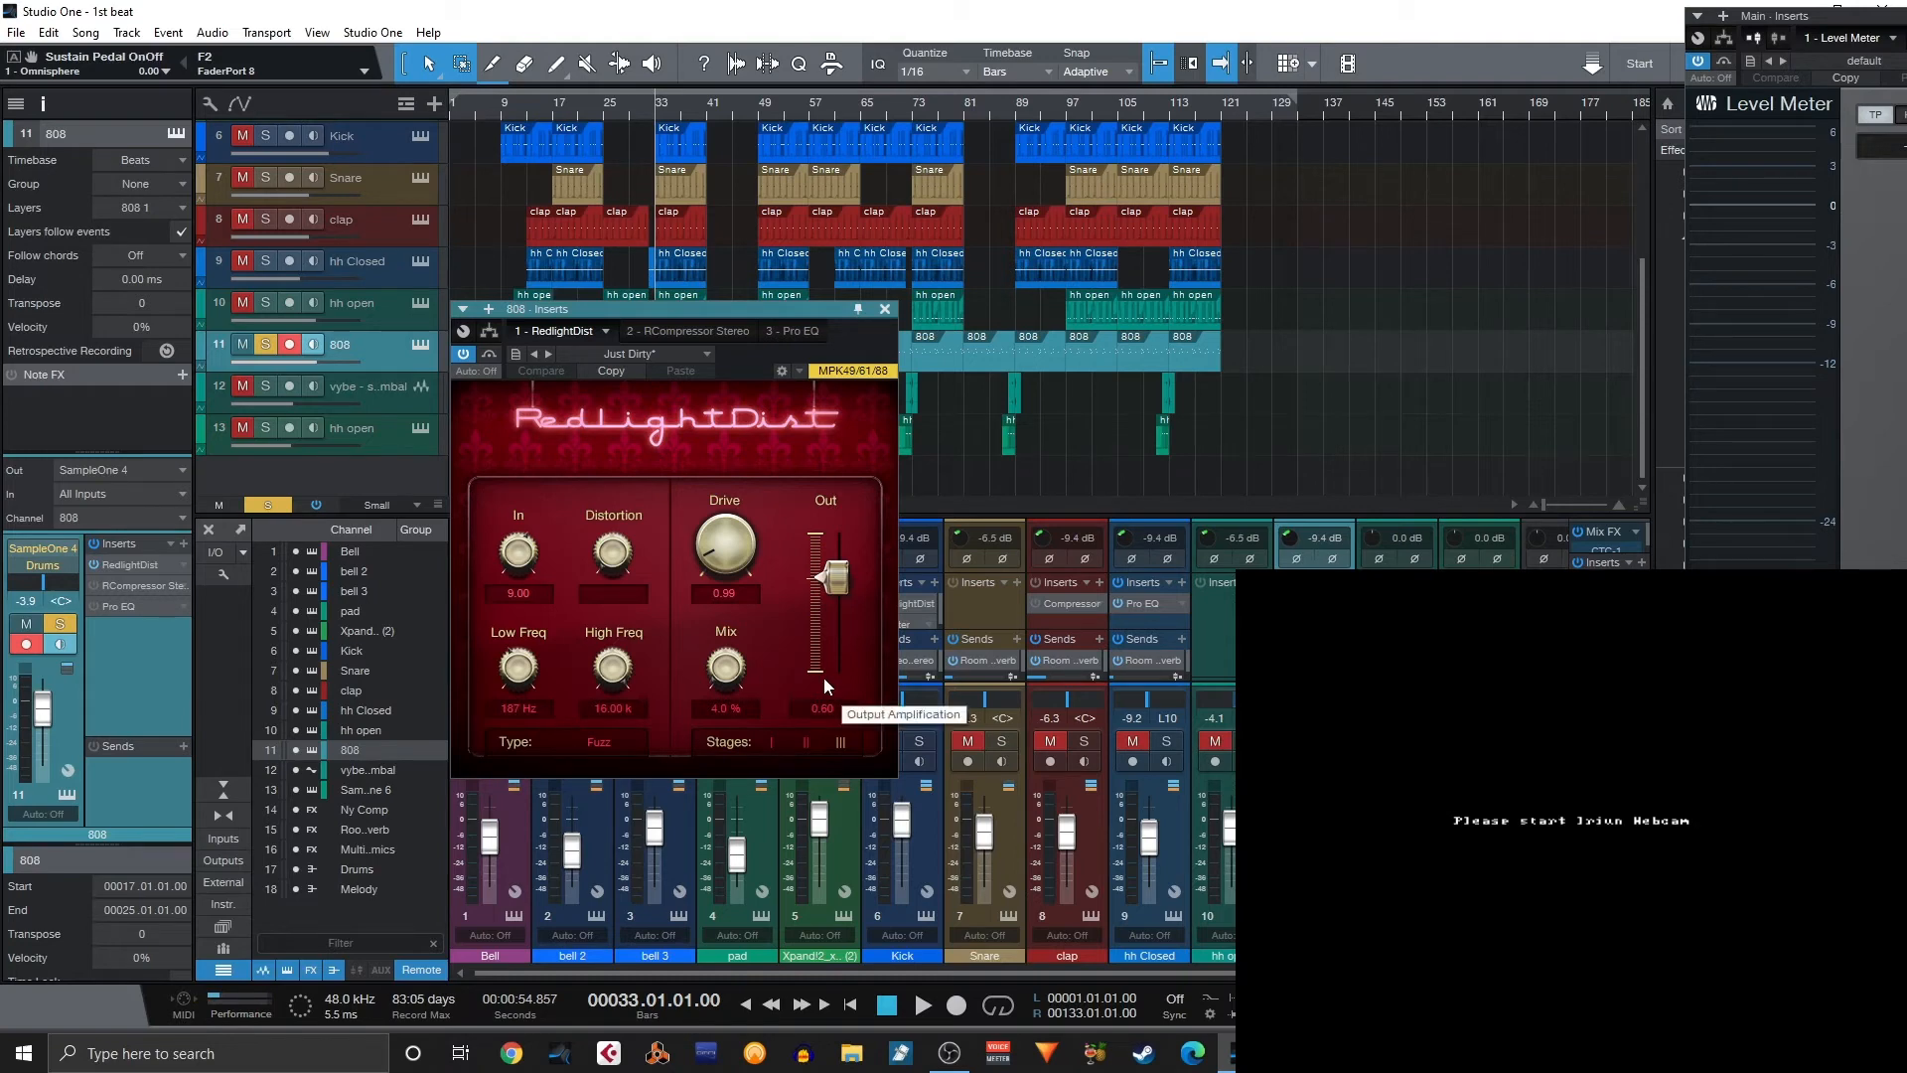
{"action": "key", "text": "comma"}
{"action": "key", "text": "space"}
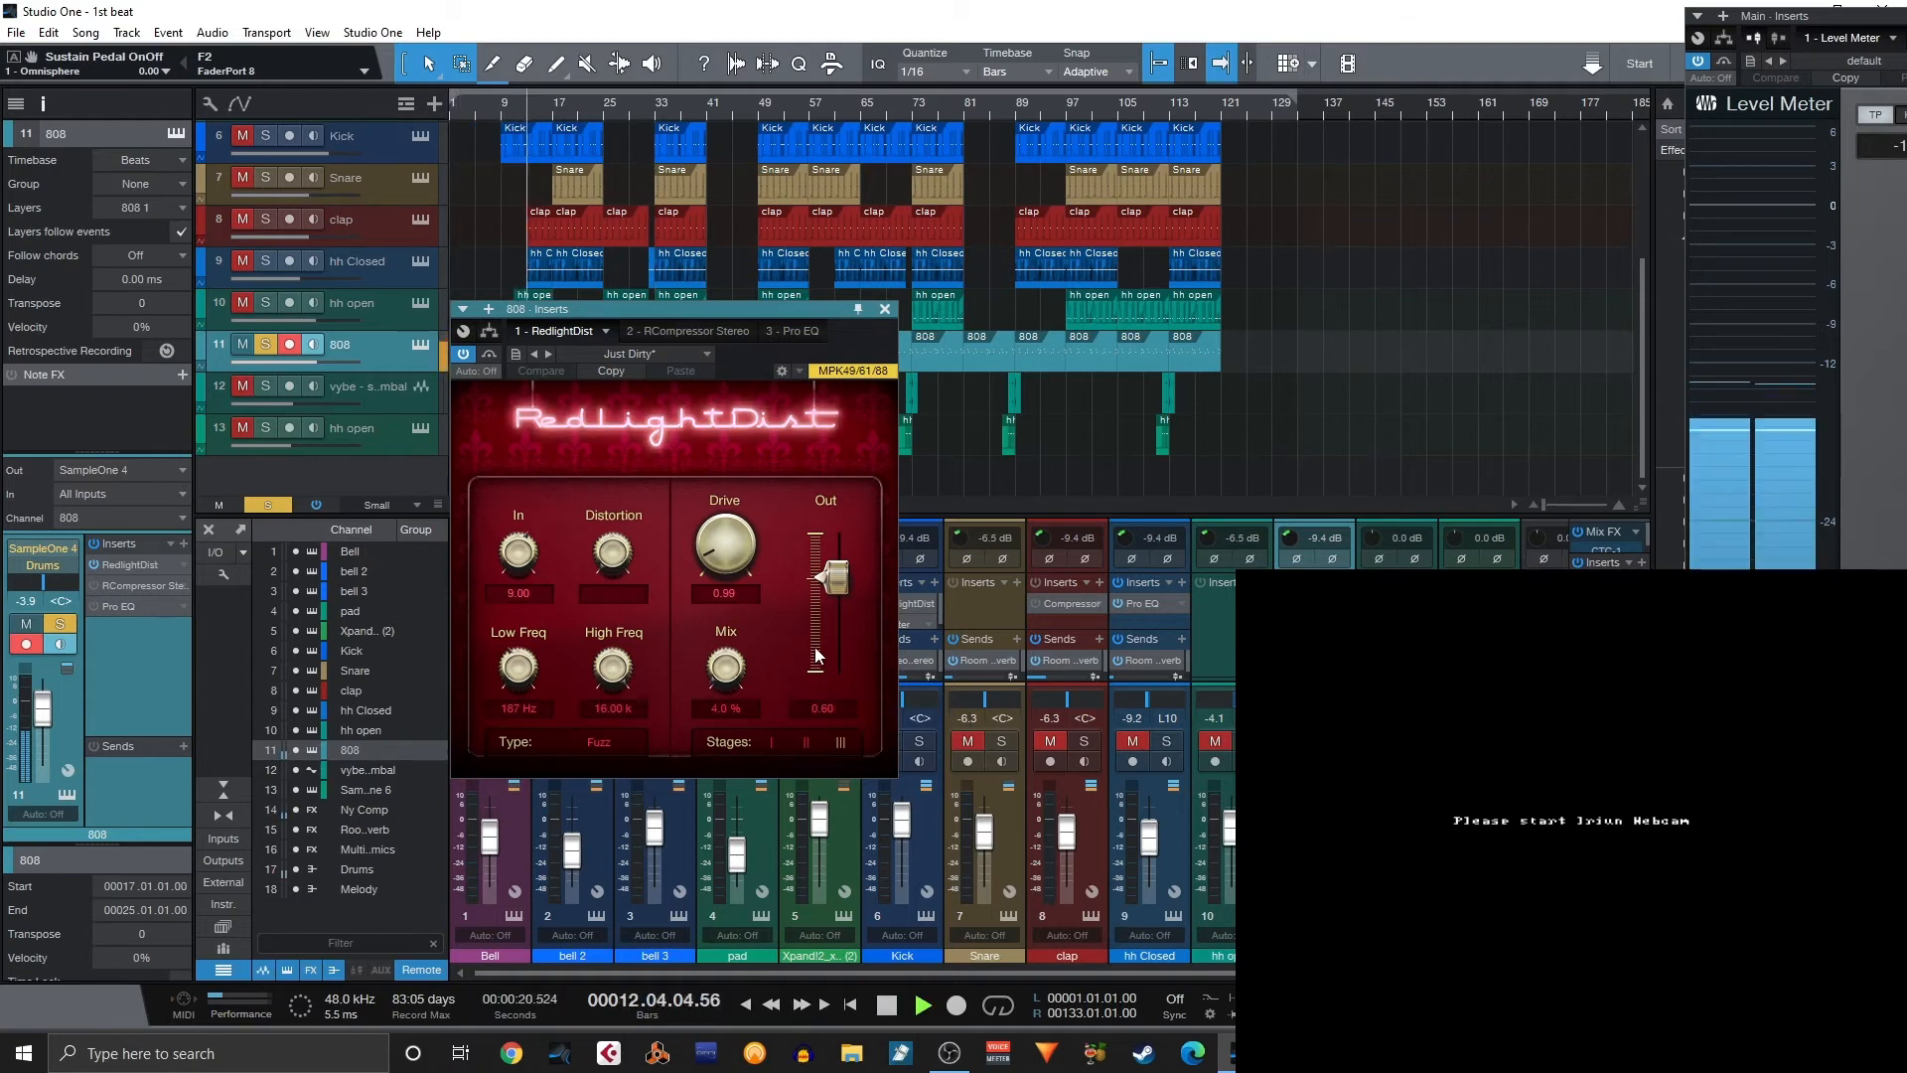
{"action": "left_click", "coordinate": [92, 564]}
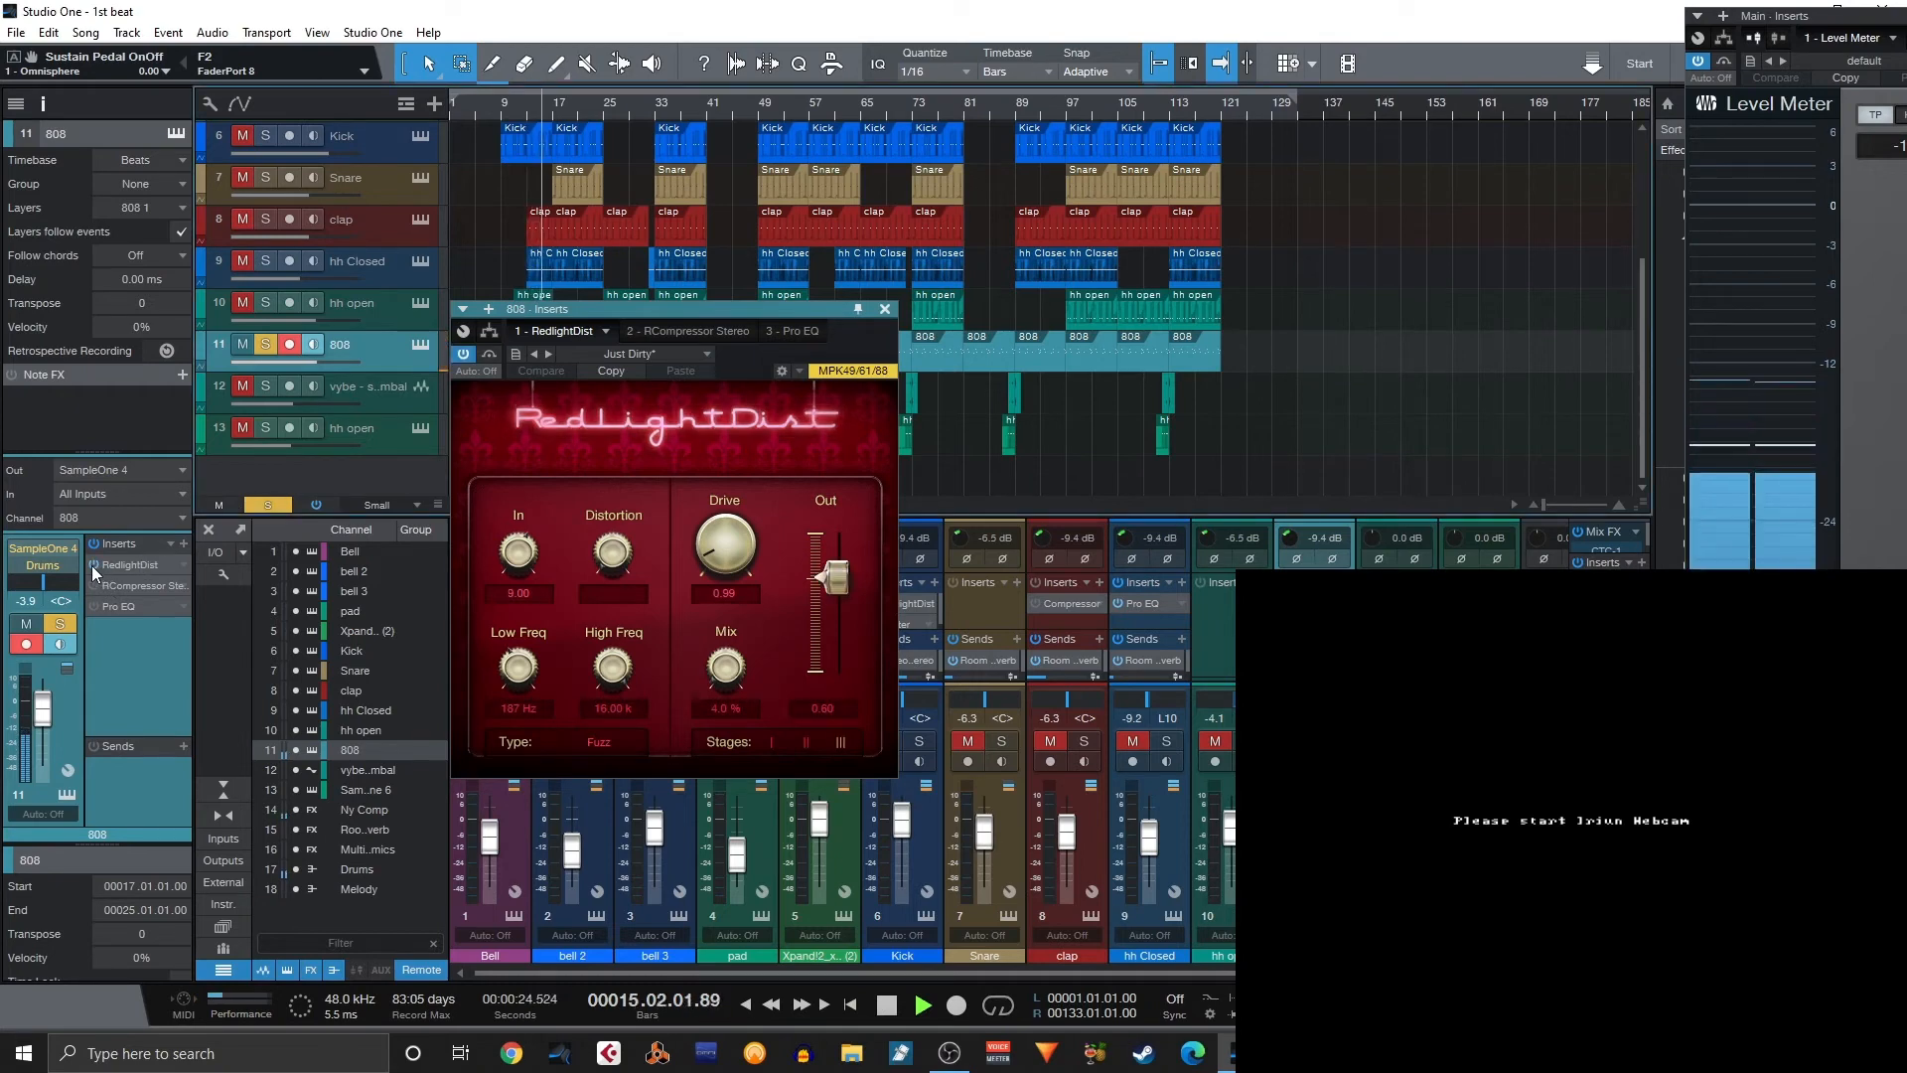
{"action": "key", "text": "space"}
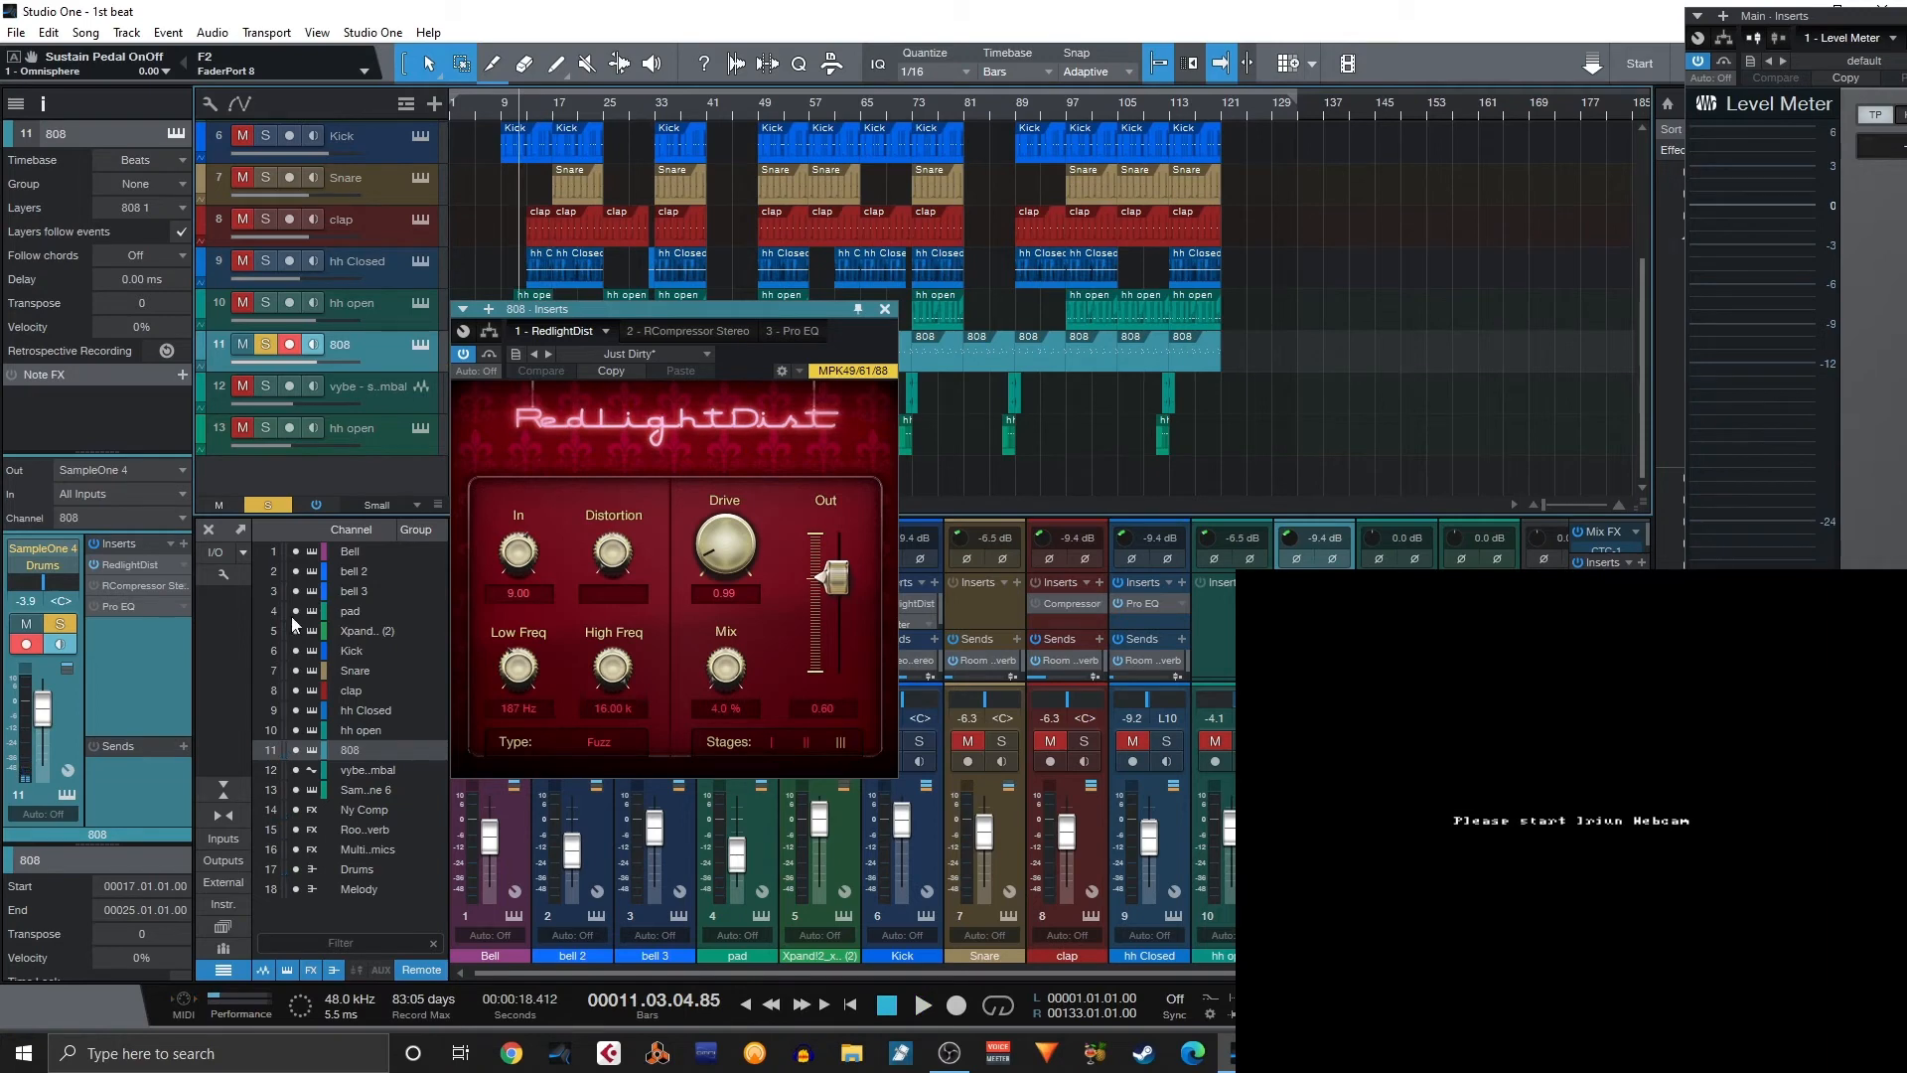
Activate and open the 808's RCompressor Stereo insert, and play the 808 with the Kick soloed alongside it.
{"action": "left_click", "coordinate": [96, 582]}
{"action": "left_click", "coordinate": [121, 584]}
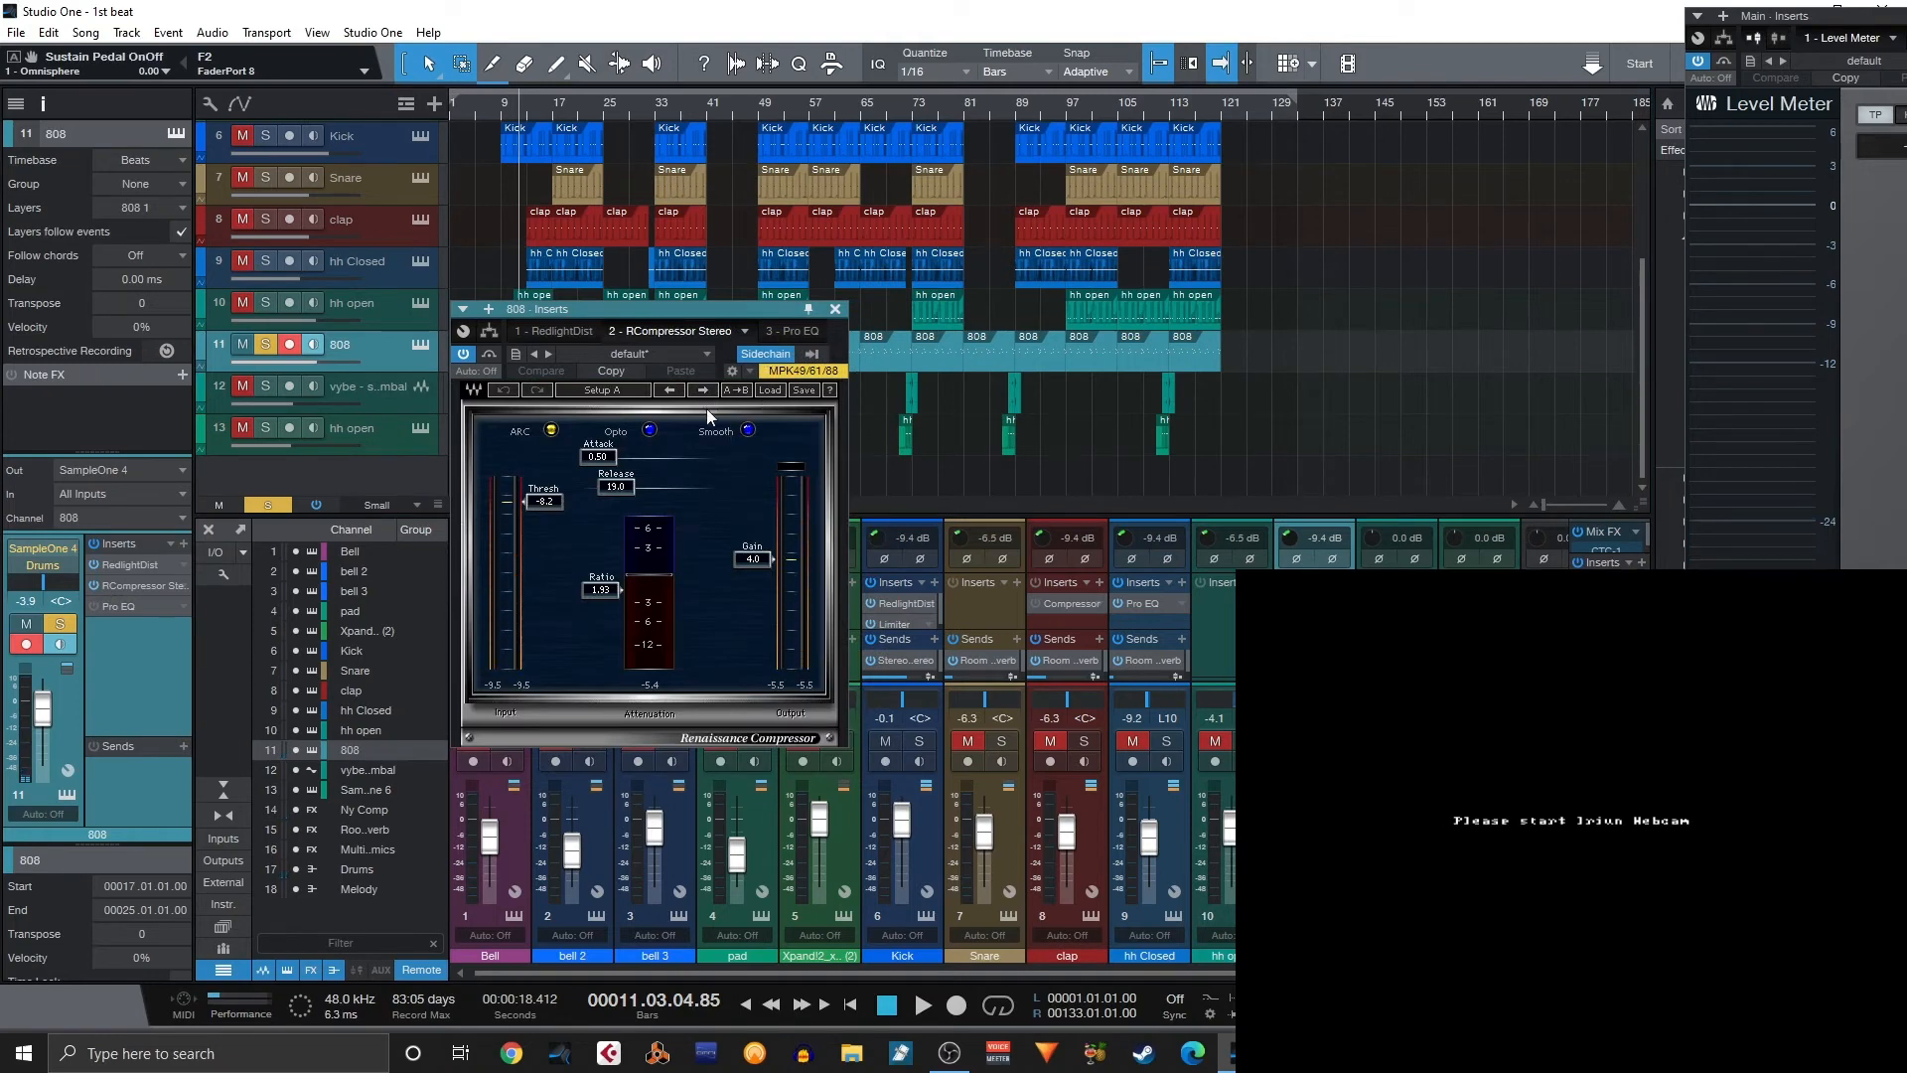
{"action": "key", "text": "comma"}
{"action": "key", "text": "KP_Add"}
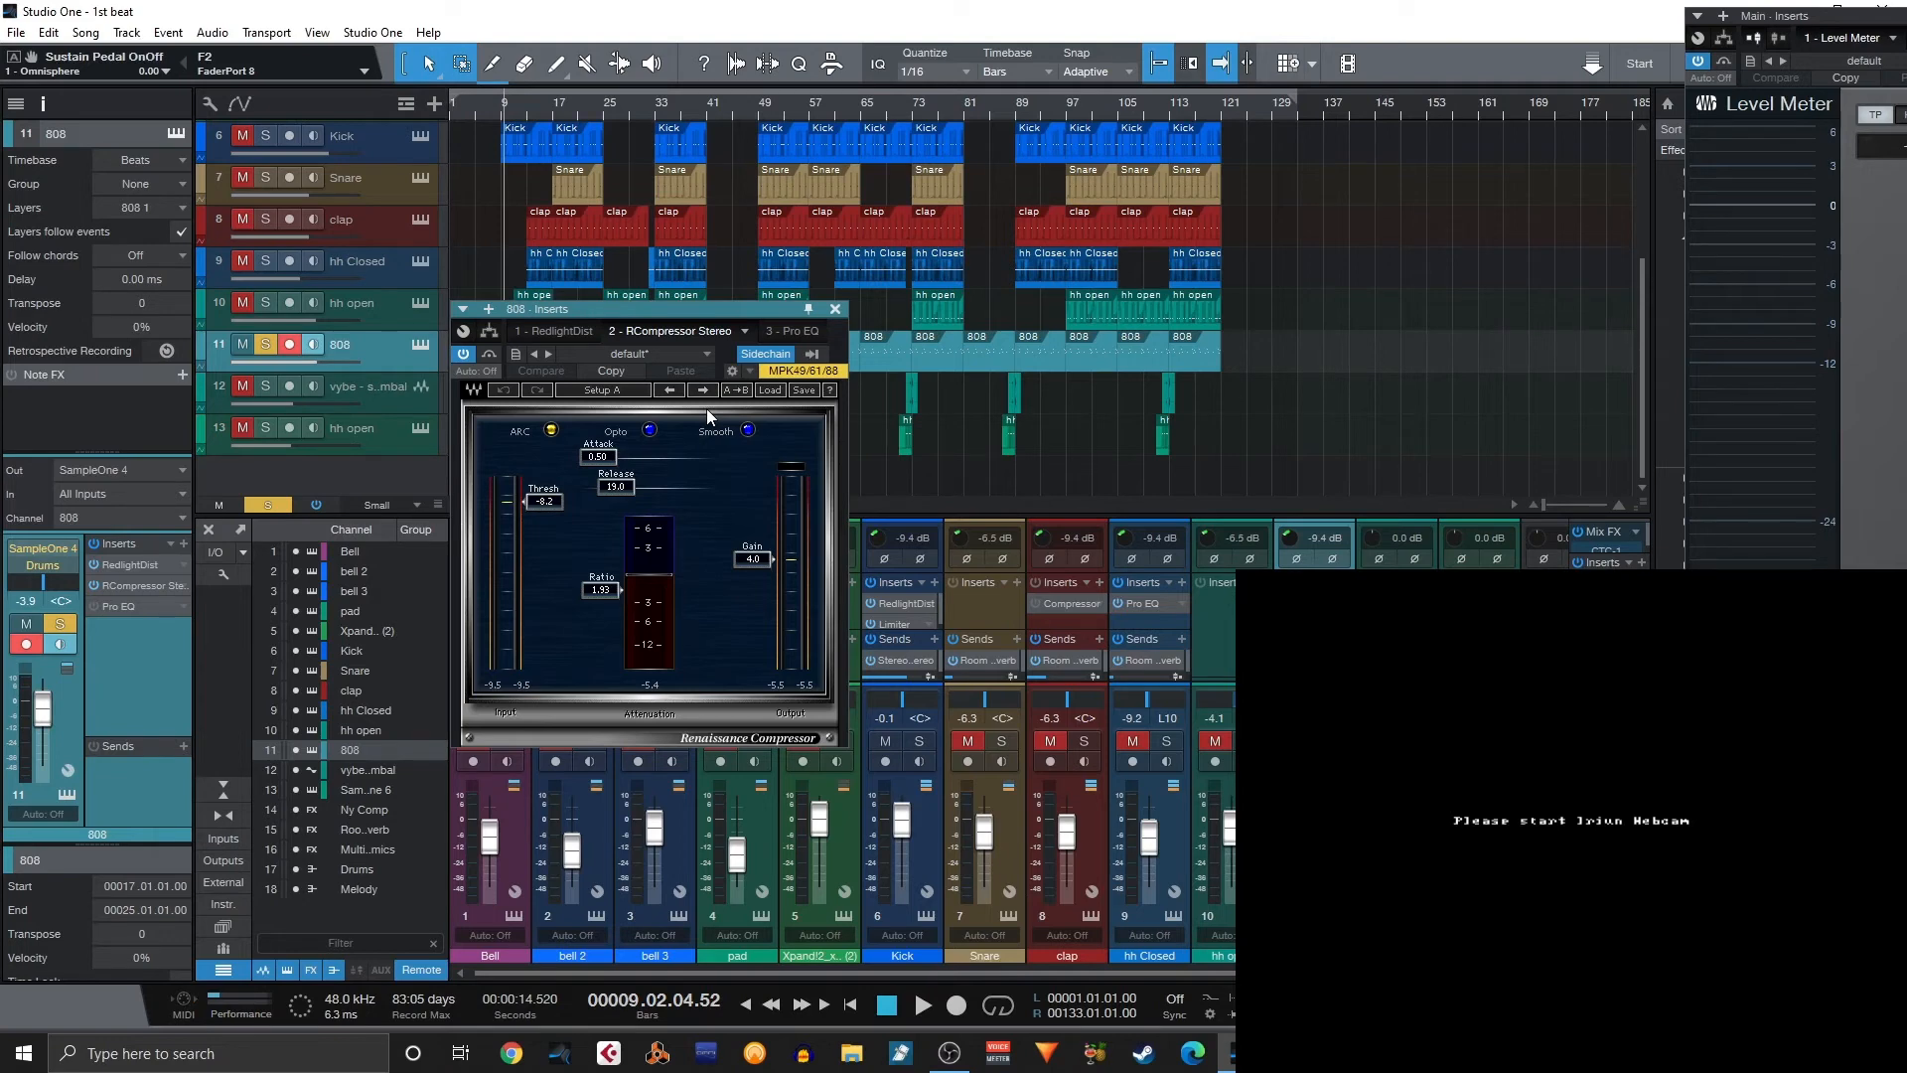
{"action": "key", "text": "space"}
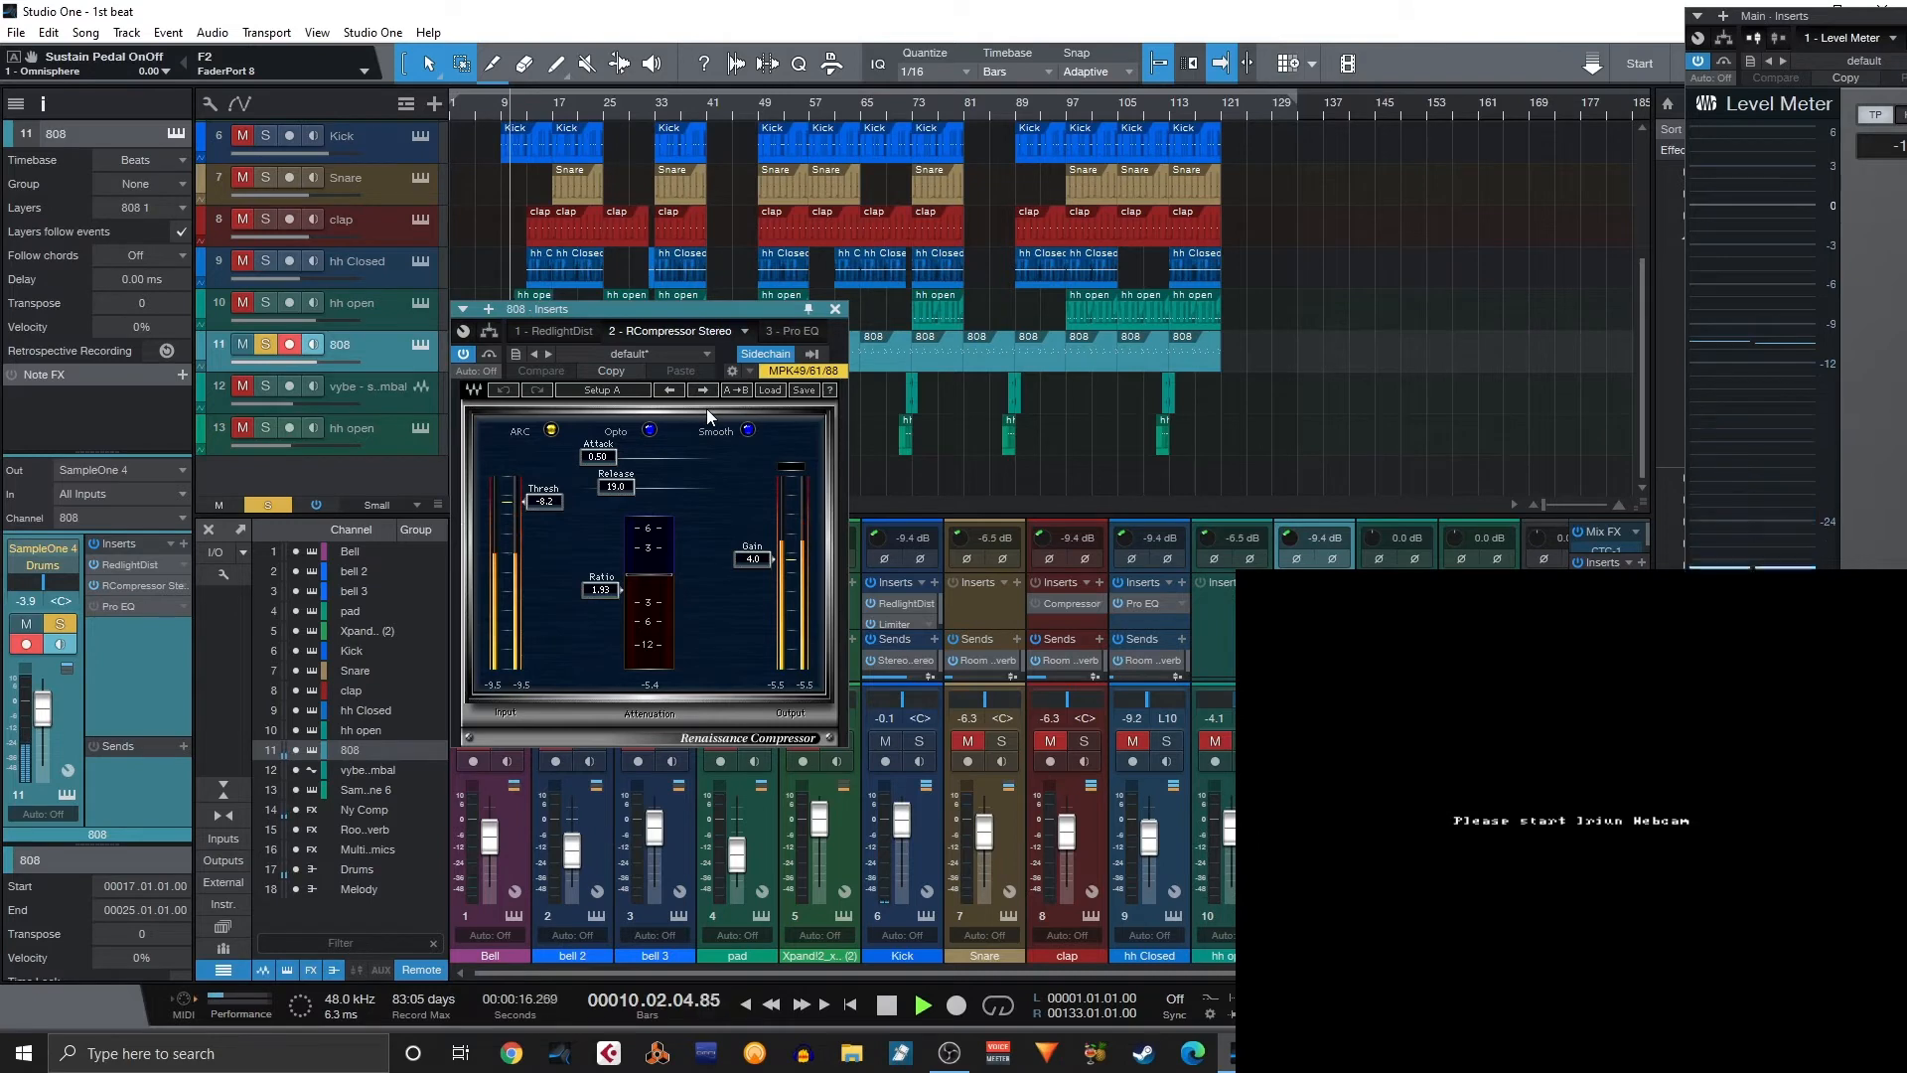
{"action": "left_click", "coordinate": [264, 139]}
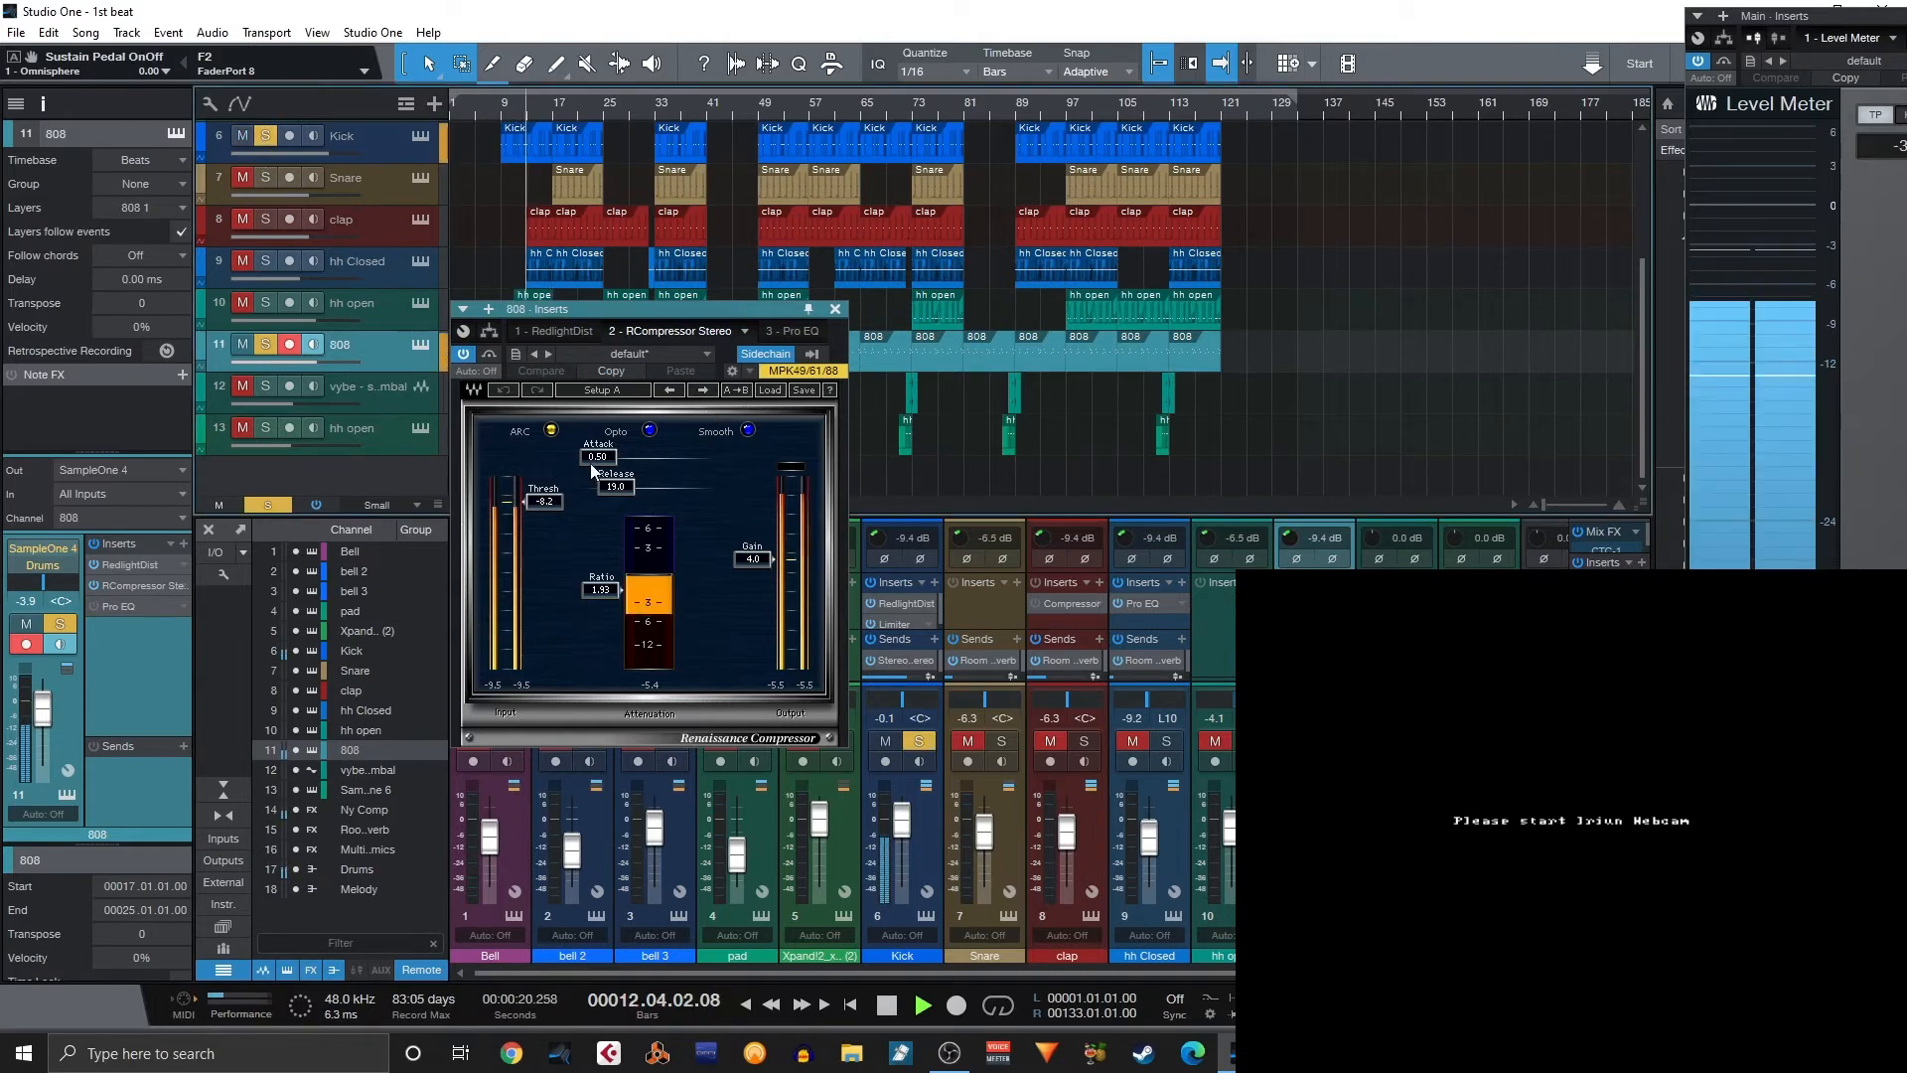
Set the 808 compressor's release to 17.5 ms and audition its Electro and Warm modes against the Kick.
{"action": "left_click_drag", "start_coordinate": [616, 485], "coordinate": [628, 493]}
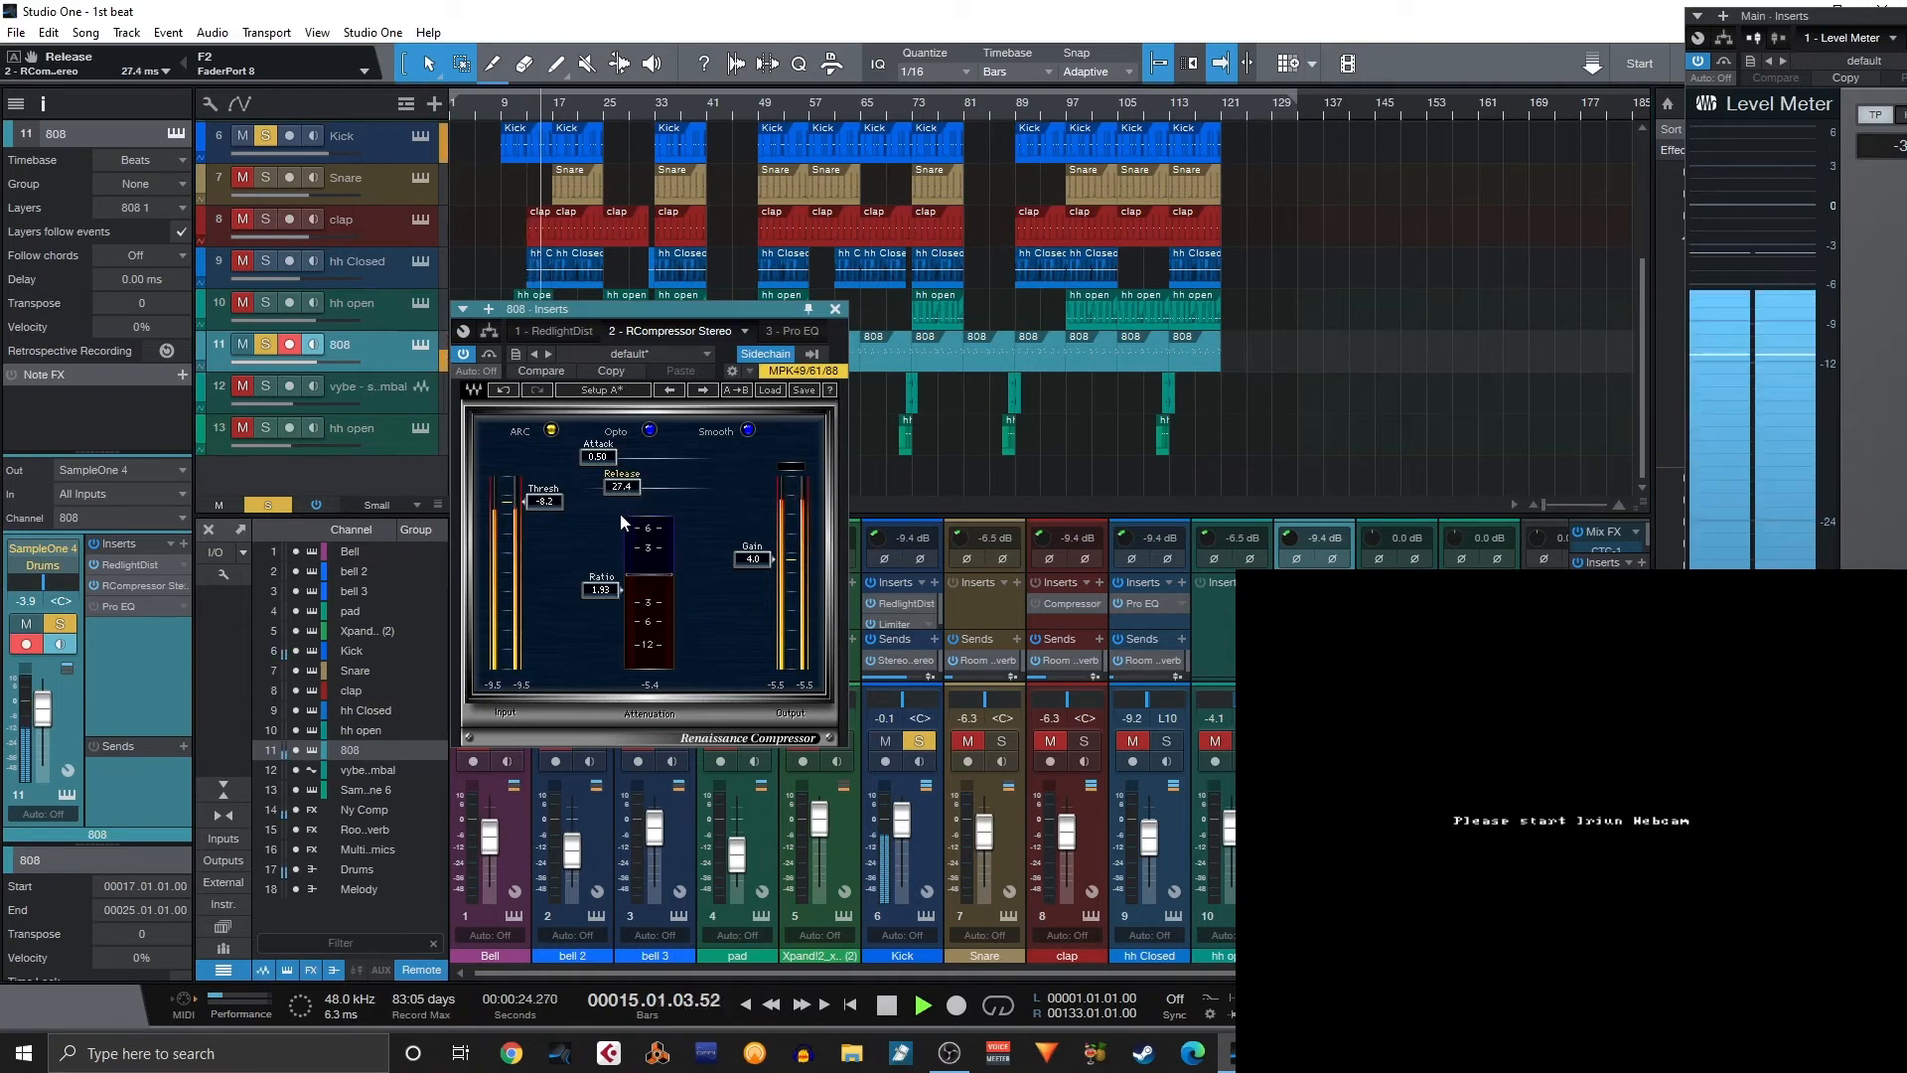
{"action": "left_click_drag", "start_coordinate": [632, 479], "coordinate": [631, 501]}
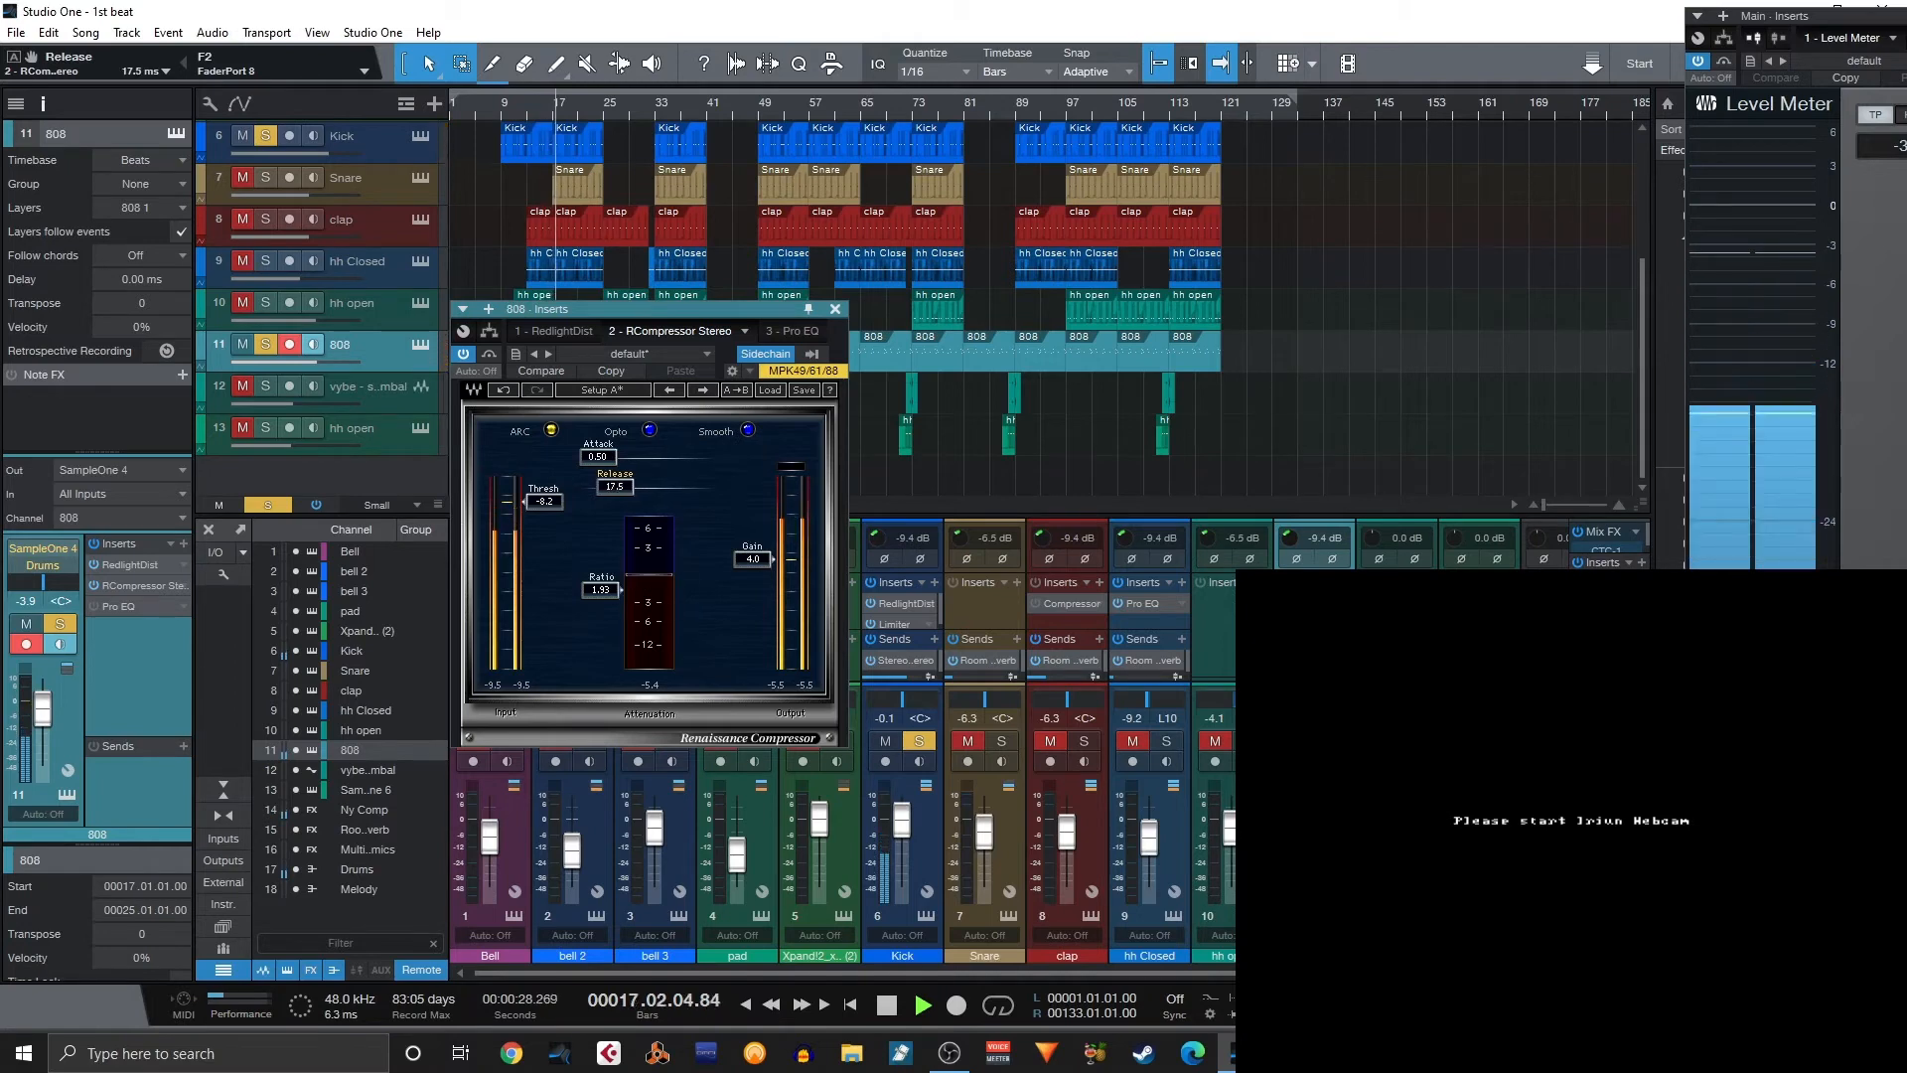
{"action": "left_click", "coordinate": [650, 431]}
{"action": "left_click", "coordinate": [649, 431]}
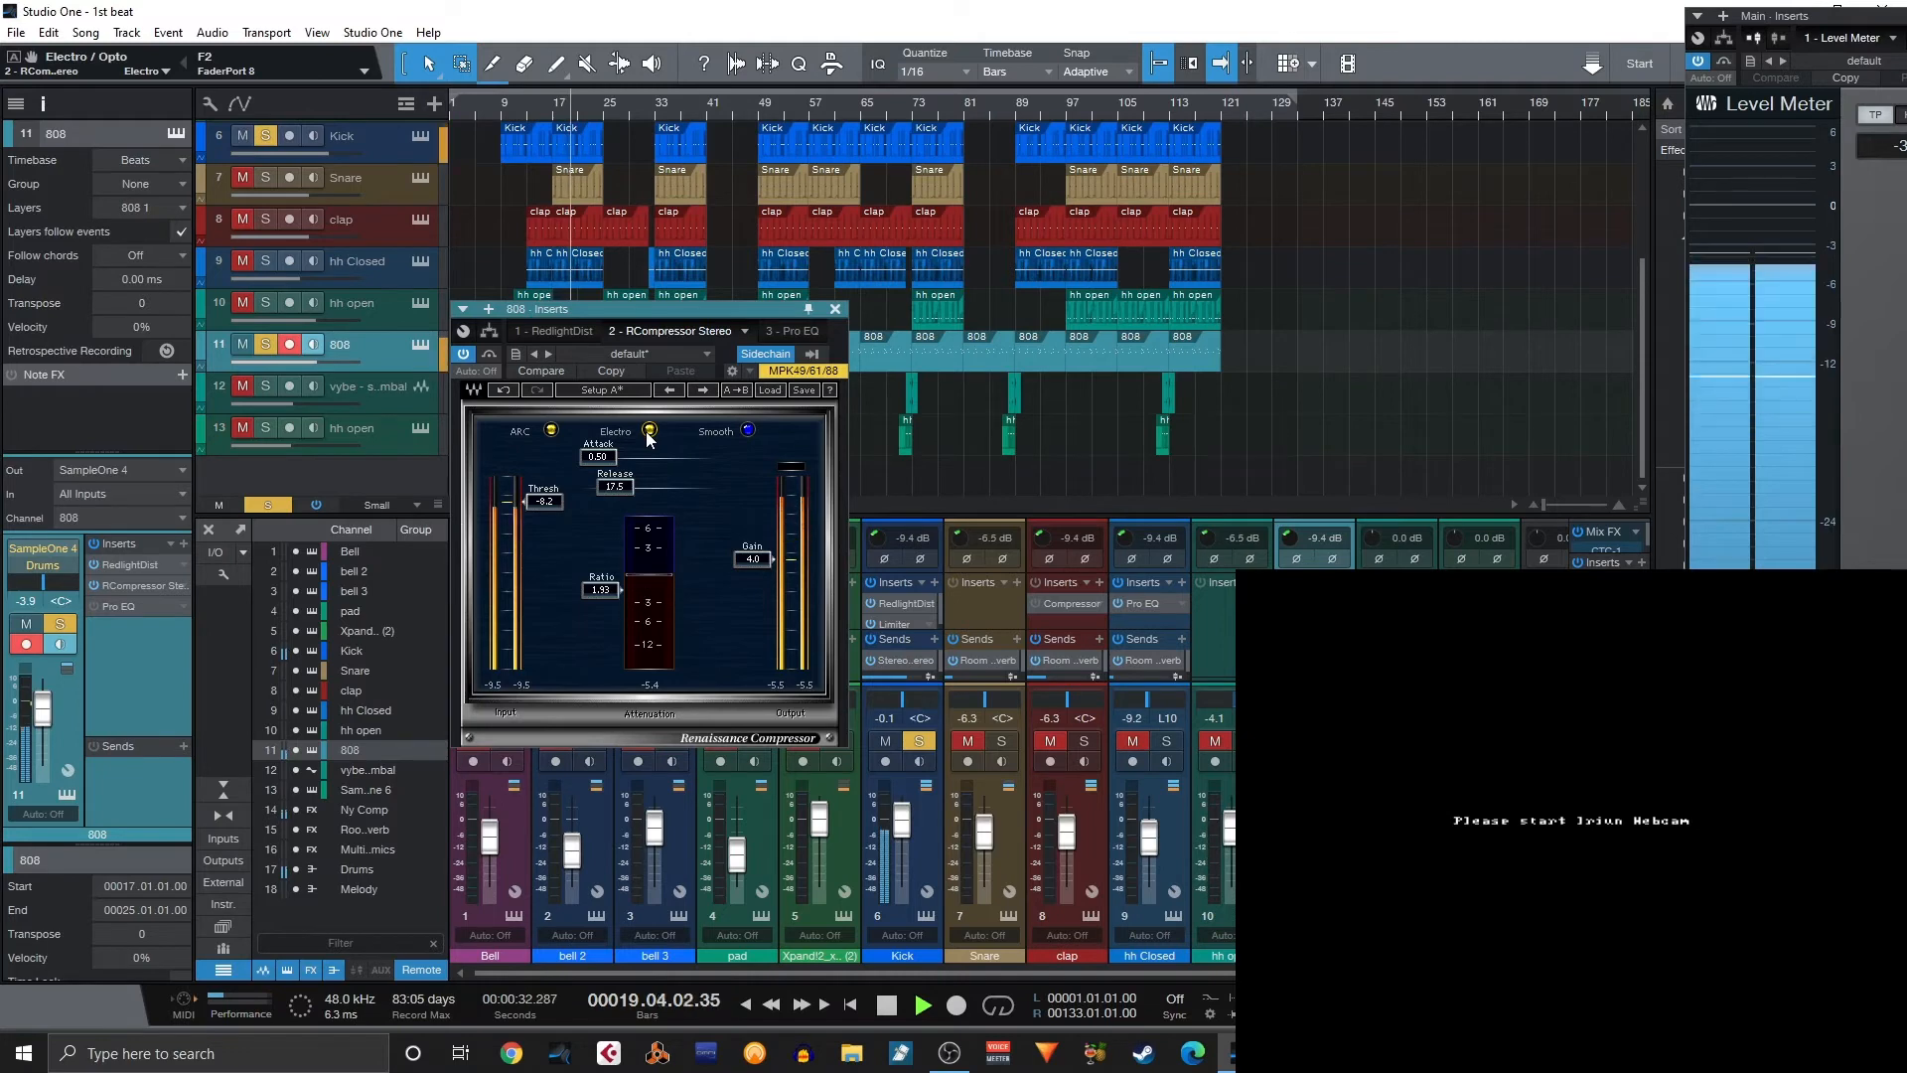
{"action": "left_click", "coordinate": [748, 431]}
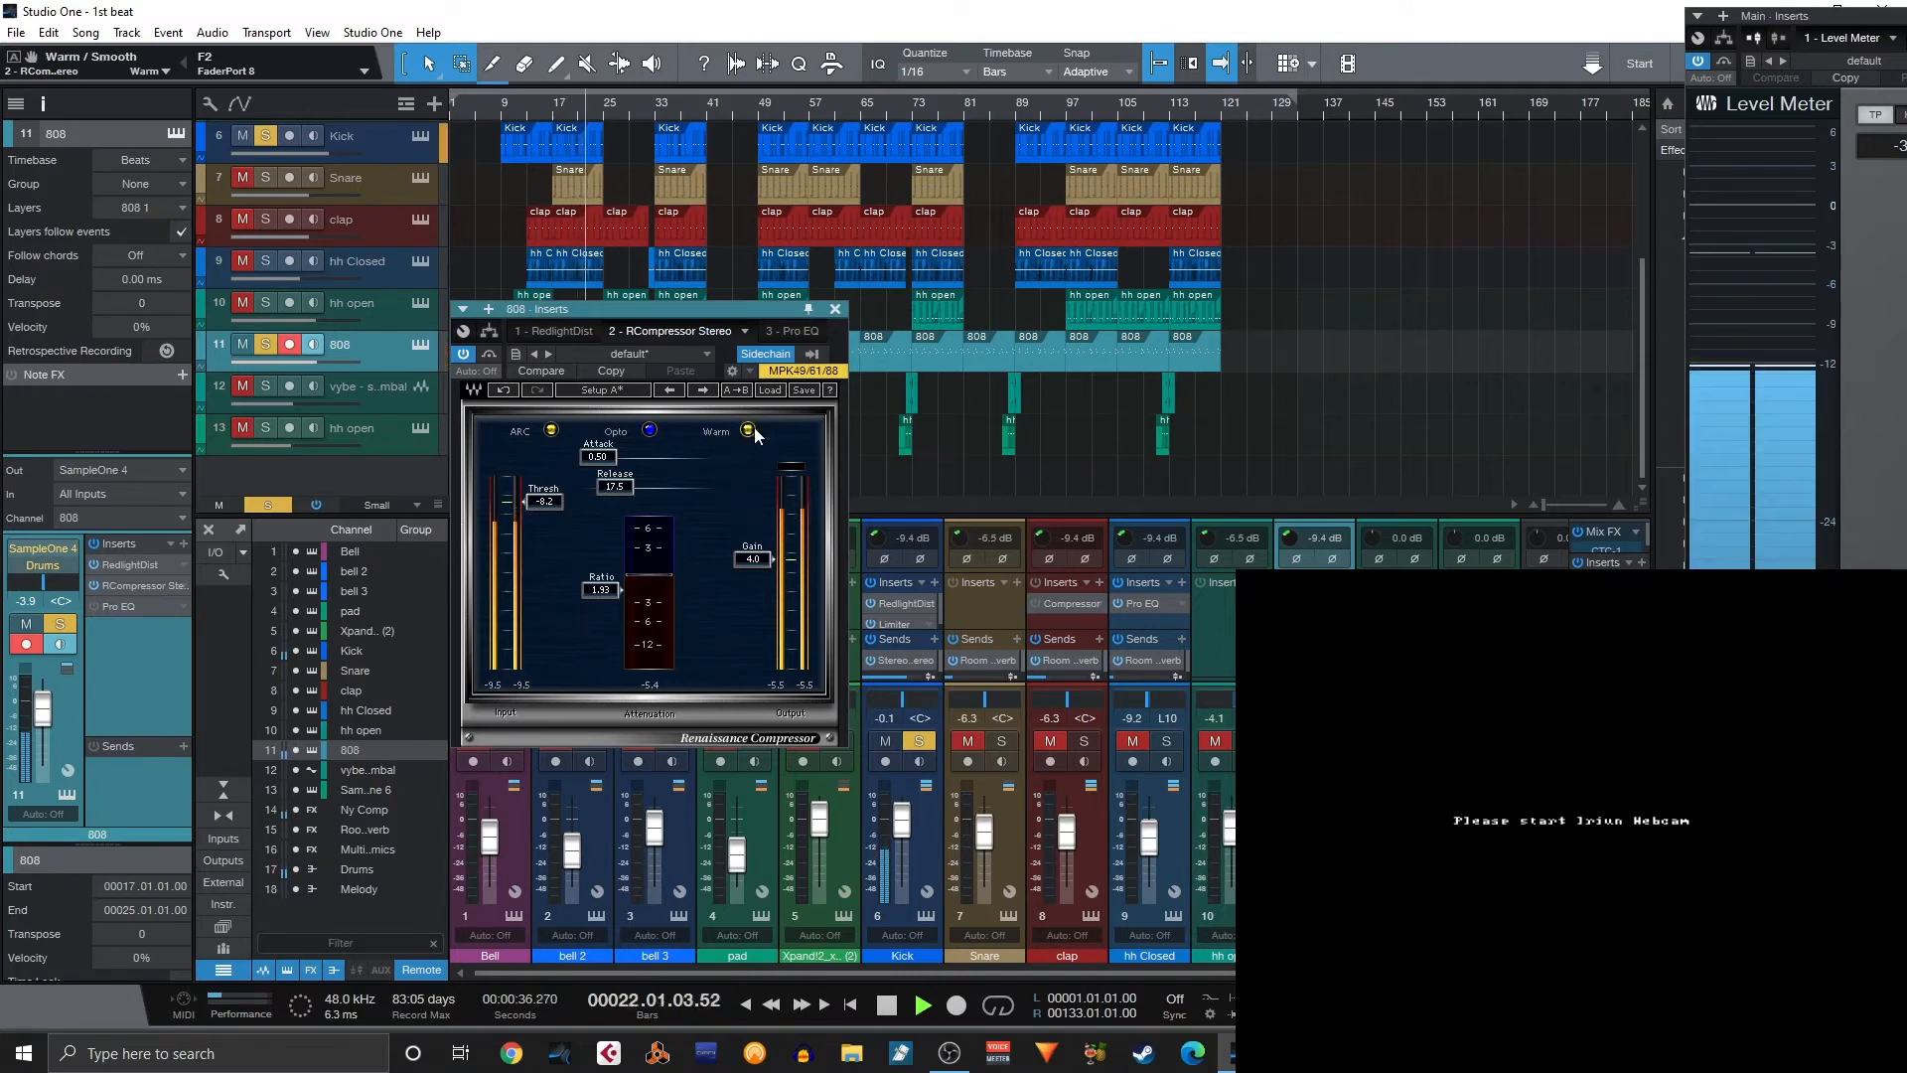
{"action": "left_click", "coordinate": [835, 309]}
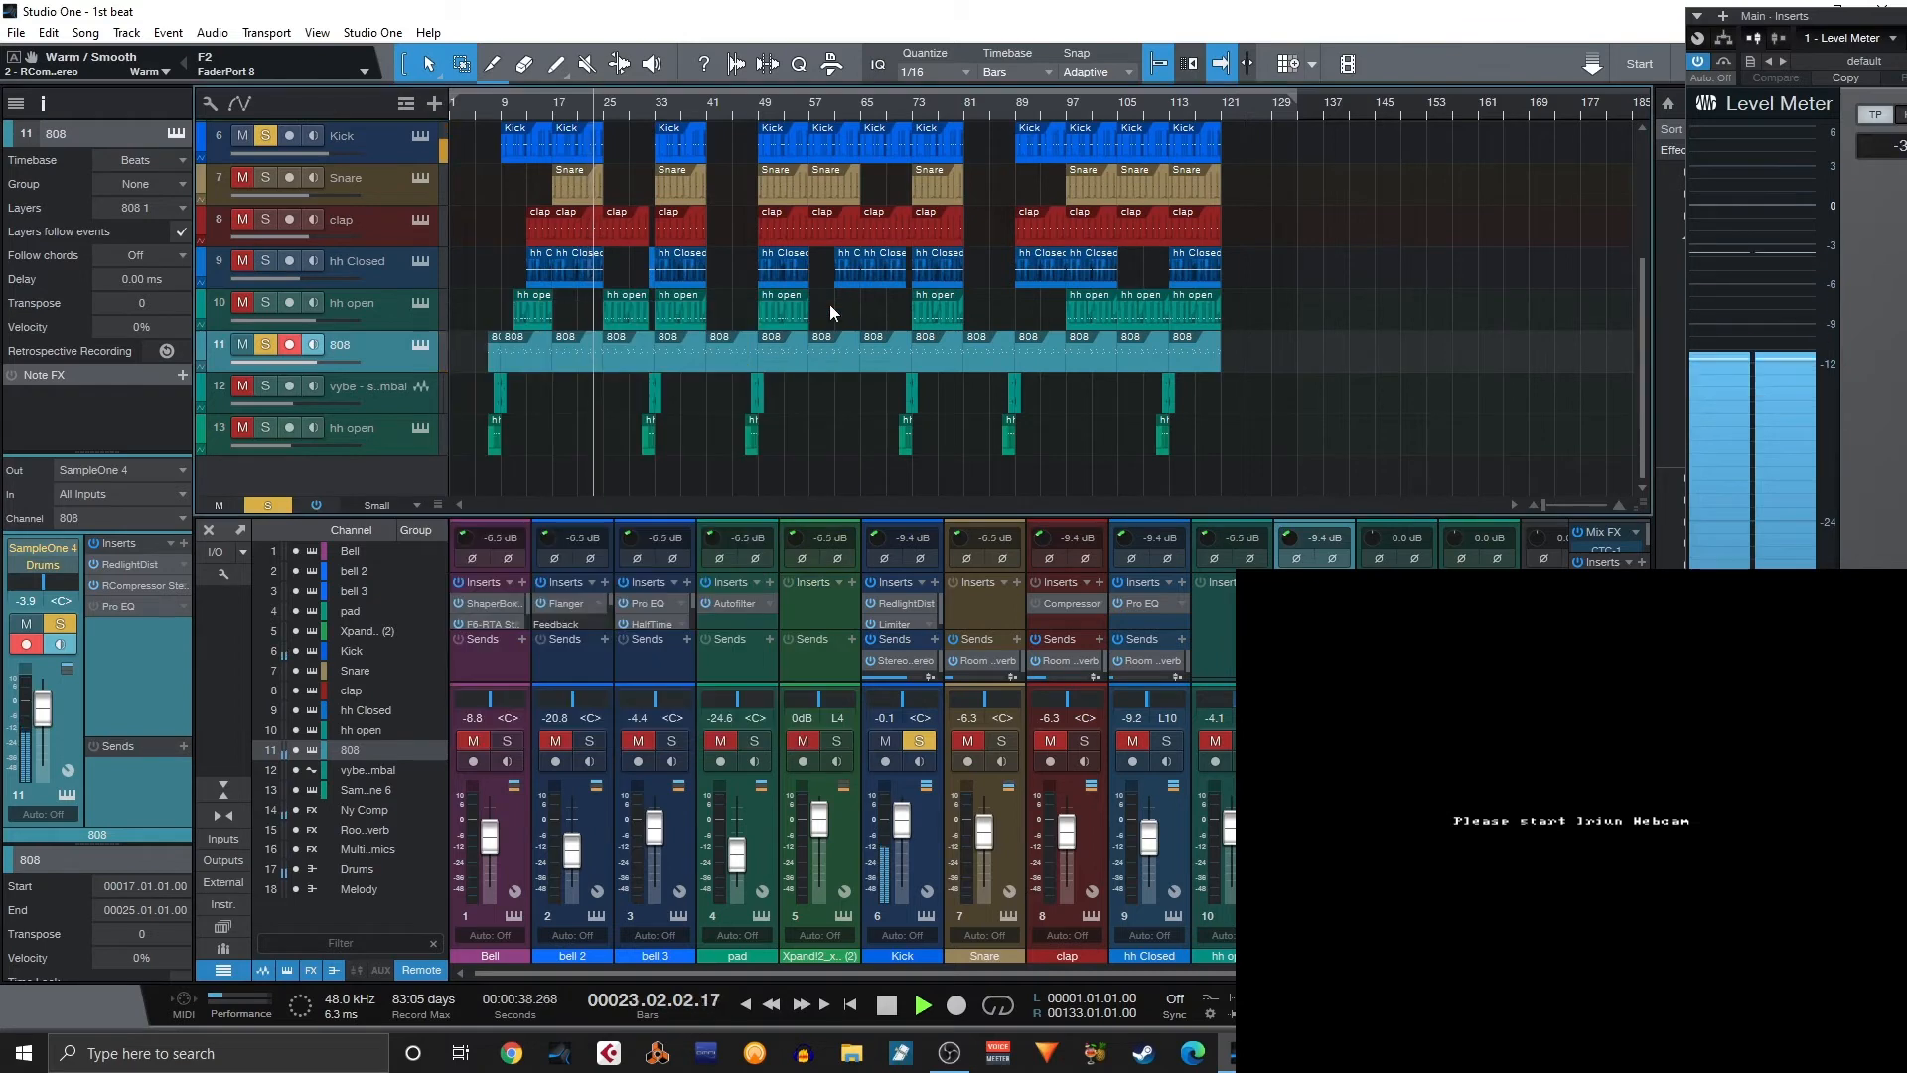
{"action": "key", "text": "space"}
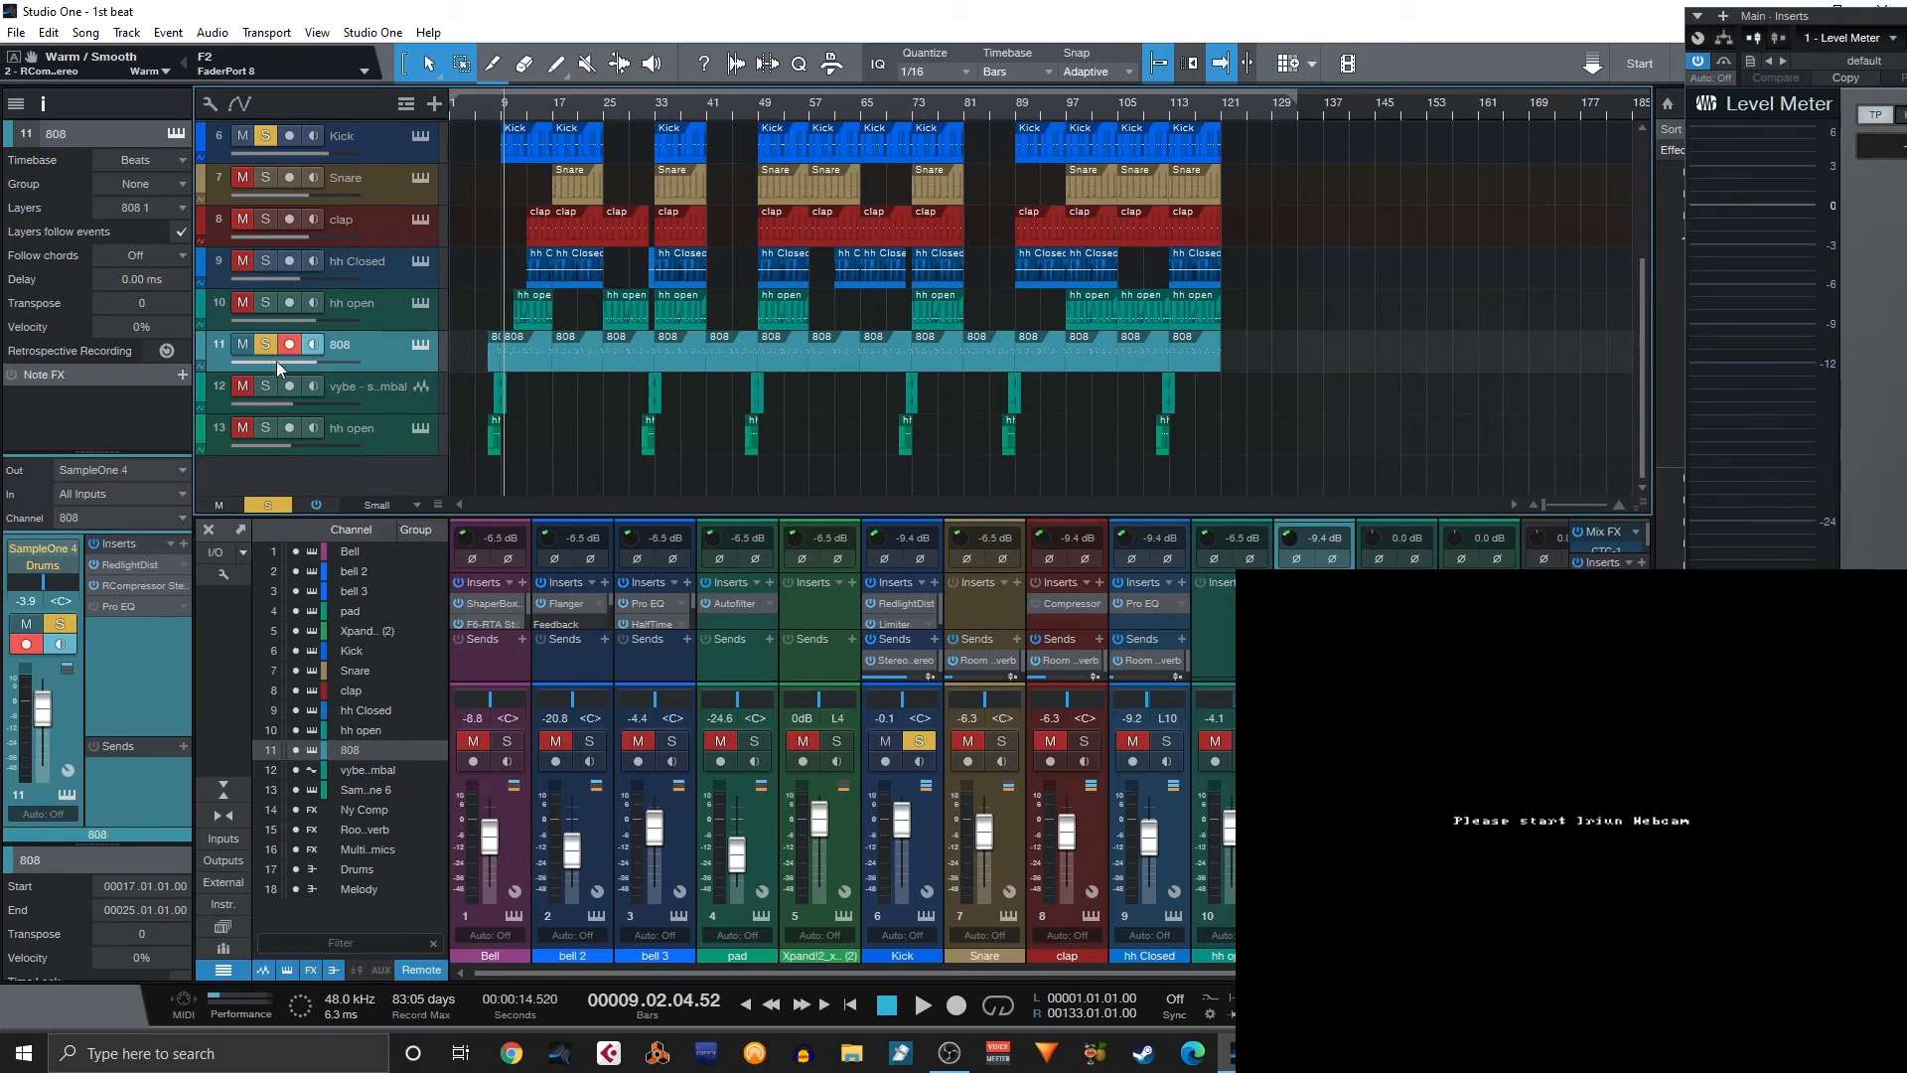
Review the 808's Pro EQ curve and listen to the Kick and 808 together from bar 9.
{"action": "left_click", "coordinate": [121, 605]}
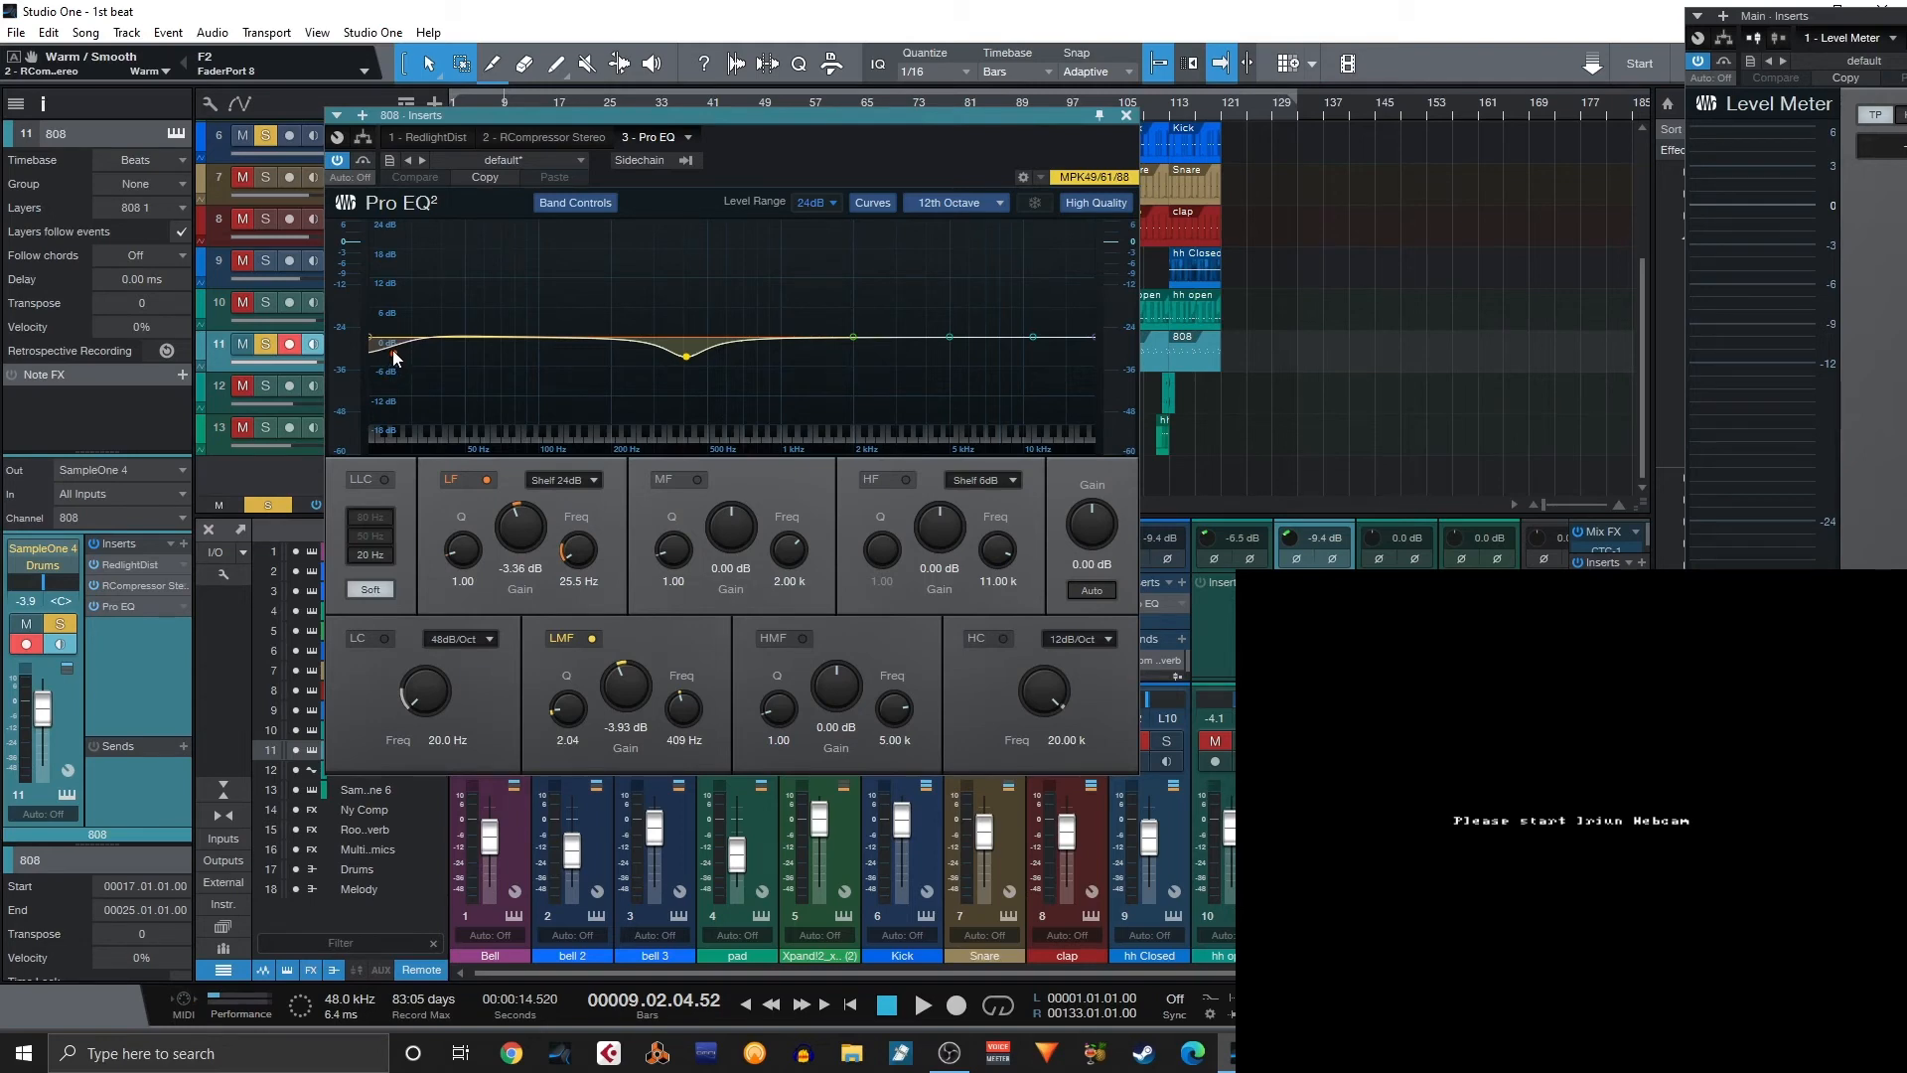
{"action": "left_click", "coordinate": [1125, 117]}
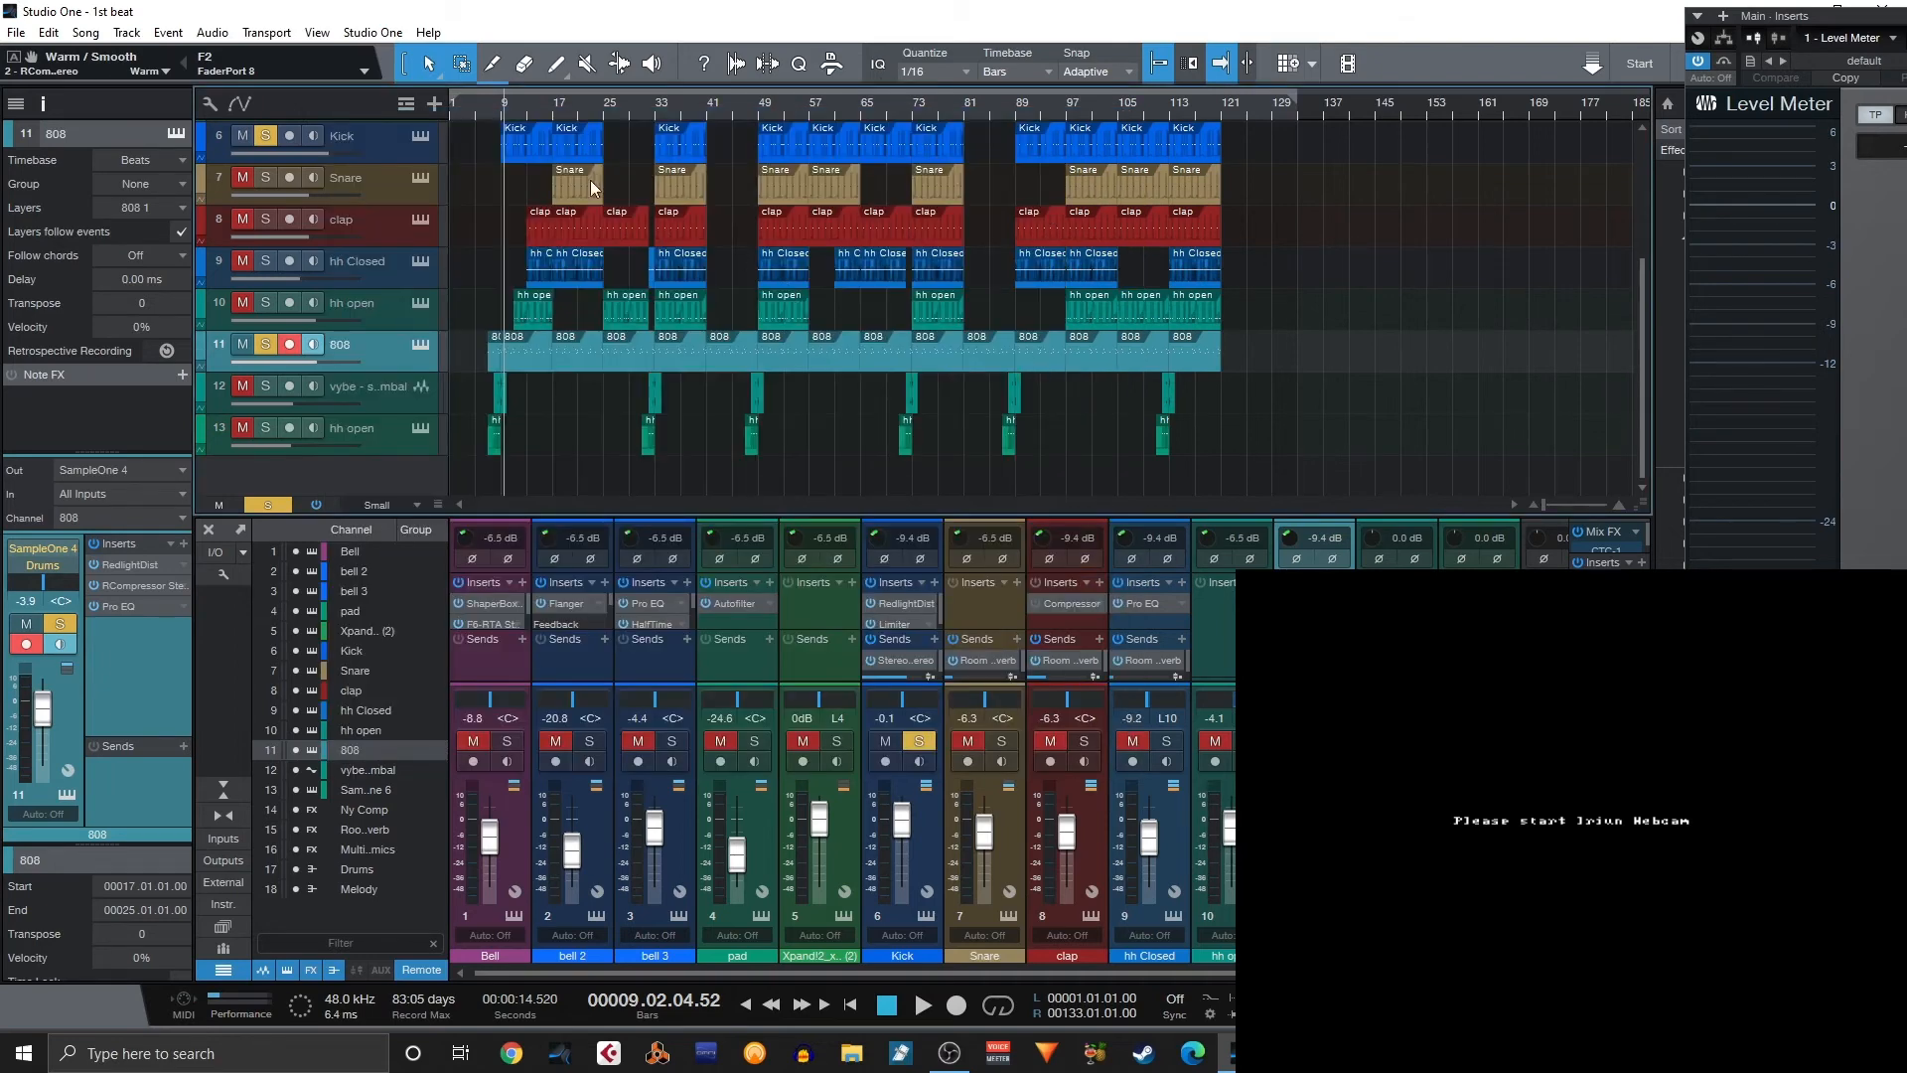
{"action": "left_click", "coordinate": [501, 115]}
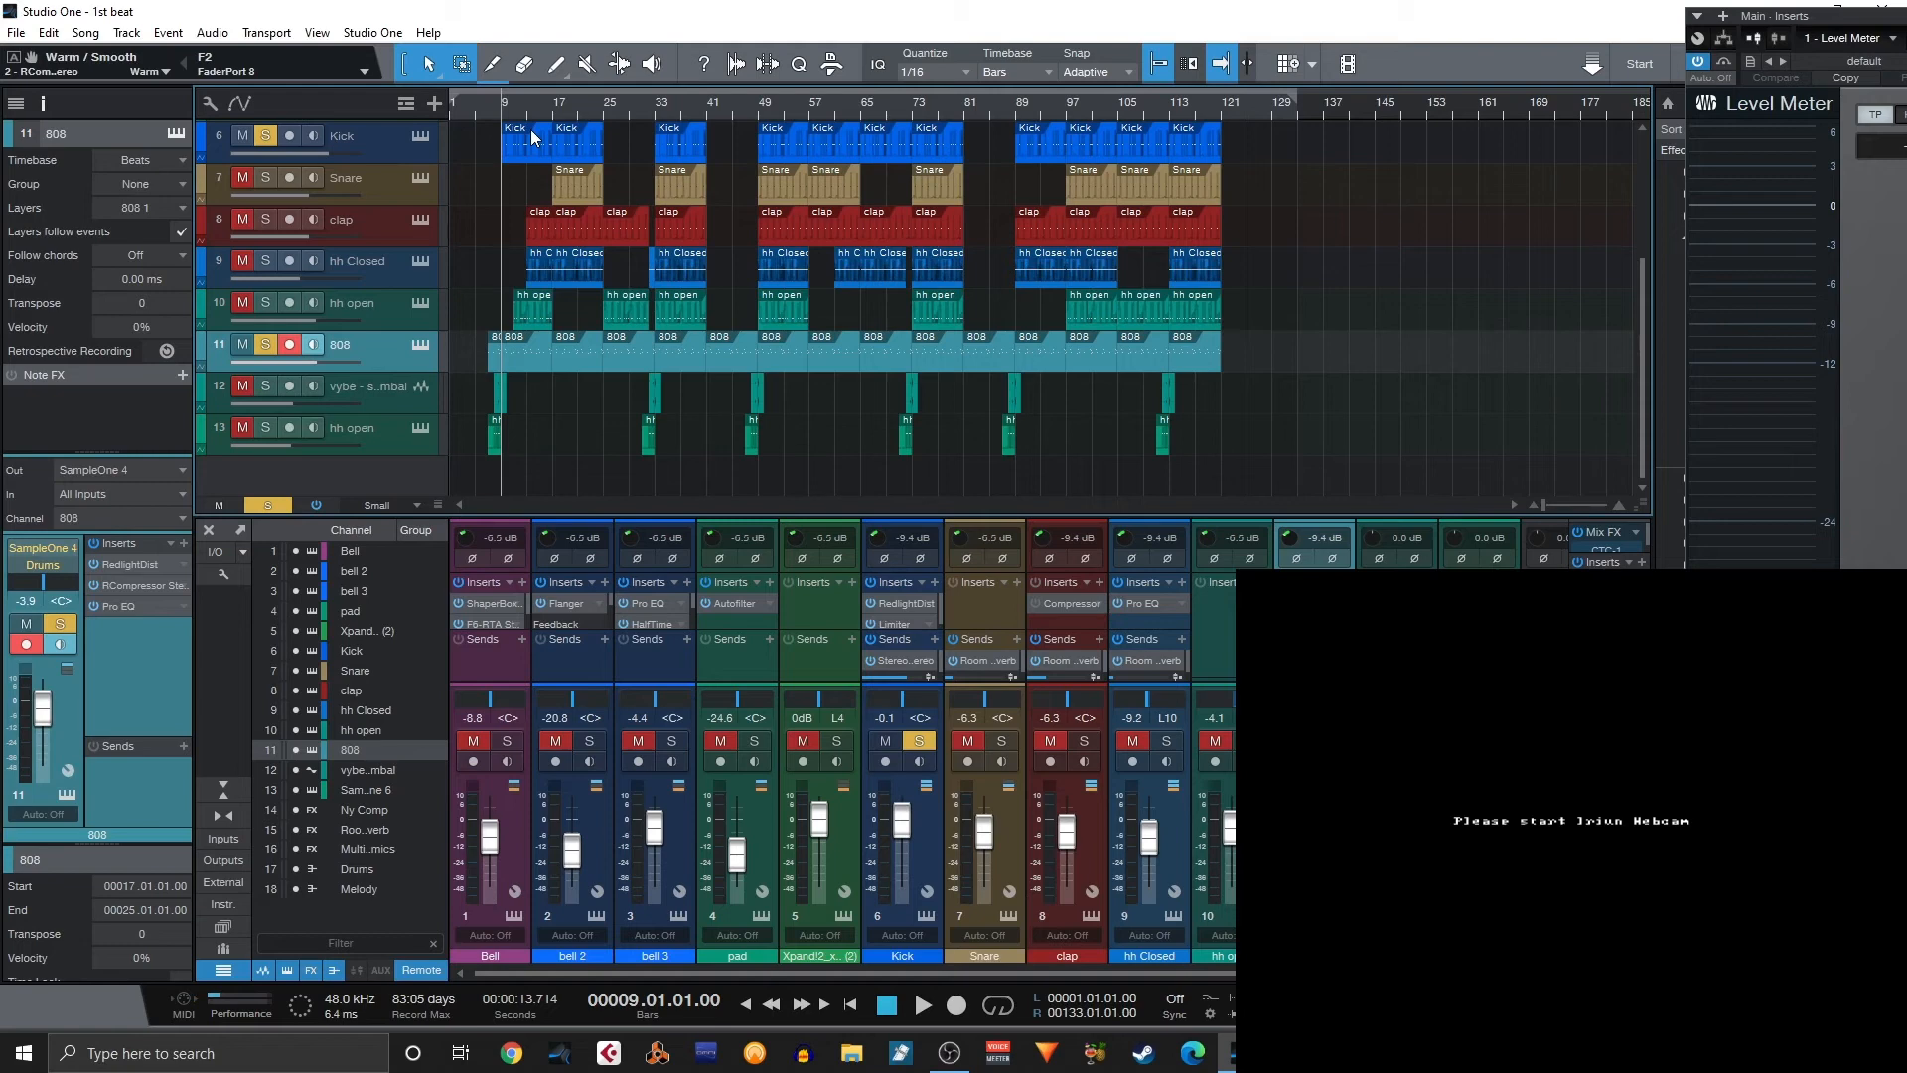
{"action": "key", "text": "space"}
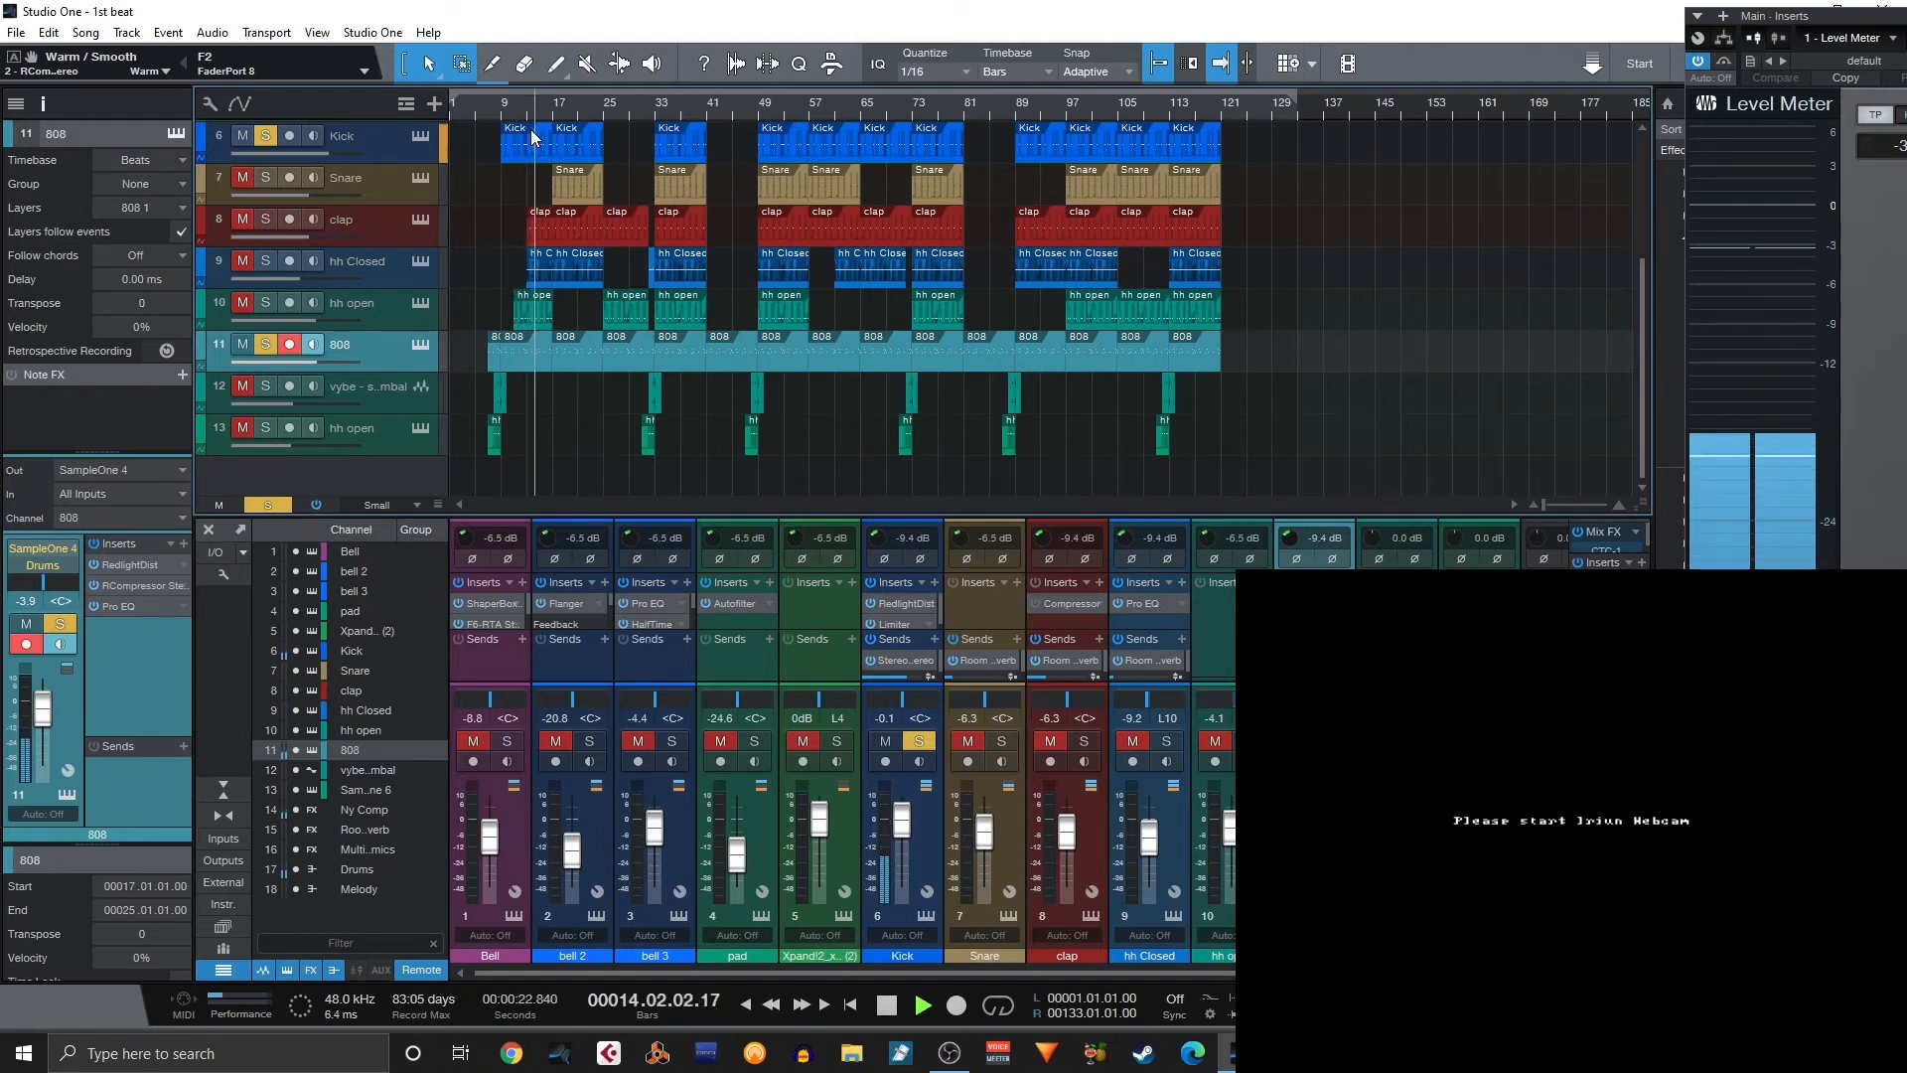
{"action": "key", "text": "space"}
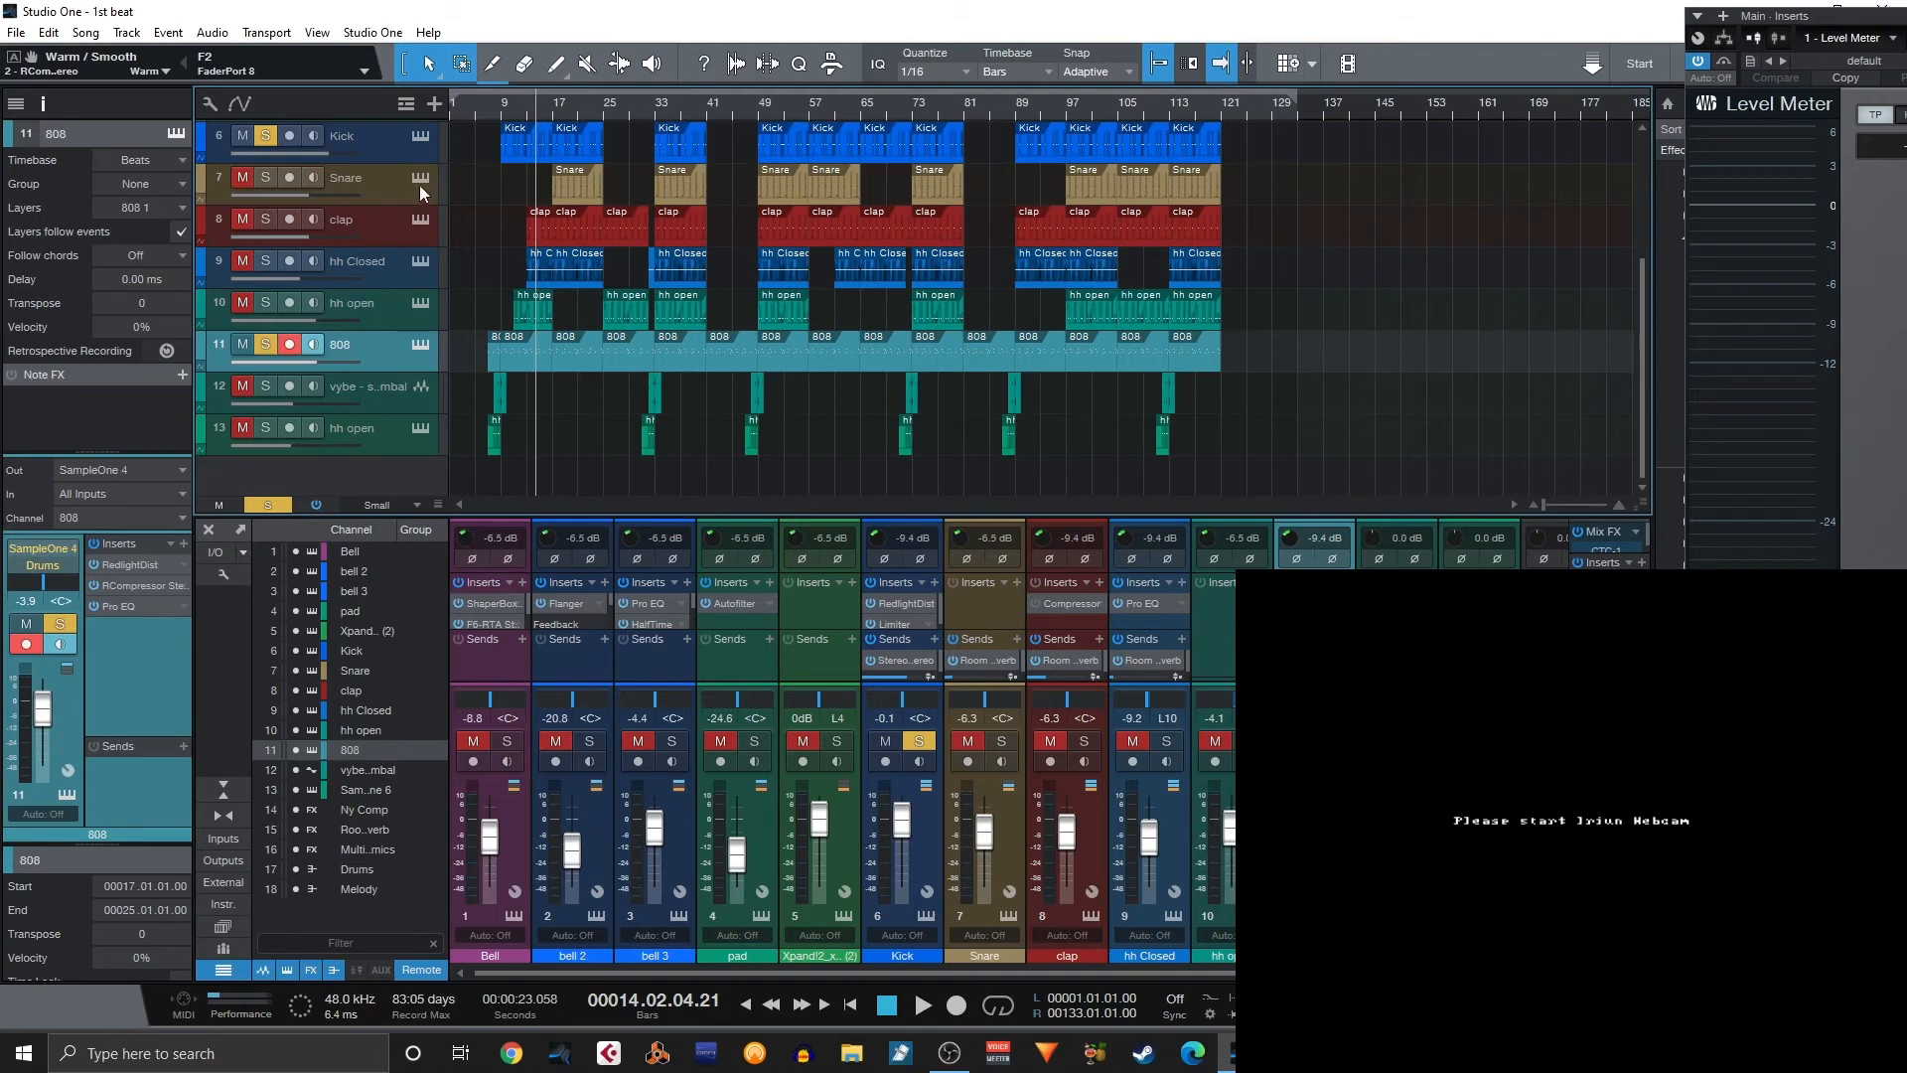
Move the solo from the 808 to the vybe - splashcymbal track and play it with the Kick from bar 7.
{"action": "left_click", "coordinate": [488, 114]}
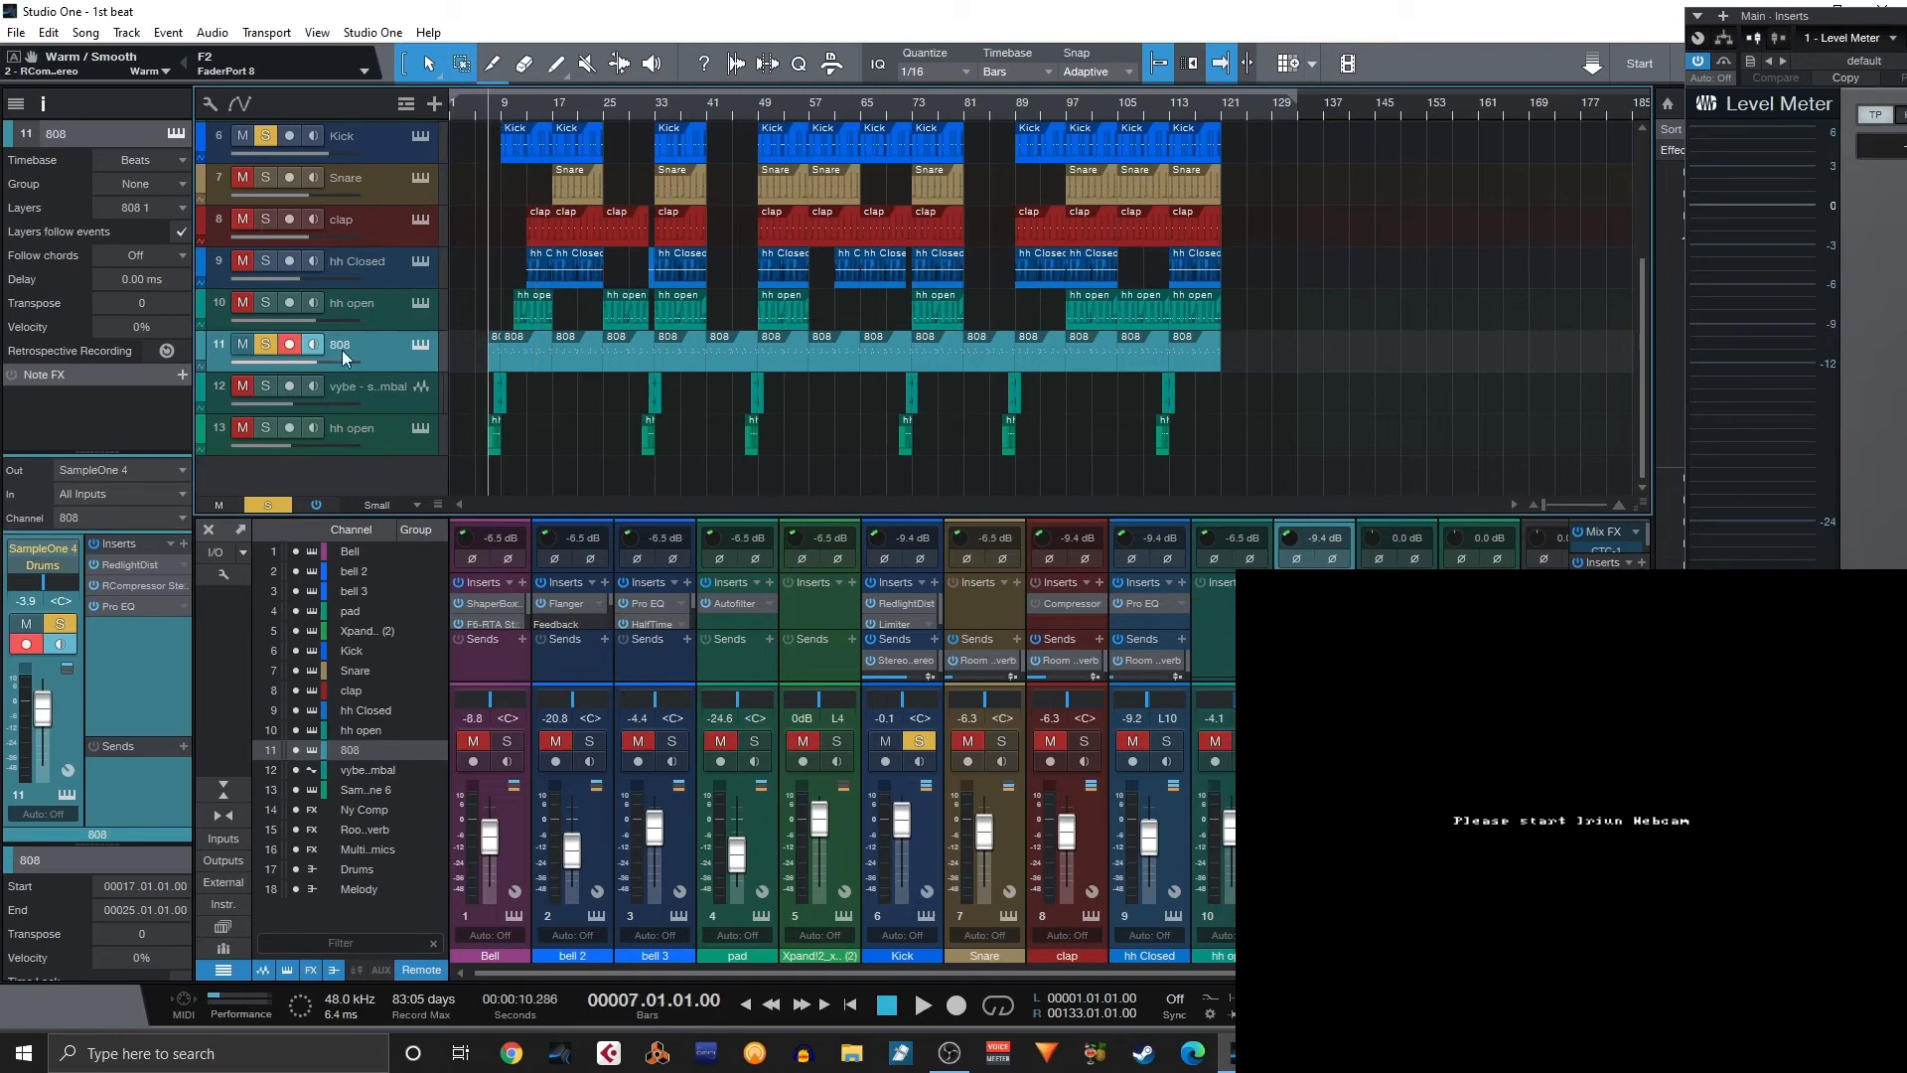
{"action": "left_click", "coordinate": [266, 345]}
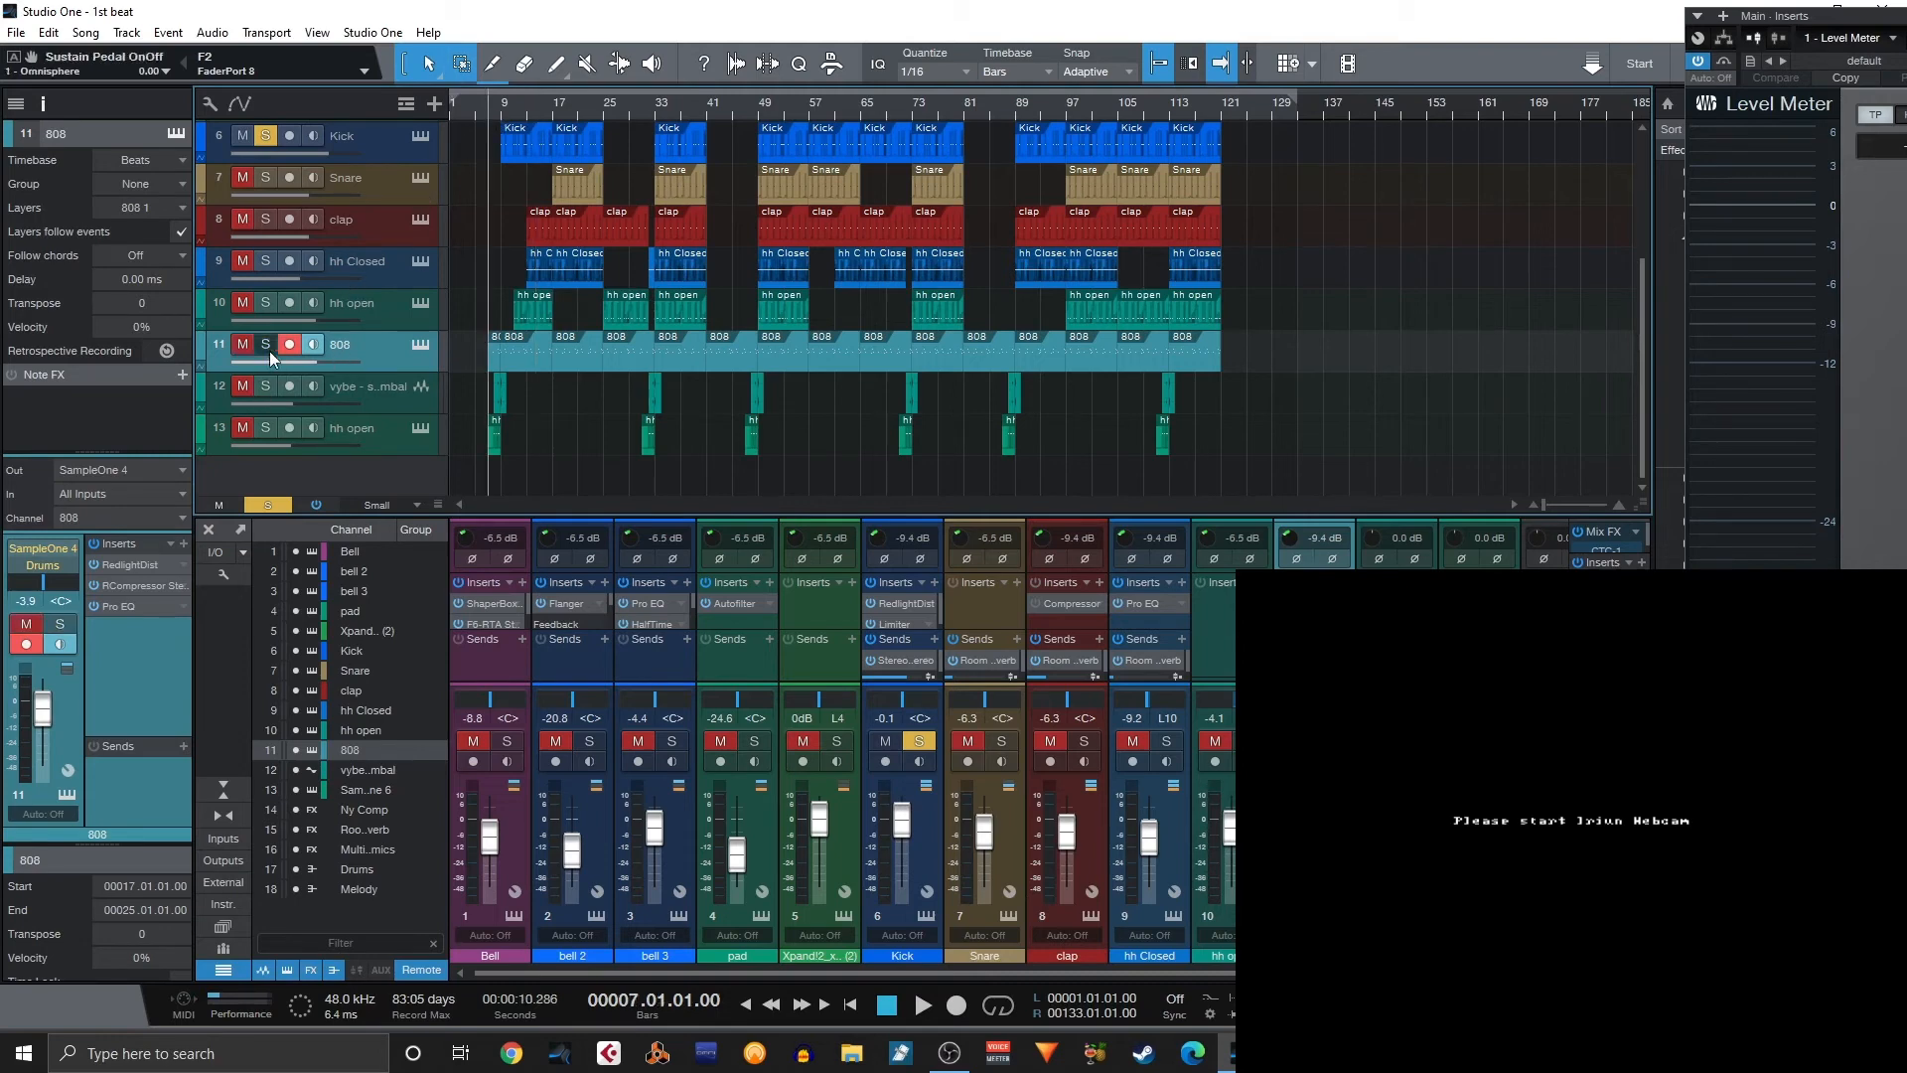
{"action": "left_click", "coordinate": [373, 402]}
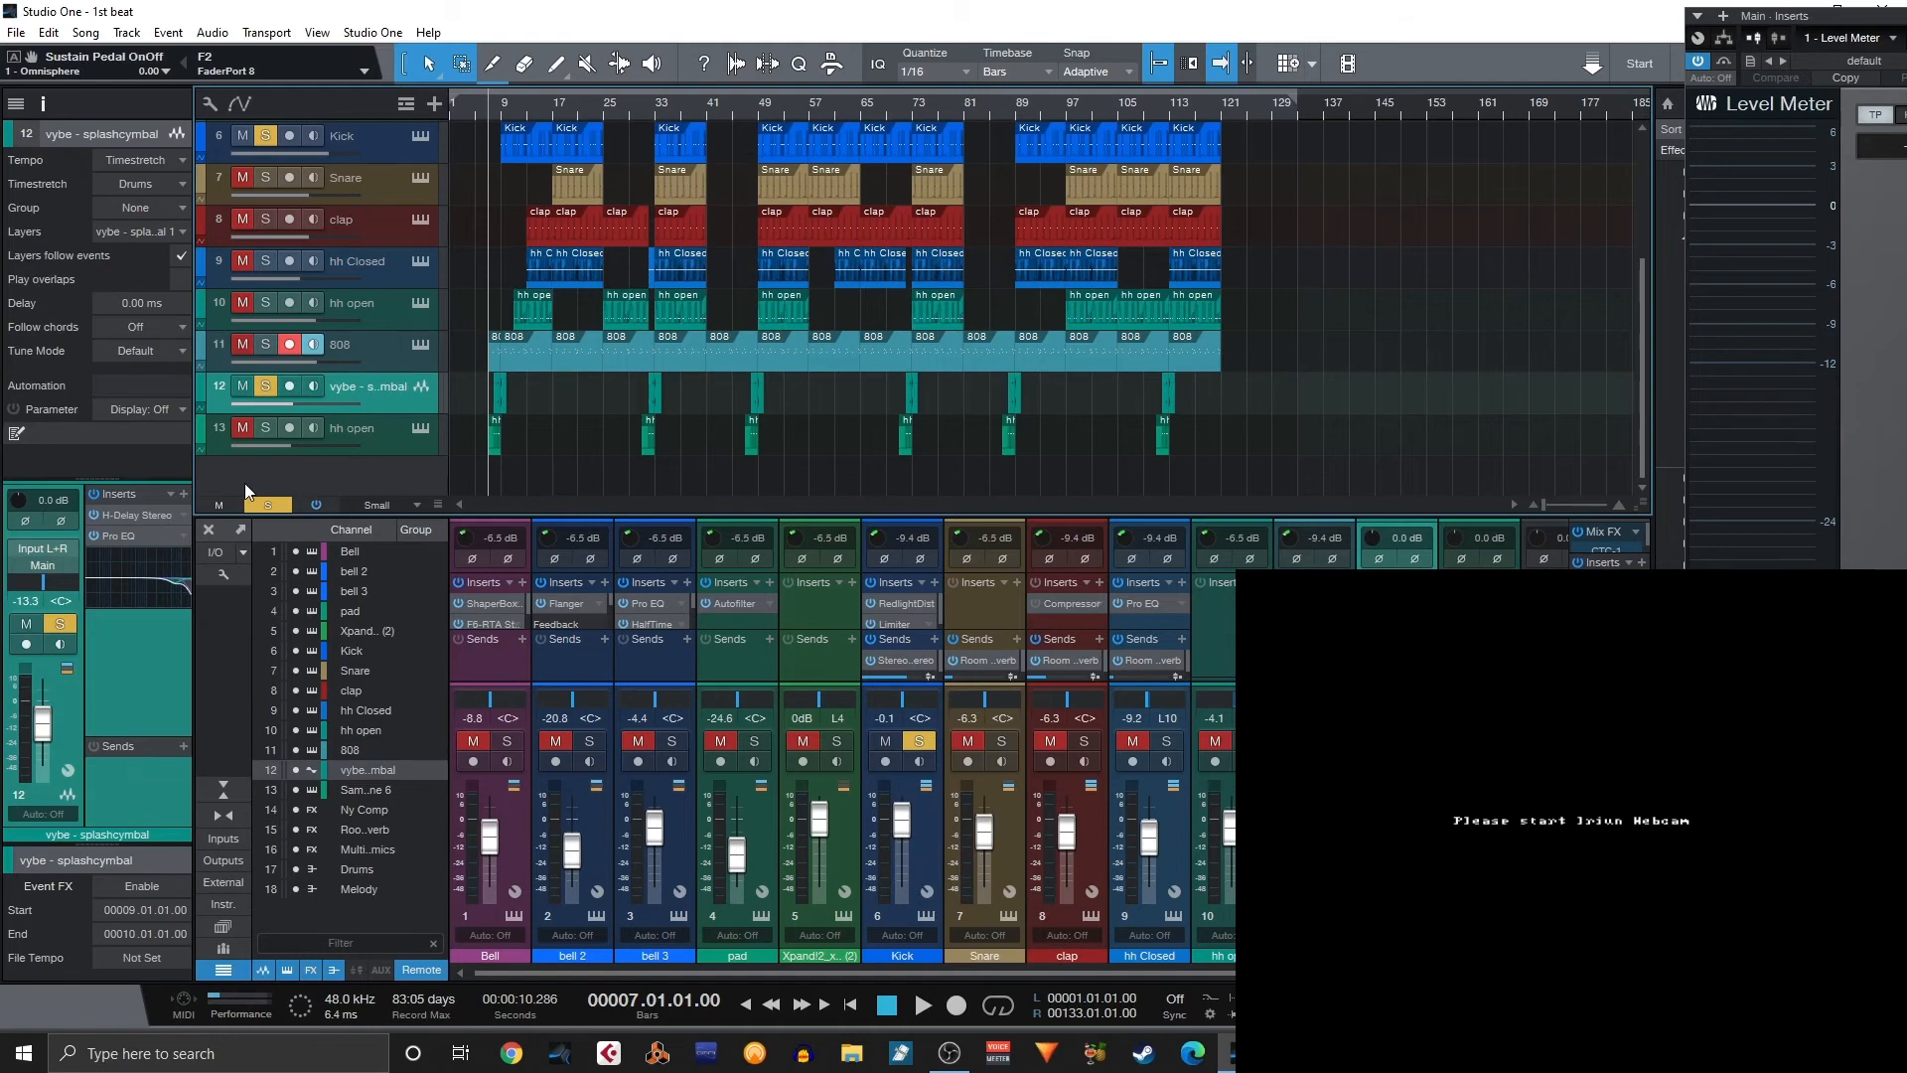
{"action": "key", "text": "e"}
{"action": "key", "text": "e"}
{"action": "key", "text": "e"}
{"action": "key", "text": "e"}
{"action": "key", "text": "e"}
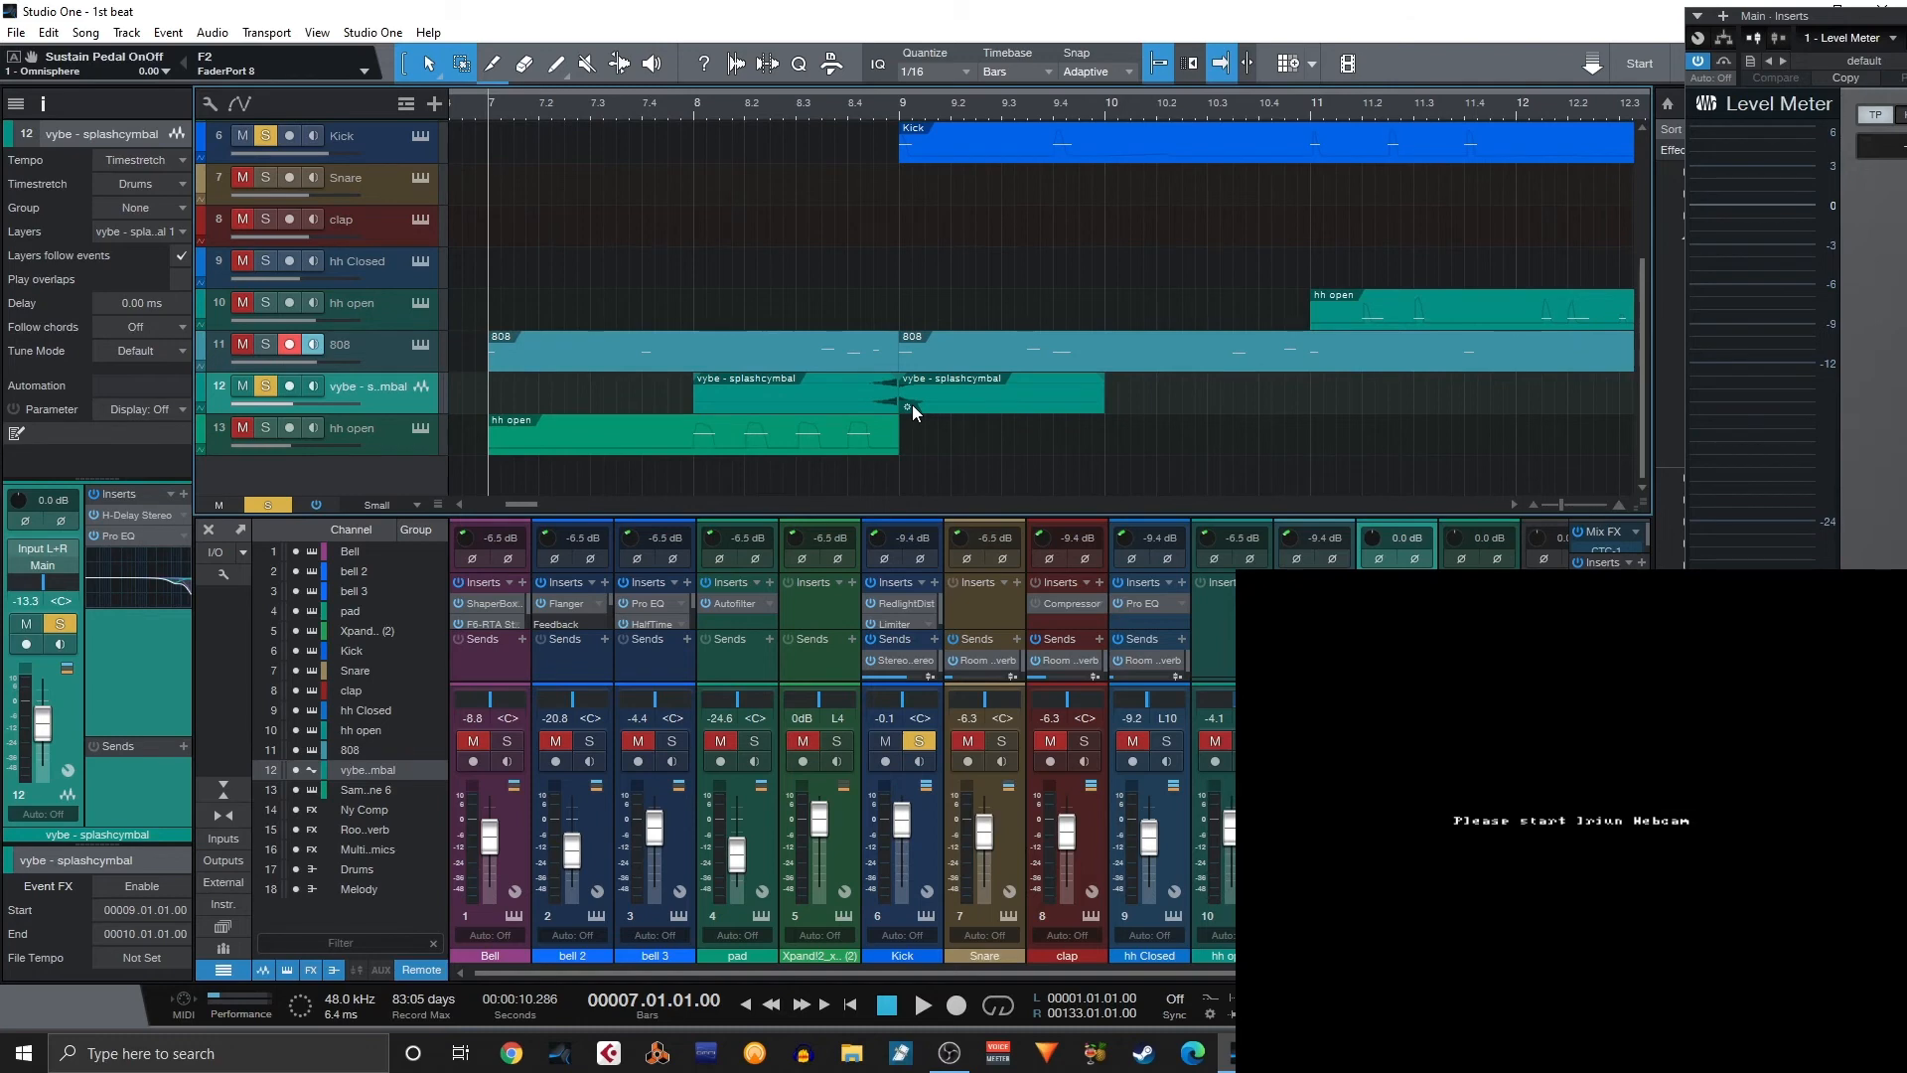
{"action": "key", "text": "space"}
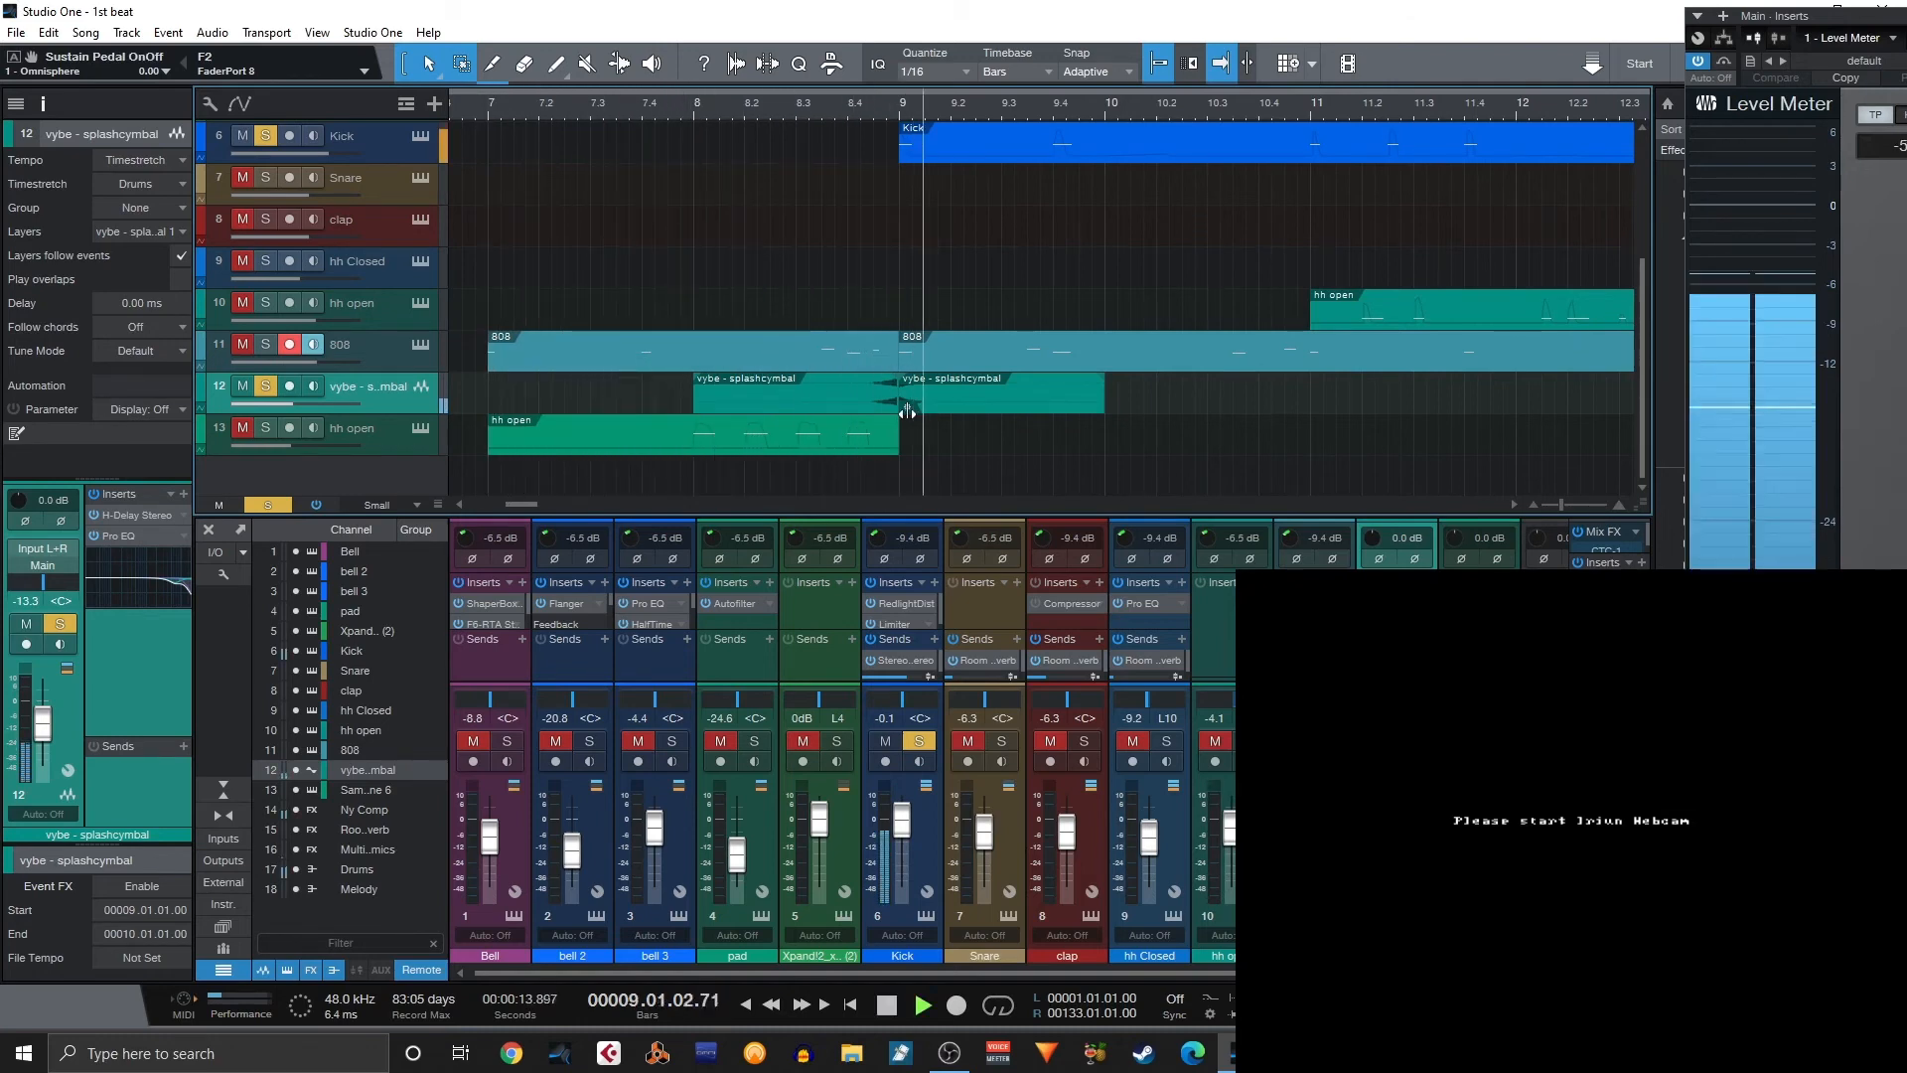
Remove the Kick's solo, move the solo from vybe - splashcymbal to track 13's hh open, and place the playhead at 7.3.
{"action": "left_click", "coordinate": [270, 133]}
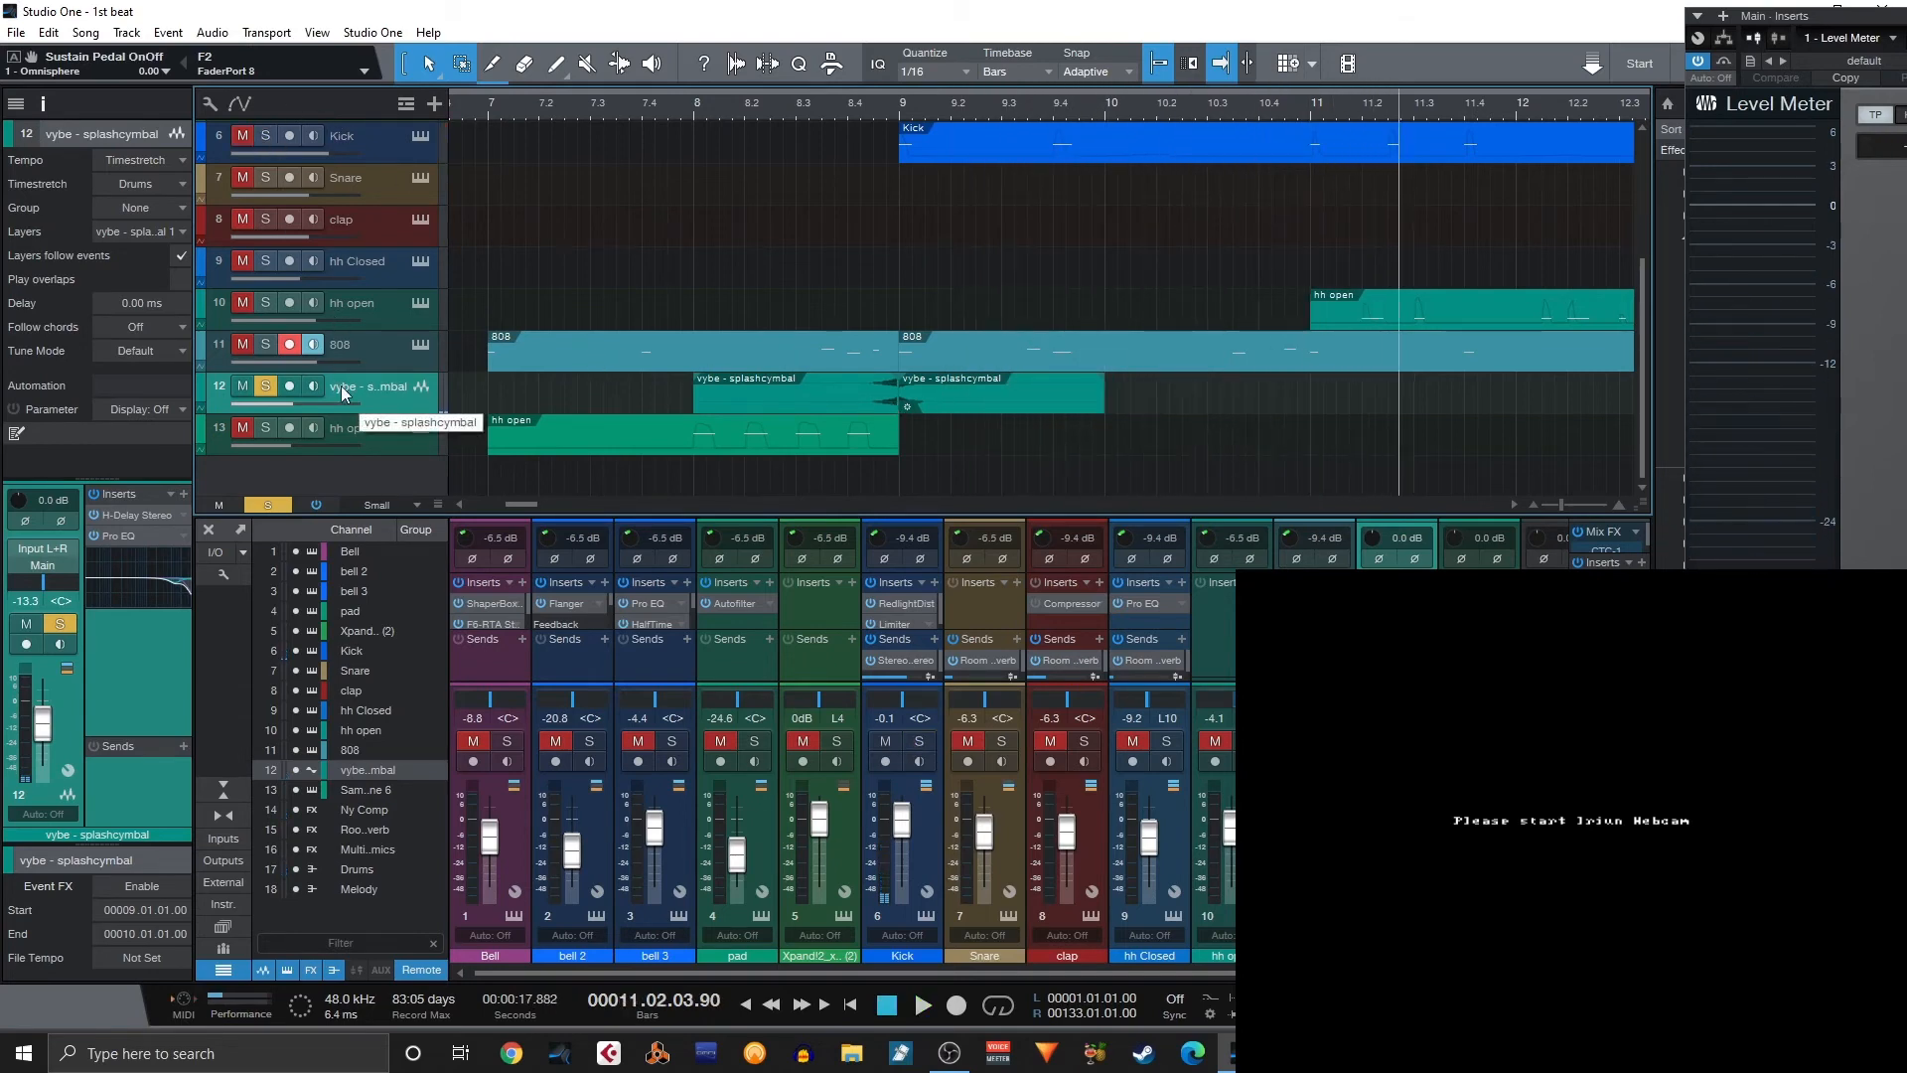
{"action": "key", "text": "space"}
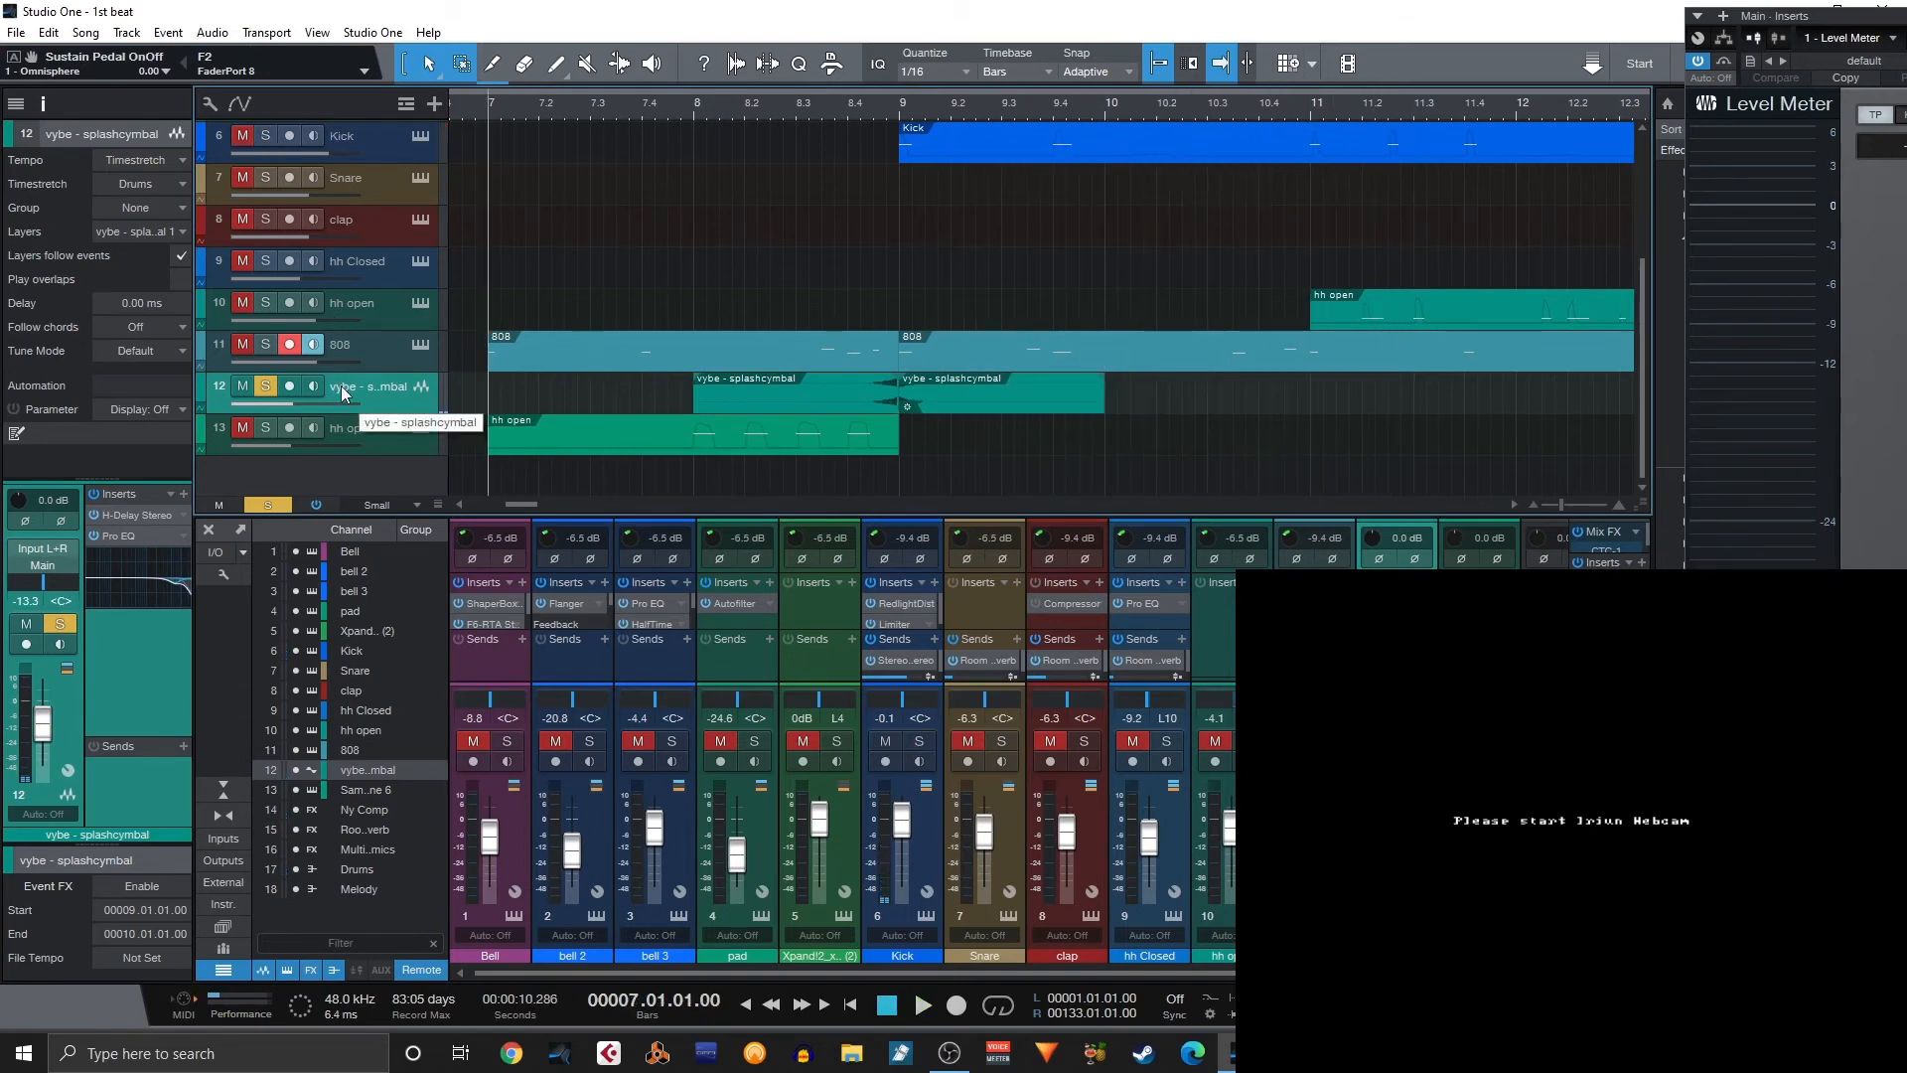
{"action": "left_click", "coordinate": [266, 387]}
{"action": "left_click", "coordinate": [265, 427]}
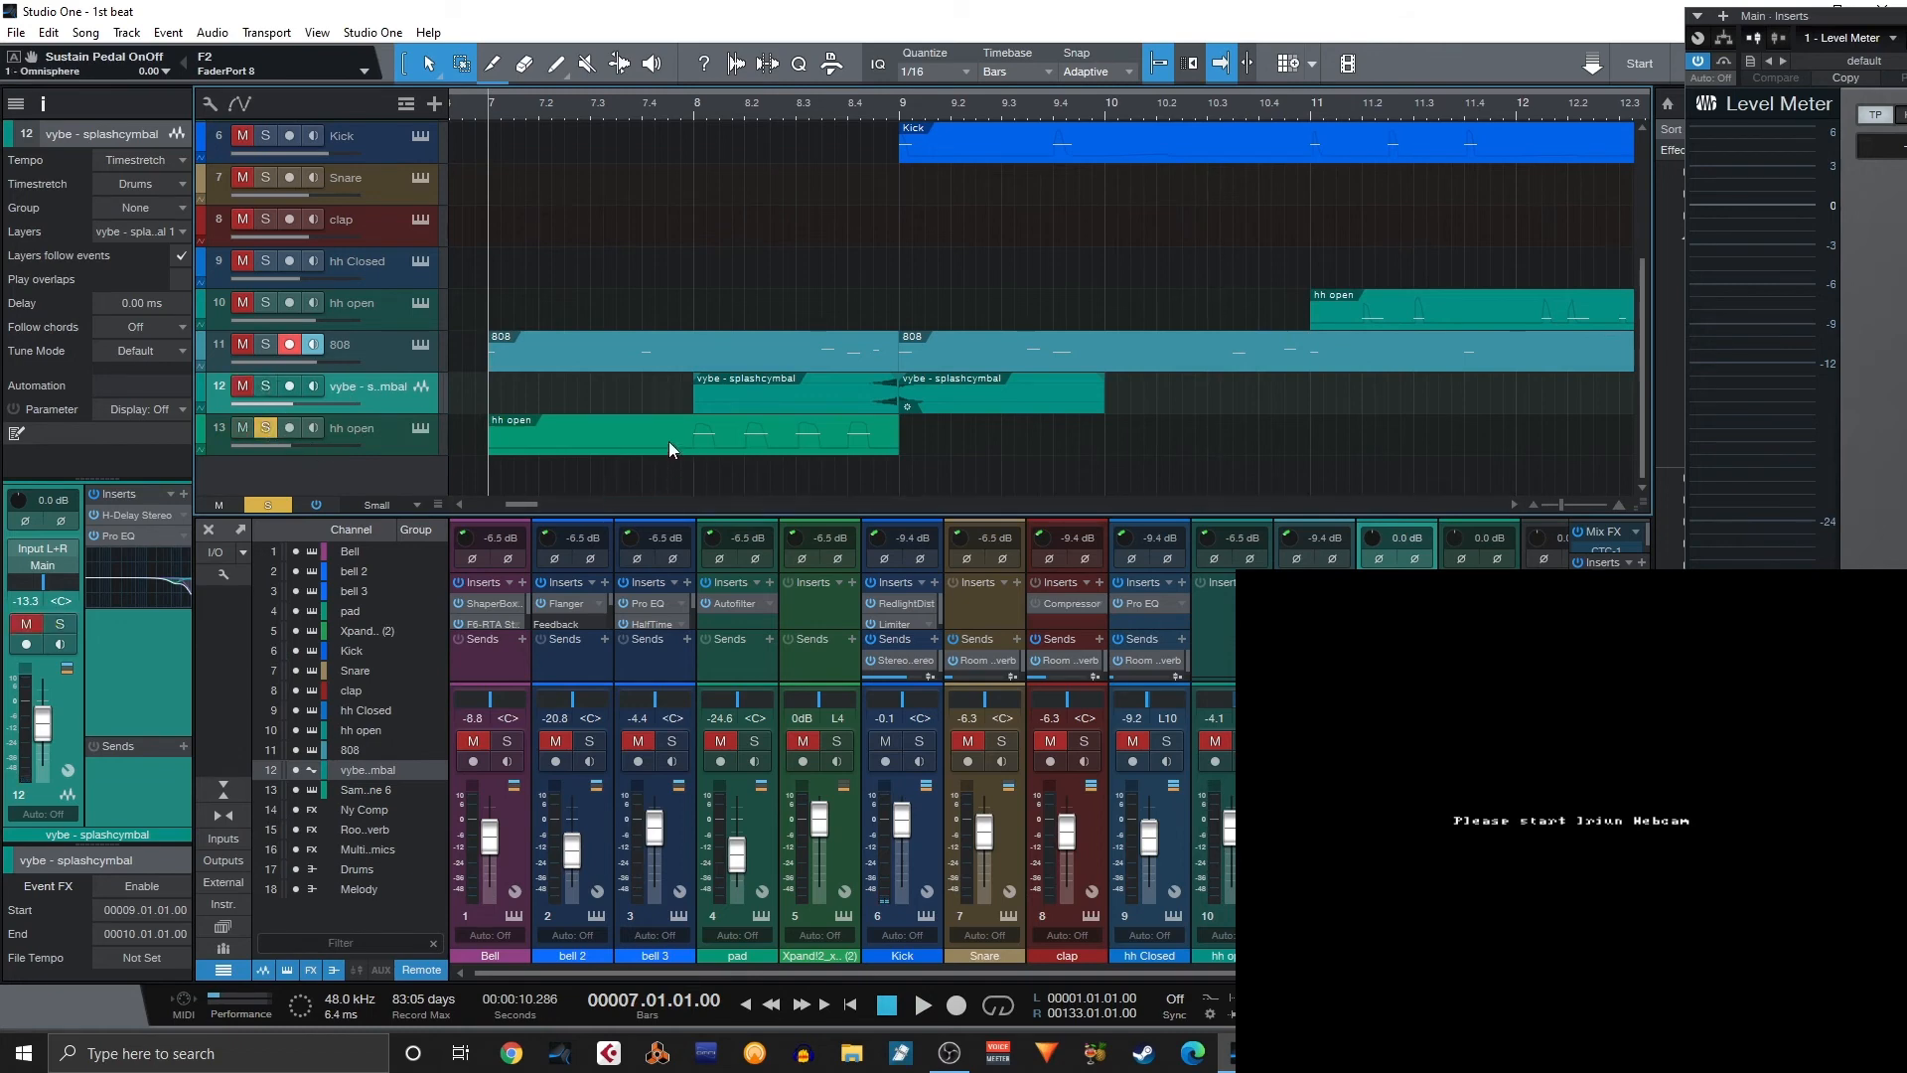
{"action": "left_click", "coordinate": [634, 116]}
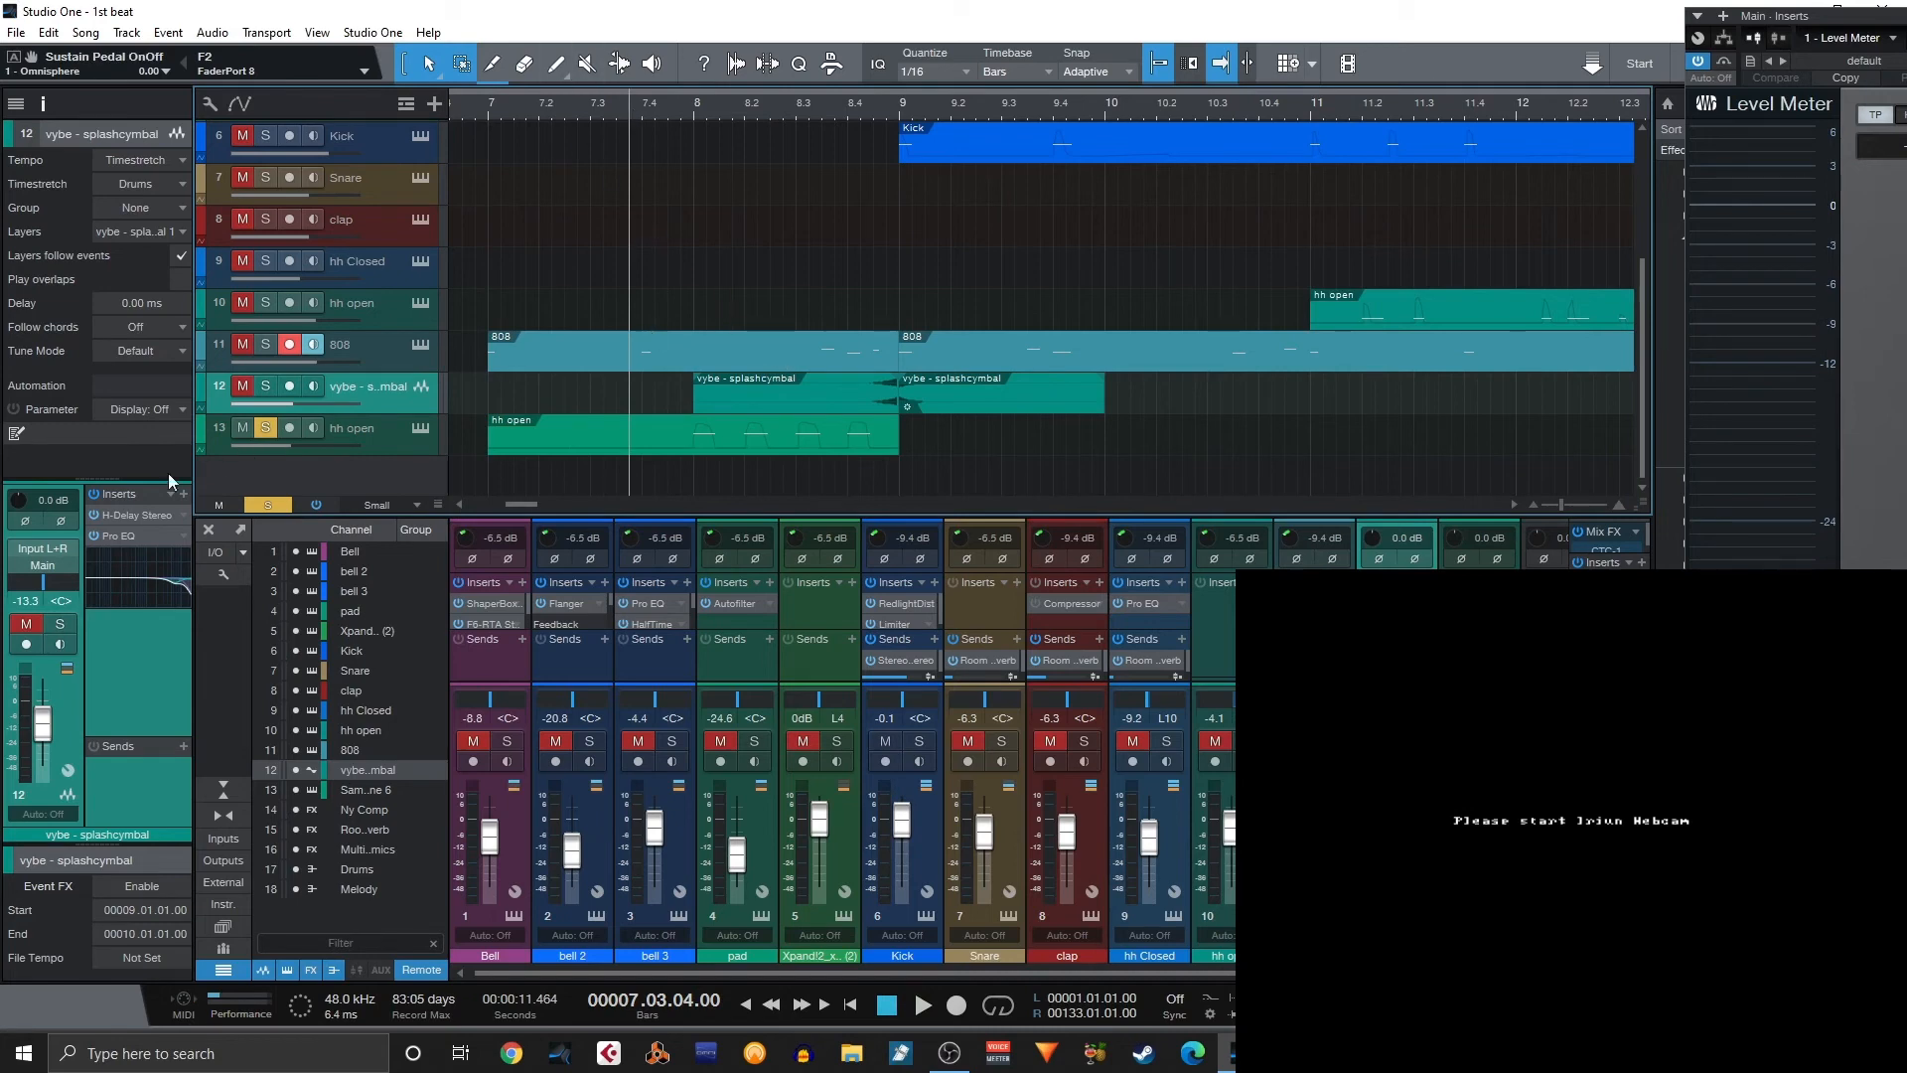
Bypass ShaperBox 2 on track 13's hh open, listen to the dry part from 7.3, and reactivate the insert.
{"action": "left_click", "coordinate": [386, 435]}
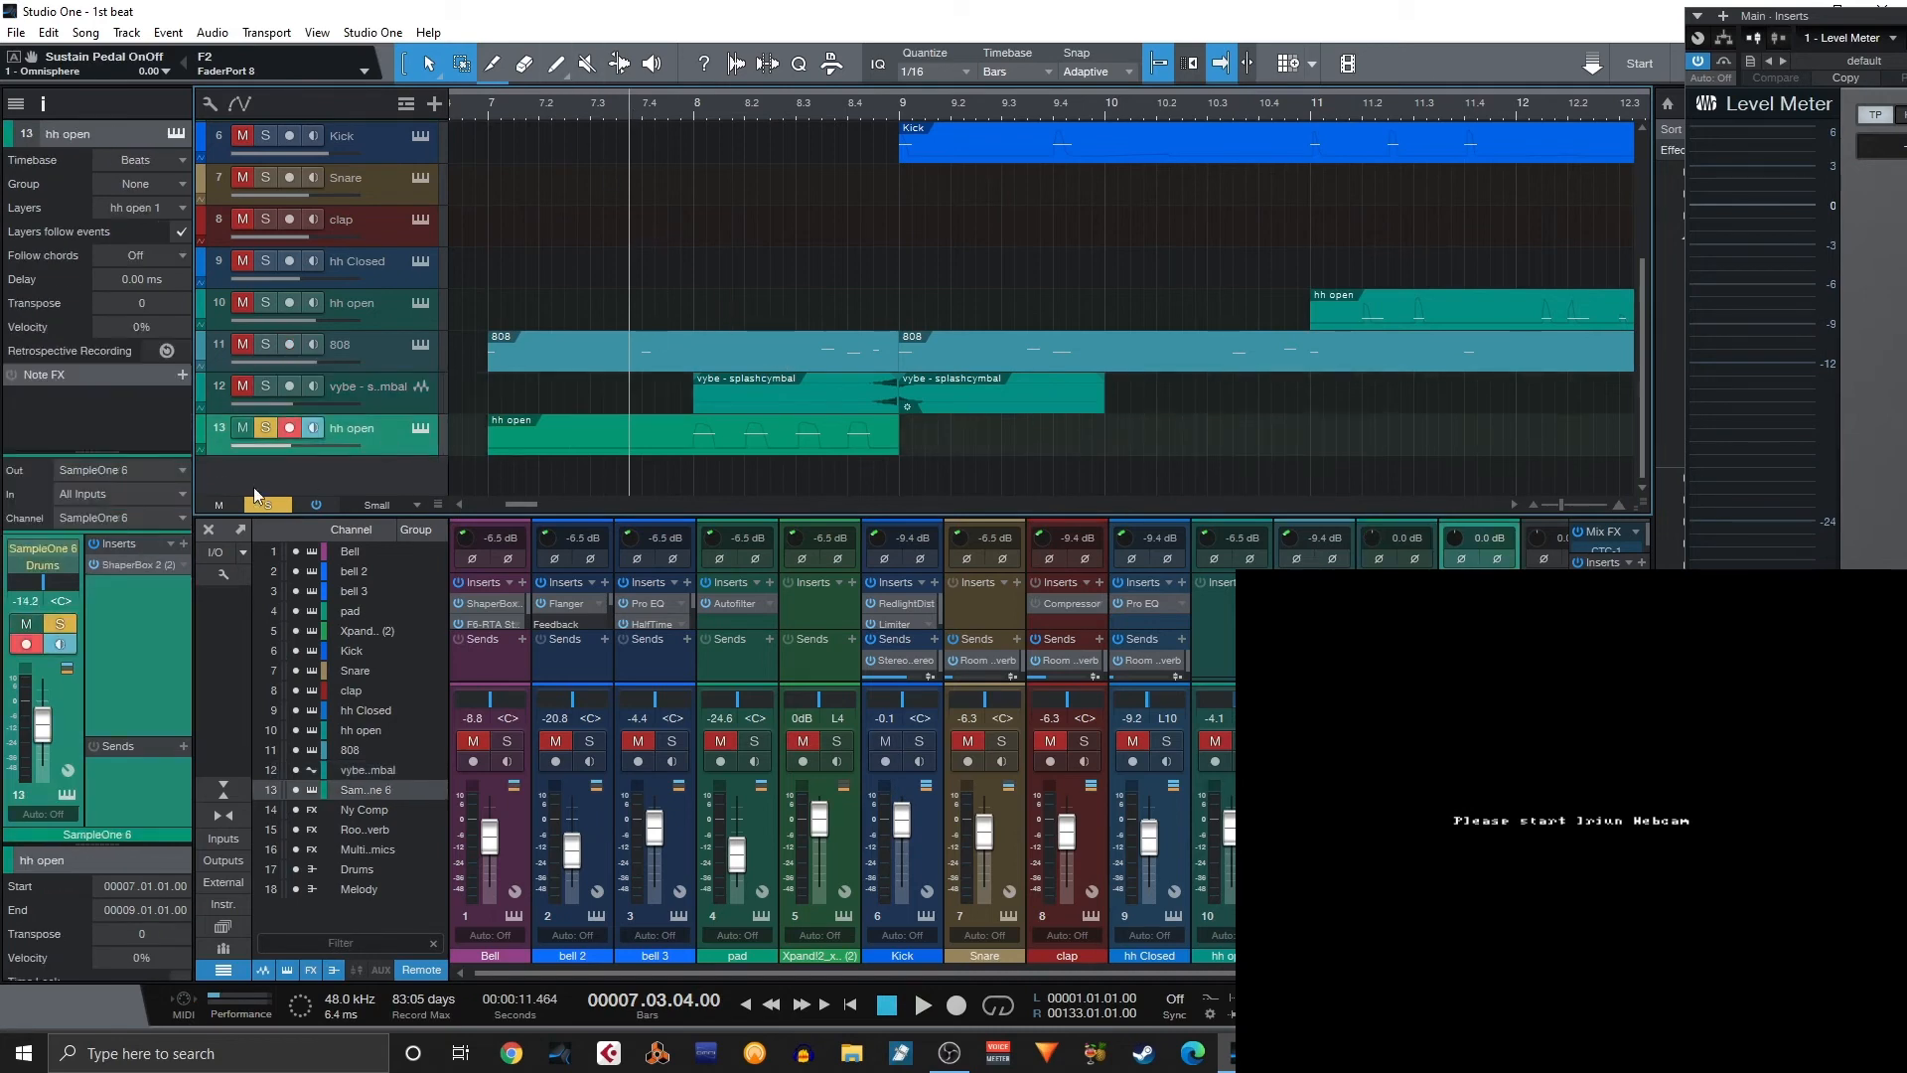
{"action": "left_click", "coordinate": [128, 562]}
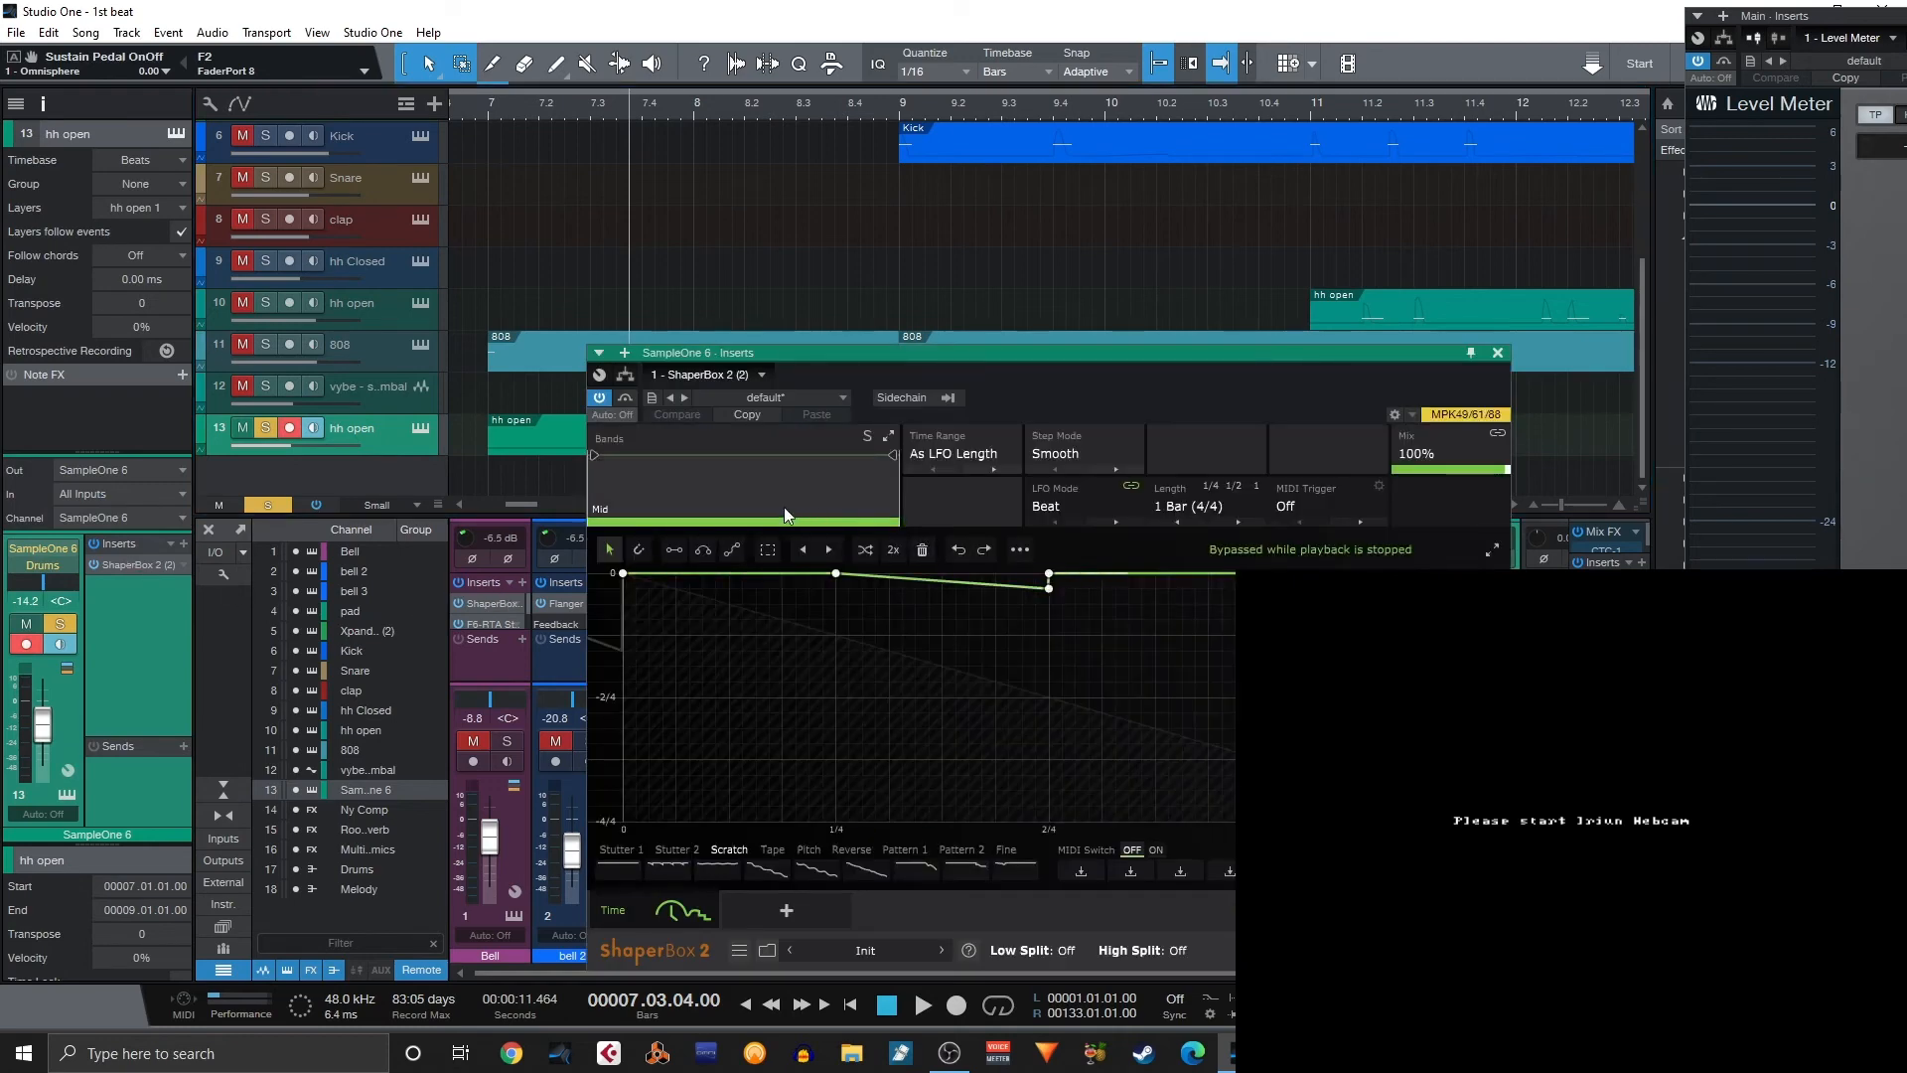
{"action": "left_click", "coordinate": [625, 398]}
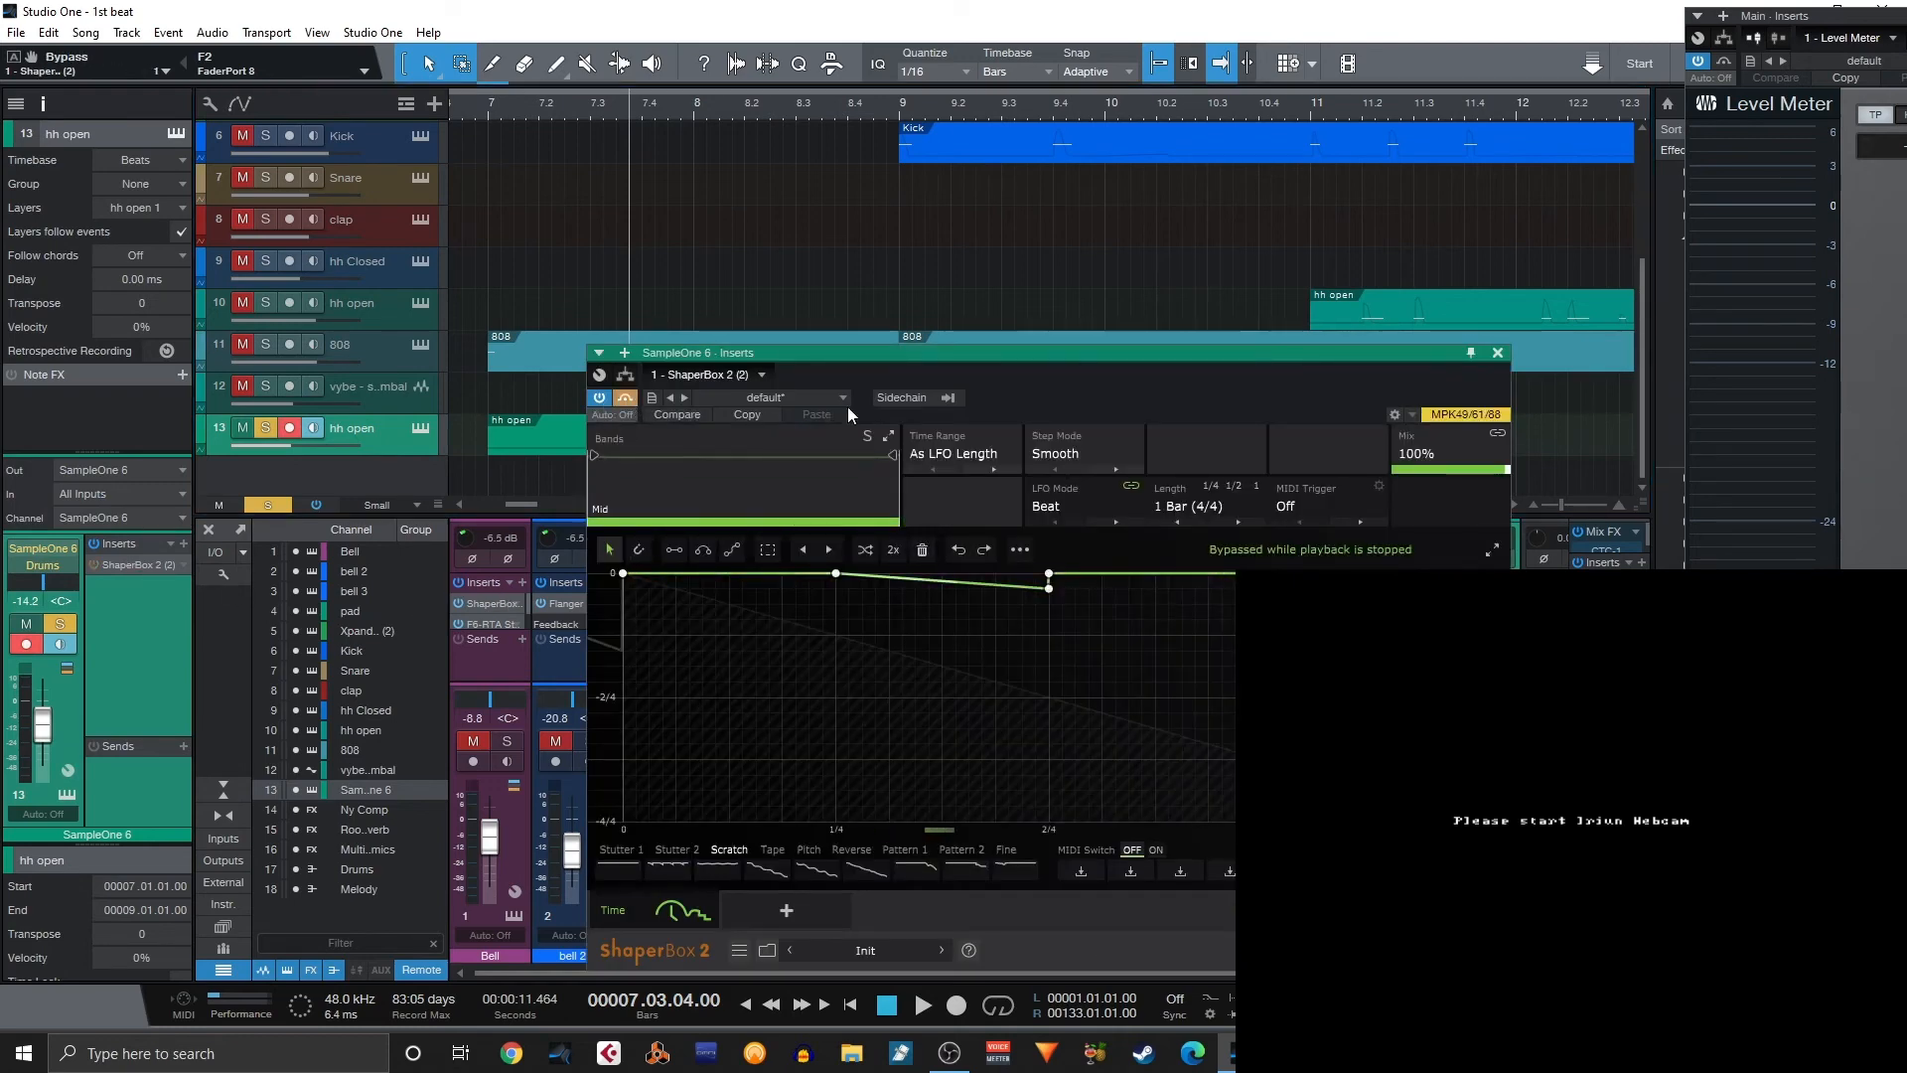
{"action": "left_click", "coordinate": [1497, 352]}
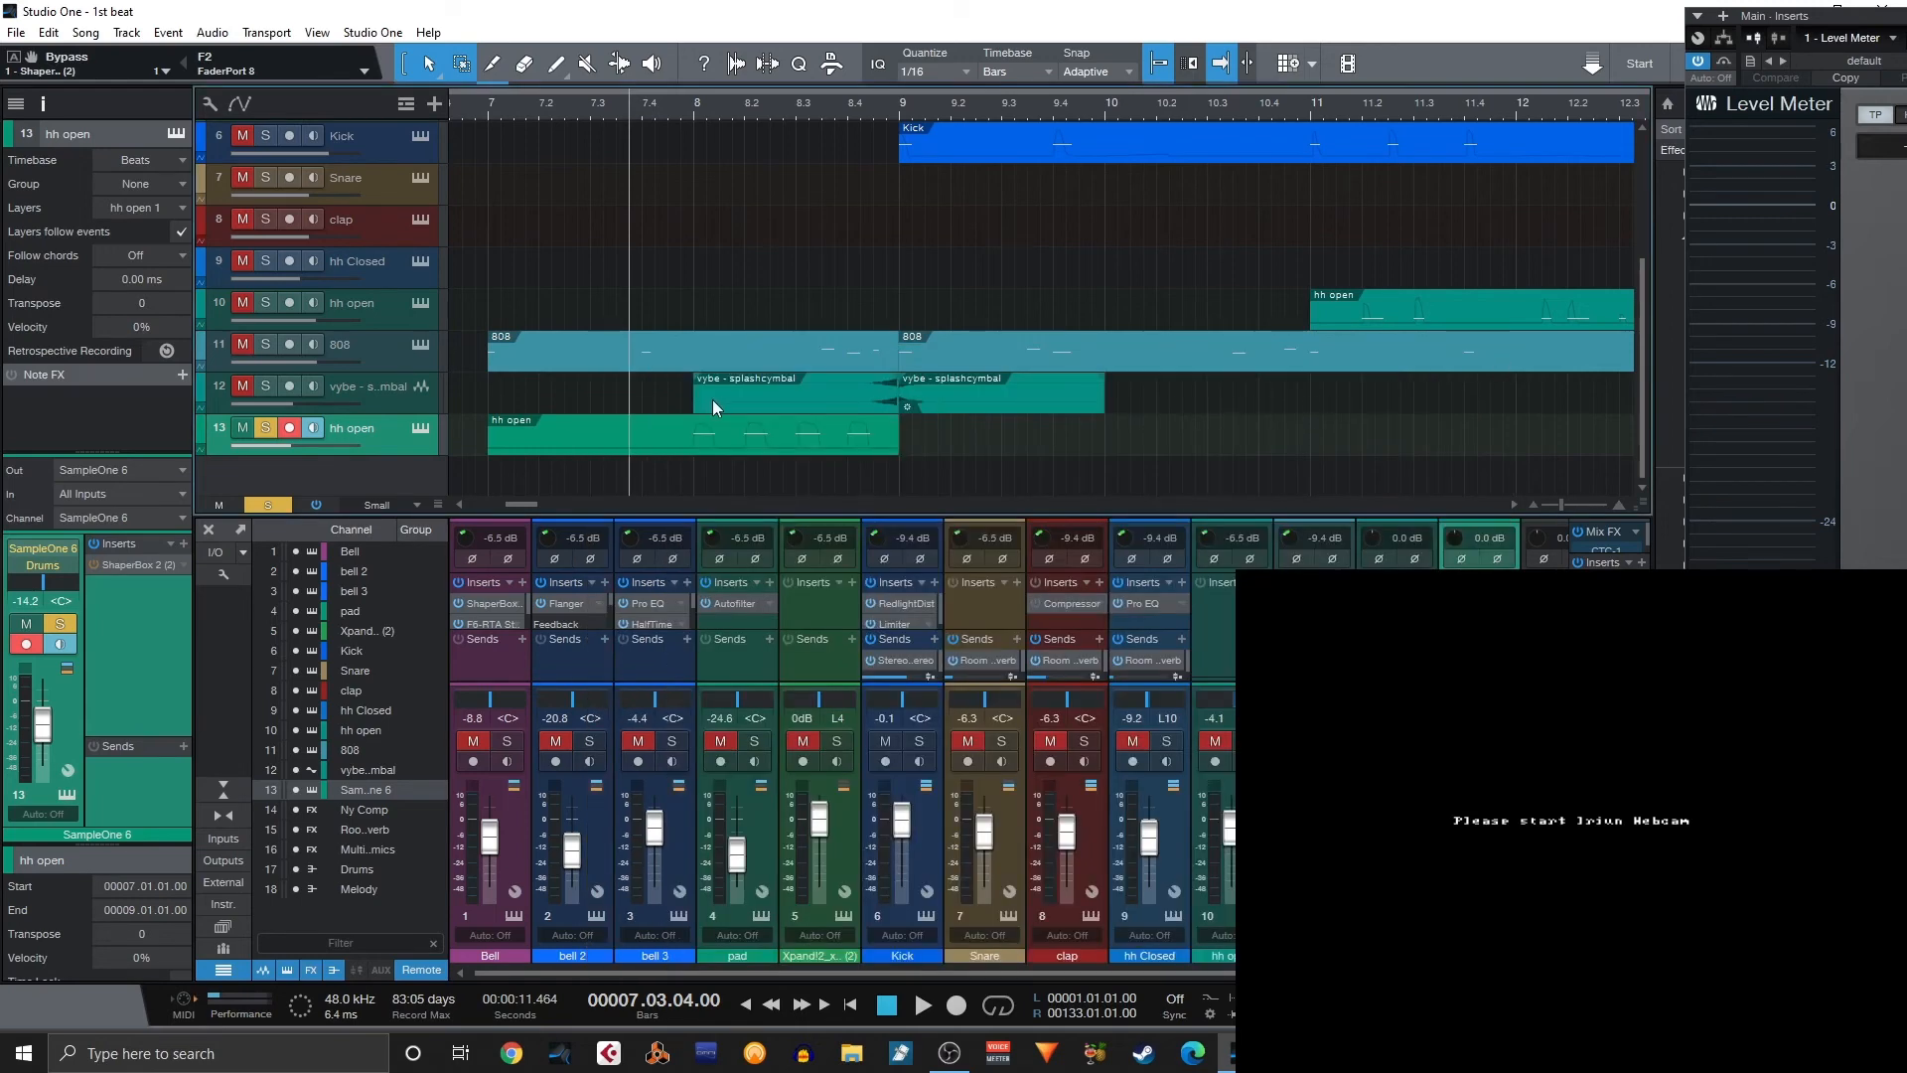
{"action": "key", "text": "space"}
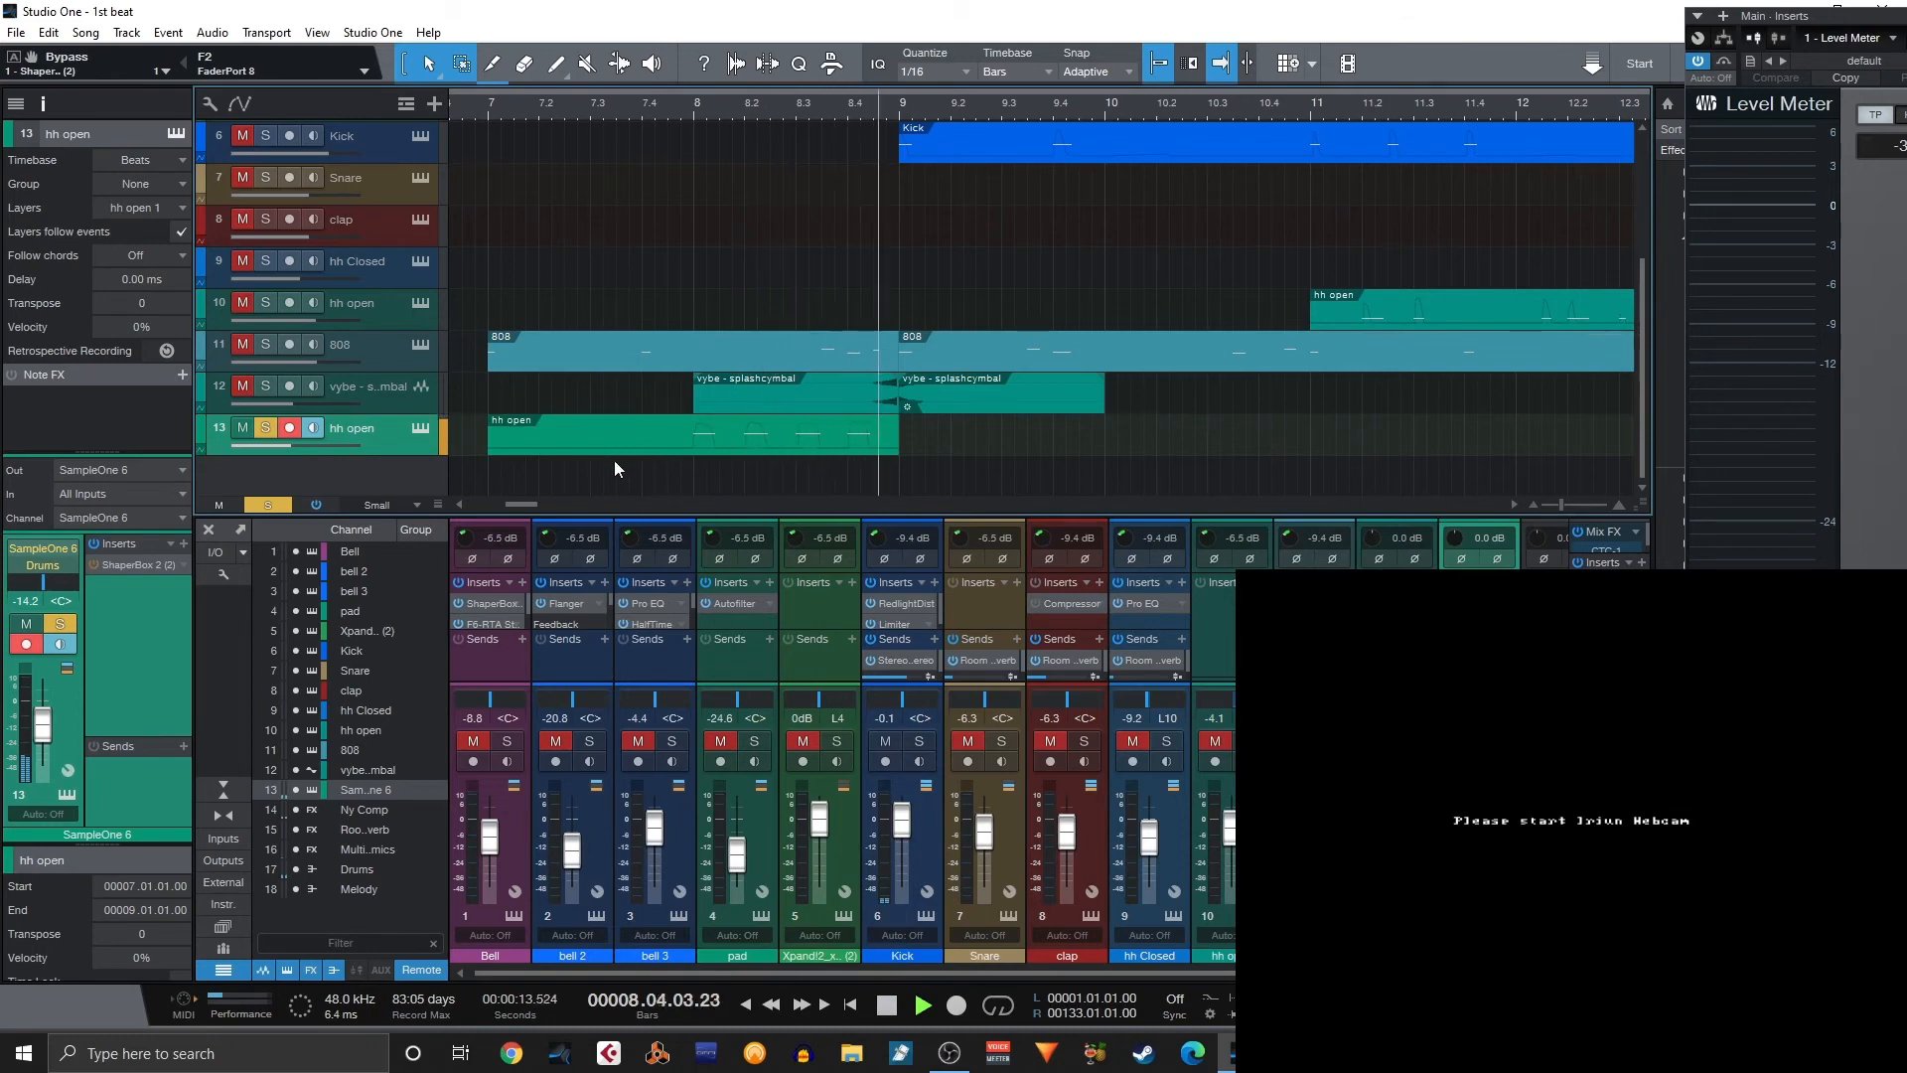
{"action": "key", "text": "space"}
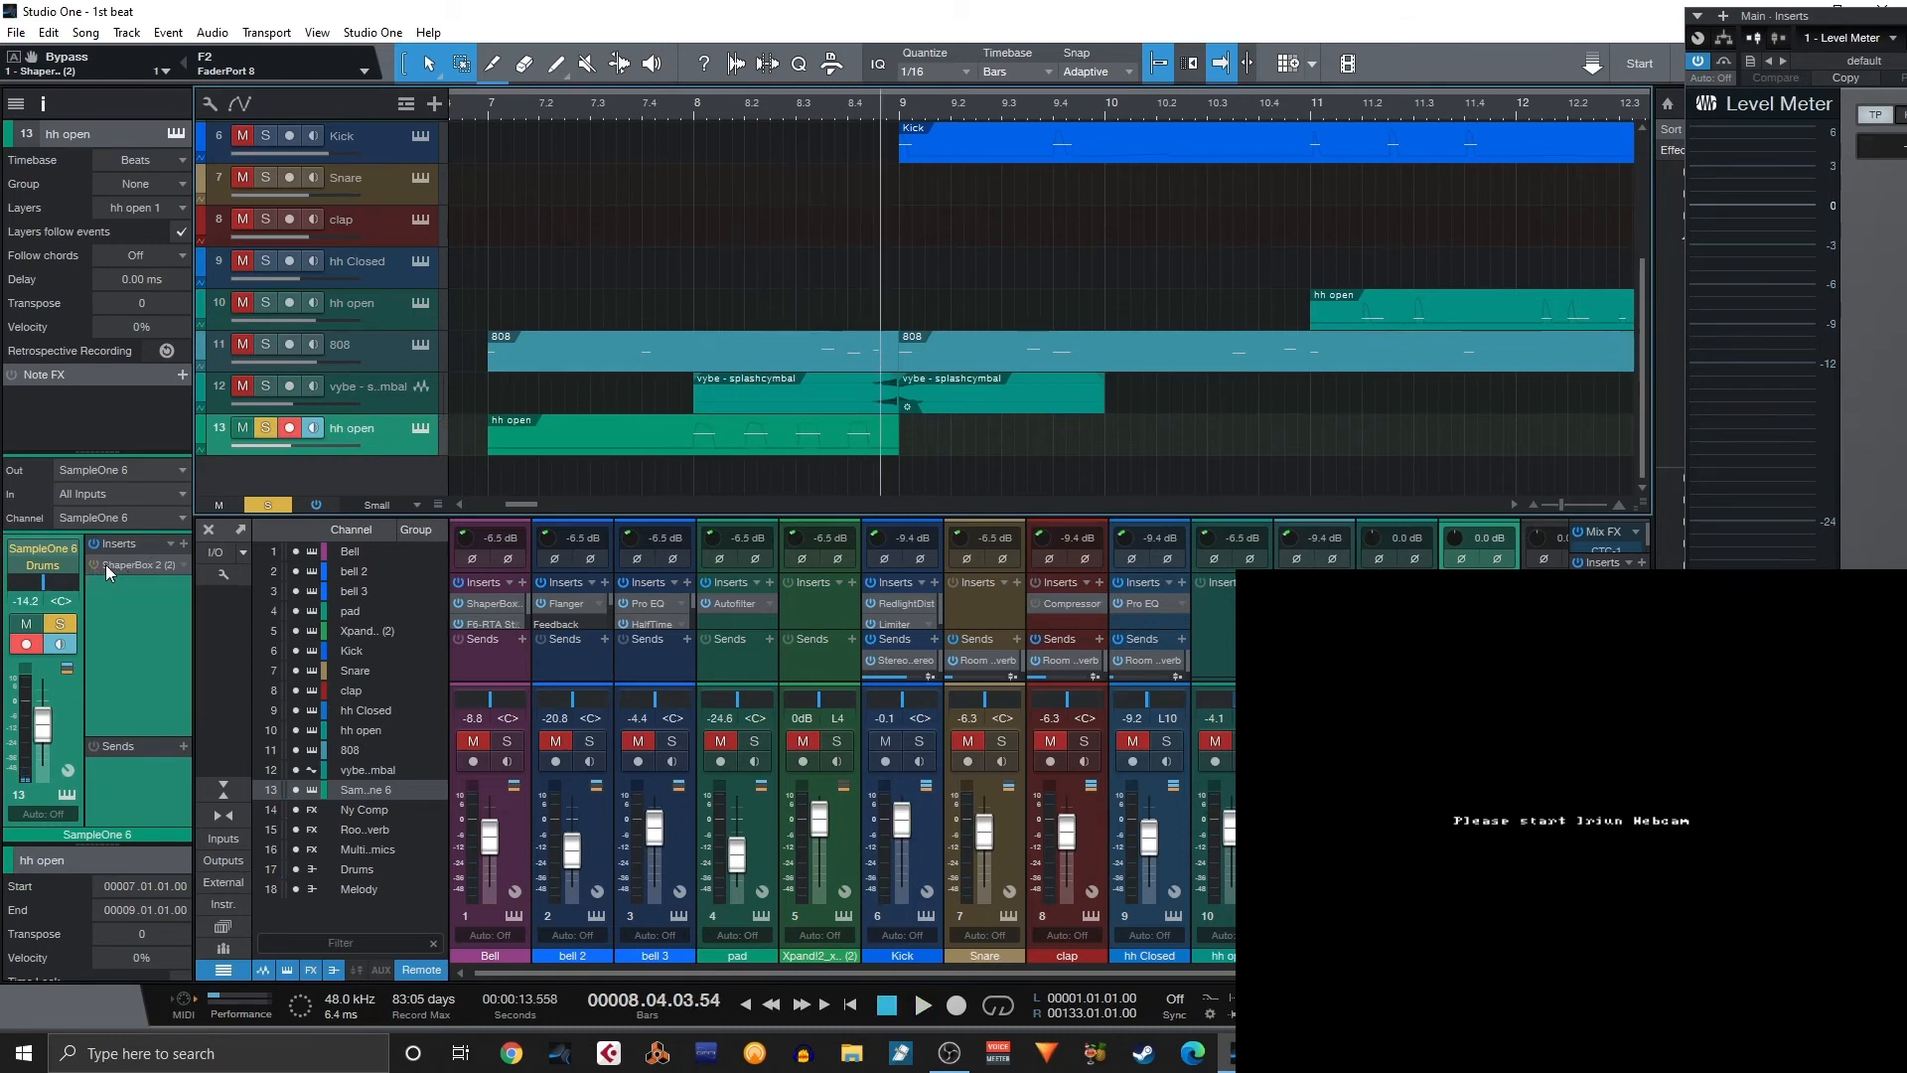
{"action": "left_click", "coordinate": [119, 565]}
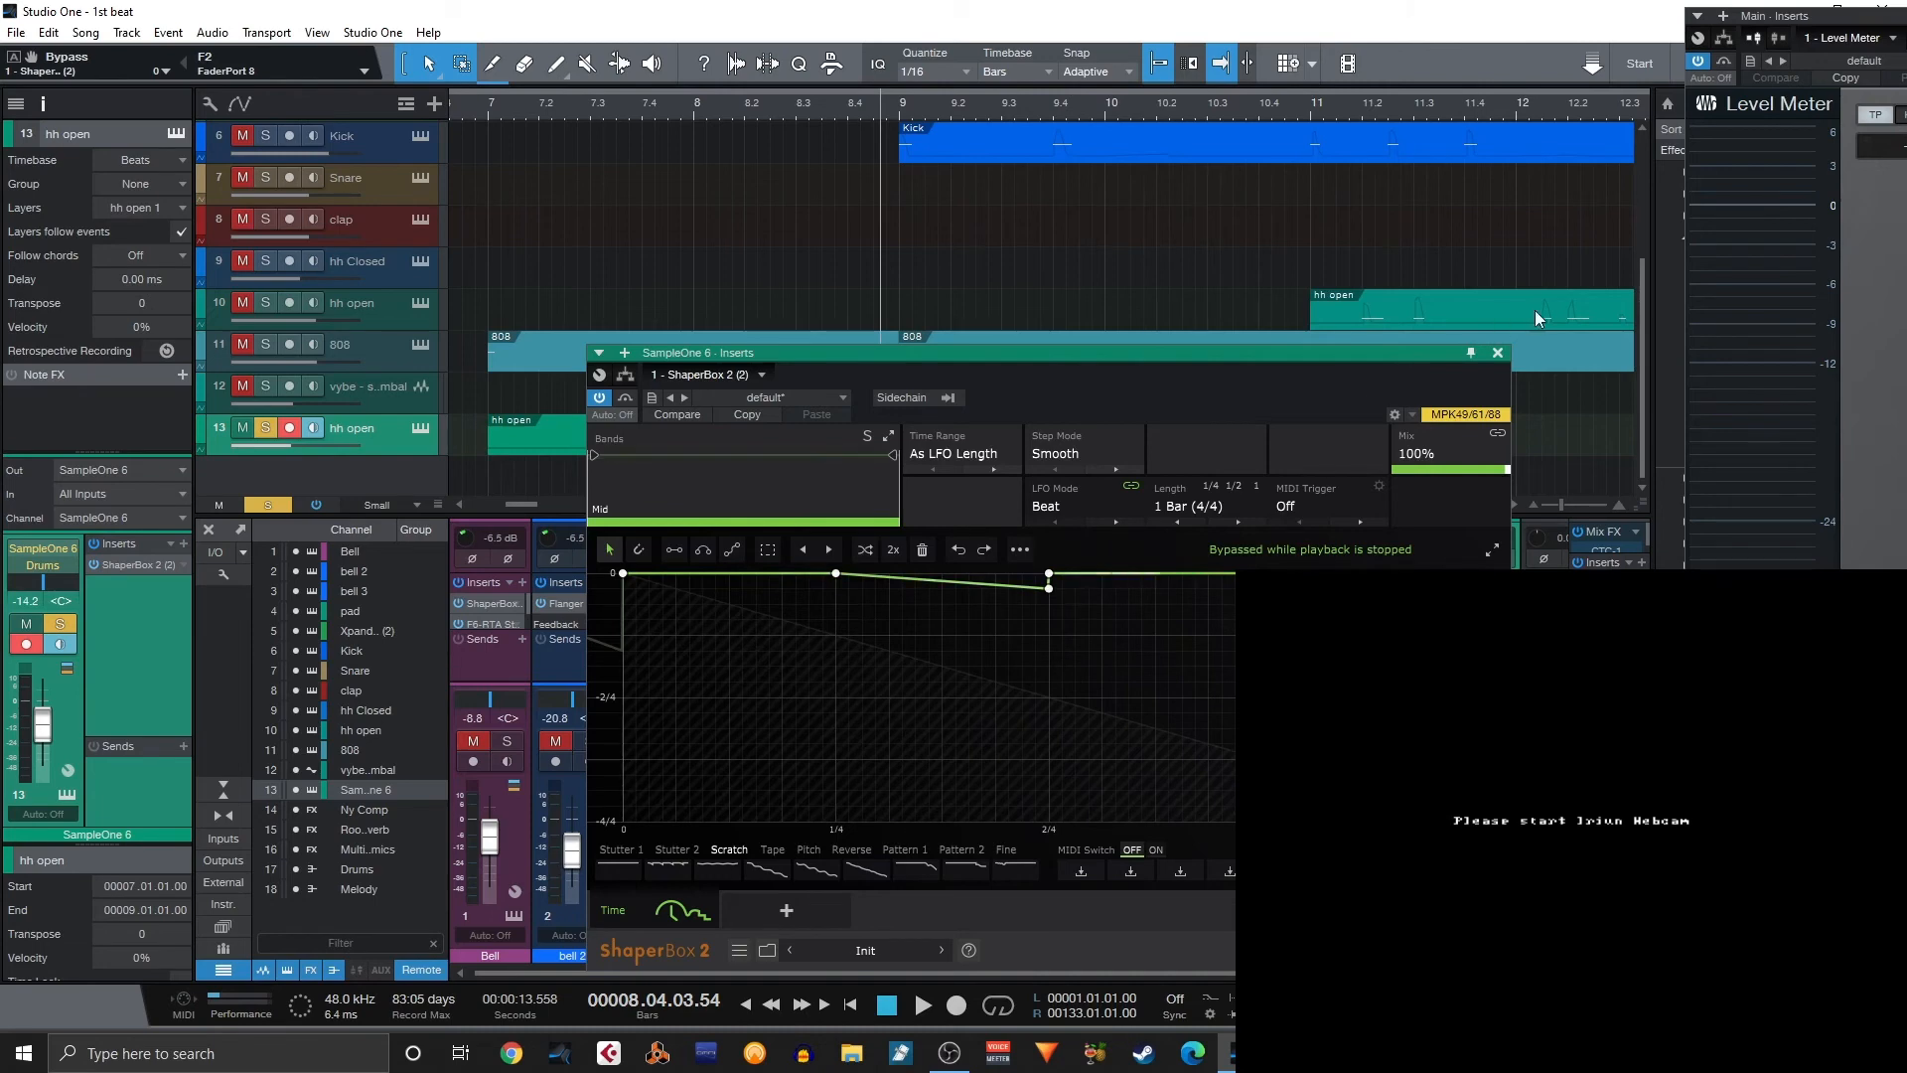
Close the ShaperBox 2 window, listen to track 13's hh open with the insert active from 7.4, and clear all solos.
{"action": "left_click", "coordinate": [1496, 353]}
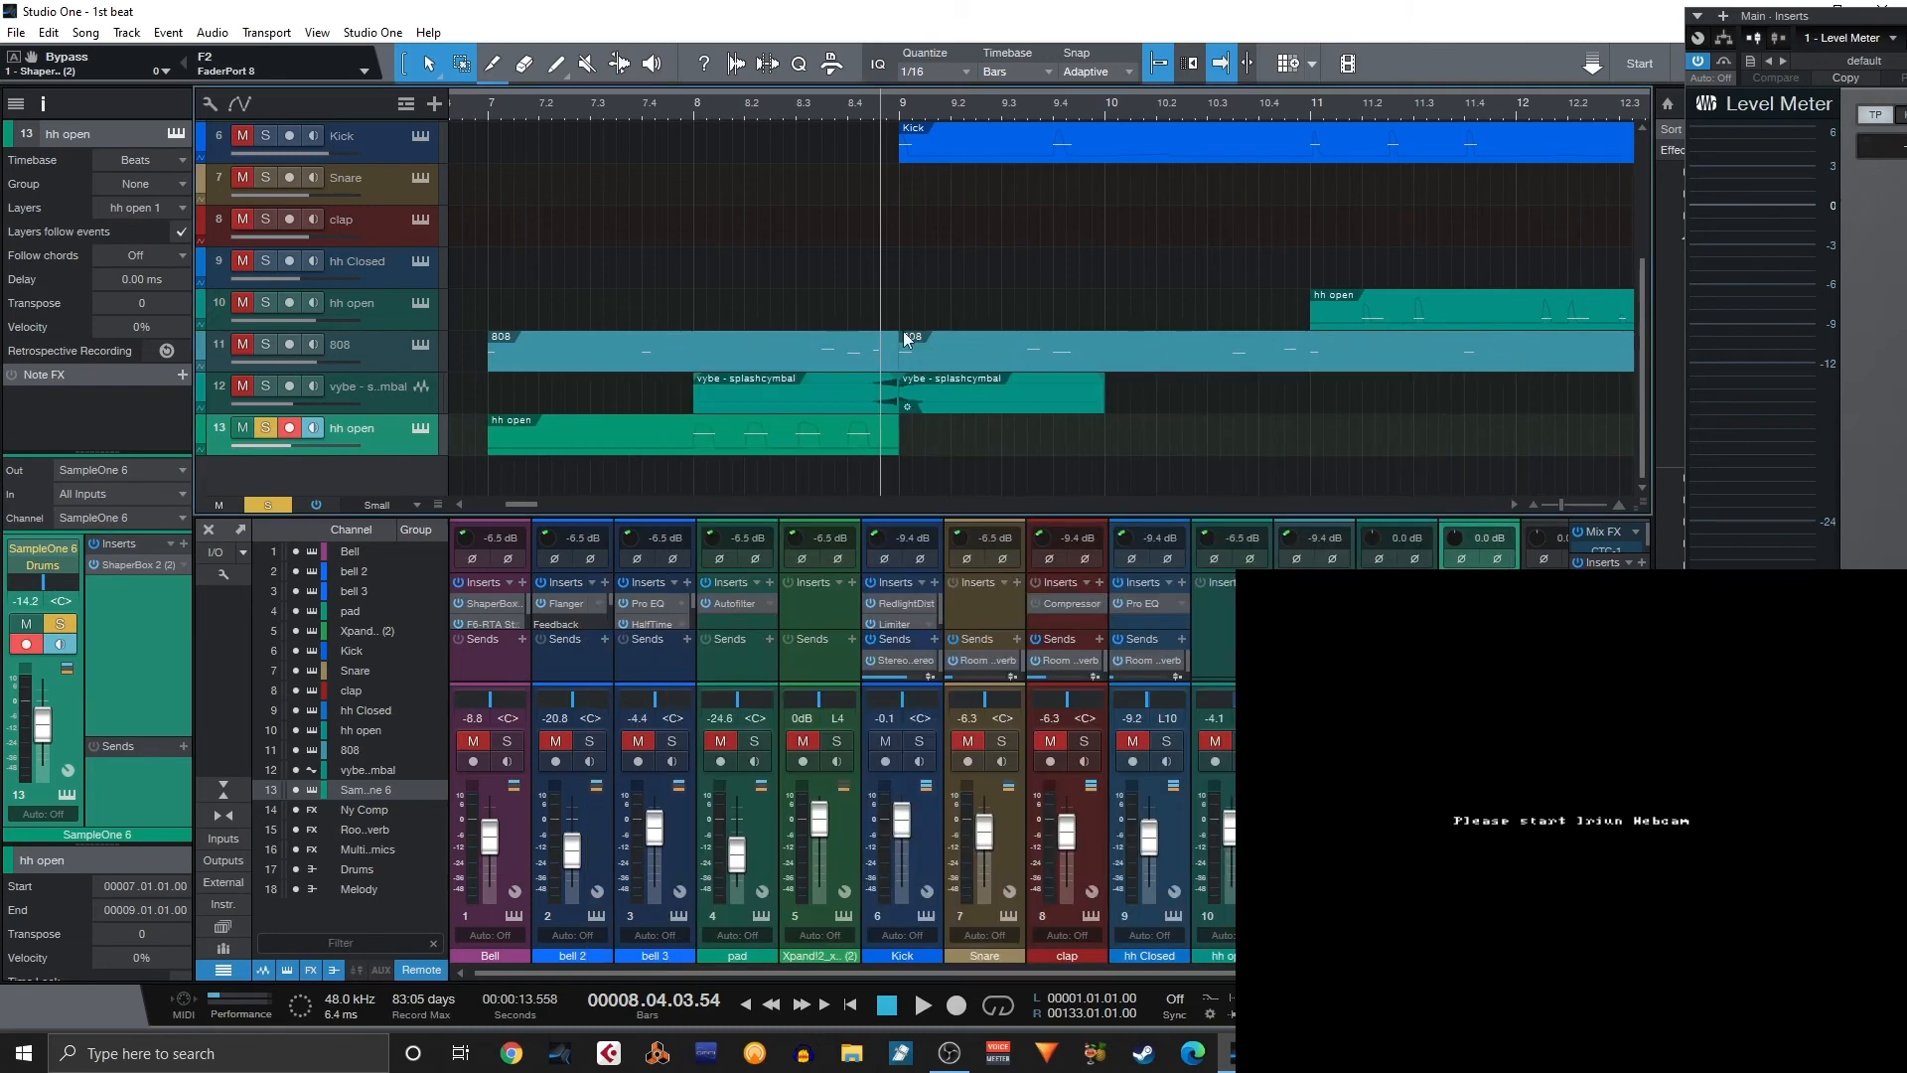
{"action": "left_click", "coordinate": [656, 116]}
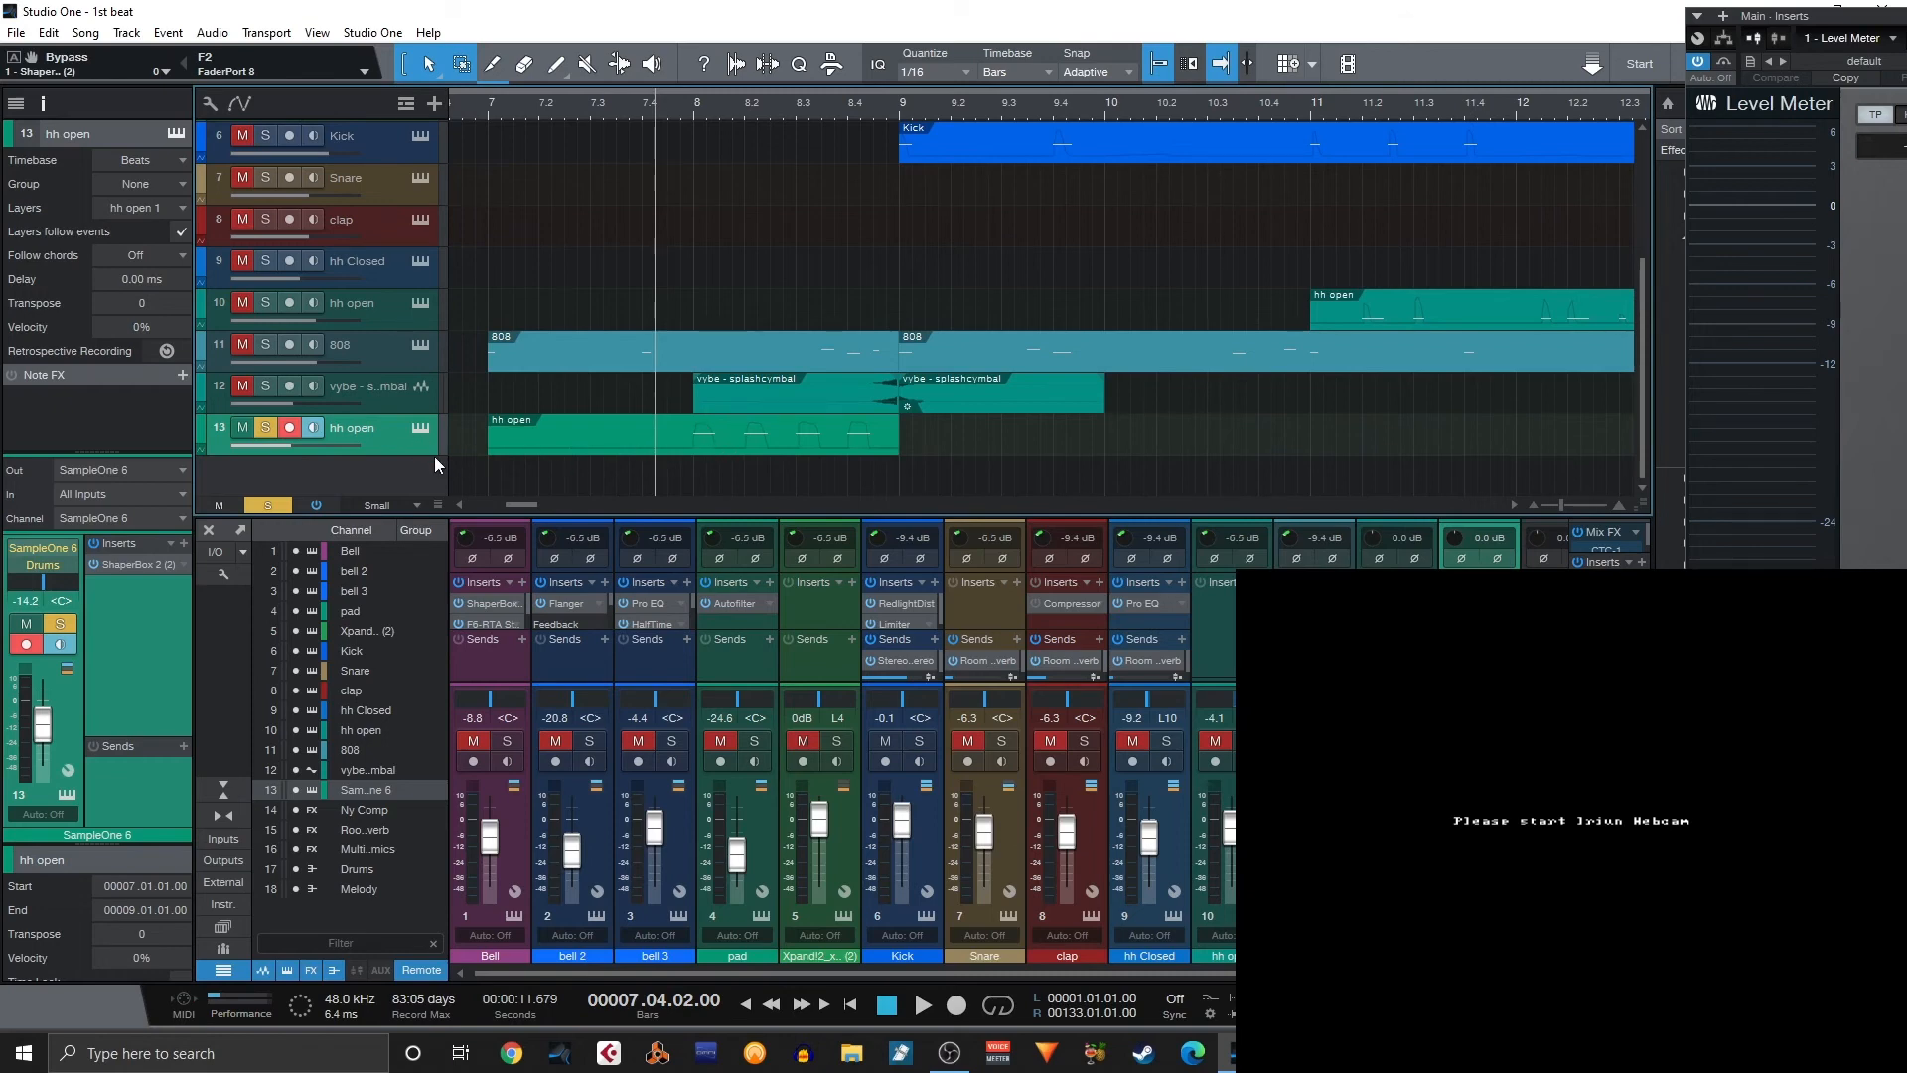
{"action": "key", "text": "space"}
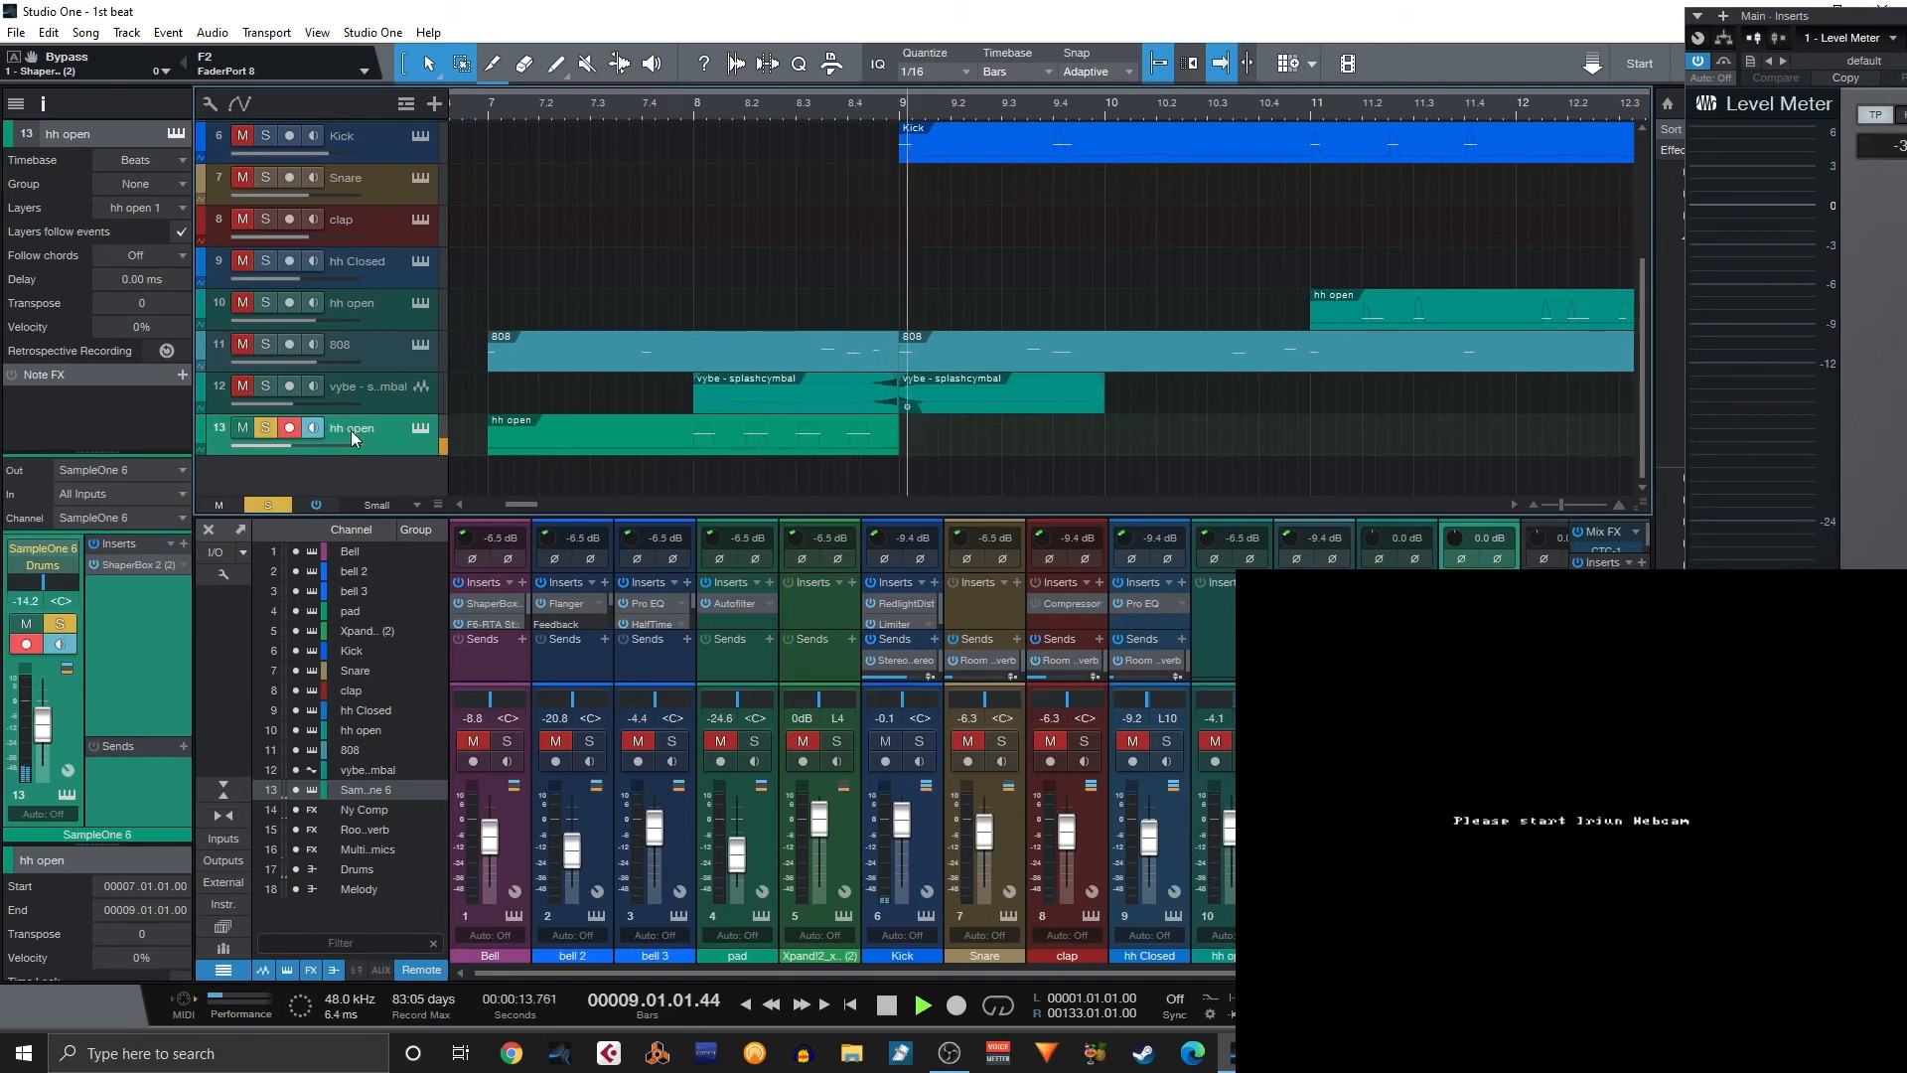
{"action": "key", "text": "space"}
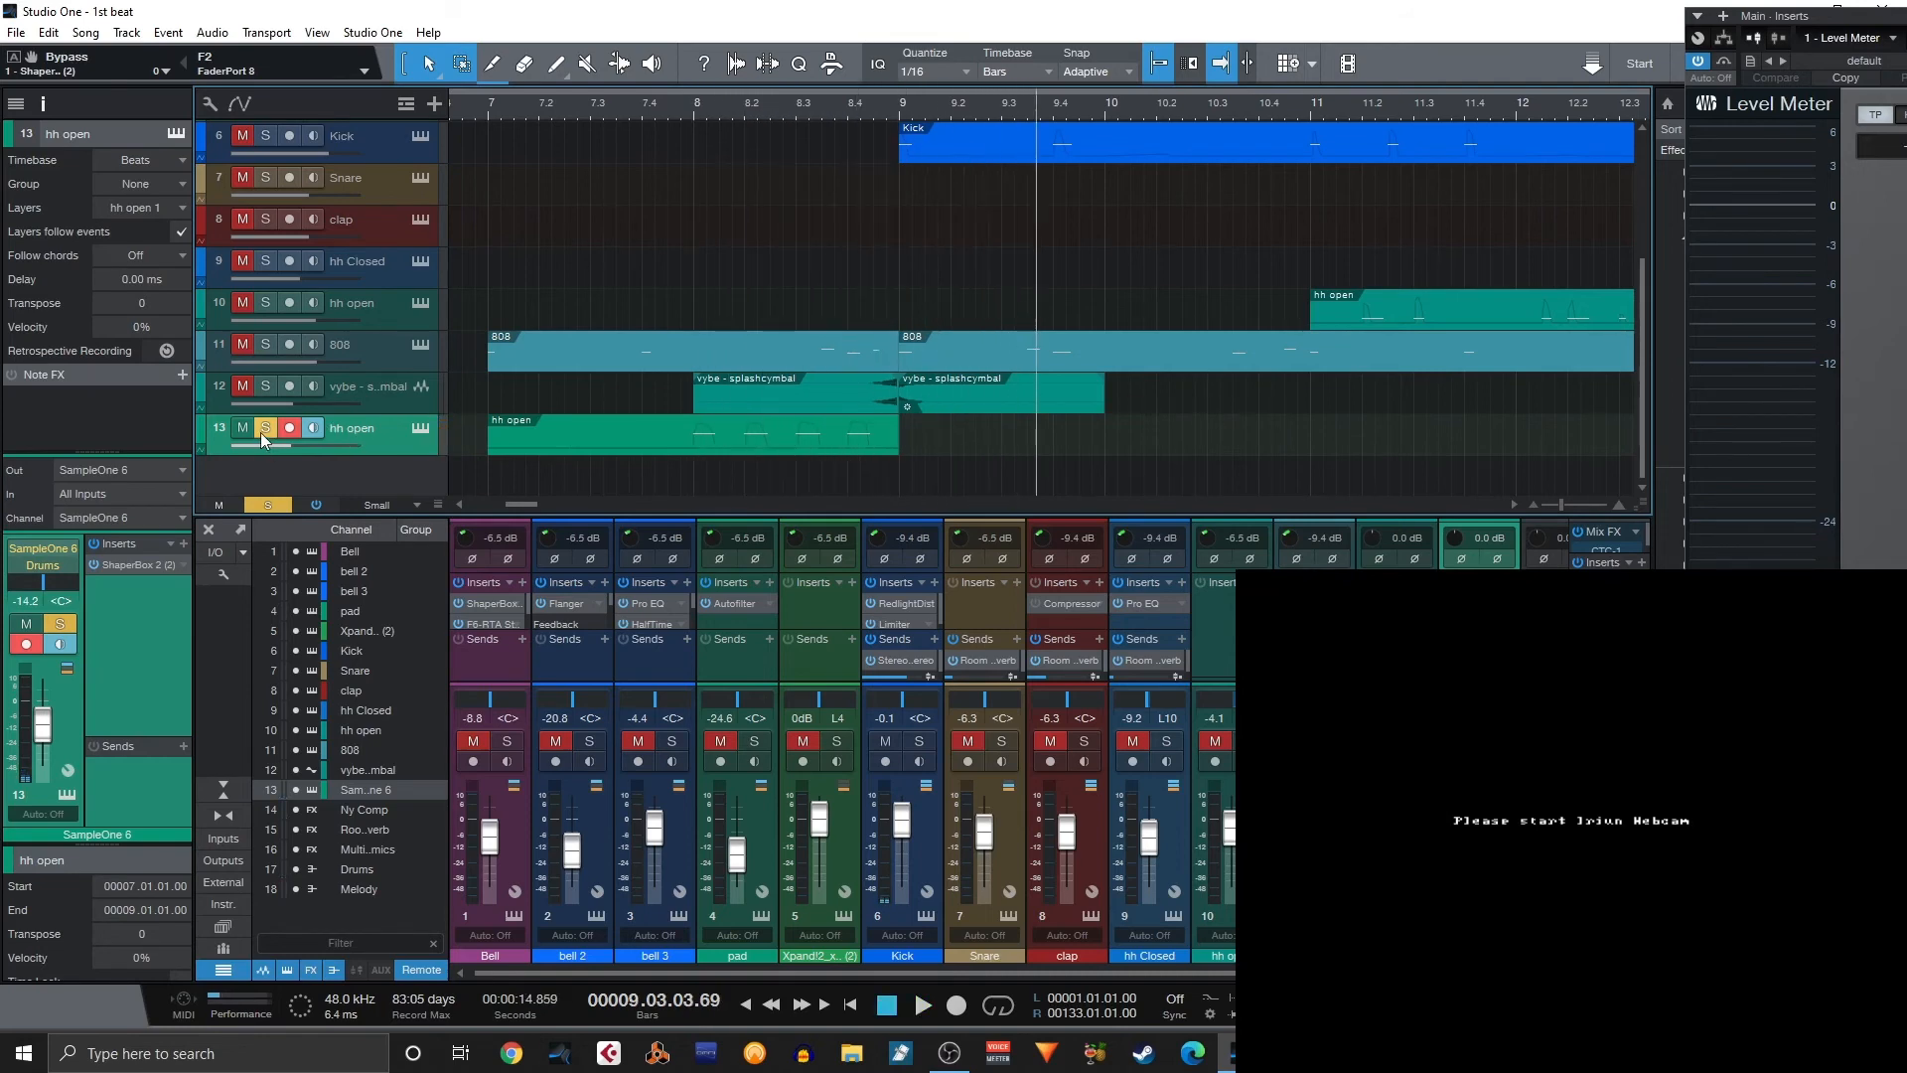
{"action": "left_click", "coordinate": [262, 434]}
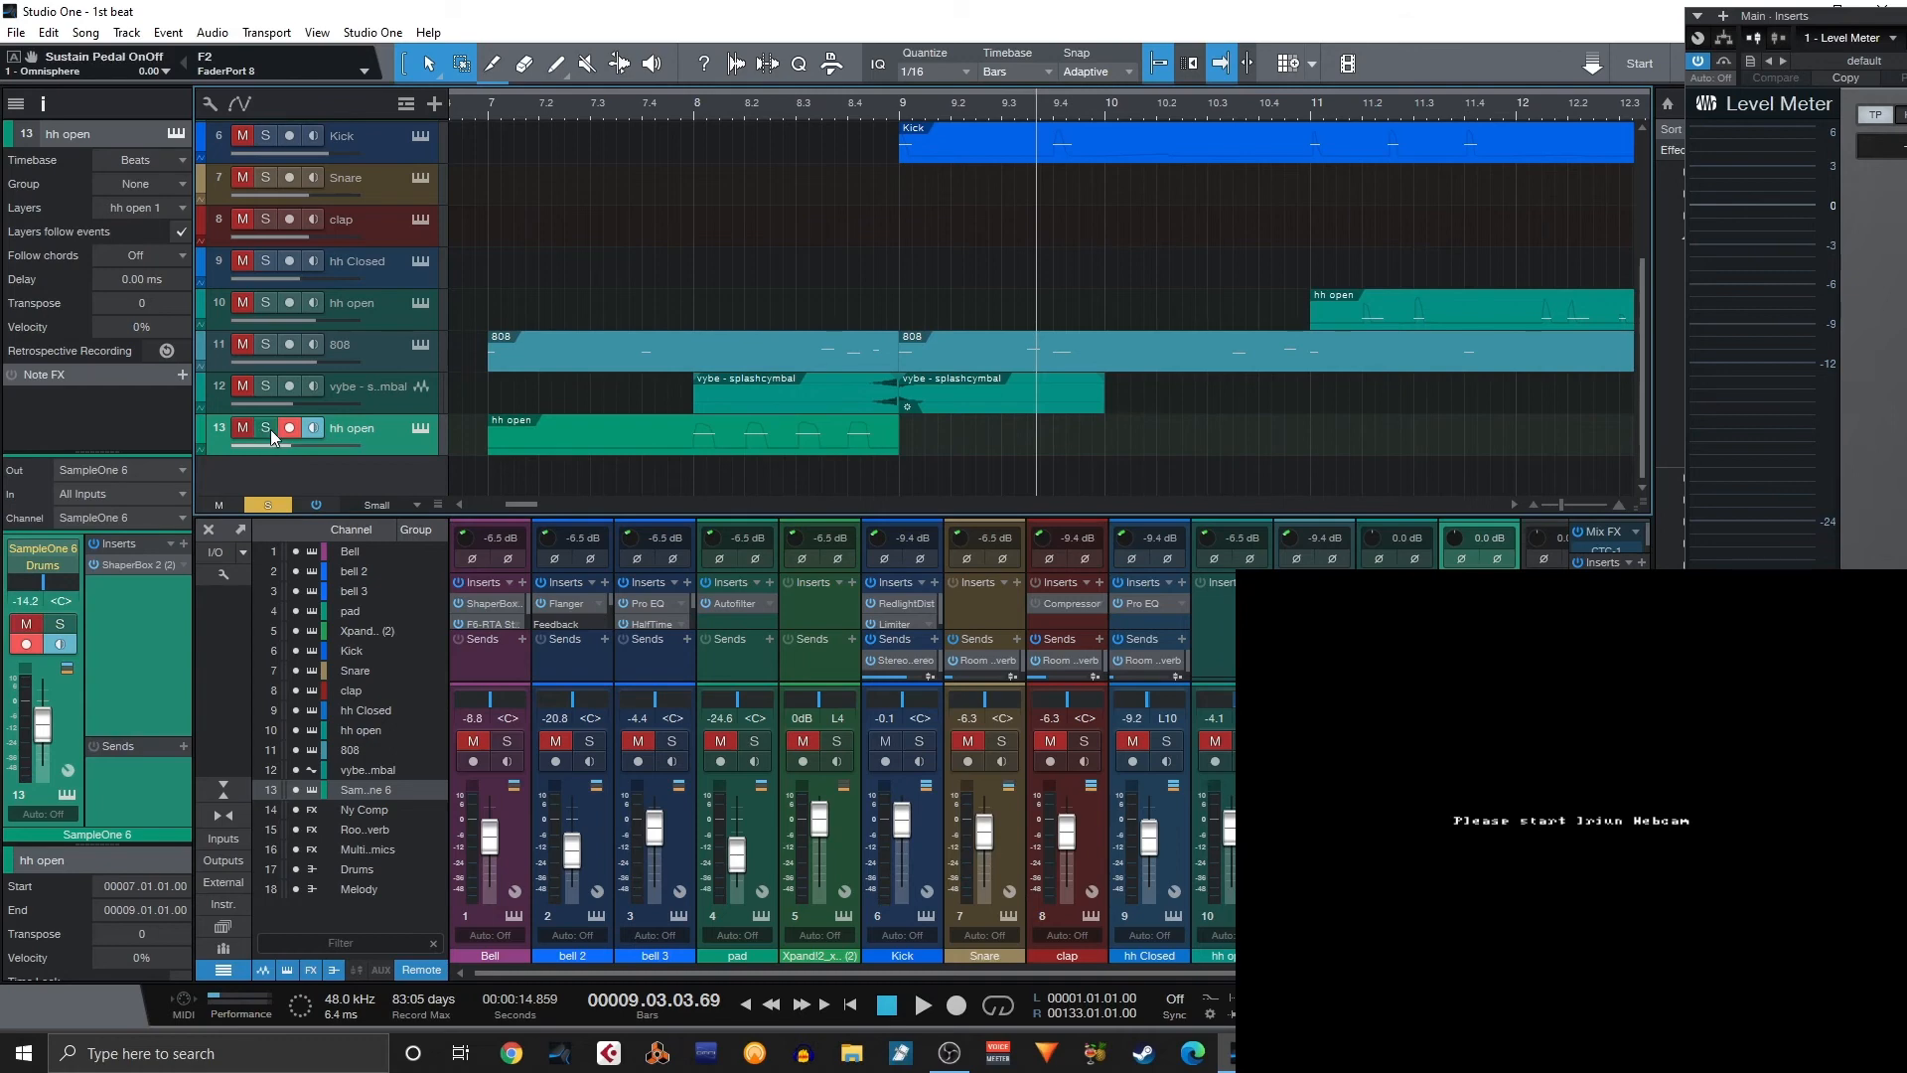
{"action": "left_click", "coordinate": [264, 504]}
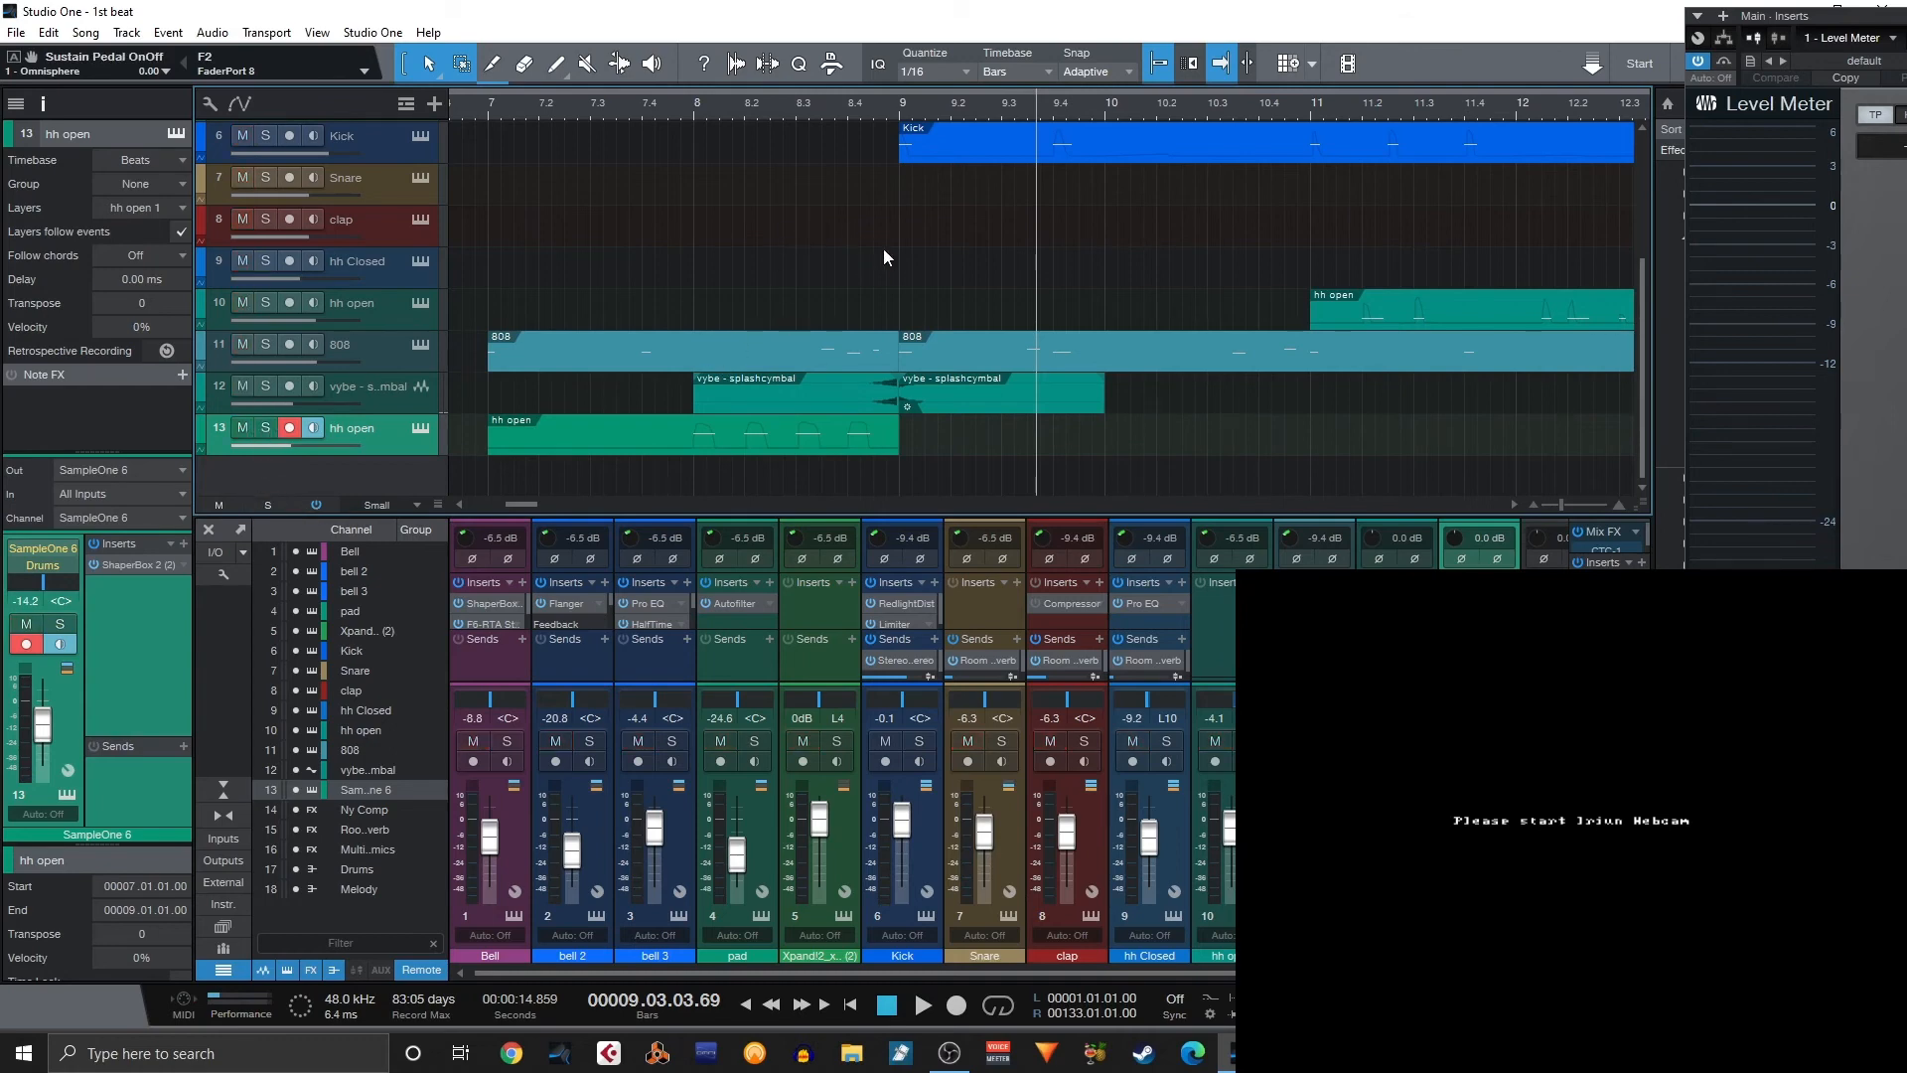
Enlarge the mixer and review the Tricomp compressor settings in the Main channel's inserts.
{"action": "left_click_drag", "start_coordinate": [1434, 513], "coordinate": [1399, 281]}
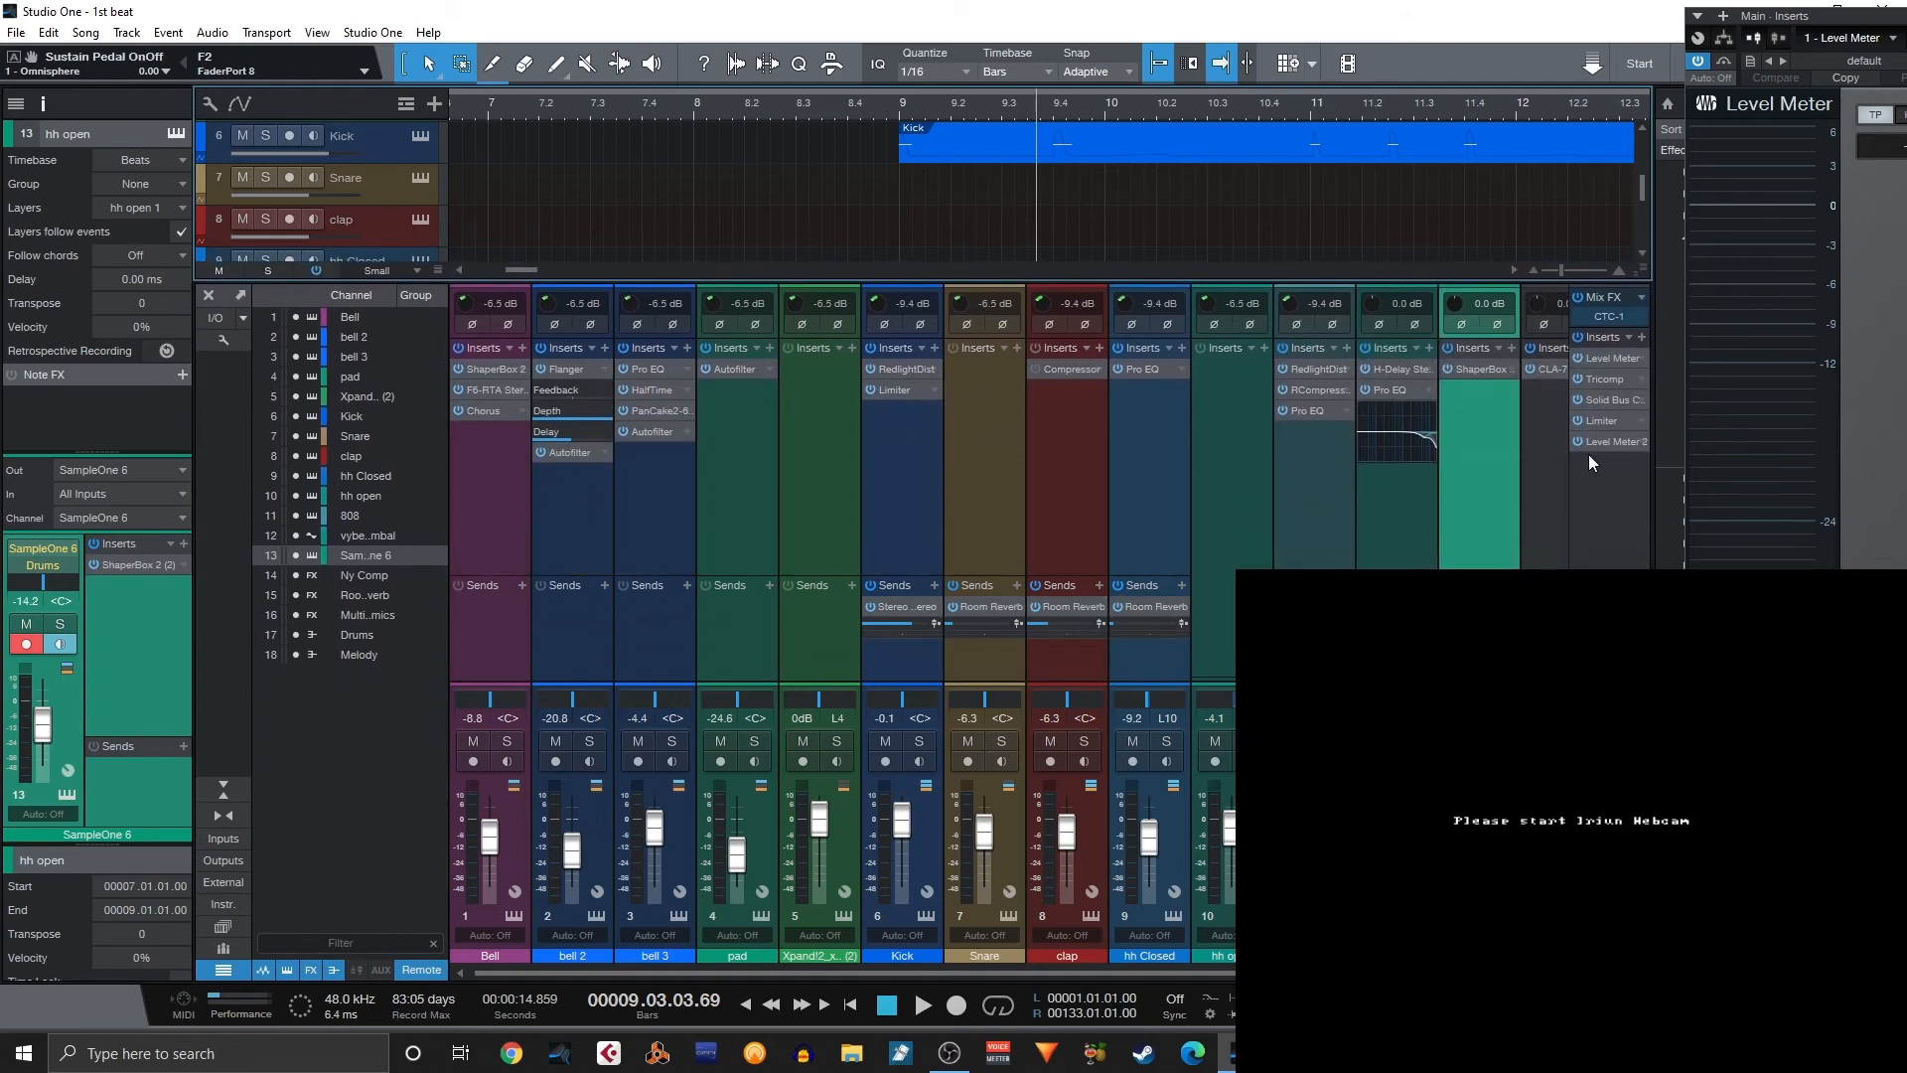
{"action": "left_click", "coordinate": [1607, 379]}
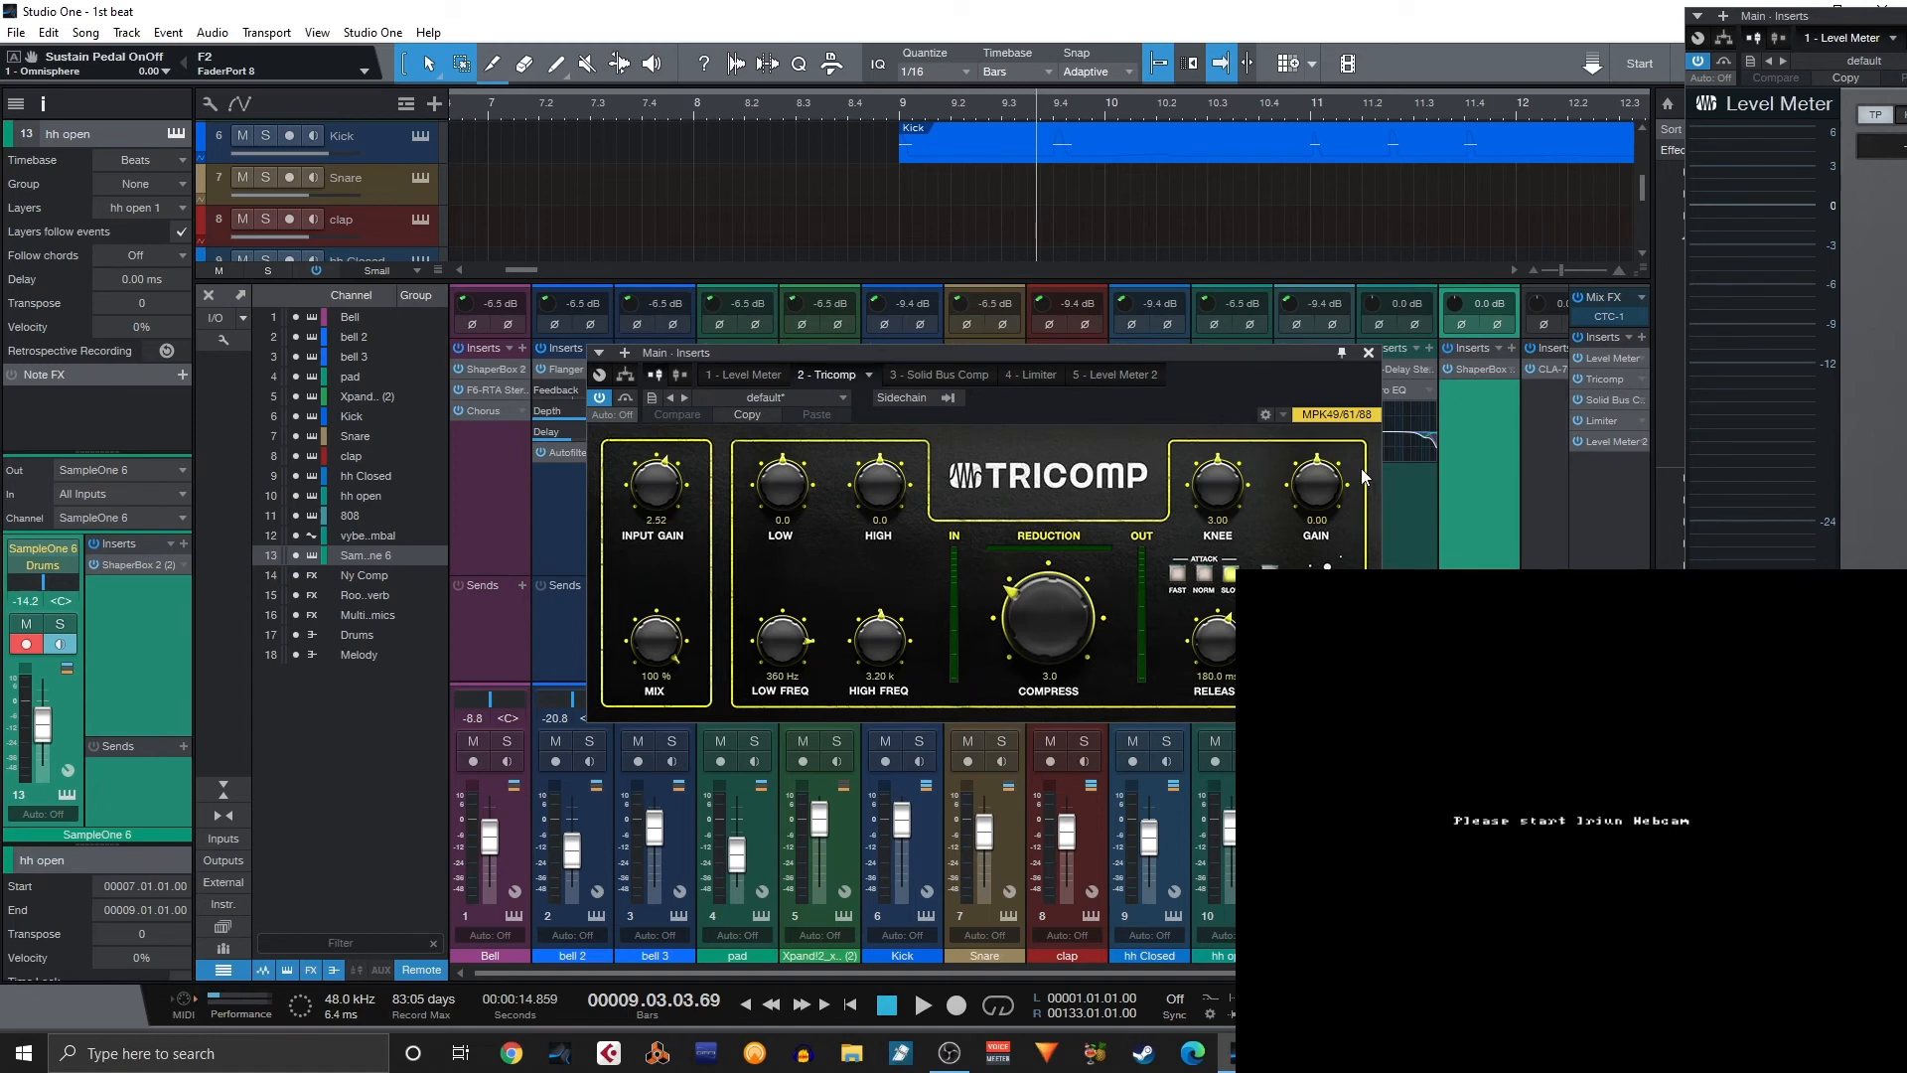
{"action": "left_click", "coordinate": [1368, 353]}
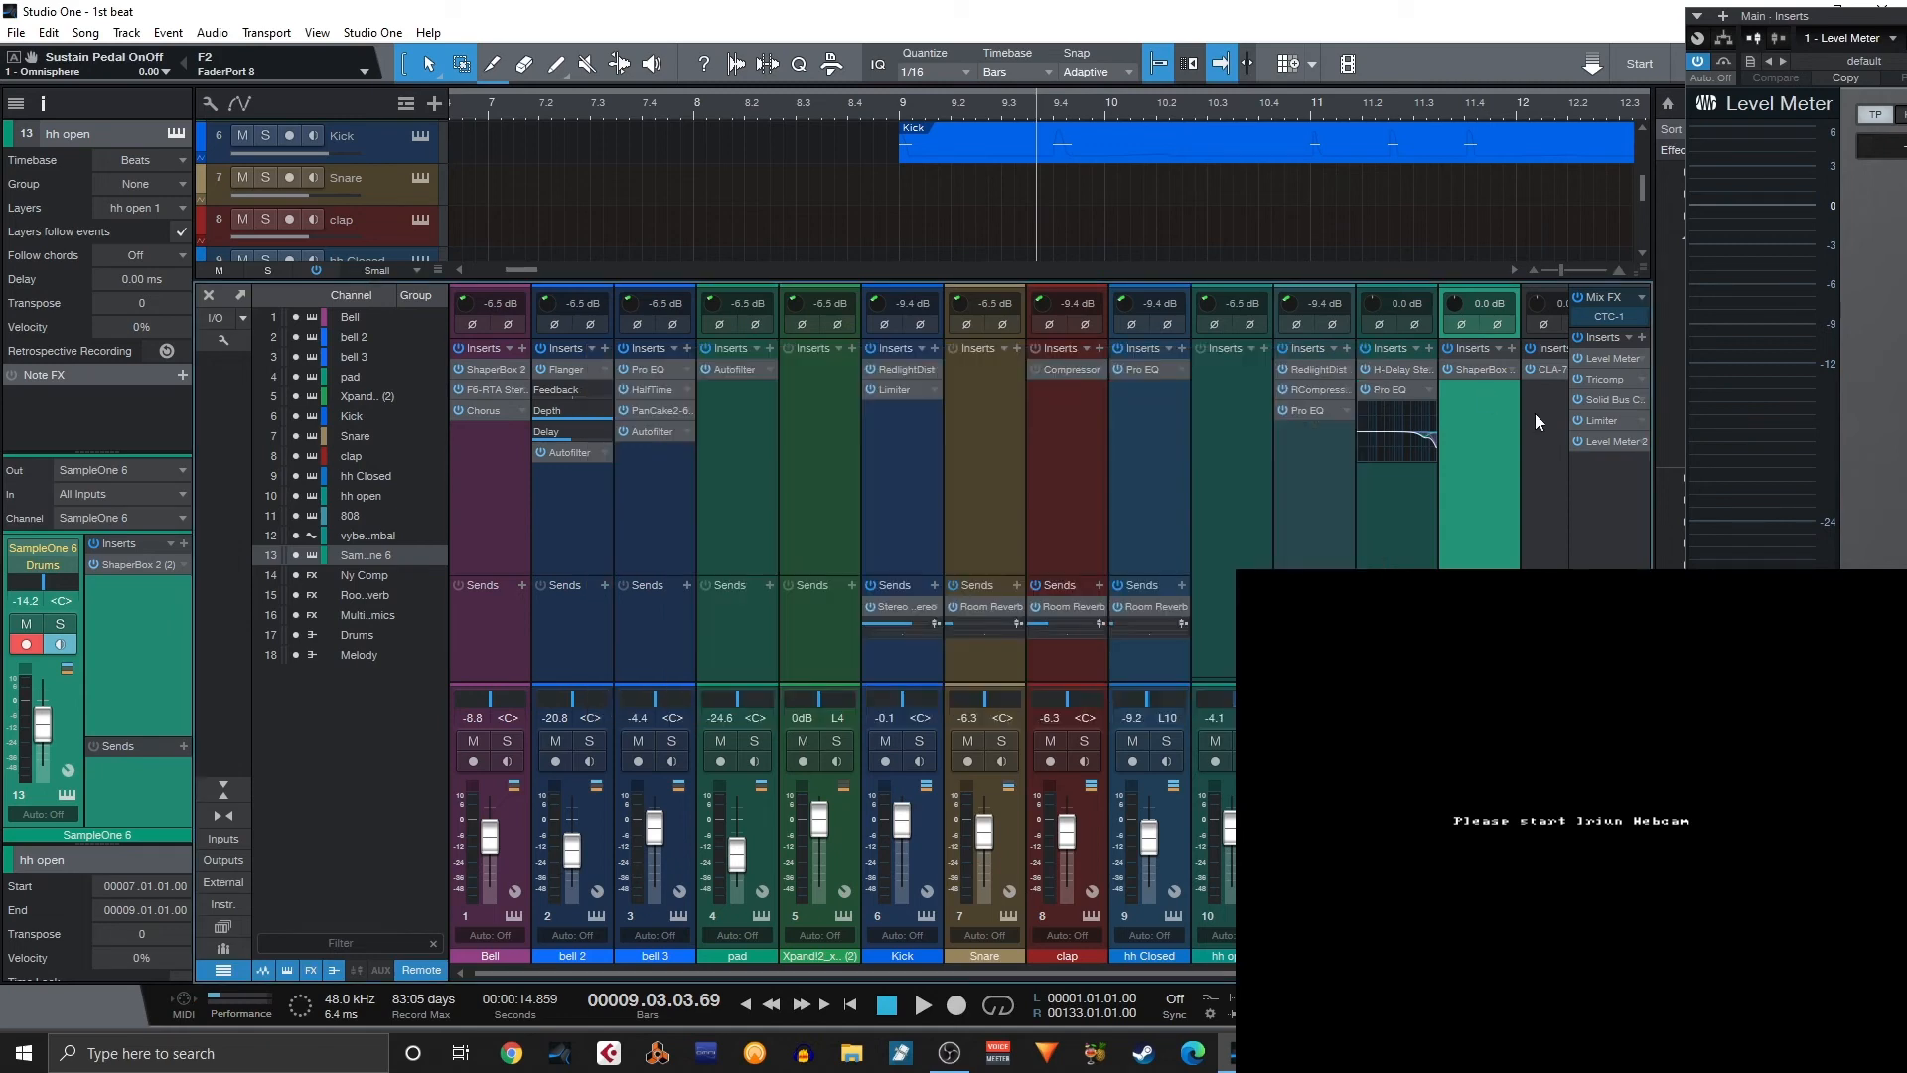
Move the Level Meter to the end of the Main channel's insert chain and remove Level Meter 2.
{"action": "left_click", "coordinate": [1601, 358]}
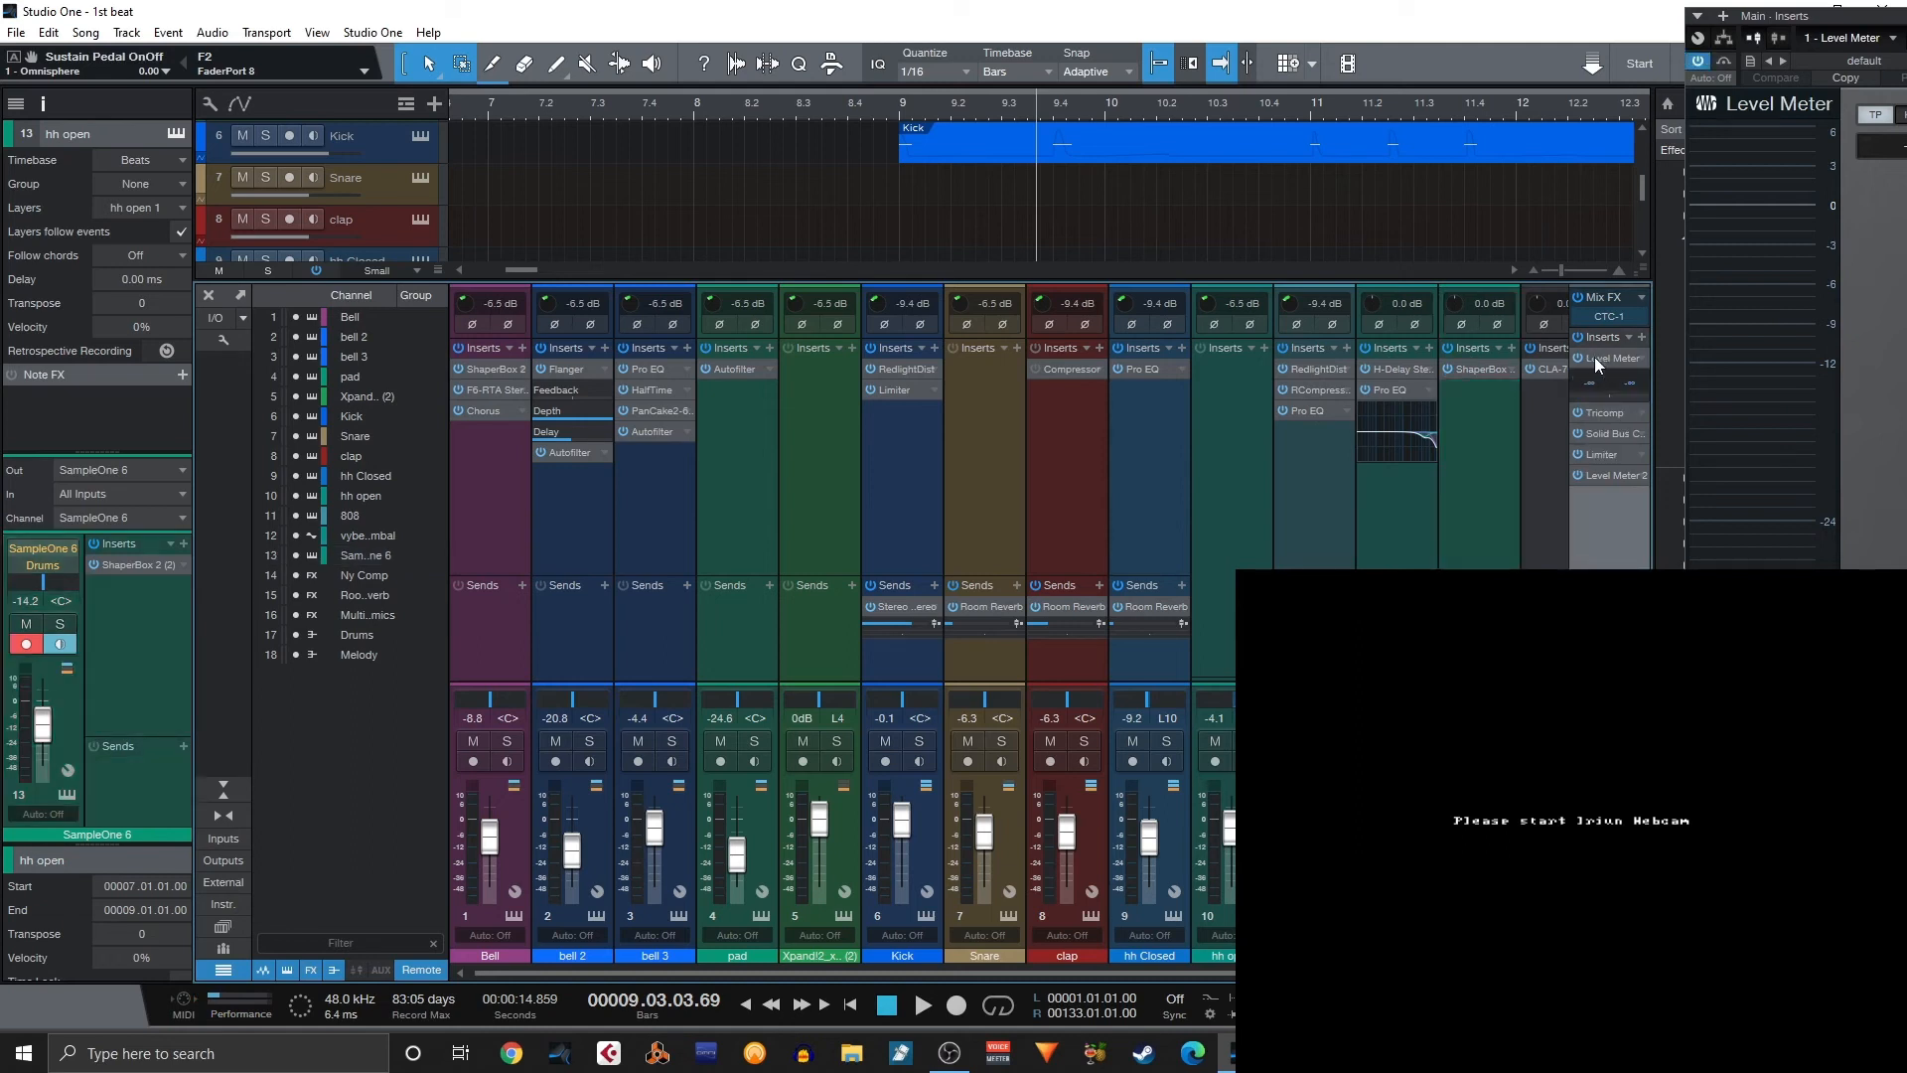
{"action": "left_click", "coordinate": [1637, 359]}
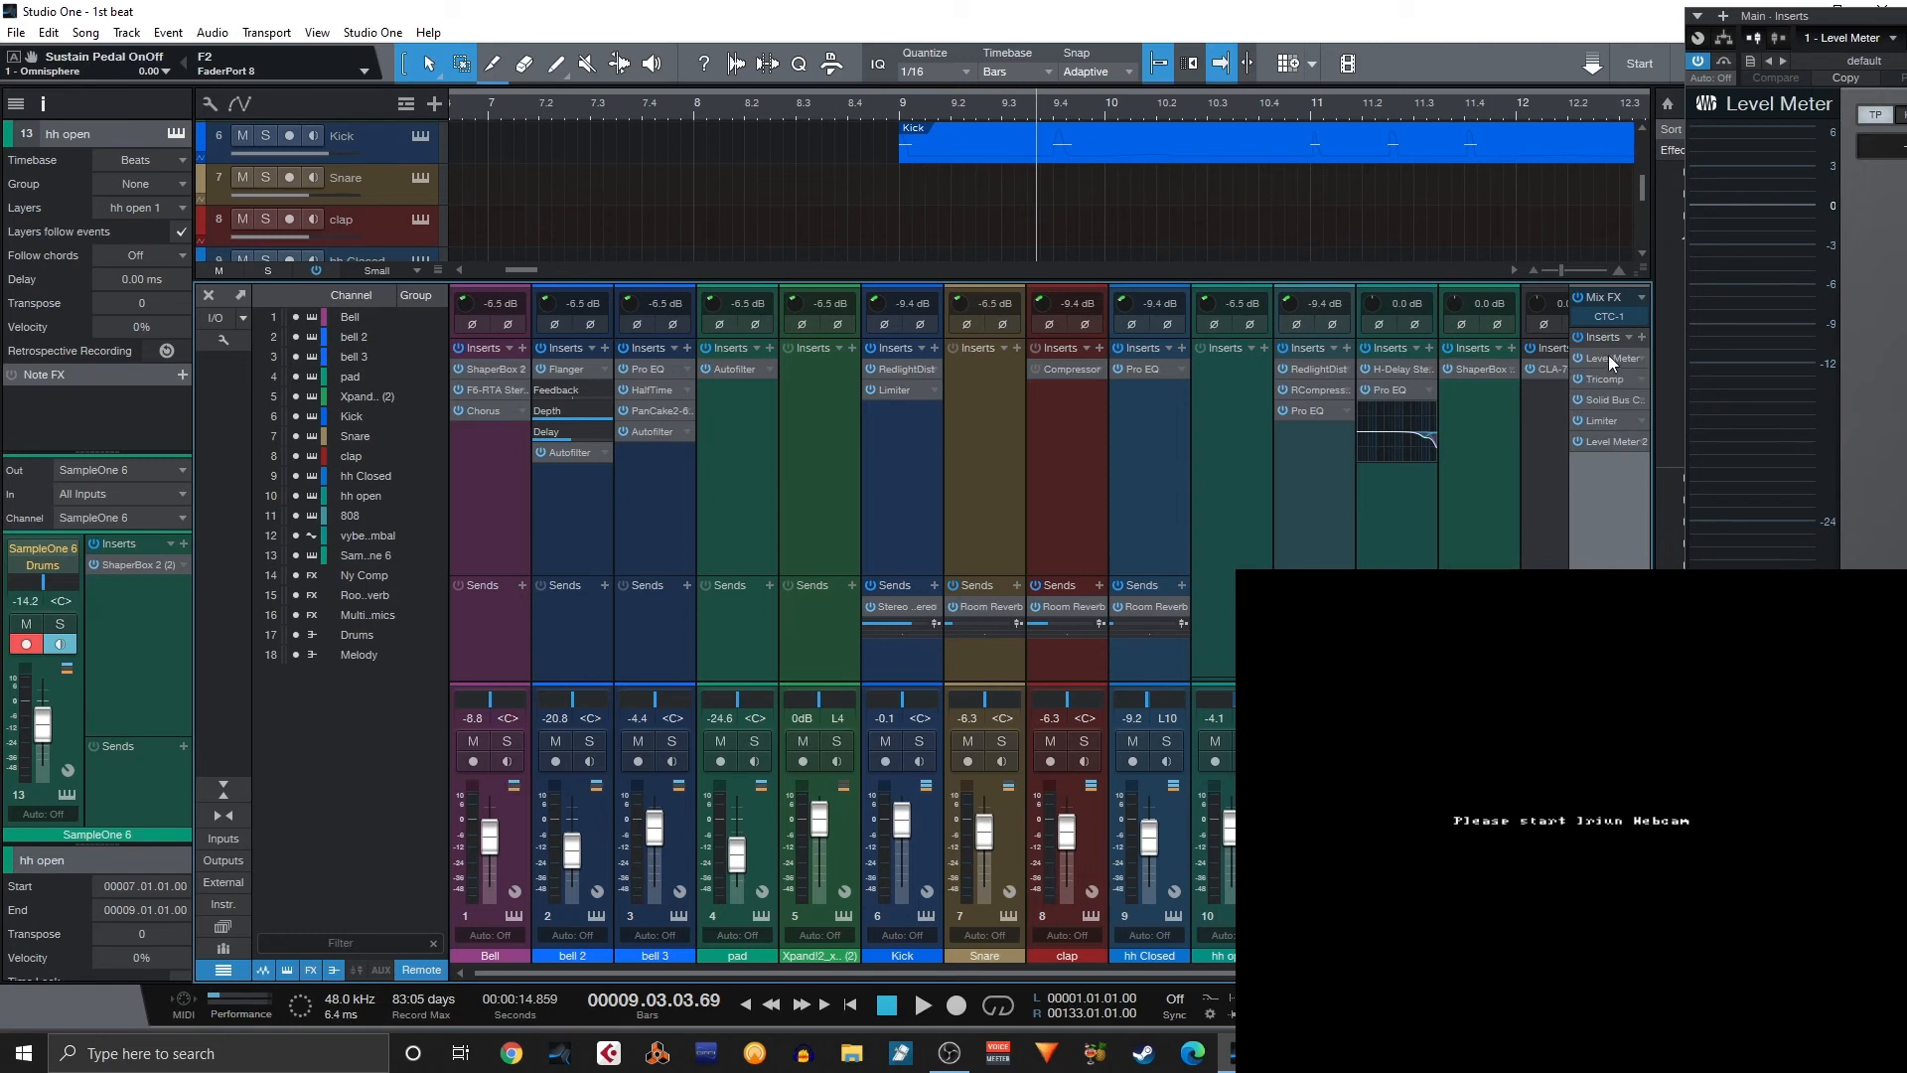
{"action": "left_click_drag", "start_coordinate": [1607, 357], "coordinate": [1600, 461]}
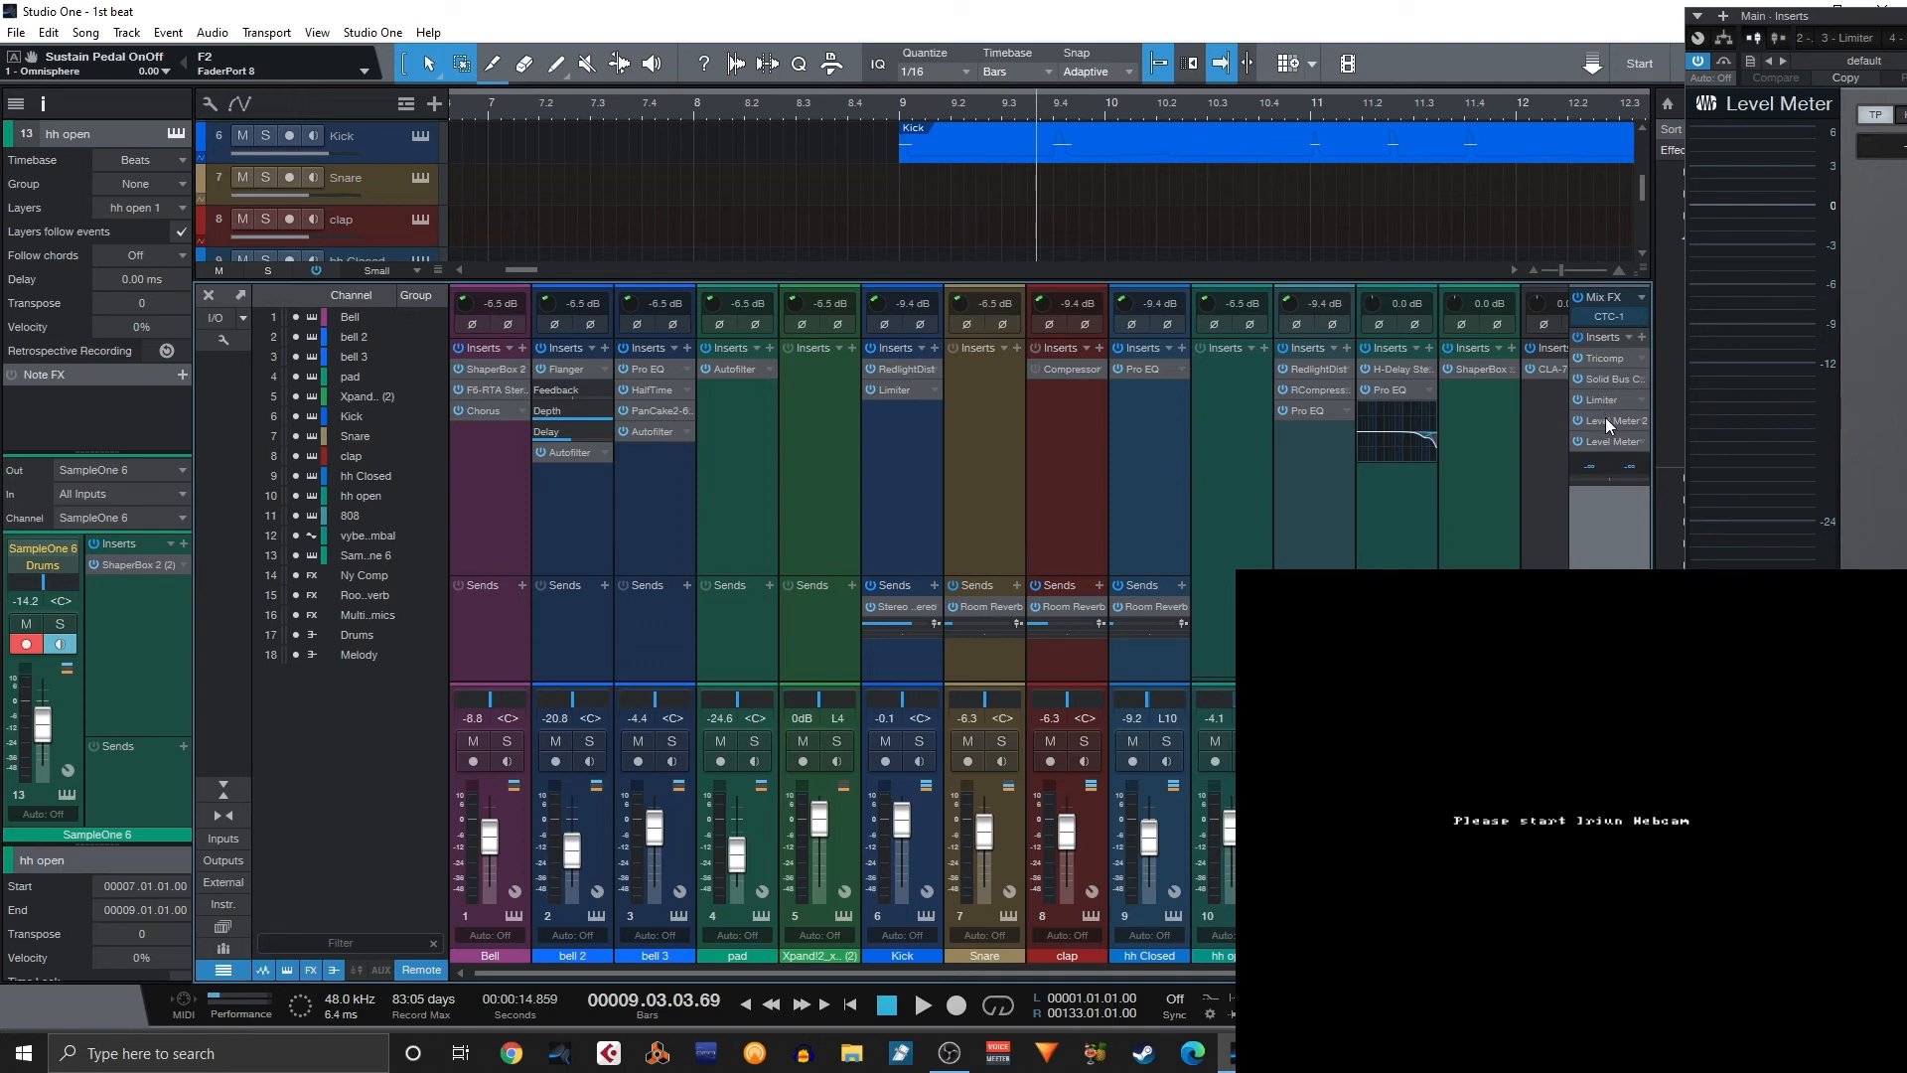
{"action": "left_click", "coordinate": [1606, 417]}
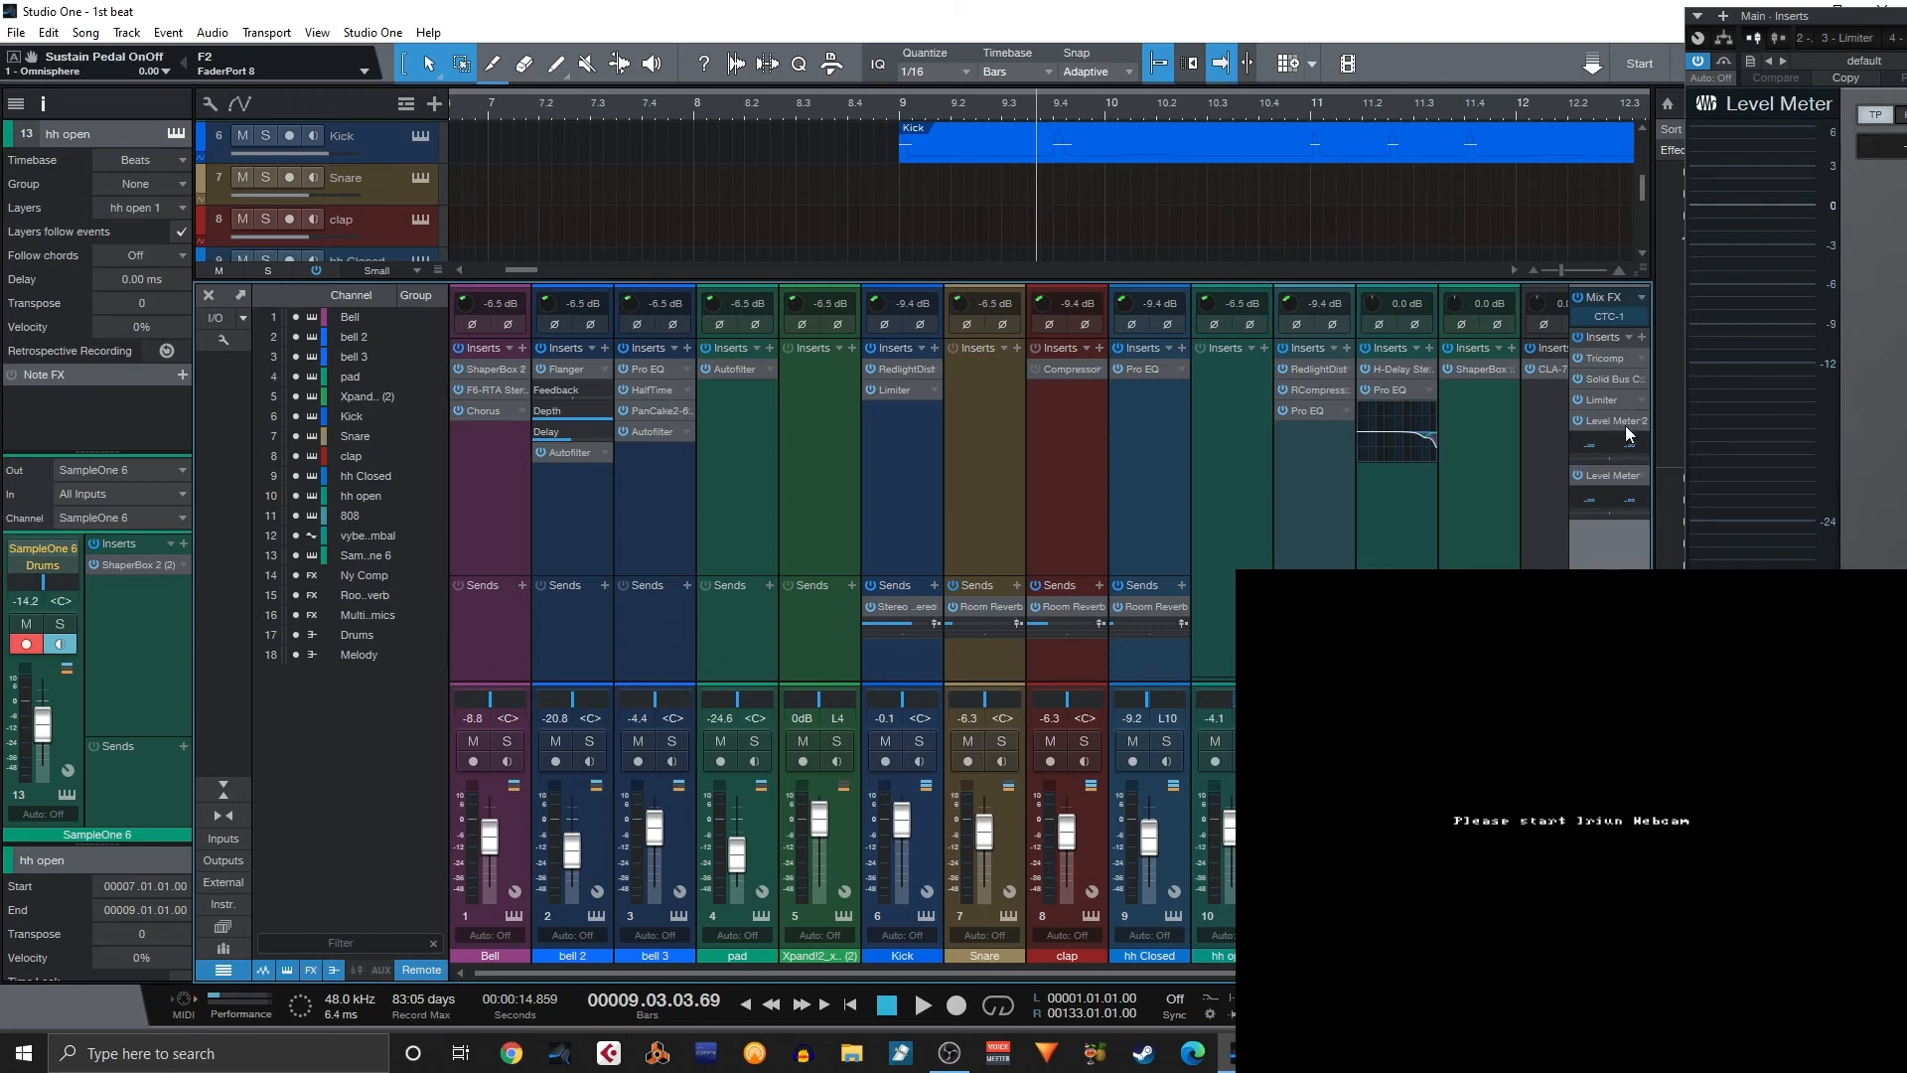
{"action": "left_click", "coordinate": [1643, 419]}
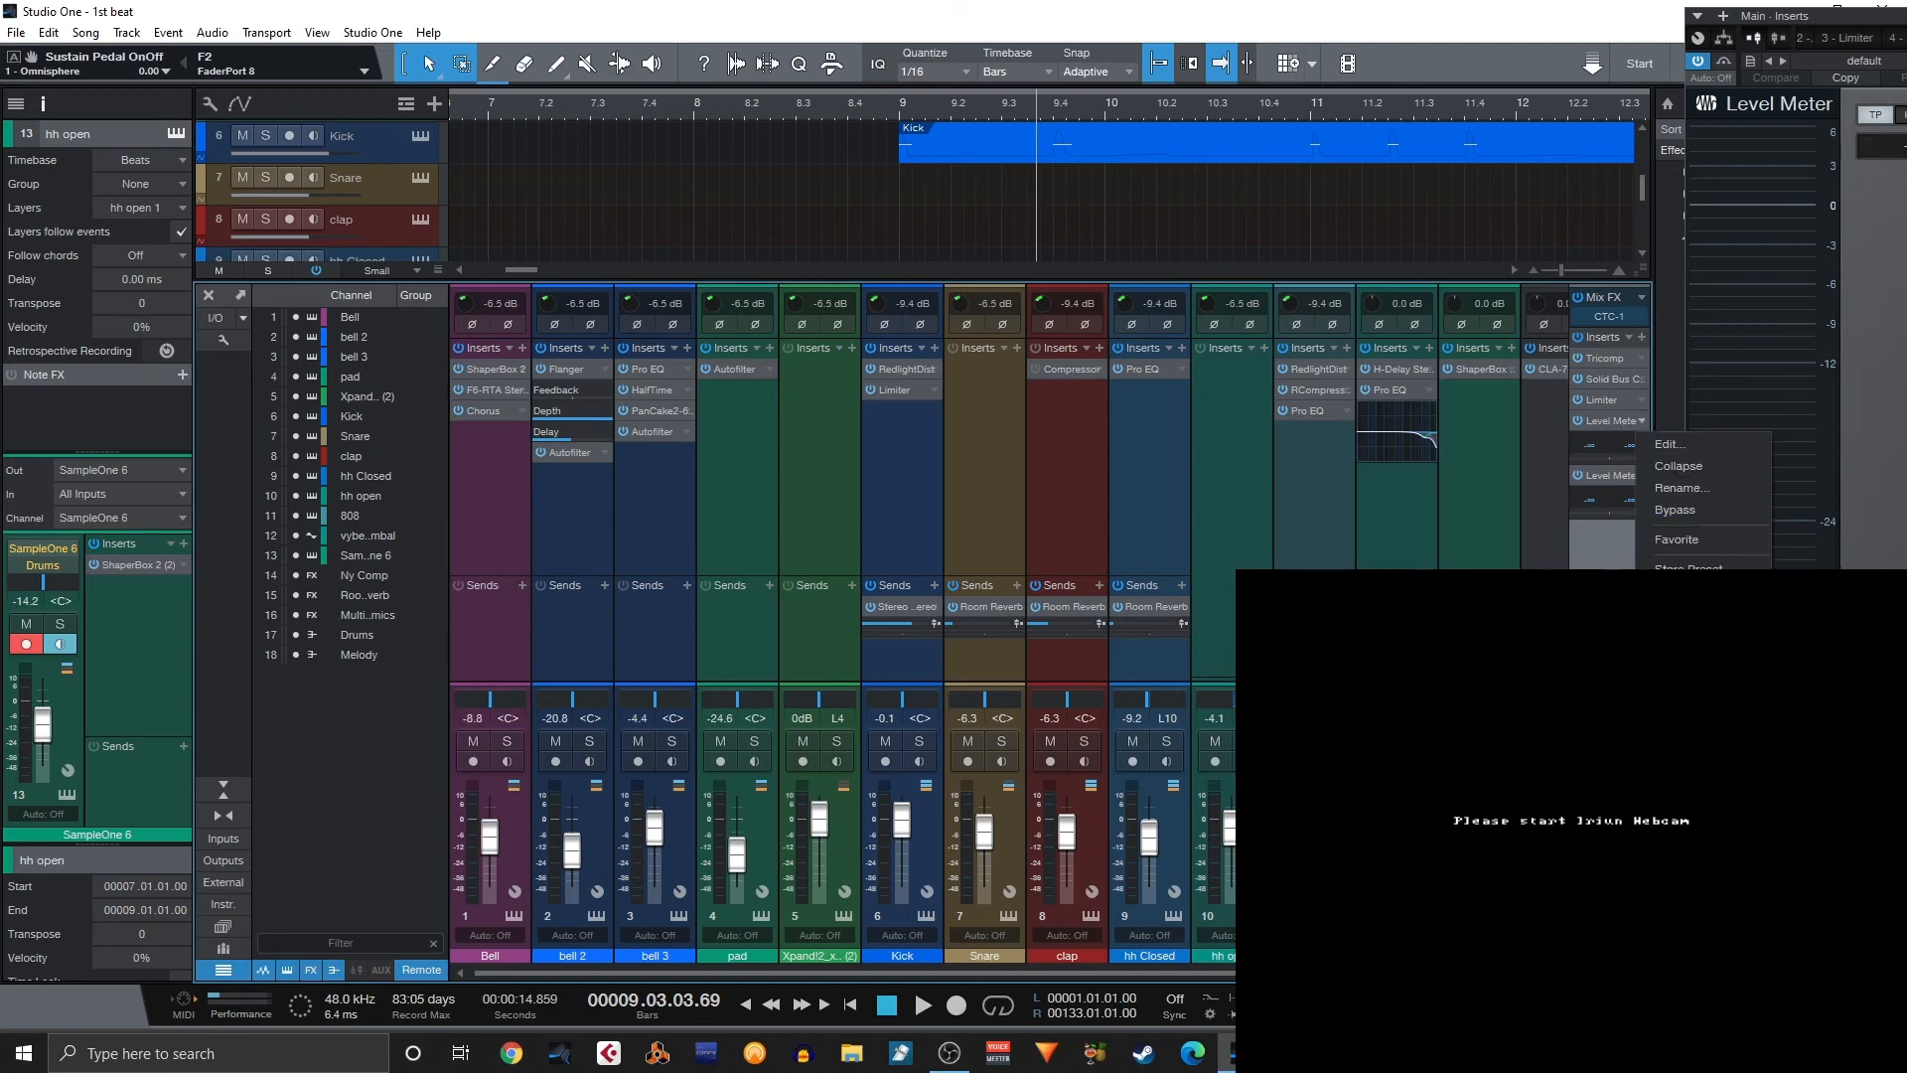
{"action": "left_click", "coordinate": [1678, 643]}
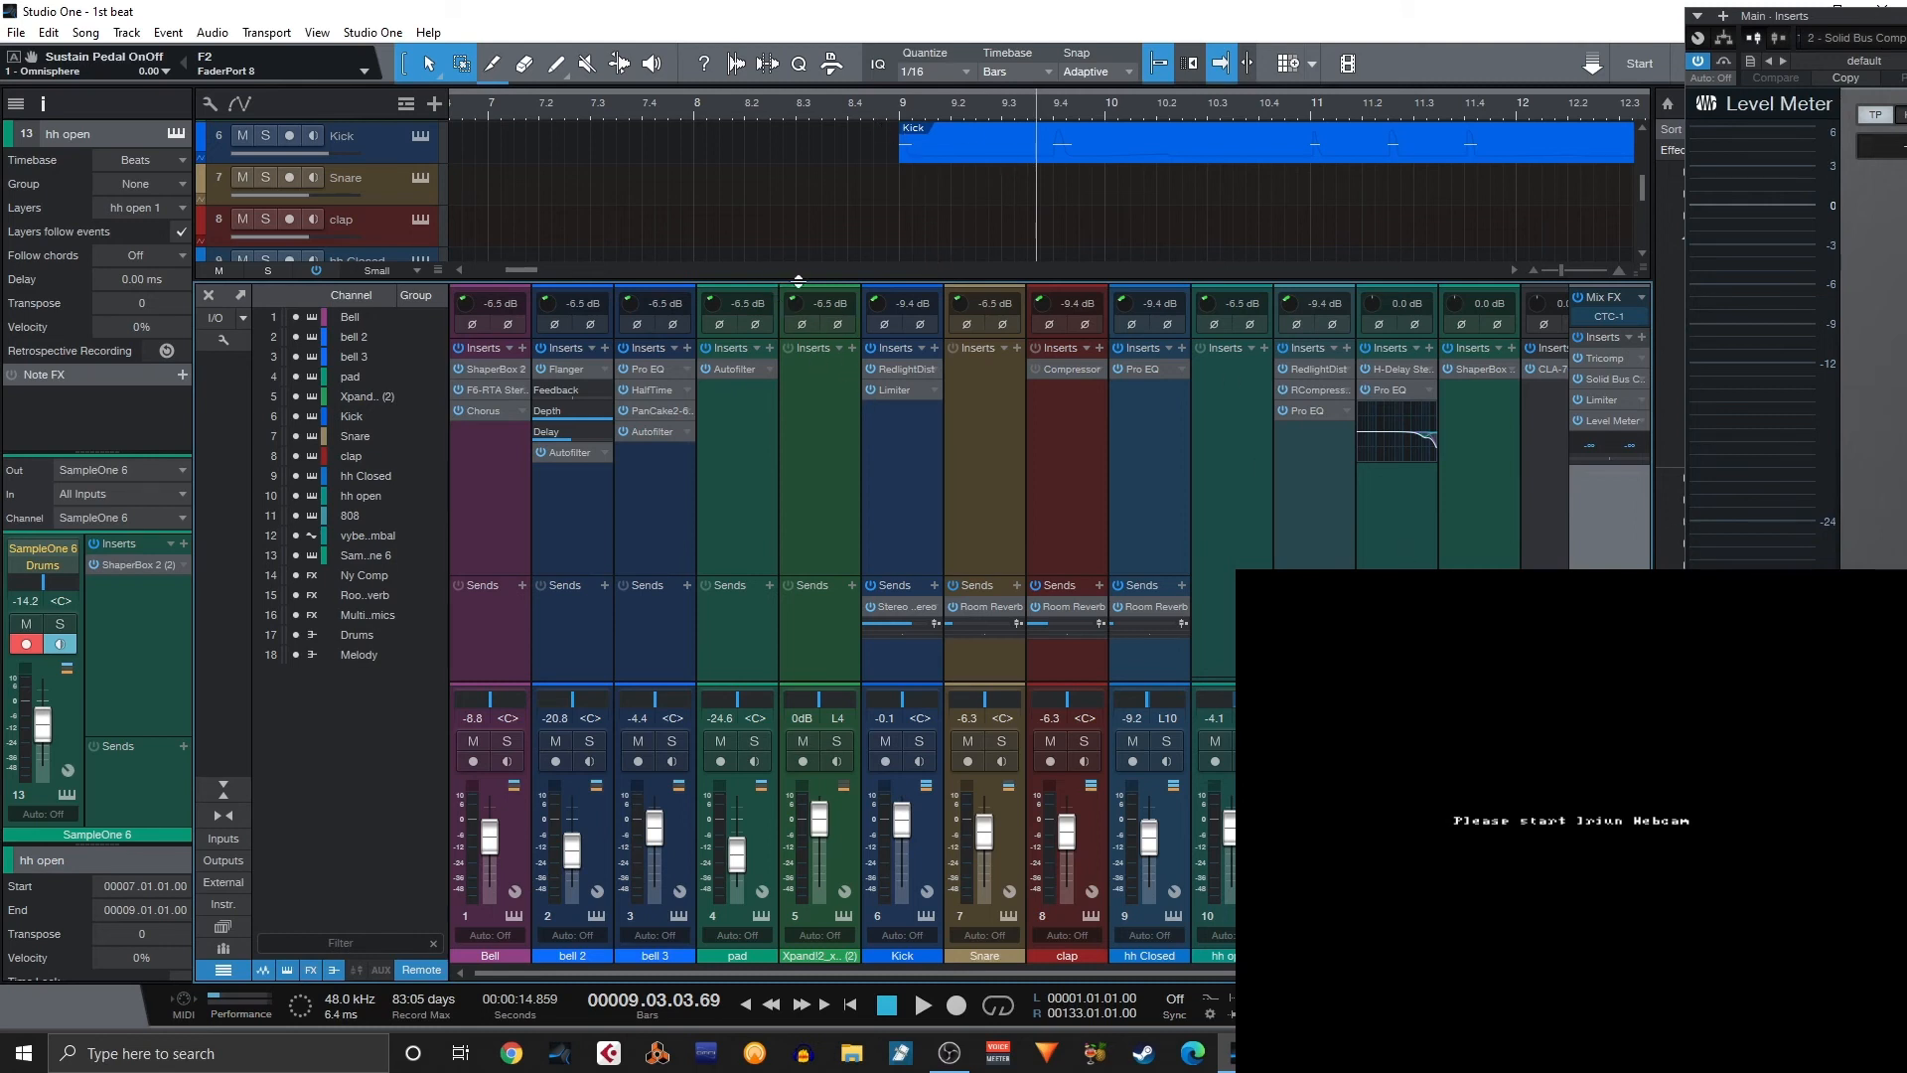
Shrink the mixer, open the Bell part in the note editor, and enlarge the editor.
{"action": "left_click_drag", "start_coordinate": [818, 281], "coordinate": [817, 553]}
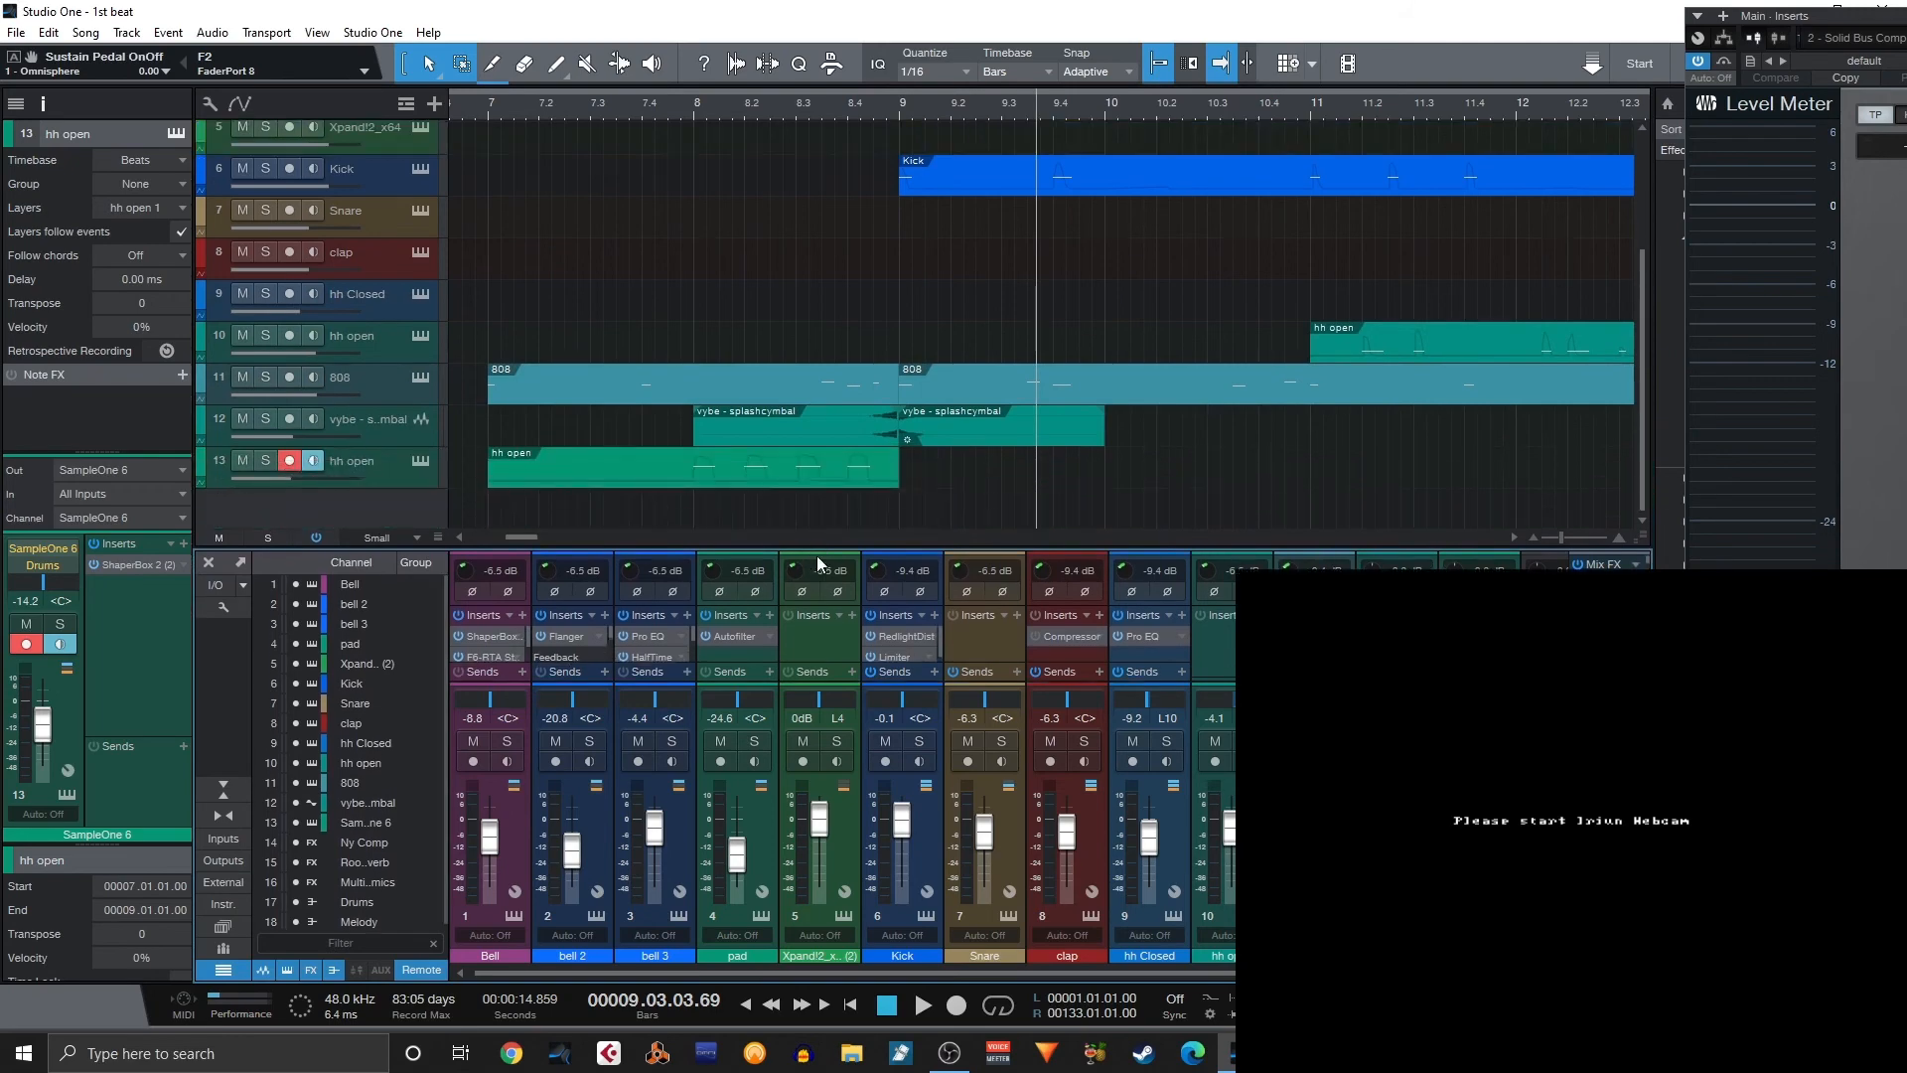
{"action": "scroll", "coordinate": [663, 464], "scroll_direction": "up", "scroll_amount": 4}
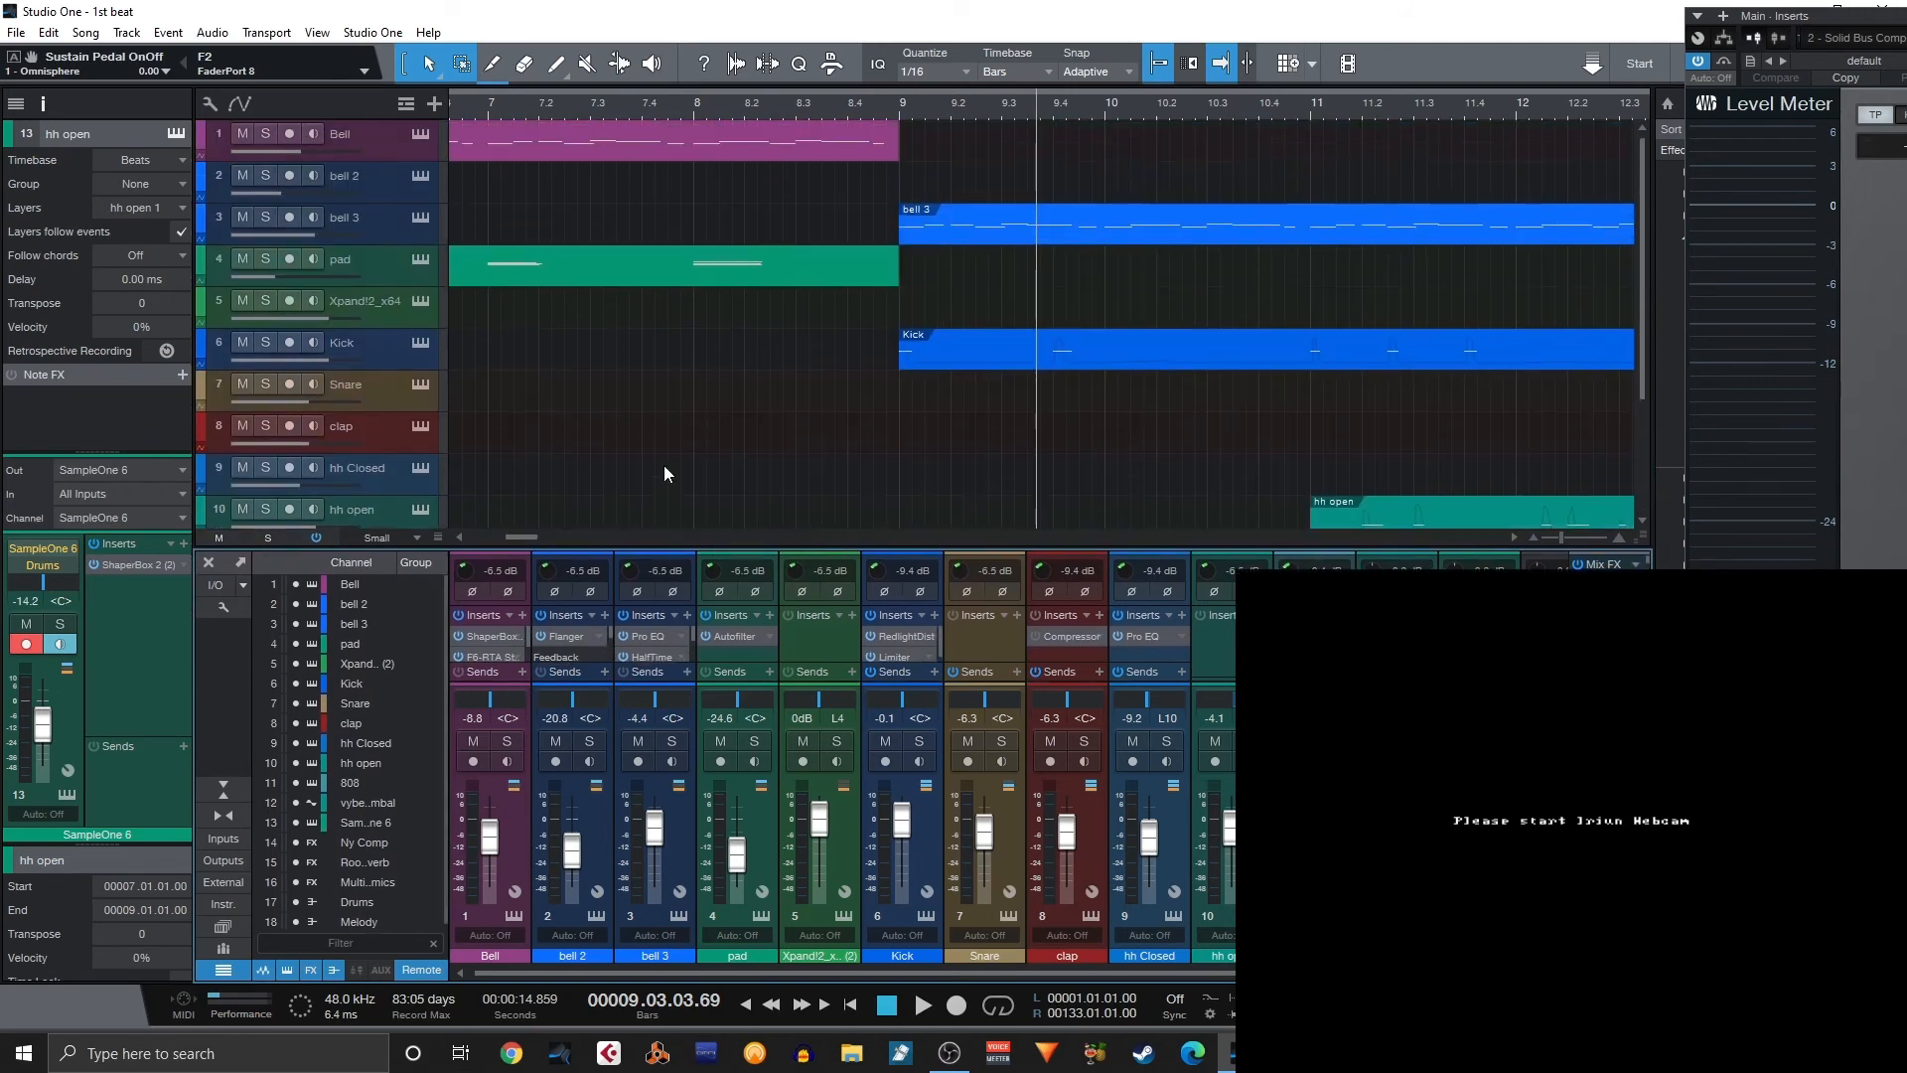
{"action": "double_click", "coordinate": [532, 141]}
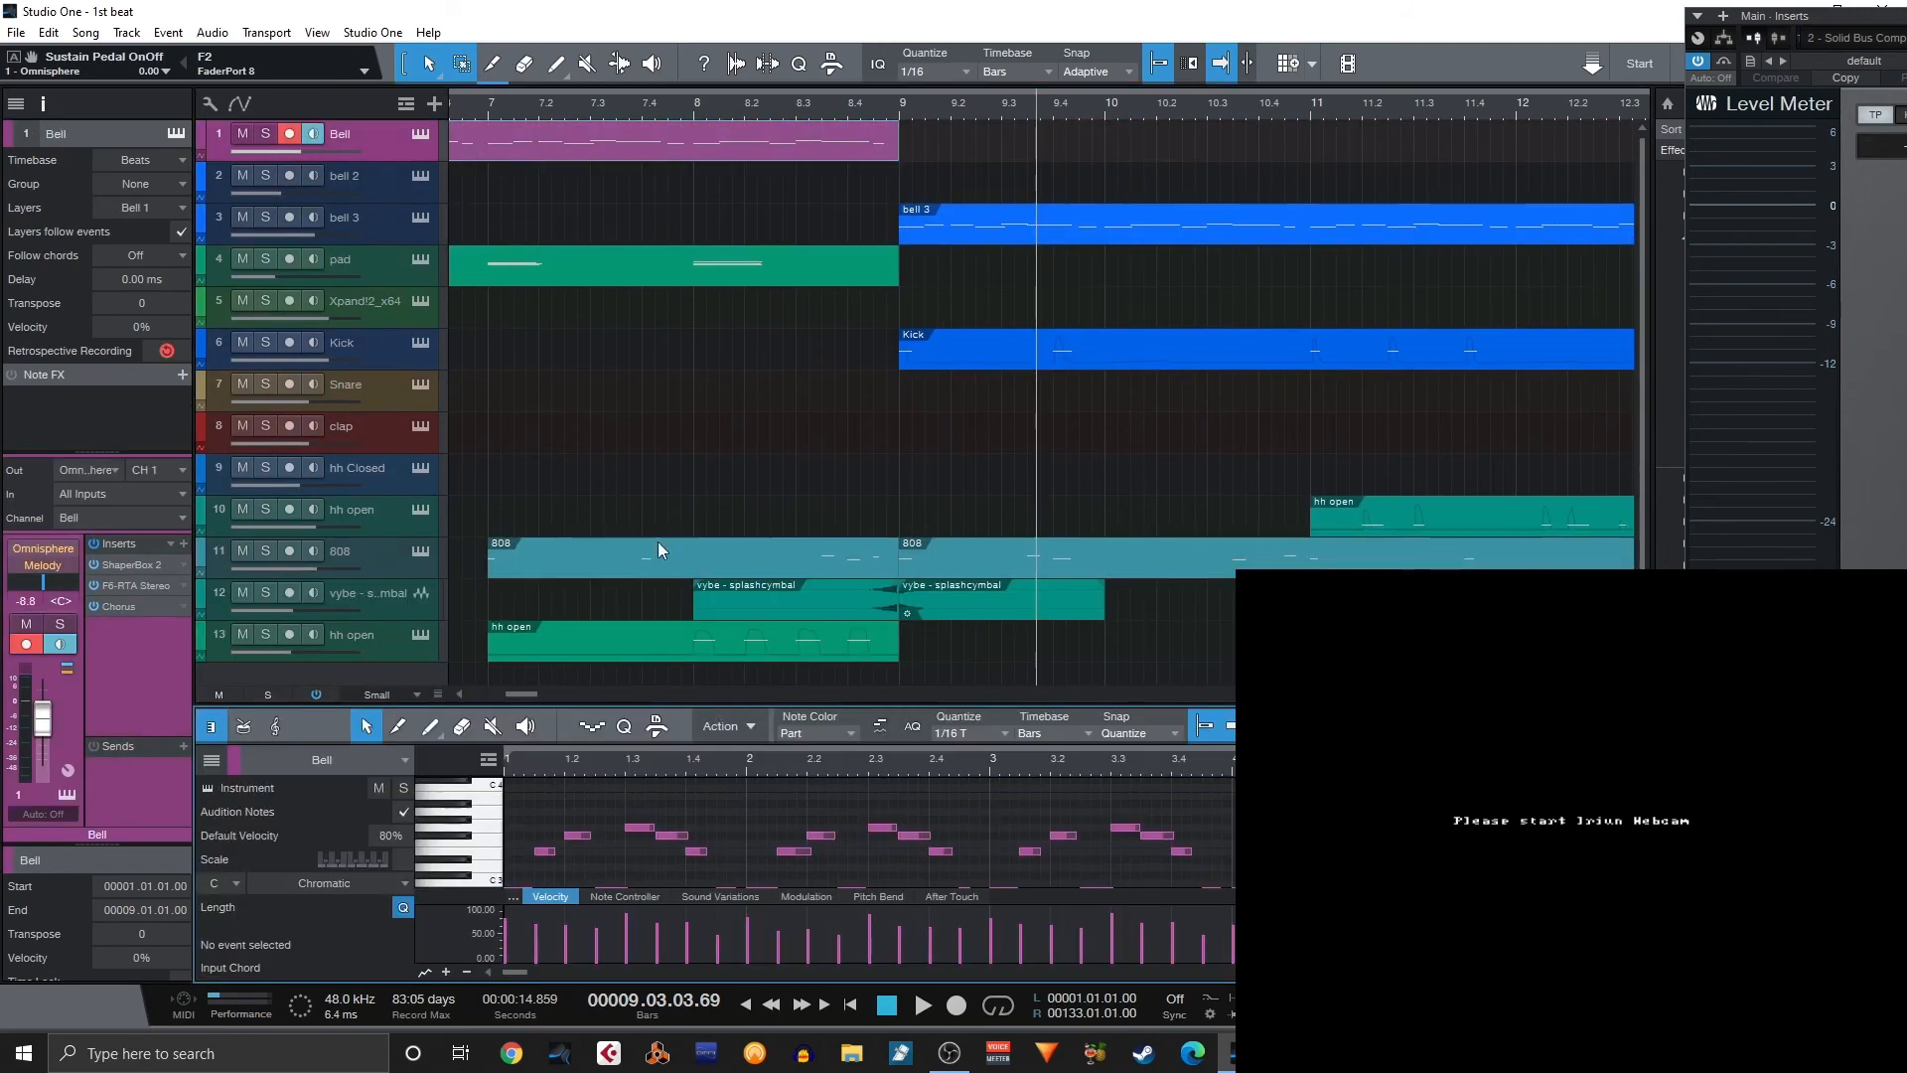
{"action": "left_click_drag", "start_coordinate": [744, 704], "coordinate": [526, 502]}
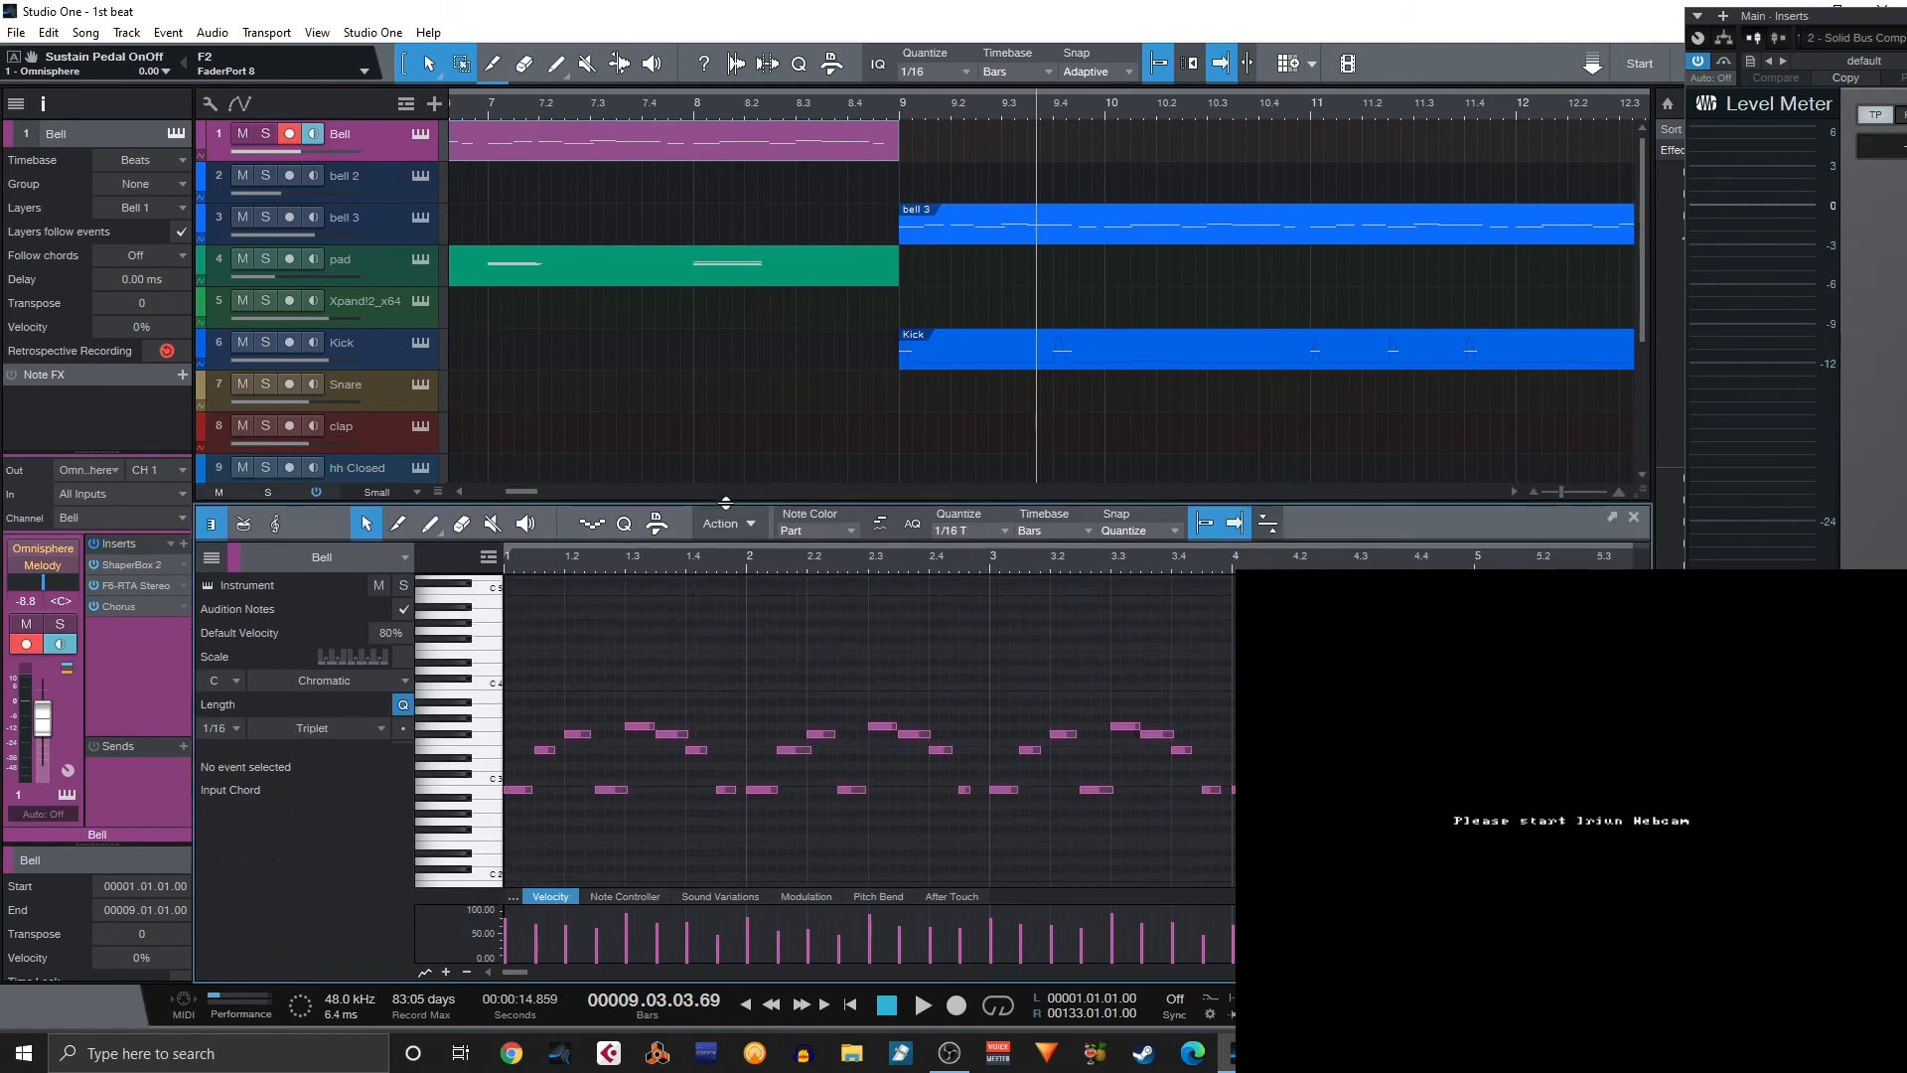
Show the editor's macro toolbar, go through the Music Editing and Music Creation pages, and review the available note actions.
{"action": "left_click", "coordinate": [656, 527]}
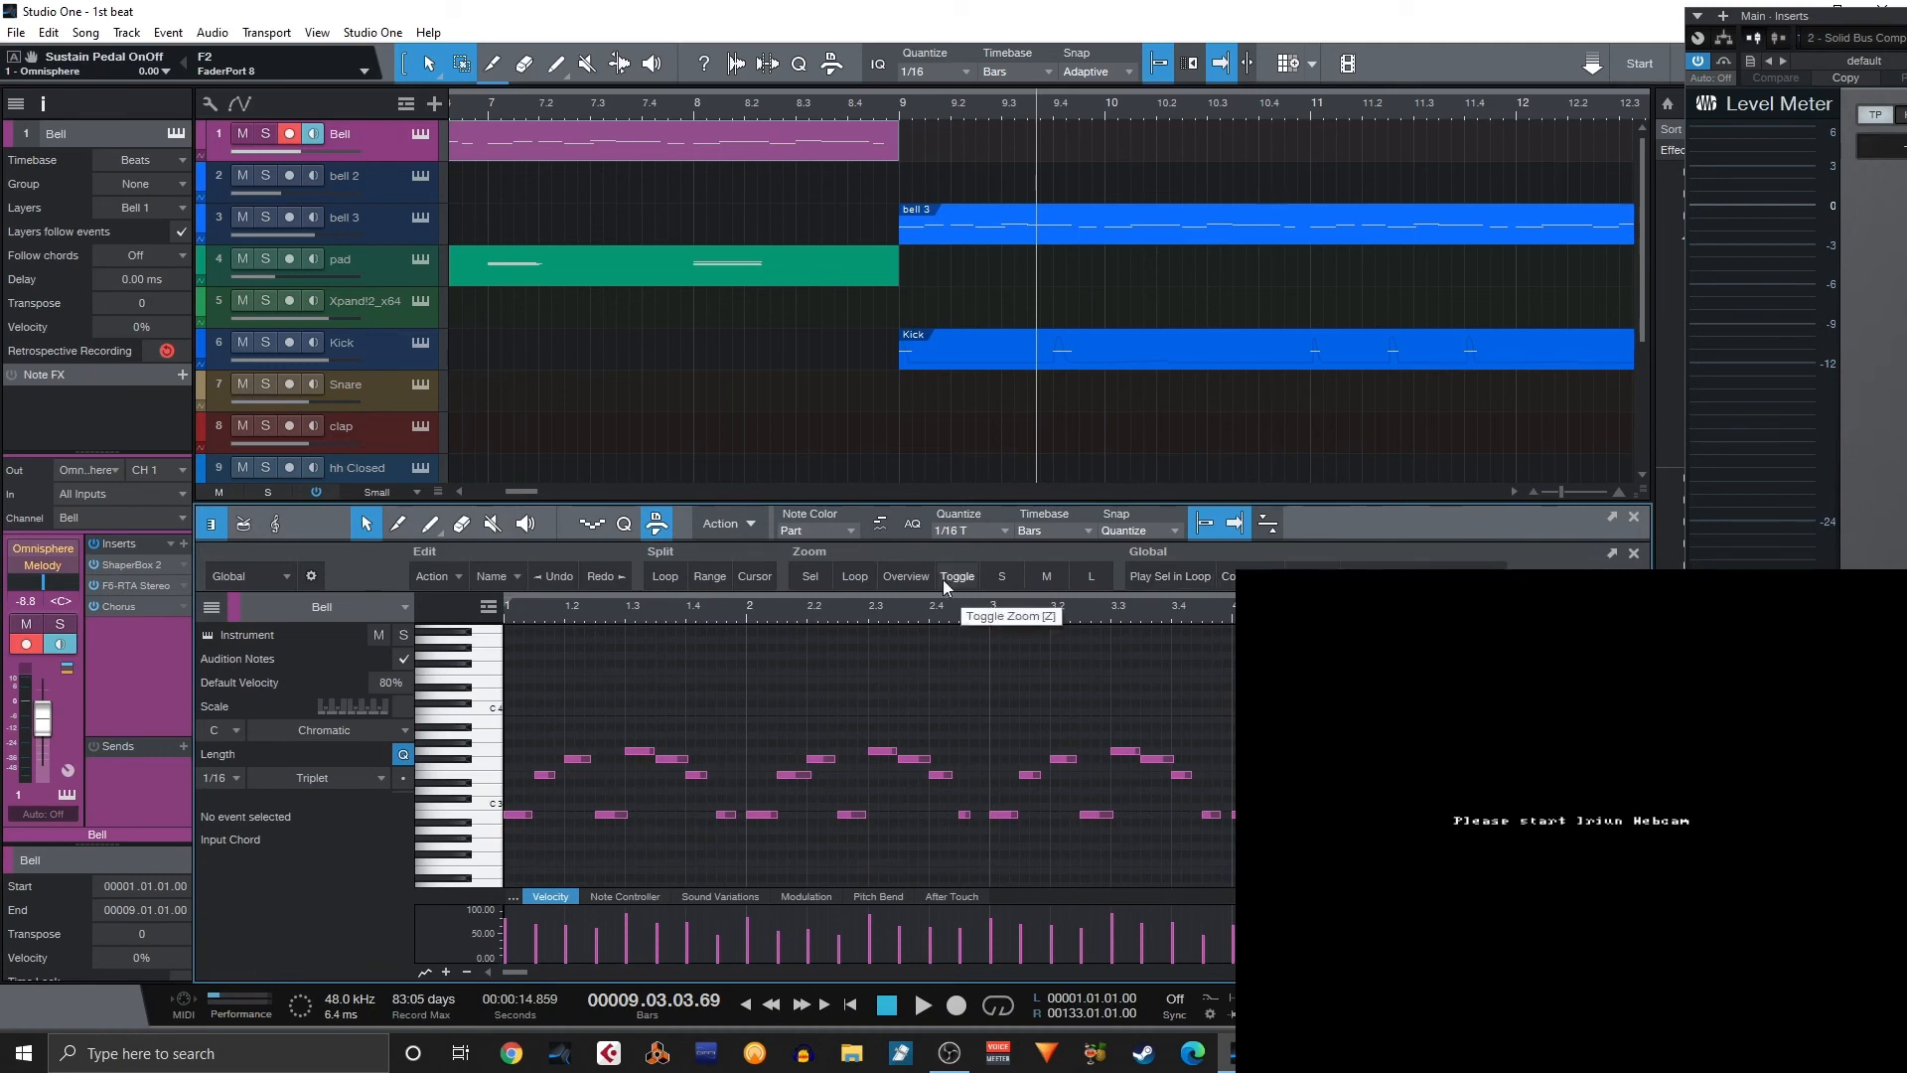
{"action": "left_click", "coordinate": [287, 575]}
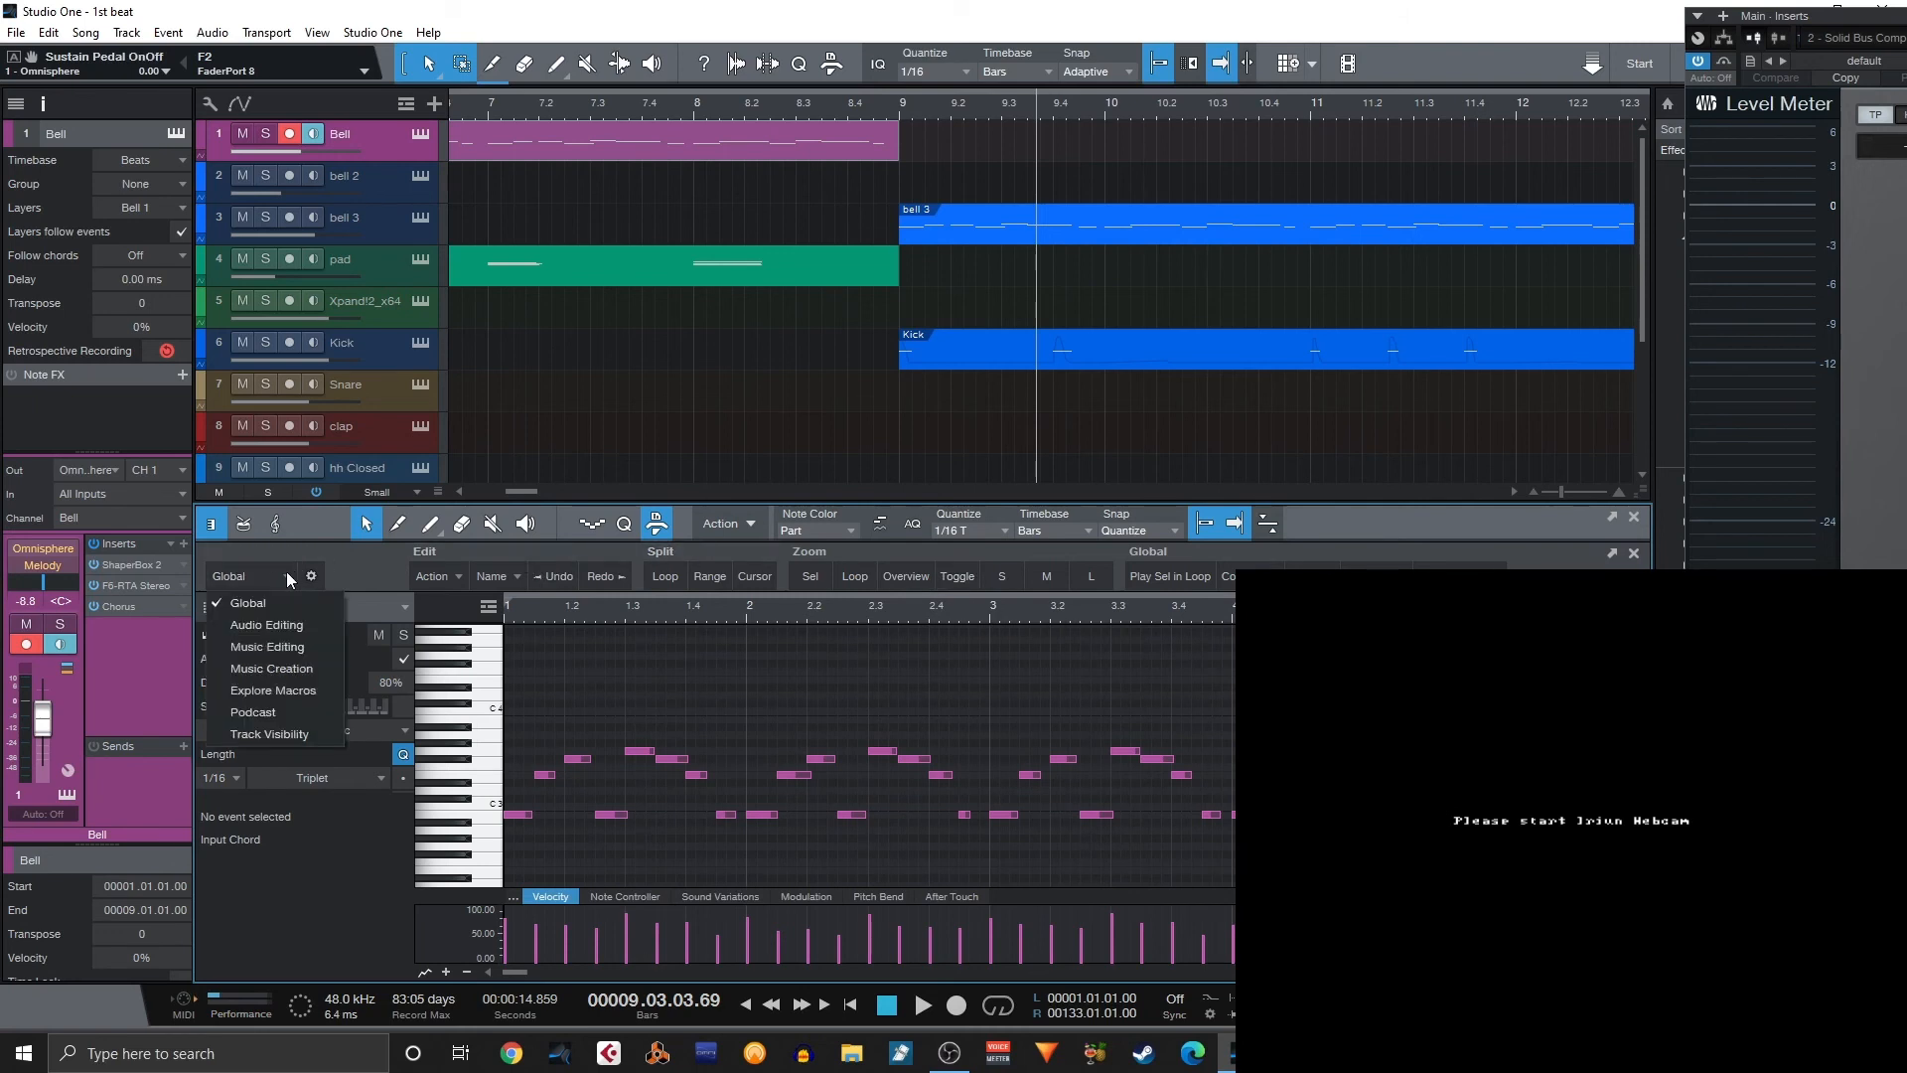
{"action": "left_click", "coordinate": [291, 649]}
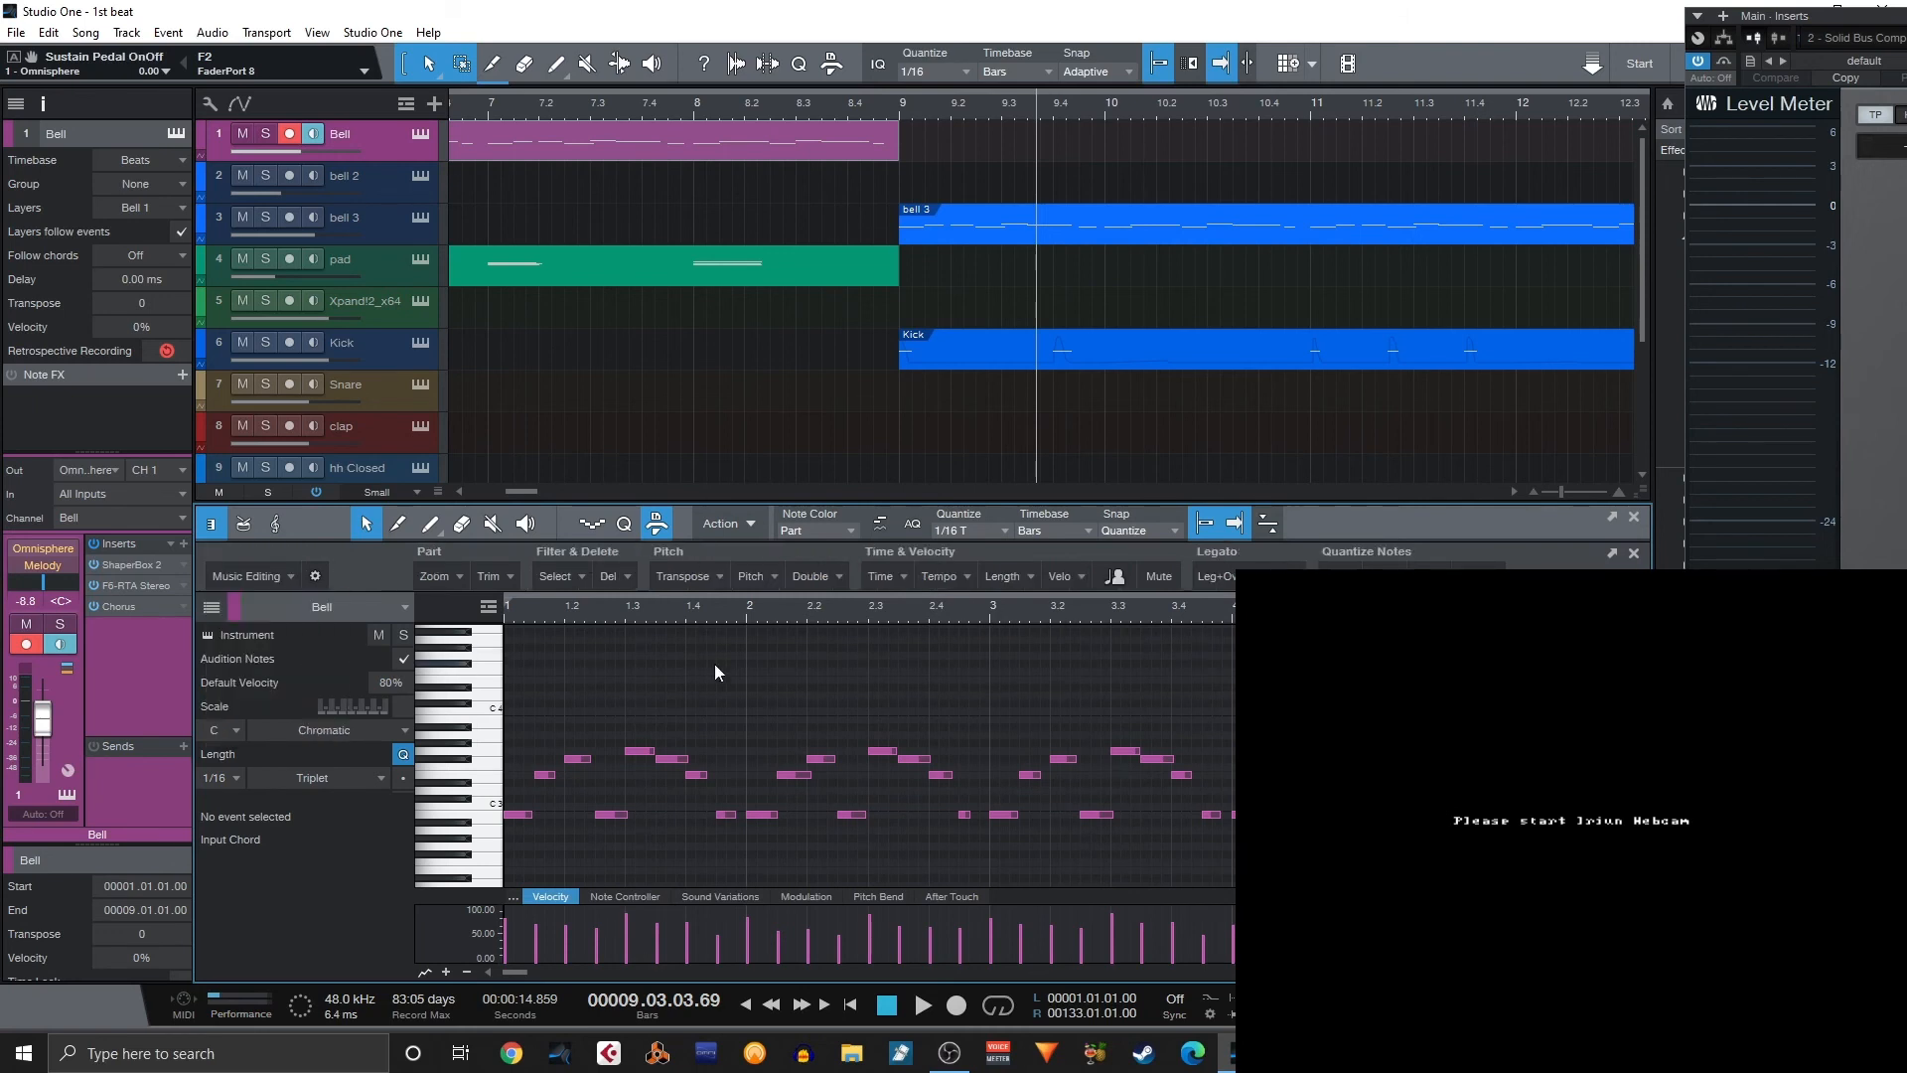
{"action": "left_click", "coordinate": [287, 576]}
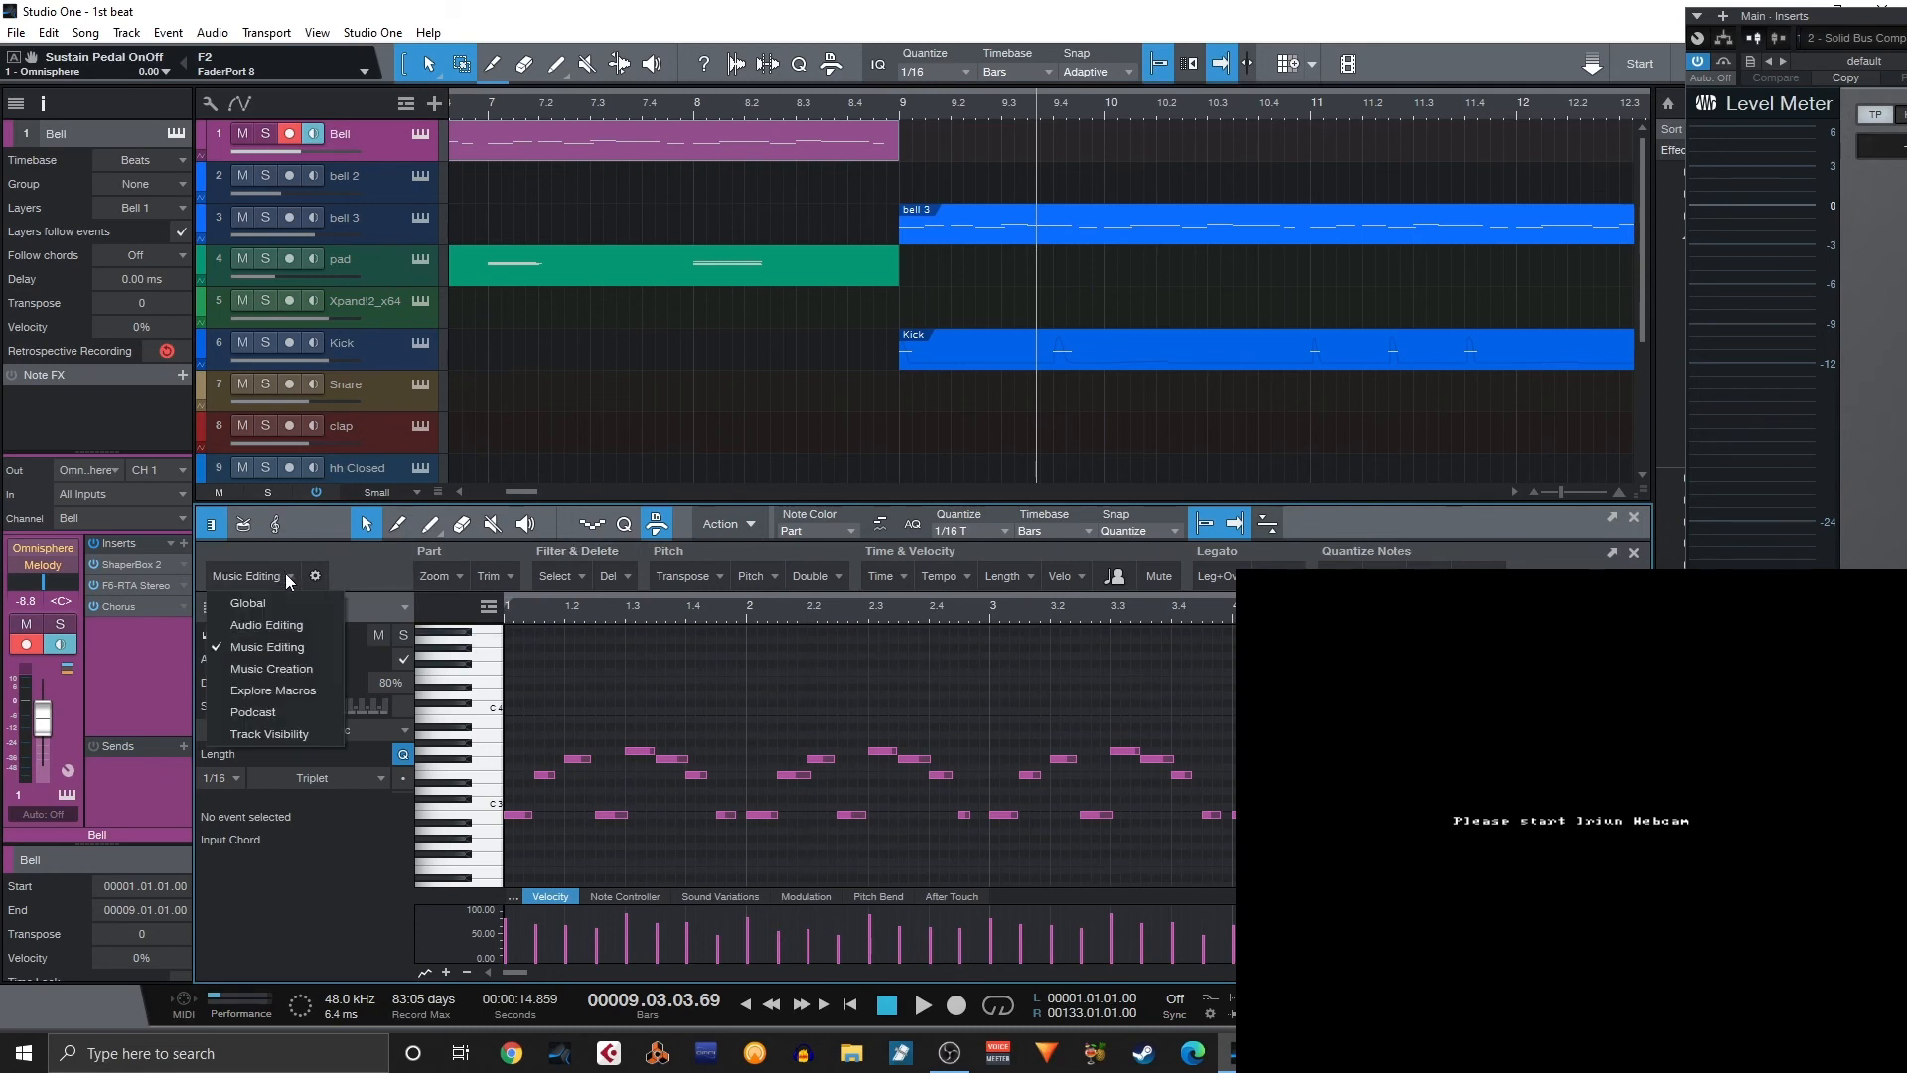
{"action": "left_click", "coordinate": [300, 670]}
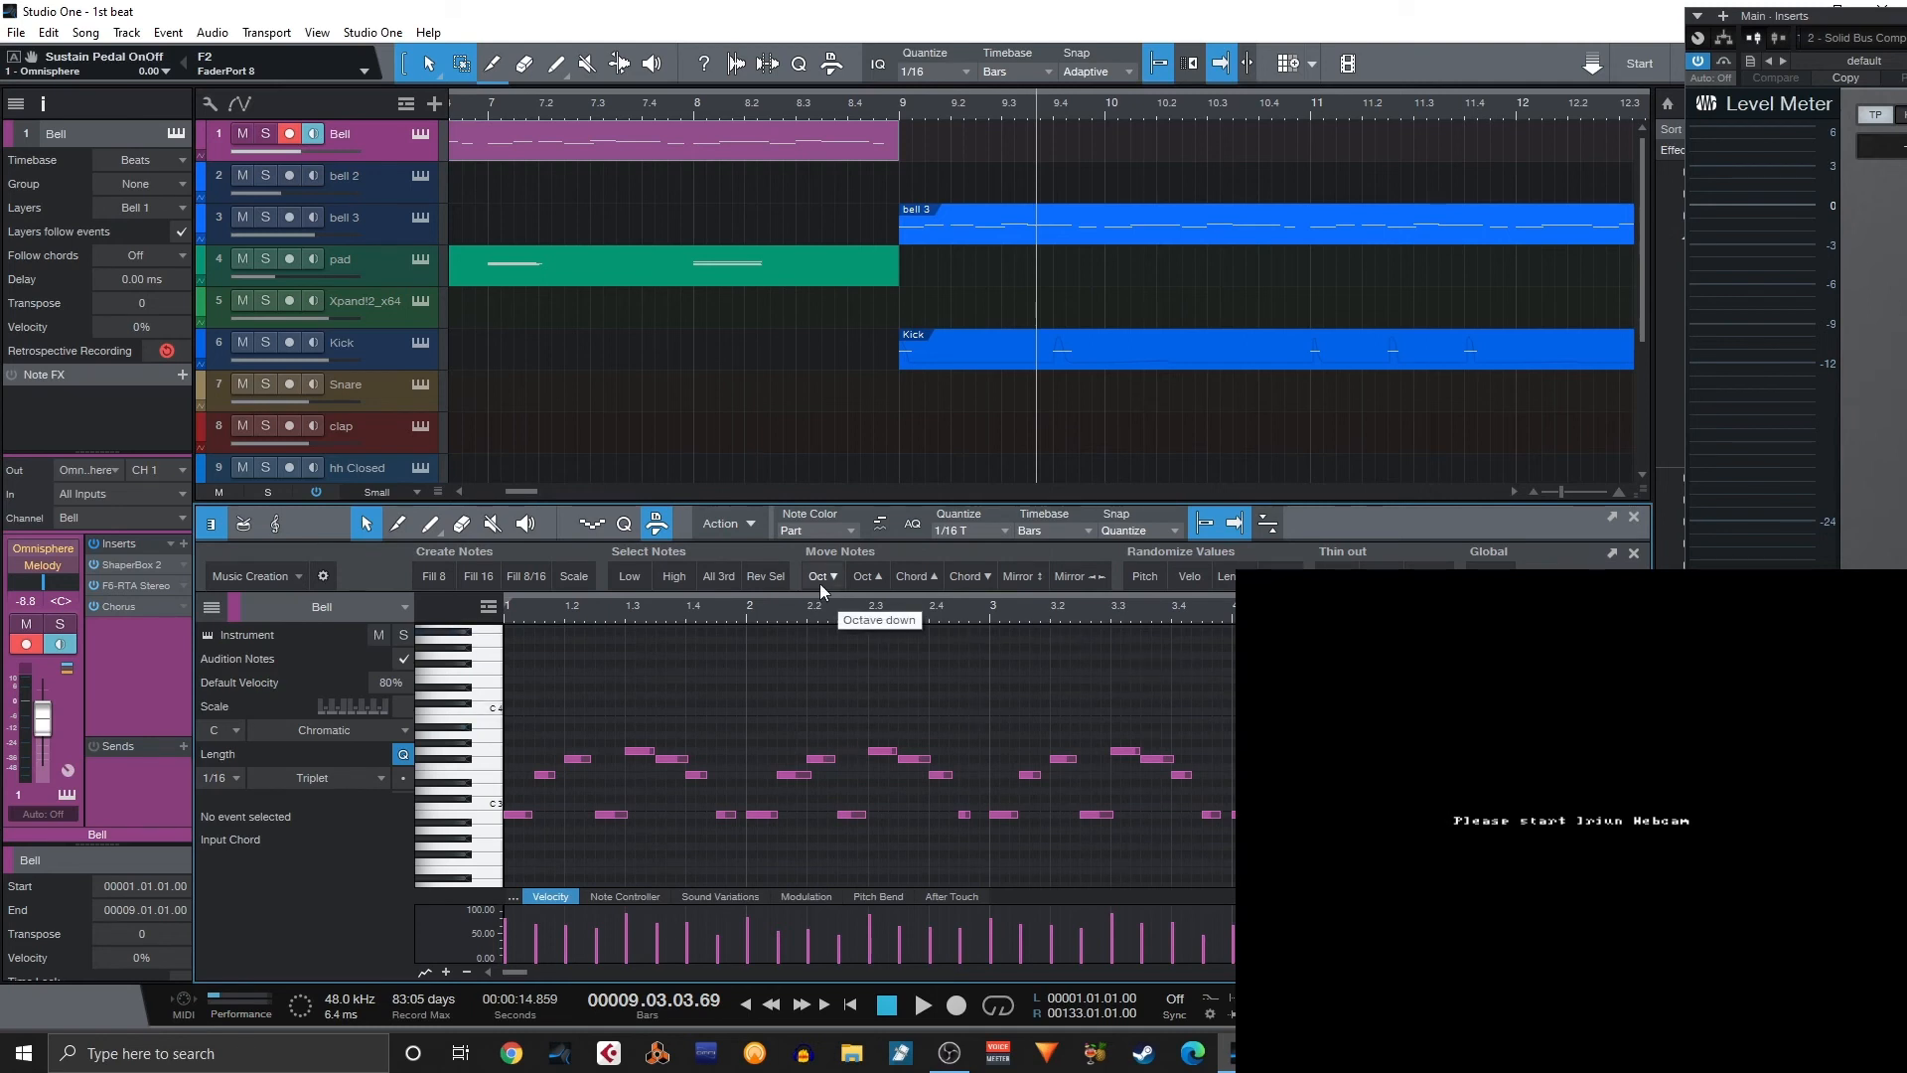
{"action": "left_click", "coordinate": [735, 522]}
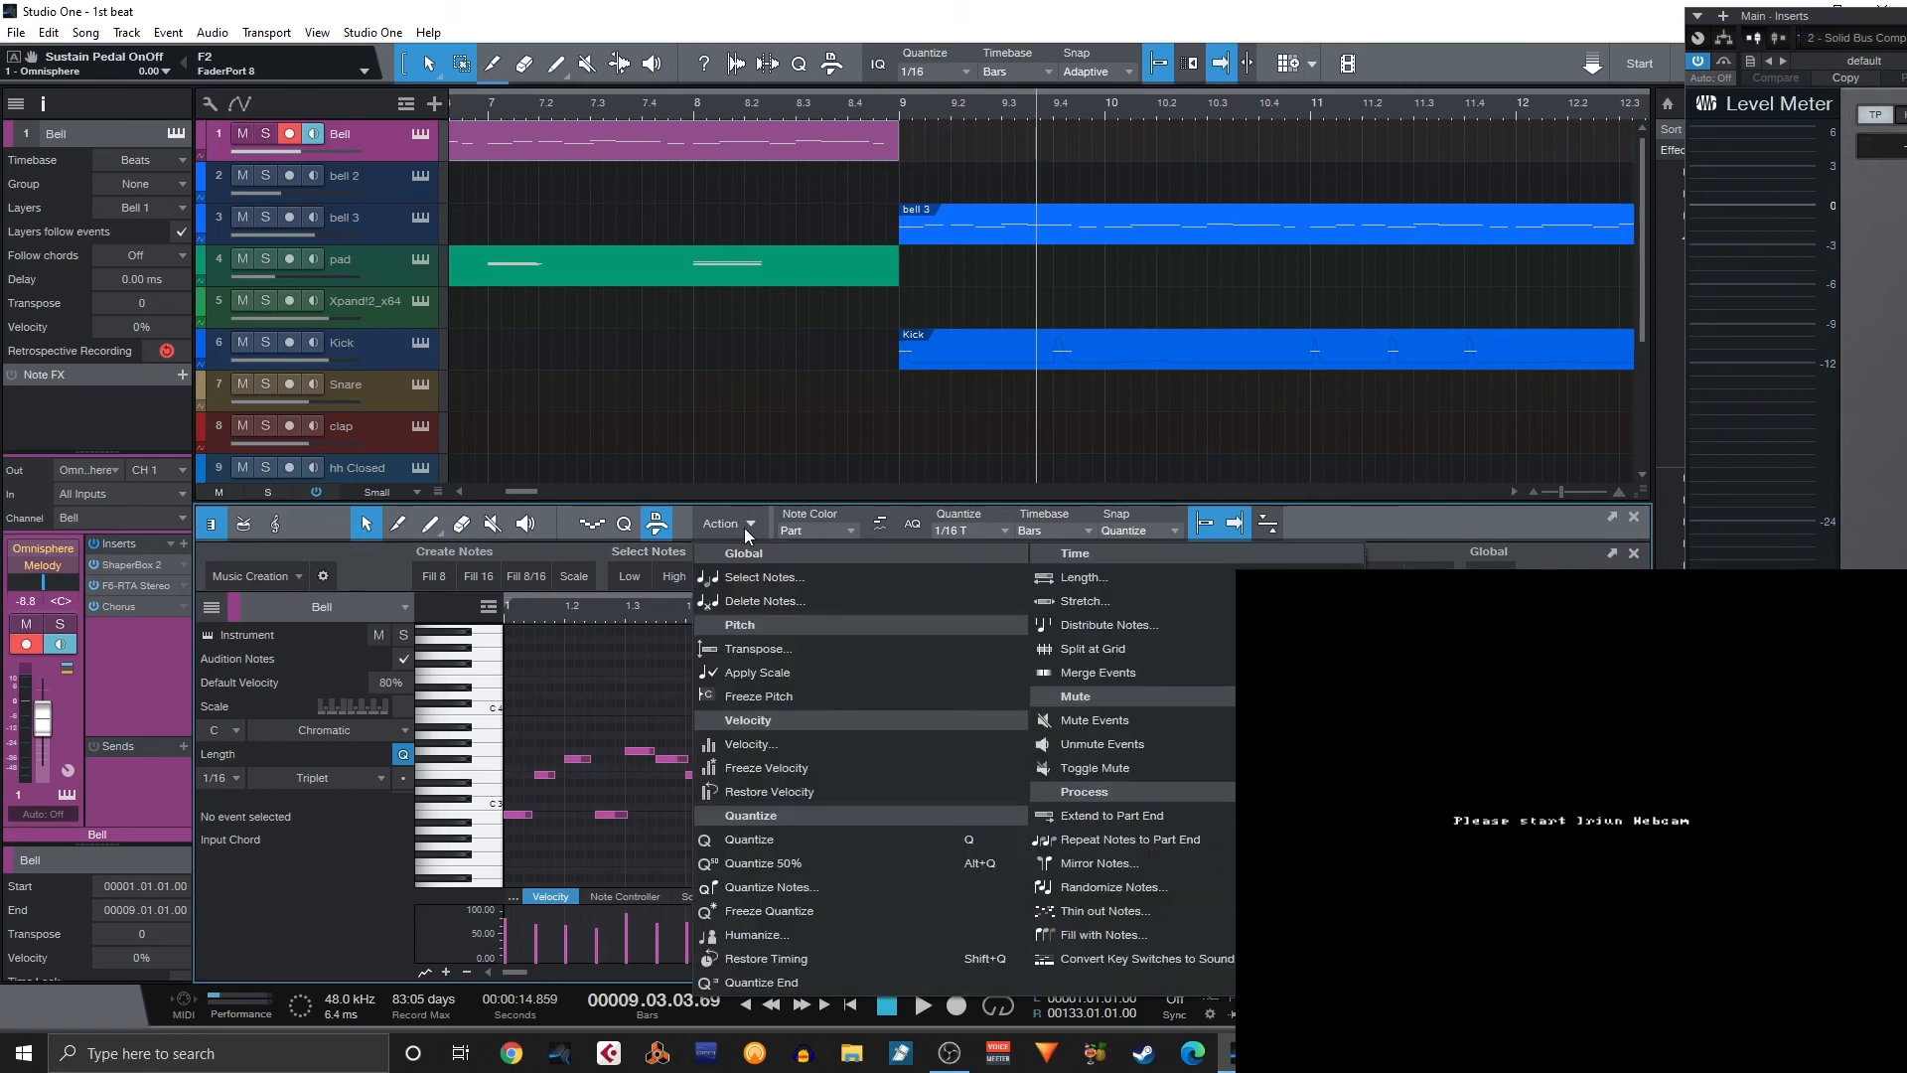
{"action": "left_click", "coordinate": [747, 438]}
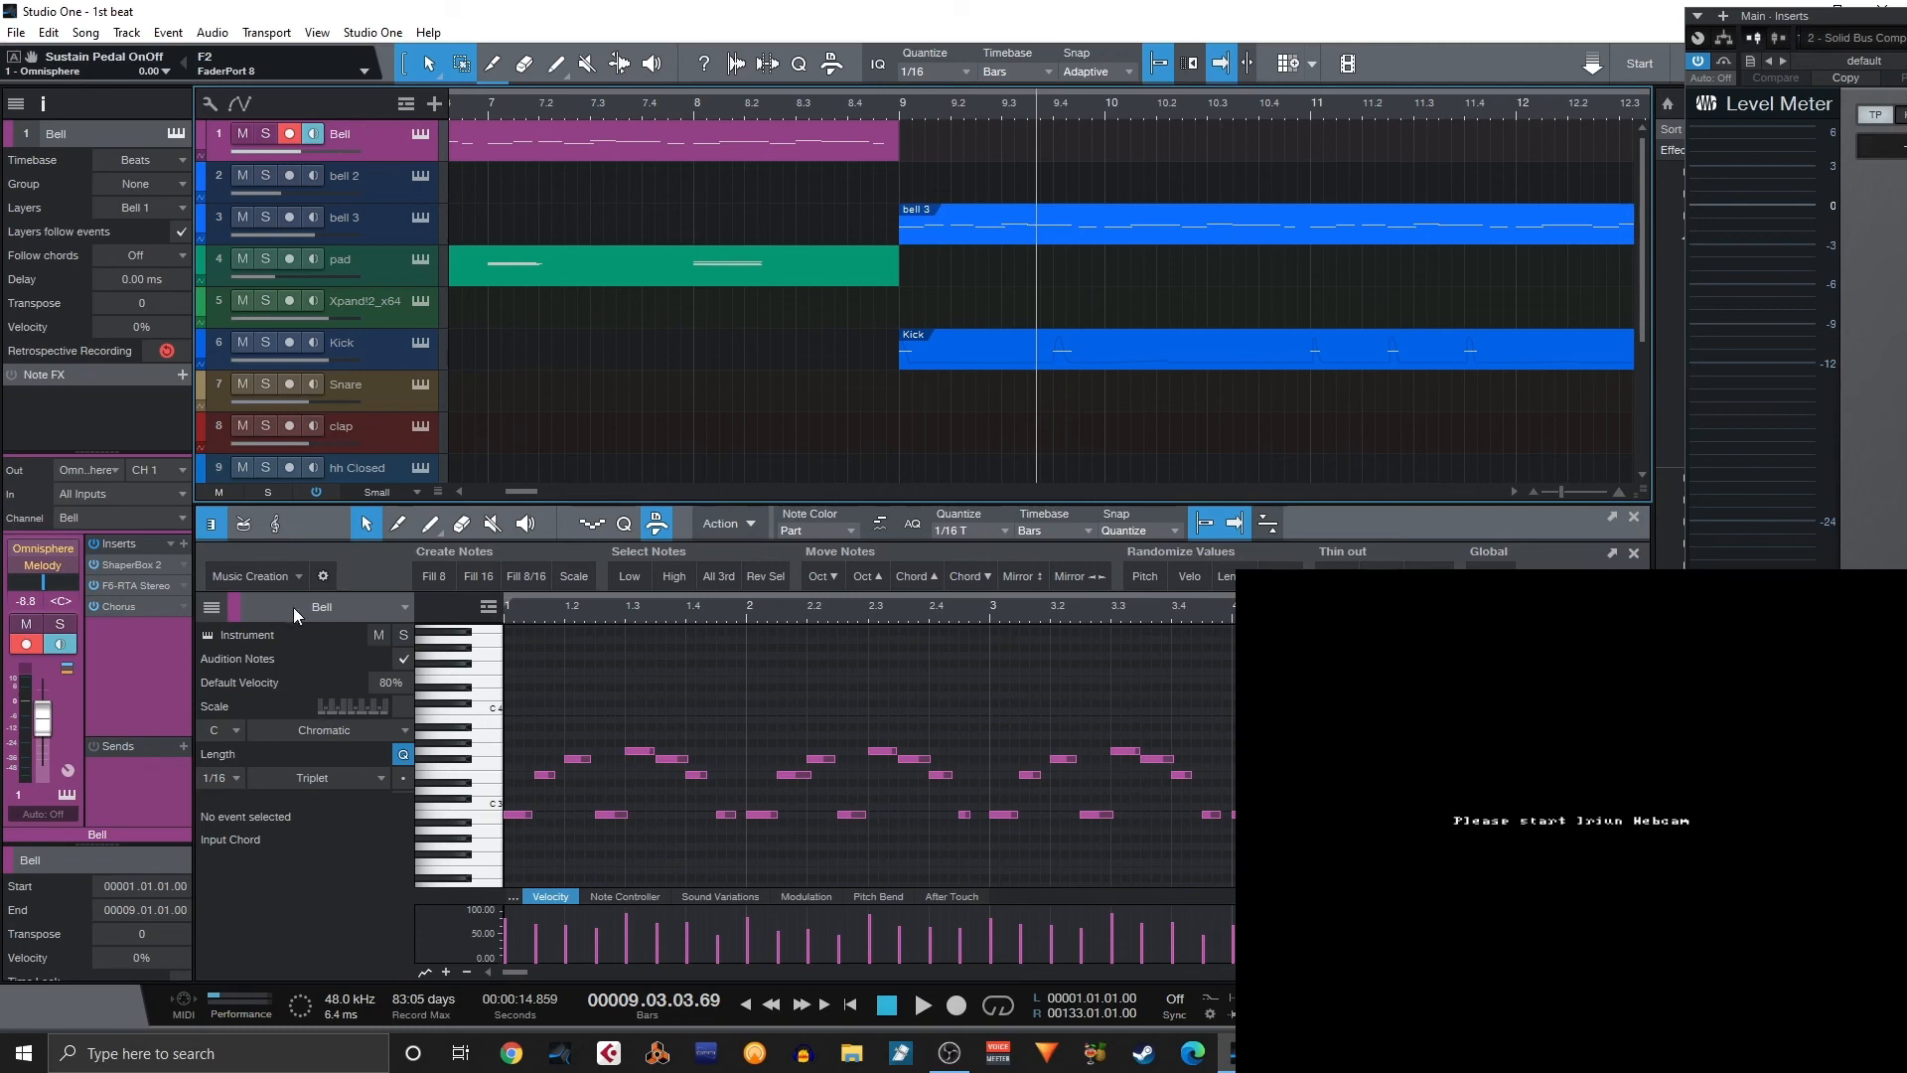
Shrink the note editor, zoom out to the whole arrangement, and place the playhead at bar 7.
{"action": "left_click_drag", "start_coordinate": [802, 501], "coordinate": [802, 658]}
{"action": "key", "text": "w"}
{"action": "key", "text": "w"}
{"action": "key", "text": "w"}
{"action": "key", "text": "w"}
{"action": "key", "text": "w"}
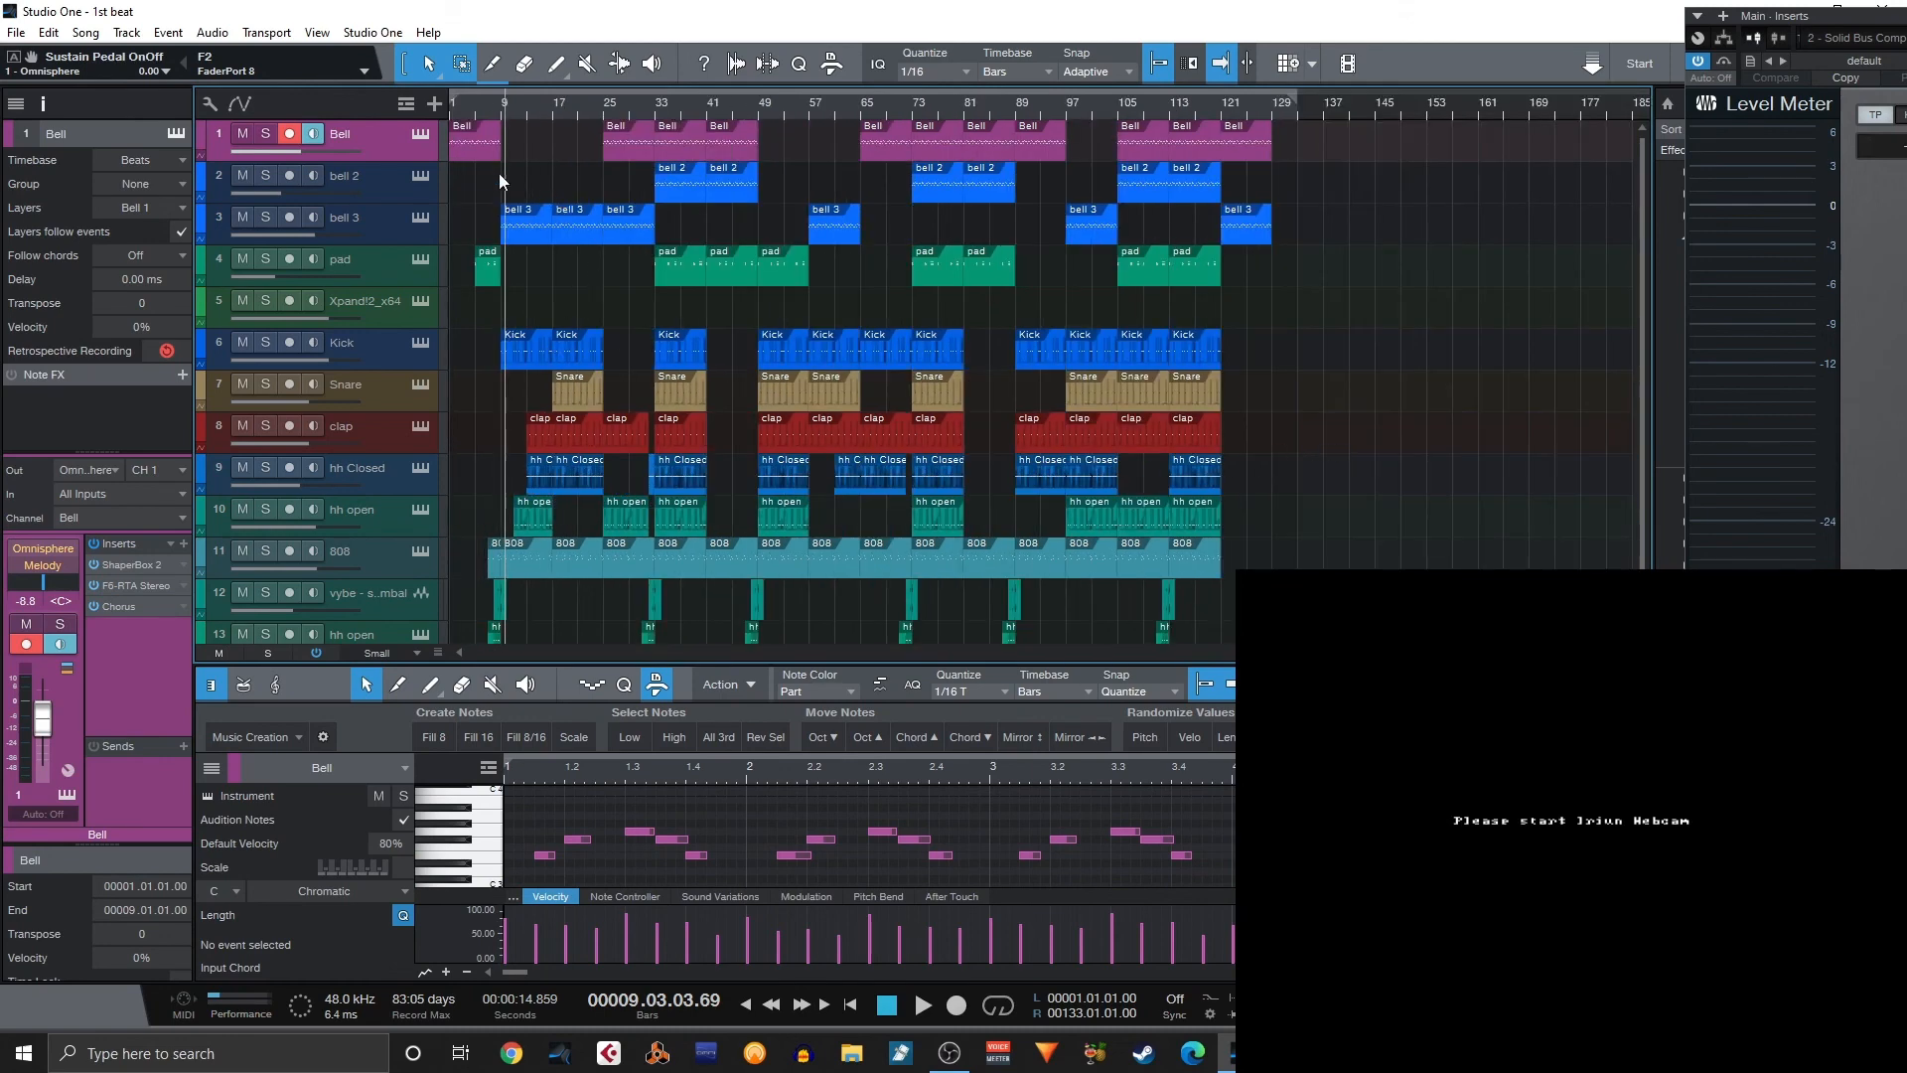
{"action": "left_click", "coordinate": [487, 110]}
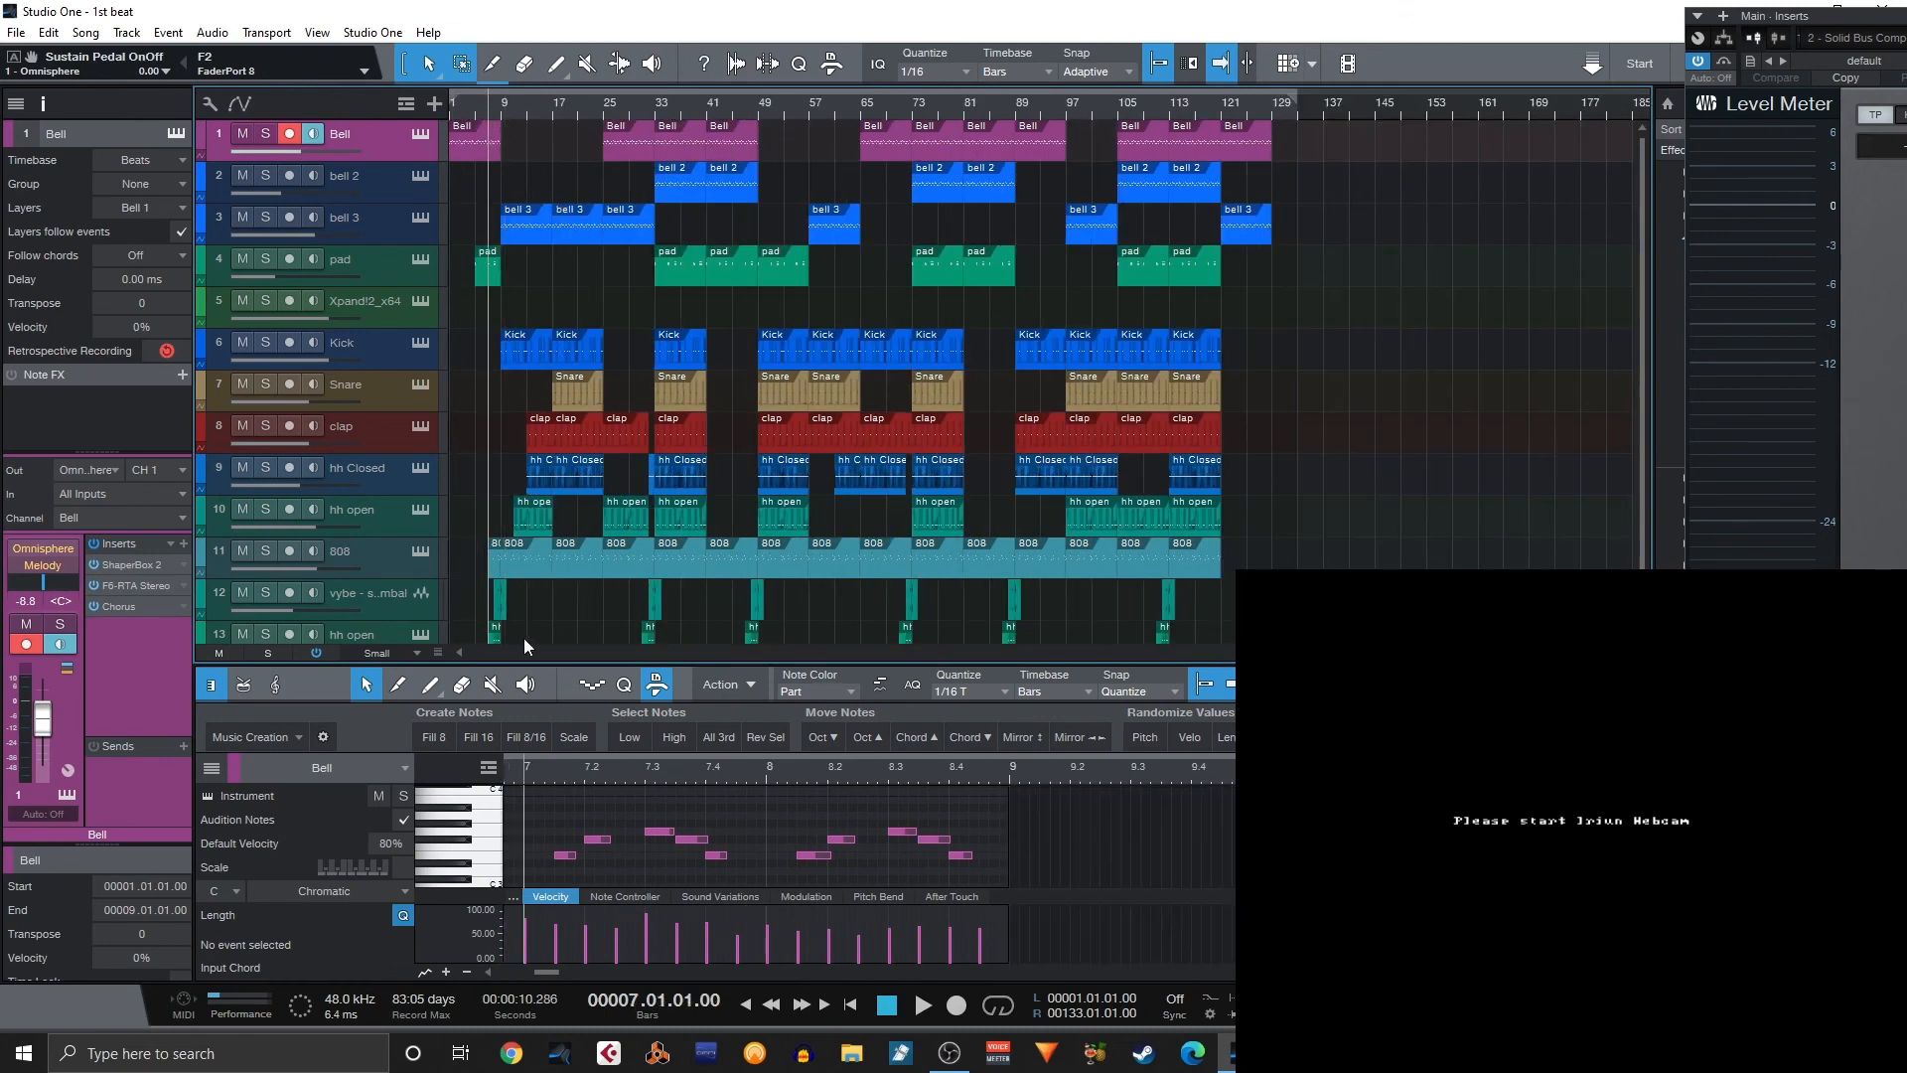
{"action": "scroll", "coordinate": [497, 625], "scroll_direction": "down", "scroll_amount": 1}
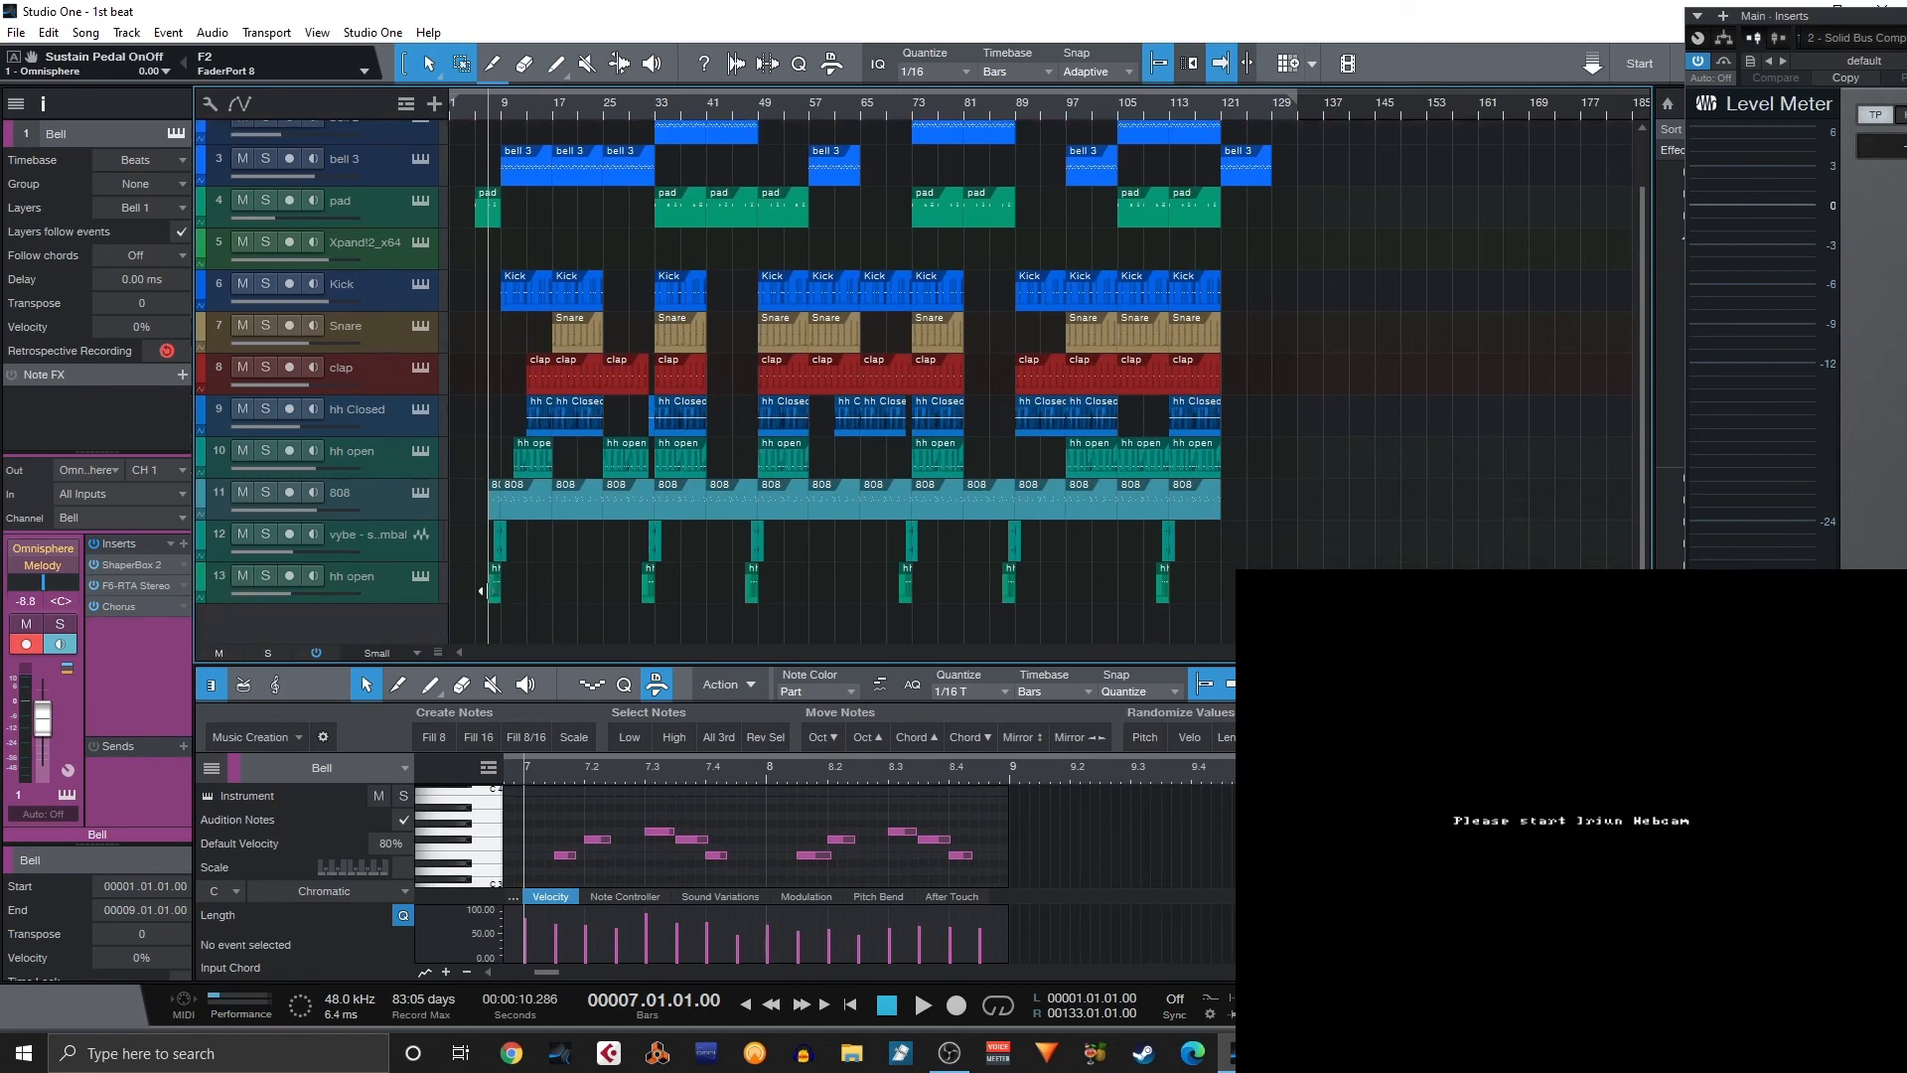
Return to the start of the song and listen to the full mix through to bar 75.
{"action": "key", "text": "comma"}
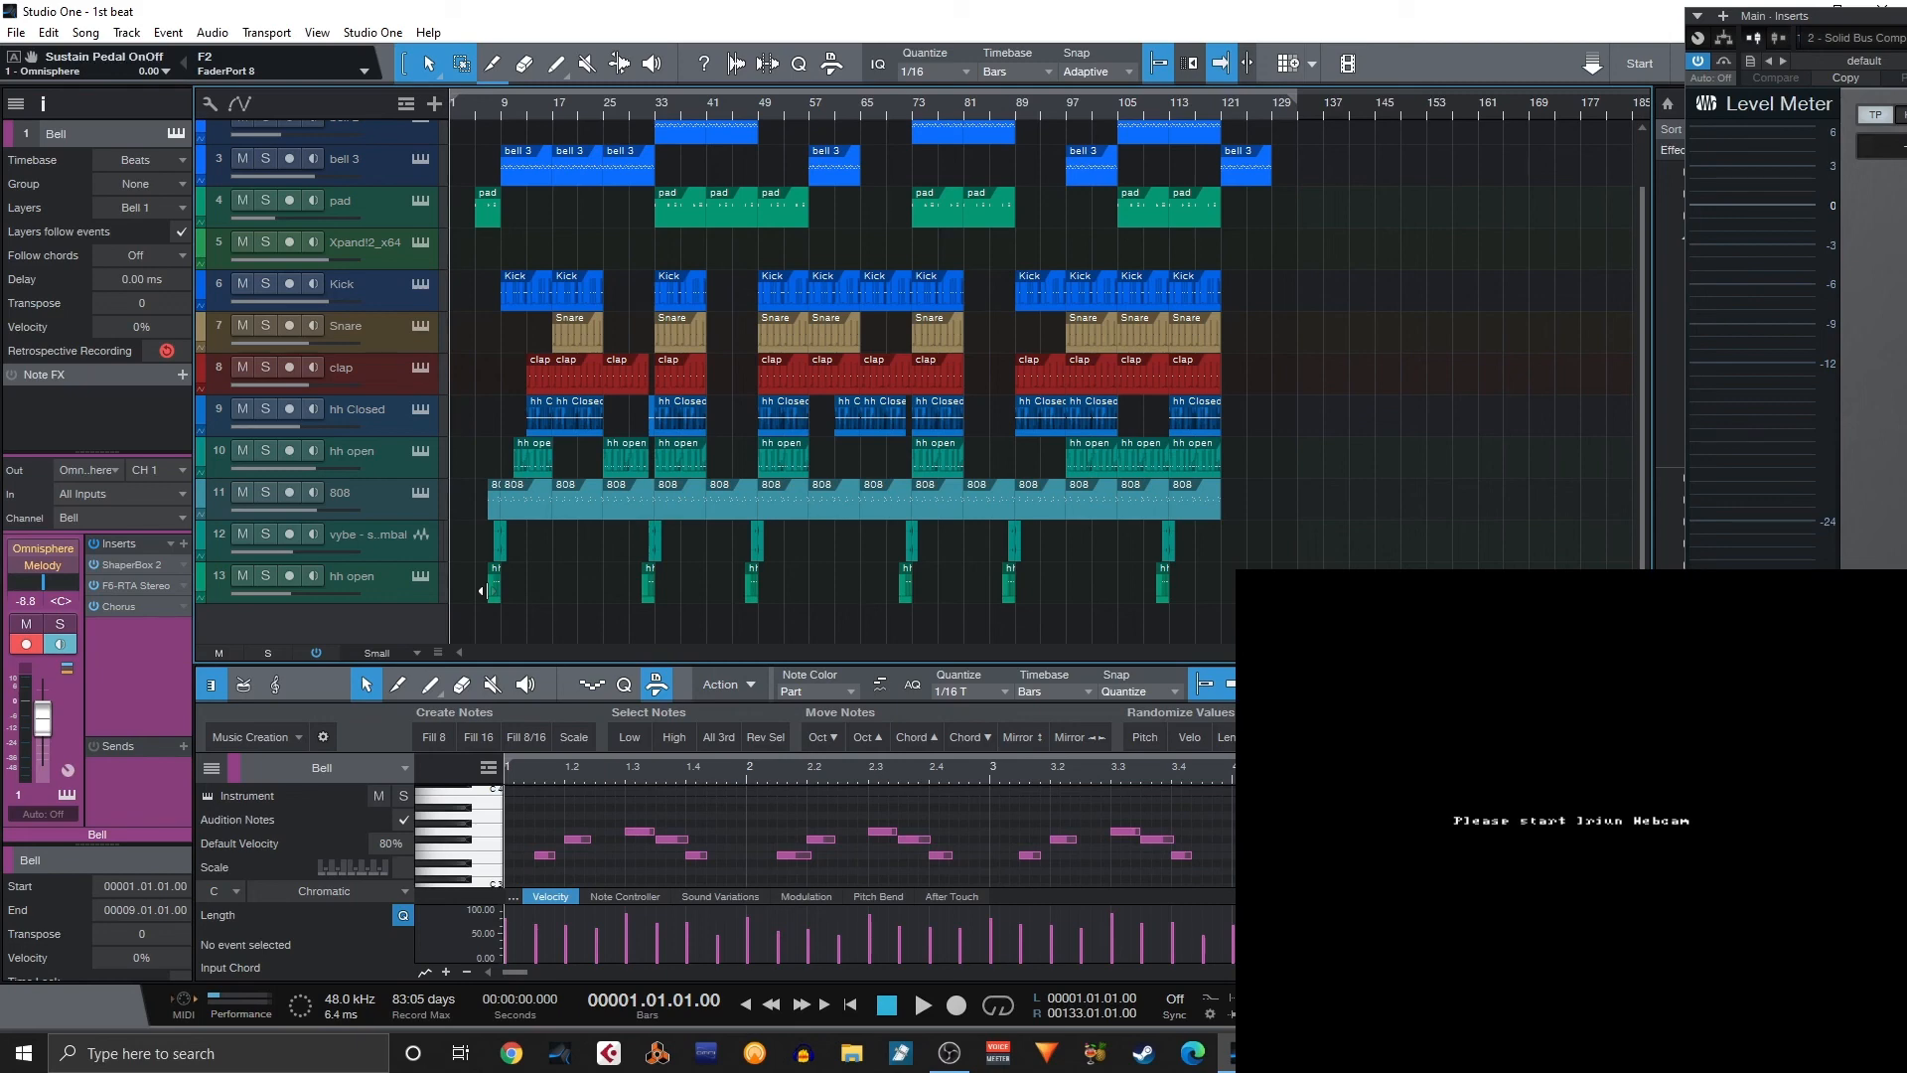
{"action": "key", "text": "space"}
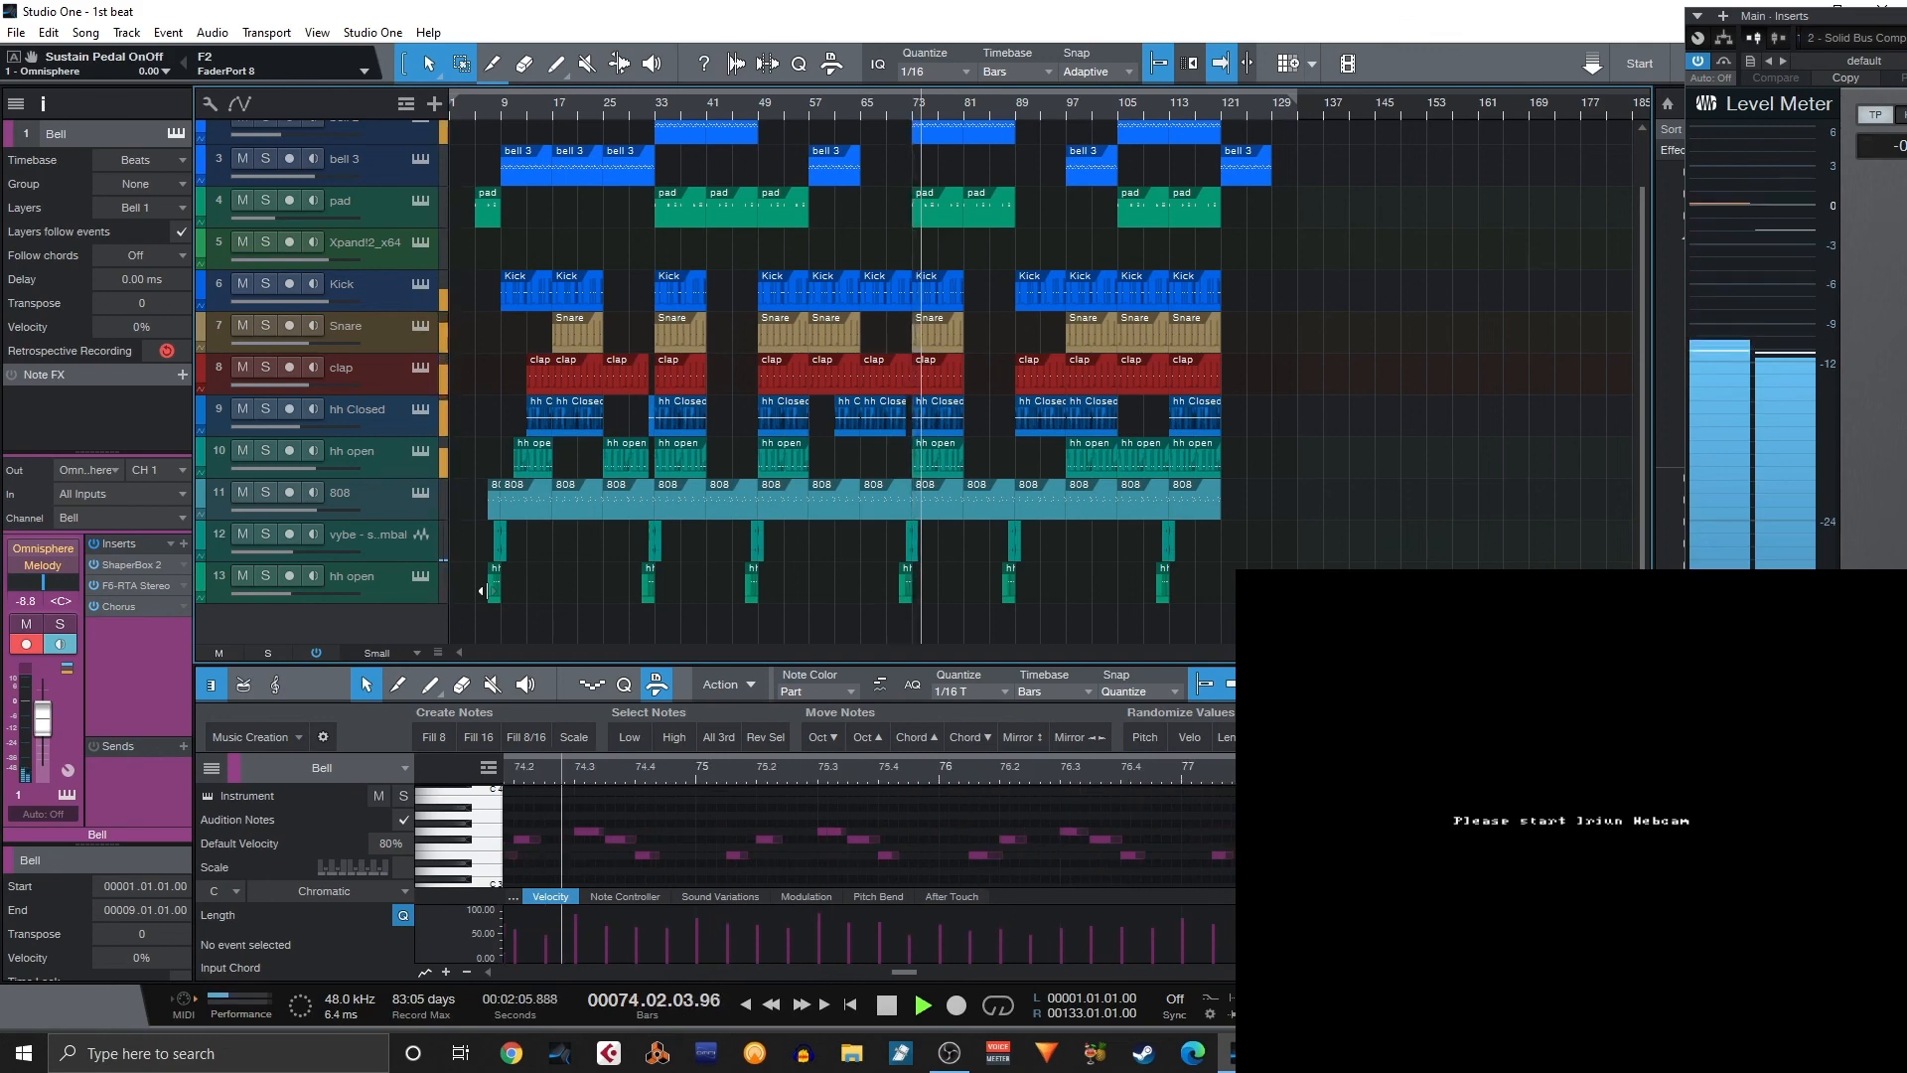
{"action": "key", "text": "space"}
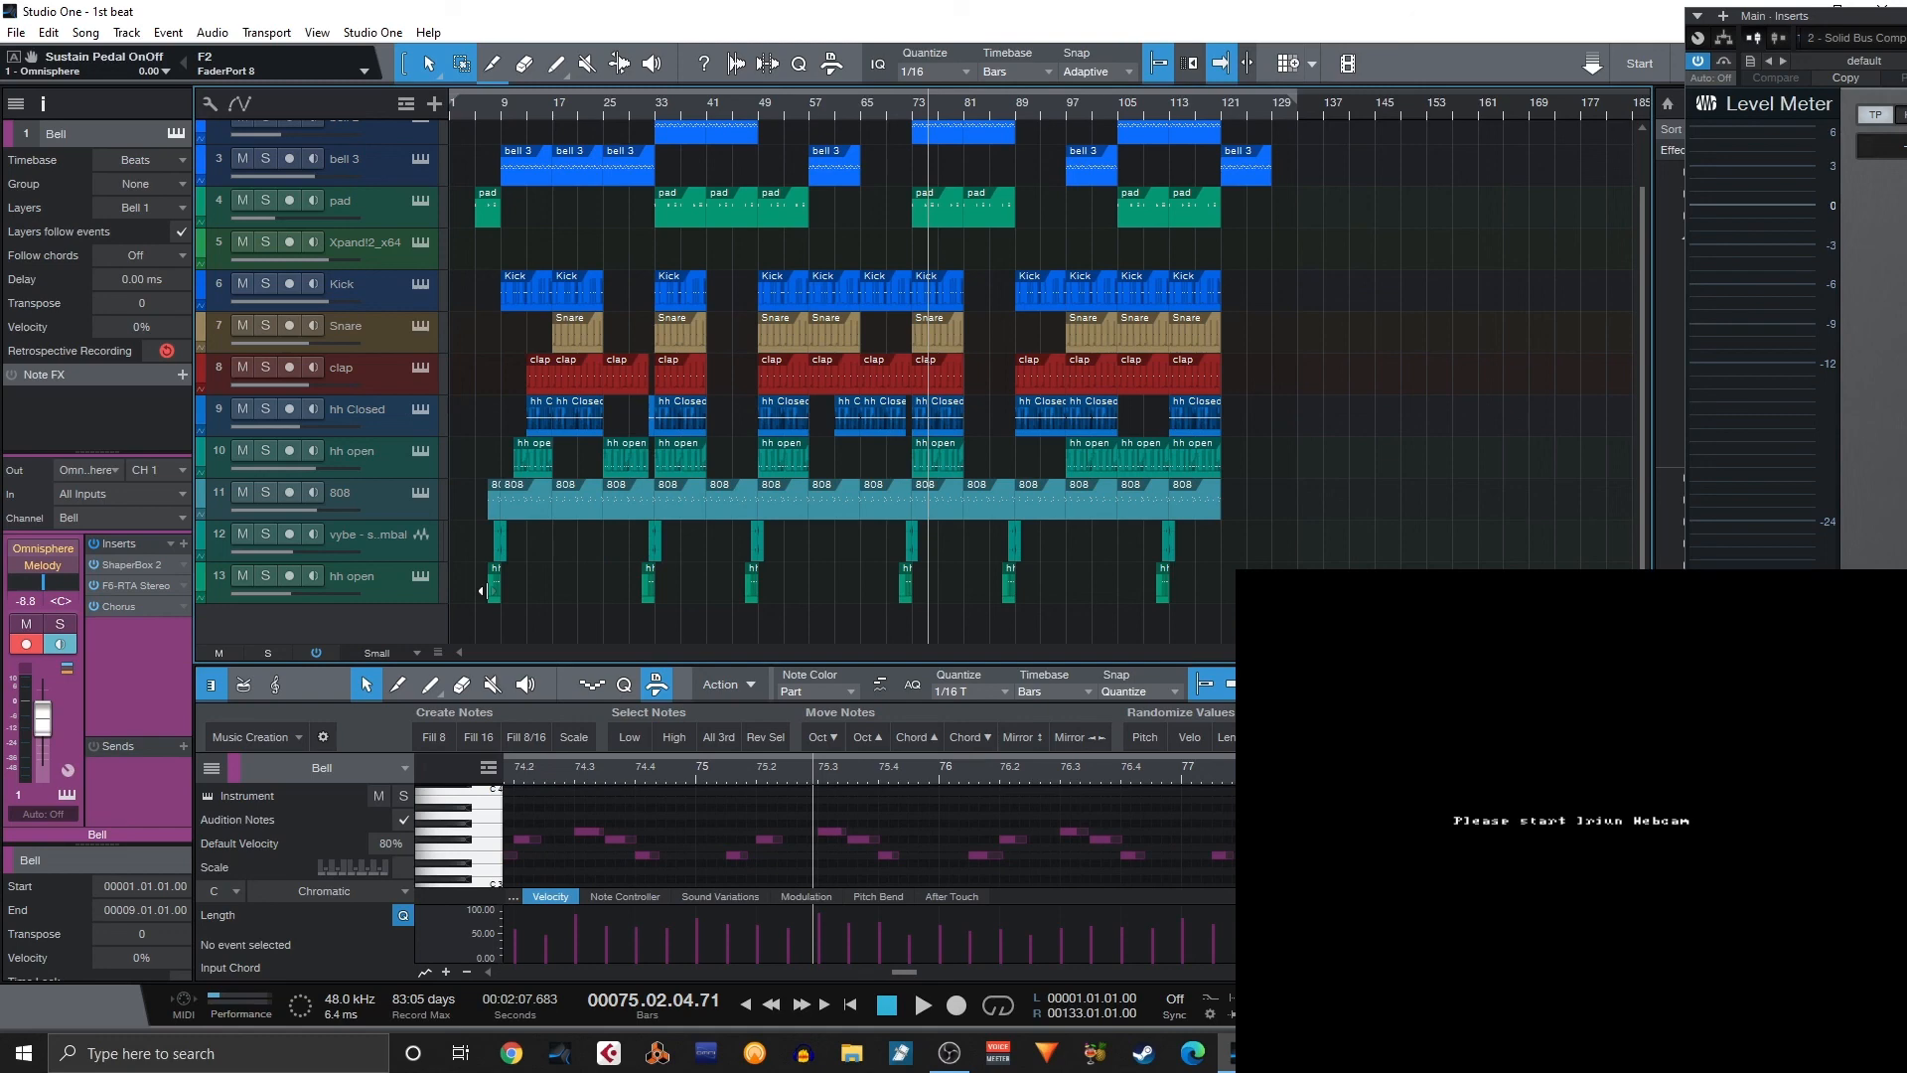
Replay the song's opening from bar 1 to bar 5 with the first tracks in view.
{"action": "key", "text": "Home"}
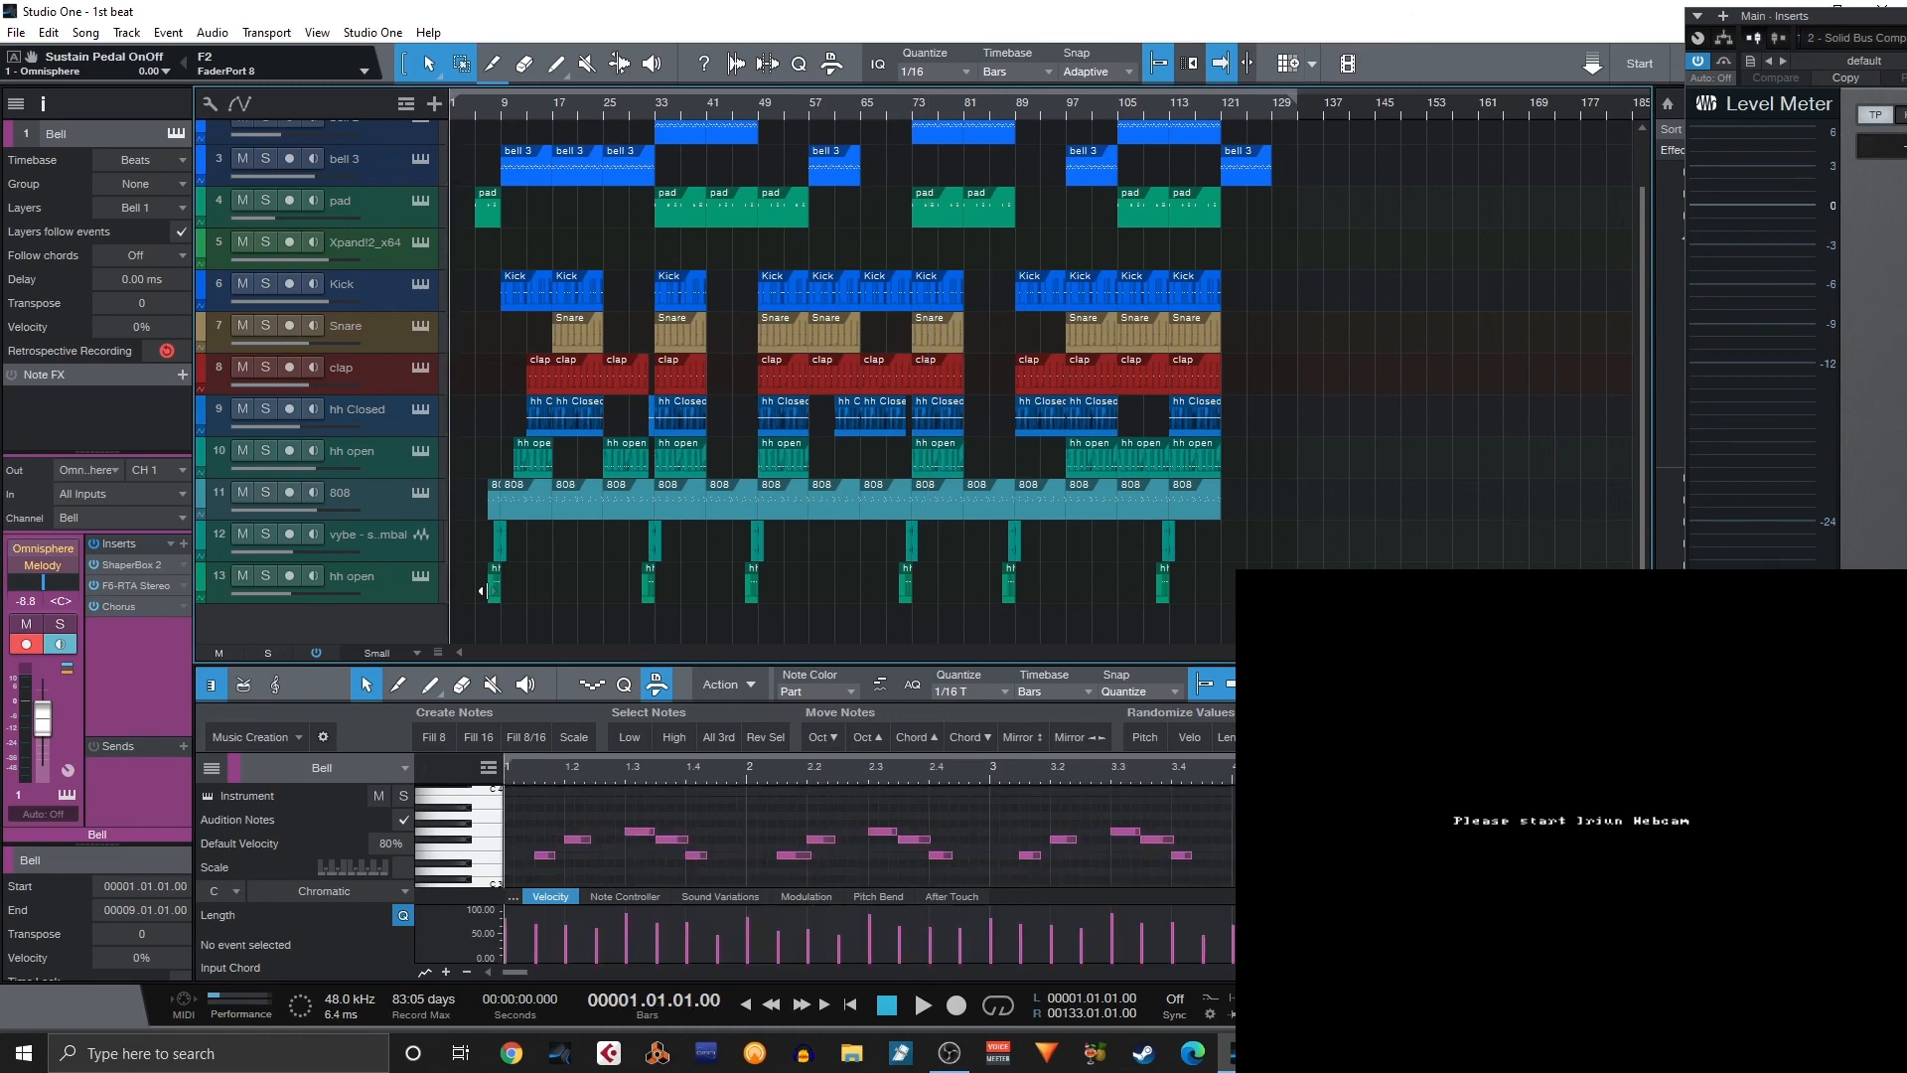
{"action": "key", "text": "space"}
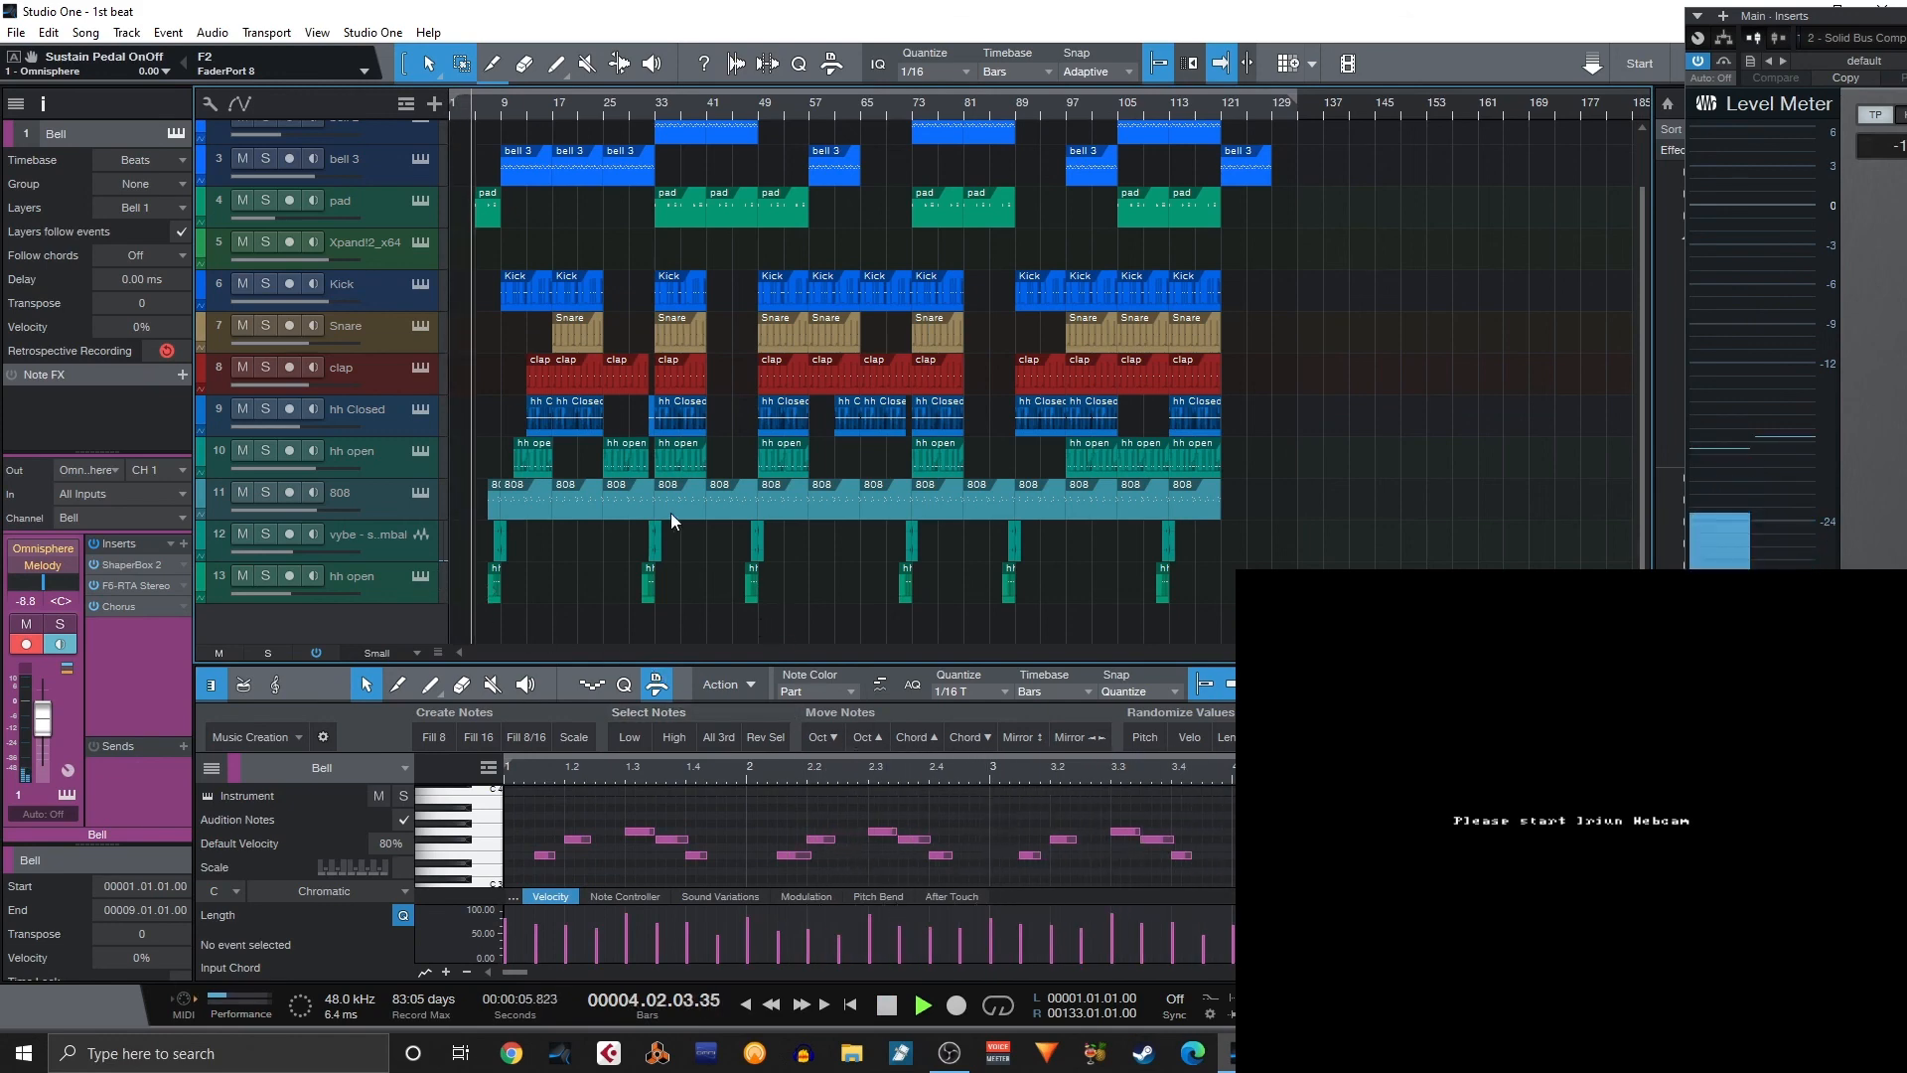
{"action": "scroll", "coordinate": [670, 512], "scroll_direction": "up", "scroll_amount": 2}
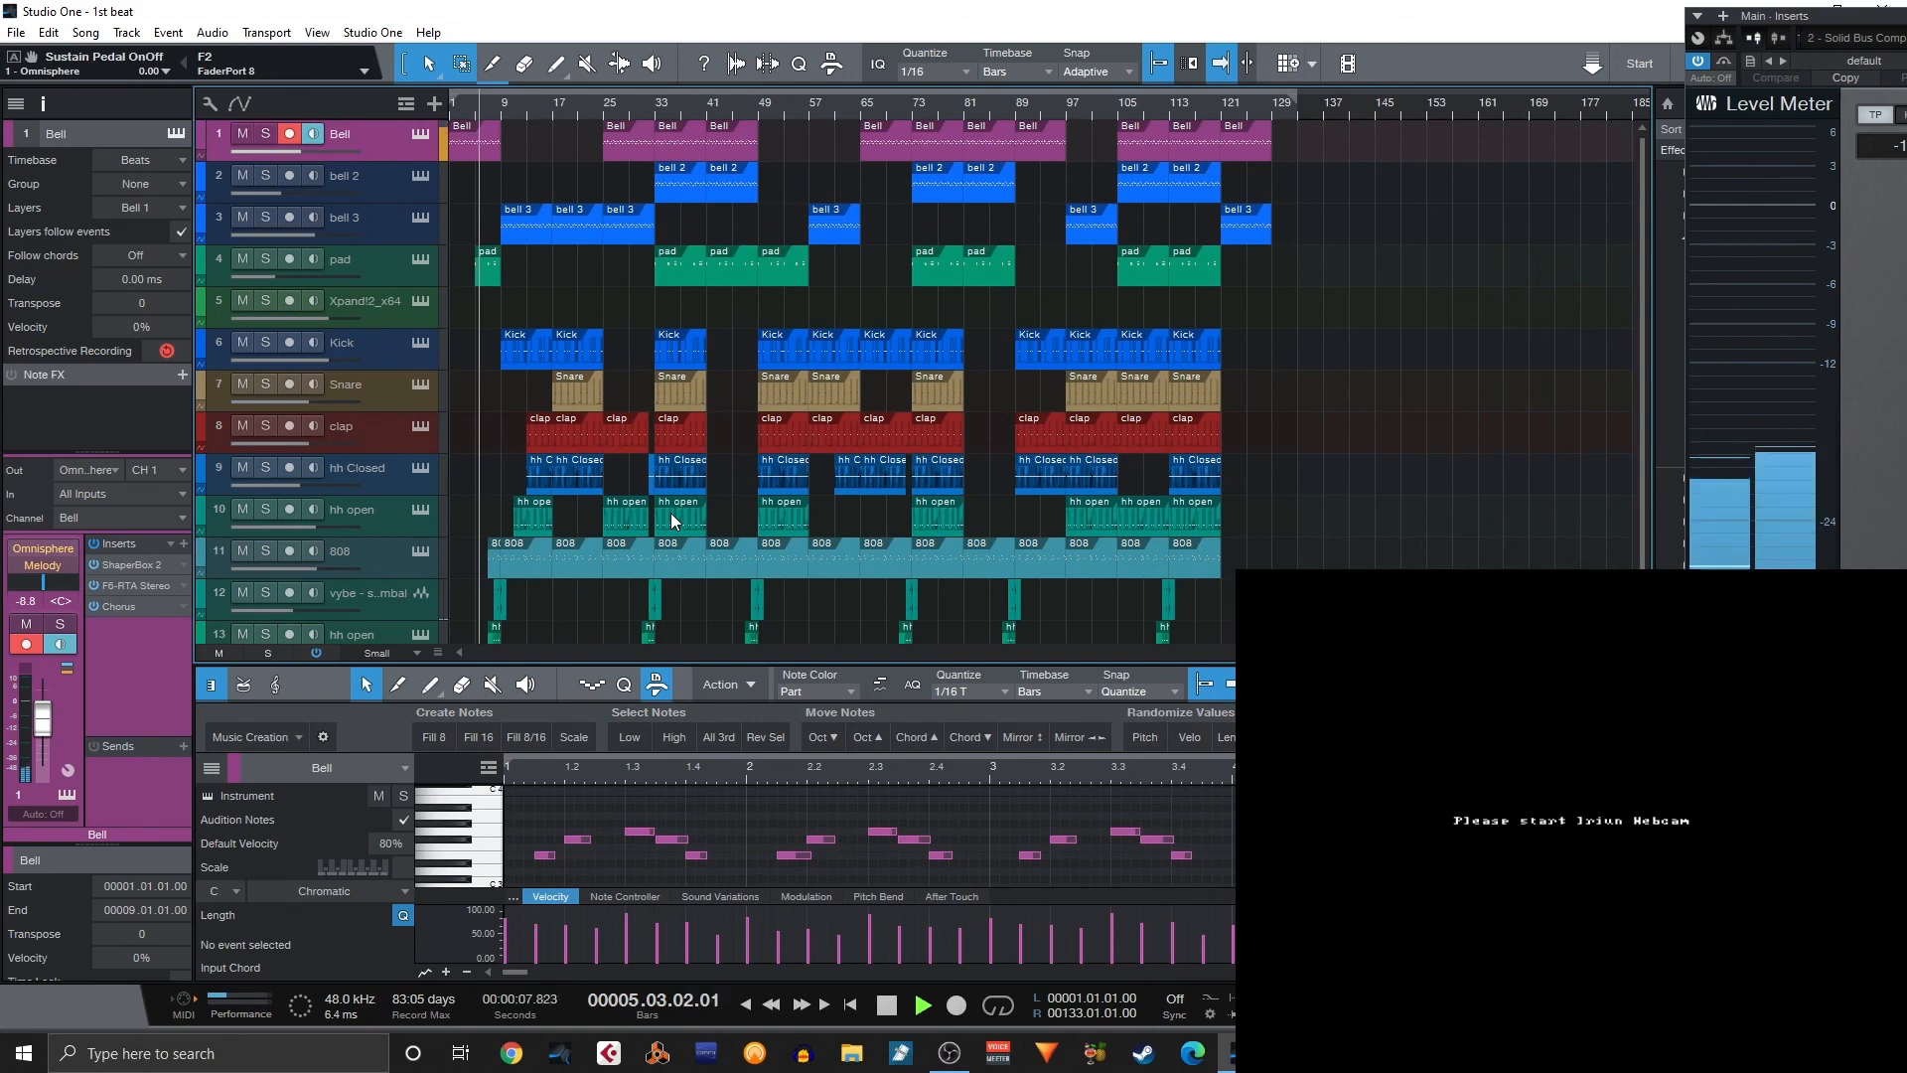
{"action": "key", "text": "space"}
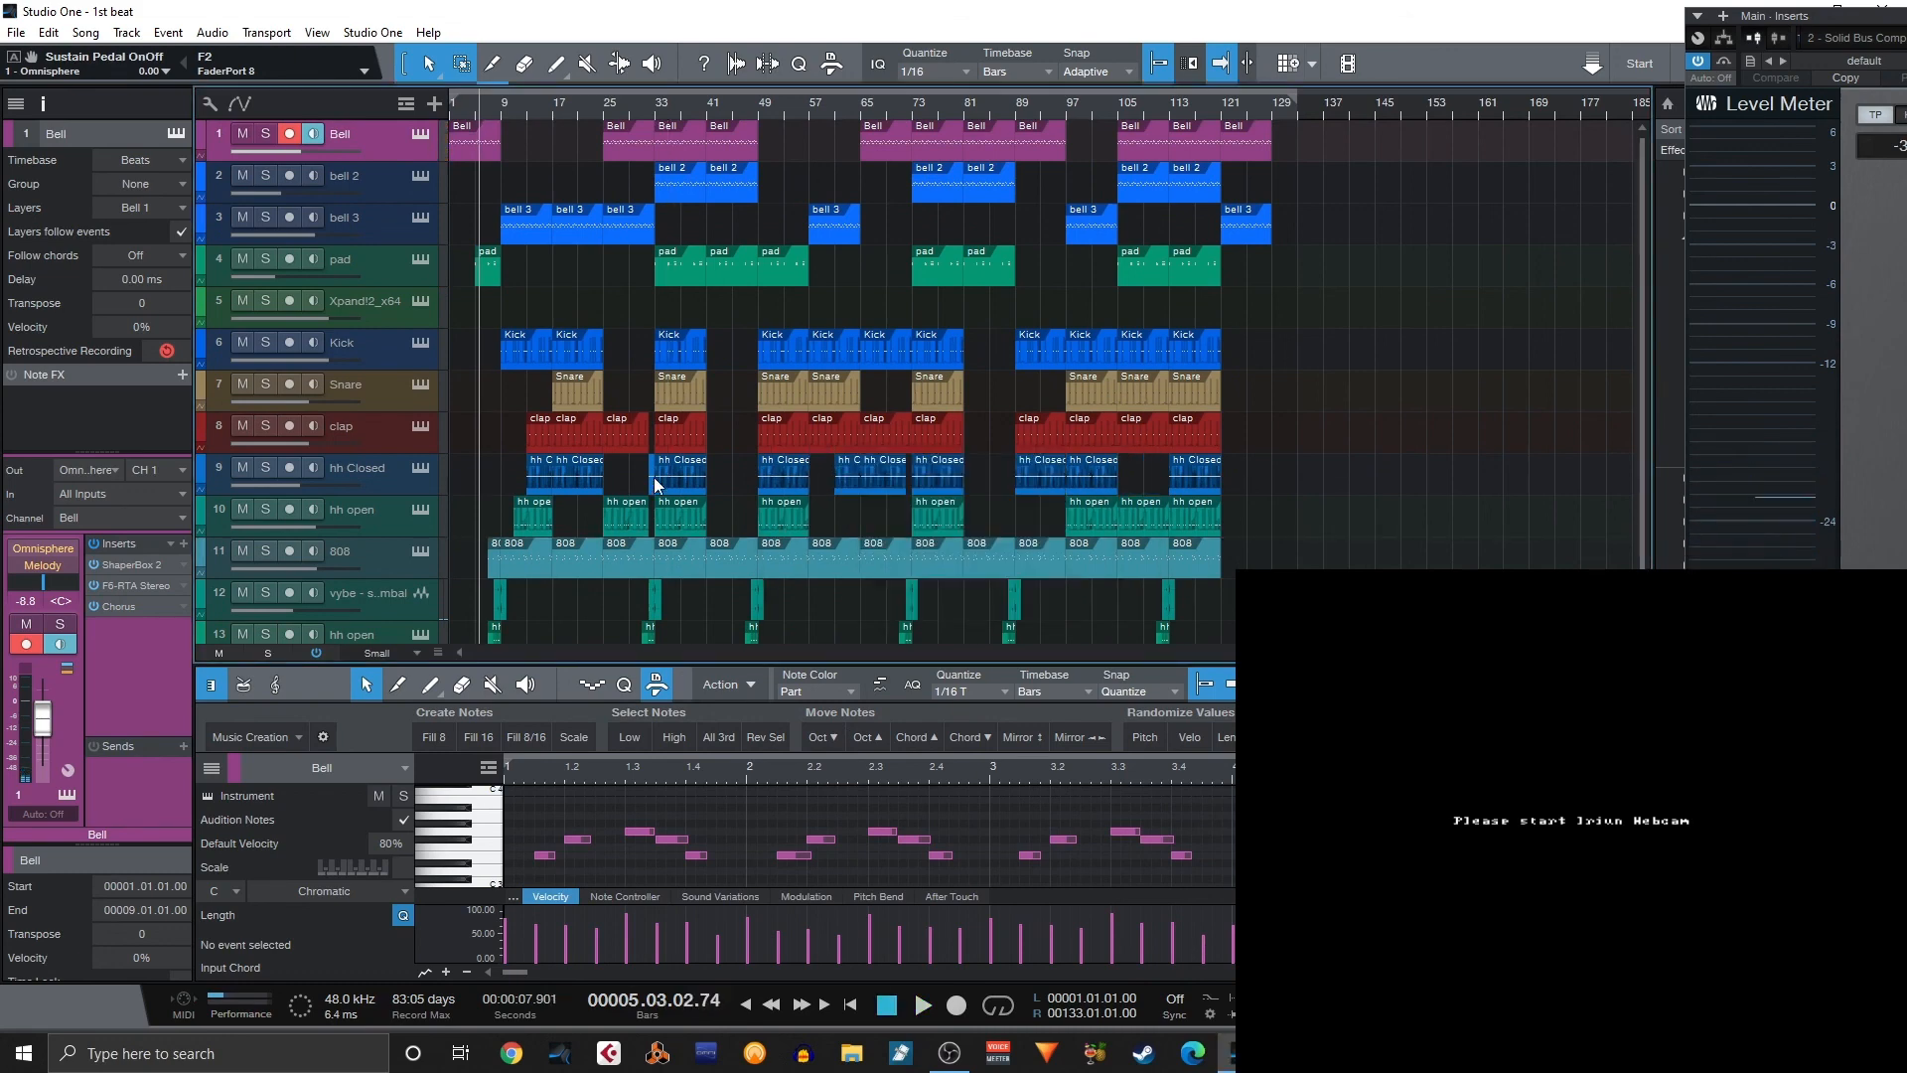